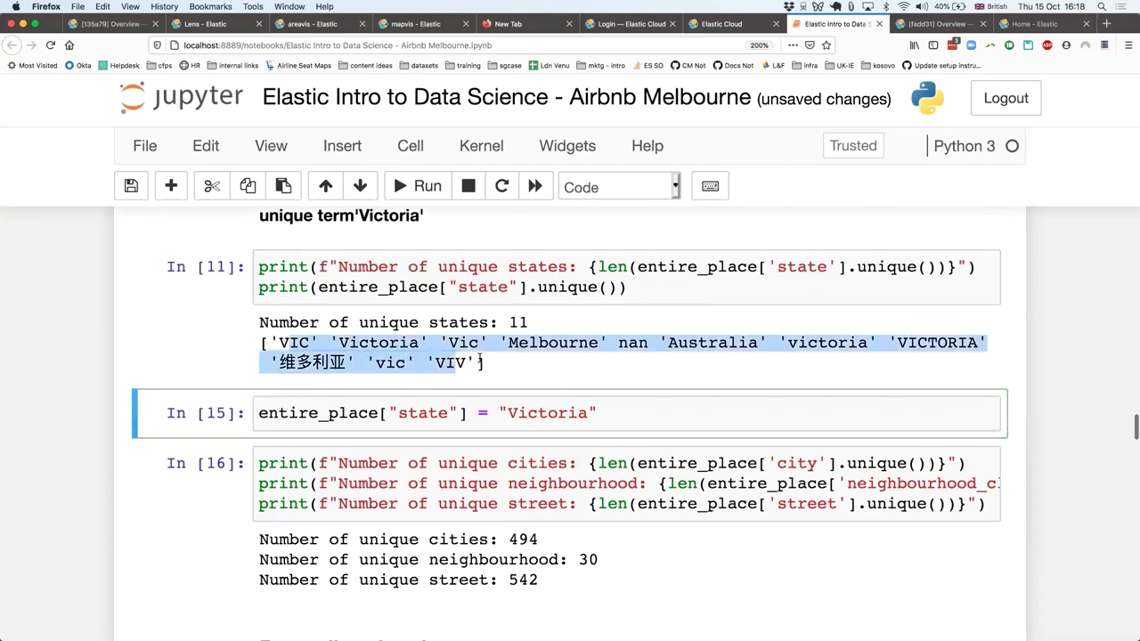
Step: Check the inconsistent state values, including the Chinese-language one, and run the cell that sets every listing's state to "Victoria"
{"action": "double_click", "coordinate": [311, 362]}
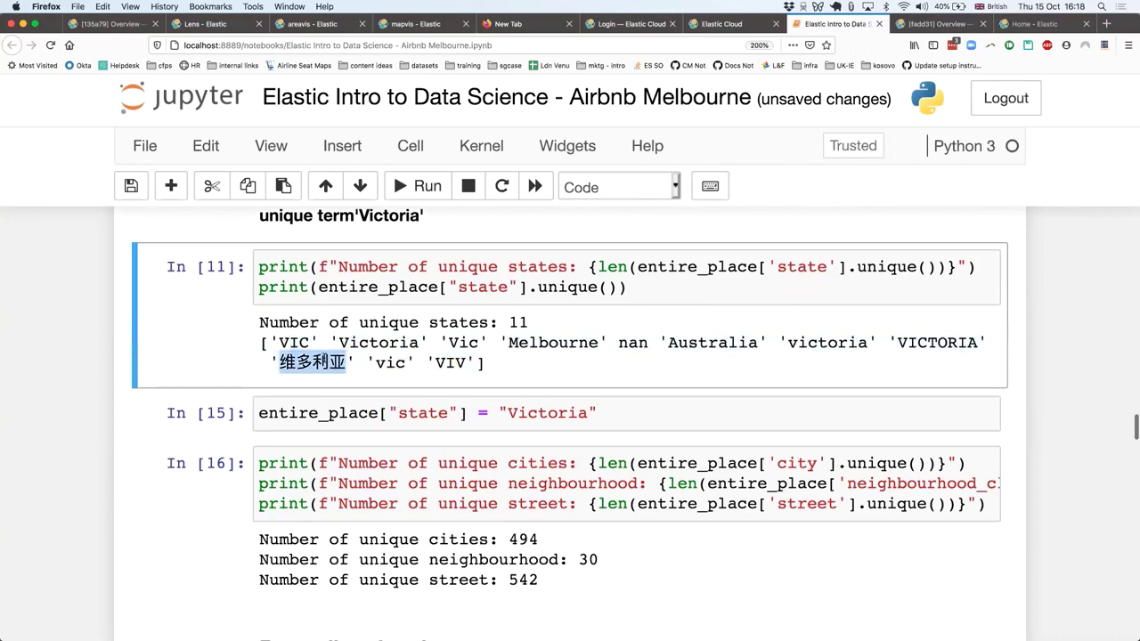
{"action": "left_click", "coordinate": [384, 408]}
{"action": "scroll", "coordinate": [389, 435], "scroll_direction": "down", "scroll_amount": 1}
{"action": "key", "text": "shift+Return"}
{"action": "left_click", "coordinate": [405, 384]}
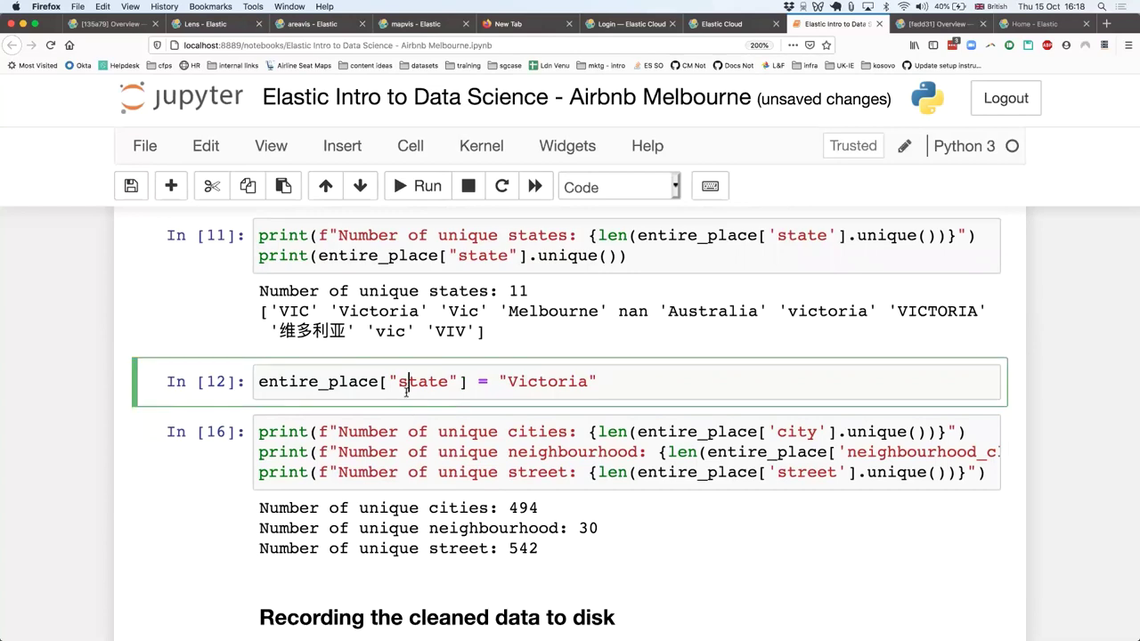
Step: Run the cell that prints the number of unique cities, neighbourhoods and streets
{"action": "scroll", "coordinate": [407, 392], "scroll_direction": "down", "scroll_amount": 2}
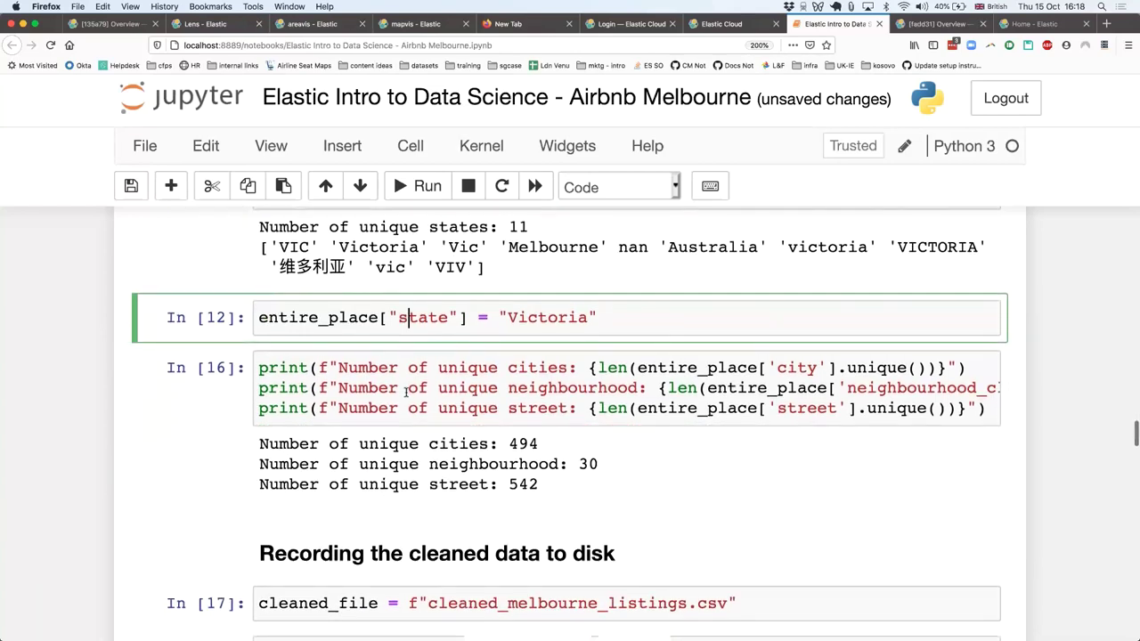
{"action": "left_click", "coordinate": [406, 405]}
{"action": "scroll", "coordinate": [406, 405], "scroll_direction": "down", "scroll_amount": 2}
{"action": "key", "text": "shift+Return"}
{"action": "left_click", "coordinate": [428, 399]}
{"action": "scroll", "coordinate": [443, 407], "scroll_direction": "down", "scroll_amount": 2}
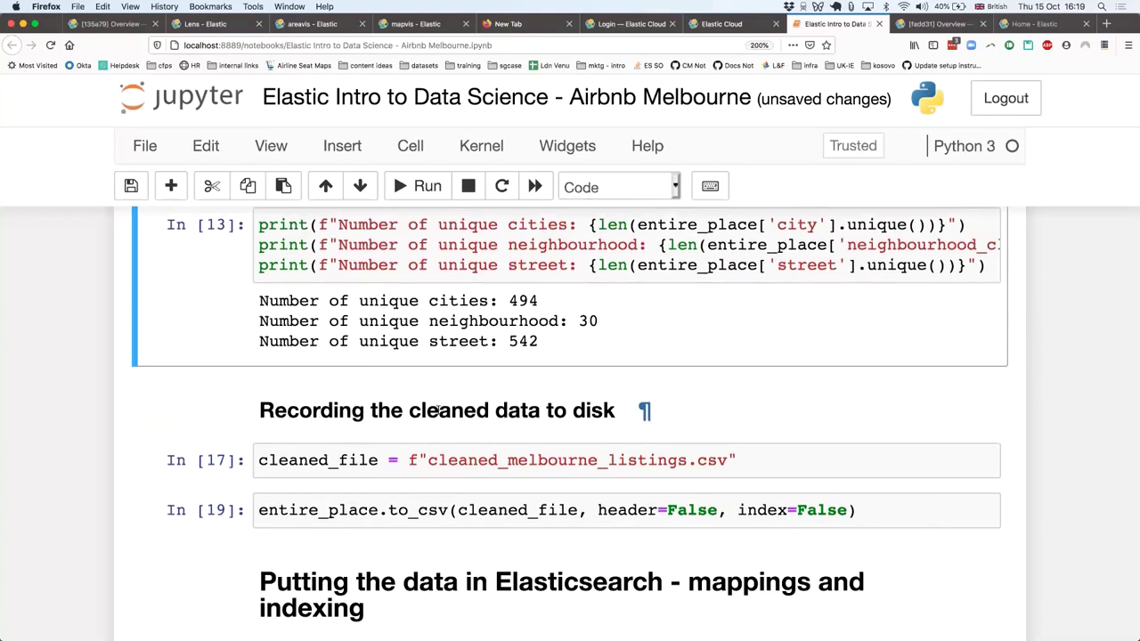
Step: Run the cells that export the cleaned listings to cleaned_melbourne_listings.csv without header or index
{"action": "scroll", "coordinate": [480, 425], "scroll_direction": "down", "scroll_amount": 1}
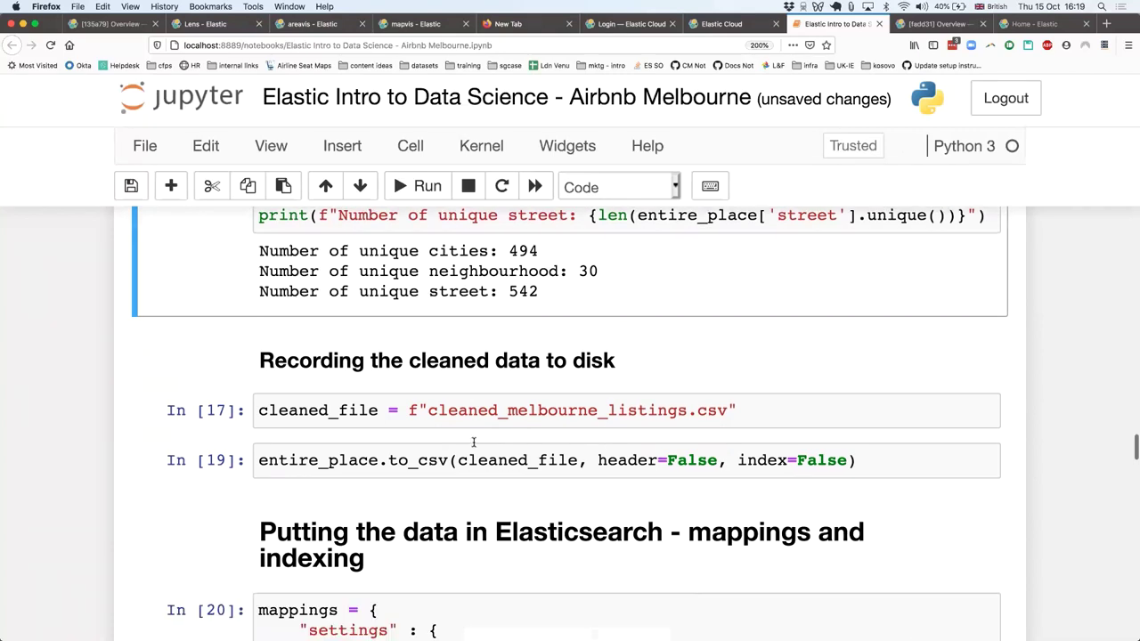
{"action": "left_click", "coordinate": [488, 421]}
{"action": "scroll", "coordinate": [488, 421], "scroll_direction": "down", "scroll_amount": 1}
{"action": "key", "text": "shift+Return"}
{"action": "key", "text": "shift+Return"}
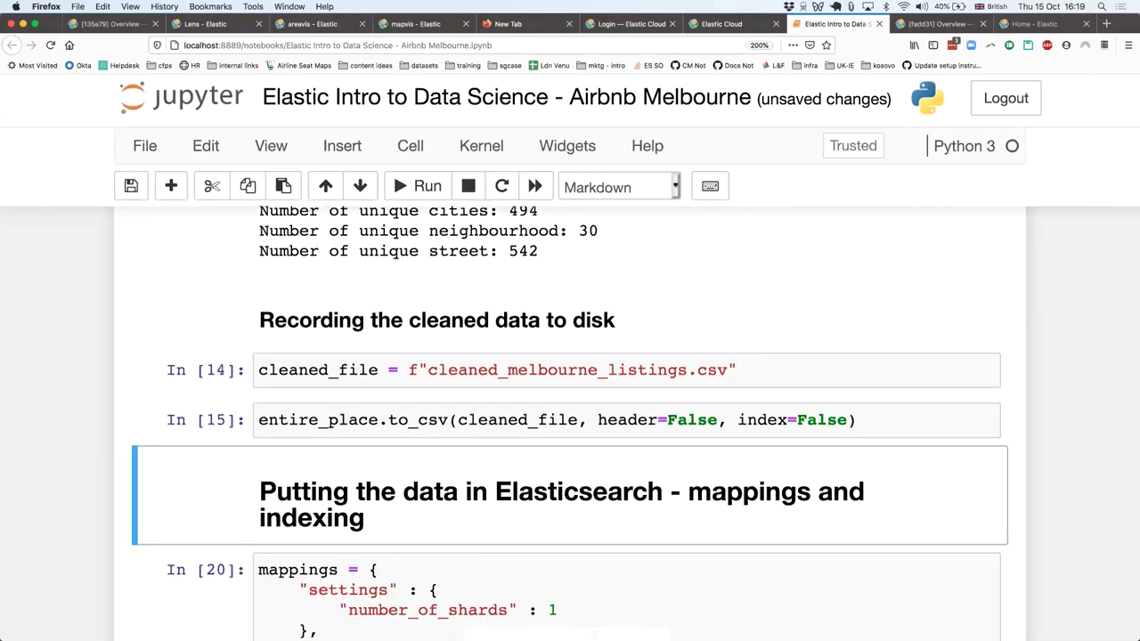
{"action": "scroll", "coordinate": [445, 410], "scroll_direction": "down", "scroll_amount": 1}
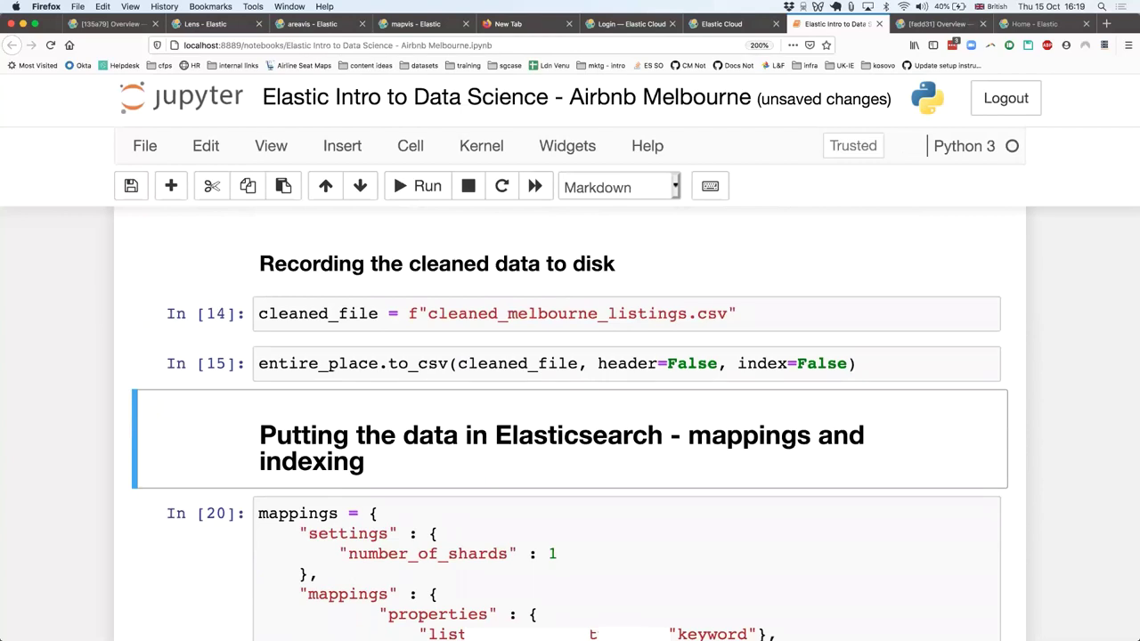
Step: Switch to the cleaned_melbourne_listings file in Numbers, enlarge its window and check the state column
{"action": "key", "text": "super+Tab"}
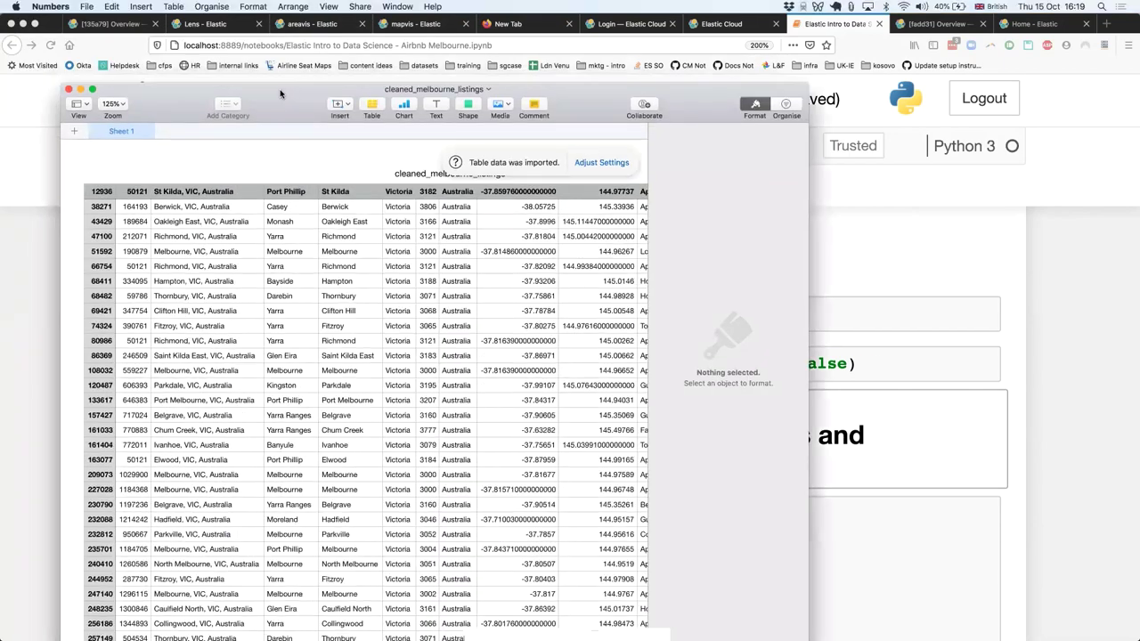
{"action": "double_click", "coordinate": [281, 94]}
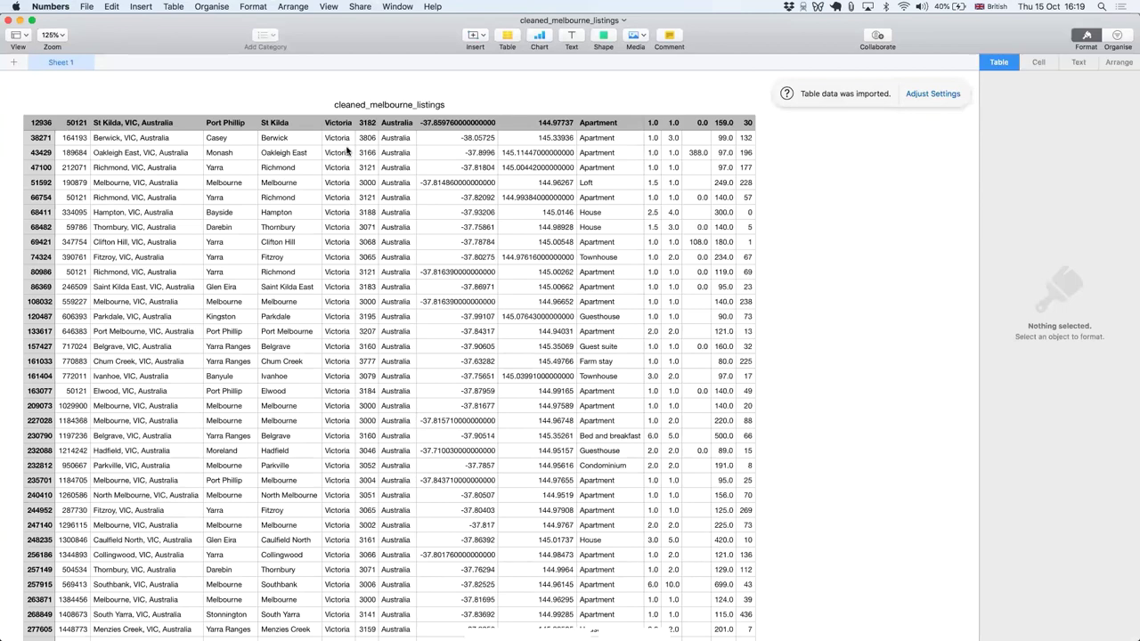
{"action": "left_click", "coordinate": [347, 152]}
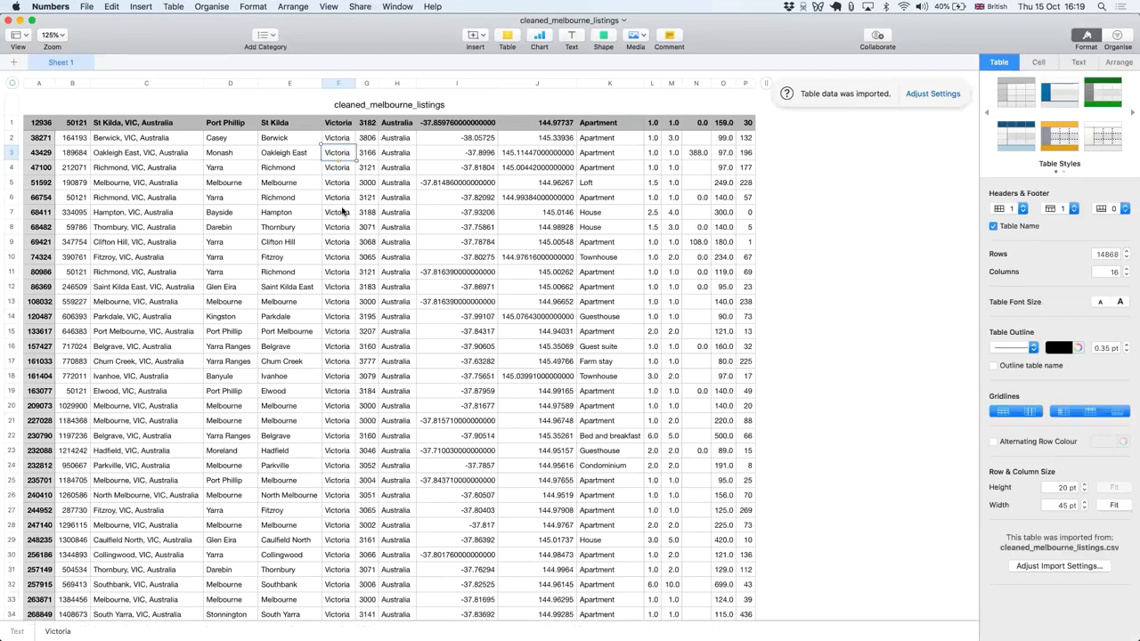
{"action": "key", "text": "Up"}
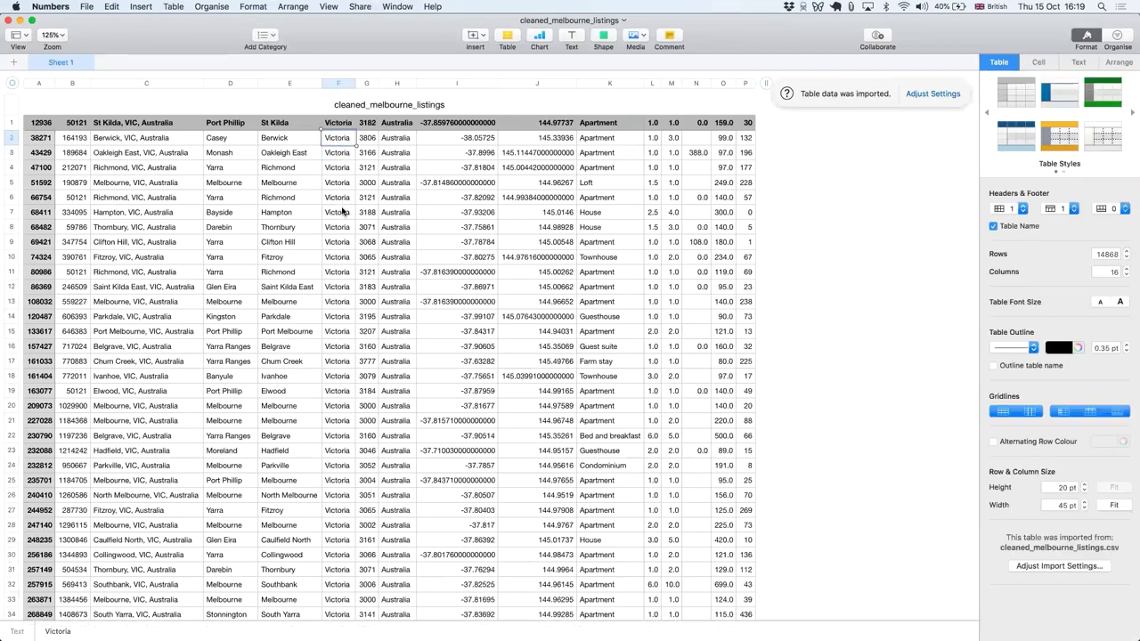
Step: Examine the listing ID and host ID columns in the first rows of the exported table
{"action": "key", "text": "Left"}
{"action": "key", "text": "Left"}
{"action": "key", "text": "Left"}
{"action": "key", "text": "Left"}
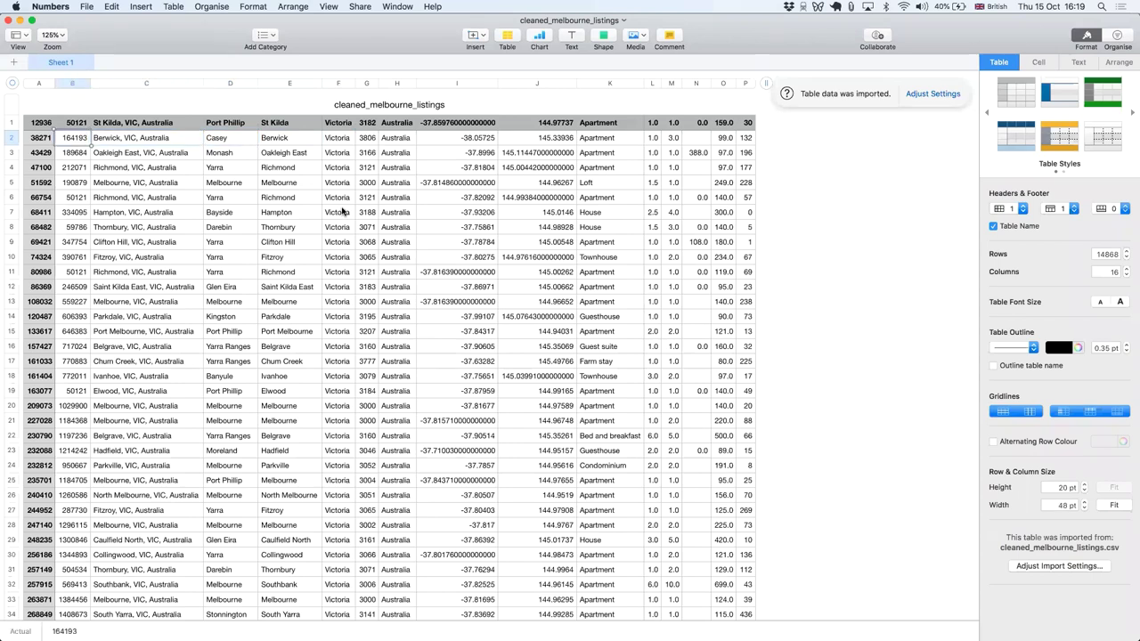
{"action": "key", "text": "Left"}
{"action": "key", "text": "Up"}
{"action": "key", "text": "Right"}
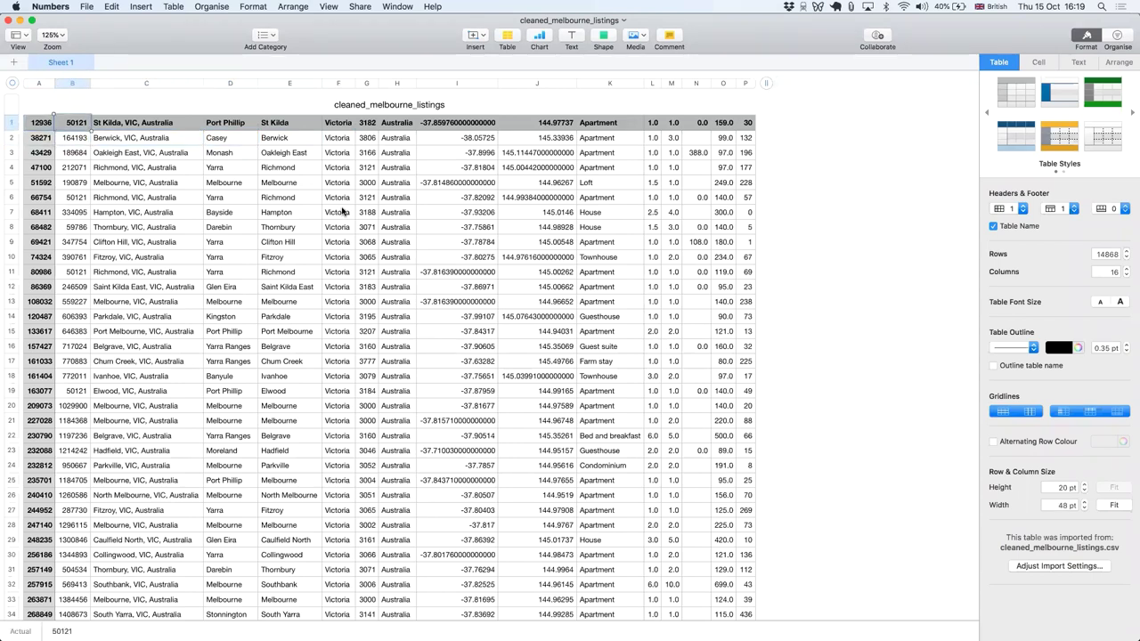
{"action": "key", "text": "Left"}
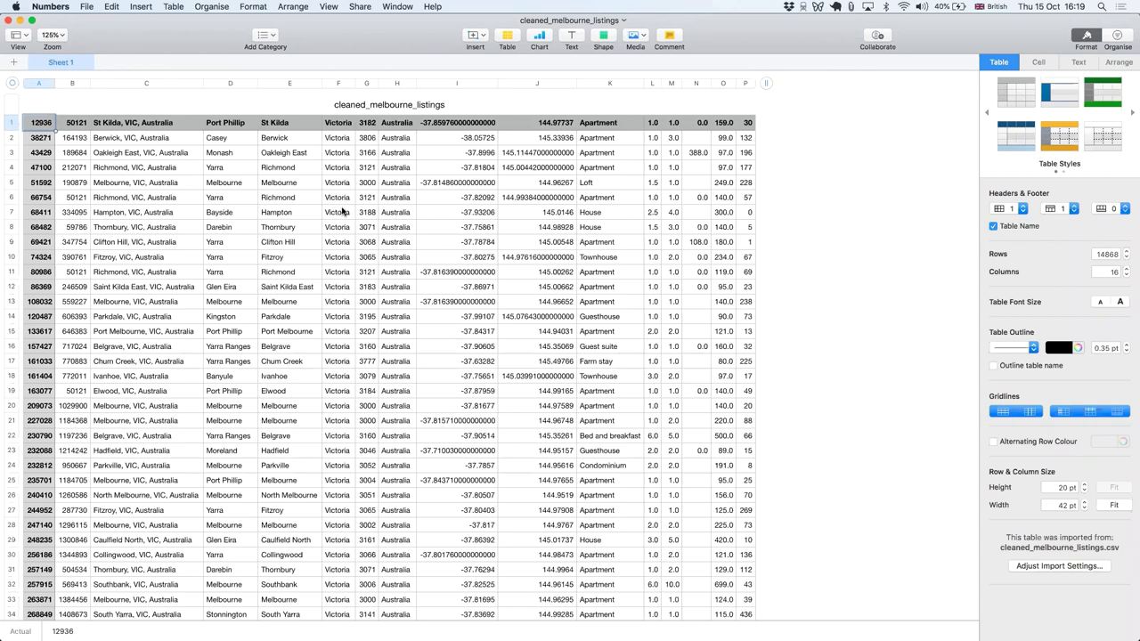
Step: Review the second row's fields from listing ID through street, city, state, postcode and country, and check the property type column
{"action": "key", "text": "Down"}
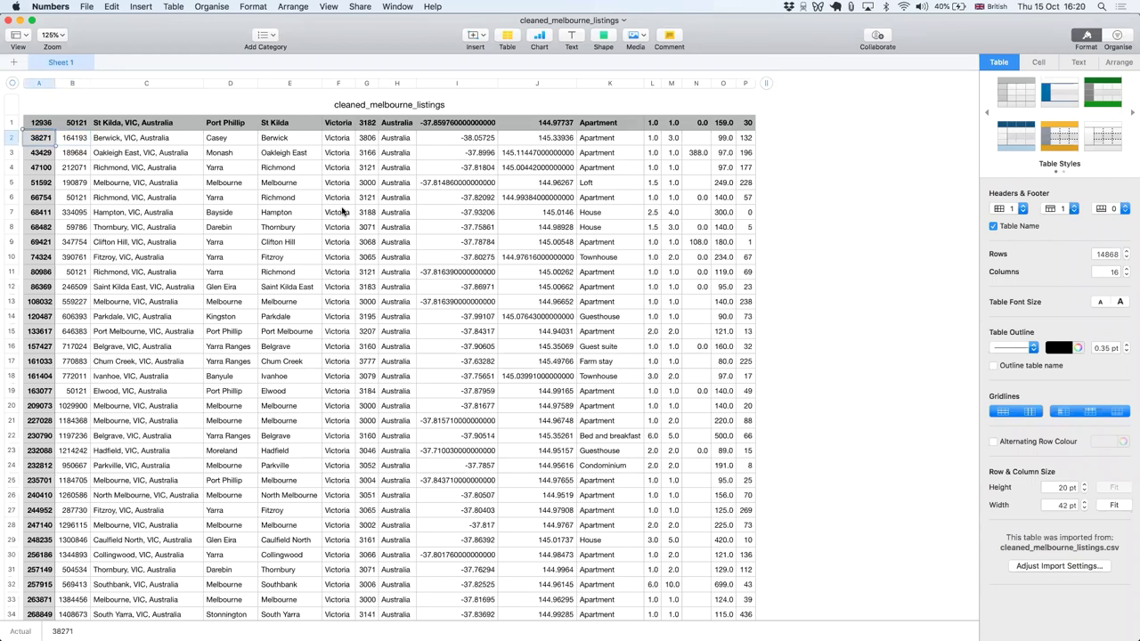
{"action": "key", "text": "Tab"}
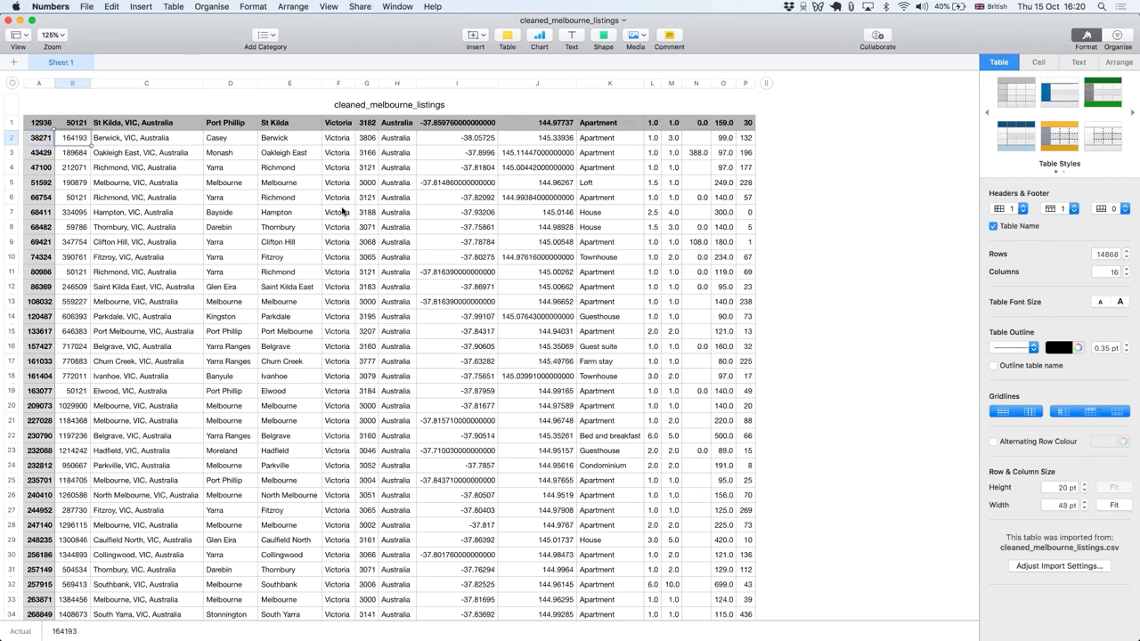
{"action": "key", "text": "Tab"}
{"action": "key", "text": "Tab"}
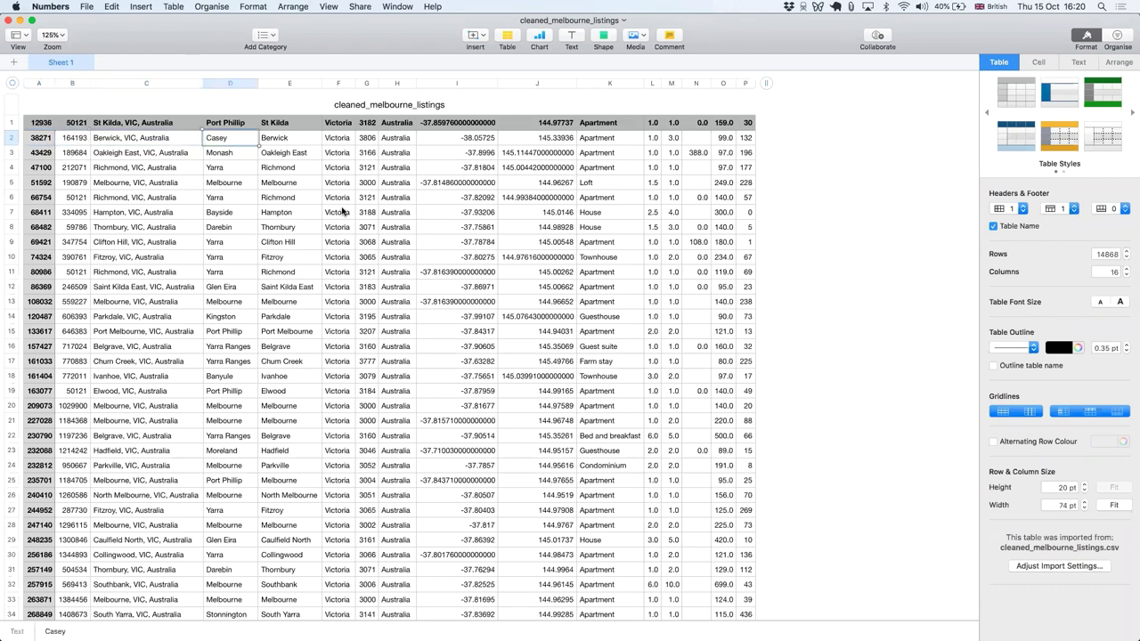
{"action": "key", "text": "Tab"}
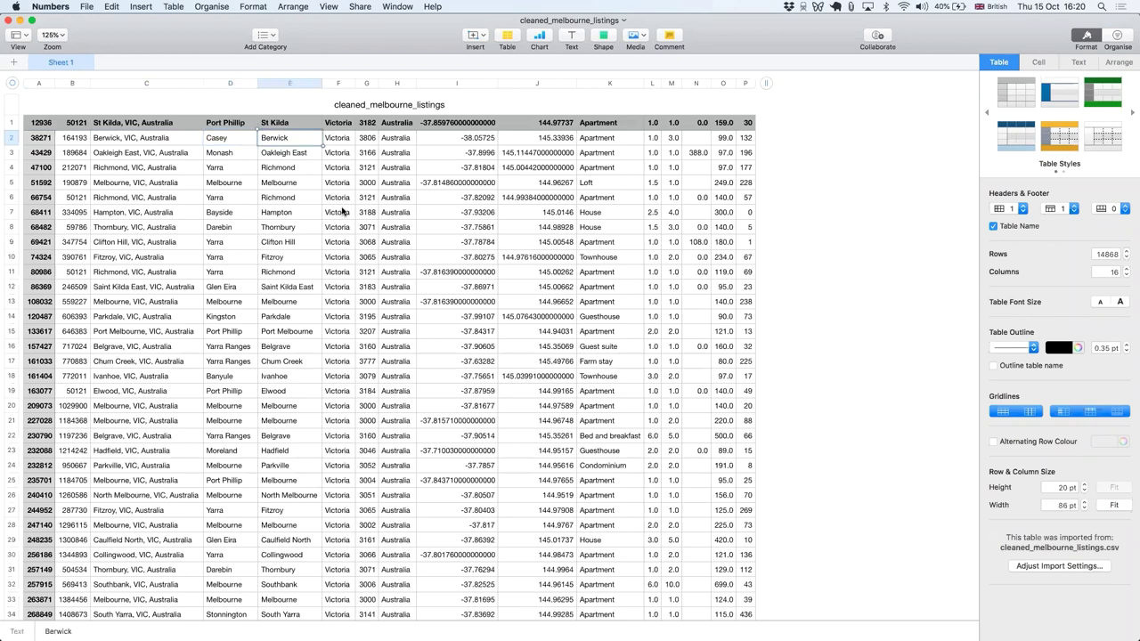
{"action": "key", "text": "Tab"}
{"action": "key", "text": "Tab"}
{"action": "key", "text": "Tab"}
{"action": "key", "text": "shift+Tab"}
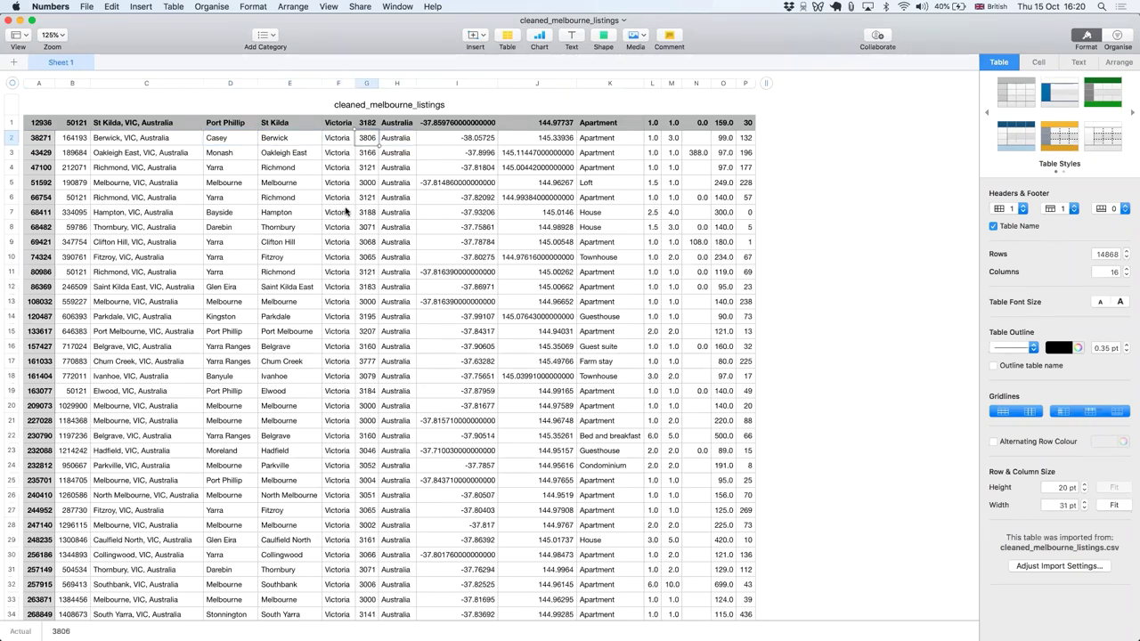
{"action": "left_click", "coordinate": [615, 156]}
{"action": "key", "text": "Tab"}
{"action": "key", "text": "Tab"}
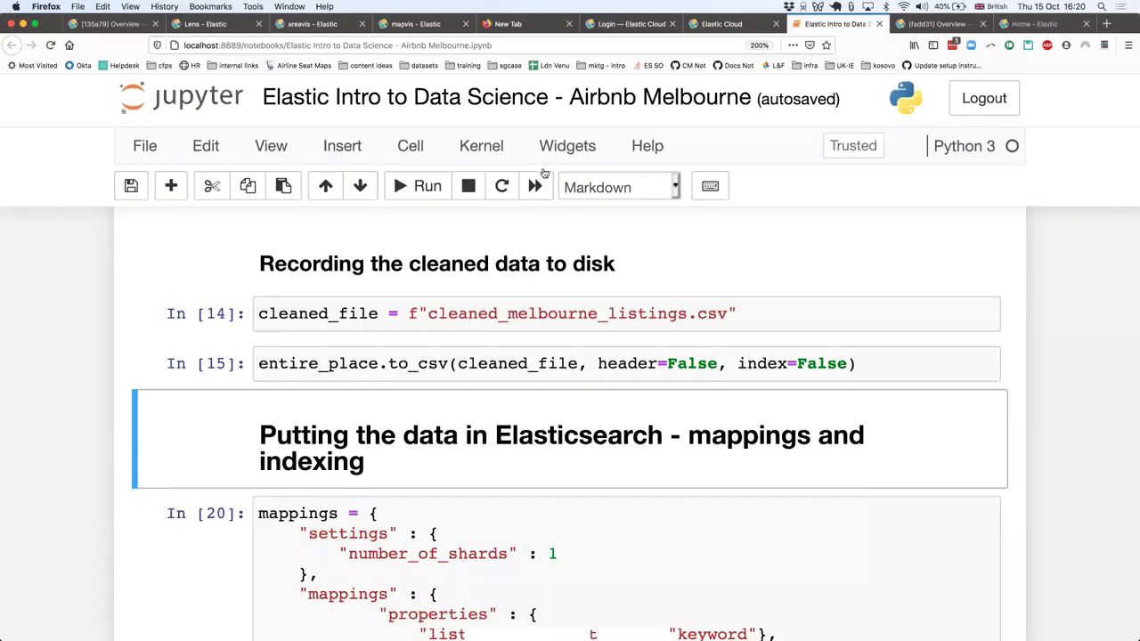
Step: Return to the Jupyter notebook and examine the mappings definition in the Elasticsearch indexing section
{"action": "scroll", "coordinate": [399, 463], "scroll_direction": "down", "scroll_amount": 1}
{"action": "scroll", "coordinate": [481, 437], "scroll_direction": "down", "scroll_amount": 2}
{"action": "left_click", "coordinate": [480, 435]}
{"action": "scroll", "coordinate": [481, 434], "scroll_direction": "down", "scroll_amount": 3}
{"action": "scroll", "coordinate": [481, 435], "scroll_direction": "up", "scroll_amount": 5}
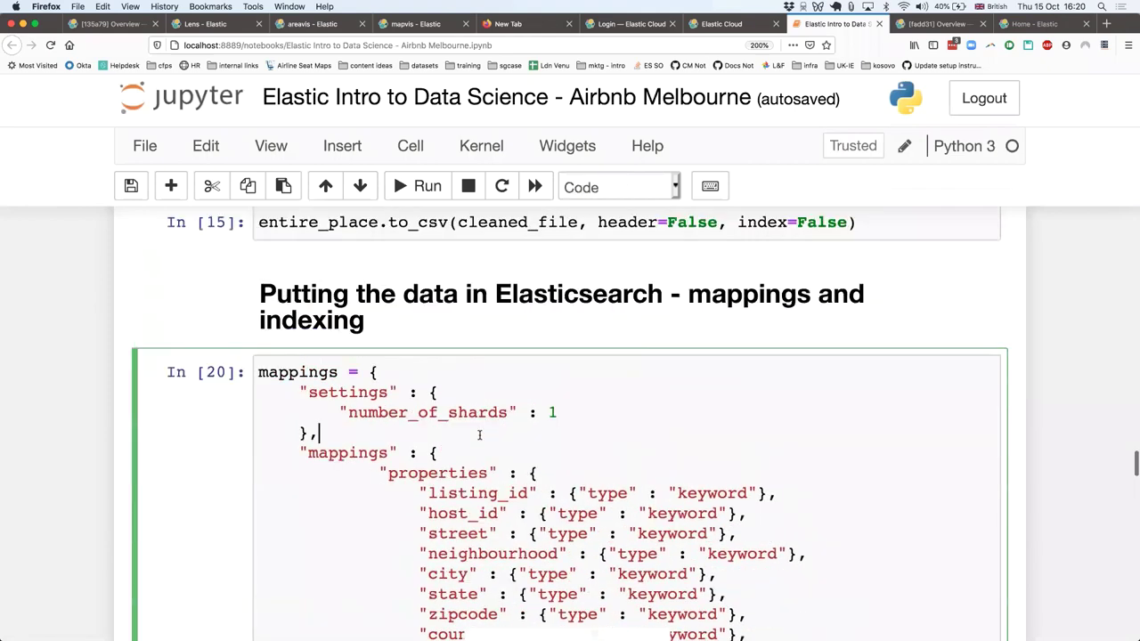
{"action": "scroll", "coordinate": [481, 434], "scroll_direction": "down", "scroll_amount": 4}
{"action": "scroll", "coordinate": [481, 434], "scroll_direction": "down", "scroll_amount": 3}
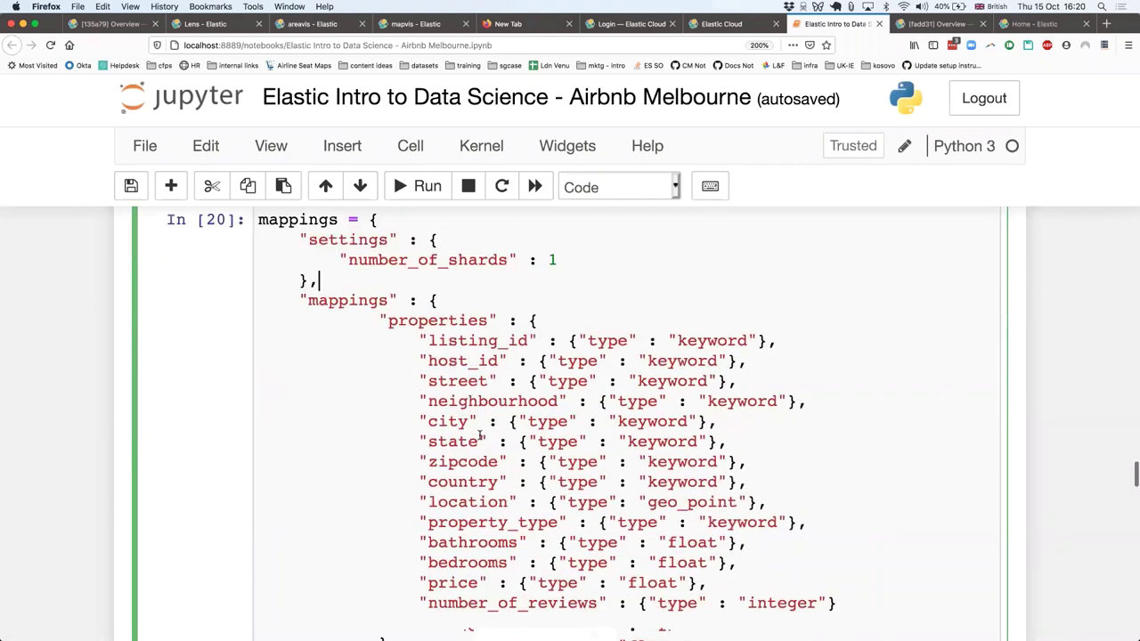
{"action": "scroll", "coordinate": [481, 433], "scroll_direction": "up", "scroll_amount": 1}
{"action": "scroll", "coordinate": [481, 434], "scroll_direction": "down", "scroll_amount": 1}
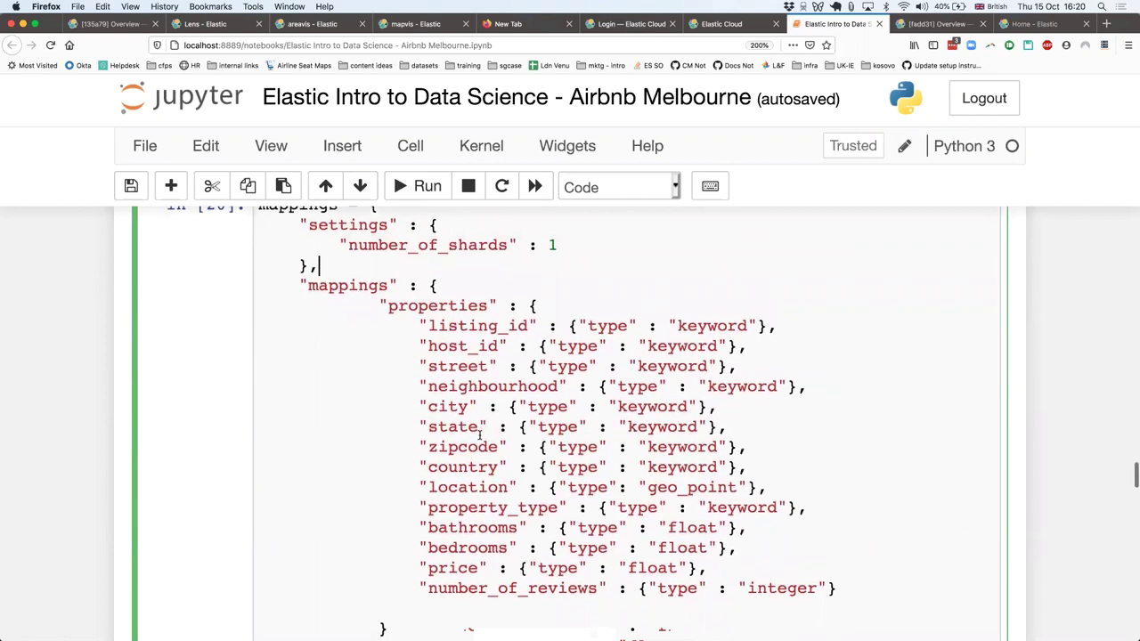
{"action": "scroll", "coordinate": [481, 473], "scroll_direction": "down", "scroll_amount": 1}
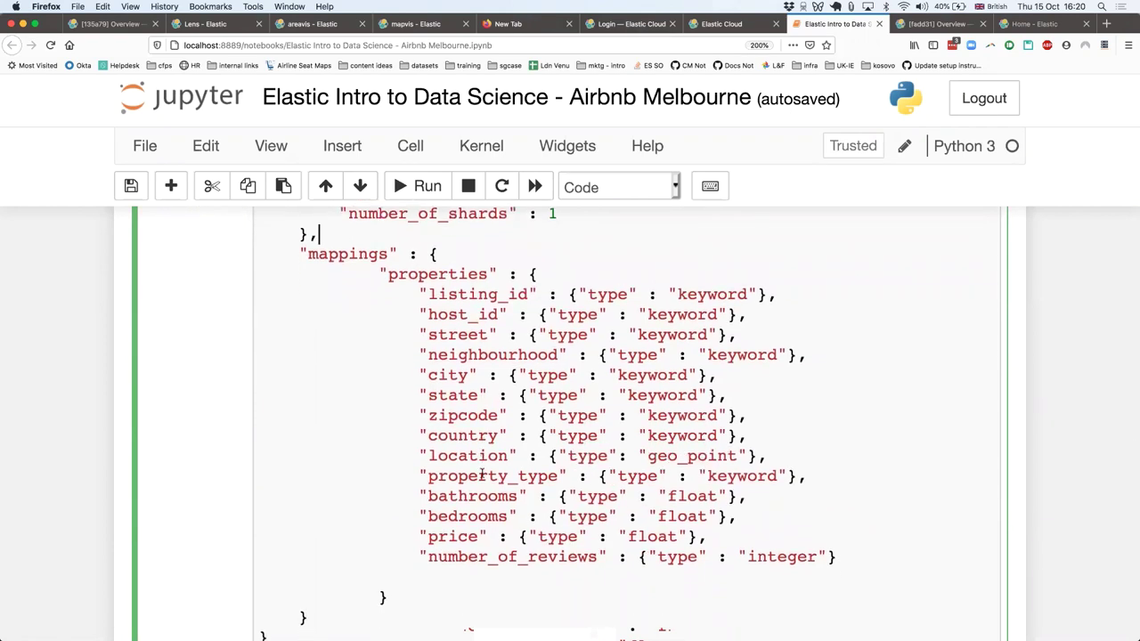
Step: Examine the field types in the mappings, comparing the keyword, float and integer fields with the geo_point type of location
{"action": "left_click", "coordinate": [450, 417]}
{"action": "scroll", "coordinate": [674, 428], "scroll_direction": "down", "scroll_amount": 2}
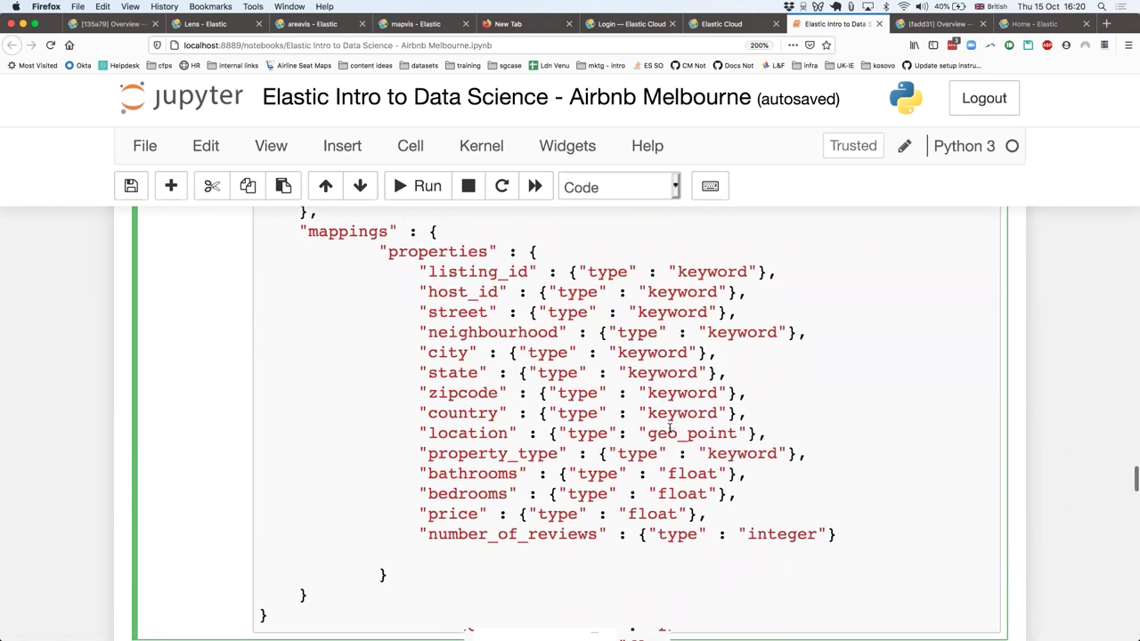
{"action": "left_click", "coordinate": [751, 533]}
{"action": "double_click", "coordinate": [550, 534]}
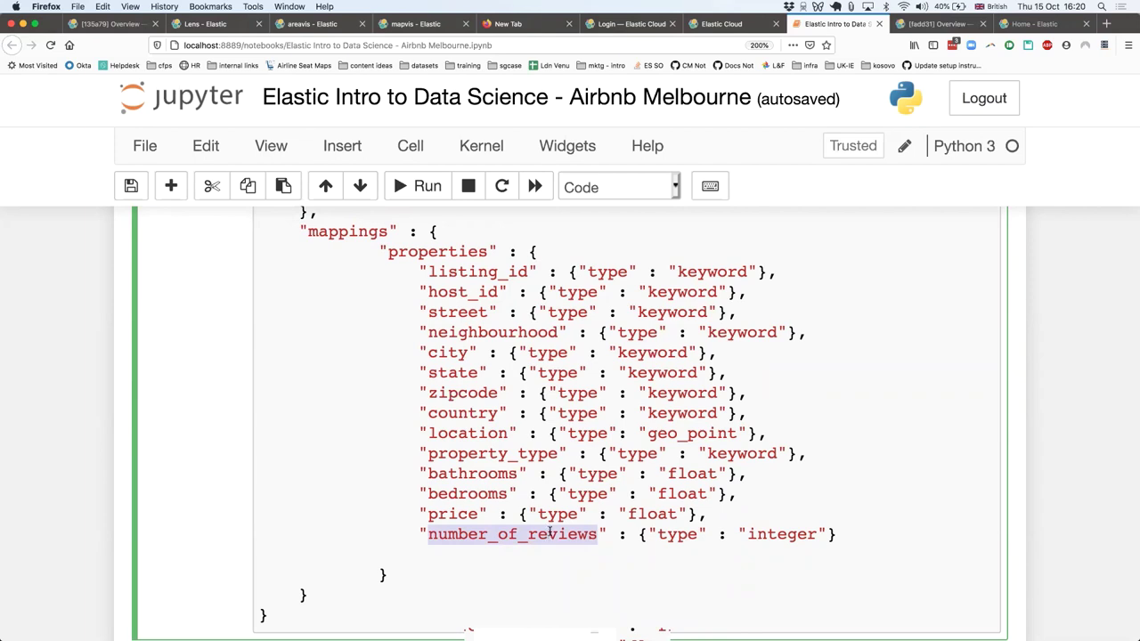
{"action": "left_click", "coordinate": [556, 514]}
{"action": "left_click", "coordinate": [609, 493]}
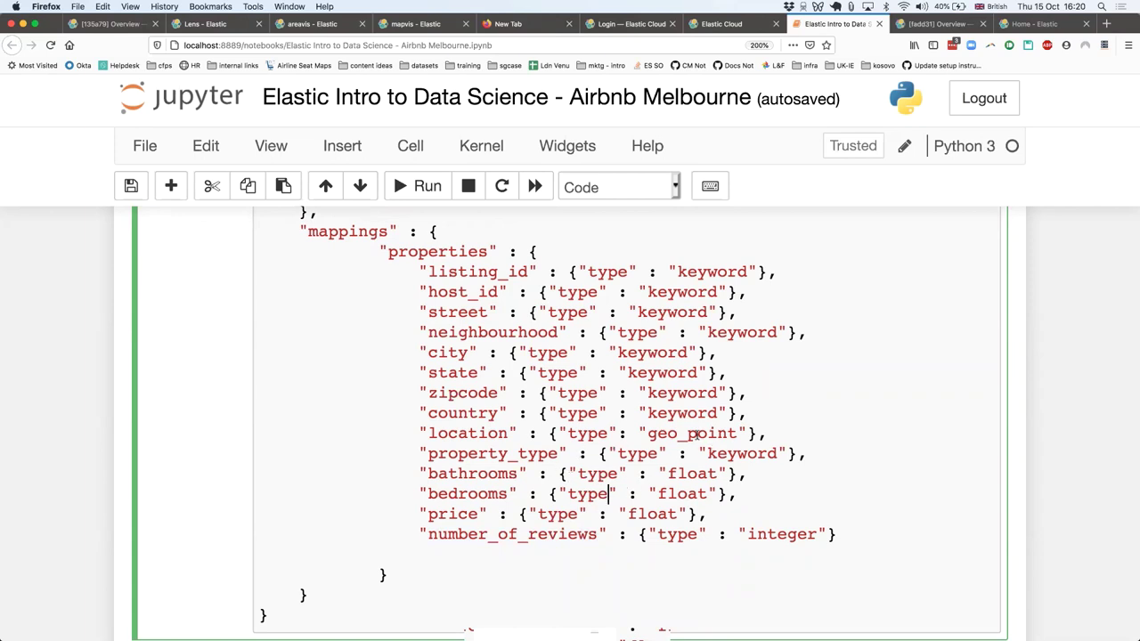
{"action": "left_click_drag", "start_coordinate": [477, 433], "coordinate": [681, 432]}
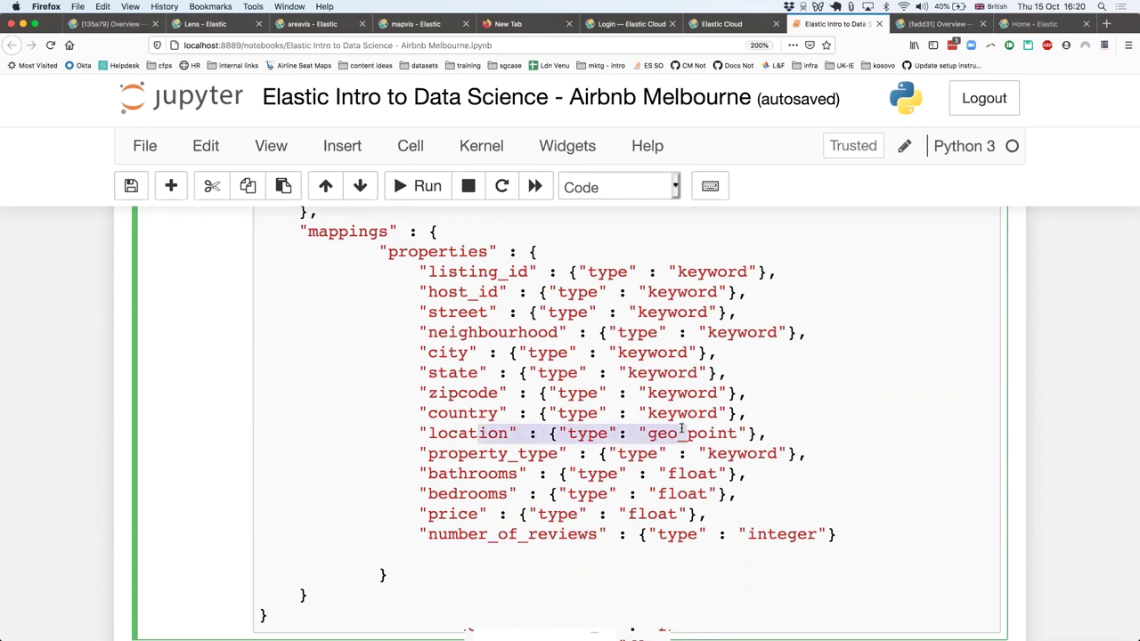
{"action": "double_click", "coordinate": [730, 434]}
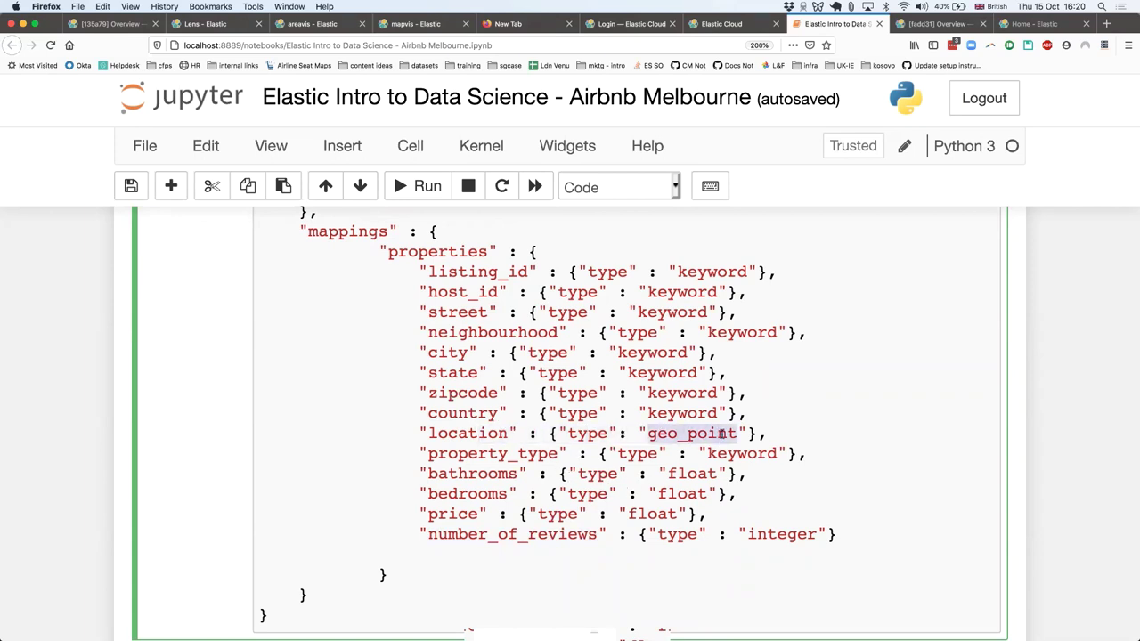
Step: Run the cell that defines the index mappings and review its shard setting and field properties
{"action": "left_click", "coordinate": [539, 435]}
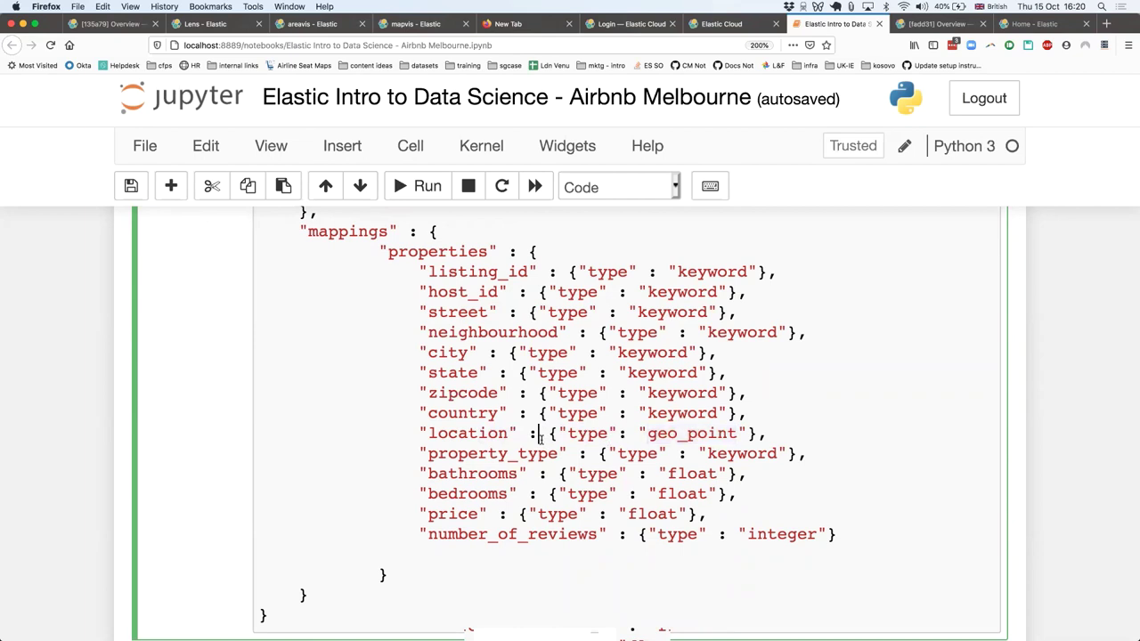
{"action": "scroll", "coordinate": [579, 377], "scroll_direction": "down", "scroll_amount": 1}
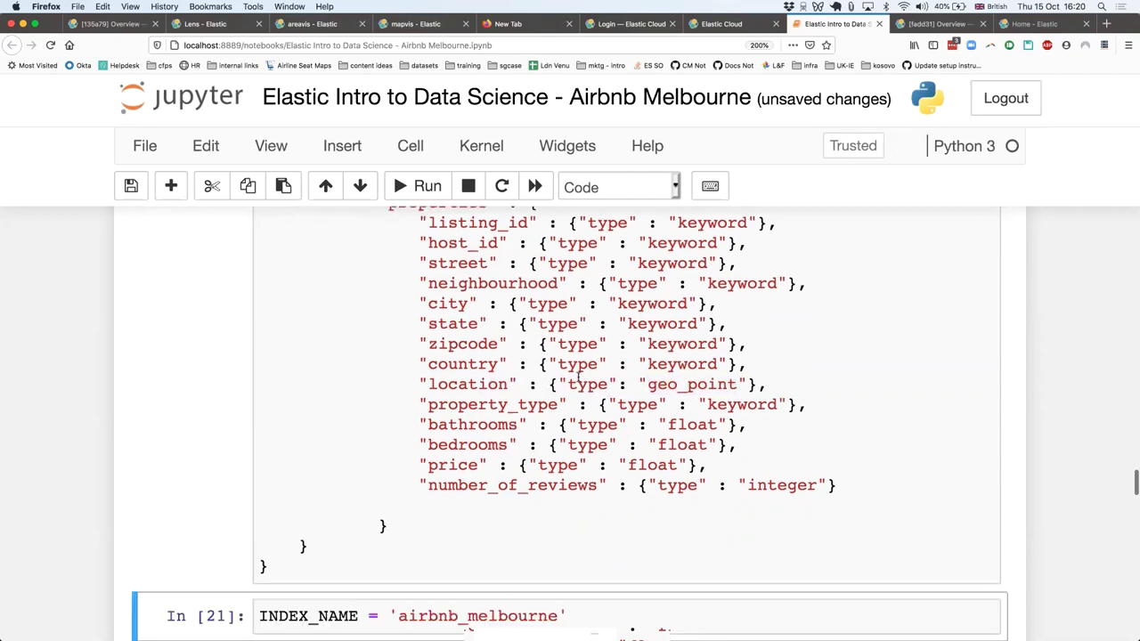
{"action": "scroll", "coordinate": [552, 357], "scroll_direction": "up", "scroll_amount": 2}
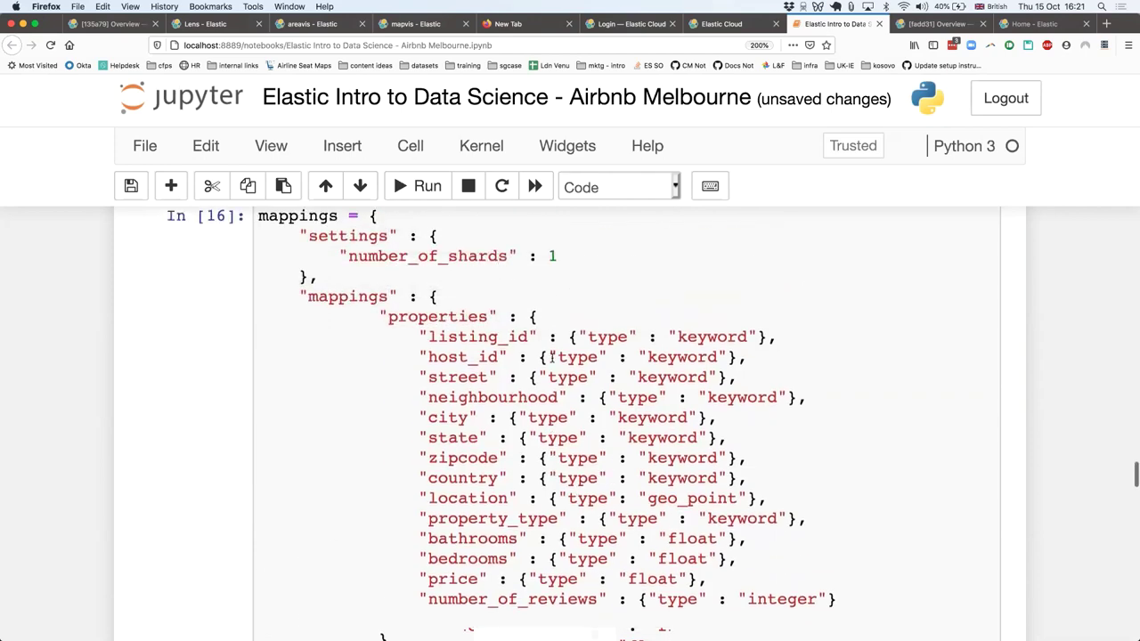
{"action": "left_click_drag", "start_coordinate": [366, 260], "coordinate": [463, 426]}
{"action": "left_click", "coordinate": [463, 426]}
{"action": "scroll", "coordinate": [463, 426], "scroll_direction": "down", "scroll_amount": 5}
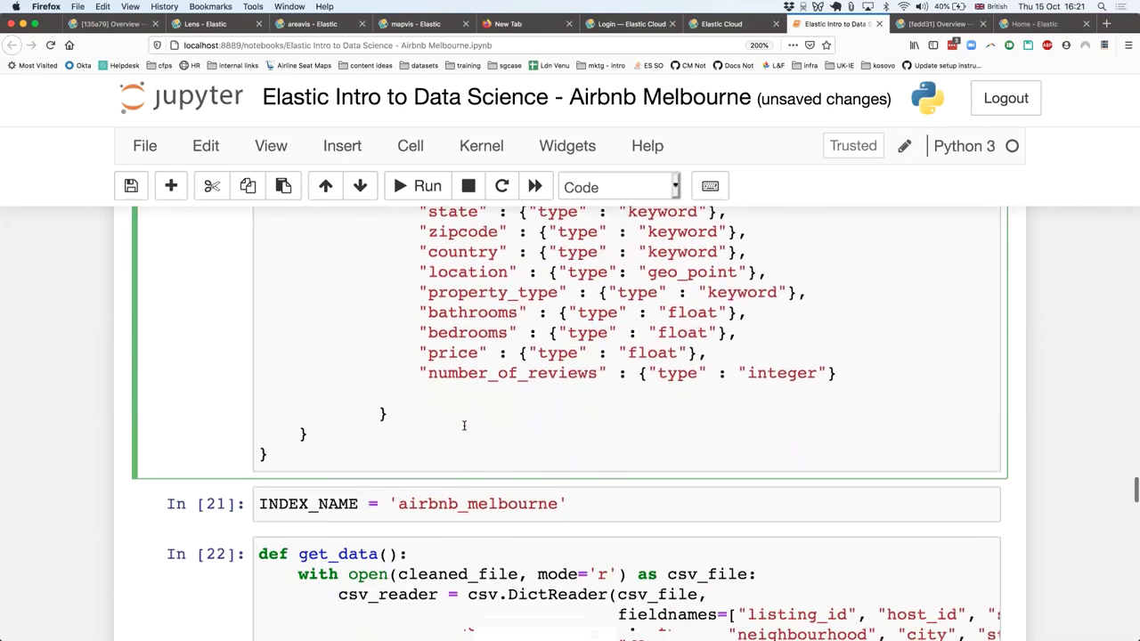
Step: Run the cell that sets INDEX_NAME to 'airbnb_melbourne'
{"action": "left_click", "coordinate": [458, 519]}
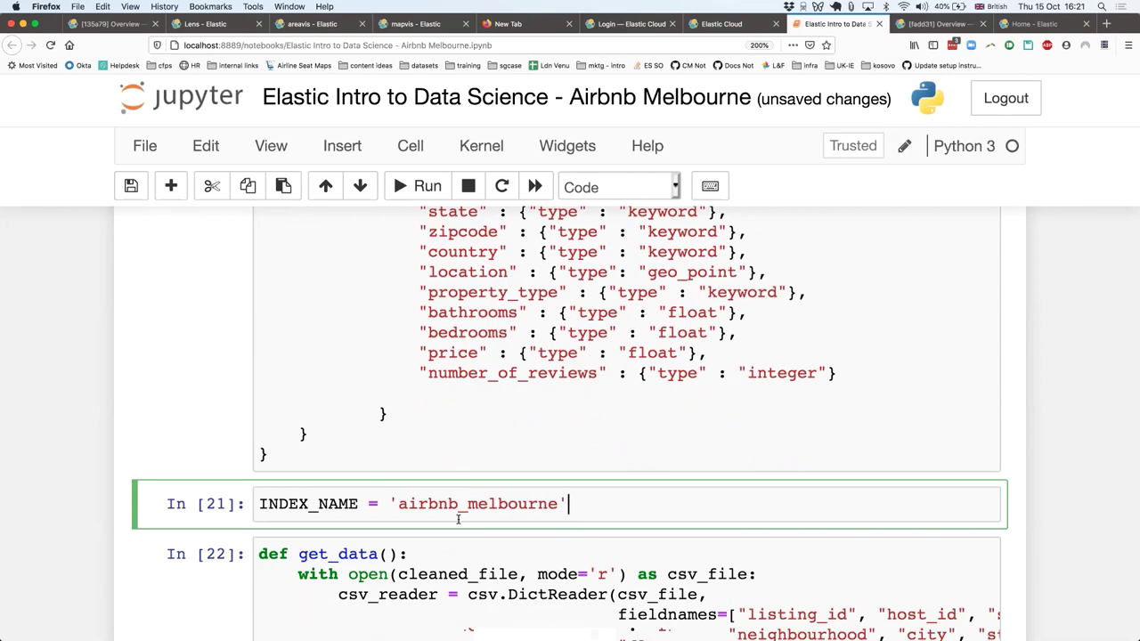
{"action": "scroll", "coordinate": [459, 519], "scroll_direction": "down", "scroll_amount": 2}
{"action": "scroll", "coordinate": [459, 519], "scroll_direction": "down", "scroll_amount": 2}
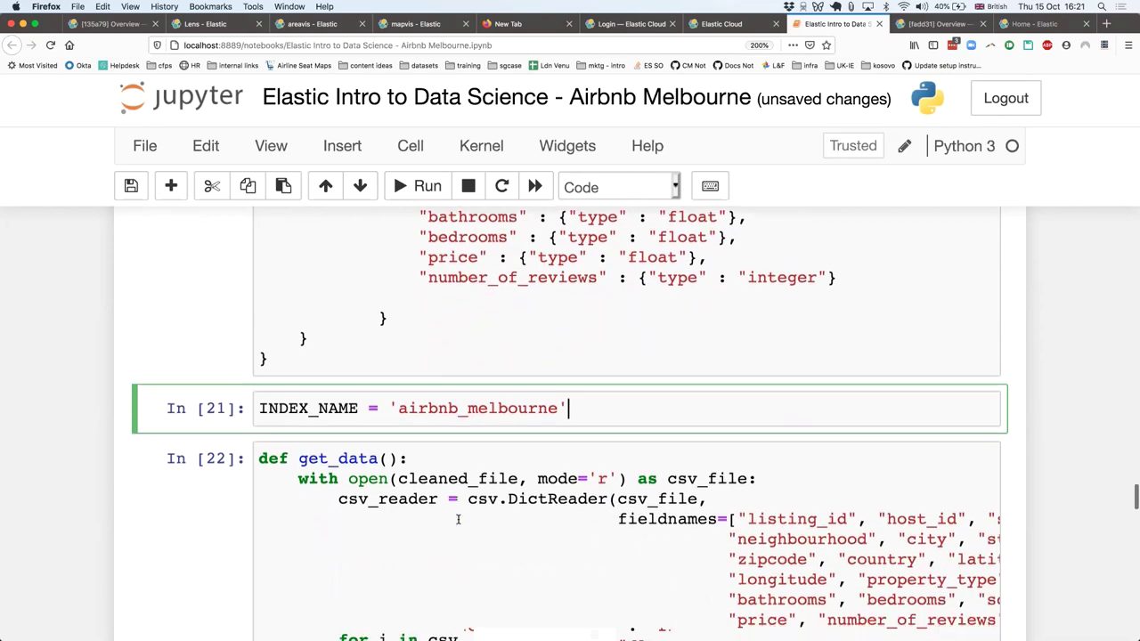
{"action": "key", "text": "shift+Return"}
{"action": "scroll", "coordinate": [570, 419], "scroll_direction": "up", "scroll_amount": 6}
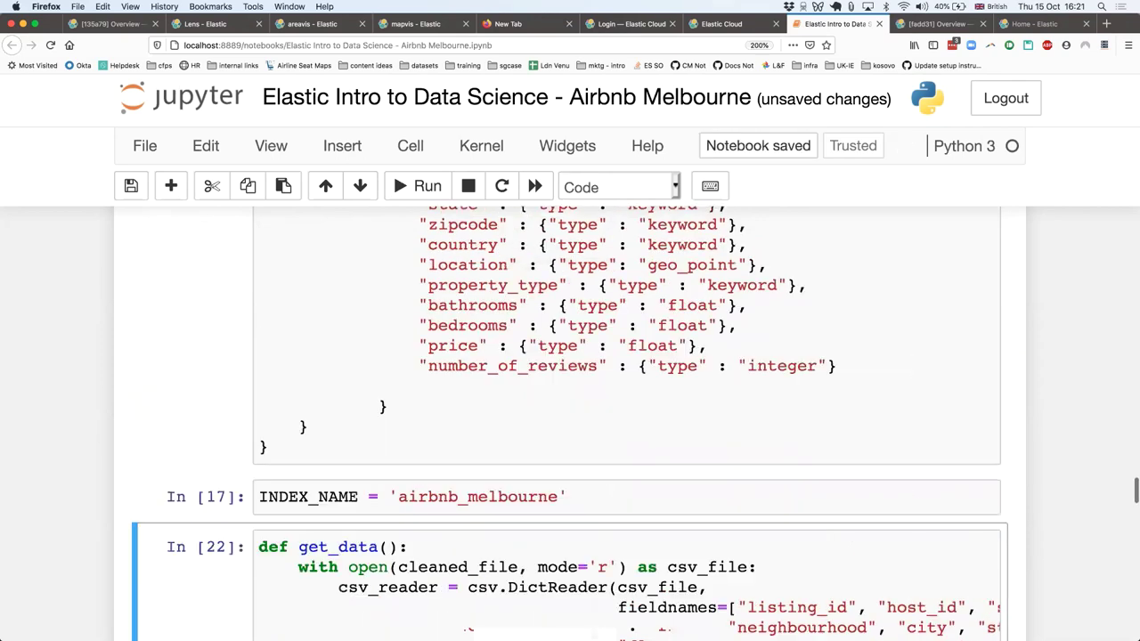
{"action": "scroll", "coordinate": [517, 454], "scroll_direction": "down", "scroll_amount": 10}
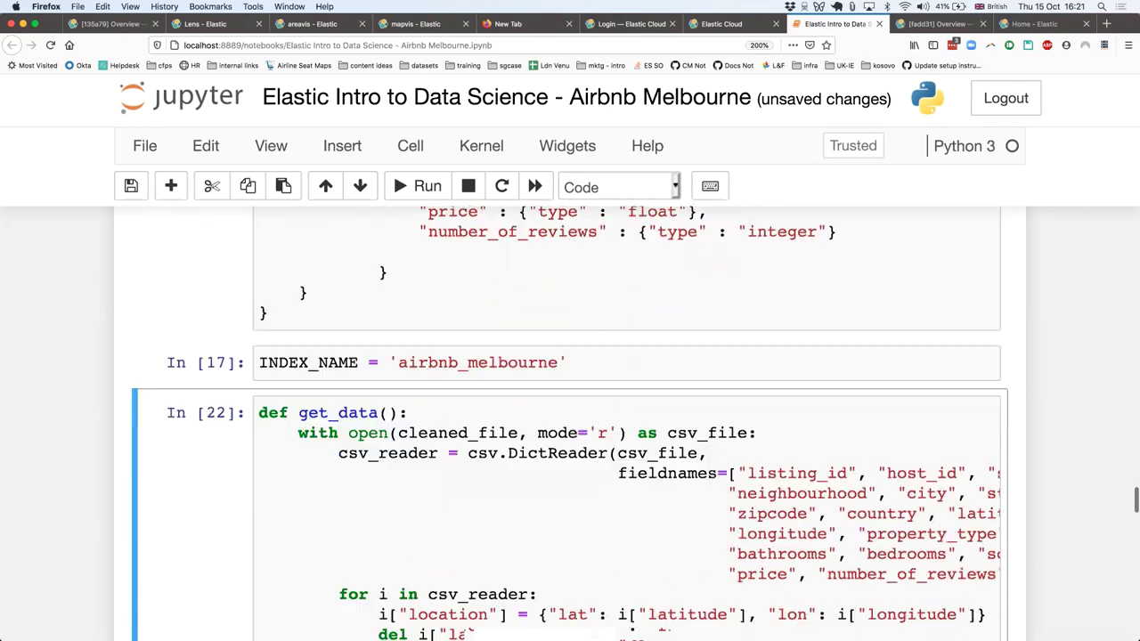
Step: Examine how get_data reads the cleaned CSV and builds the location field from latitude and longitude, comparing it with the location mapping
{"action": "scroll", "coordinate": [488, 341], "scroll_direction": "down", "scroll_amount": 1}
{"action": "left_click", "coordinate": [488, 334]}
{"action": "scroll", "coordinate": [488, 338], "scroll_direction": "down", "scroll_amount": 2}
{"action": "left_click", "coordinate": [428, 440]}
{"action": "scroll", "coordinate": [426, 441], "scroll_direction": "up", "scroll_amount": 1}
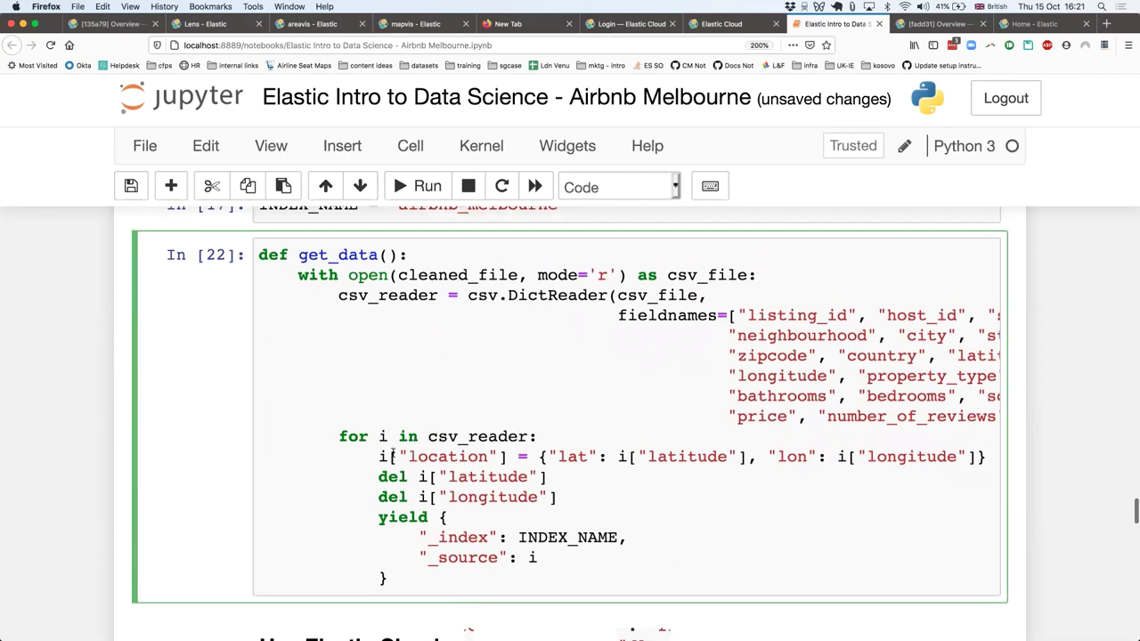
{"action": "left_click_drag", "start_coordinate": [390, 456], "coordinate": [990, 455]}
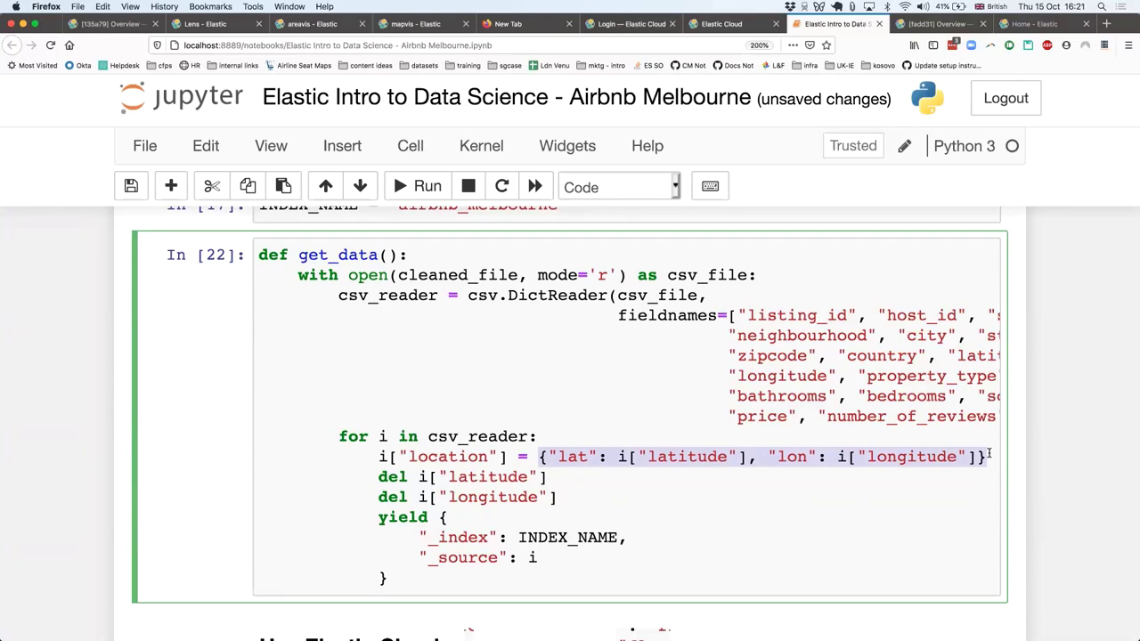
{"action": "scroll", "coordinate": [988, 455], "scroll_direction": "up", "scroll_amount": 5}
{"action": "double_click", "coordinate": [732, 328]}
{"action": "scroll", "coordinate": [729, 385], "scroll_direction": "down", "scroll_amount": 2}
{"action": "scroll", "coordinate": [728, 386], "scroll_direction": "down", "scroll_amount": 3}
{"action": "left_click", "coordinate": [719, 410]}
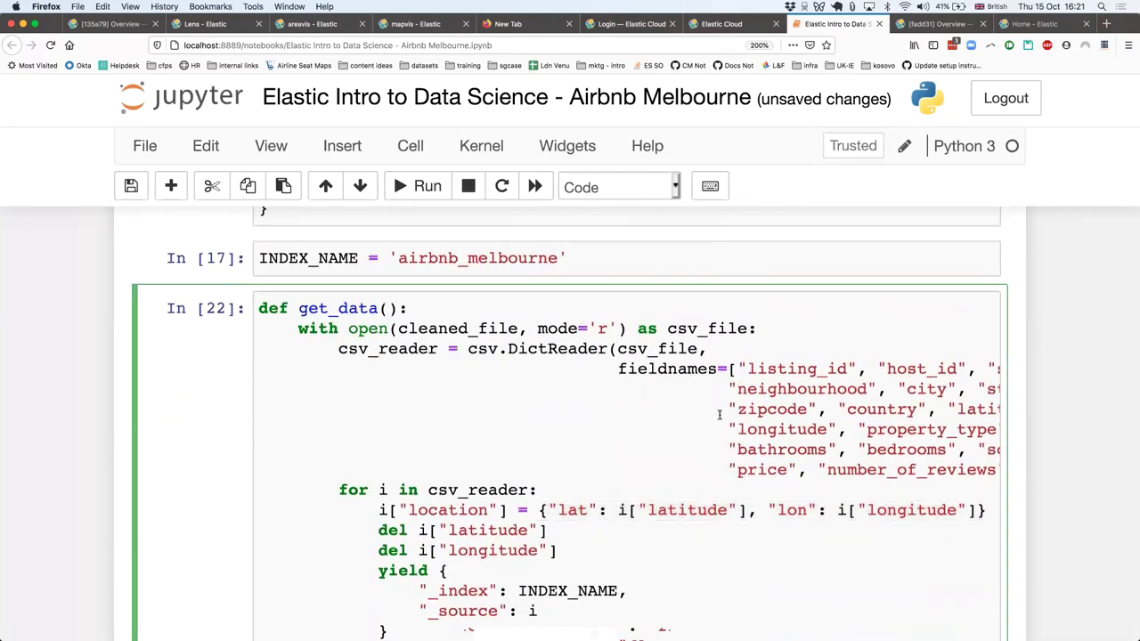
Step: Run the cell that defines the get_data function
{"action": "scroll", "coordinate": [700, 451], "scroll_direction": "down", "scroll_amount": 1}
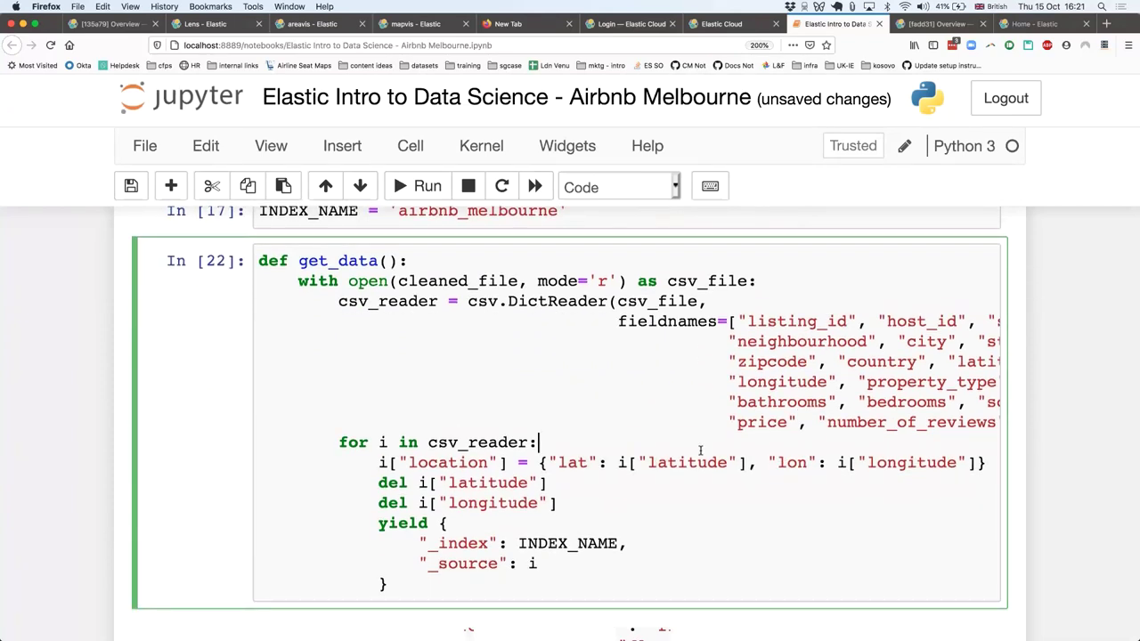
{"action": "scroll", "coordinate": [700, 451], "scroll_direction": "up", "scroll_amount": 1}
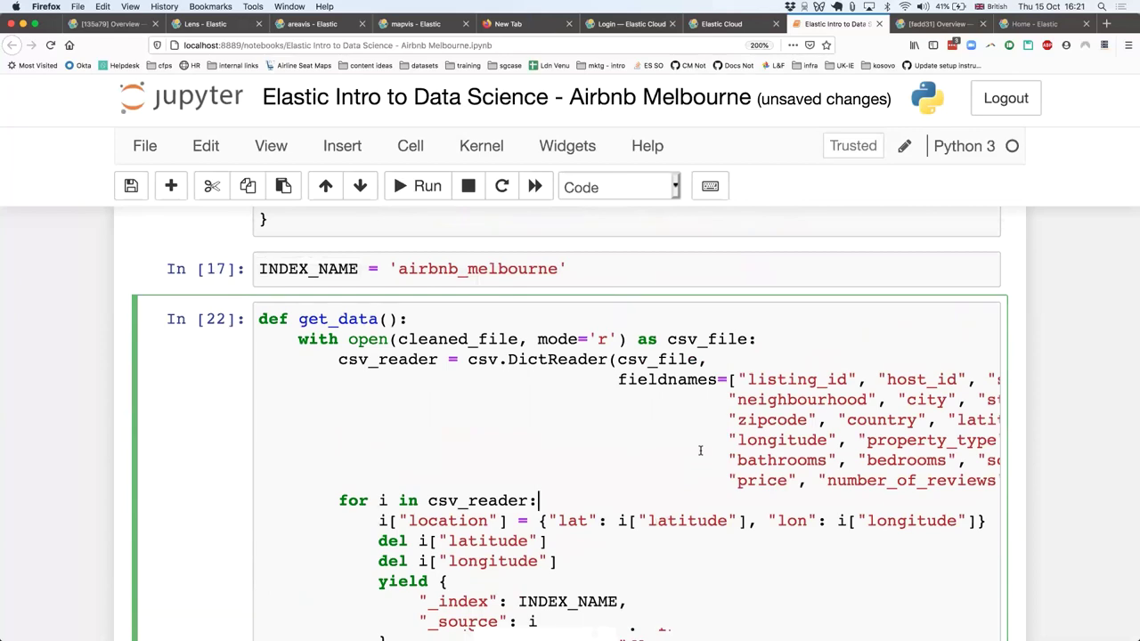
{"action": "key", "text": "shift+Return"}
{"action": "scroll", "coordinate": [663, 435], "scroll_direction": "down", "scroll_amount": 3}
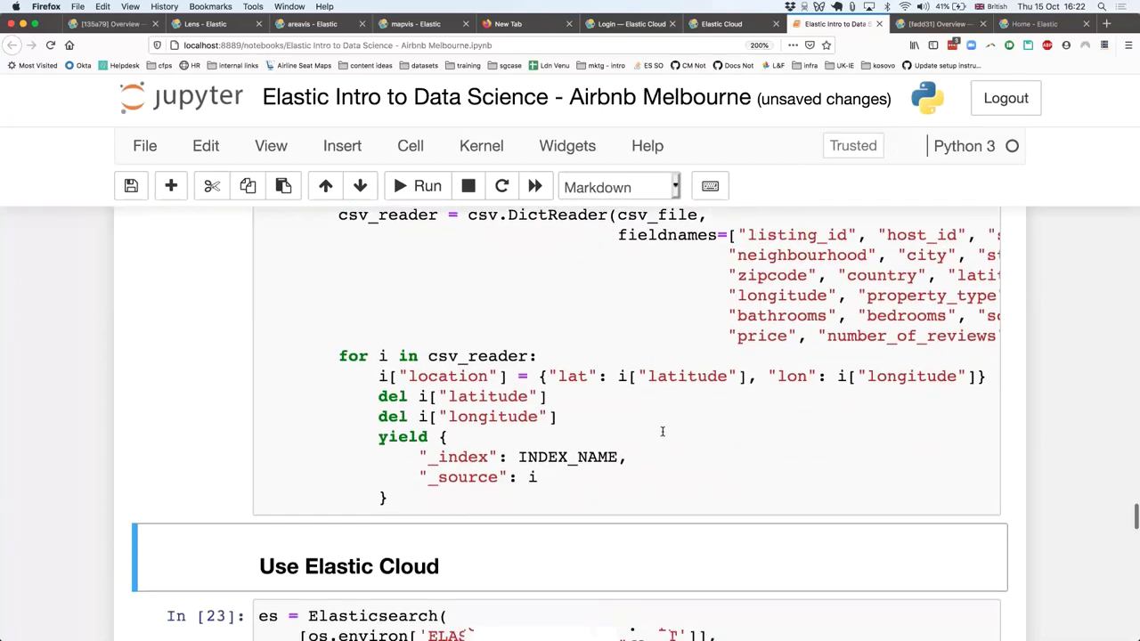
Step: Review get_data's loop and yielded documents once more, and examine the Elasticsearch client settings under Use Elastic Cloud
{"action": "scroll", "coordinate": [663, 435], "scroll_direction": "down", "scroll_amount": 3}
{"action": "left_click", "coordinate": [677, 423]}
{"action": "scroll", "coordinate": [623, 401], "scroll_direction": "up", "scroll_amount": 5}
{"action": "left_click", "coordinate": [606, 366]}
{"action": "scroll", "coordinate": [607, 362], "scroll_direction": "down", "scroll_amount": 1}
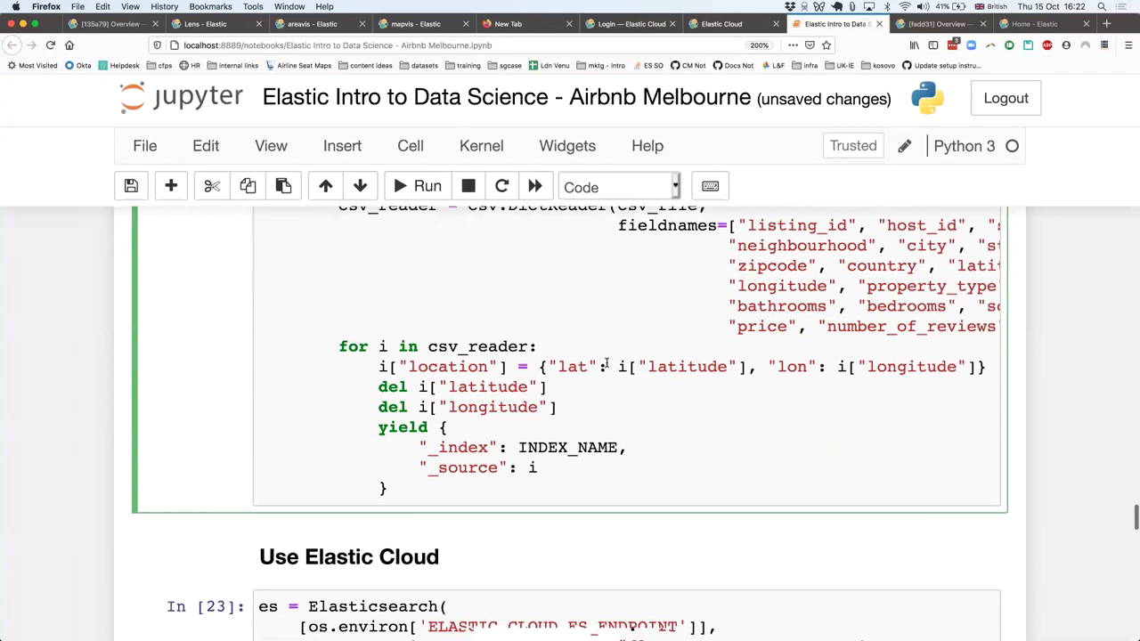
{"action": "scroll", "coordinate": [606, 363], "scroll_direction": "up", "scroll_amount": 2}
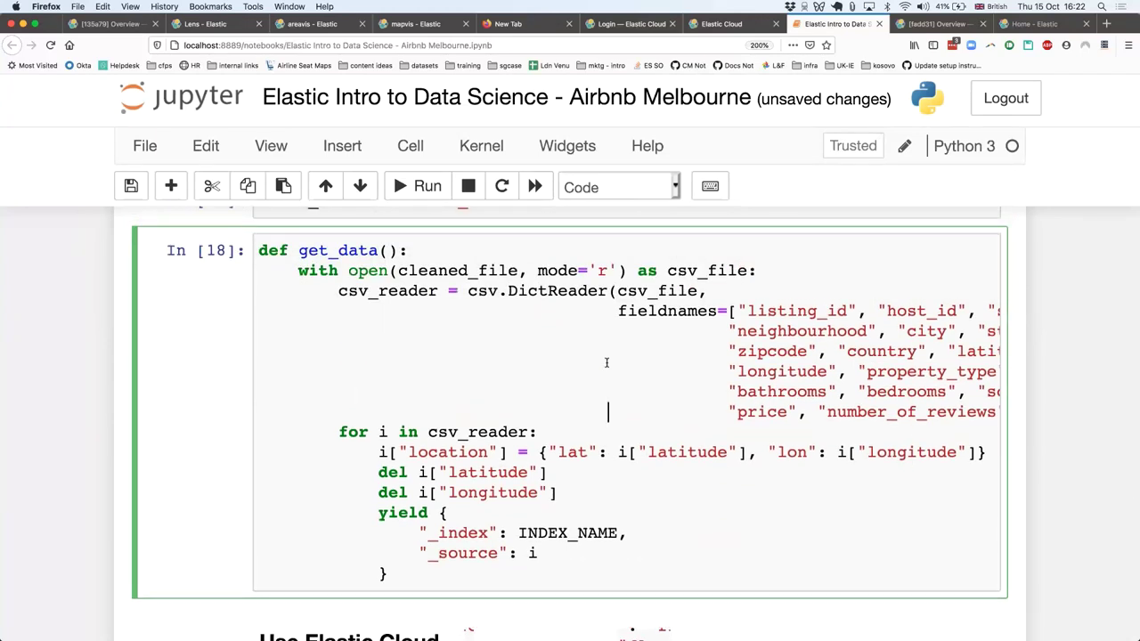
{"action": "scroll", "coordinate": [610, 334], "scroll_direction": "down", "scroll_amount": 5}
{"action": "left_click", "coordinate": [574, 468]}
{"action": "scroll", "coordinate": [575, 463], "scroll_direction": "down", "scroll_amount": 2}
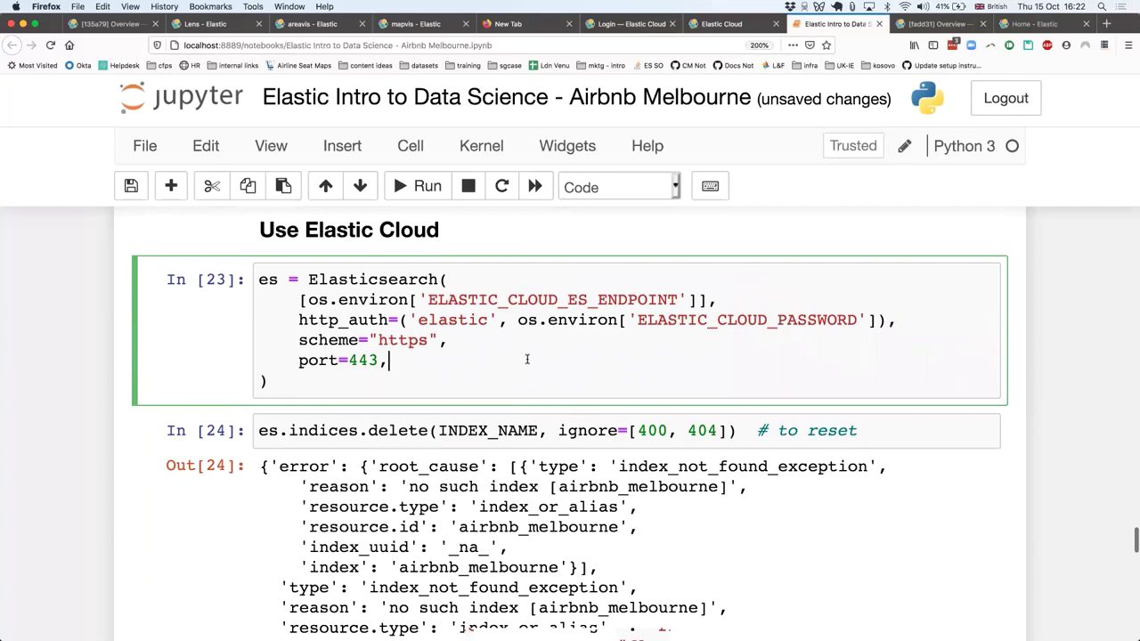
Step: Switch to Elastic Cloud in the browser, check its login page and go to the home page with the deployments
{"action": "left_click", "coordinate": [723, 24]}
{"action": "left_click", "coordinate": [625, 18]}
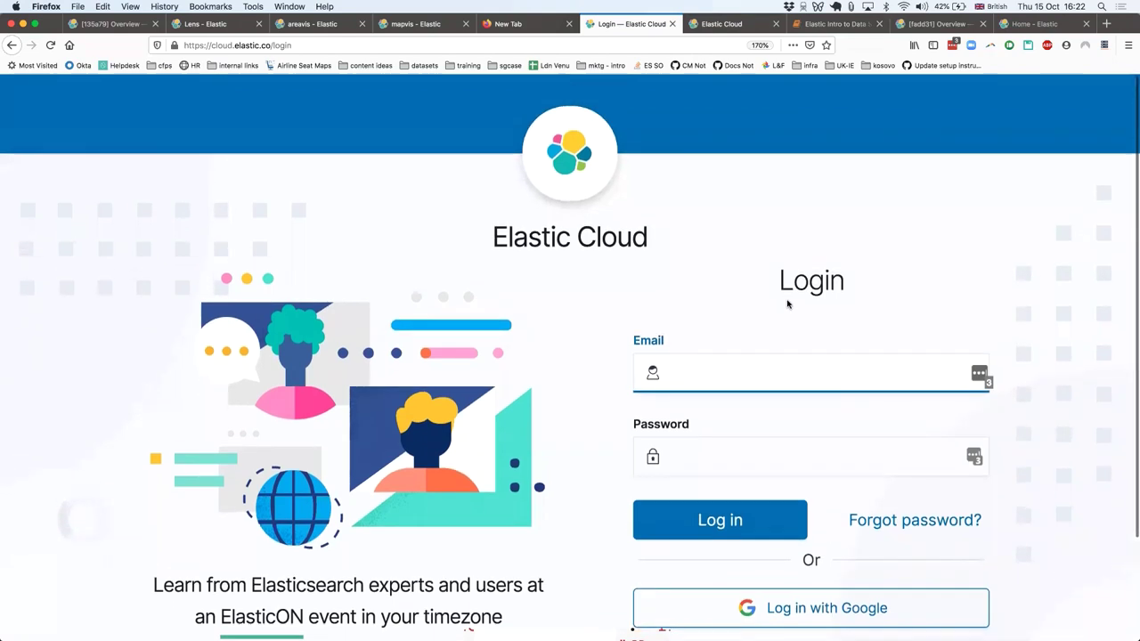
{"action": "double_click", "coordinate": [800, 280]}
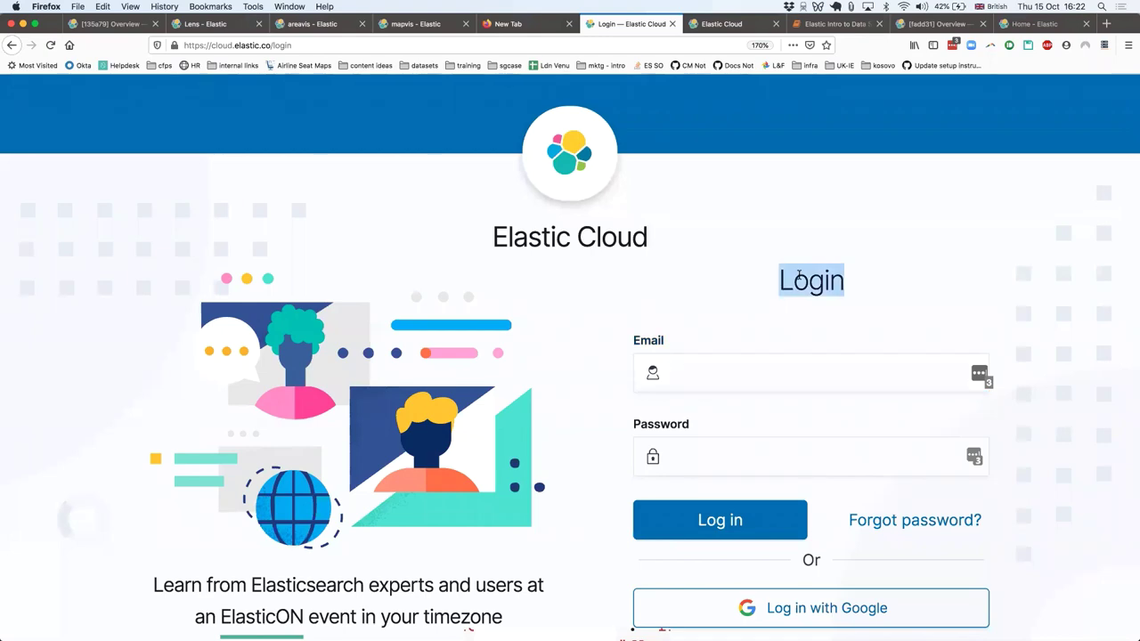
{"action": "left_click", "coordinate": [852, 312]}
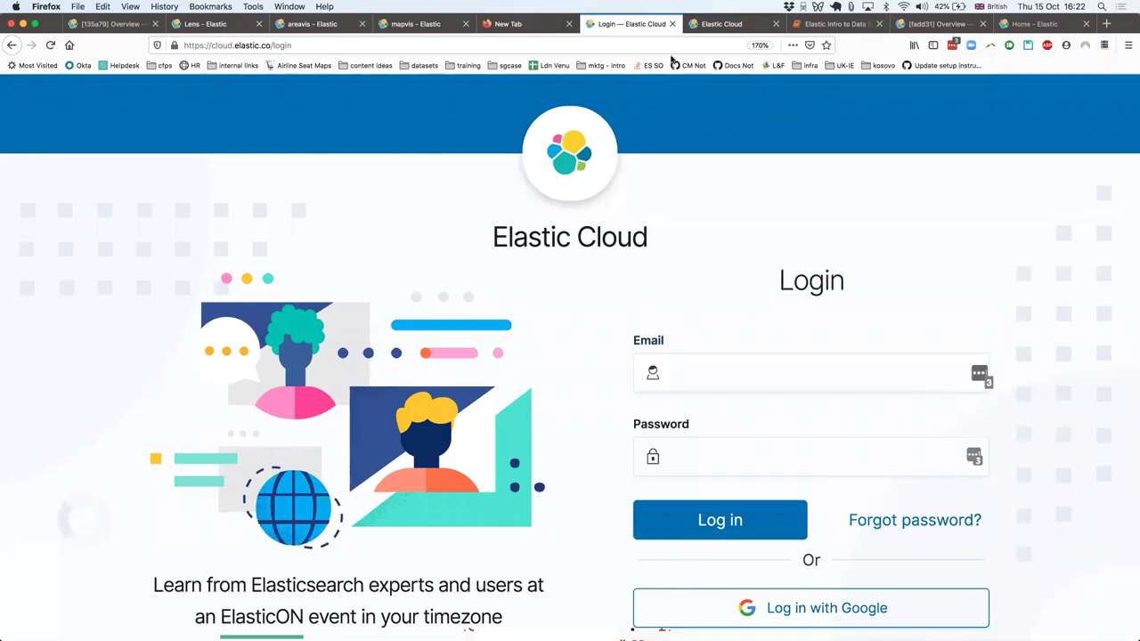
{"action": "left_click", "coordinate": [722, 24]}
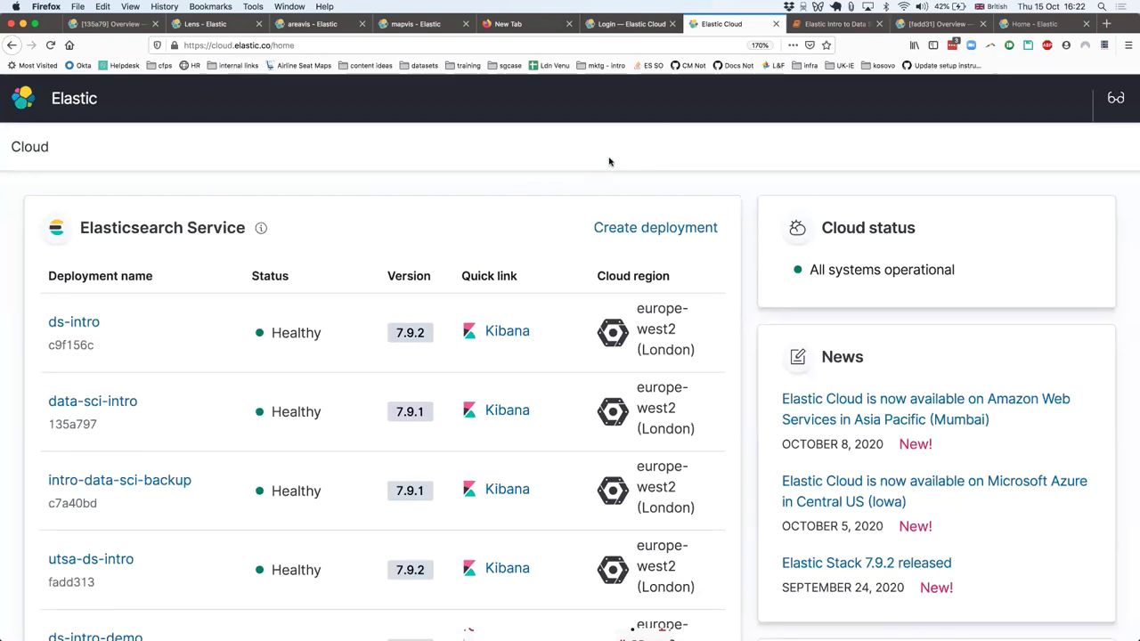
Step: Start a new deployment with the Elastic Stack solution, keeping the I/O Optimized hardware profile
{"action": "left_click", "coordinate": [654, 227]}
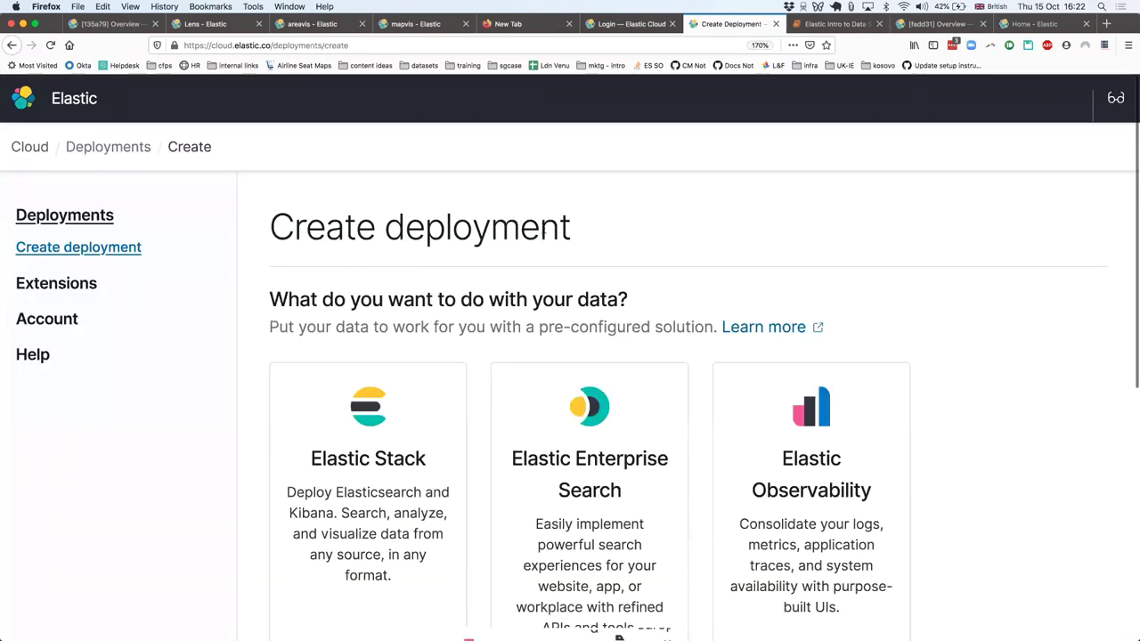
{"action": "scroll", "coordinate": [424, 343], "scroll_direction": "down", "scroll_amount": 3}
{"action": "scroll", "coordinate": [424, 343], "scroll_direction": "down", "scroll_amount": 2}
{"action": "left_click", "coordinate": [374, 285]}
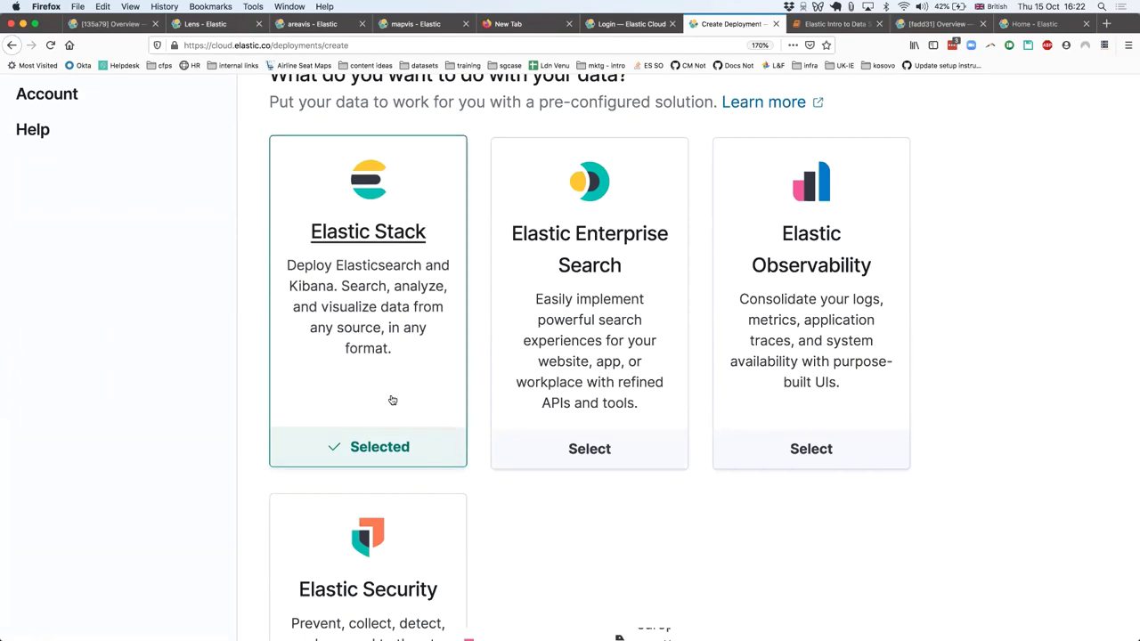
{"action": "scroll", "coordinate": [231, 392], "scroll_direction": "down", "scroll_amount": 3}
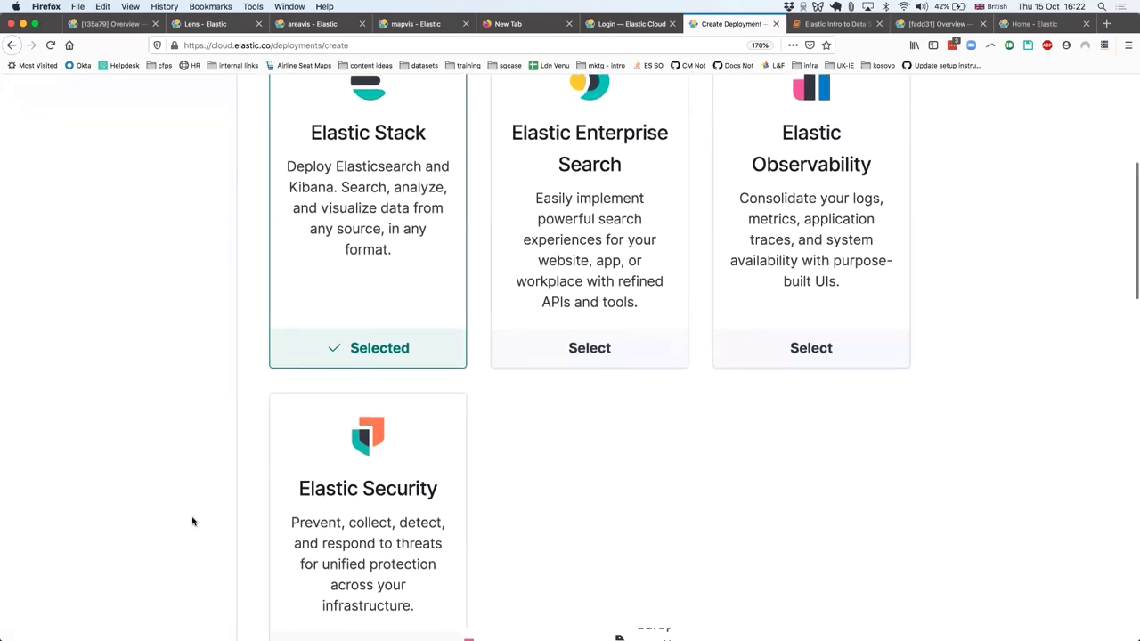
{"action": "scroll", "coordinate": [191, 522], "scroll_direction": "down", "scroll_amount": 10}
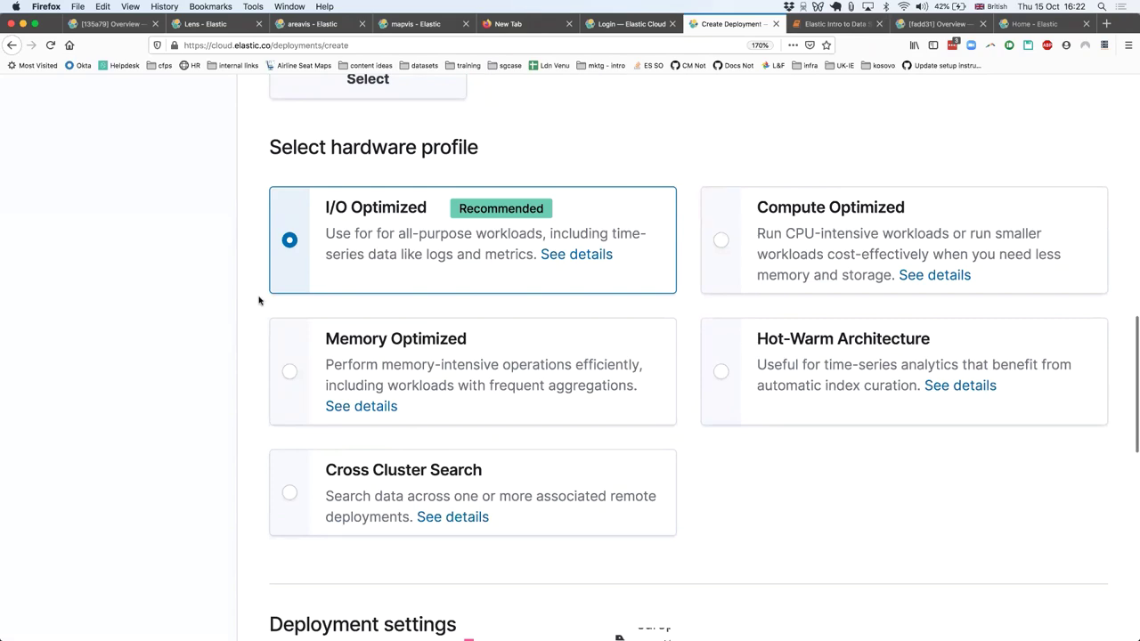
{"action": "scroll", "coordinate": [259, 301], "scroll_direction": "down", "scroll_amount": 1}
{"action": "scroll", "coordinate": [259, 301], "scroll_direction": "down", "scroll_amount": 1}
{"action": "scroll", "coordinate": [236, 322], "scroll_direction": "down", "scroll_amount": 1}
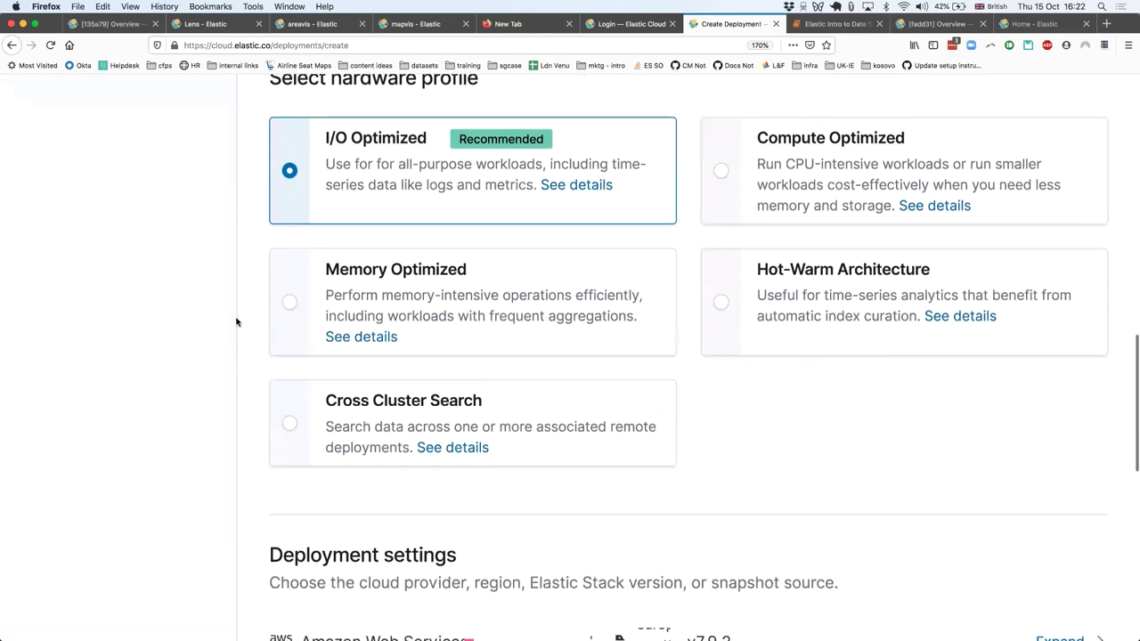
Step: Set the deployment's cloud provider to Google Cloud and its region to europe-west2 (London)
{"action": "scroll", "coordinate": [236, 322], "scroll_direction": "down", "scroll_amount": 5}
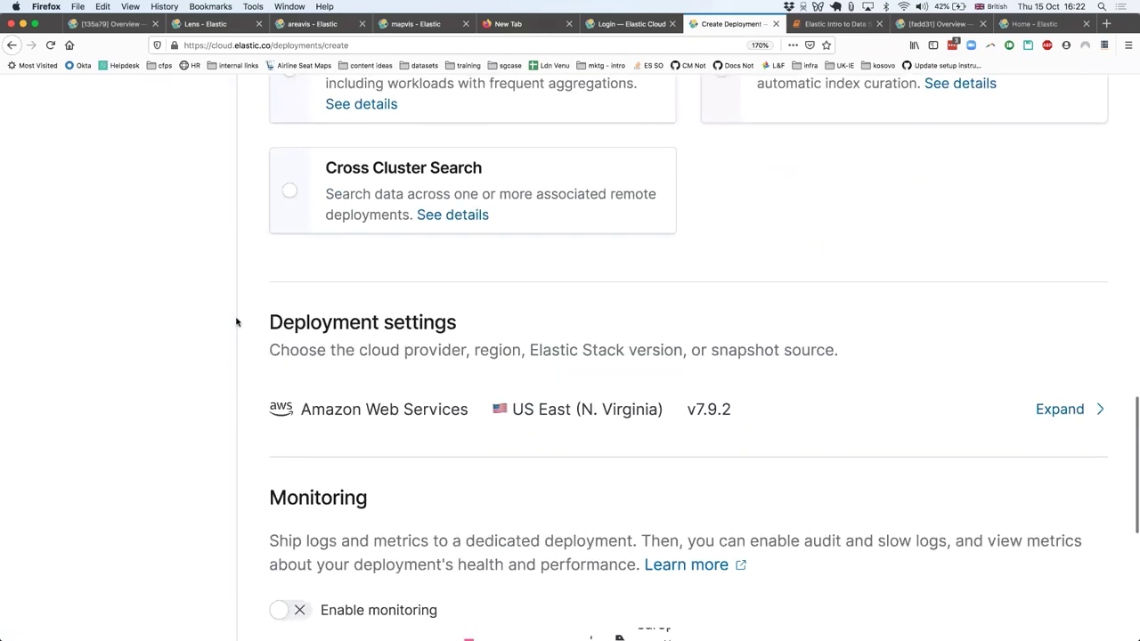
{"action": "left_click", "coordinate": [1025, 294]}
{"action": "scroll", "coordinate": [710, 371], "scroll_direction": "down", "scroll_amount": 2}
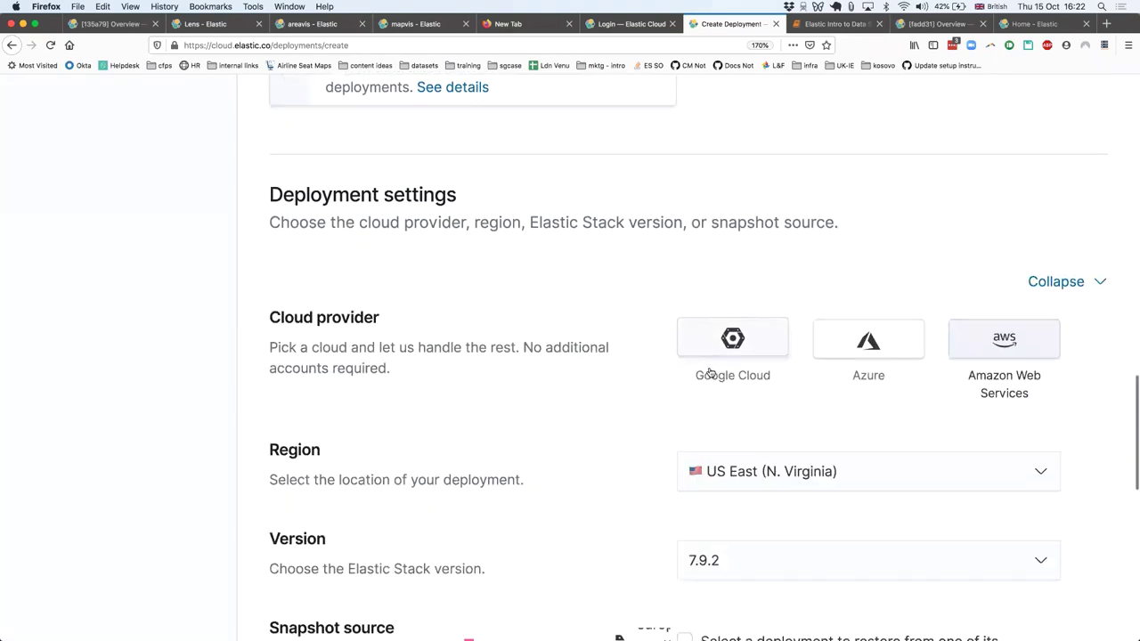
{"action": "left_click", "coordinate": [728, 349]}
{"action": "scroll", "coordinate": [679, 342], "scroll_direction": "down", "scroll_amount": 3}
{"action": "scroll", "coordinate": [703, 321], "scroll_direction": "down", "scroll_amount": 1}
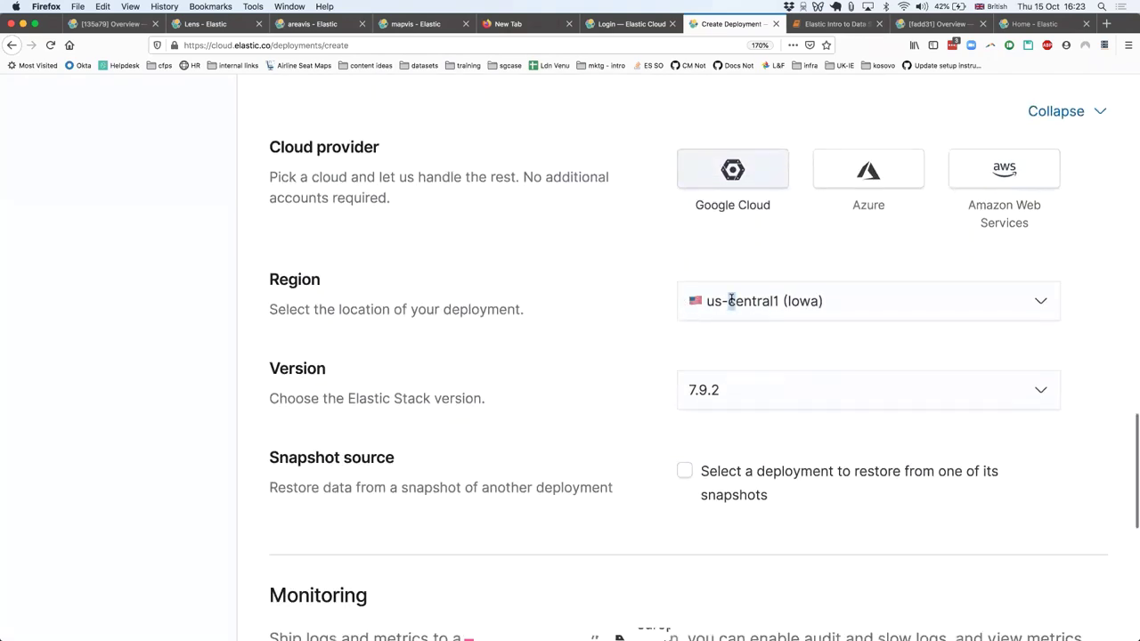
{"action": "left_click", "coordinate": [730, 301]}
{"action": "scroll", "coordinate": [782, 392], "scroll_direction": "down", "scroll_amount": 3}
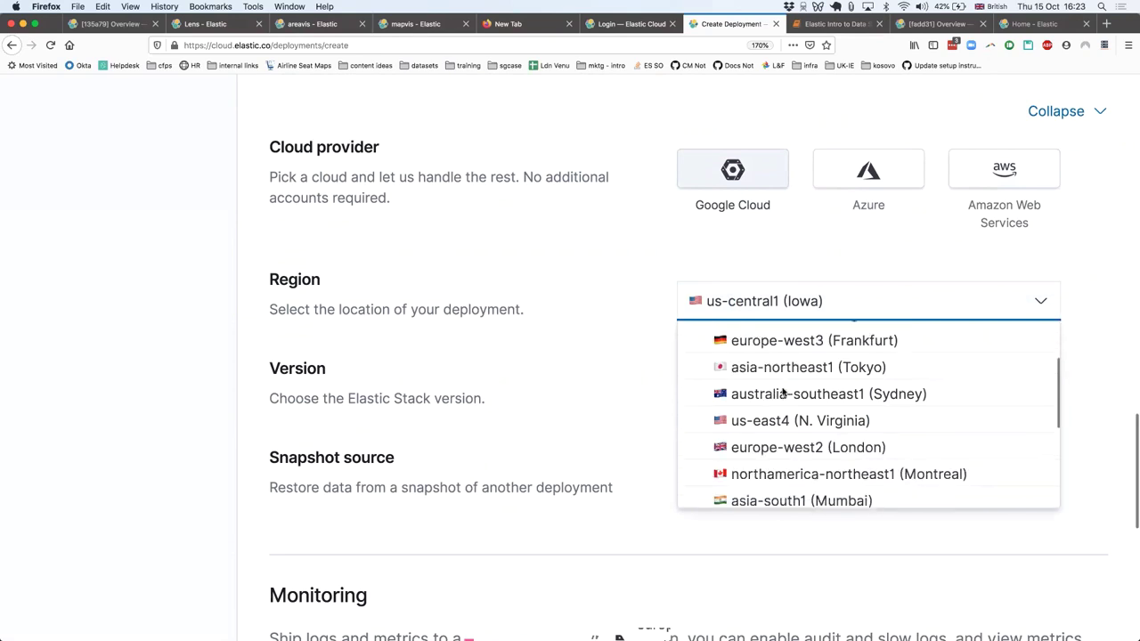
{"action": "left_click", "coordinate": [751, 402]}
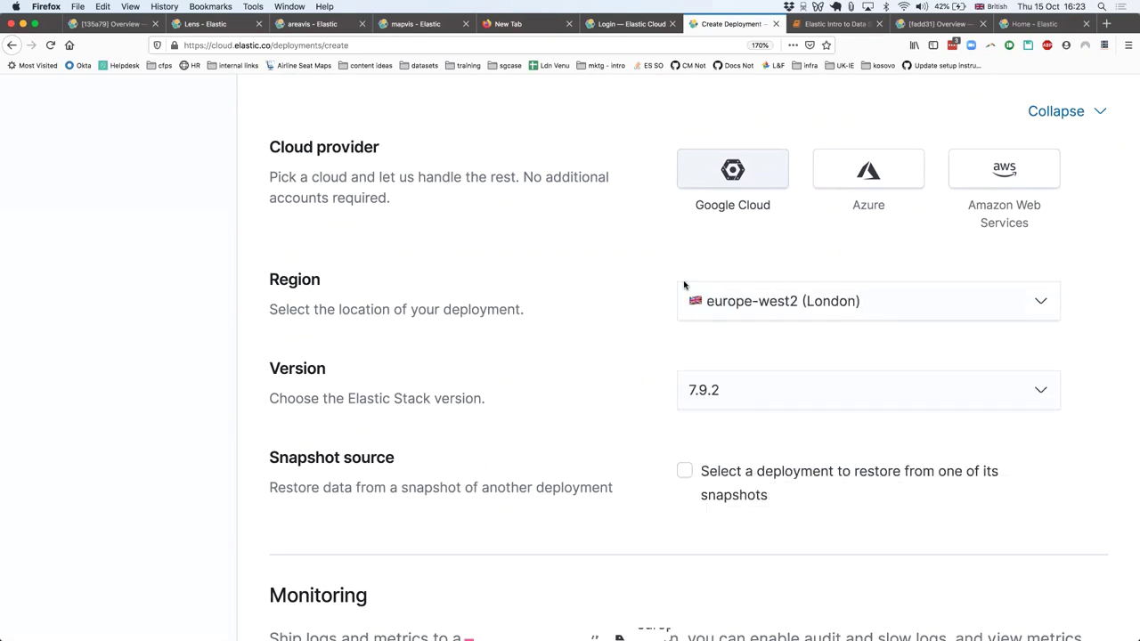
{"action": "scroll", "coordinate": [627, 359], "scroll_direction": "down", "scroll_amount": 4}
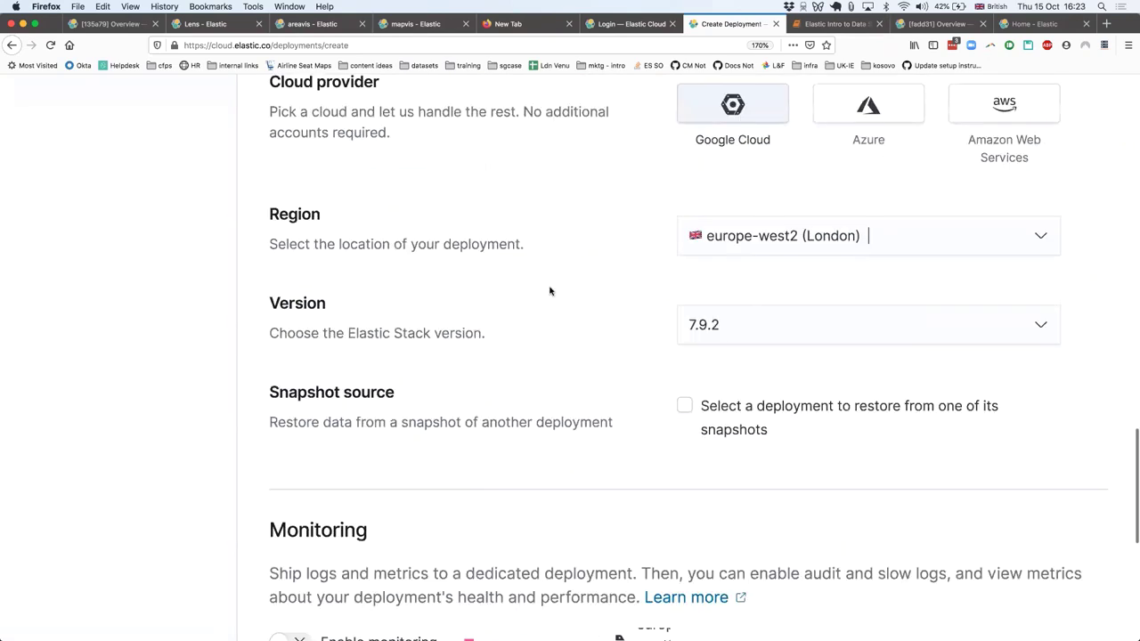
Step: Name the deployment utsa-intro, leaving monitoring and traffic filtering disabled
{"action": "scroll", "coordinate": [557, 321], "scroll_direction": "down", "scroll_amount": 2}
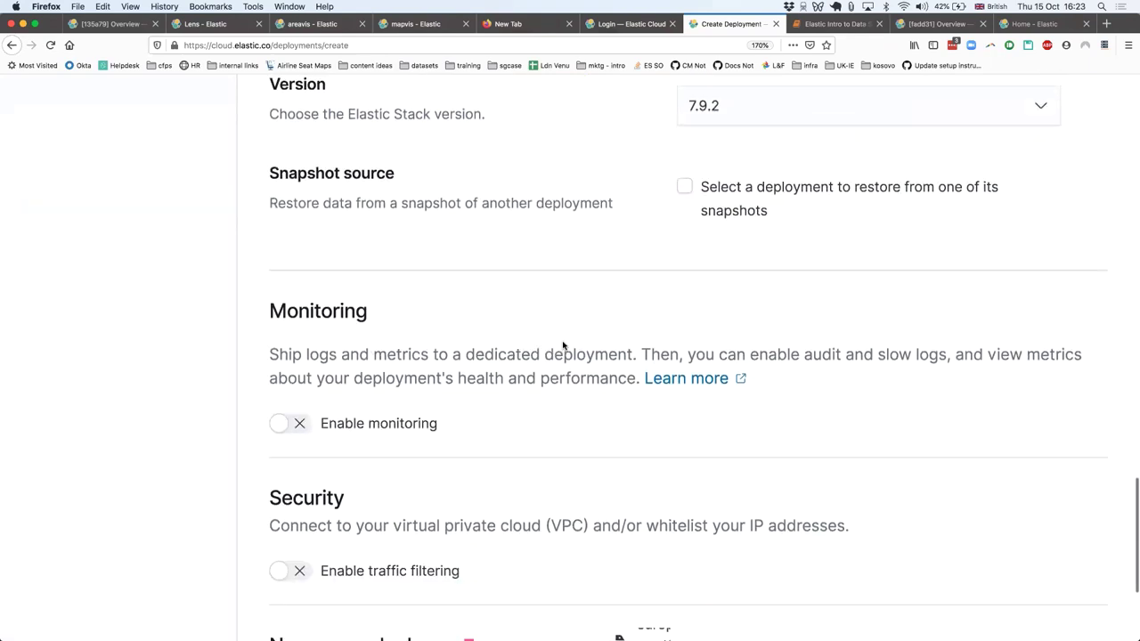
{"action": "scroll", "coordinate": [244, 395], "scroll_direction": "down", "scroll_amount": 5}
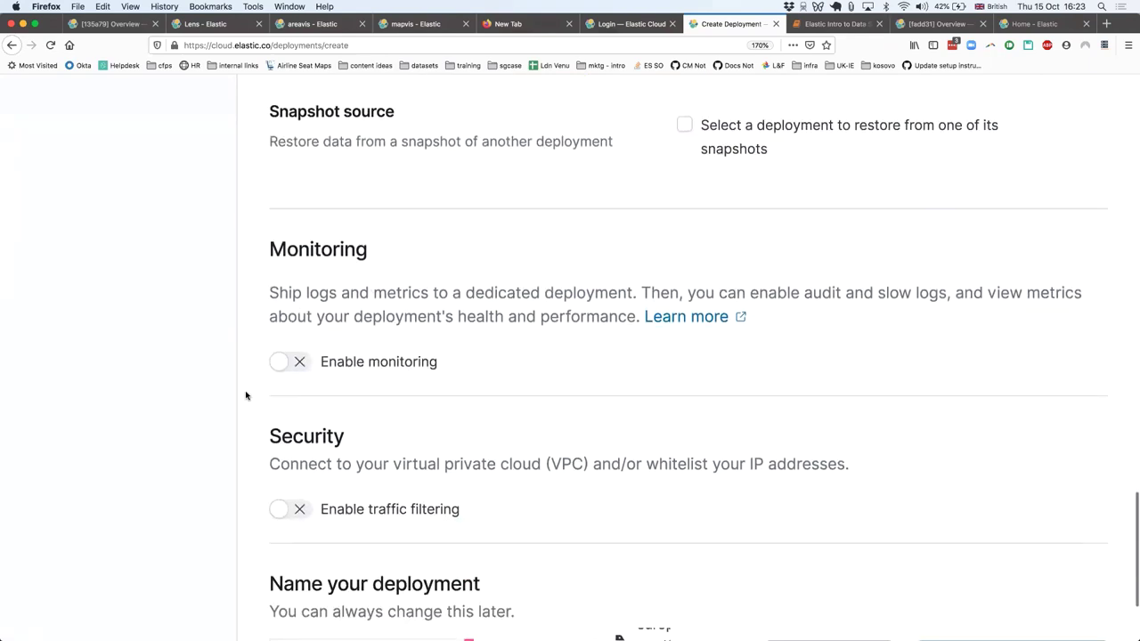
{"action": "left_click", "coordinate": [503, 504]}
{"action": "key", "text": "shift+alt+Left"}
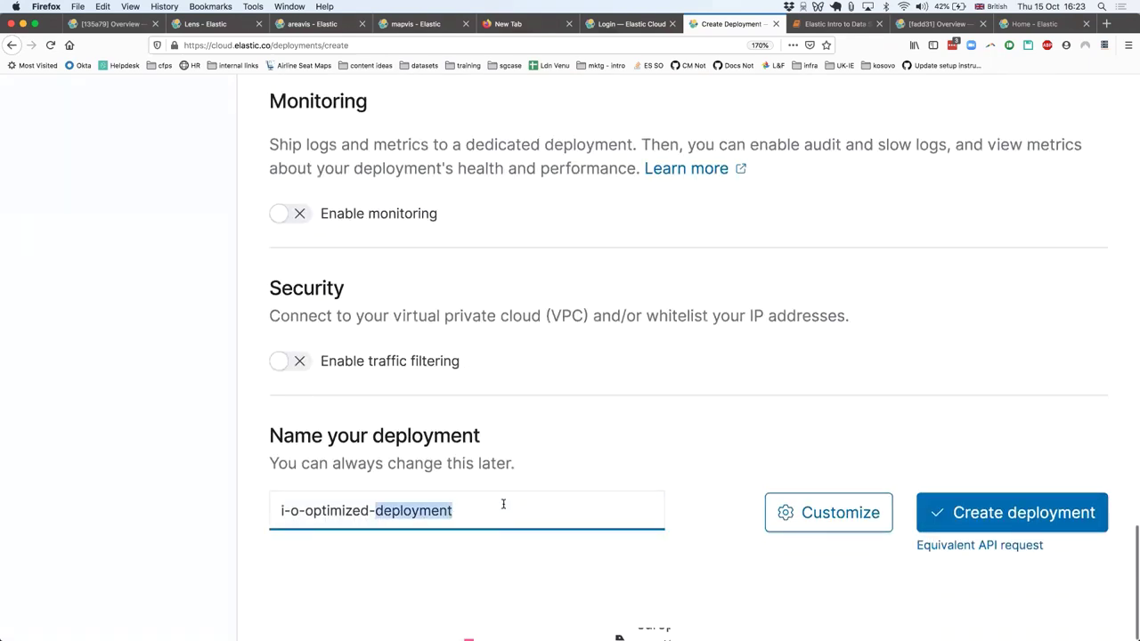
{"action": "key", "text": "super+a"}
{"action": "type", "text": "utsa-intr-"}
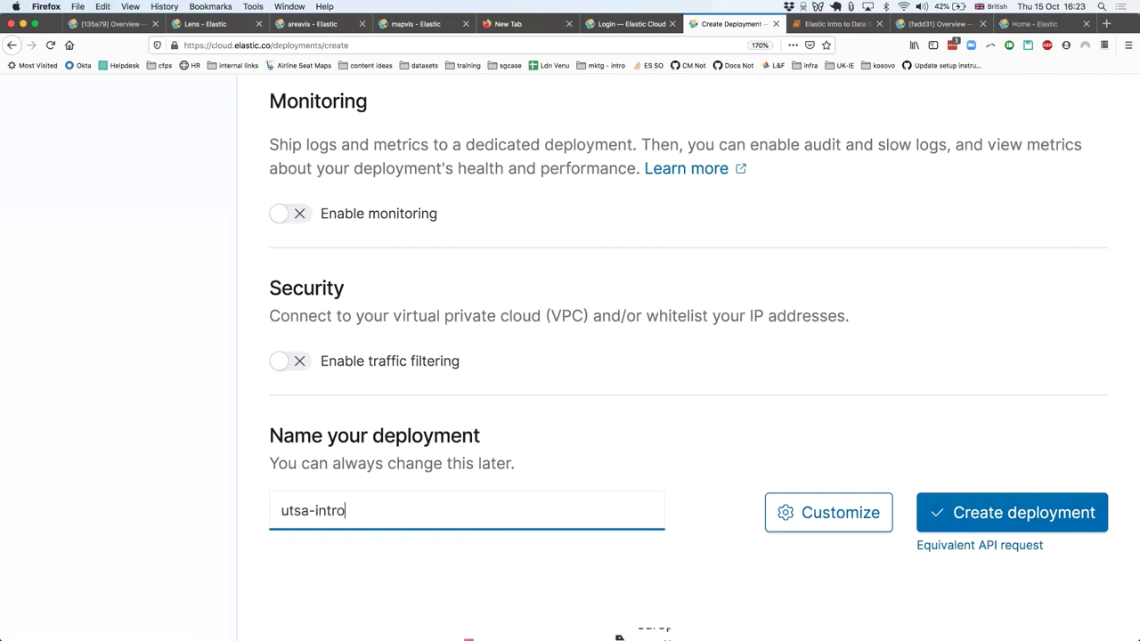
Step: Customize the deployment's Elasticsearch data node with fault tolerance of 1 zone and 2 GB of RAM per node
{"action": "left_click", "coordinate": [823, 515]}
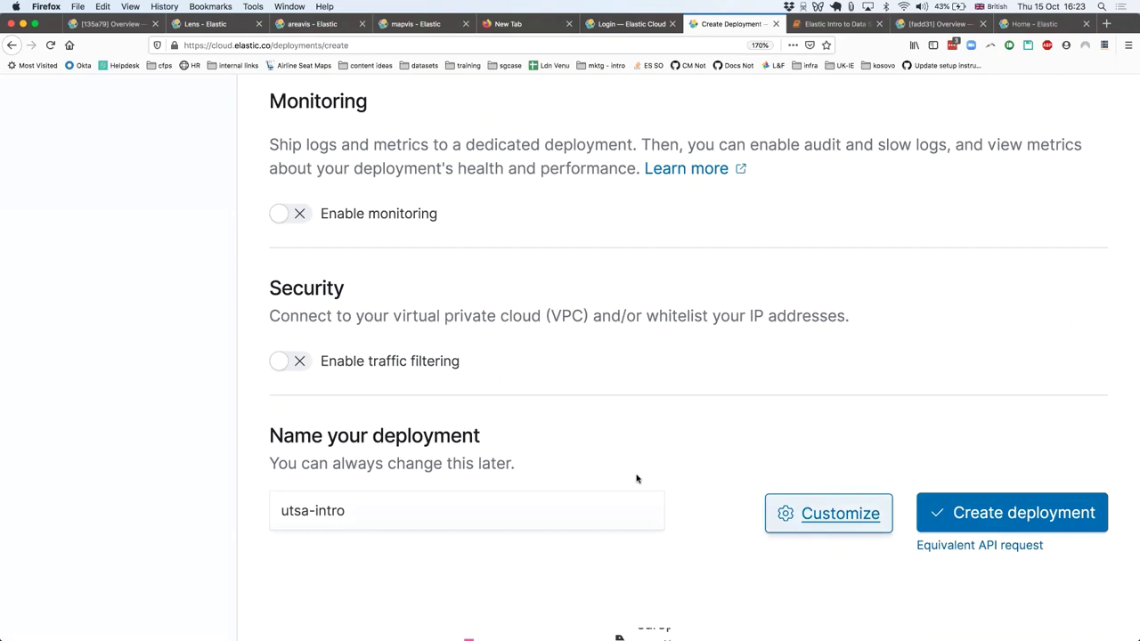
{"action": "scroll", "coordinate": [461, 393], "scroll_direction": "down", "scroll_amount": 3}
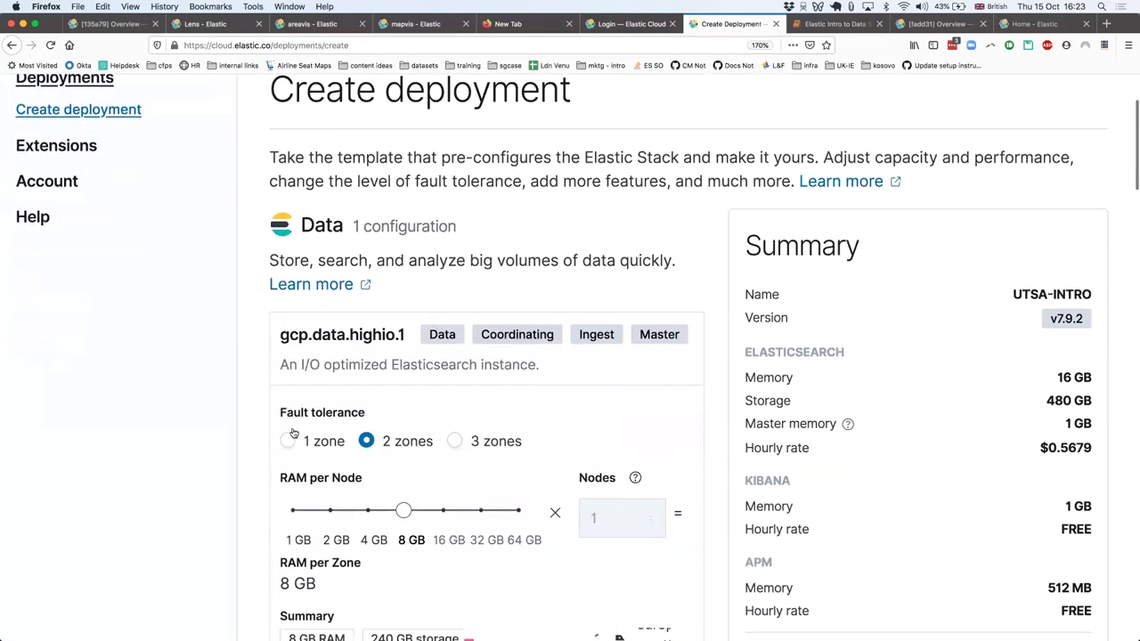
{"action": "scroll", "coordinate": [245, 438], "scroll_direction": "down", "scroll_amount": 2}
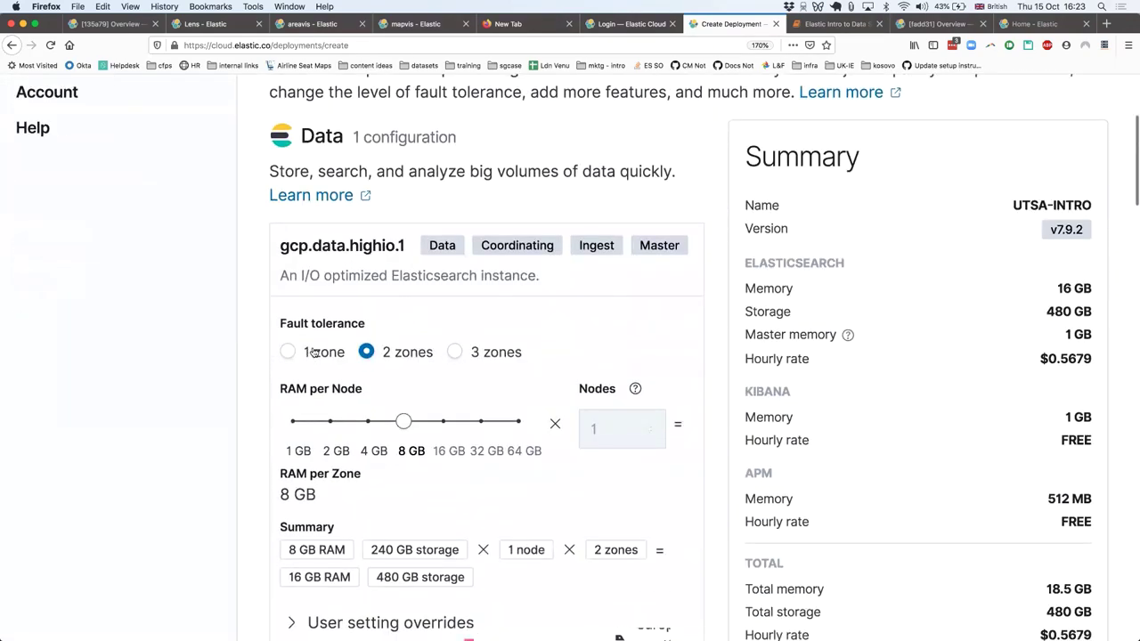
{"action": "left_click", "coordinate": [290, 352]}
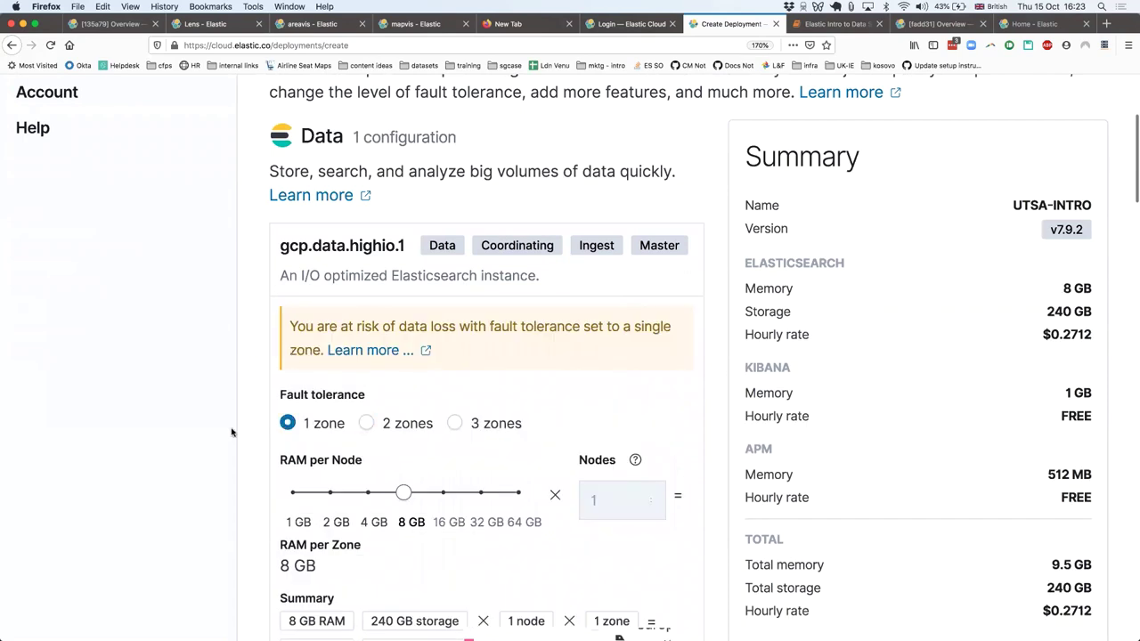
{"action": "scroll", "coordinate": [231, 433], "scroll_direction": "down", "scroll_amount": 2}
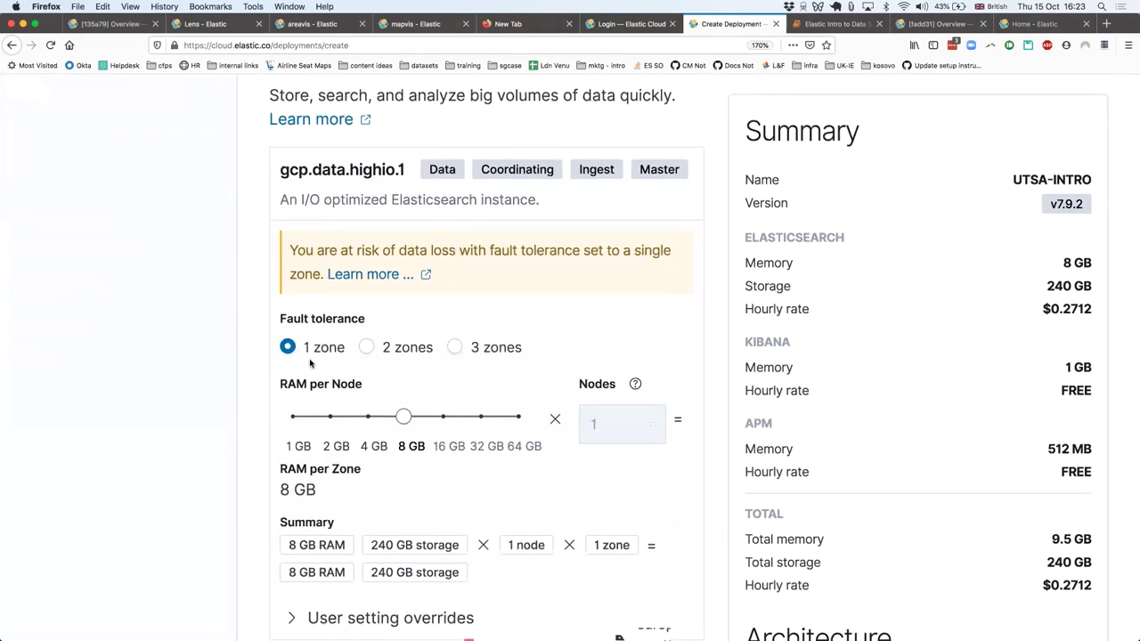
{"action": "left_click", "coordinate": [331, 415]}
{"action": "scroll", "coordinate": [220, 385], "scroll_direction": "down", "scroll_amount": 1}
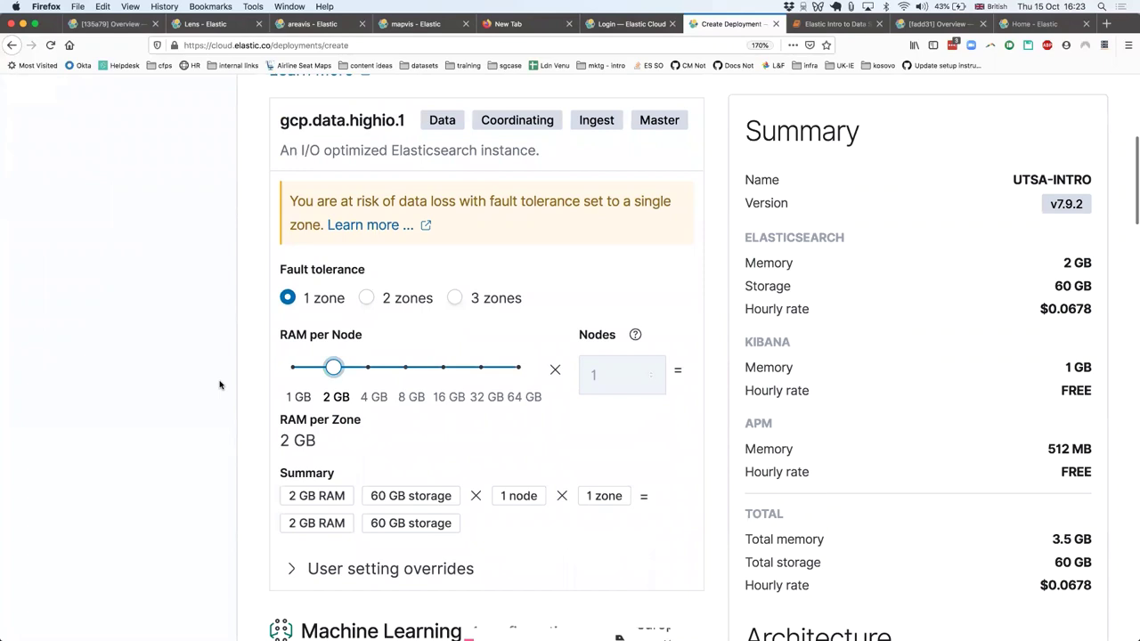
{"action": "scroll", "coordinate": [220, 385], "scroll_direction": "down", "scroll_amount": 1}
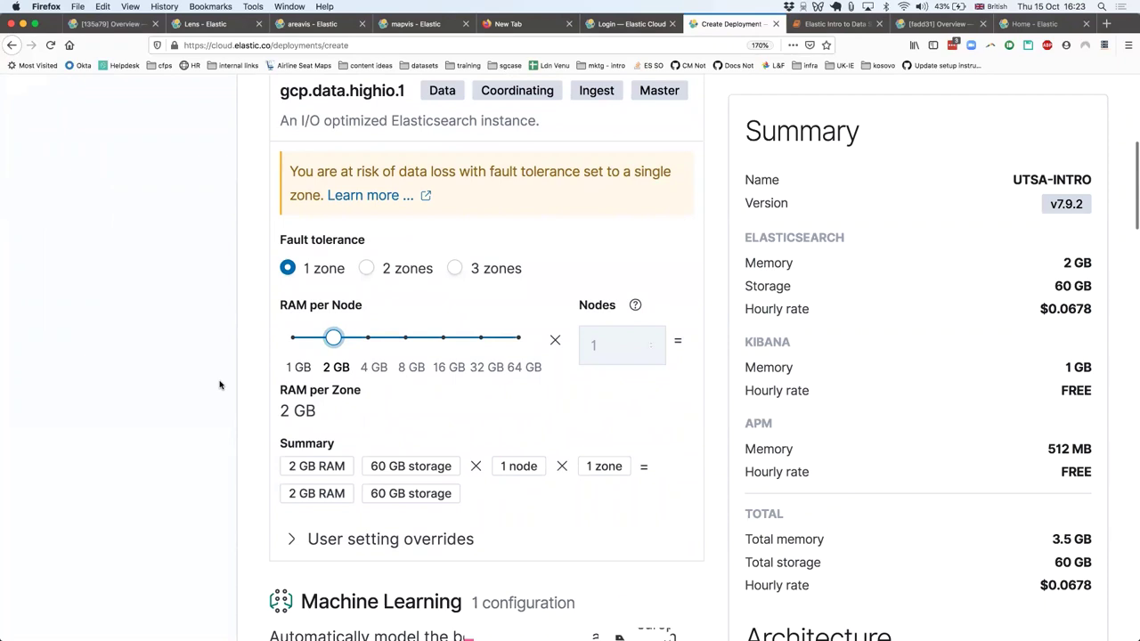
Step: Enable the Machine Learning instance gcp.ml.1, keeping 1 zone and 1 GB of RAM, and check its hourly rate
{"action": "scroll", "coordinate": [220, 385], "scroll_direction": "down", "scroll_amount": 3}
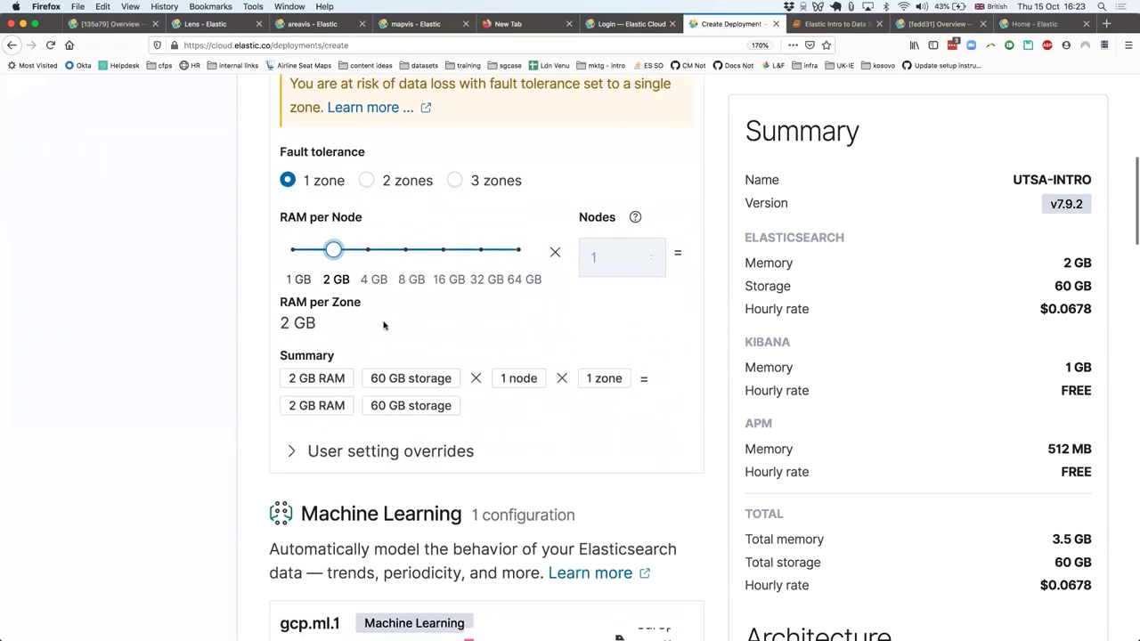
{"action": "scroll", "coordinate": [211, 306], "scroll_direction": "down", "scroll_amount": 8}
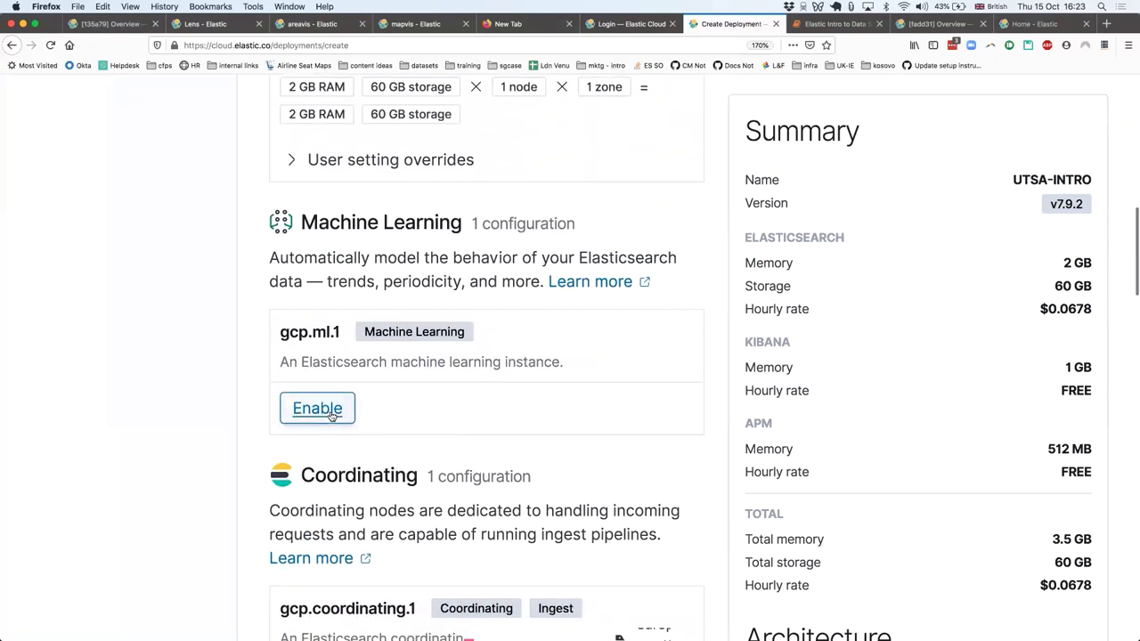
{"action": "left_click", "coordinate": [331, 419]}
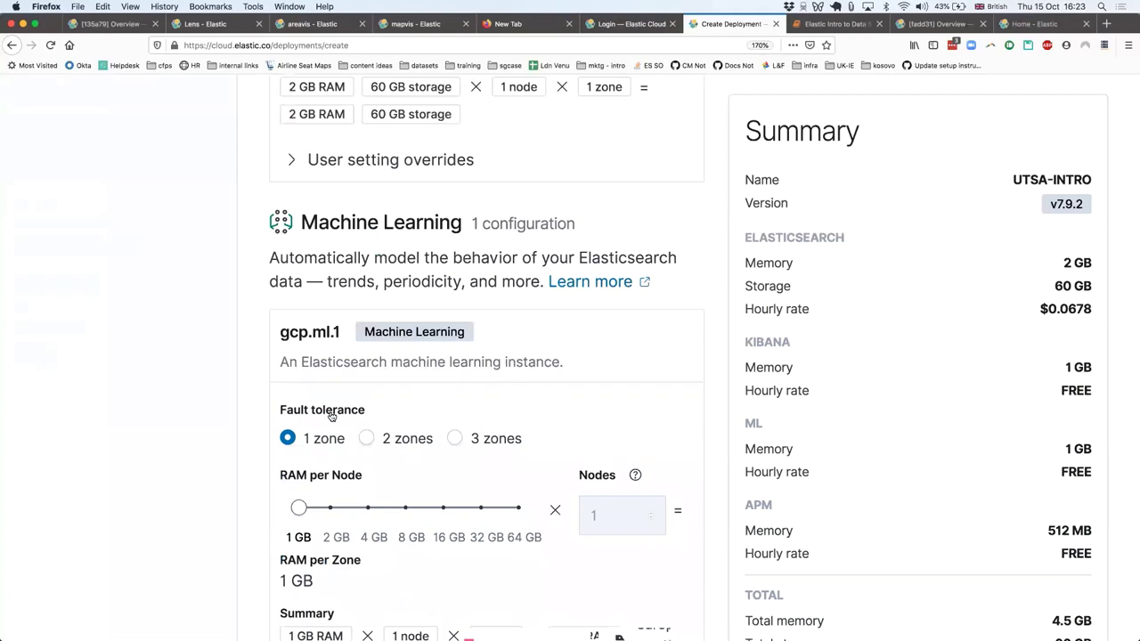
{"action": "scroll", "coordinate": [212, 390], "scroll_direction": "down", "scroll_amount": 2}
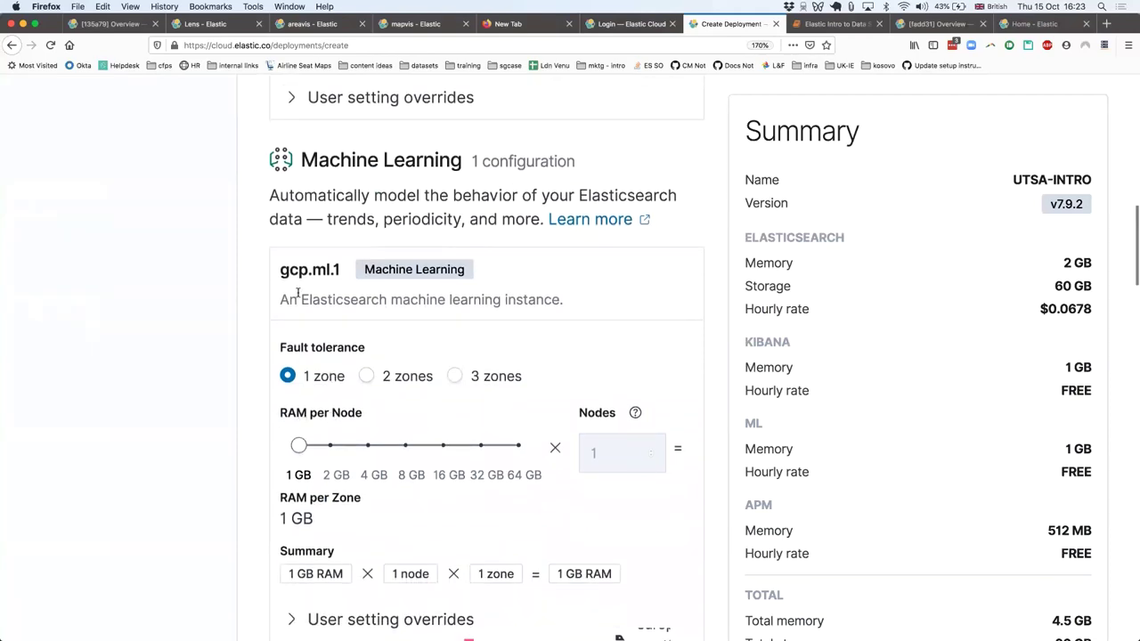
{"action": "scroll", "coordinate": [312, 437], "scroll_direction": "down", "scroll_amount": 2}
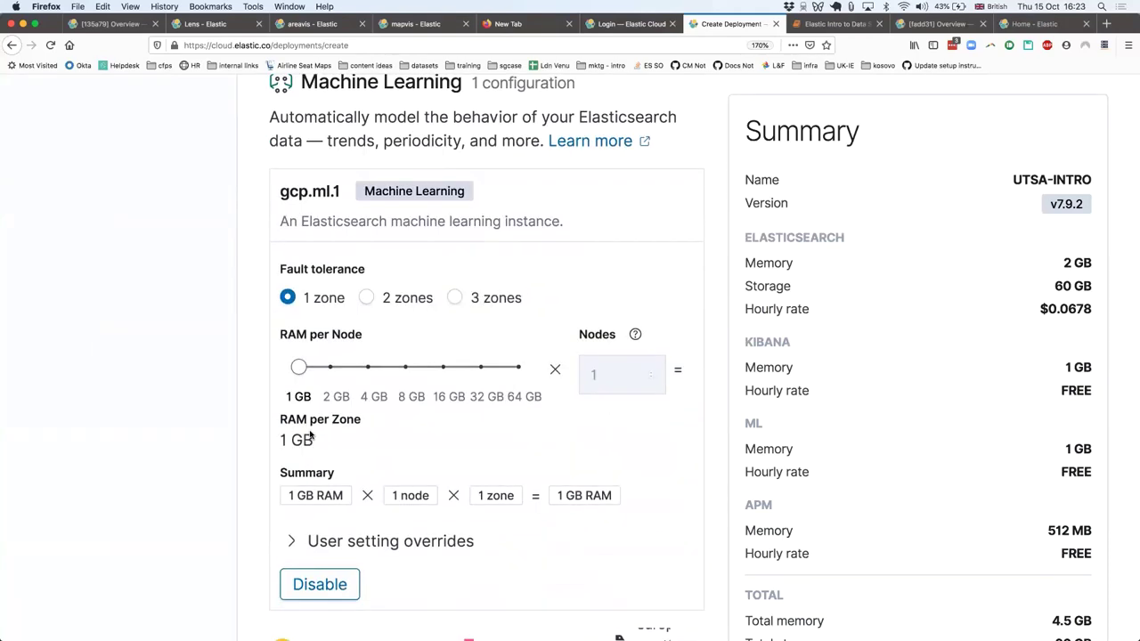
{"action": "scroll", "coordinate": [285, 463], "scroll_direction": "down", "scroll_amount": 1}
{"action": "double_click", "coordinate": [1069, 470]}
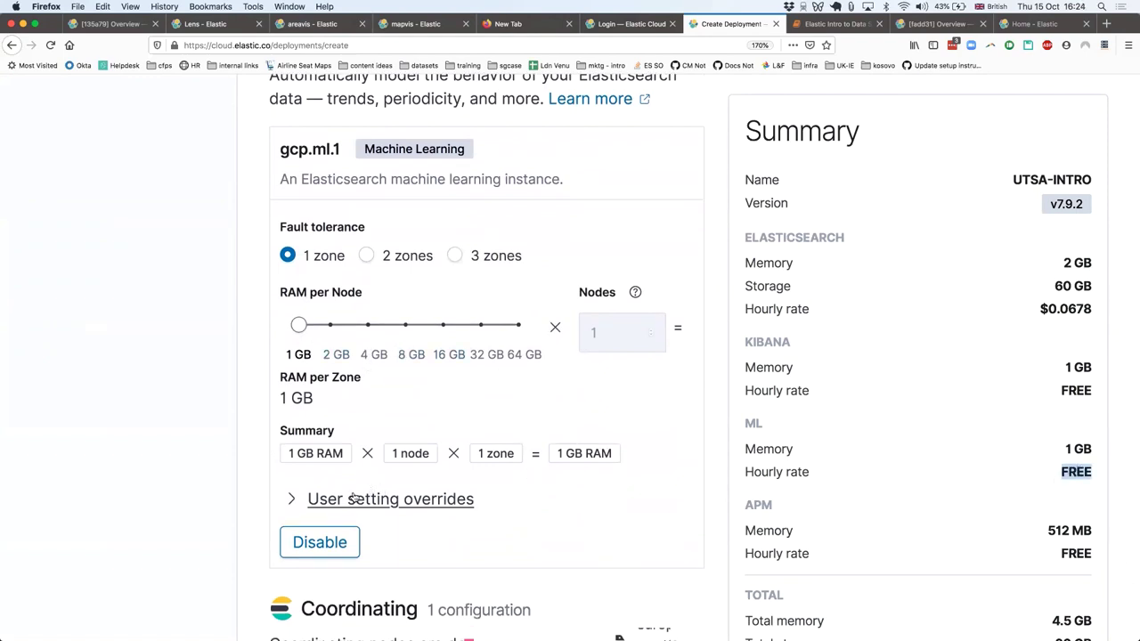
Step: Disable the APM instance, leaving the coordinating, master, Kibana and Enterprise Search configurations at their defaults
{"action": "scroll", "coordinate": [217, 478], "scroll_direction": "down", "scroll_amount": 10}
{"action": "left_click", "coordinate": [215, 480]}
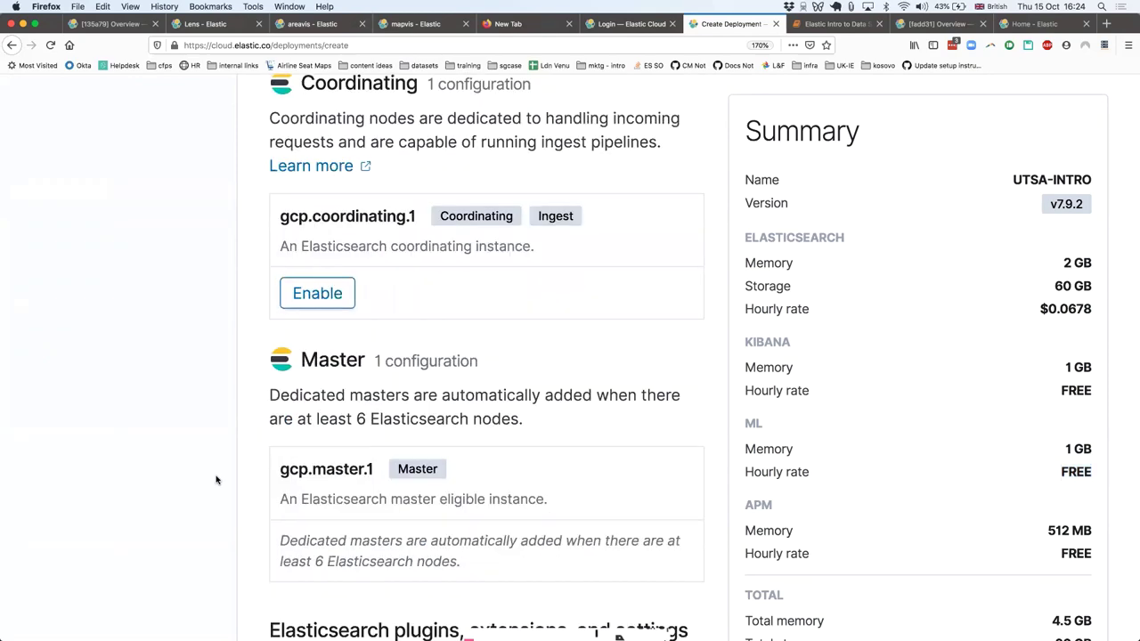
{"action": "scroll", "coordinate": [216, 480], "scroll_direction": "up", "scroll_amount": 2}
{"action": "scroll", "coordinate": [215, 480], "scroll_direction": "down", "scroll_amount": 5}
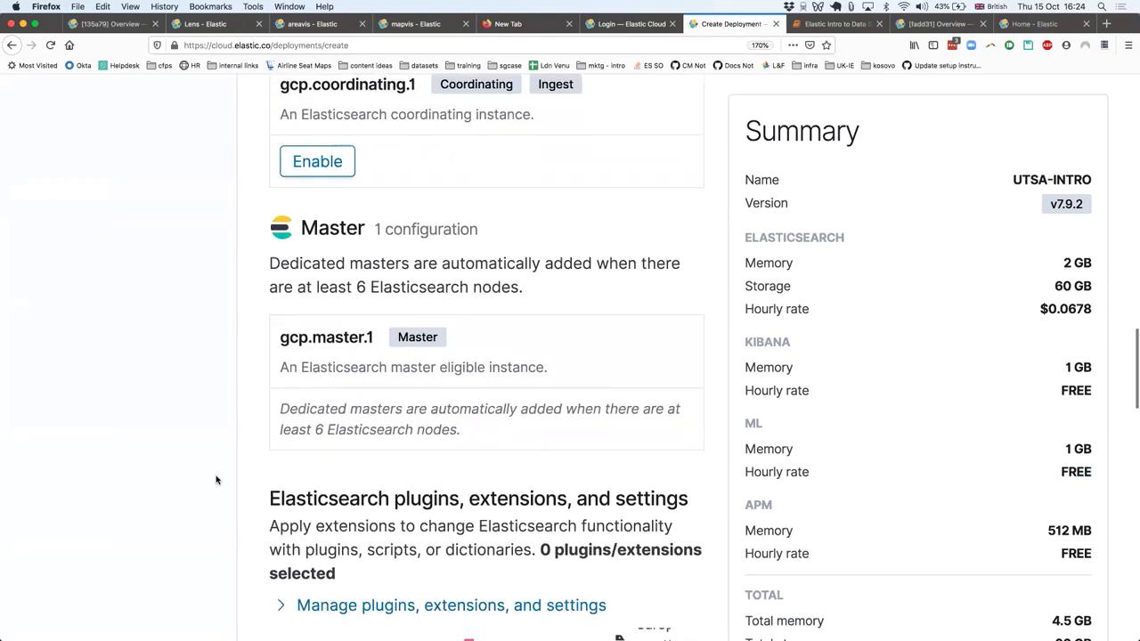
{"action": "scroll", "coordinate": [215, 480], "scroll_direction": "down", "scroll_amount": 9}
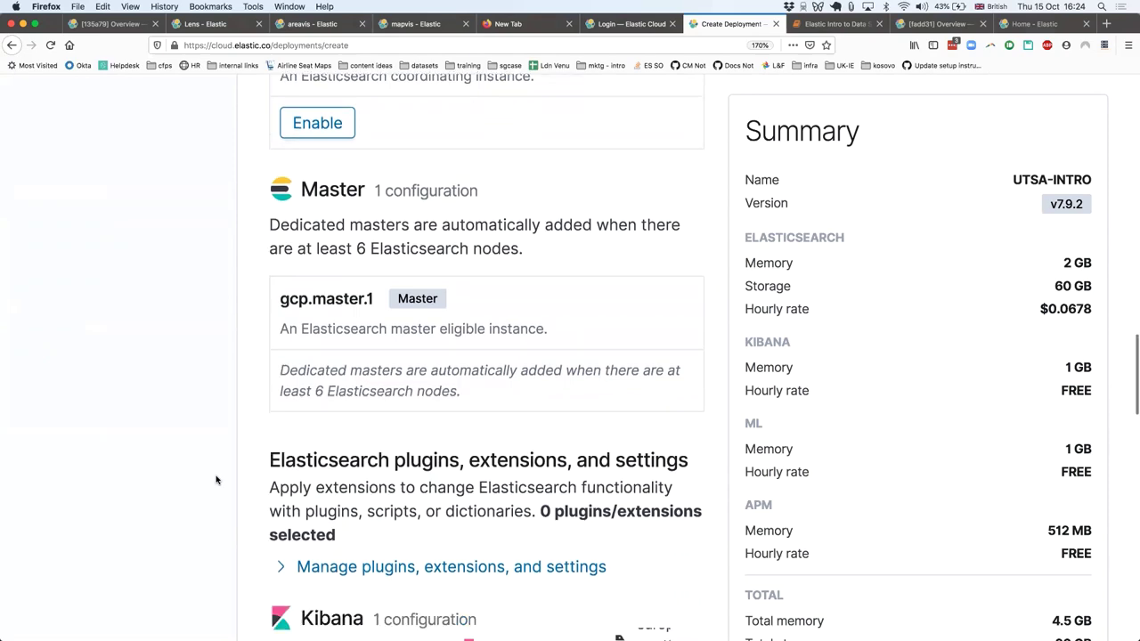
{"action": "scroll", "coordinate": [216, 480], "scroll_direction": "down", "scroll_amount": 4}
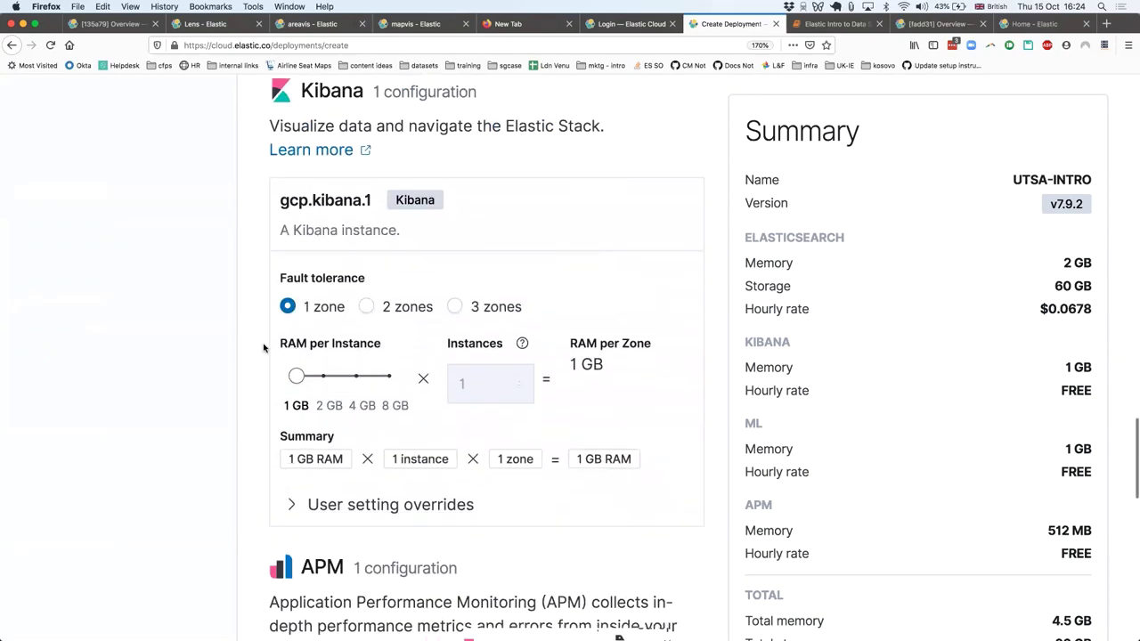
{"action": "scroll", "coordinate": [264, 347], "scroll_direction": "down", "scroll_amount": 14}
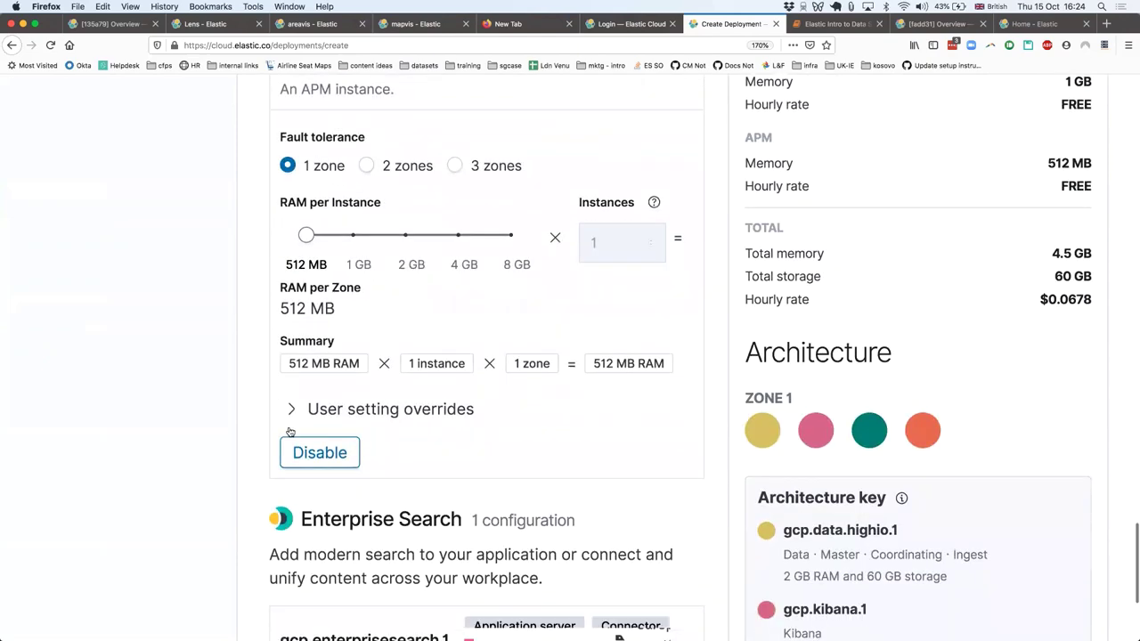
{"action": "left_click", "coordinate": [301, 445]}
{"action": "scroll", "coordinate": [267, 303], "scroll_direction": "up", "scroll_amount": 6}
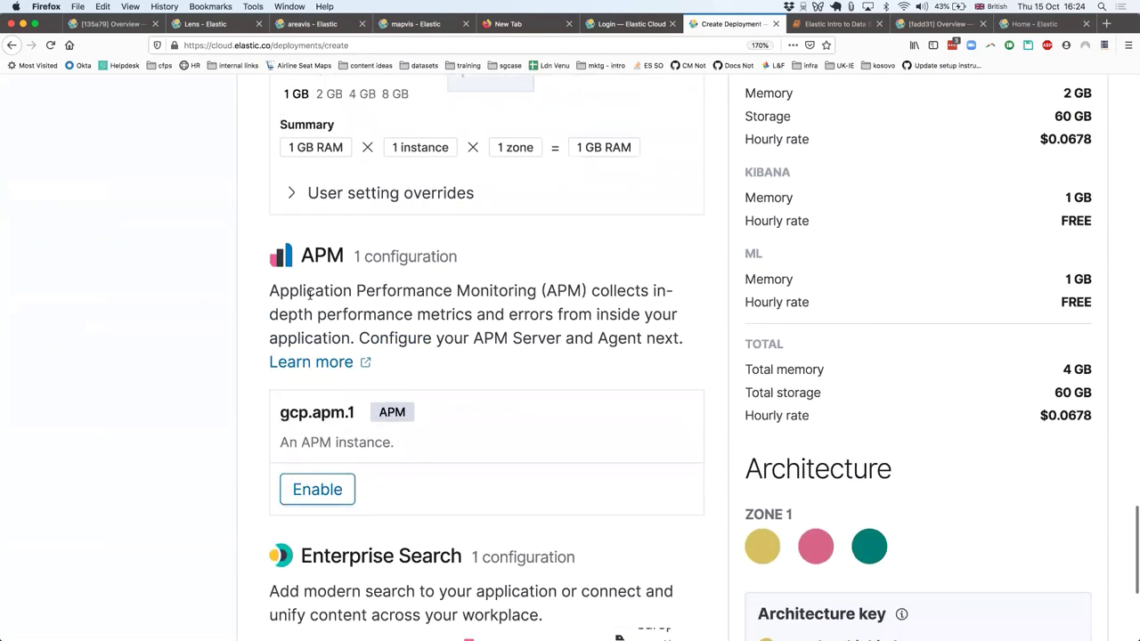
{"action": "scroll", "coordinate": [309, 294], "scroll_direction": "up", "scroll_amount": 1}
{"action": "left_click_drag", "start_coordinate": [301, 295], "coordinate": [360, 295]}
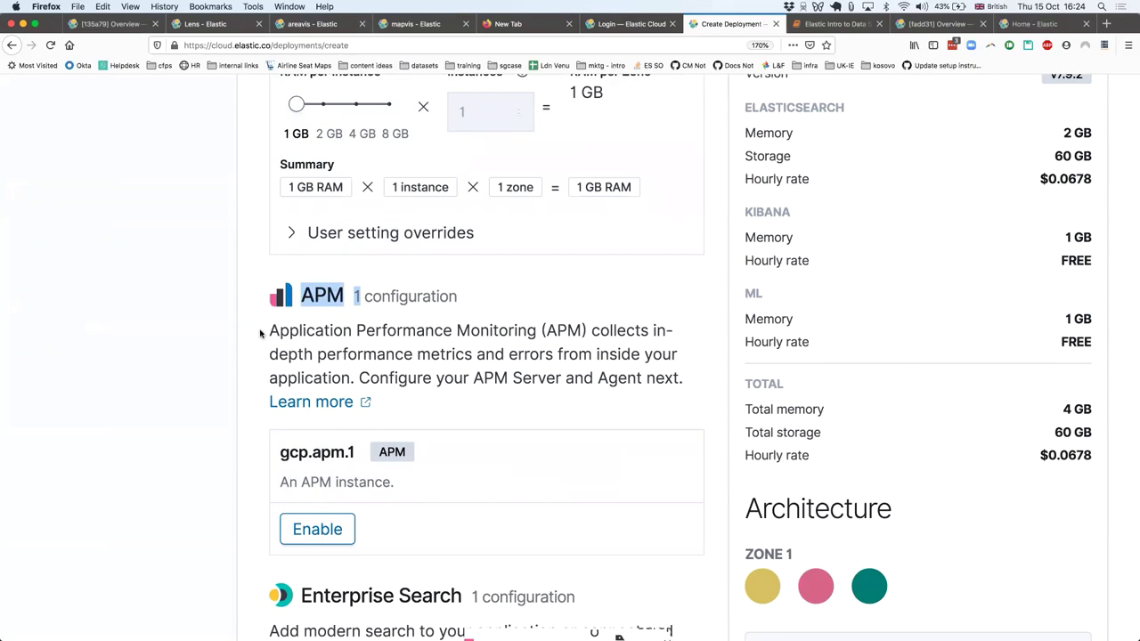
{"action": "scroll", "coordinate": [261, 333], "scroll_direction": "down", "scroll_amount": 7}
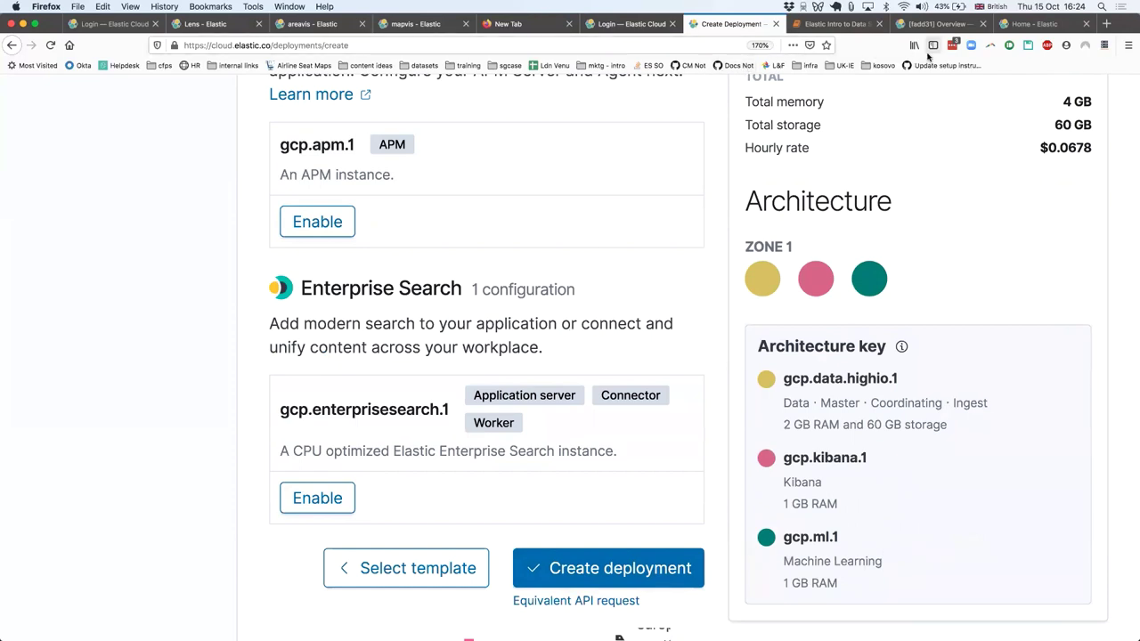
Step: Switch to the existing utsa-ds-intro deployment and log in to Elastic Cloud again with the saved e-mail and password
{"action": "left_click", "coordinate": [953, 24]}
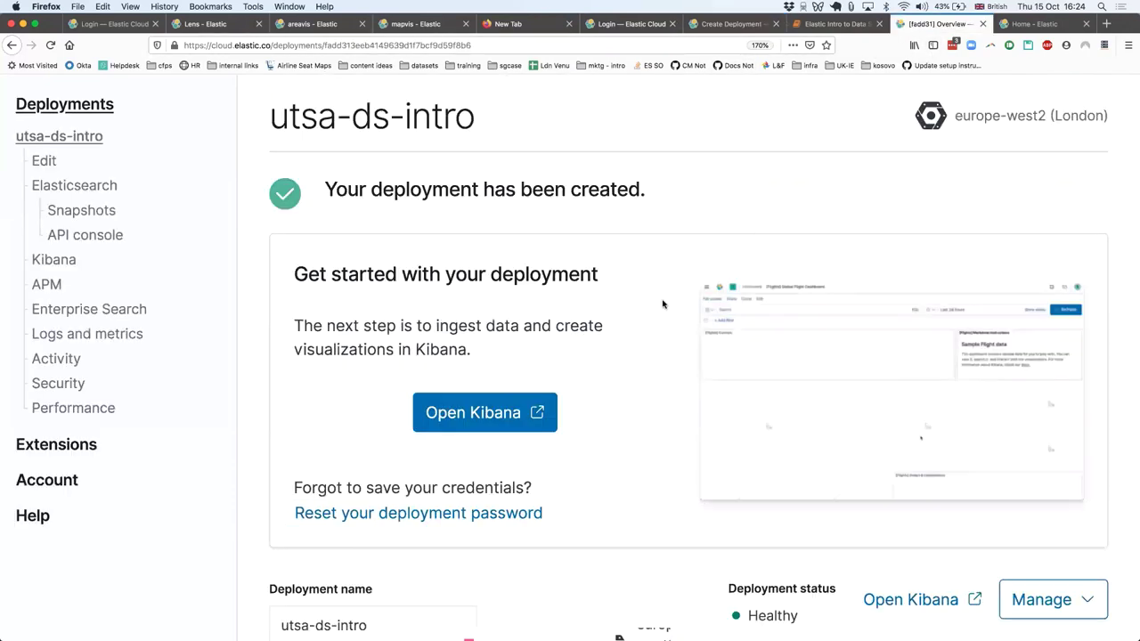
{"action": "scroll", "coordinate": [663, 304], "scroll_direction": "down", "scroll_amount": 1}
{"action": "scroll", "coordinate": [663, 305], "scroll_direction": "up", "scroll_amount": 2}
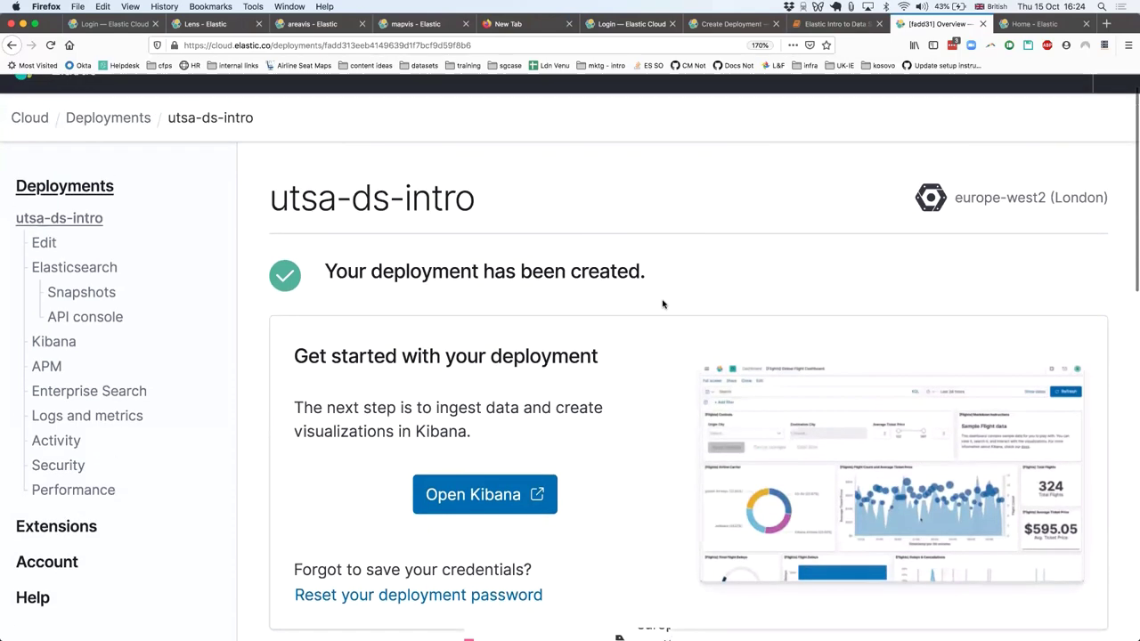
{"action": "left_click", "coordinate": [986, 294]}
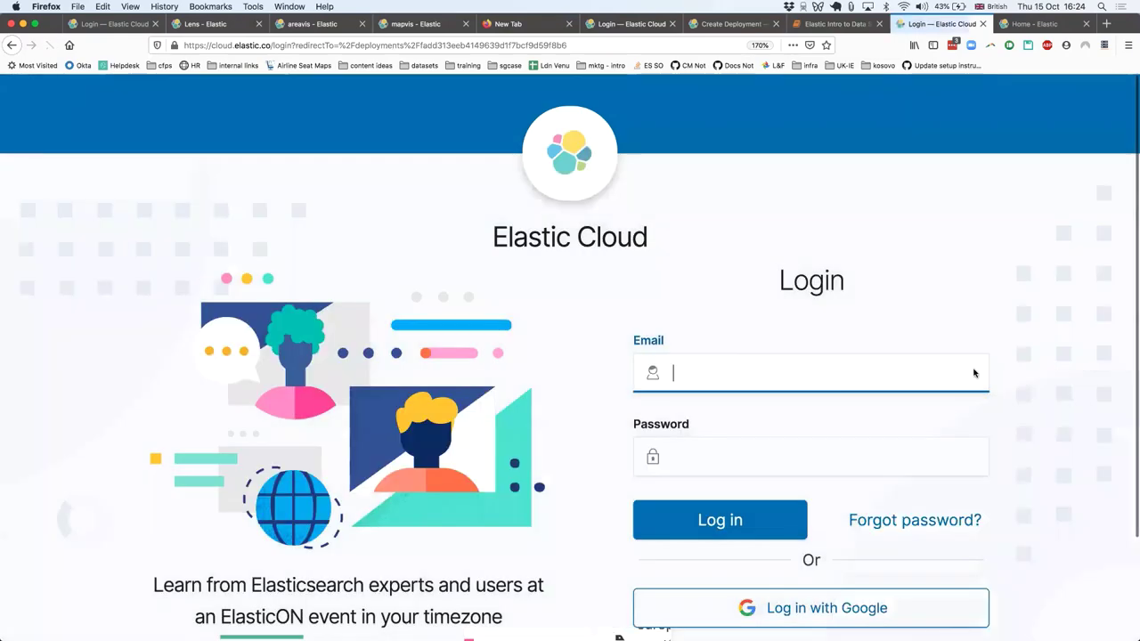
{"action": "left_click", "coordinate": [980, 374]}
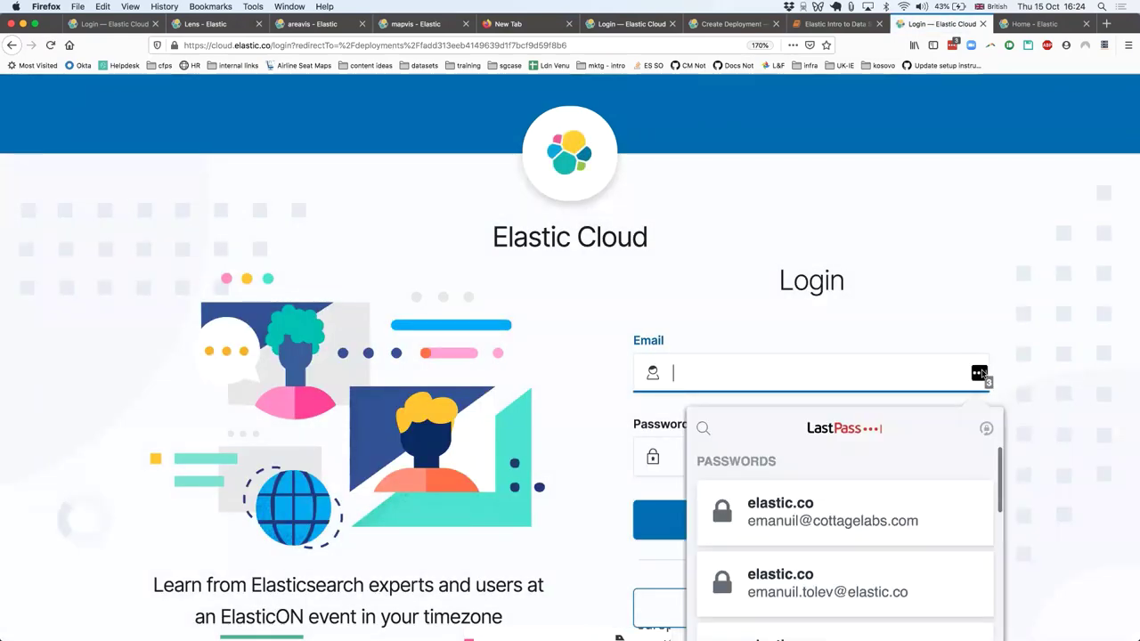
{"action": "left_click", "coordinate": [775, 531]}
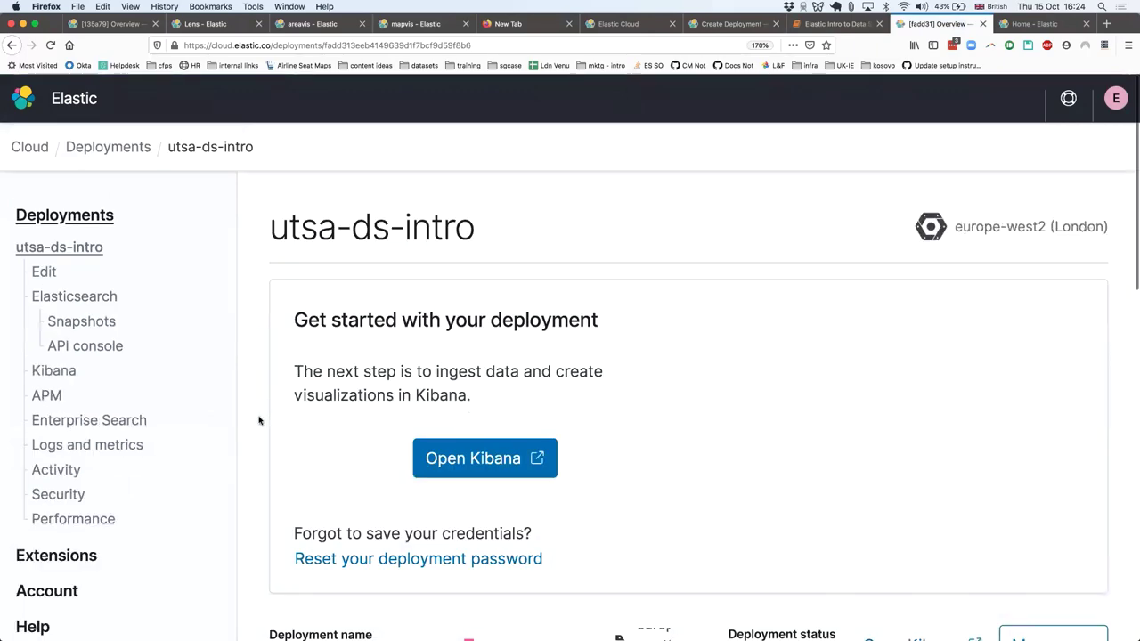
Step: Review the utsa-ds-intro overview, including the password reset option, and copy the deployment's Elasticsearch endpoint
{"action": "scroll", "coordinate": [258, 418], "scroll_direction": "down", "scroll_amount": 5}
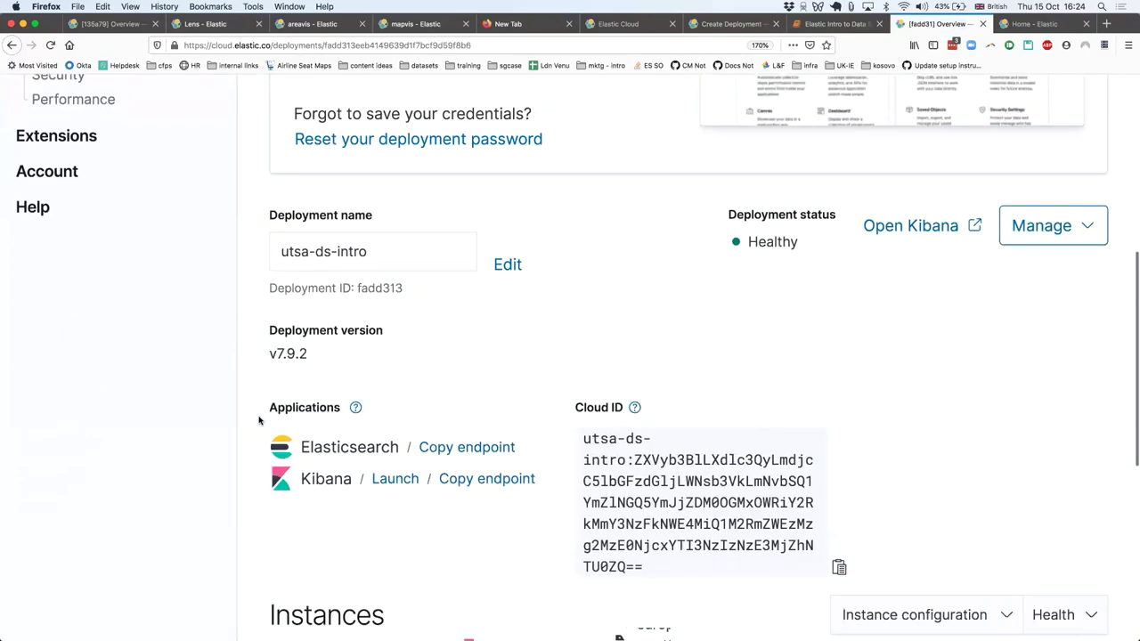
{"action": "scroll", "coordinate": [258, 418], "scroll_direction": "up", "scroll_amount": 4}
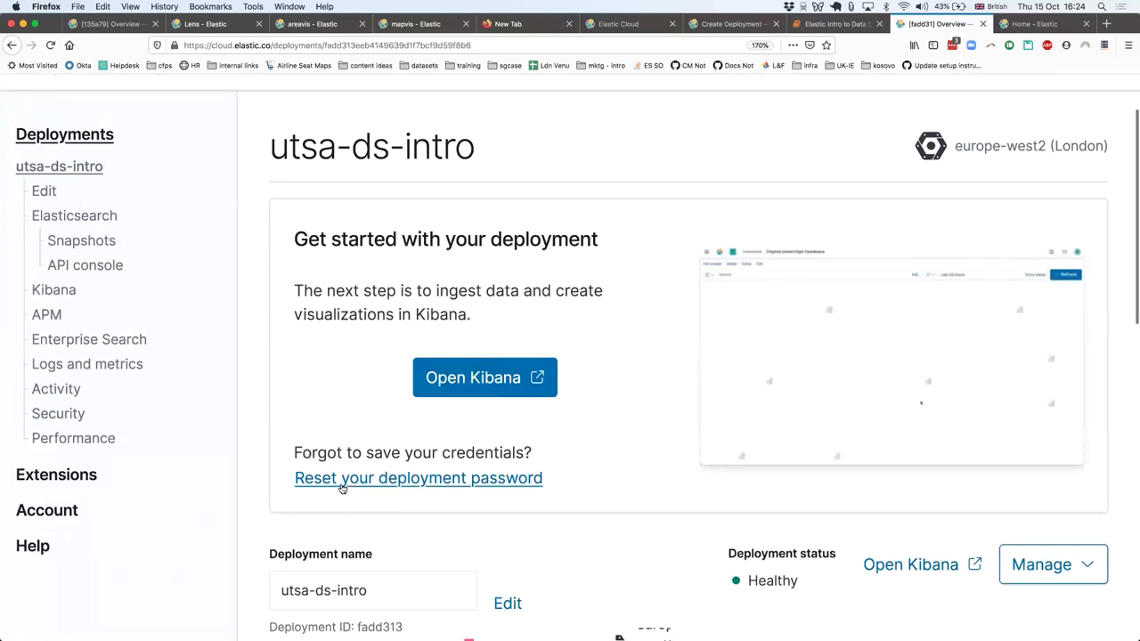
{"action": "left_click_drag", "start_coordinate": [346, 455], "coordinate": [465, 454]}
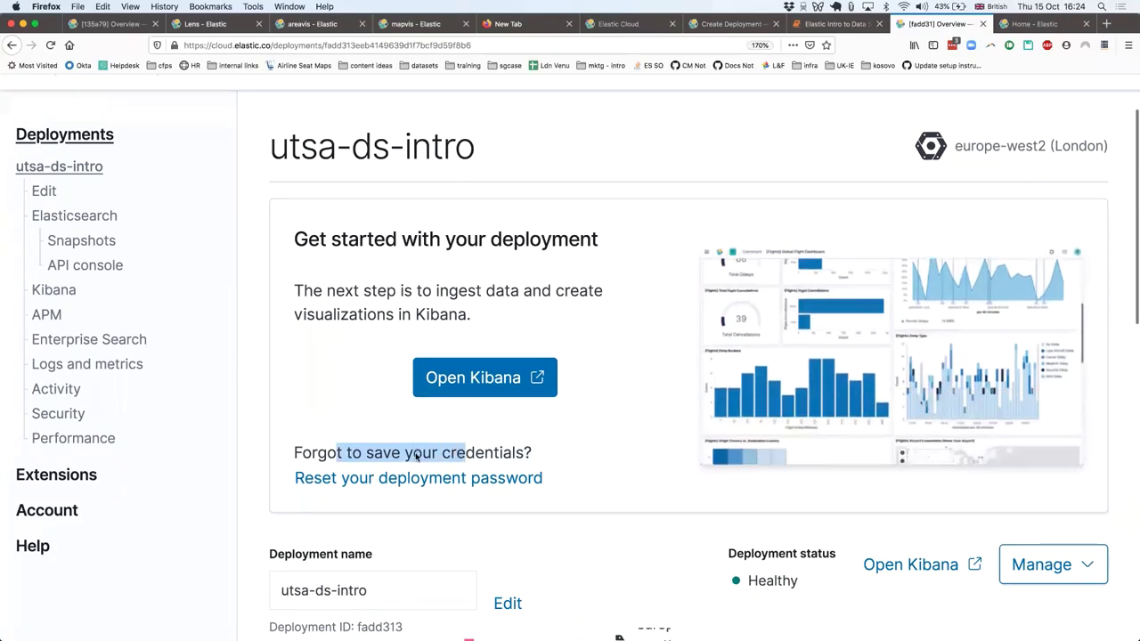
{"action": "scroll", "coordinate": [211, 457], "scroll_direction": "down", "scroll_amount": 5}
{"action": "scroll", "coordinate": [204, 455], "scroll_direction": "down", "scroll_amount": 2}
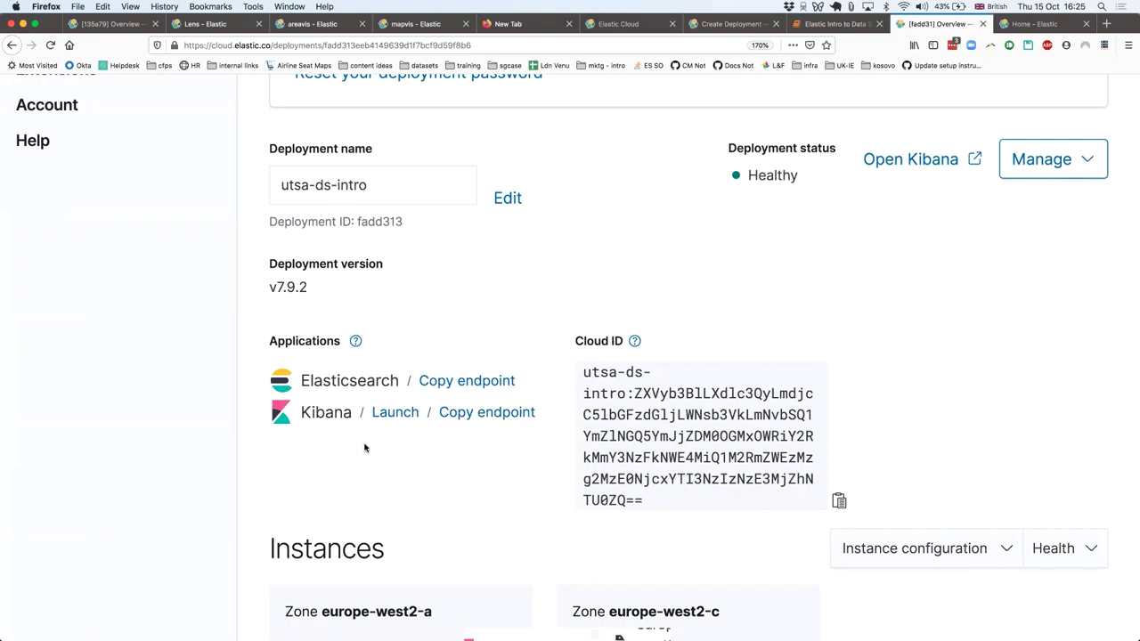
{"action": "double_click", "coordinate": [379, 378]}
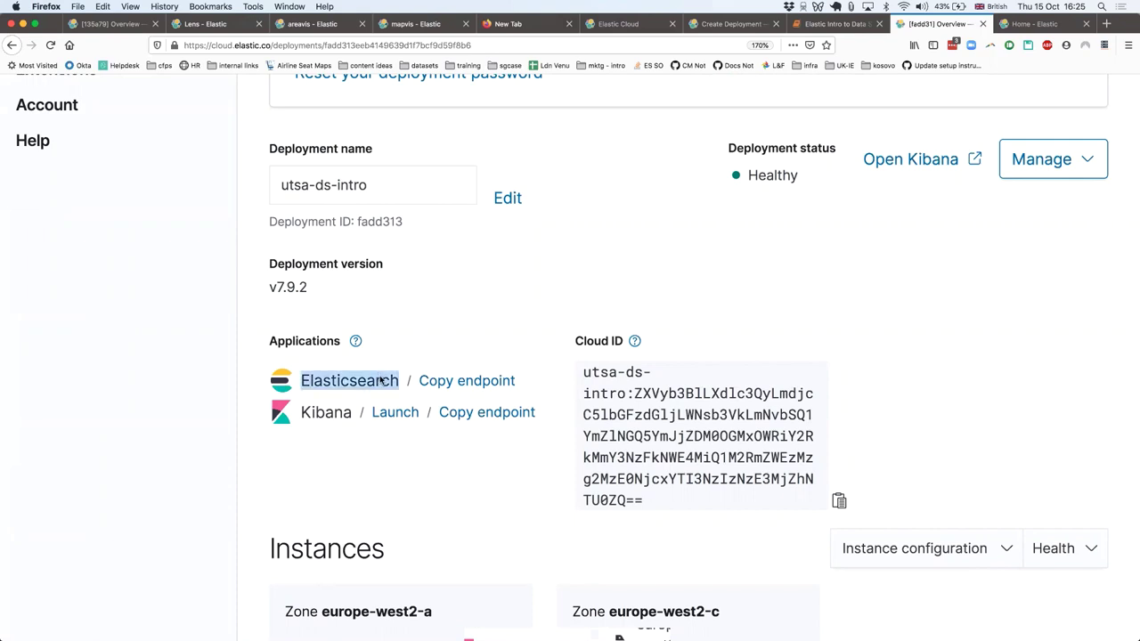
{"action": "left_click", "coordinate": [441, 381]}
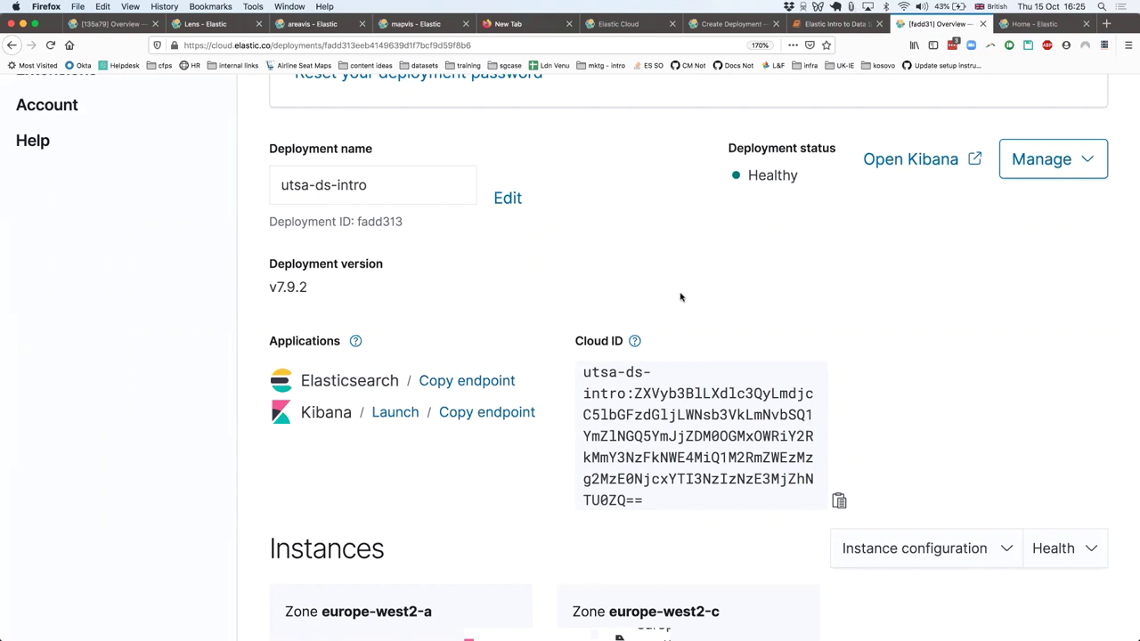
Step: Check where the Jupyter notebook's Elasticsearch connection uses ELASTIC_CLOUD_ES_ENDPOINT, and return to the utsa-ds-intro deployment overview
{"action": "left_click", "coordinate": [823, 24]}
{"action": "left_click_drag", "start_coordinate": [305, 301], "coordinate": [696, 301]}
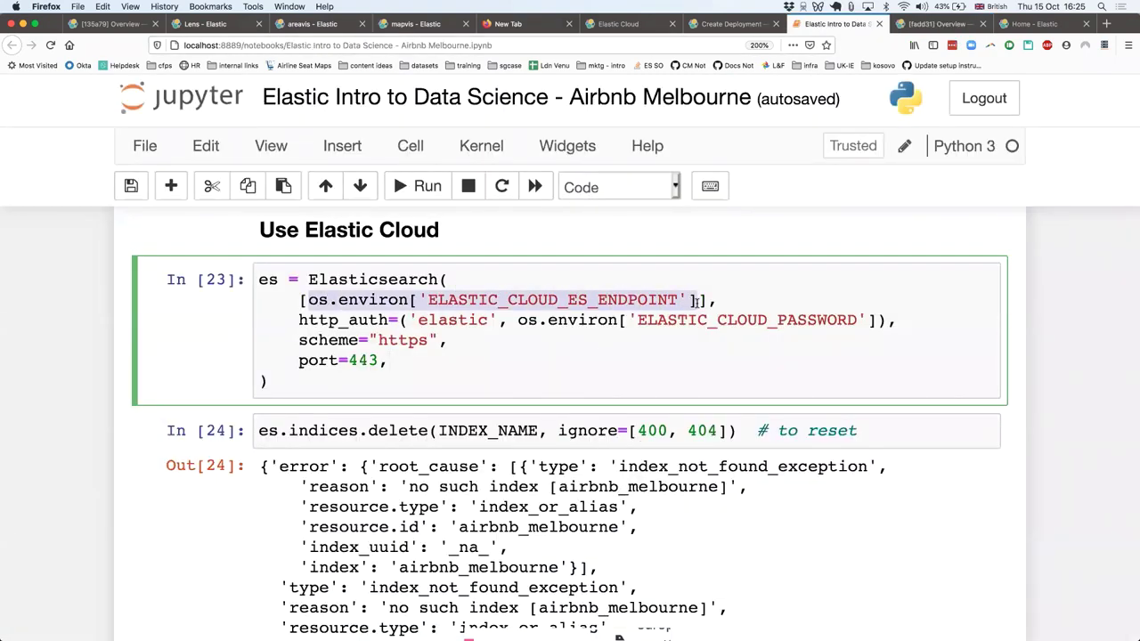
{"action": "left_click", "coordinate": [927, 25]}
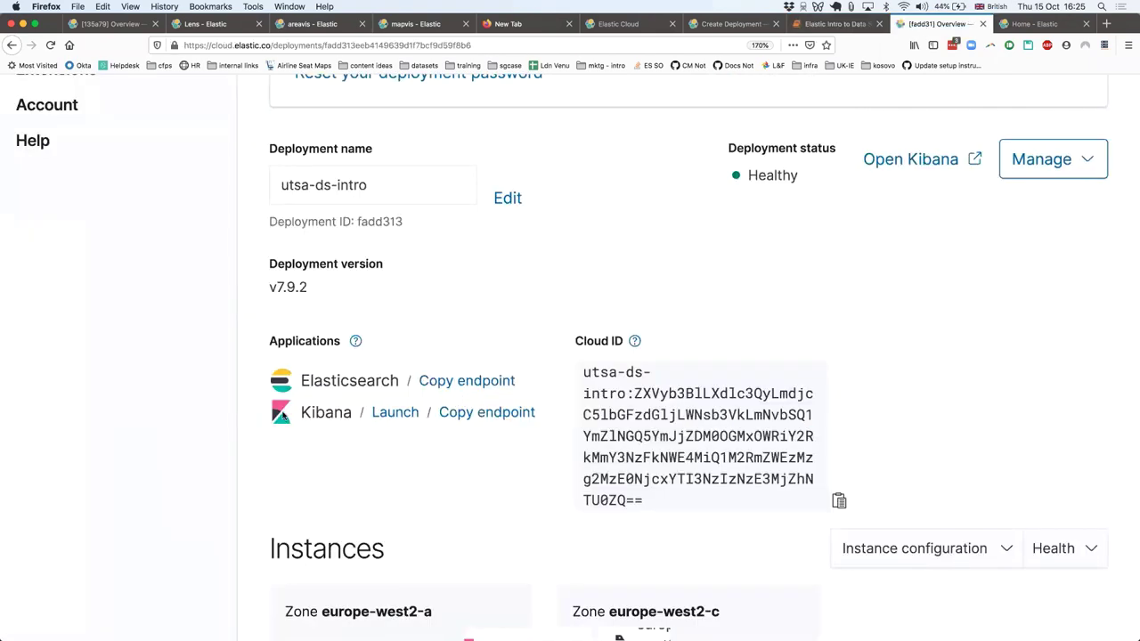
{"action": "scroll", "coordinate": [281, 416], "scroll_direction": "down", "scroll_amount": 2}
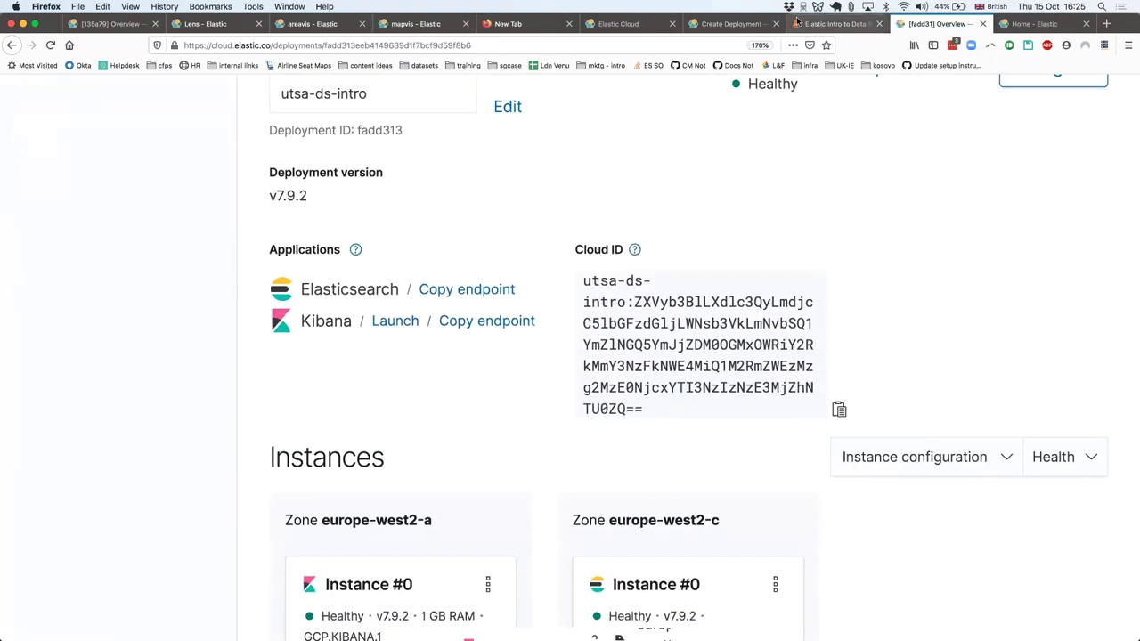
Step: Return to the Jupyter notebook and run the Use Elastic Cloud cell that creates the Elasticsearch client from the endpoint and password environment variables
{"action": "left_click", "coordinate": [799, 23]}
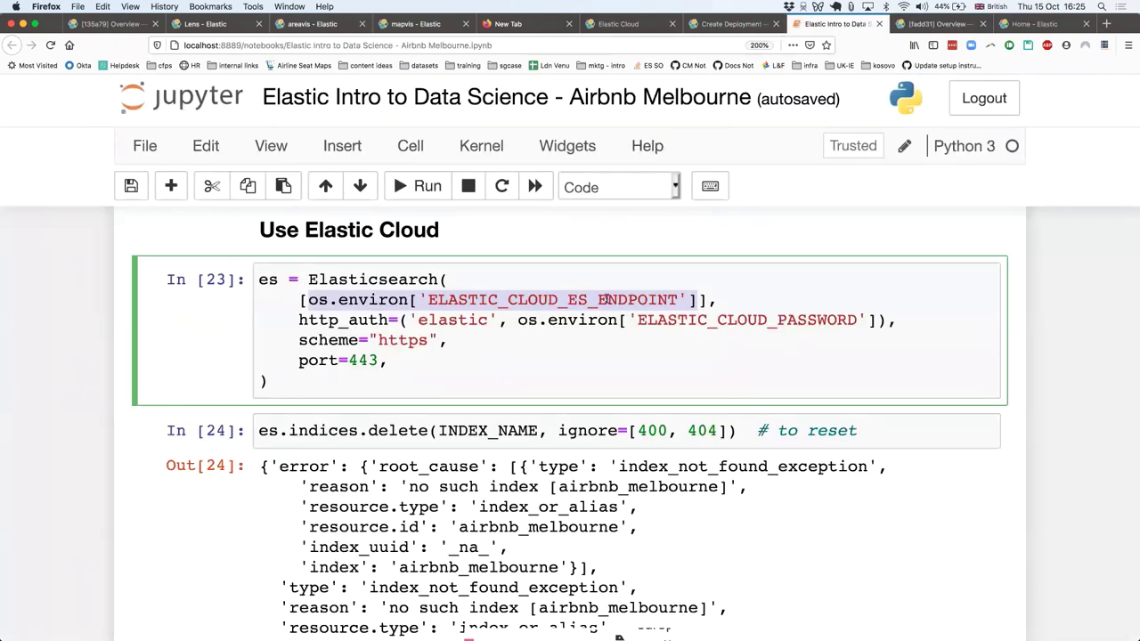
{"action": "left_click_drag", "start_coordinate": [514, 320], "coordinate": [877, 320]}
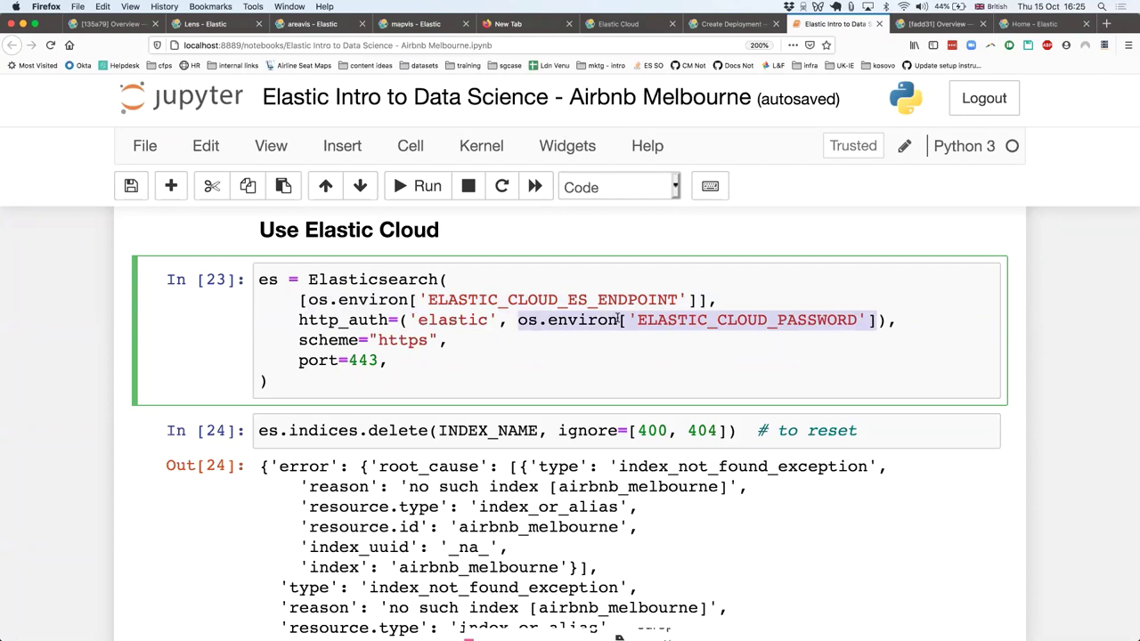
{"action": "left_click", "coordinate": [430, 387]}
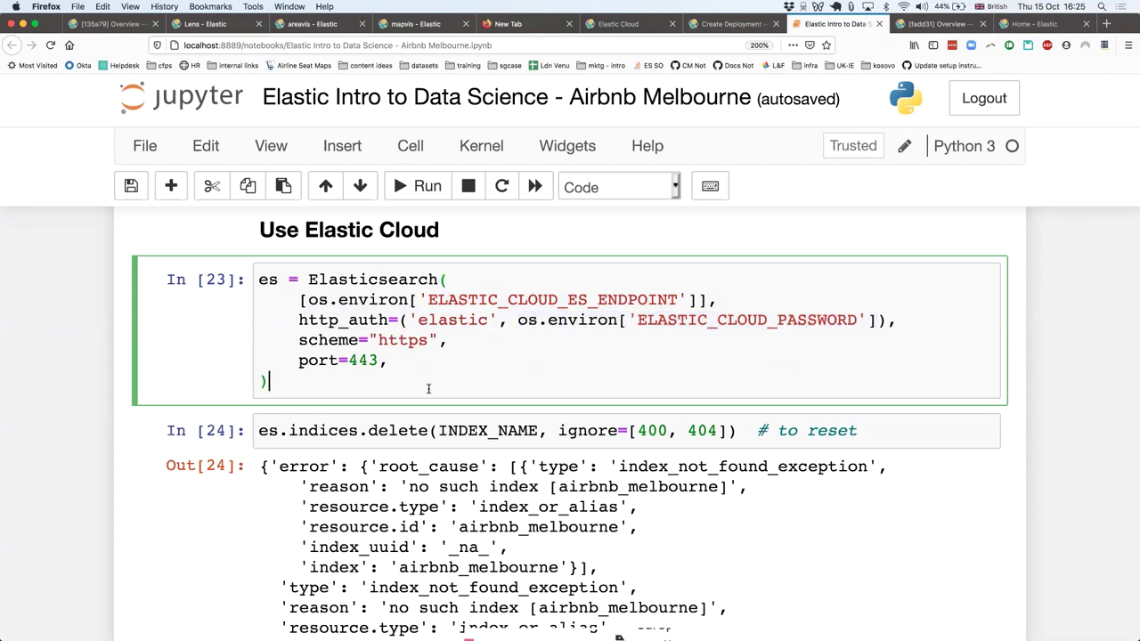
{"action": "scroll", "coordinate": [428, 389], "scroll_direction": "down", "scroll_amount": 1}
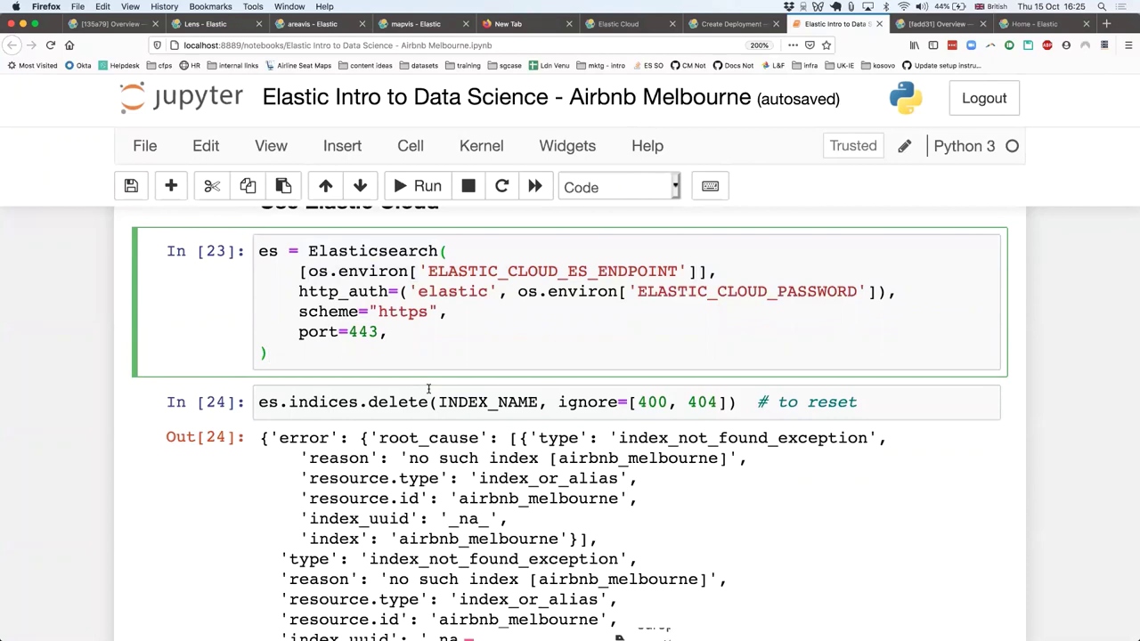
{"action": "scroll", "coordinate": [428, 388], "scroll_direction": "up", "scroll_amount": 2}
{"action": "key", "text": "shift+Return"}
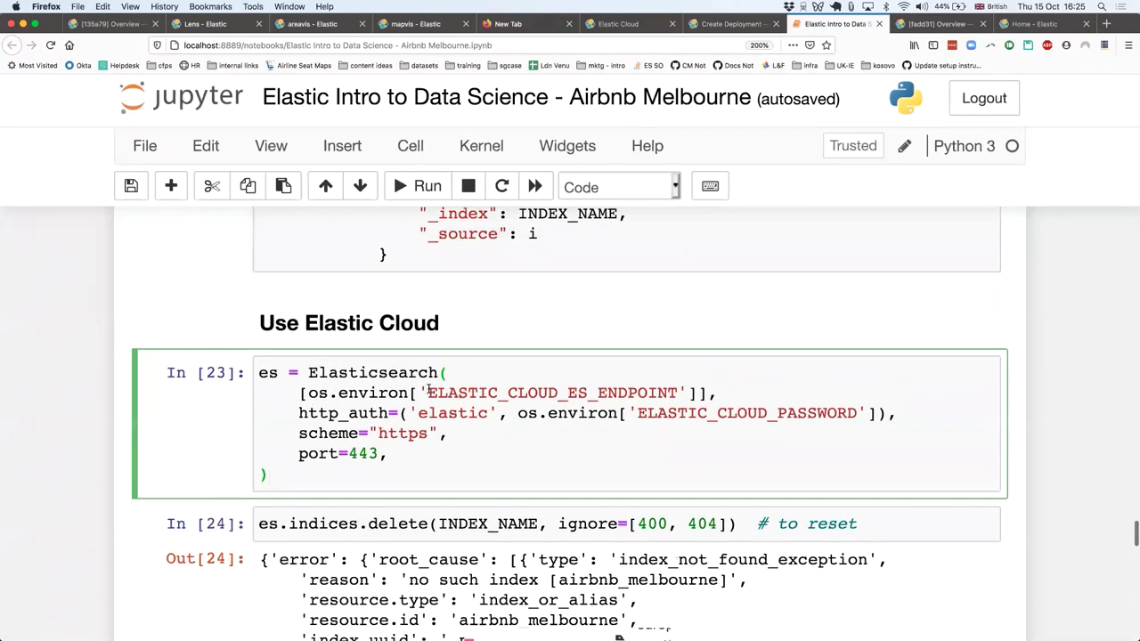
Step: Try to create the index by running the es.indices.create(INDEX_NAME, mappings) cell without running the delete cell
{"action": "scroll", "coordinate": [383, 388], "scroll_direction": "down", "scroll_amount": 4}
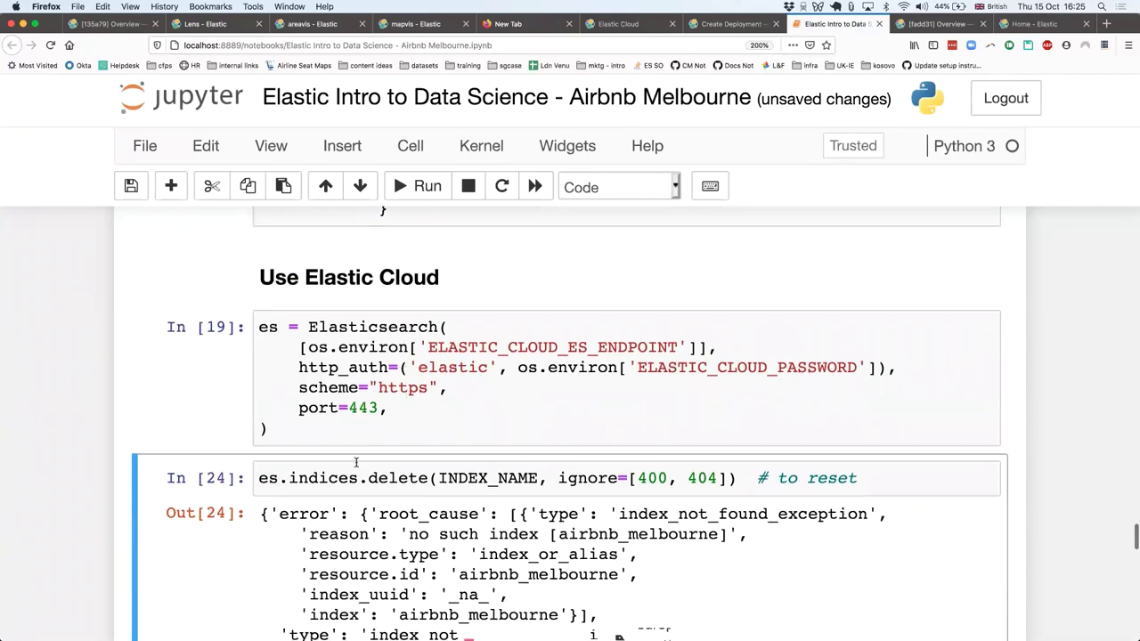
{"action": "left_click", "coordinate": [341, 329]}
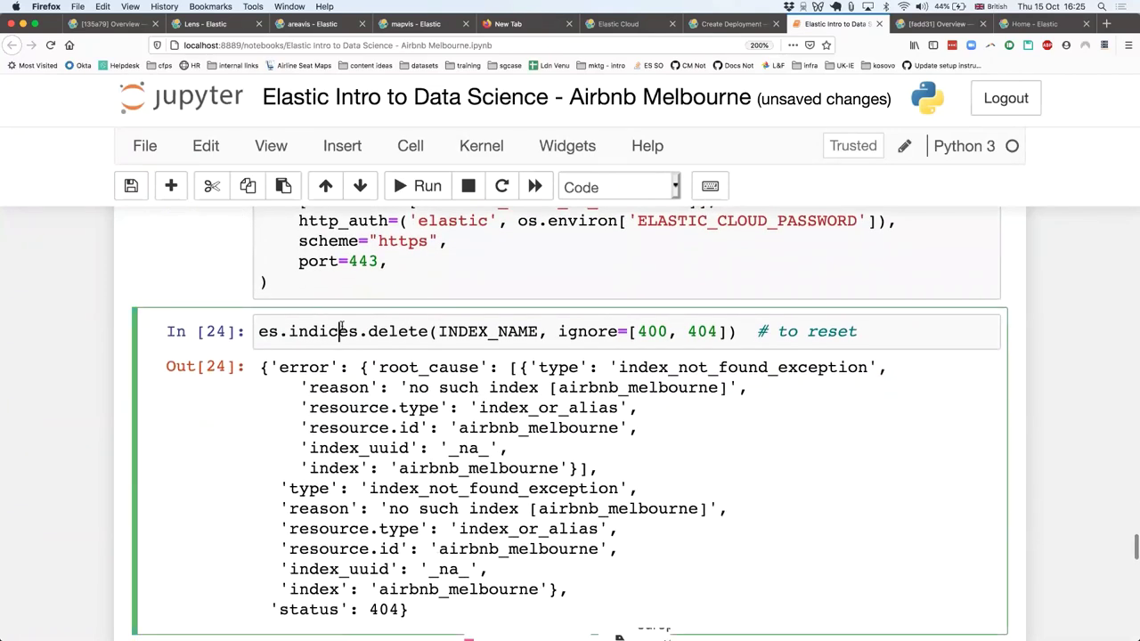
{"action": "scroll", "coordinate": [343, 326], "scroll_direction": "down", "scroll_amount": 2}
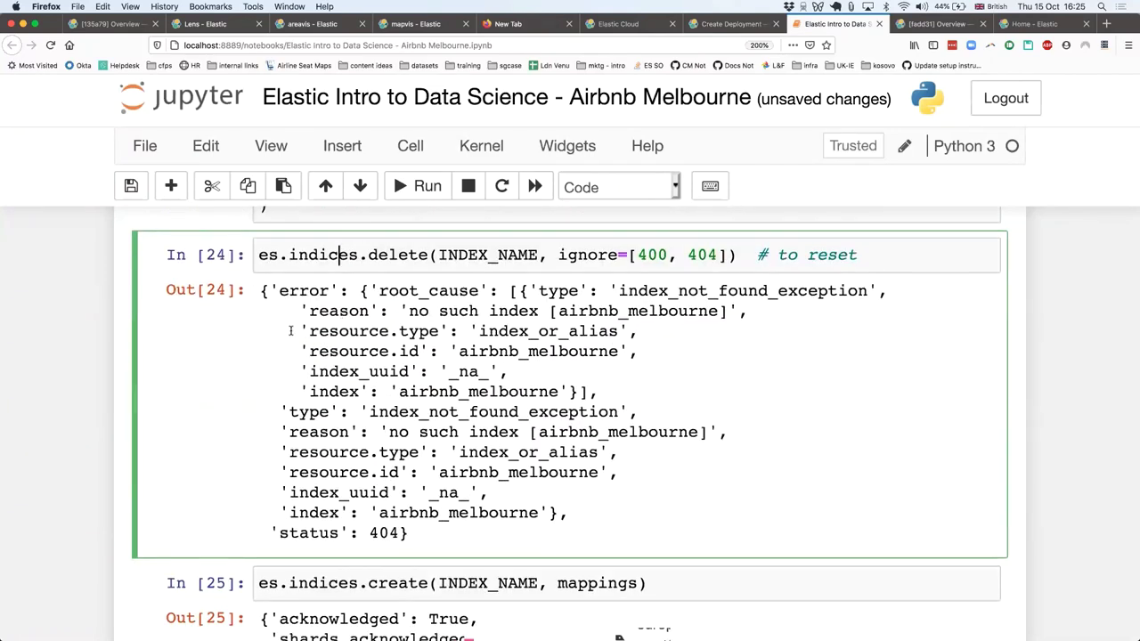
{"action": "scroll", "coordinate": [293, 329], "scroll_direction": "down", "scroll_amount": 3}
{"action": "scroll", "coordinate": [292, 334], "scroll_direction": "down", "scroll_amount": 1}
{"action": "left_click", "coordinate": [327, 463]}
{"action": "scroll", "coordinate": [279, 465], "scroll_direction": "down", "scroll_amount": 3}
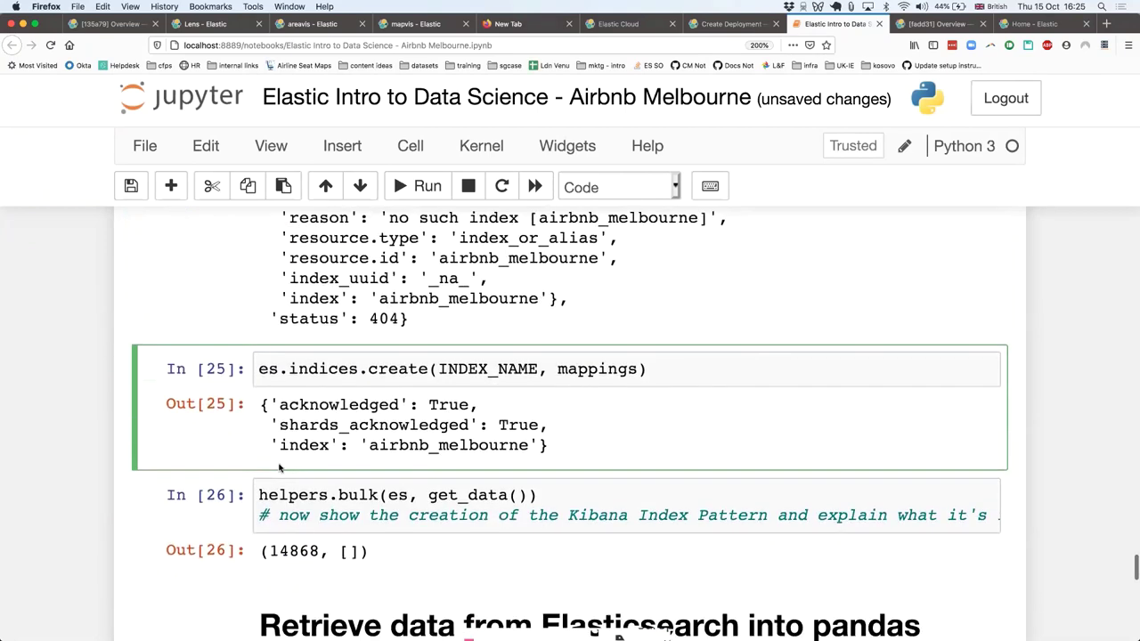
{"action": "key", "text": "Home"}
{"action": "scroll", "coordinate": [258, 375], "scroll_direction": "down", "scroll_amount": 2}
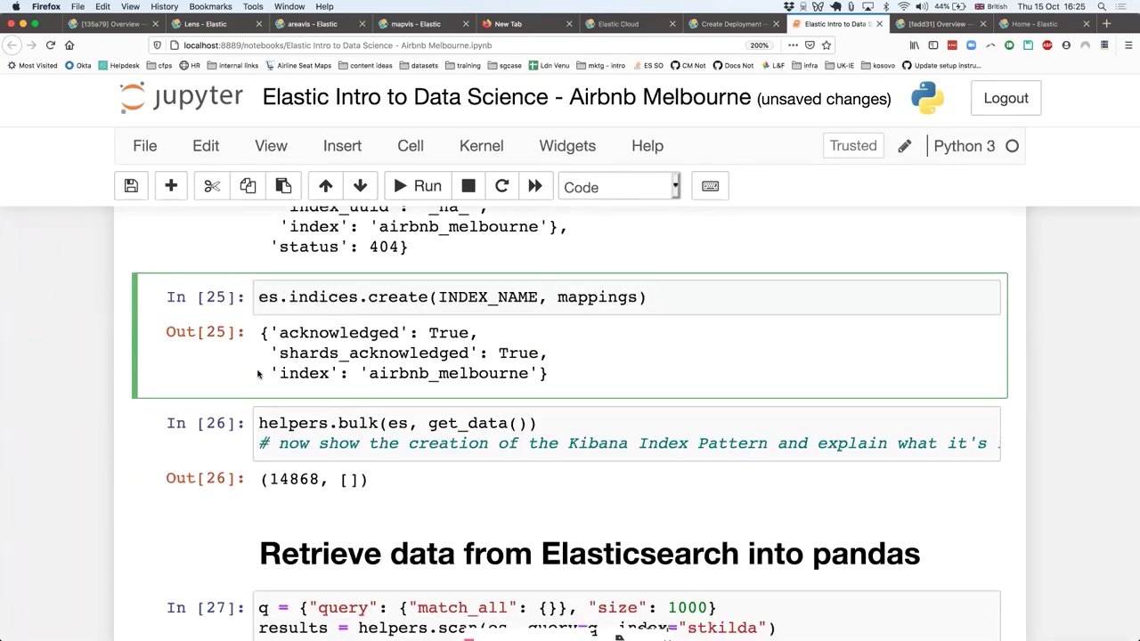
{"action": "scroll", "coordinate": [258, 372], "scroll_direction": "down", "scroll_amount": 2}
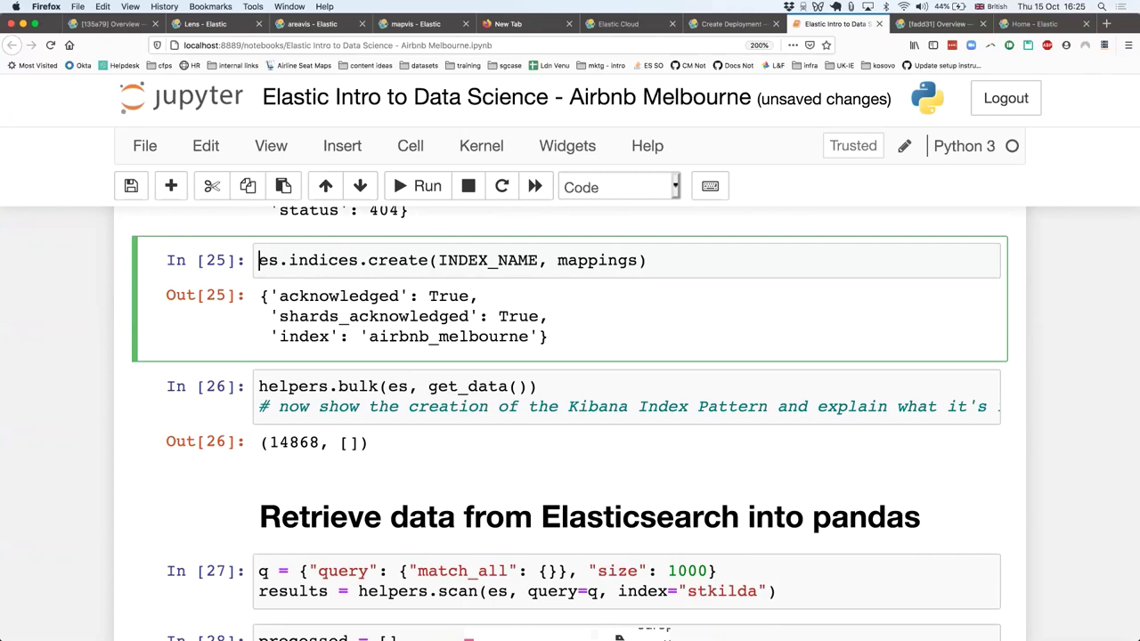
{"action": "key", "text": "shift+Return"}
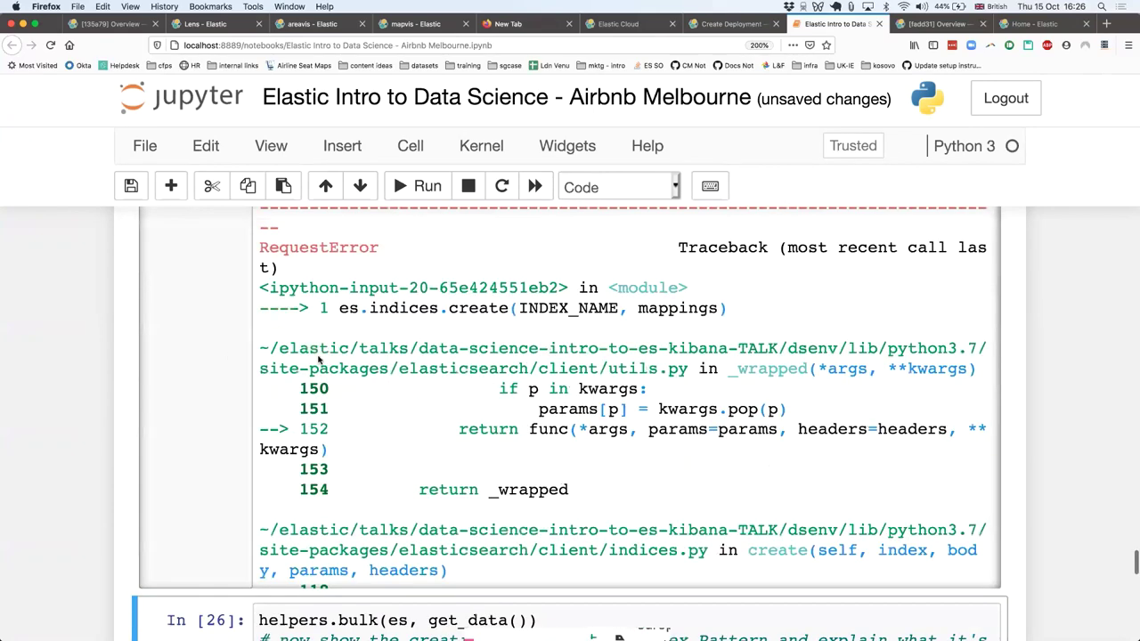
Step: Check the index creation traceback and run the es.indices.delete cell to reset the airbnb_melbourne index
{"action": "scroll", "coordinate": [409, 390], "scroll_direction": "up", "scroll_amount": 3}
{"action": "scroll", "coordinate": [409, 390], "scroll_direction": "down", "scroll_amount": 10}
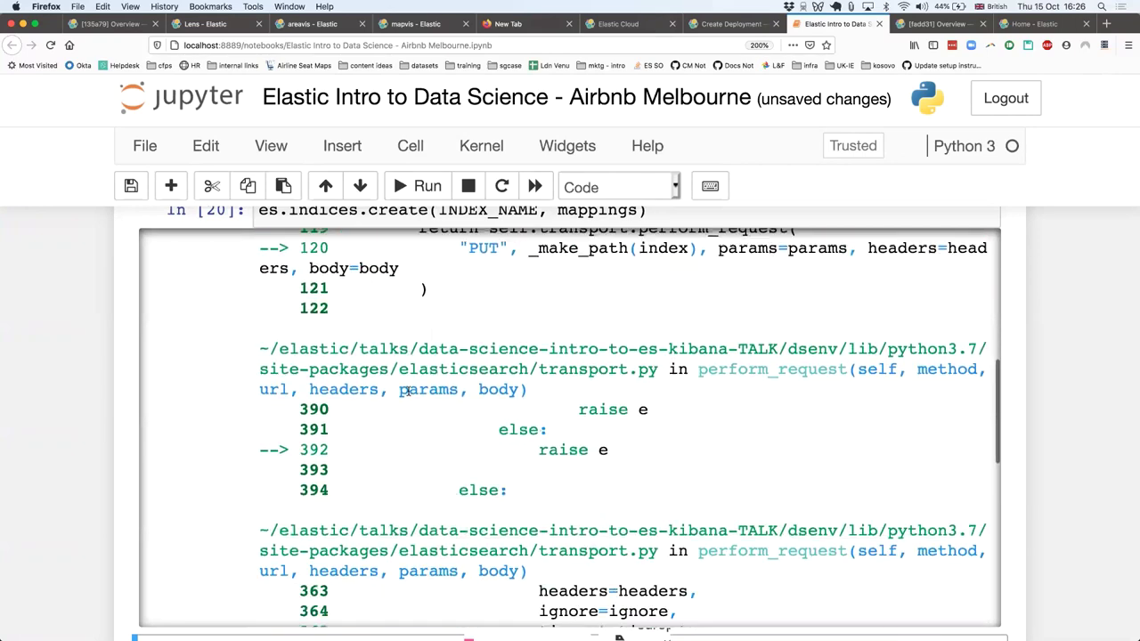
{"action": "scroll", "coordinate": [409, 390], "scroll_direction": "down", "scroll_amount": 5}
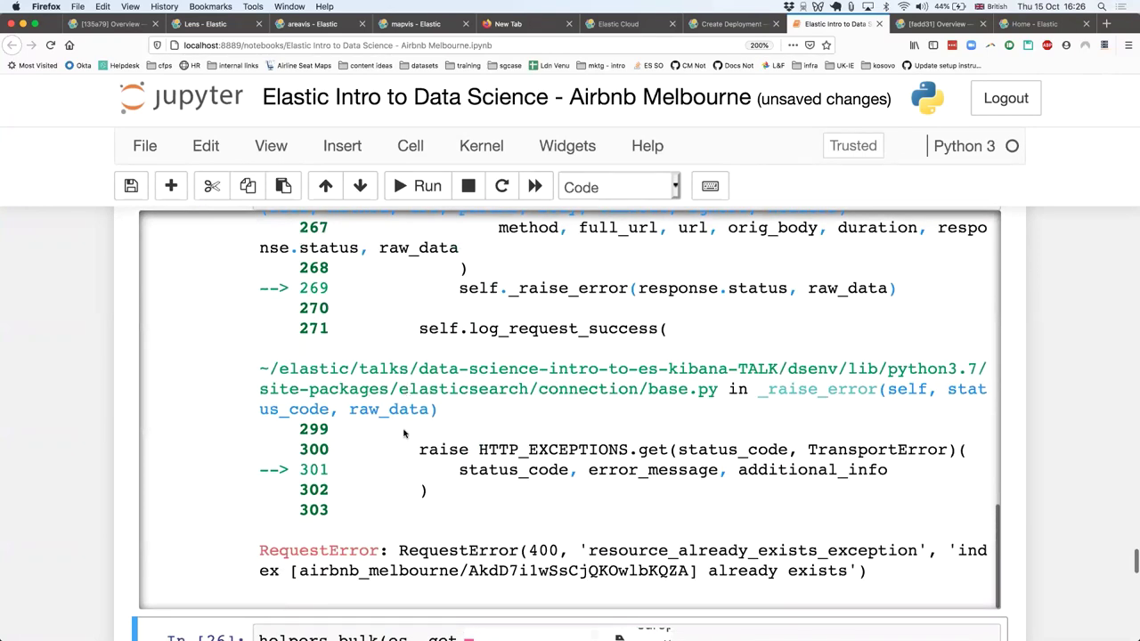
{"action": "scroll", "coordinate": [403, 433], "scroll_direction": "up", "scroll_amount": 10}
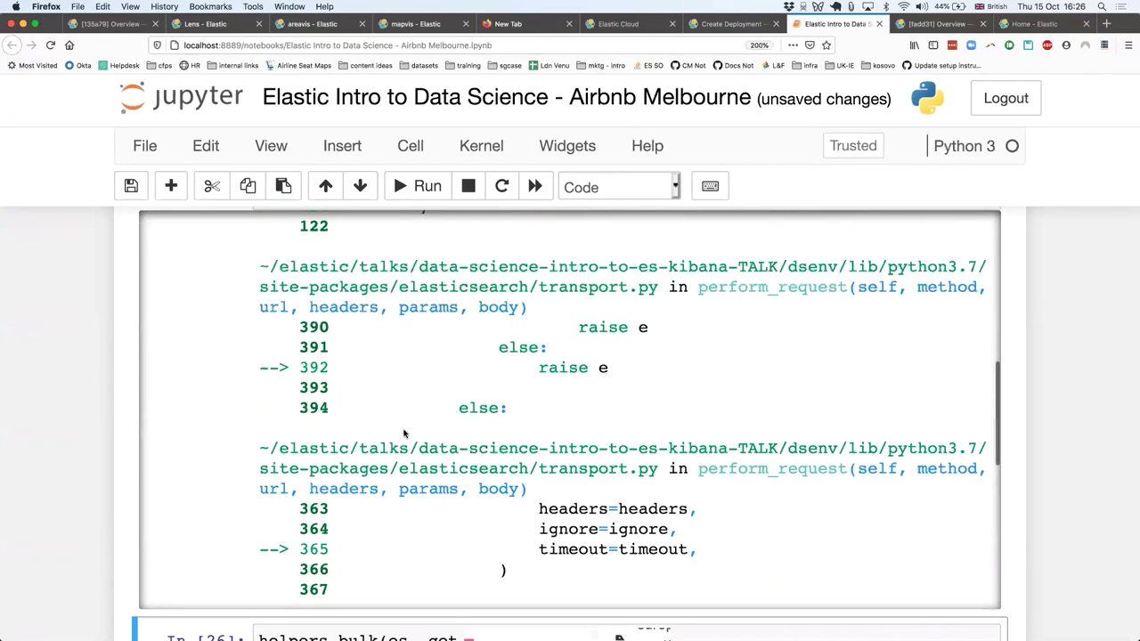
{"action": "scroll", "coordinate": [228, 395], "scroll_direction": "up", "scroll_amount": 10}
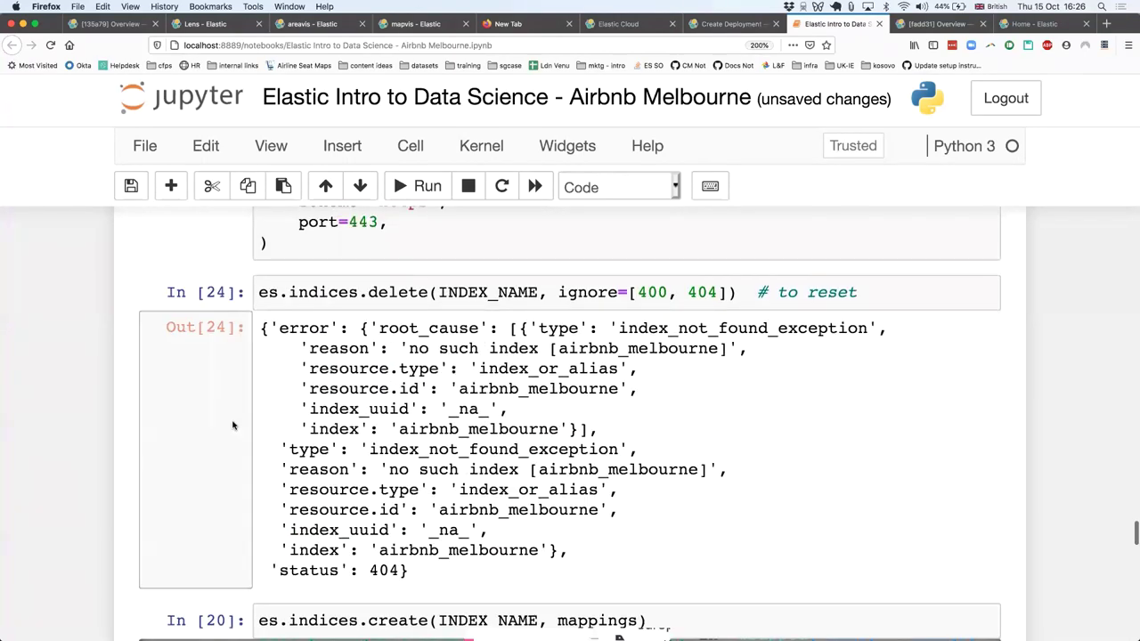
{"action": "scroll", "coordinate": [228, 395], "scroll_direction": "up", "scroll_amount": 2}
{"action": "left_click", "coordinate": [296, 535]}
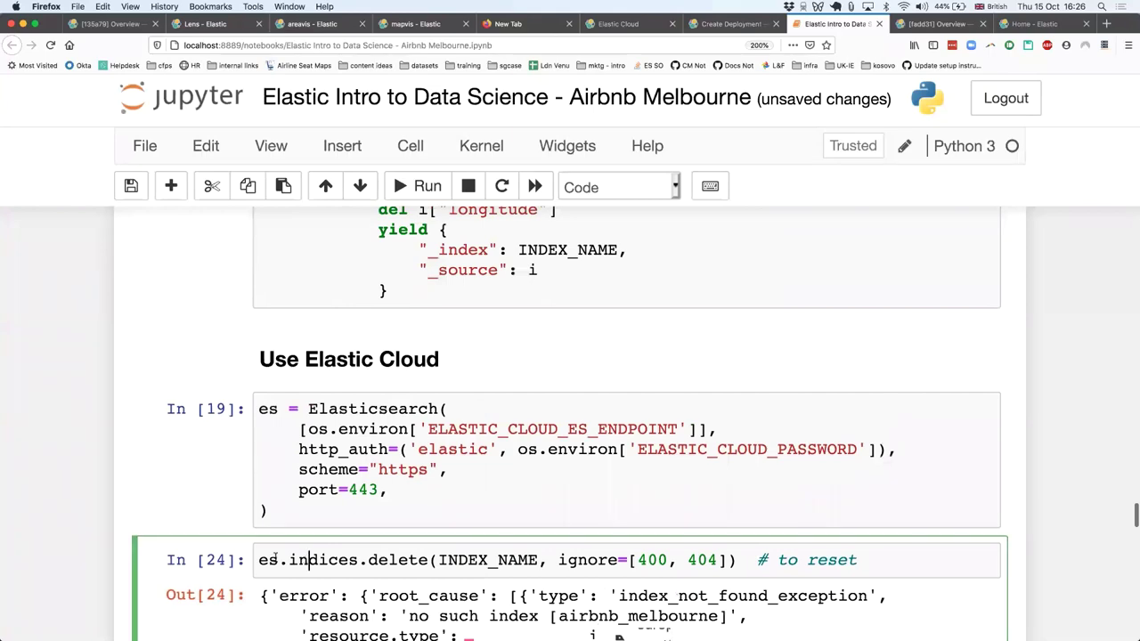
{"action": "scroll", "coordinate": [141, 525], "scroll_direction": "down", "scroll_amount": 2}
{"action": "key", "text": "shift+Return"}
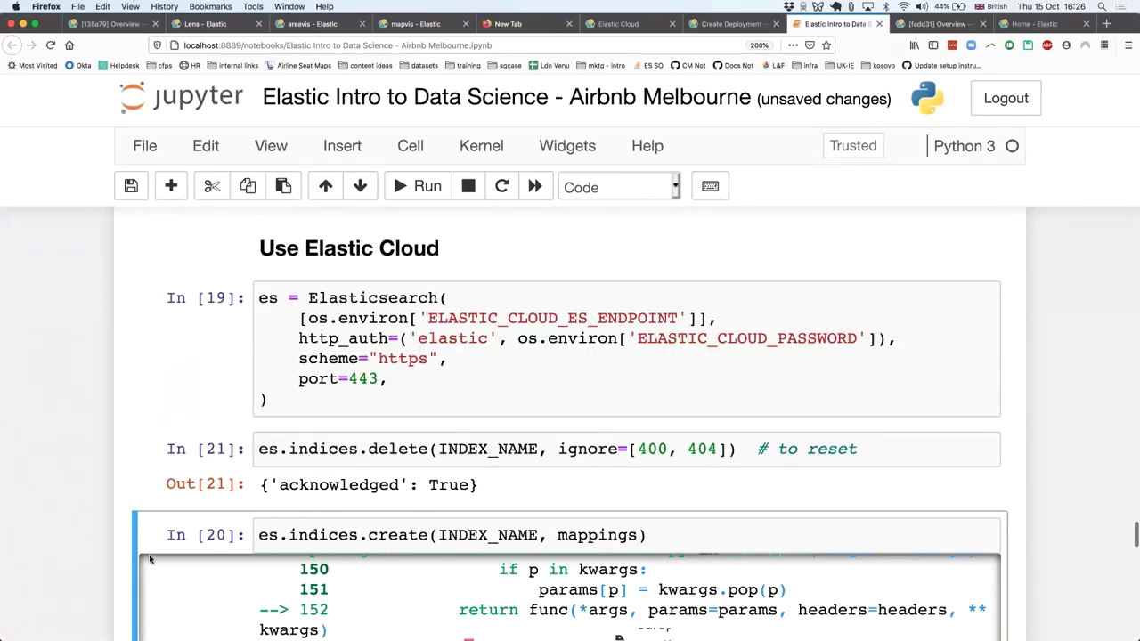
Step: Create the airbnb_melbourne index with the defined mappings by running the es.indices.create cell again
{"action": "scroll", "coordinate": [323, 381], "scroll_direction": "down", "scroll_amount": 3}
{"action": "left_click", "coordinate": [326, 364]}
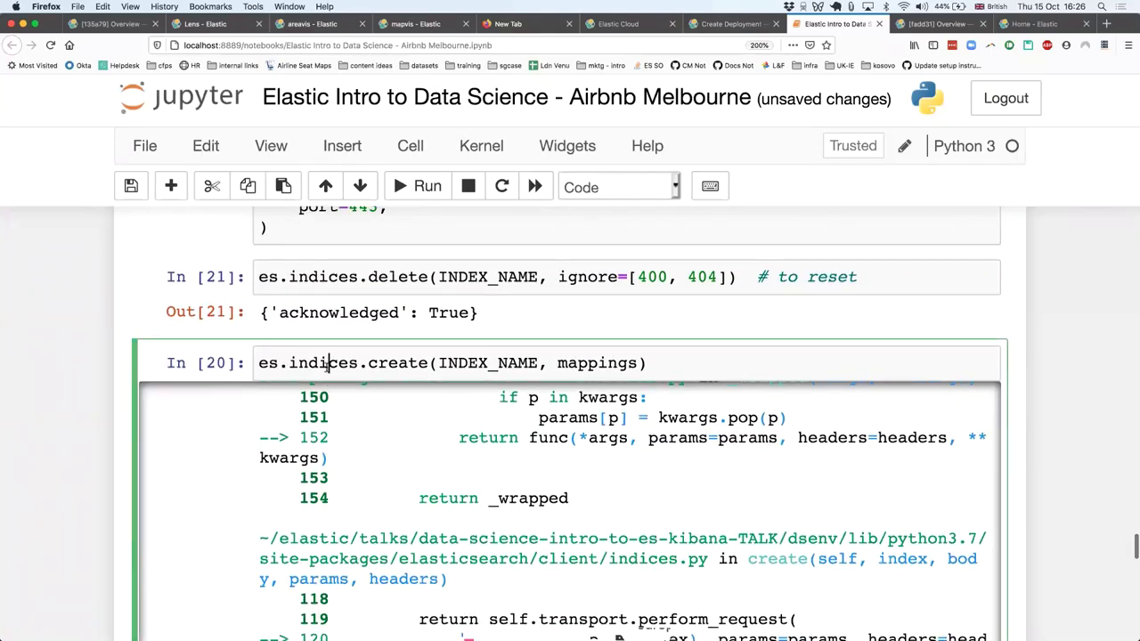
{"action": "key", "text": "shift+Return"}
{"action": "left_click", "coordinate": [332, 397]}
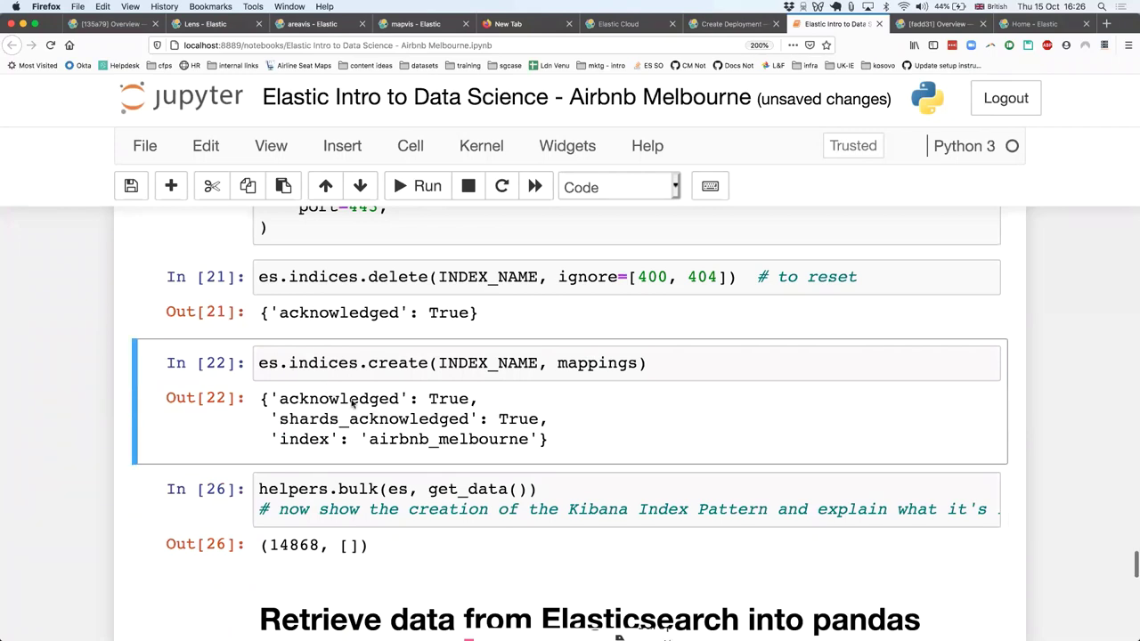
{"action": "left_click", "coordinate": [272, 363]}
{"action": "left_click_drag", "start_coordinate": [266, 364], "coordinate": [688, 389]}
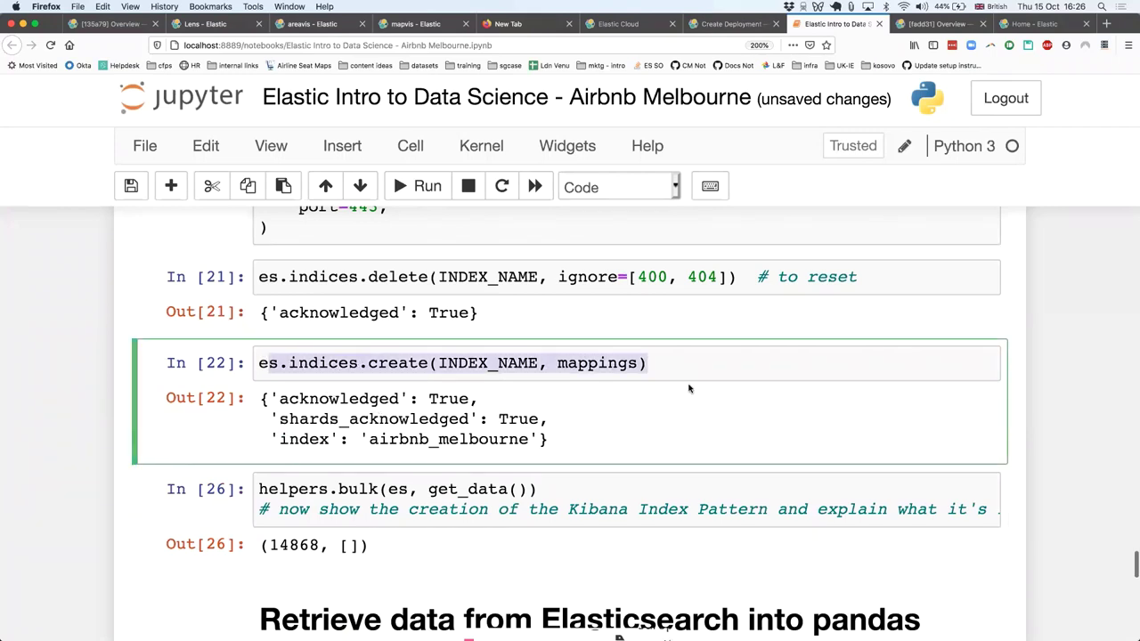
{"action": "left_click", "coordinate": [397, 362]}
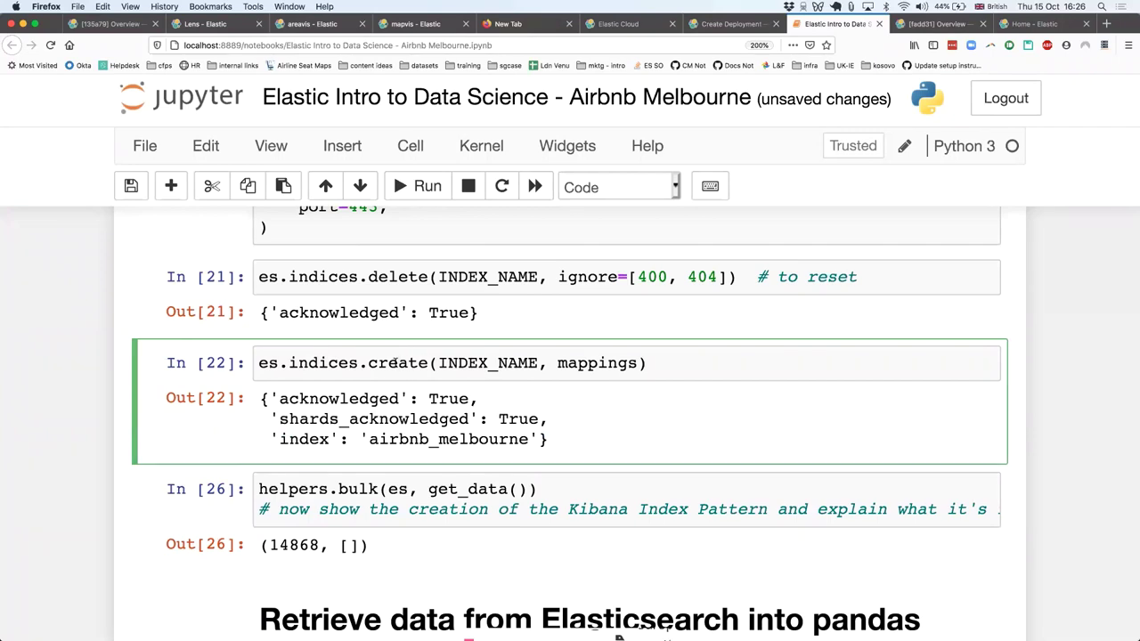
Step: Bulk index the Airbnb listings into Elasticsearch by running the helpers.bulk(es, get_data()) cell
{"action": "scroll", "coordinate": [398, 362], "scroll_direction": "down", "scroll_amount": 2}
{"action": "left_click", "coordinate": [374, 426]}
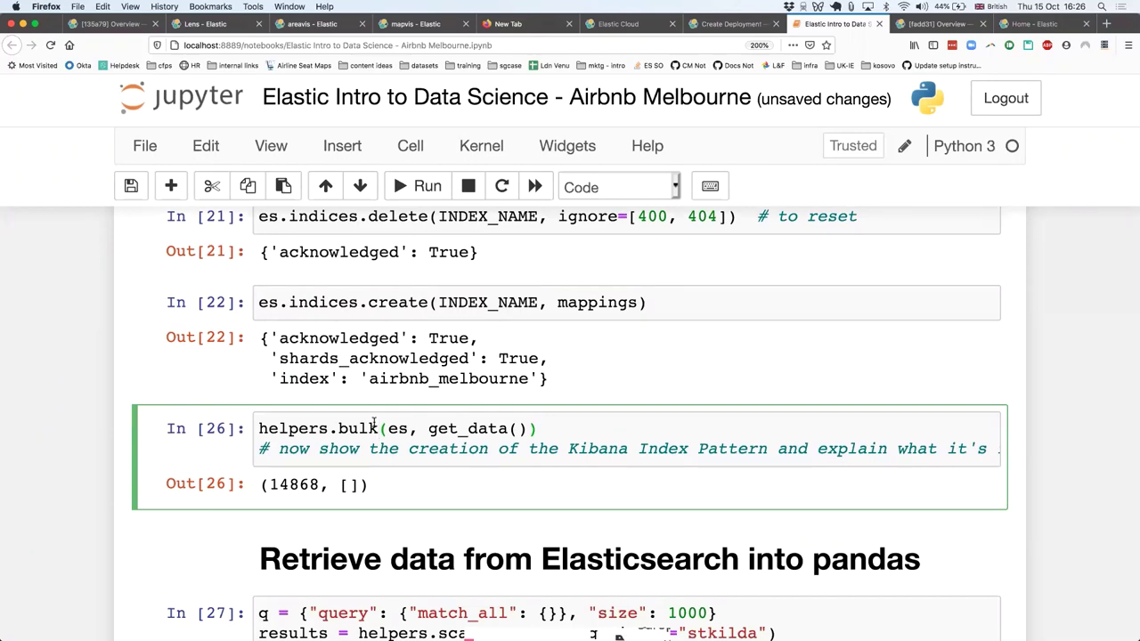
{"action": "scroll", "coordinate": [374, 425], "scroll_direction": "down", "scroll_amount": 3}
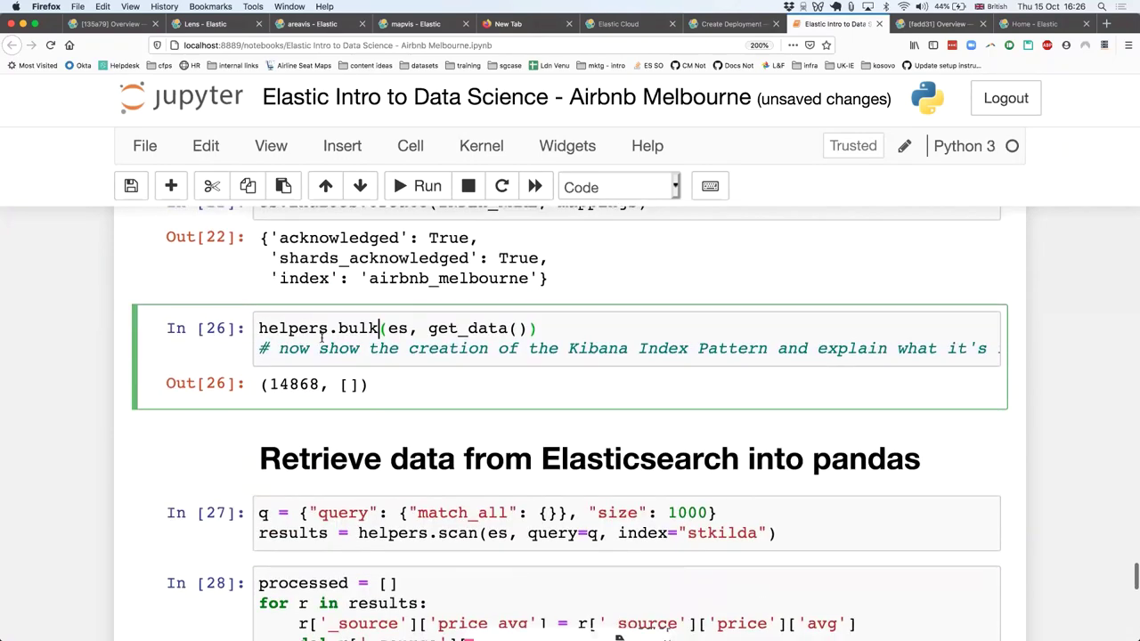
{"action": "scroll", "coordinate": [318, 335], "scroll_direction": "up", "scroll_amount": 2}
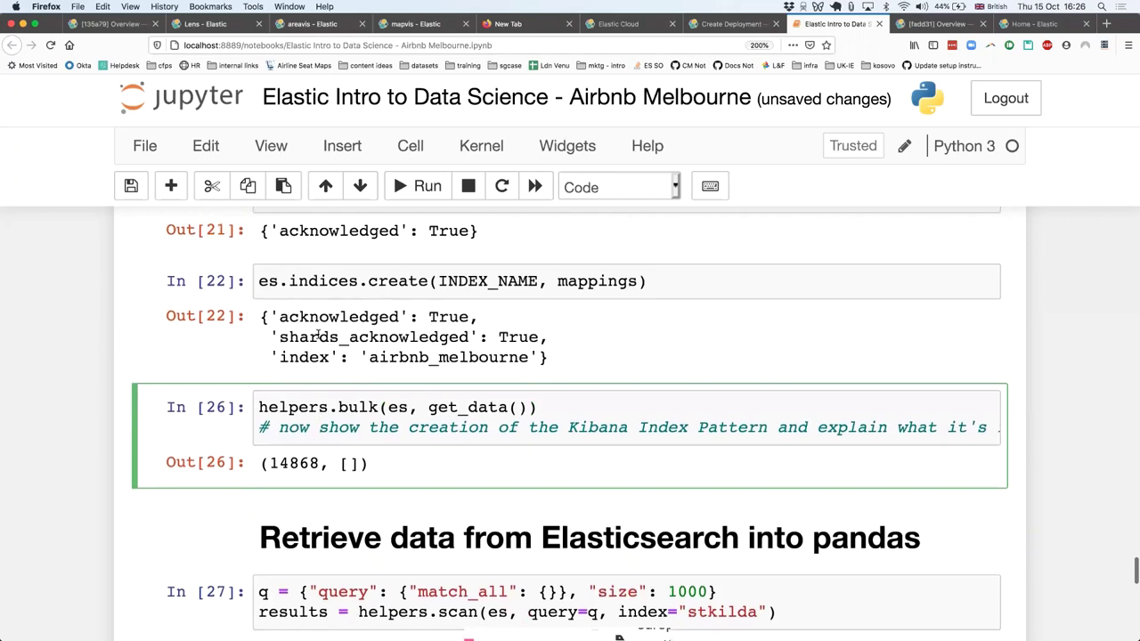
{"action": "left_click", "coordinate": [349, 280]}
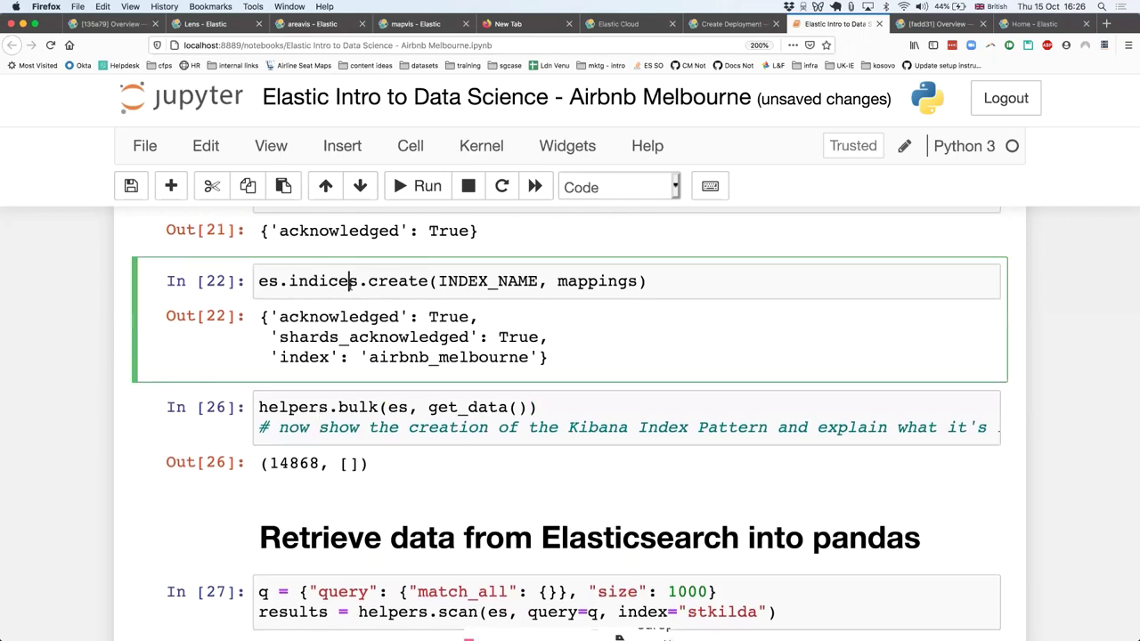
{"action": "left_click", "coordinate": [575, 280]}
{"action": "double_click", "coordinate": [577, 280]}
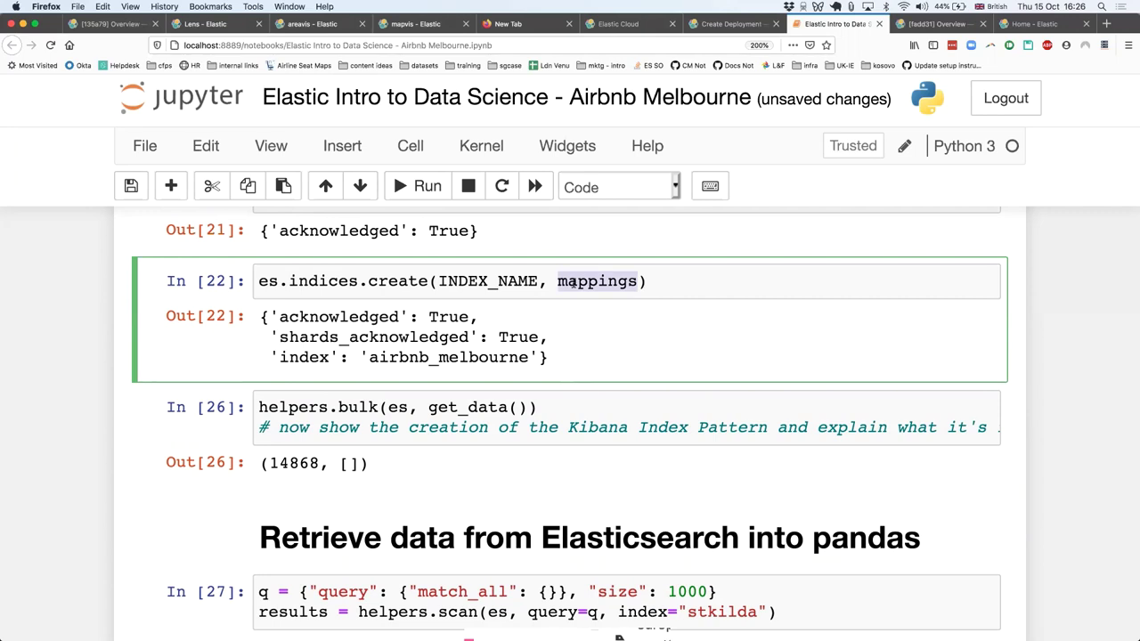
{"action": "left_click", "coordinate": [431, 408]}
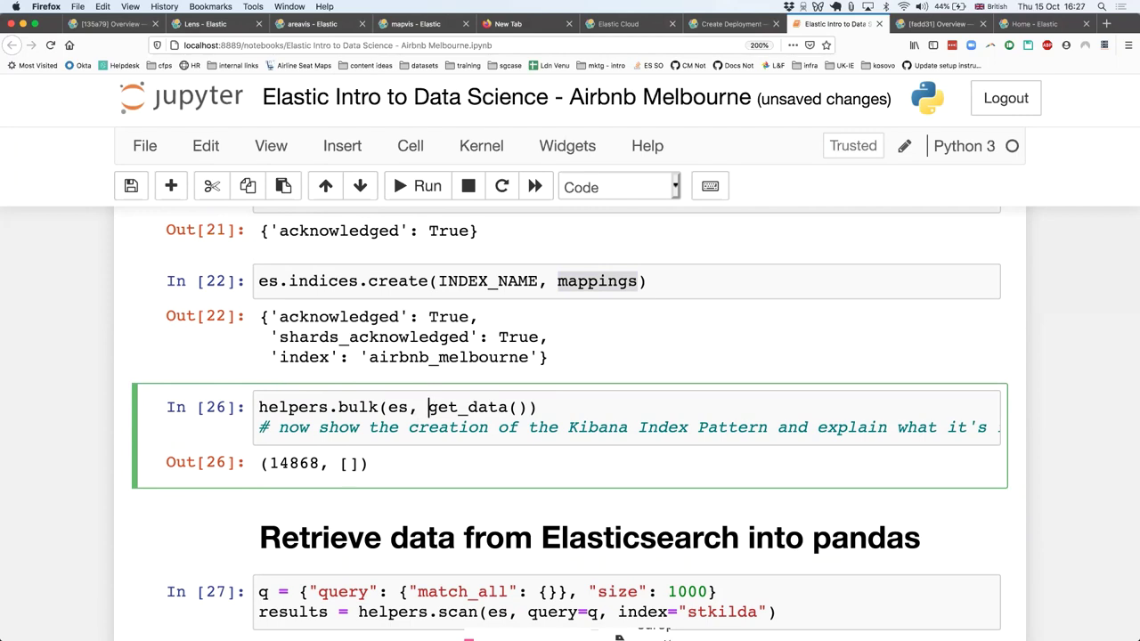
{"action": "key", "text": "shift+Return"}
Step: Examine the helpers.bulk call, tracing its es argument to the Elastic Cloud client definition and its get_data() argument
{"action": "left_click", "coordinate": [279, 406]}
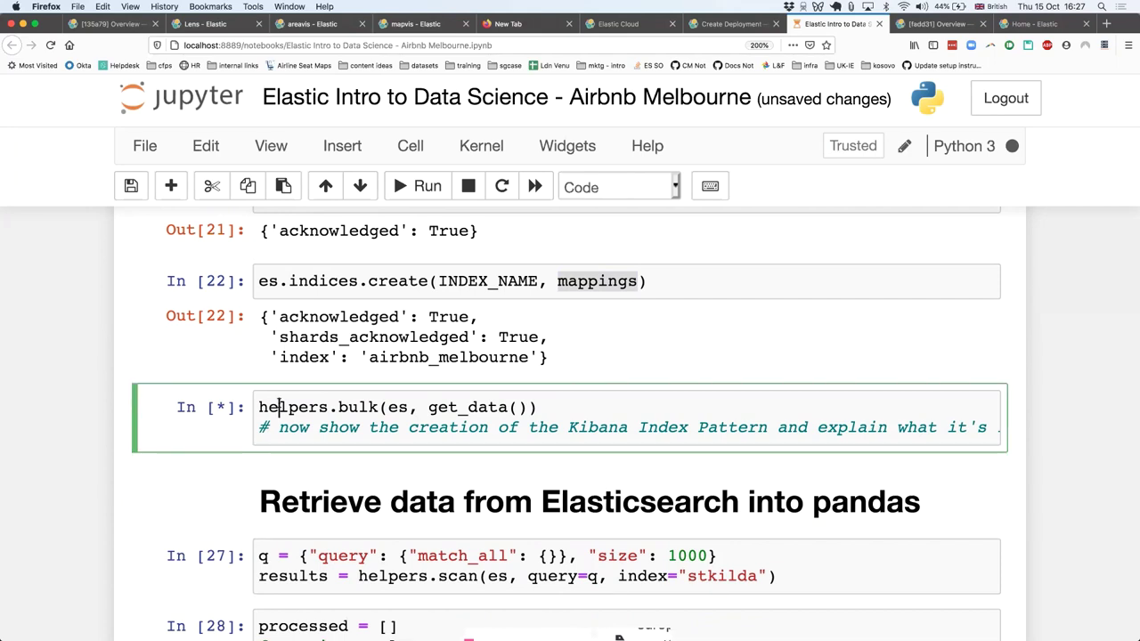
{"action": "double_click", "coordinate": [267, 406]}
{"action": "left_click_drag", "start_coordinate": [362, 406], "coordinate": [380, 406]}
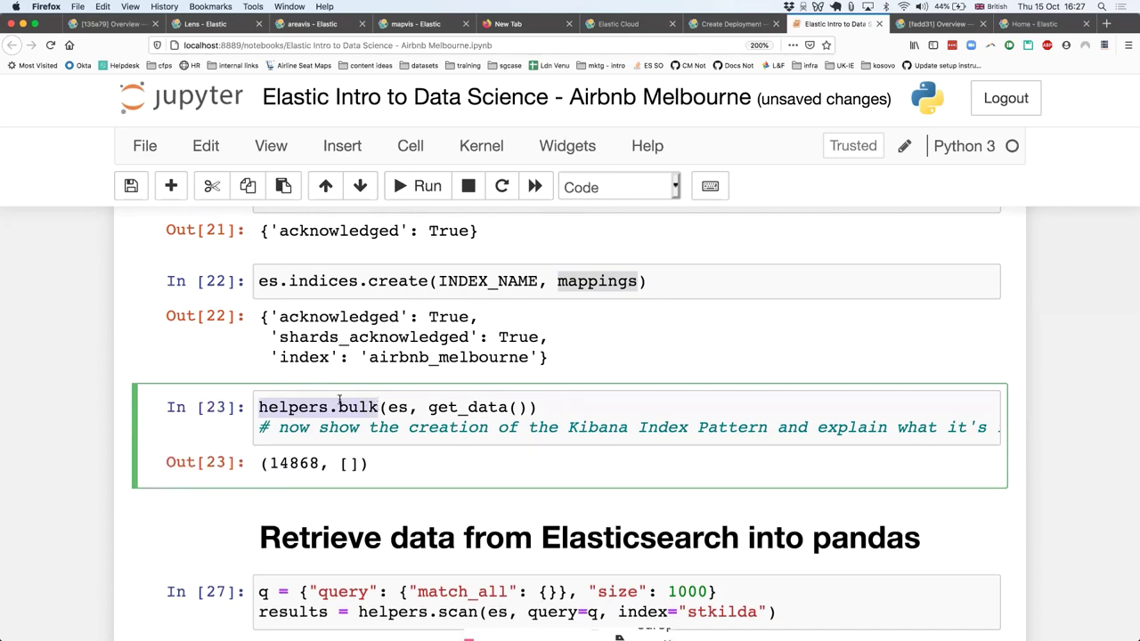
{"action": "scroll", "coordinate": [306, 385], "scroll_direction": "up", "scroll_amount": 5}
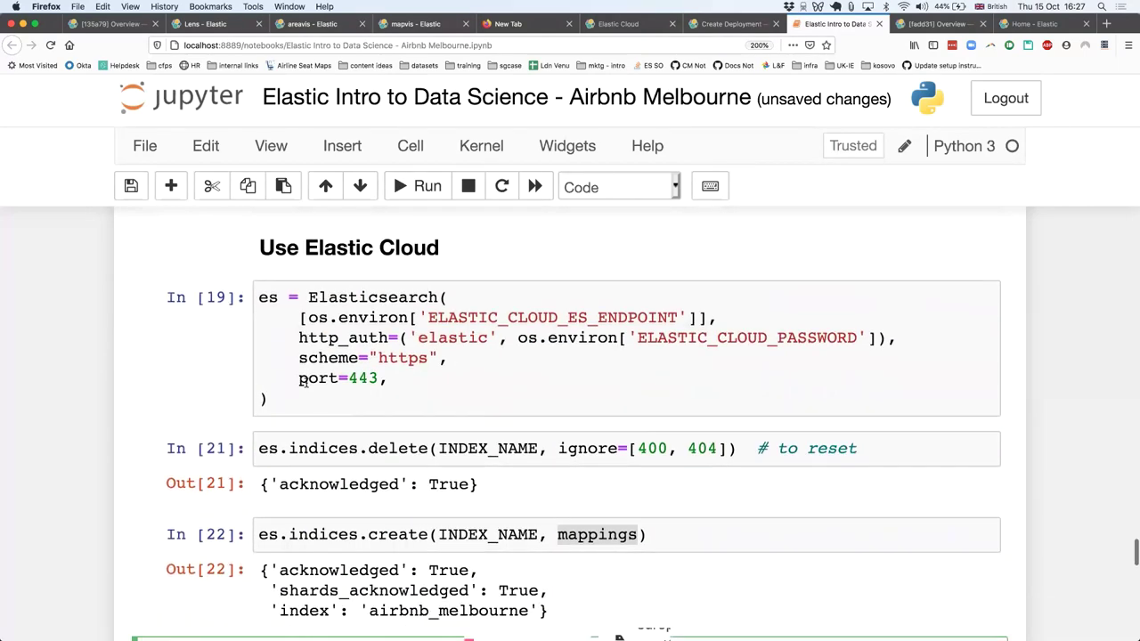
{"action": "scroll", "coordinate": [307, 383], "scroll_direction": "down", "scroll_amount": 3}
{"action": "double_click", "coordinate": [383, 516]}
{"action": "double_click", "coordinate": [393, 496]}
{"action": "scroll", "coordinate": [392, 495], "scroll_direction": "up", "scroll_amount": 5}
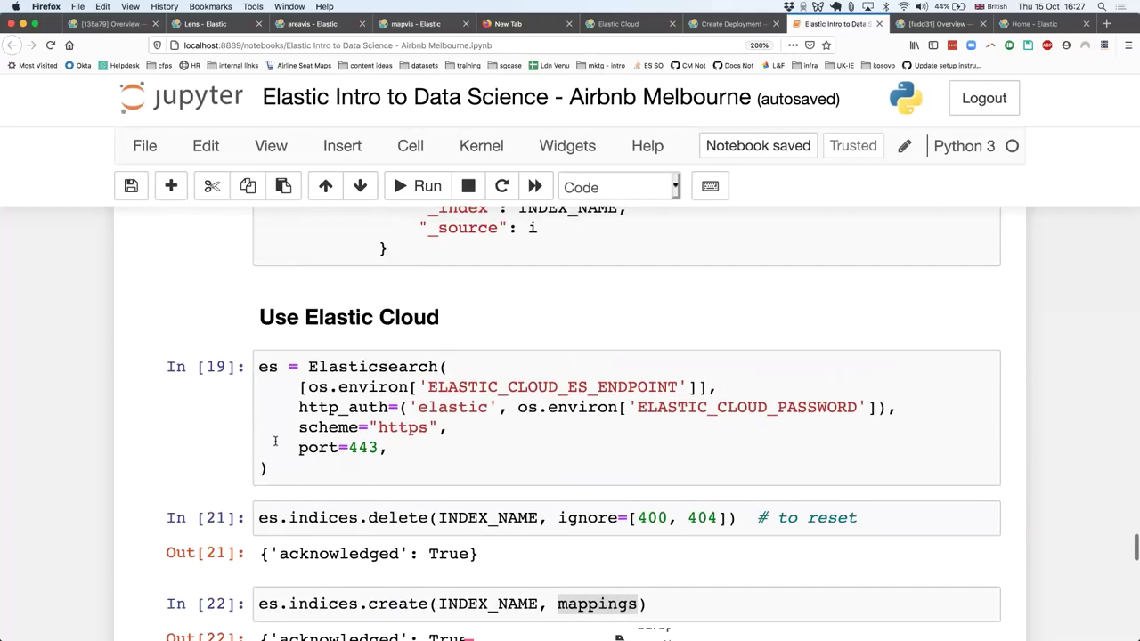
{"action": "left_click_drag", "start_coordinate": [278, 470], "coordinate": [287, 367]}
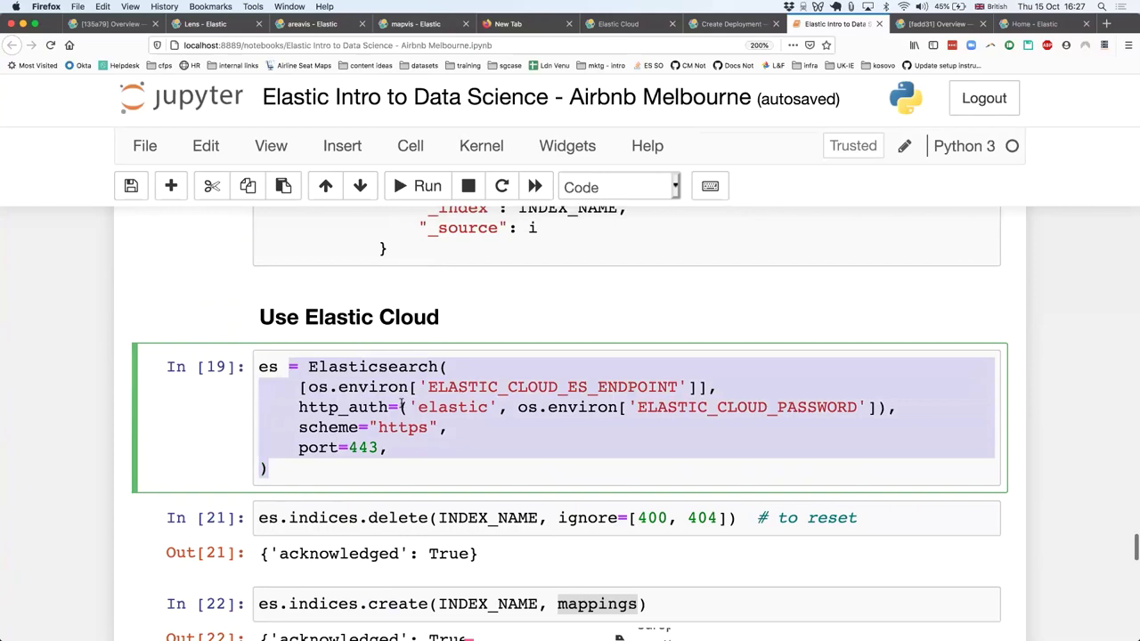
{"action": "scroll", "coordinate": [403, 407], "scroll_direction": "down", "scroll_amount": 5}
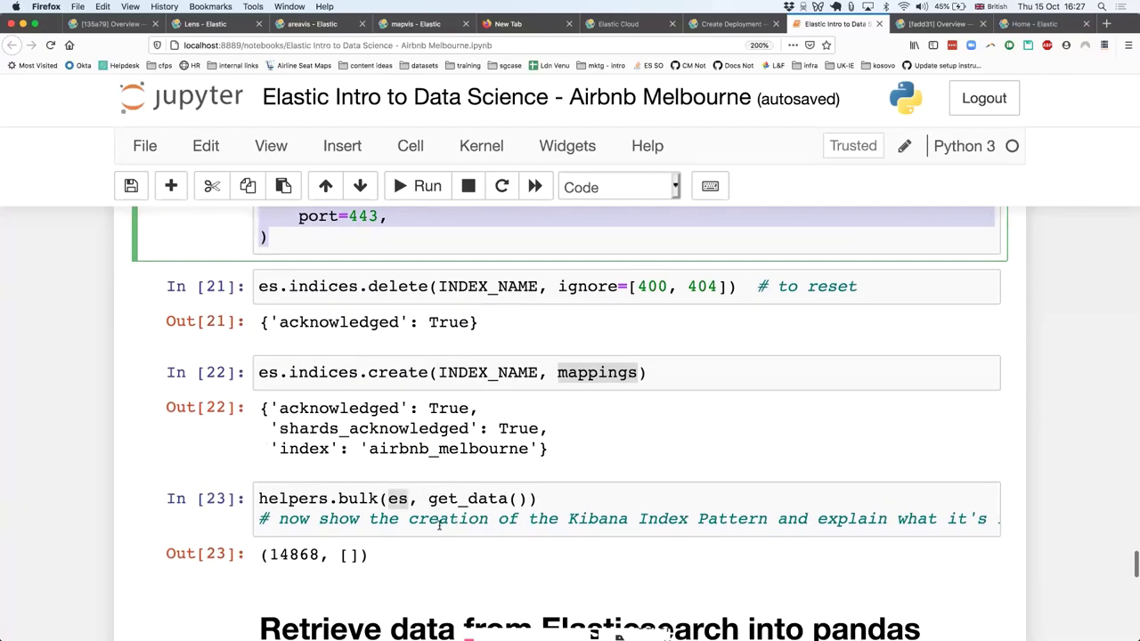
{"action": "left_click_drag", "start_coordinate": [430, 500], "coordinate": [531, 504]}
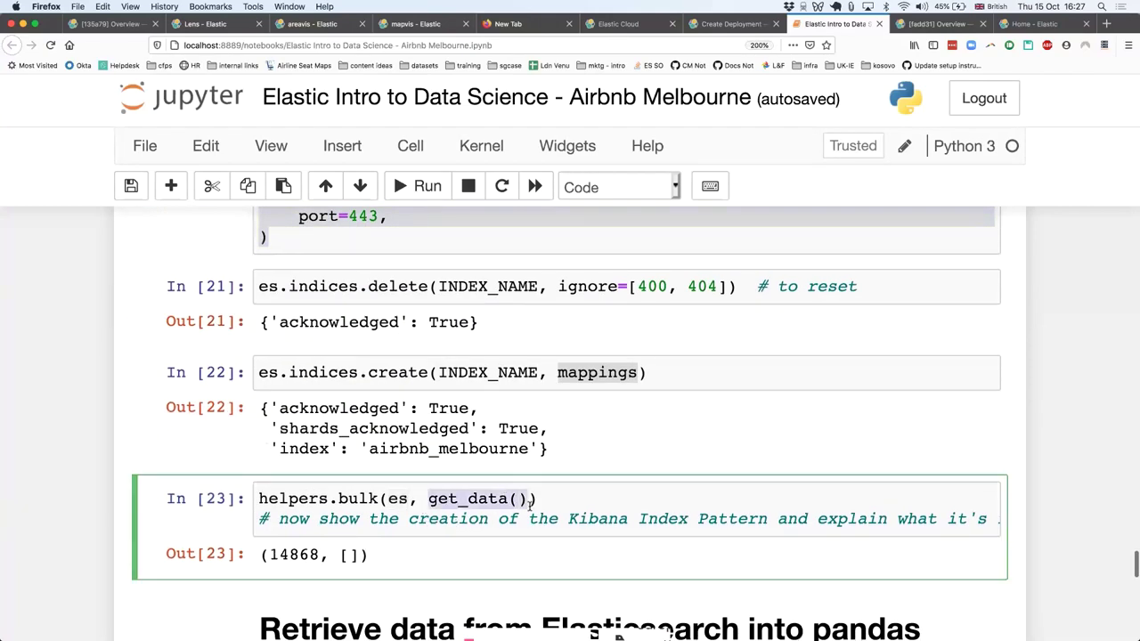
Step: Examine the elasticsearch import line in the notebook's first code cell, focusing on the Elasticsearch and helpers names
{"action": "left_click", "coordinate": [286, 499]}
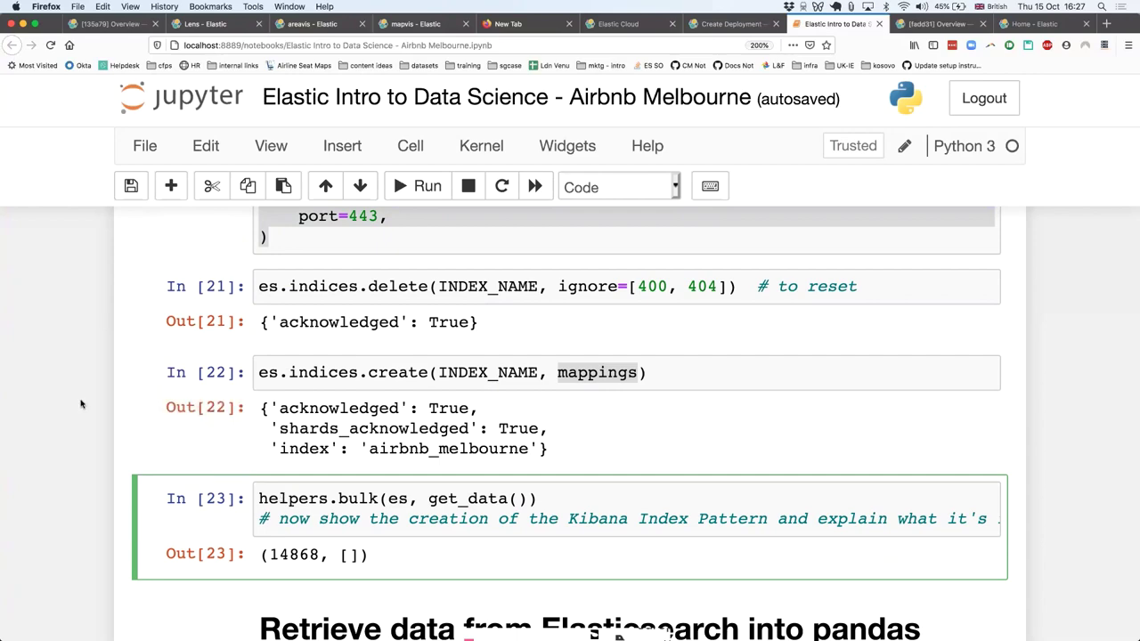
{"action": "scroll", "coordinate": [75, 397], "scroll_direction": "up", "scroll_amount": 10}
{"action": "scroll", "coordinate": [75, 397], "scroll_direction": "up", "scroll_amount": 15}
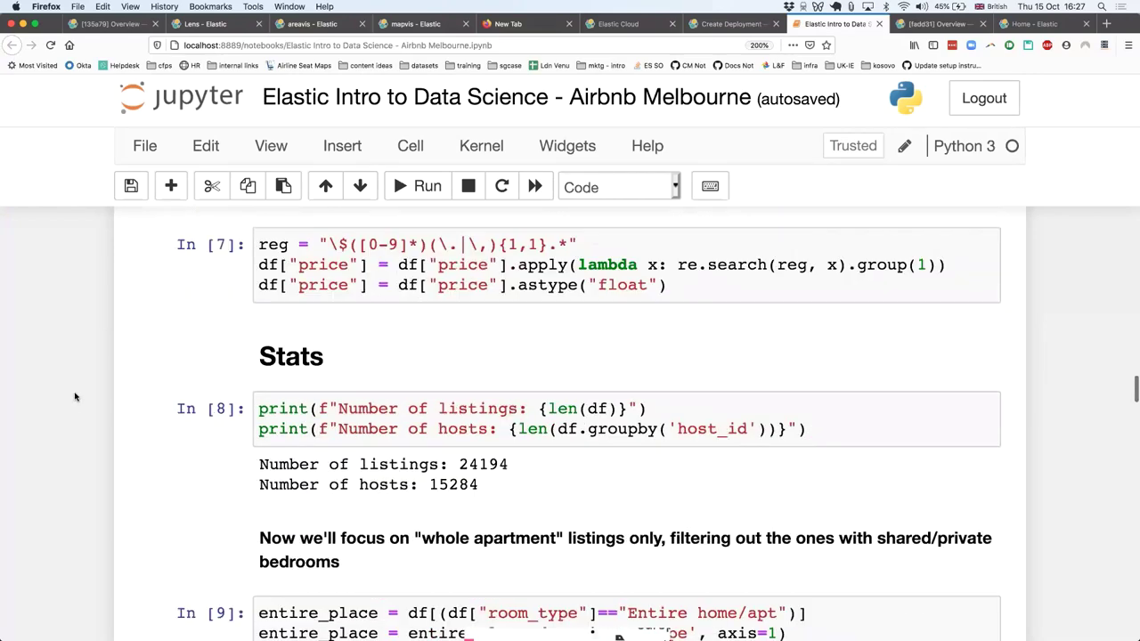
{"action": "scroll", "coordinate": [75, 398], "scroll_direction": "up", "scroll_amount": 15}
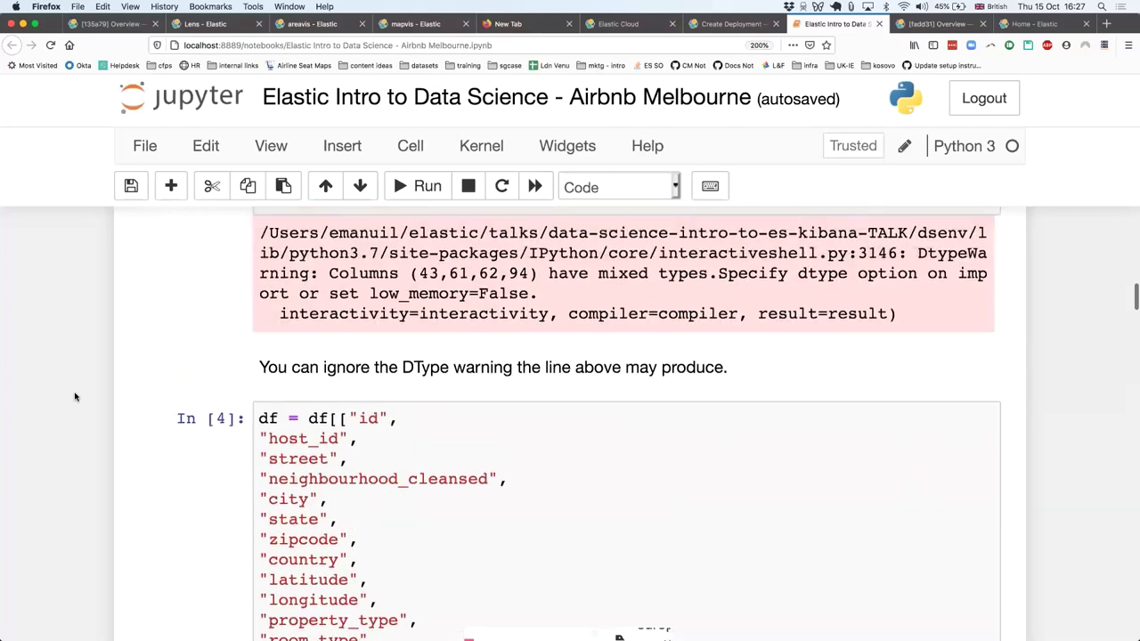
{"action": "scroll", "coordinate": [75, 392], "scroll_direction": "down", "scroll_amount": 3}
{"action": "left_click", "coordinate": [755, 392]}
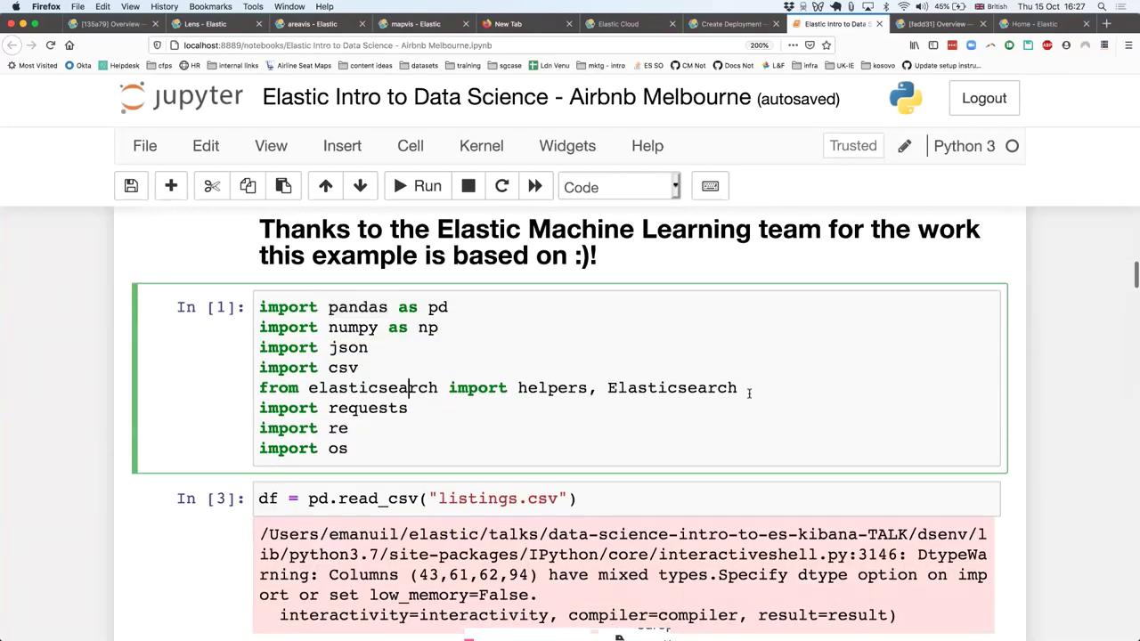
{"action": "left_click_drag", "start_coordinate": [467, 392], "coordinate": [253, 404]}
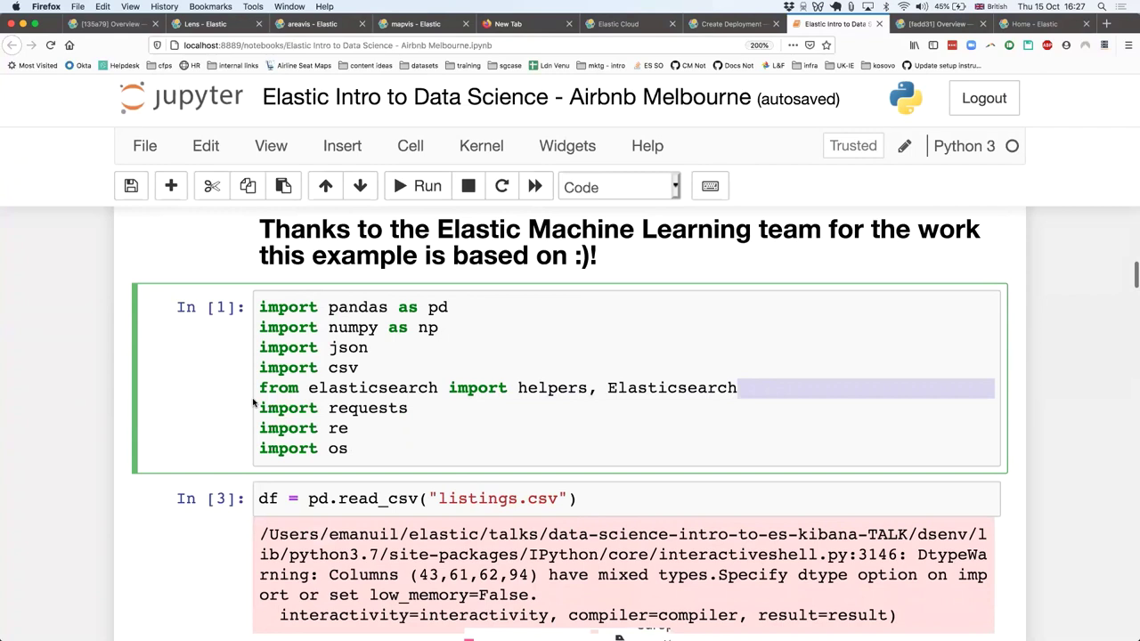
{"action": "left_click_drag", "start_coordinate": [252, 403], "coordinate": [253, 392]}
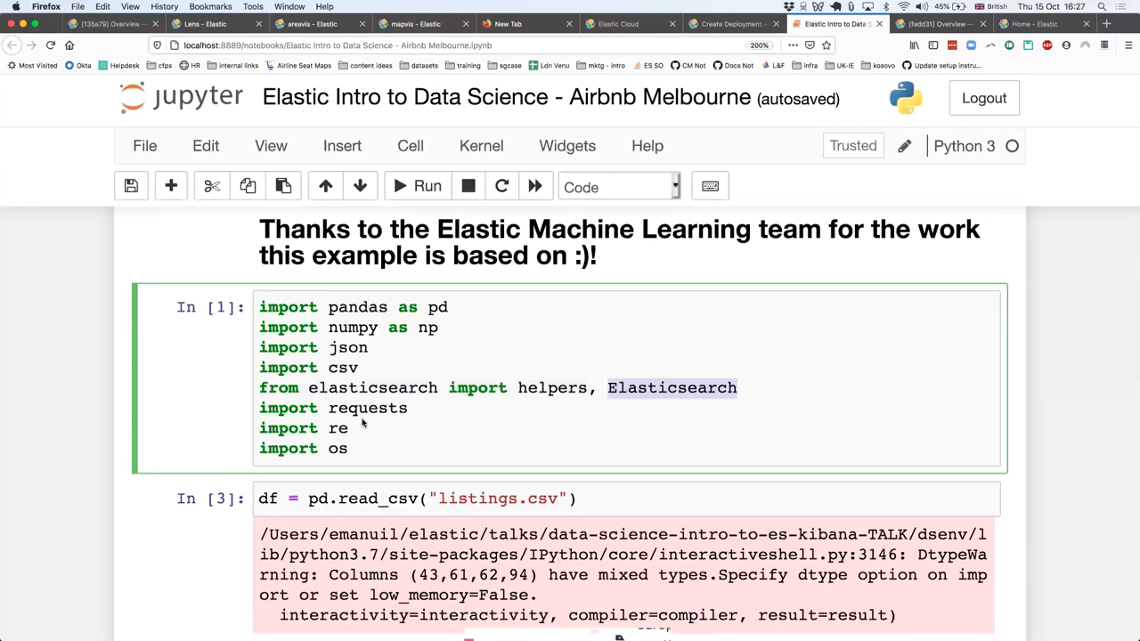
{"action": "key", "text": "alt+shift+Left"}
{"action": "scroll", "coordinate": [129, 472], "scroll_direction": "down", "scroll_amount": 1}
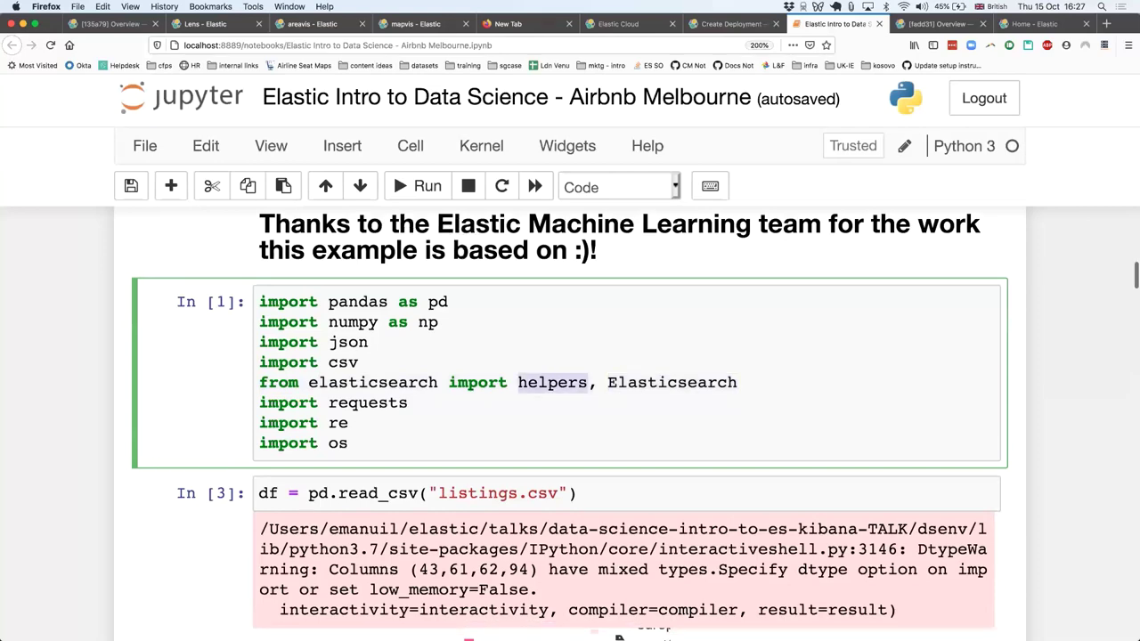
{"action": "scroll", "coordinate": [619, 534], "scroll_direction": "down", "scroll_amount": 5}
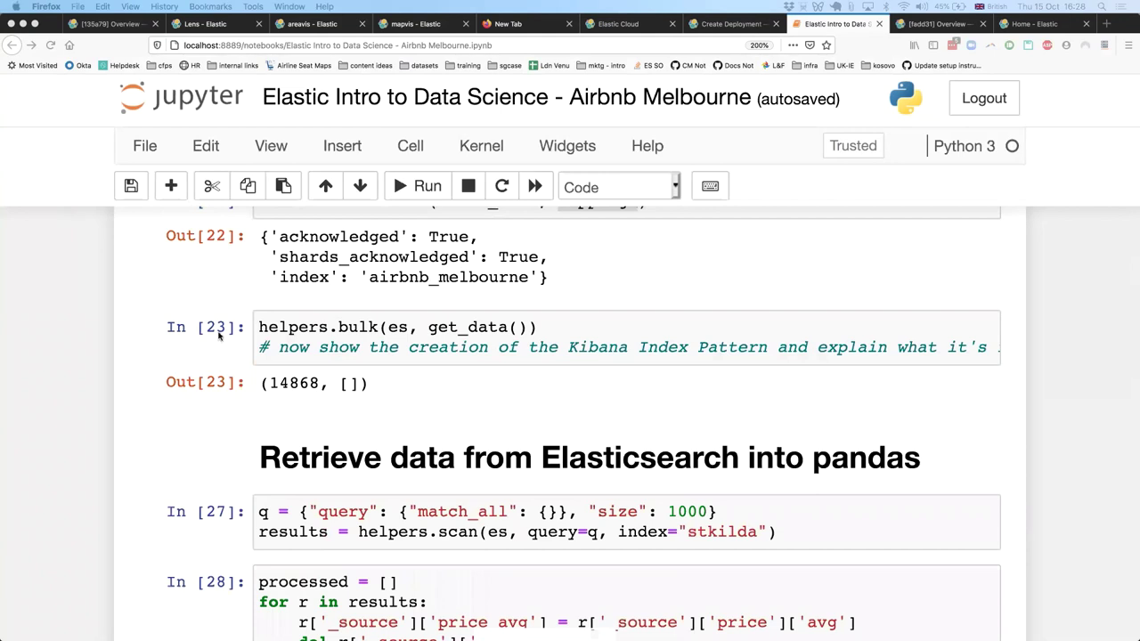
{"action": "left_click", "coordinate": [68, 394]}
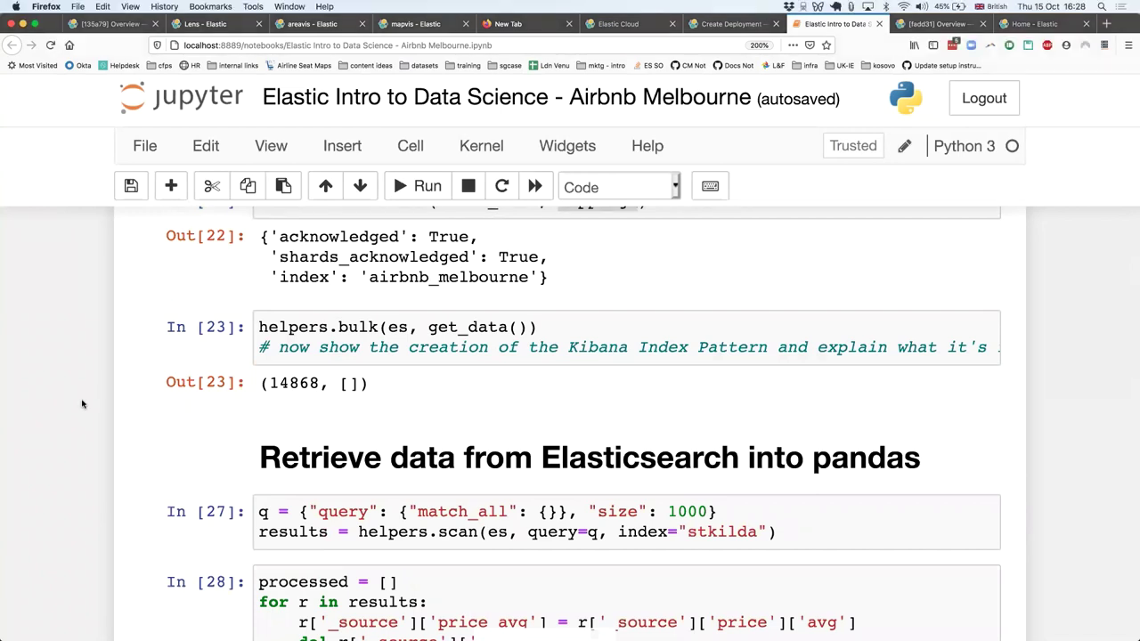
{"action": "key", "text": "Escape"}
{"action": "scroll", "coordinate": [82, 404], "scroll_direction": "down", "scroll_amount": 1}
{"action": "scroll", "coordinate": [82, 404], "scroll_direction": "down", "scroll_amount": 1}
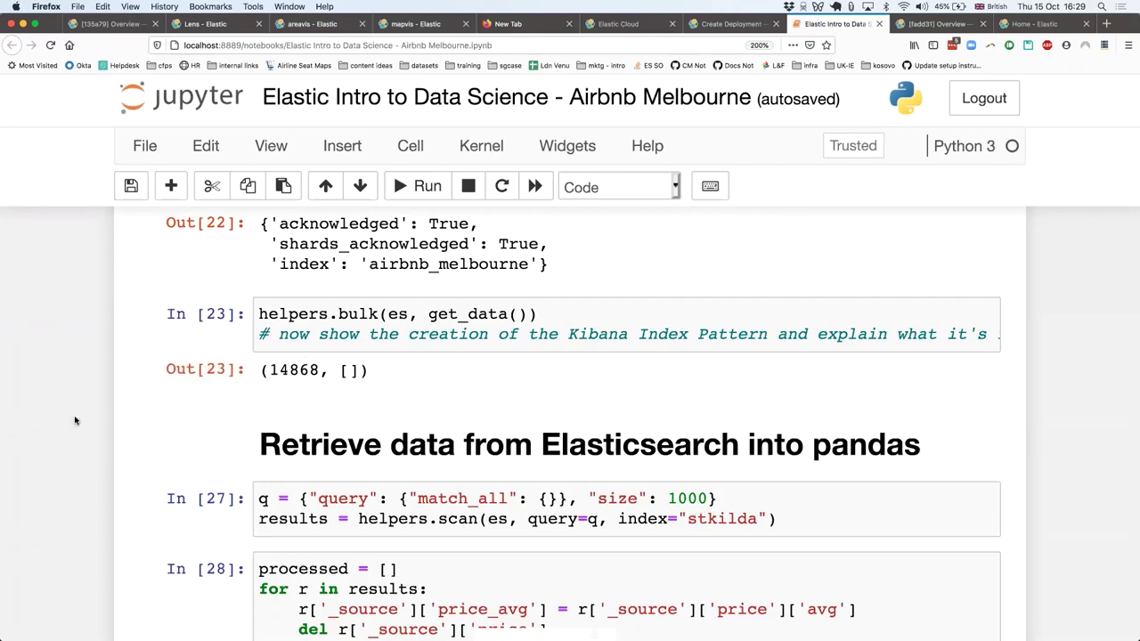
{"action": "scroll", "coordinate": [104, 426], "scroll_direction": "down", "scroll_amount": 2}
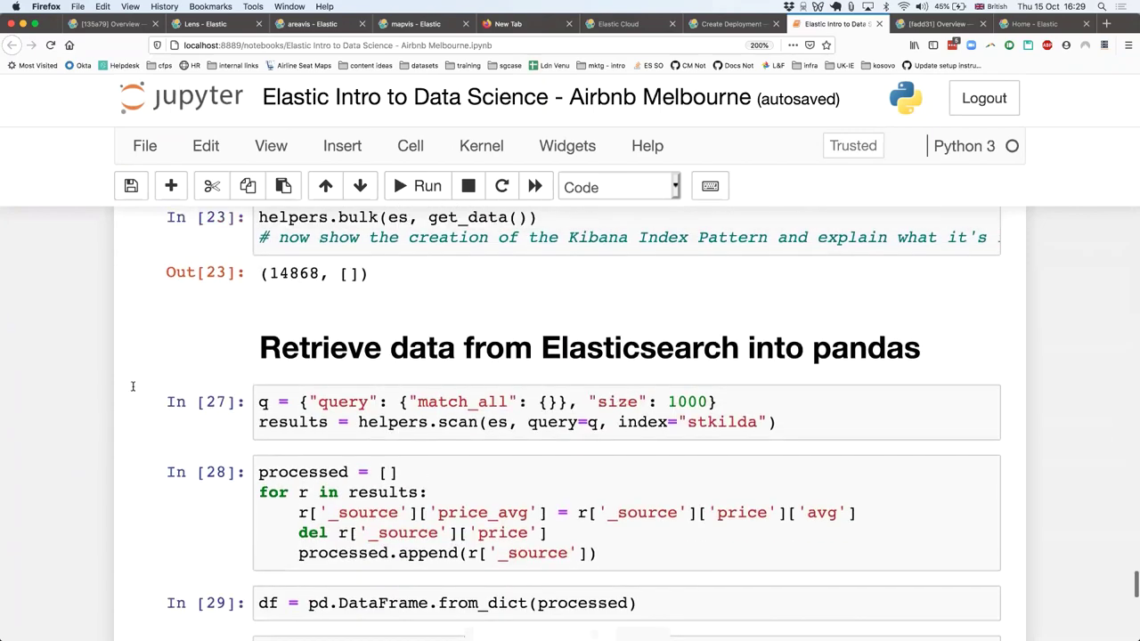
{"action": "scroll", "coordinate": [579, 428], "scroll_direction": "up", "scroll_amount": 2}
Step: Review the utsa-ds-intro deployment's overview page in Elastic Cloud to find where Kibana is launched
{"action": "left_click", "coordinate": [926, 25]}
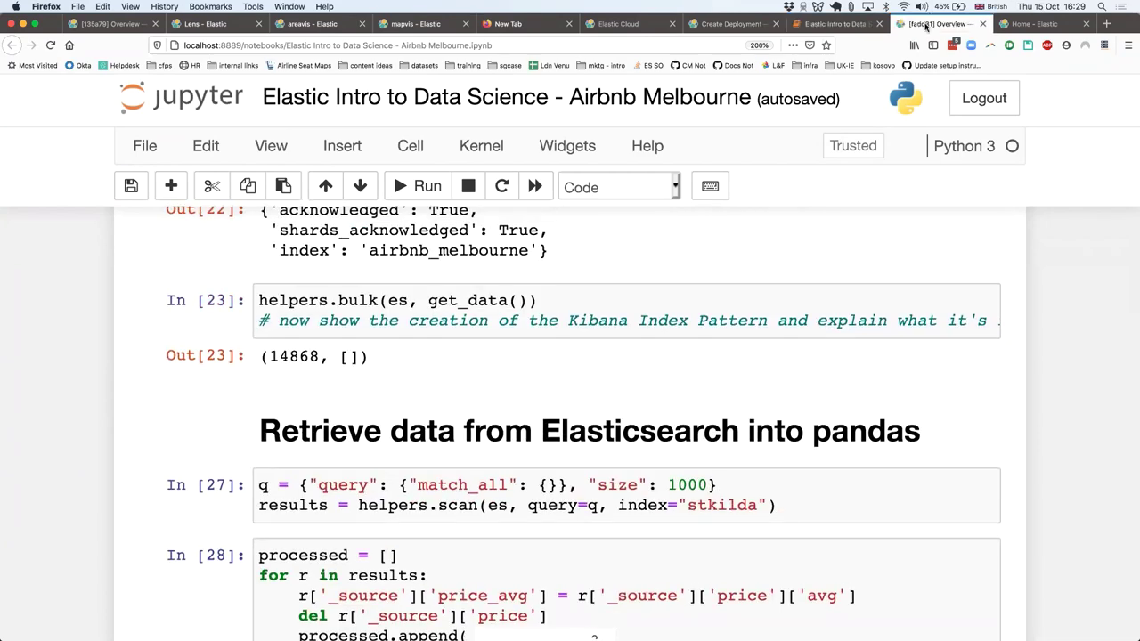
{"action": "left_click", "coordinate": [1004, 27]}
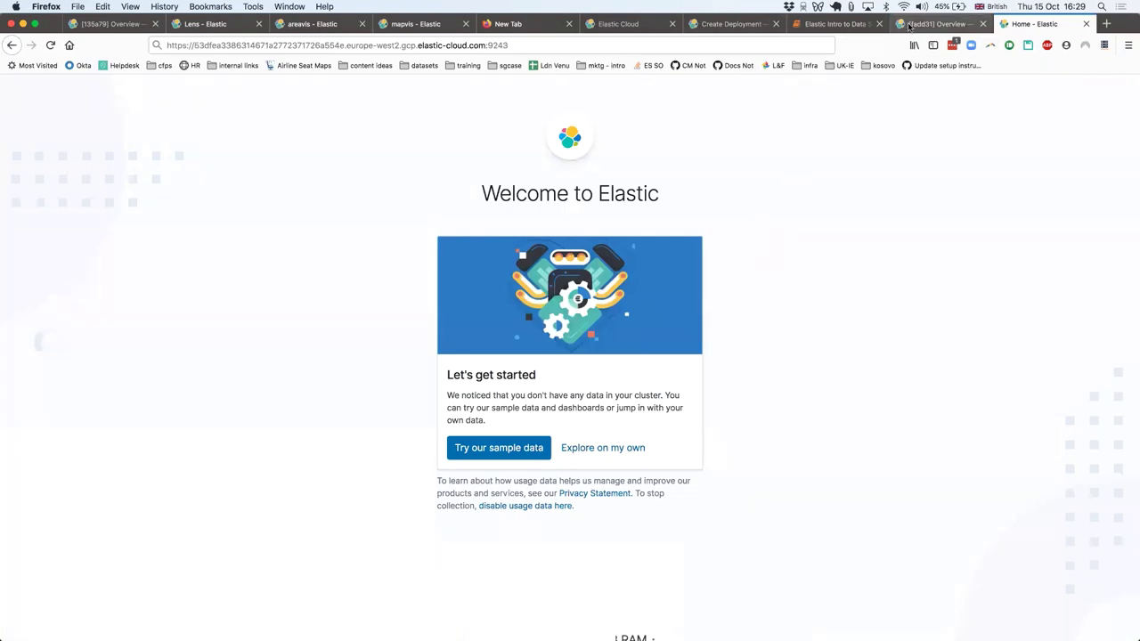
{"action": "left_click", "coordinate": [911, 24]}
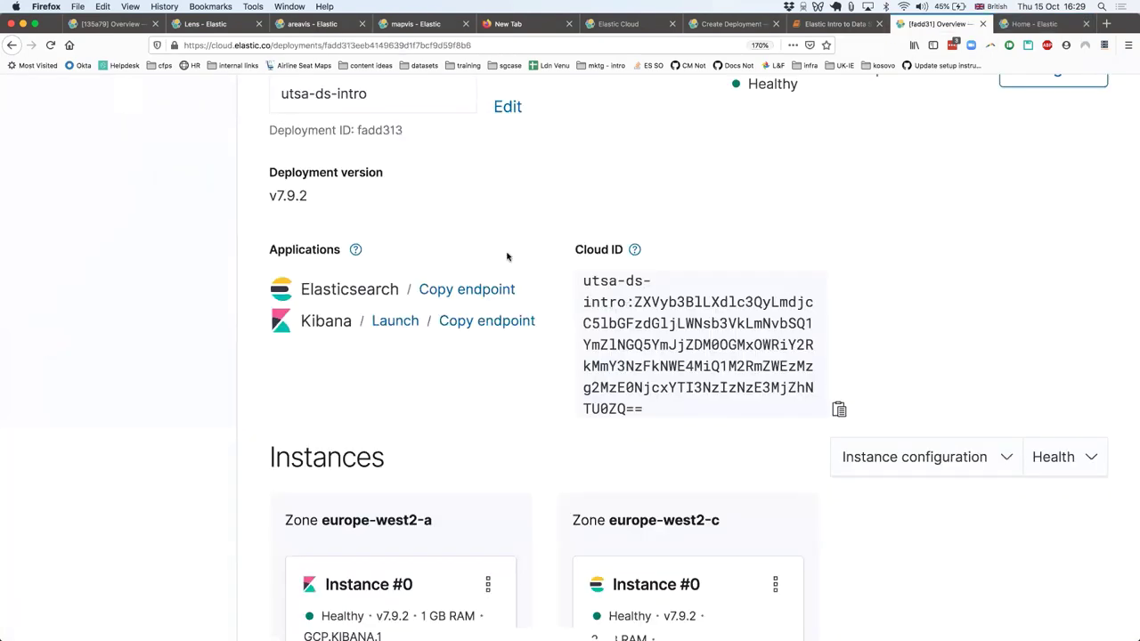
{"action": "scroll", "coordinate": [506, 254], "scroll_direction": "up", "scroll_amount": 3}
{"action": "scroll", "coordinate": [507, 254], "scroll_direction": "up", "scroll_amount": 3}
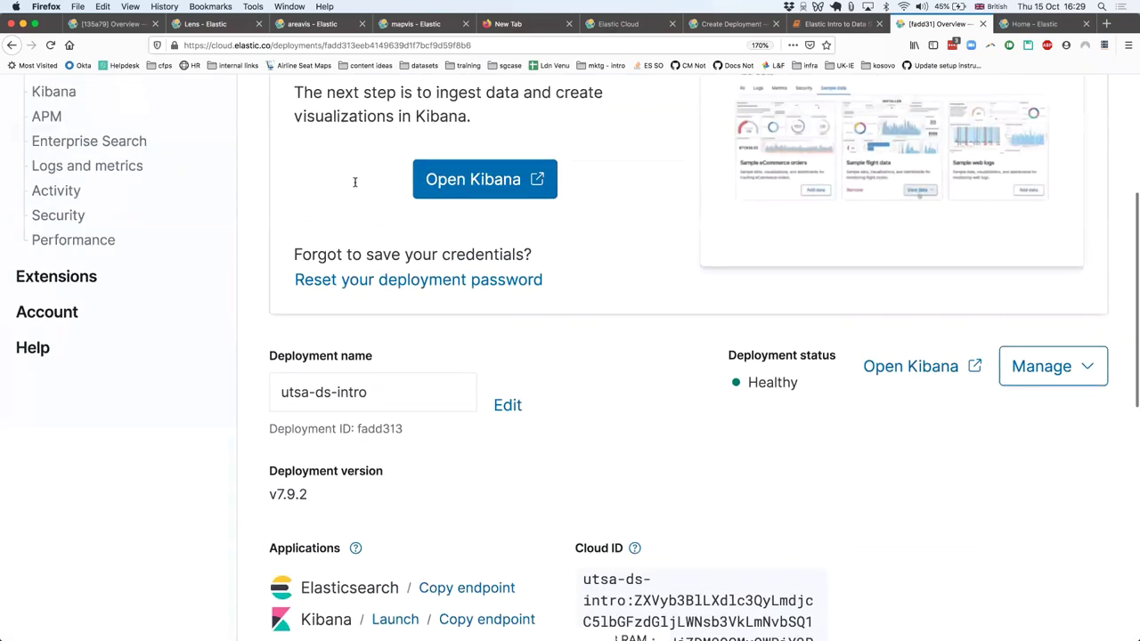
{"action": "scroll", "coordinate": [416, 350], "scroll_direction": "down", "scroll_amount": 3}
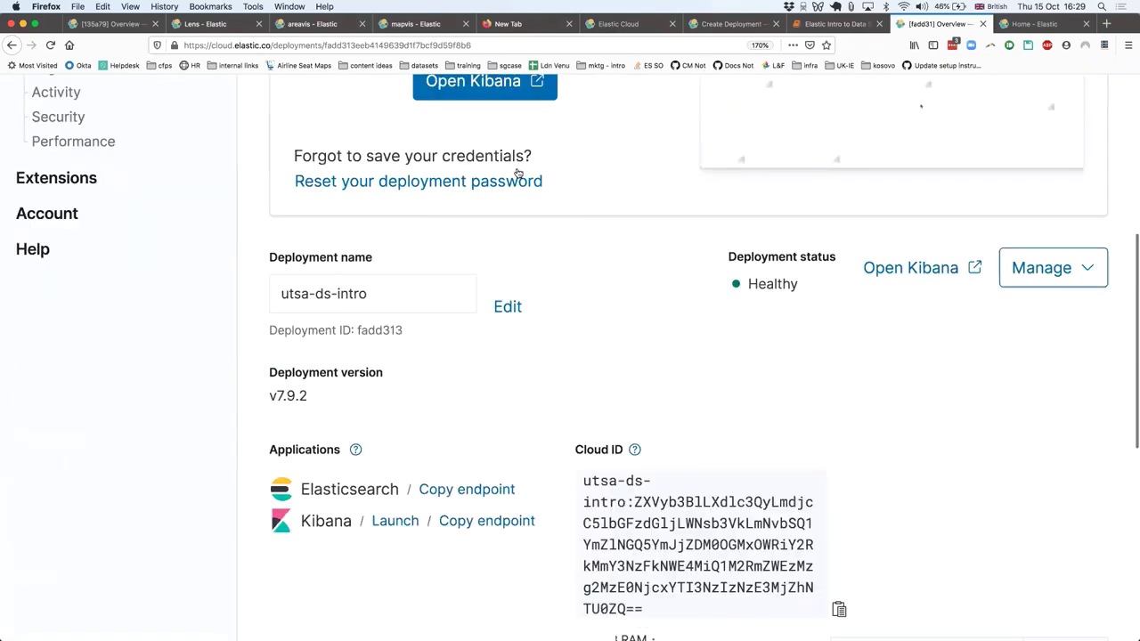
{"action": "scroll", "coordinate": [514, 173], "scroll_direction": "up", "scroll_amount": 1}
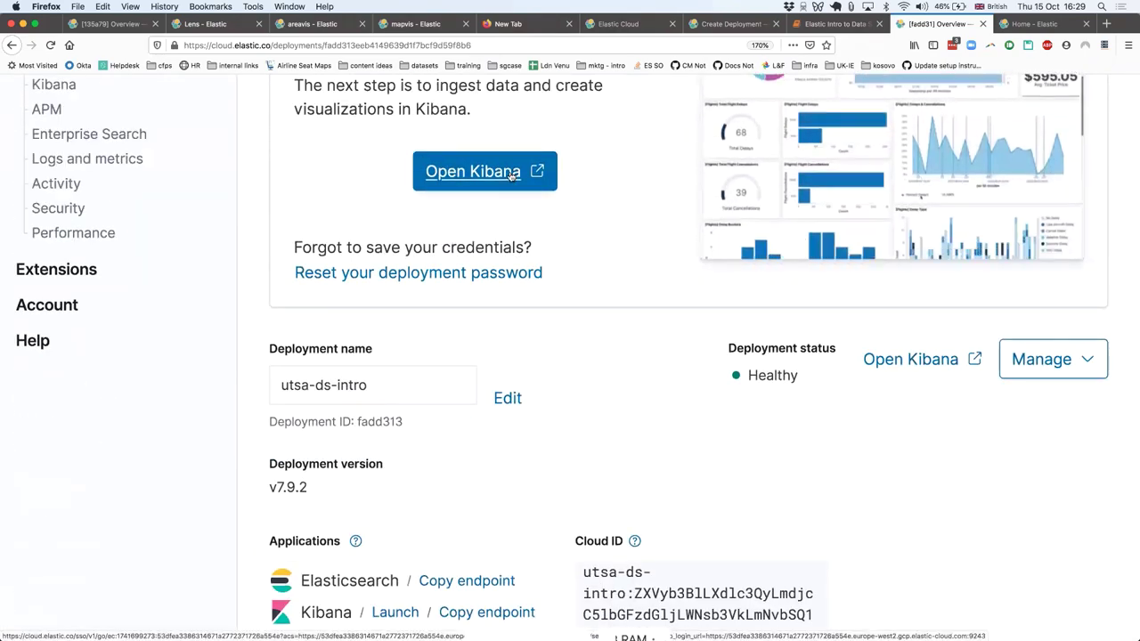
{"action": "scroll", "coordinate": [740, 117], "scroll_direction": "up", "scroll_amount": 4}
Step: Switch to Kibana, choose to explore without sample data, open the index patterns page through Discover and dismiss its introduction
{"action": "left_click", "coordinate": [1017, 24]}
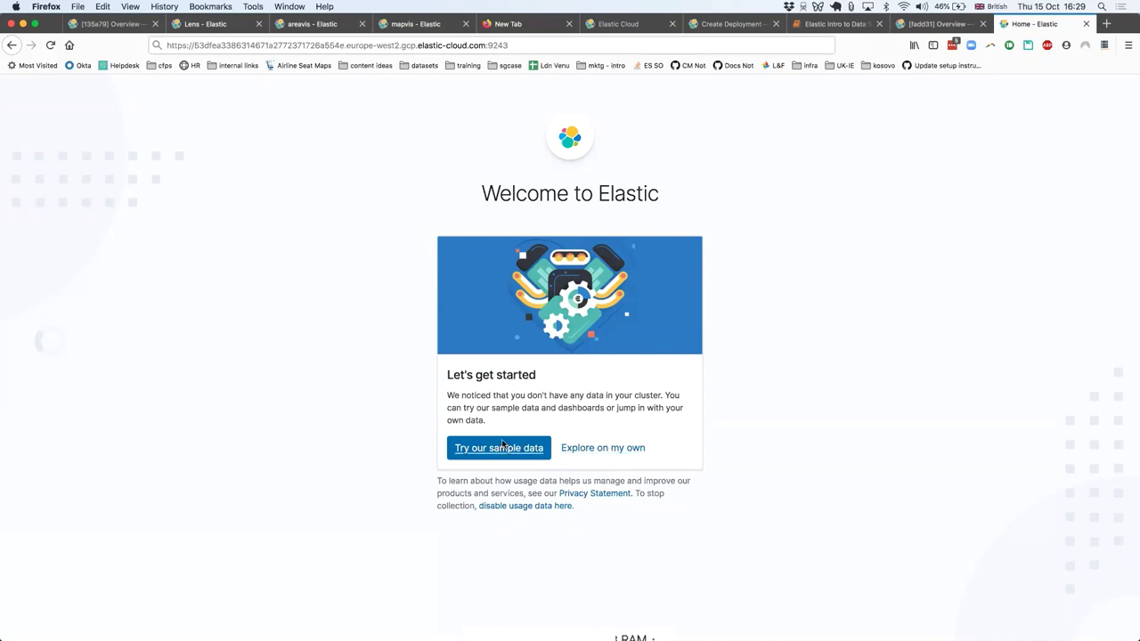
{"action": "left_click", "coordinate": [590, 449]}
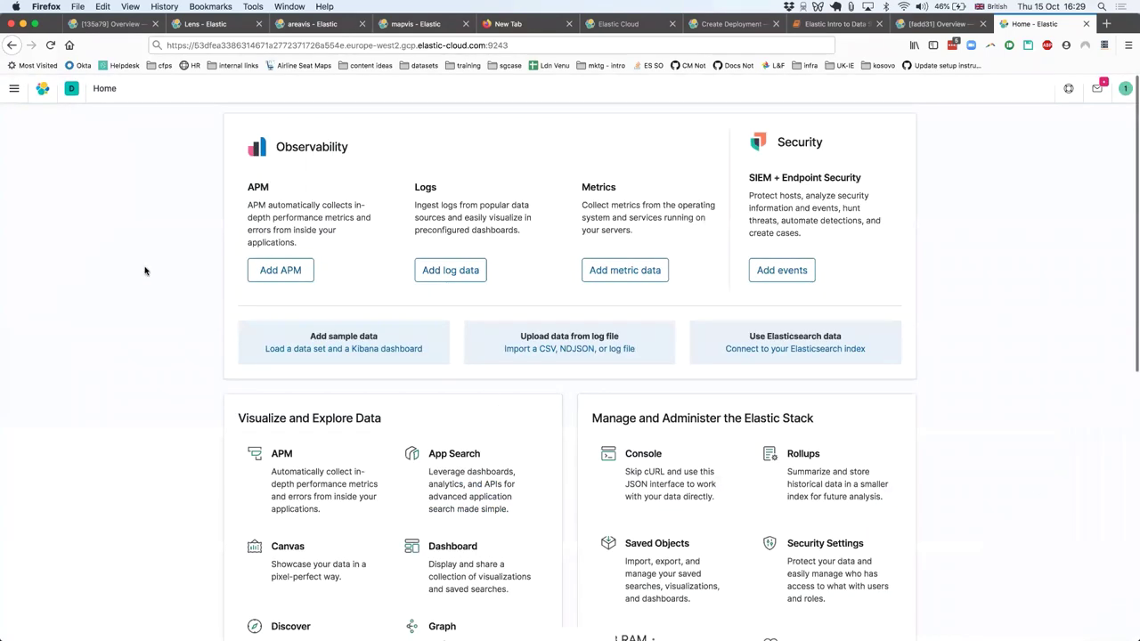
{"action": "left_click", "coordinate": [15, 88]}
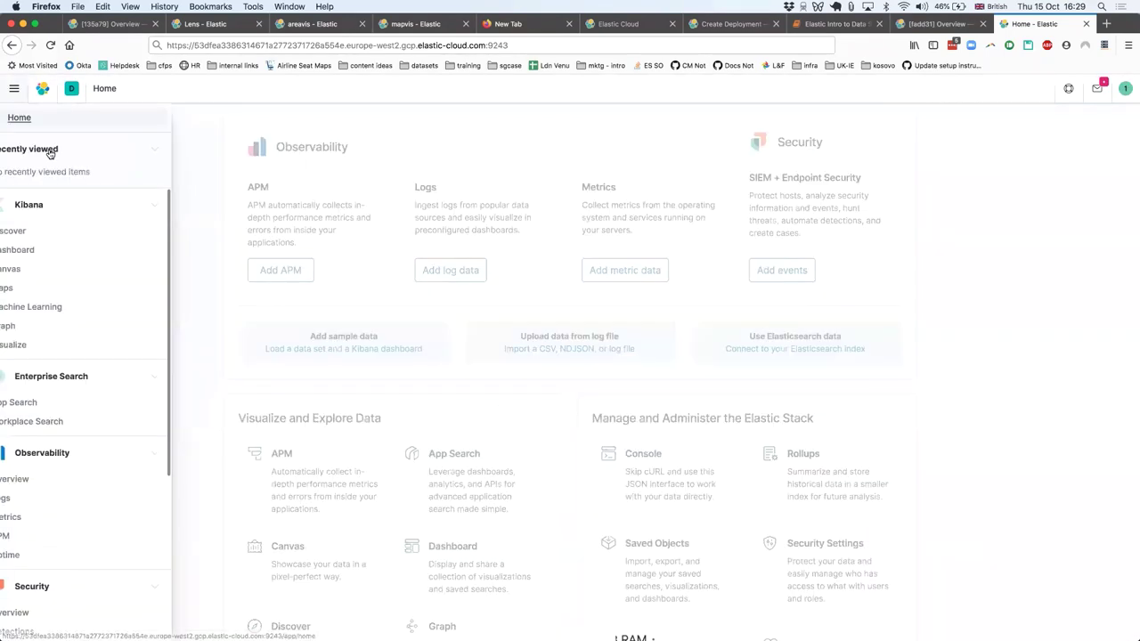
{"action": "left_click", "coordinate": [33, 236]}
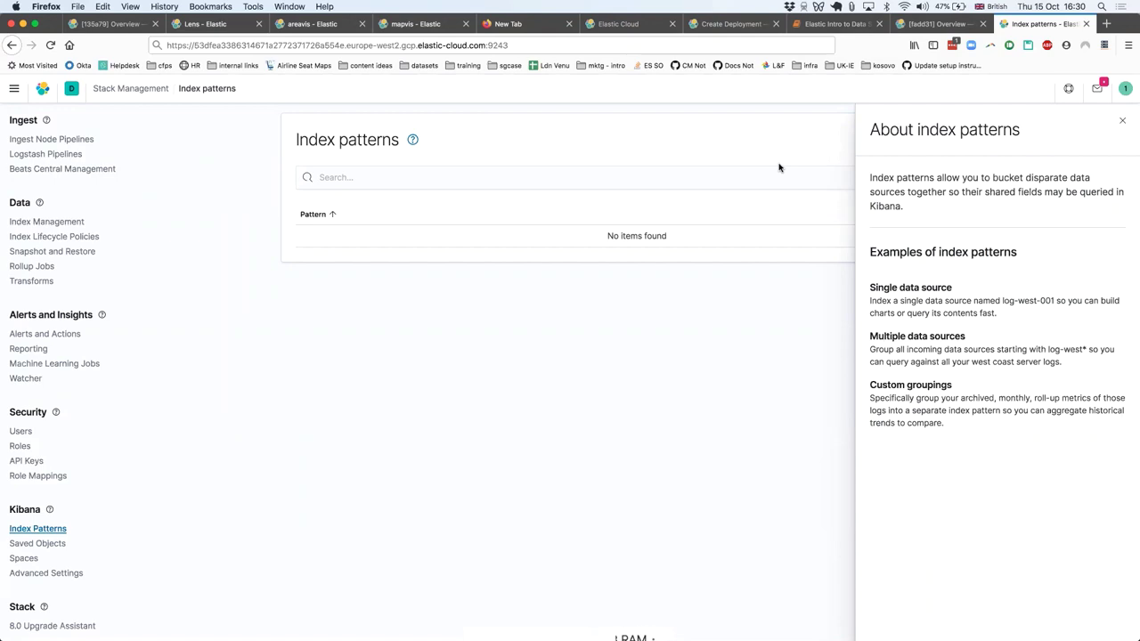
{"action": "left_click", "coordinate": [1122, 120]}
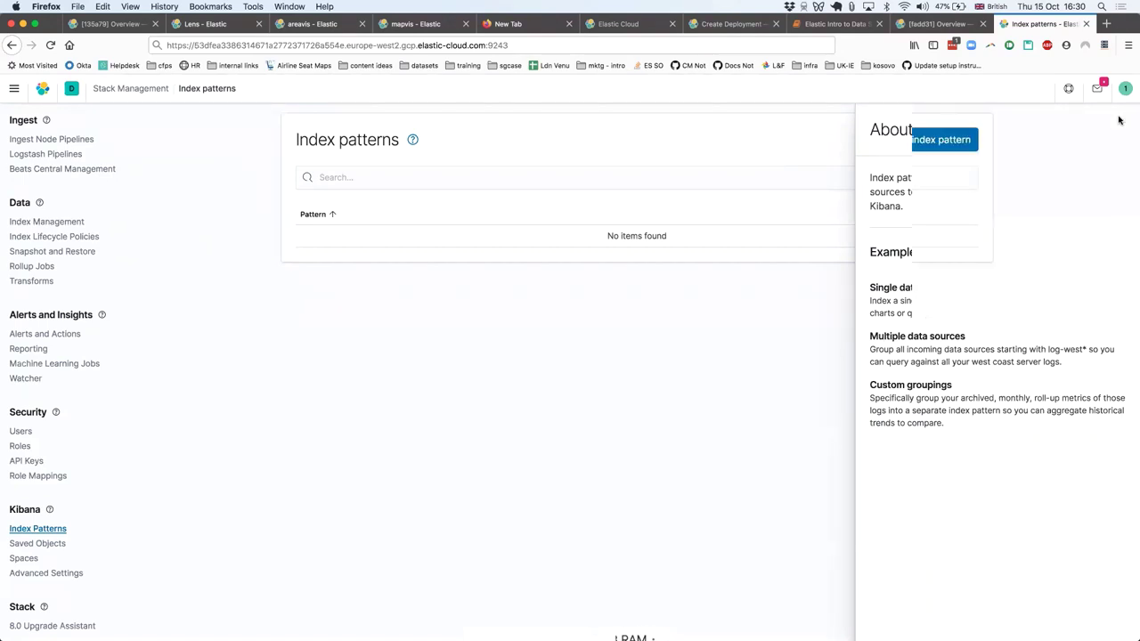
Step: Start creating an index pattern in Kibana and check repeatedly for new Elasticsearch data
{"action": "left_click", "coordinate": [889, 139]}
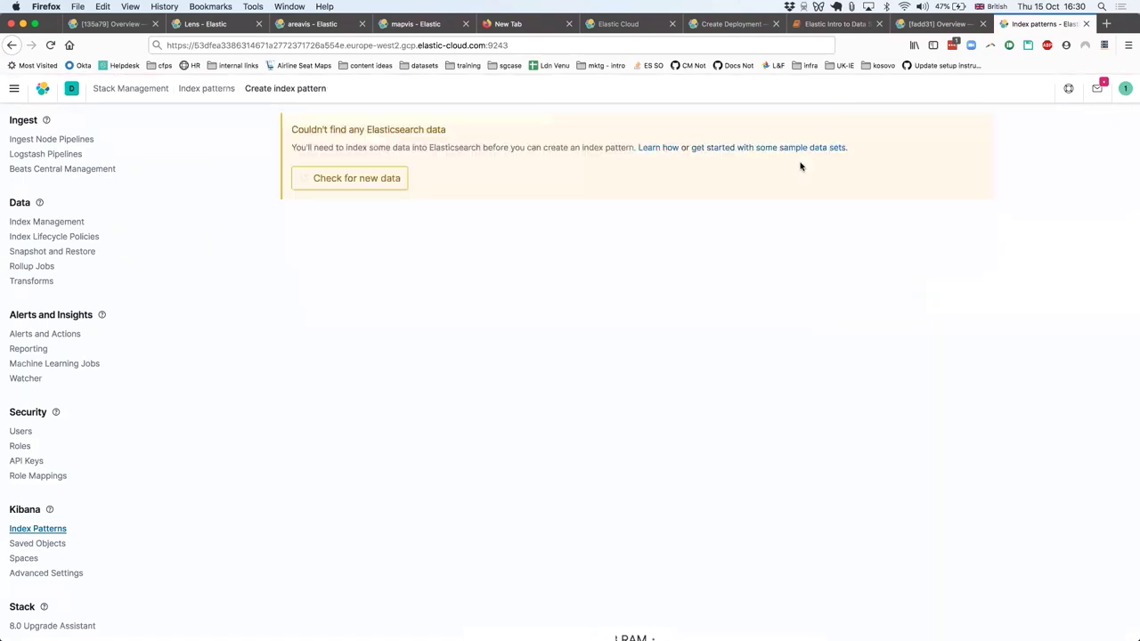
{"action": "left_click", "coordinate": [369, 182]}
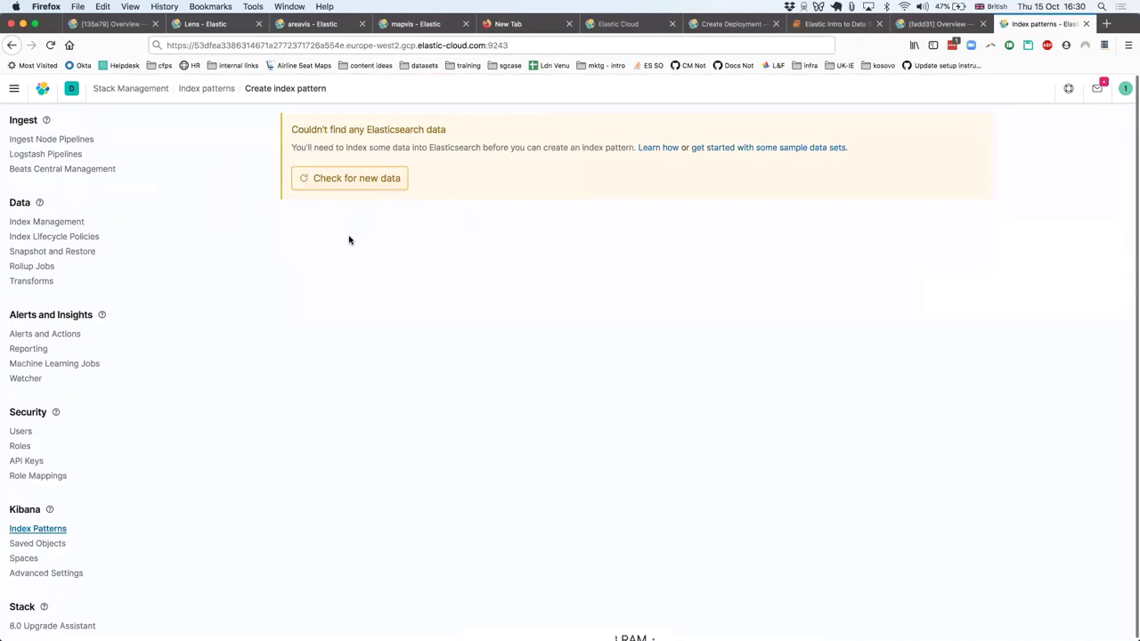
{"action": "left_click", "coordinate": [357, 183]}
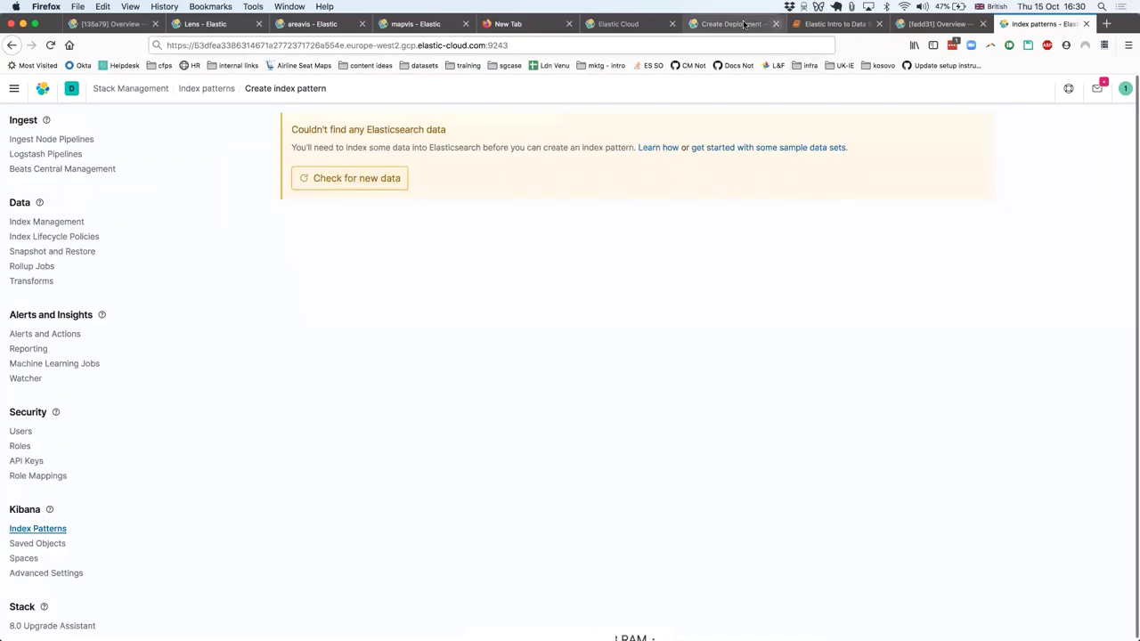
{"action": "left_click", "coordinate": [367, 178]}
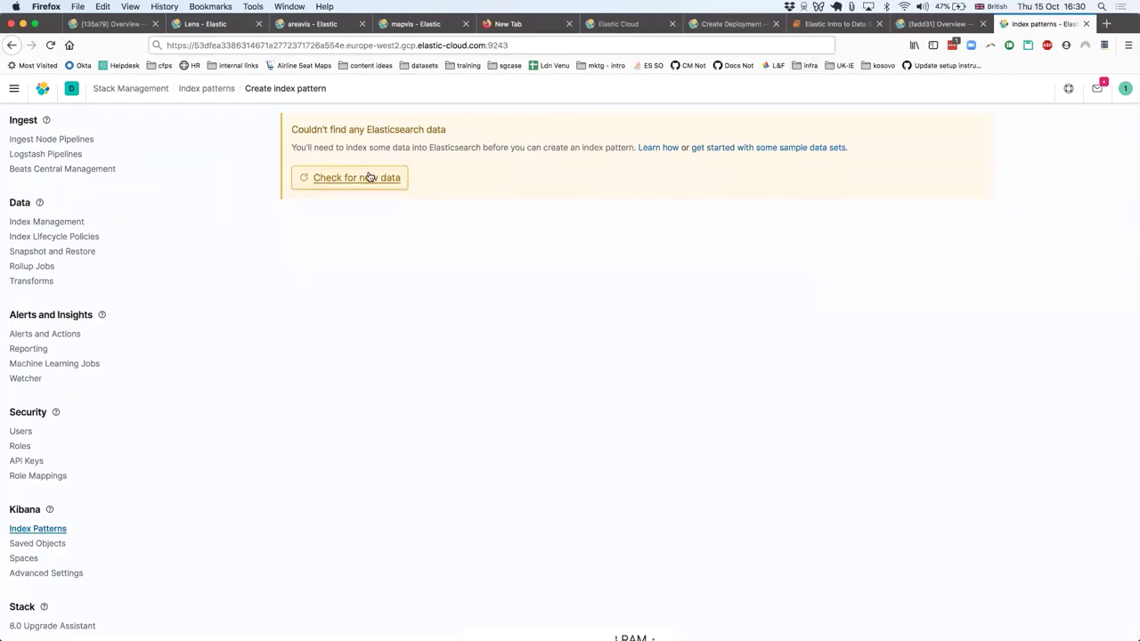
Step: Back in the notebook, add a cell above the Elasticsearch client definition containing os.environ['ELASTIC_CLOUD_ES_ENDPOINT'] and run it
{"action": "left_click", "coordinate": [825, 25]}
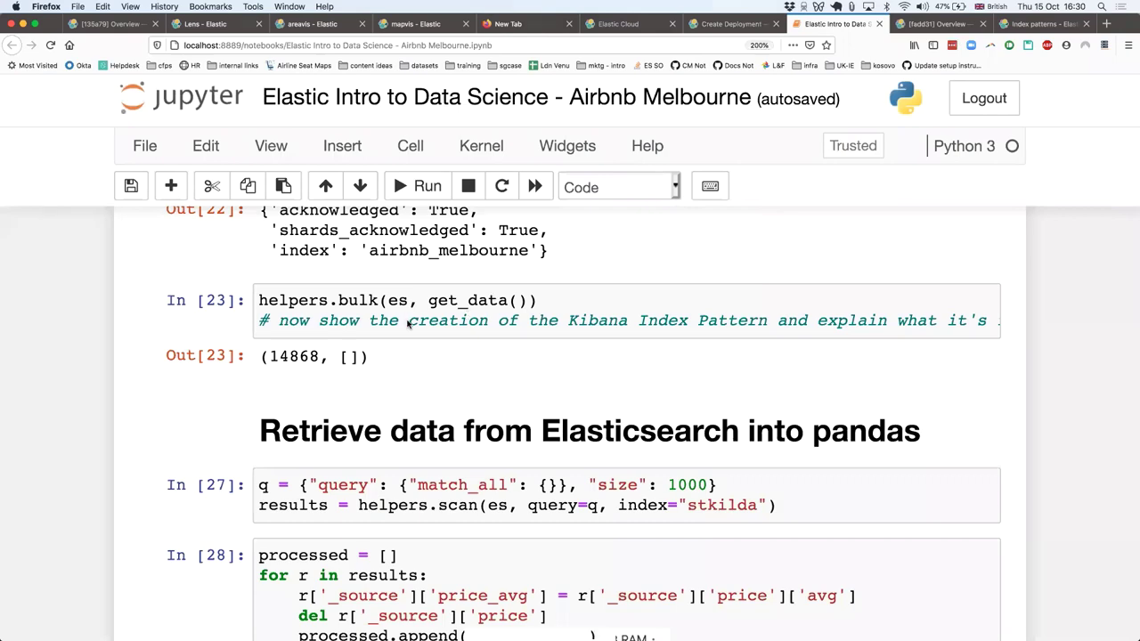
{"action": "scroll", "coordinate": [408, 325], "scroll_direction": "up", "scroll_amount": 10}
{"action": "left_click", "coordinate": [409, 414]}
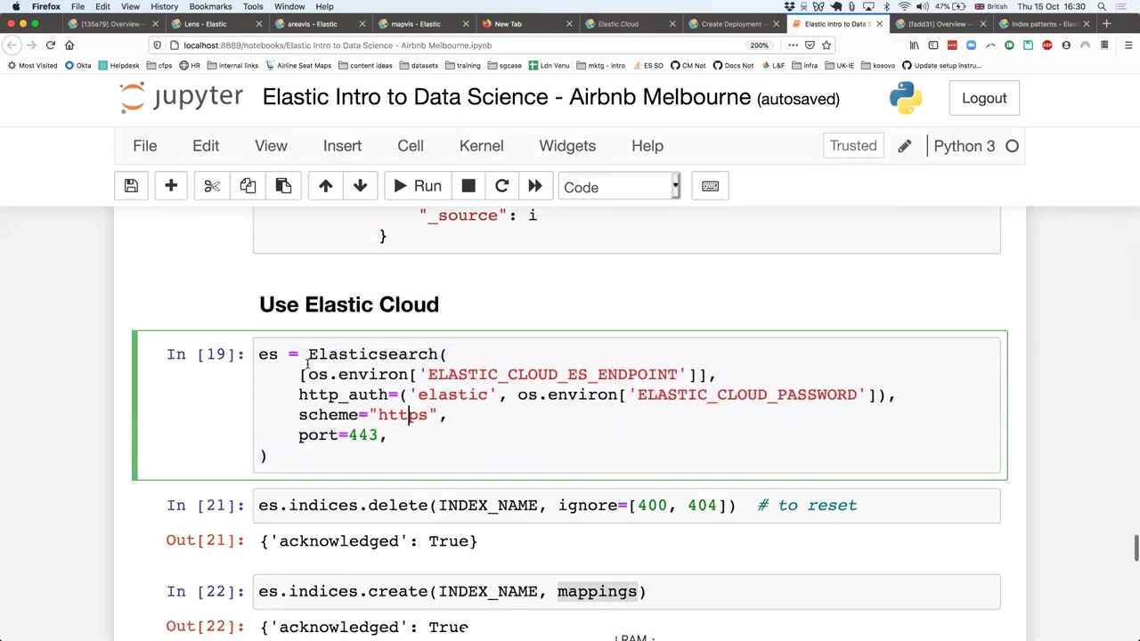
{"action": "left_click_drag", "start_coordinate": [308, 374], "coordinate": [701, 374]}
{"action": "key", "text": "super+c"}
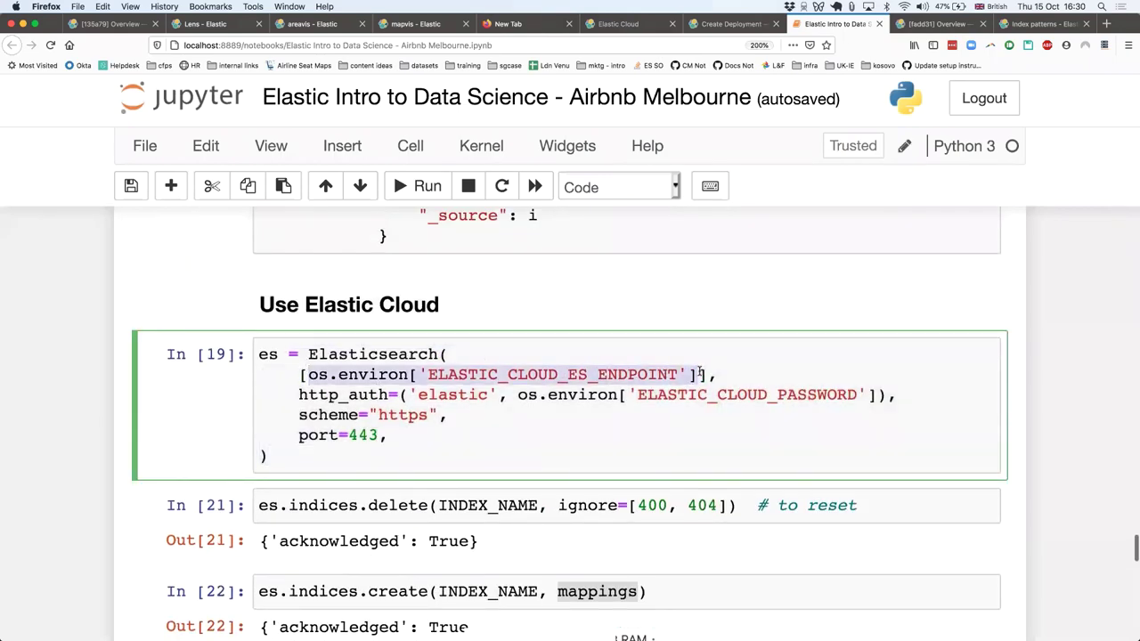
{"action": "left_click", "coordinate": [186, 383]}
{"action": "key", "text": "a"}
{"action": "left_click", "coordinate": [323, 347]}
{"action": "key", "text": "super+v"}
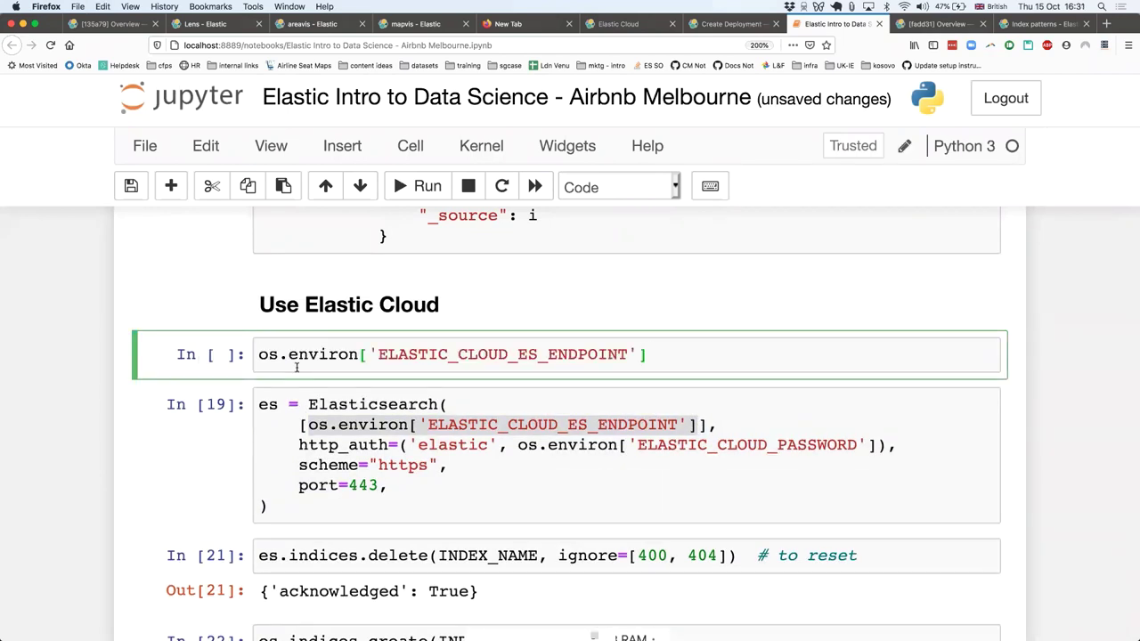
{"action": "key", "text": "shift+Return"}
{"action": "left_click", "coordinate": [332, 396]}
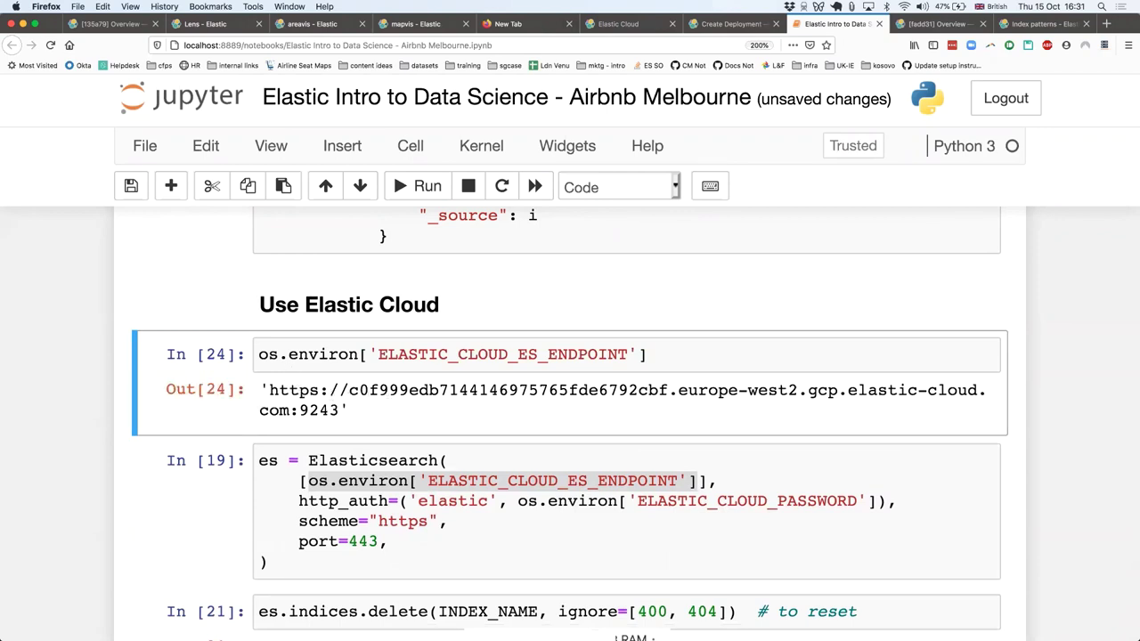
Step: Switch to iTerm2 and shut down the running Jupyter notebook server, confirming the shutdown with y
{"action": "key", "text": "super+Tab"}
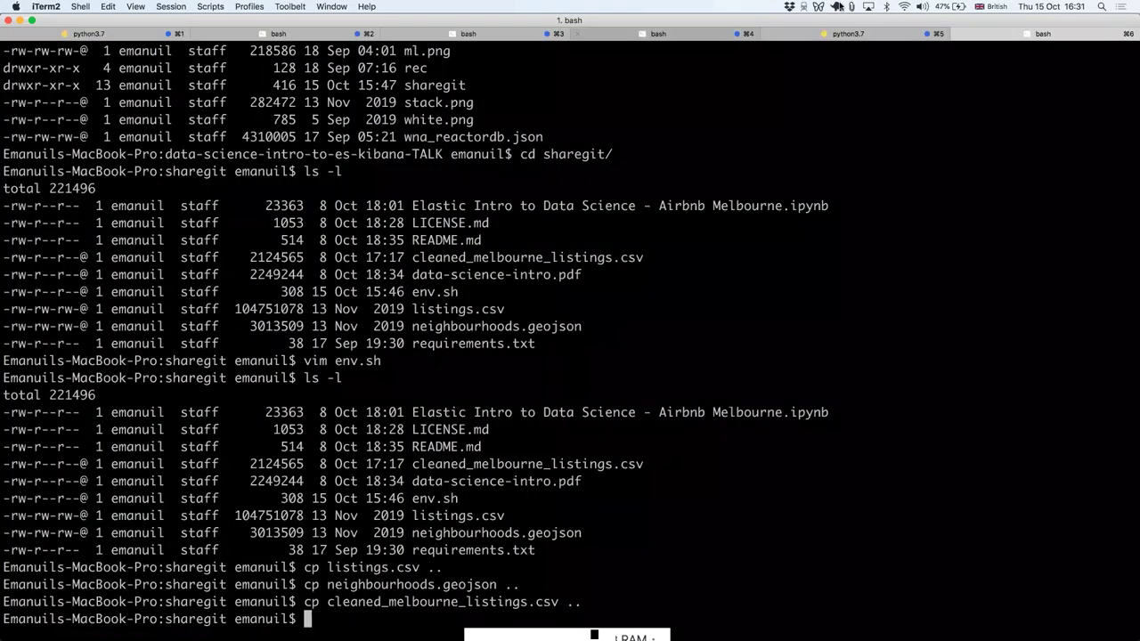
{"action": "key", "text": "super+5"}
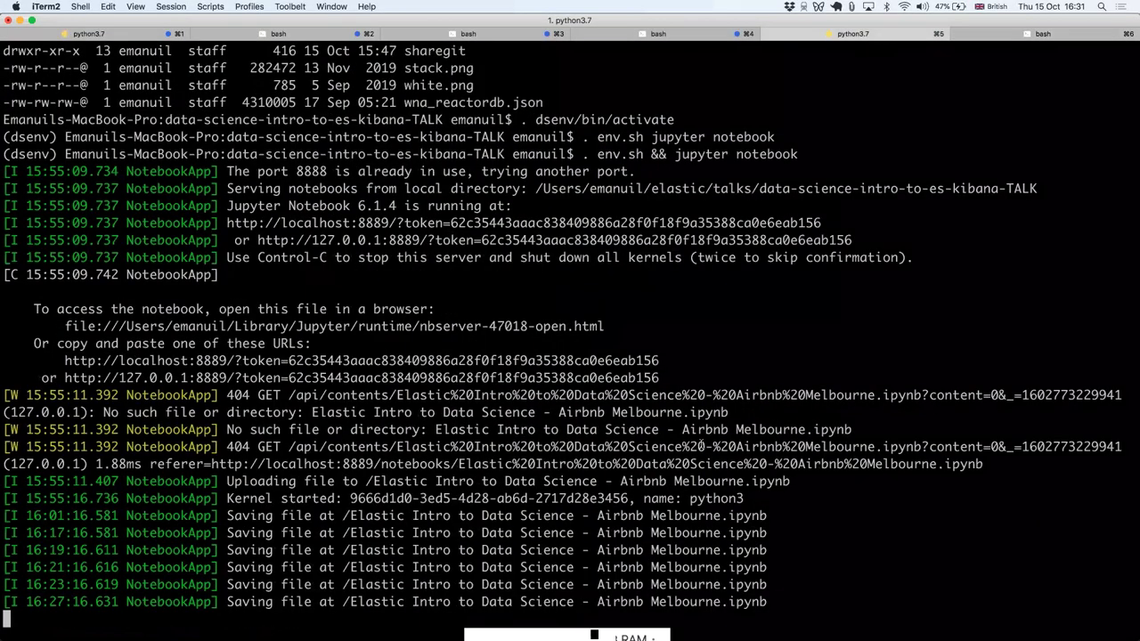
{"action": "key", "text": "ctrl+c"}
{"action": "type", "text": "y"}
{"action": "key", "text": "Return"}
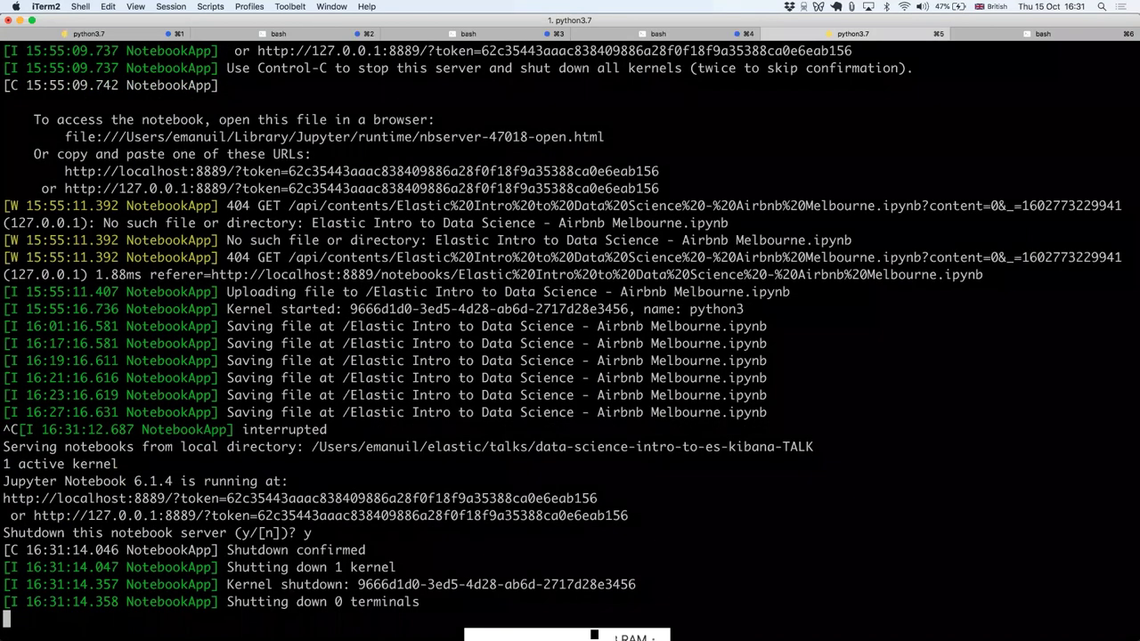
Step: Change the terminal's working directory to sharegit/
{"action": "type", "text": "cd sha"}
{"action": "key", "text": "Tab"}
{"action": "key", "text": "Return"}
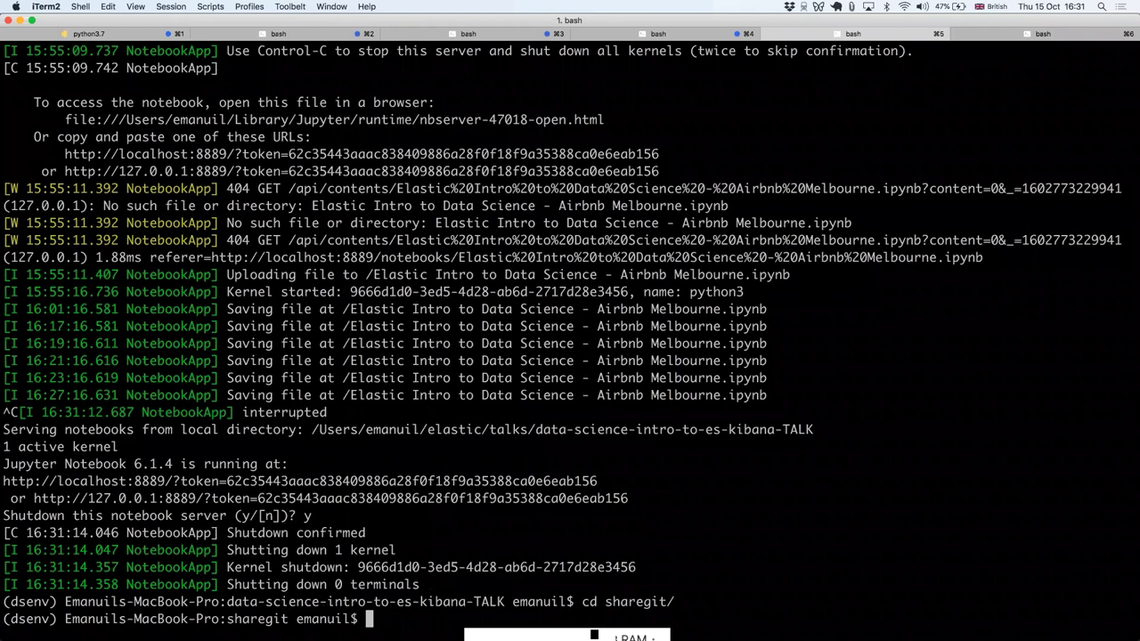
Step: Open env.sh in vim to check the exported Elastic Cloud endpoint variables, and quit without changing the file
{"action": "key", "text": "Up"}
{"action": "key", "text": "Up"}
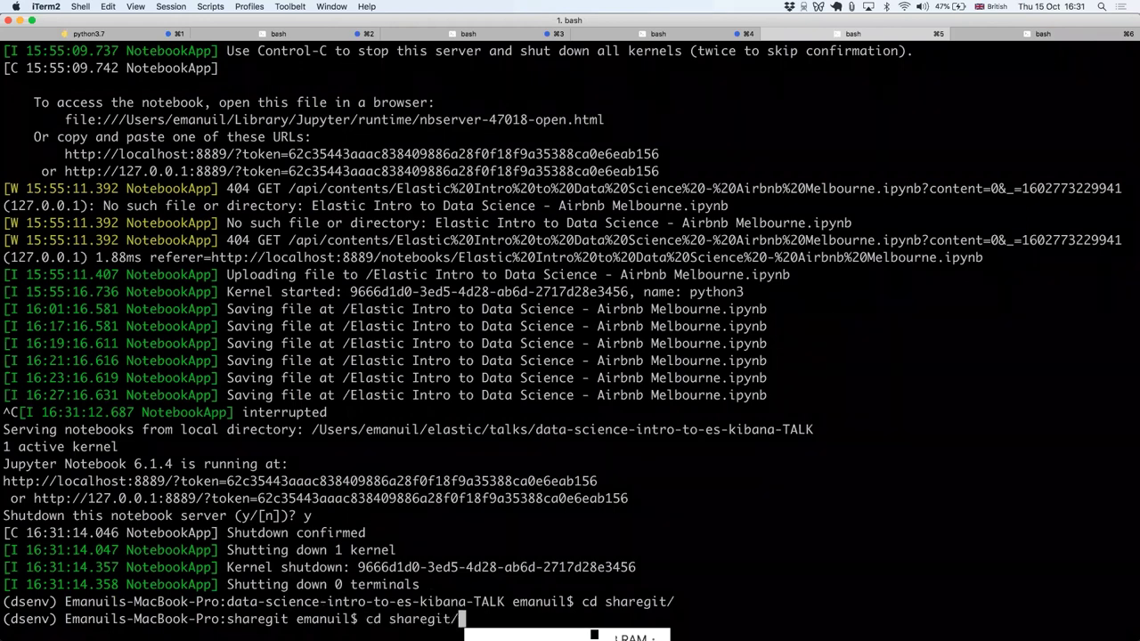
{"action": "key", "text": "ctrl+u"}
{"action": "type", "text": "vim en"}
{"action": "key", "text": "Tab"}
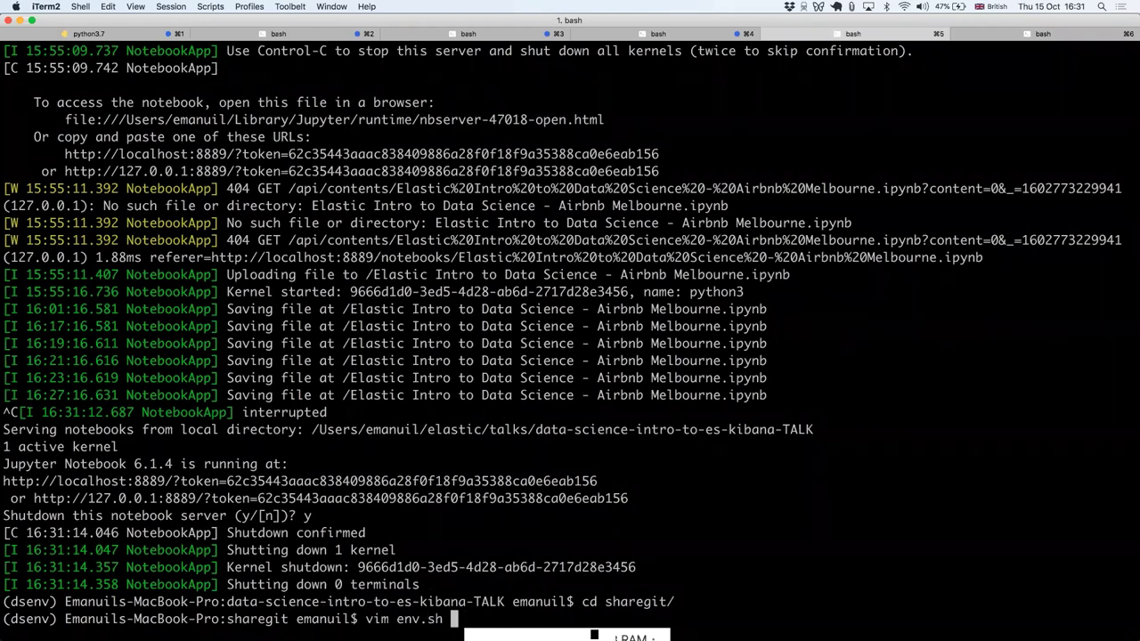
{"action": "key", "text": "Return"}
{"action": "key", "text": "Down"}
{"action": "key", "text": "Down"}
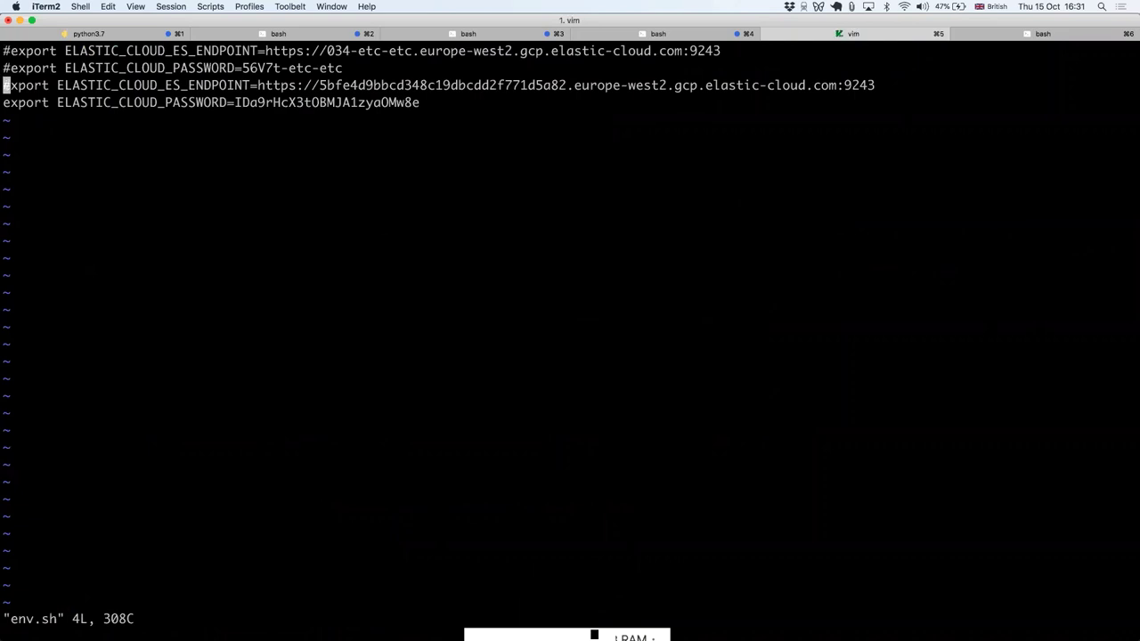
{"action": "type", "text": ":q"}
{"action": "key", "text": "Return"}
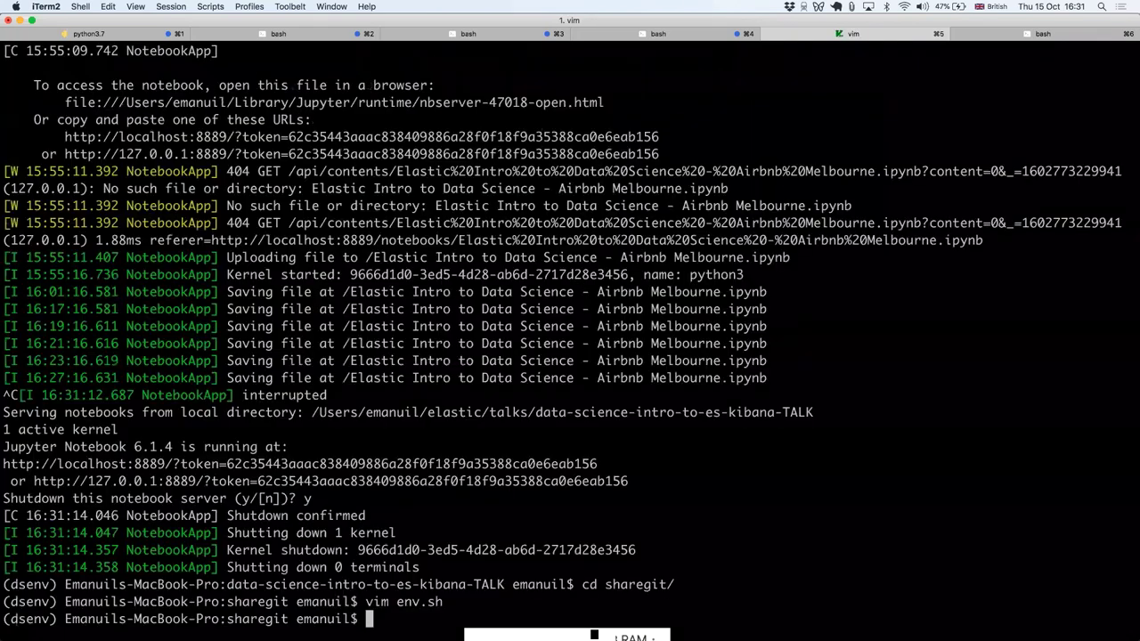
Step: Load the environment variables from env.sh and start the notebook server with ". env.sh && jupyter notebook"
{"action": "key", "text": "Up"}
{"action": "key", "text": "Up"}
{"action": "key", "text": "Up"}
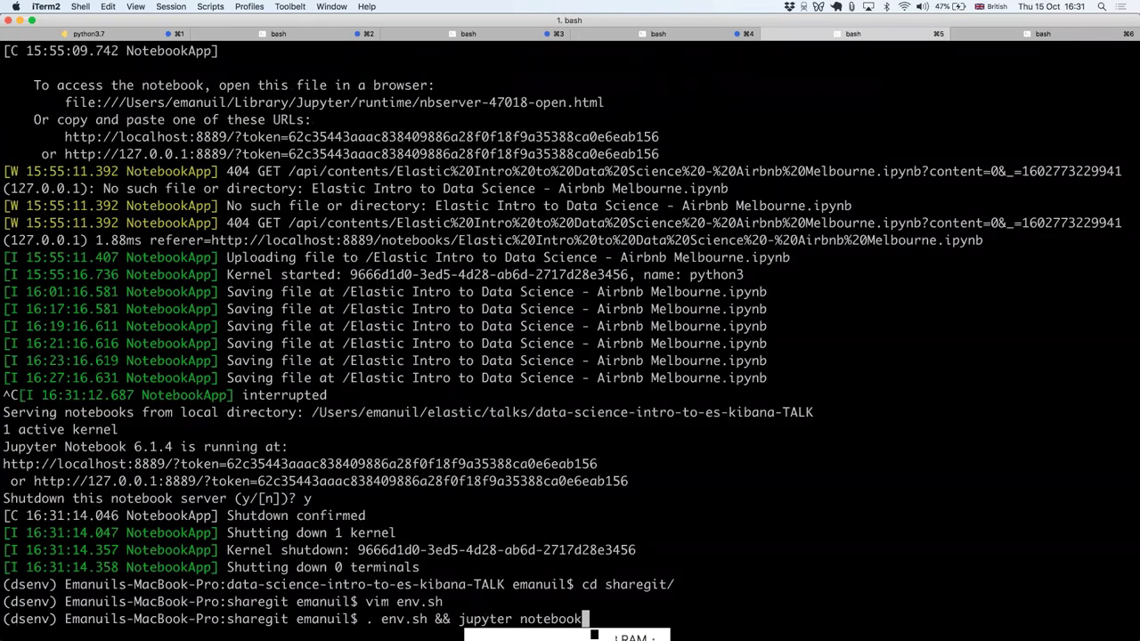
{"action": "key", "text": "Return"}
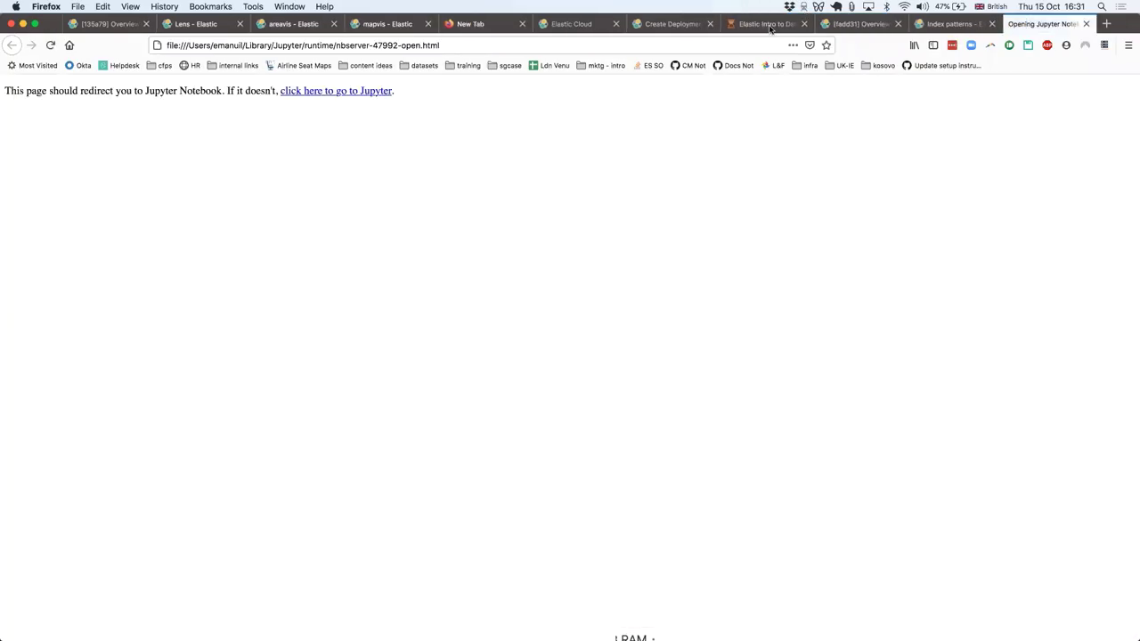
Step: Close the disconnected notebook page, reopen Elastic Intro to Data Science - Airbnb Melbourne.ipynb from the Jupyter home page, and close the home page
{"action": "left_click", "coordinate": [791, 32]}
{"action": "key", "text": "super+r"}
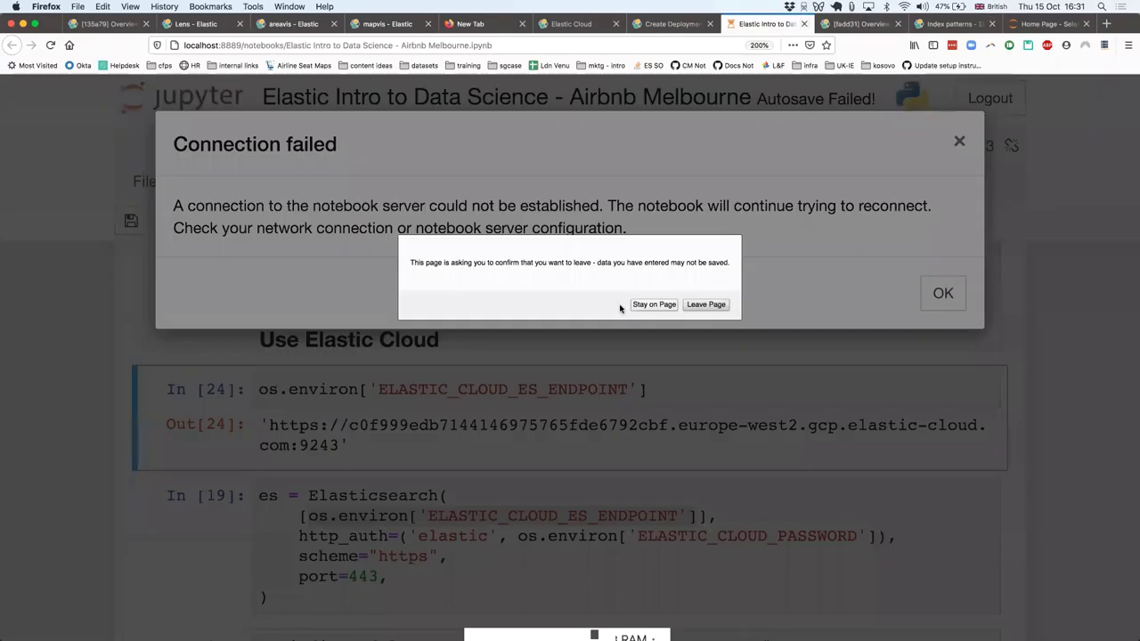
{"action": "left_click", "coordinate": [687, 305]}
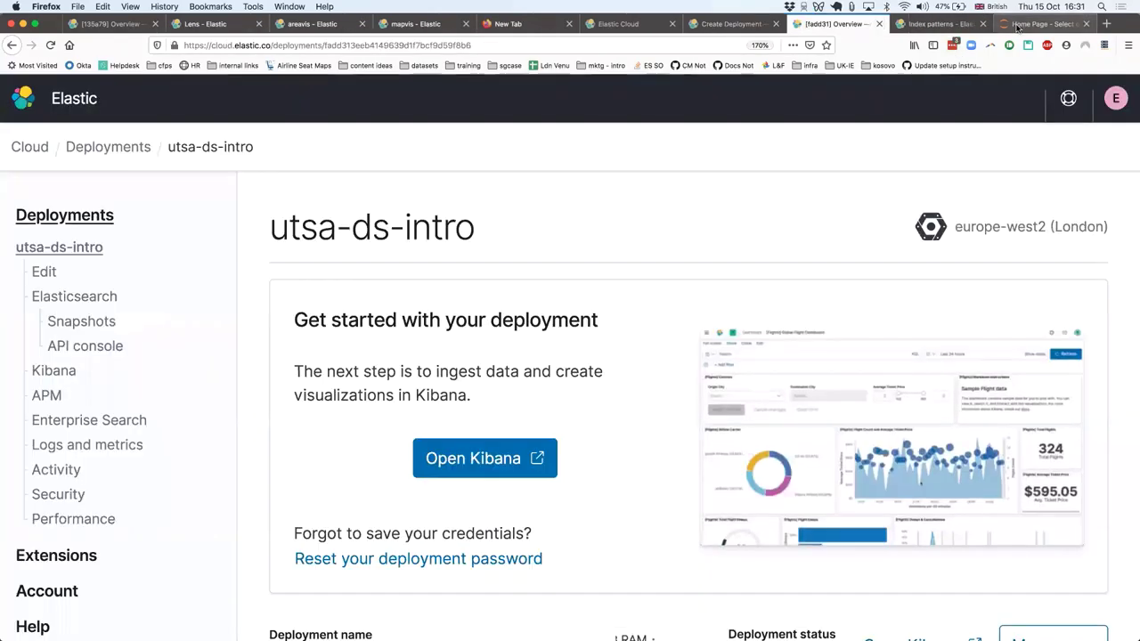
{"action": "key", "text": "super+9"}
{"action": "left_click", "coordinate": [457, 309]}
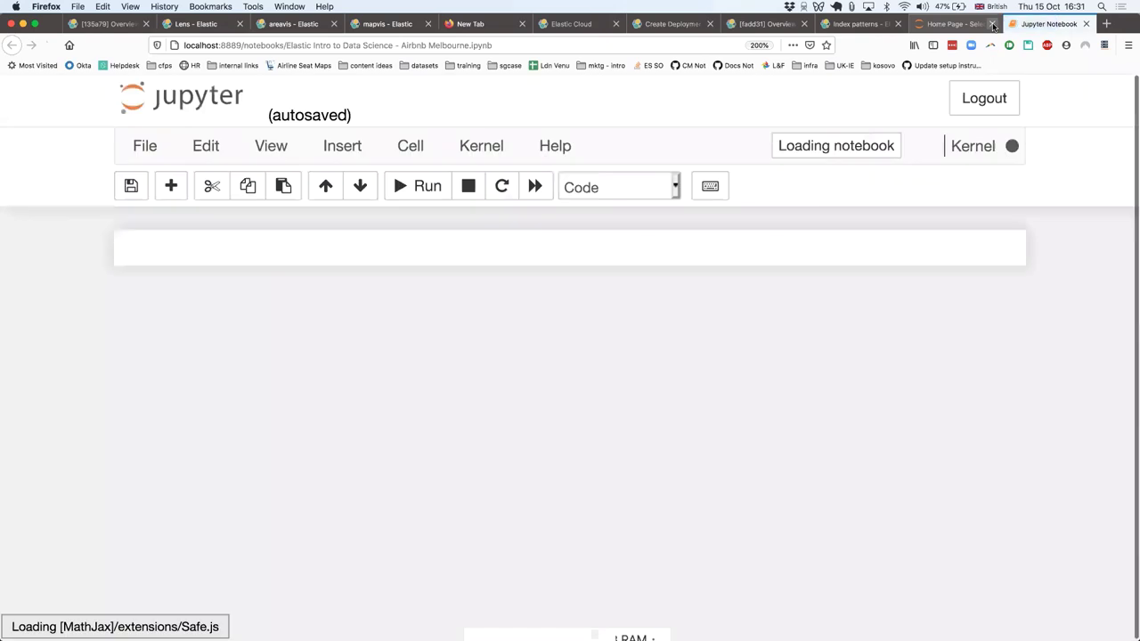
{"action": "left_click", "coordinate": [989, 25]}
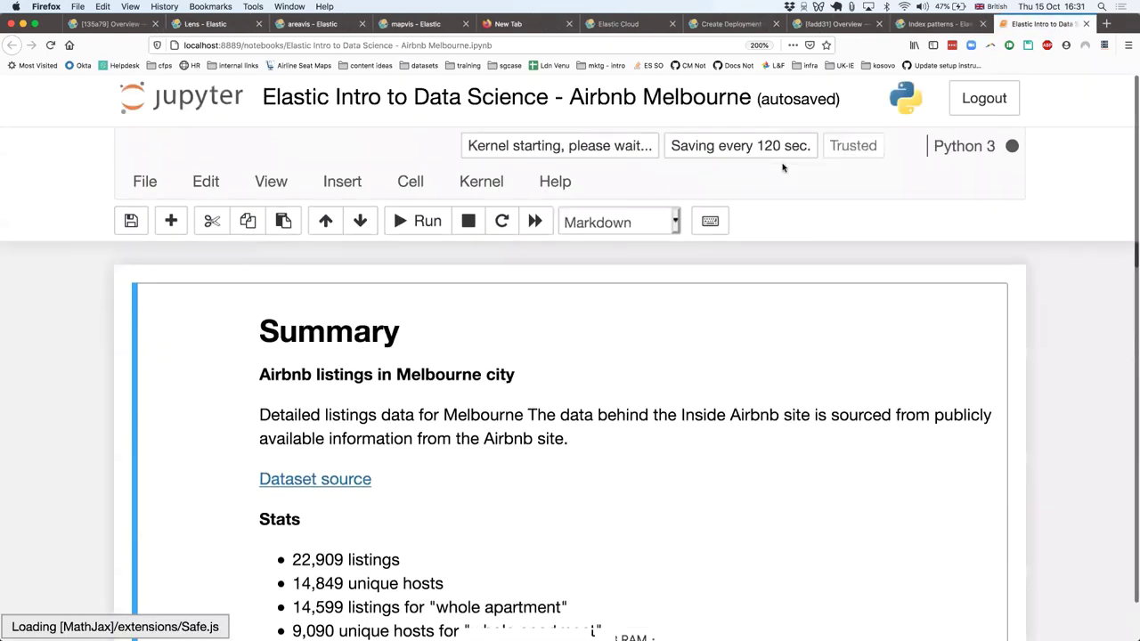
Step: Run the import cell and the cell that reads listings.csv into df
{"action": "scroll", "coordinate": [423, 405], "scroll_direction": "down", "scroll_amount": 10}
{"action": "left_click", "coordinate": [403, 514]}
{"action": "scroll", "coordinate": [594, 633], "scroll_direction": "down", "scroll_amount": 2}
{"action": "key", "text": "shift+Return"}
{"action": "scroll", "coordinate": [594, 634], "scroll_direction": "down", "scroll_amount": 2}
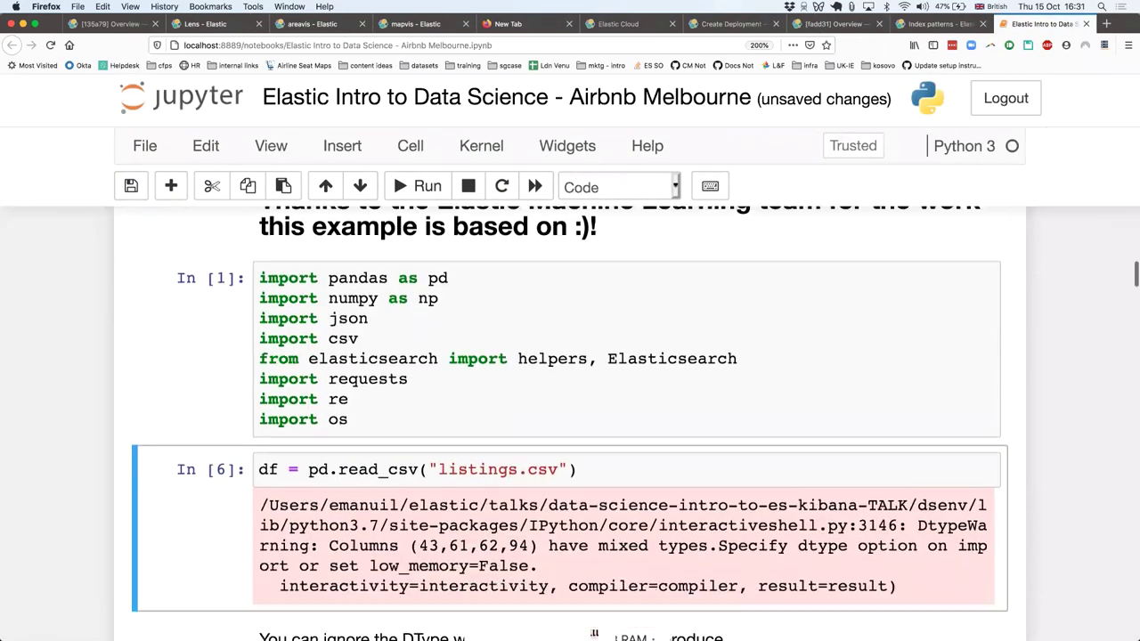
{"action": "key", "text": "shift+Return"}
{"action": "scroll", "coordinate": [415, 577], "scroll_direction": "down", "scroll_amount": 2}
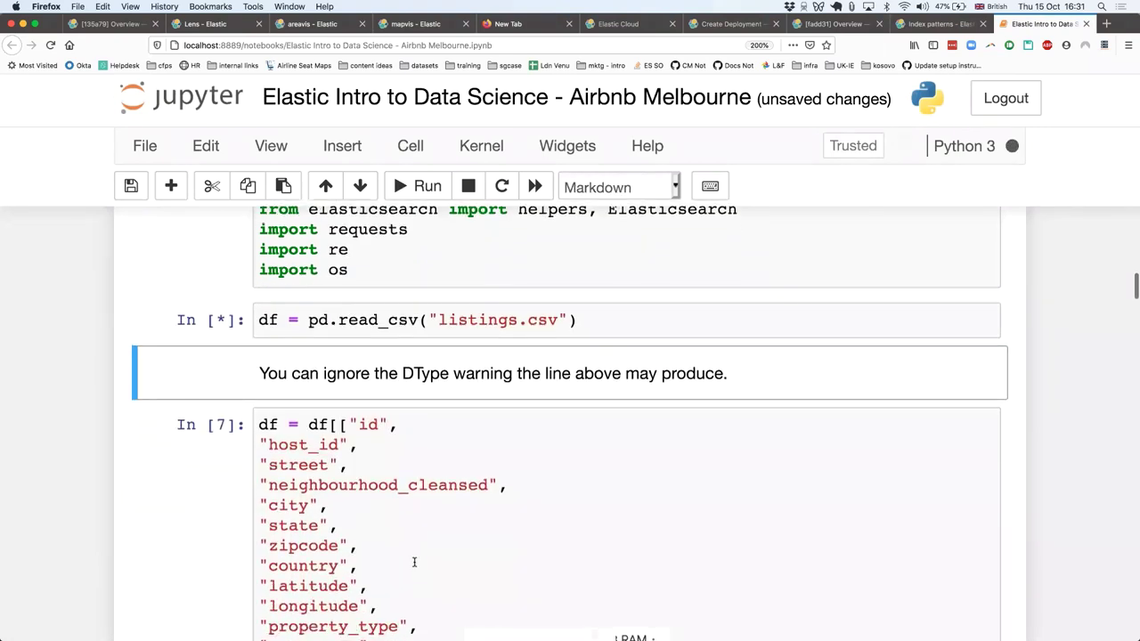
Step: Run the cell that reduces df to the chosen columns and the df.head() preview cell
{"action": "scroll", "coordinate": [402, 481], "scroll_direction": "down", "scroll_amount": 3}
{"action": "left_click", "coordinate": [402, 476]}
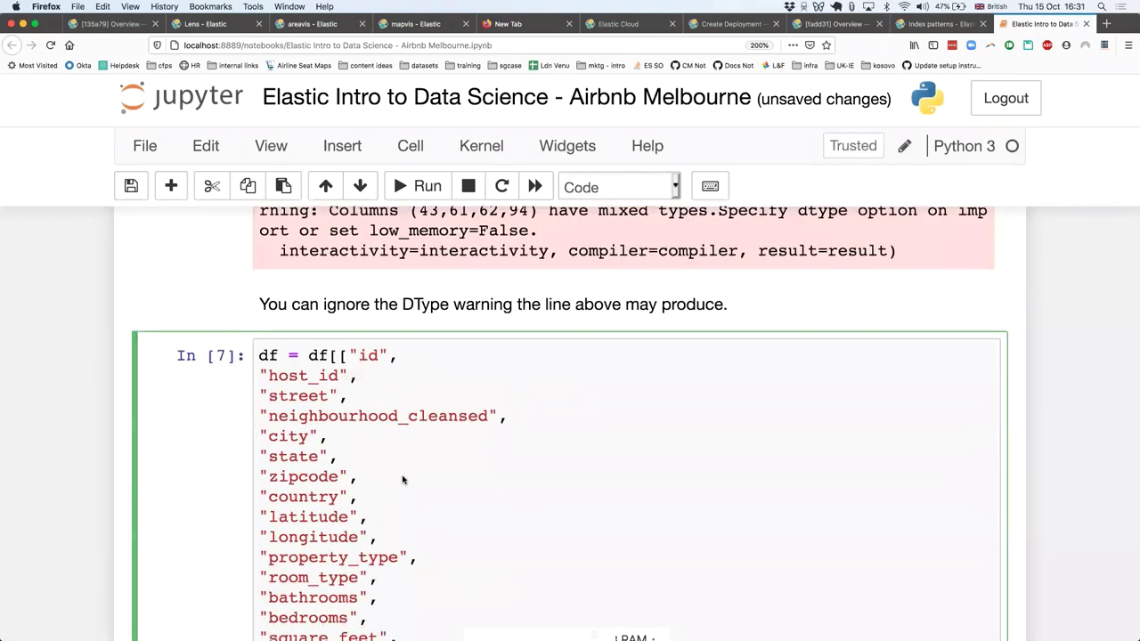
{"action": "key", "text": "shift+Return"}
{"action": "scroll", "coordinate": [396, 476], "scroll_direction": "down", "scroll_amount": 1}
{"action": "scroll", "coordinate": [402, 480], "scroll_direction": "up", "scroll_amount": 1}
{"action": "key", "text": "shift+Return"}
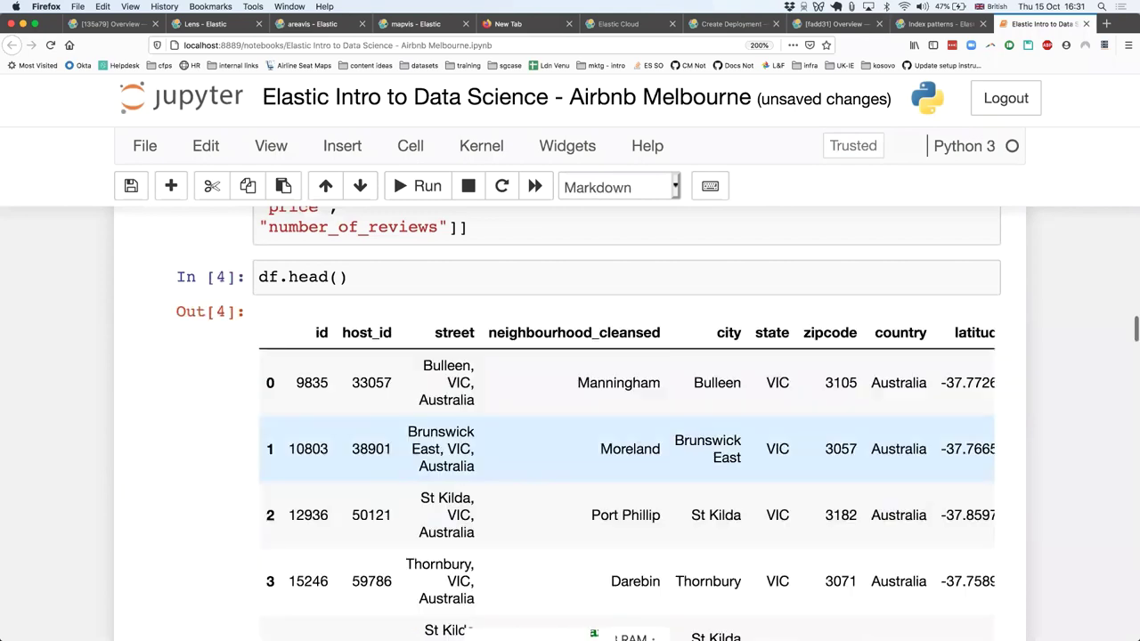
Step: Run the following cells through the price conversion to float and the Stats printout of listings and hosts
{"action": "scroll", "coordinate": [403, 481], "scroll_direction": "down", "scroll_amount": 1}
{"action": "scroll", "coordinate": [592, 534], "scroll_direction": "down", "scroll_amount": 5}
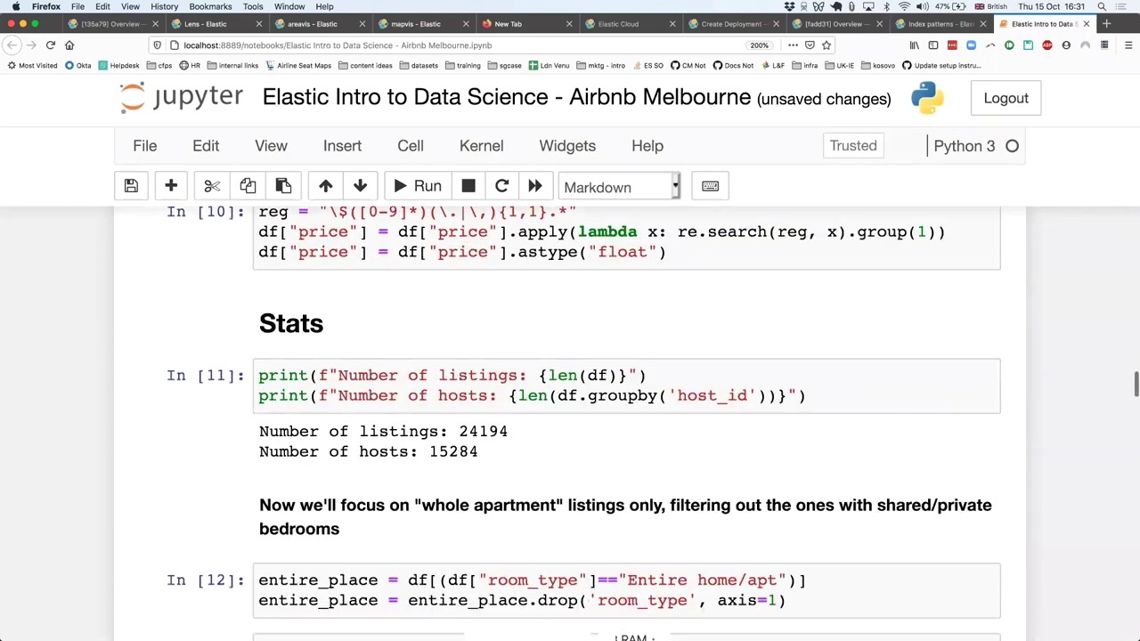
{"action": "scroll", "coordinate": [592, 535], "scroll_direction": "up", "scroll_amount": 2}
{"action": "key", "text": "shift+Return"}
{"action": "key", "text": "shift+Return"}
{"action": "key", "text": "shift+Return"}
{"action": "key", "text": "shift+Return"}
{"action": "key", "text": "shift+Return"}
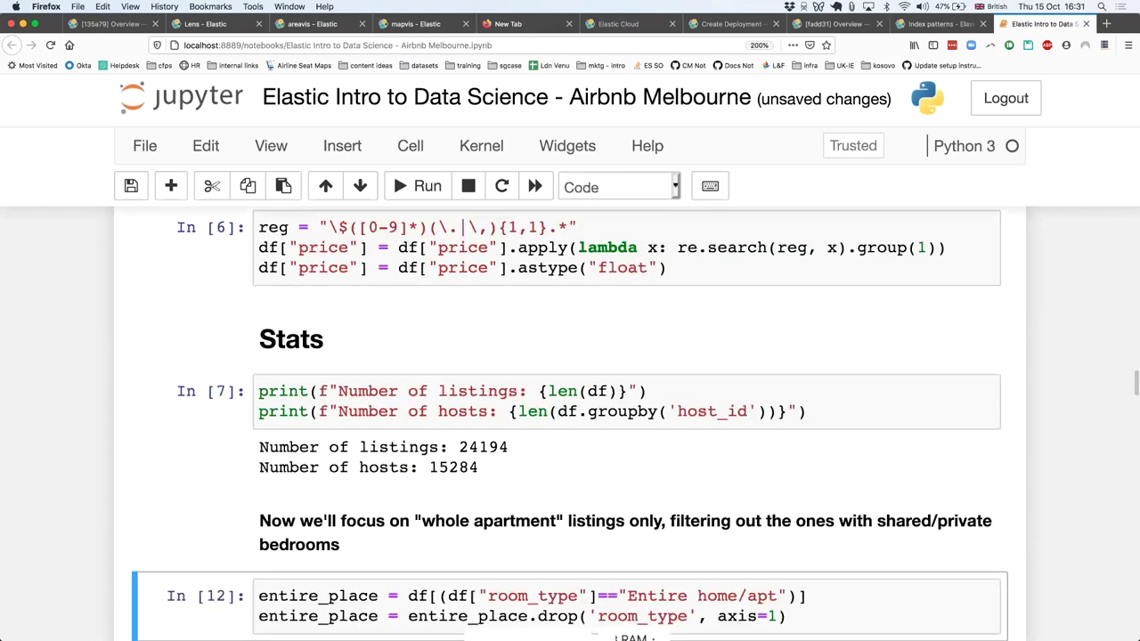
Step: Run the entire_place cells, from the "Entire home/apt" filter through the unique city, neighbourhood and street counts
{"action": "key", "text": "shift+Return"}
{"action": "key", "text": "shift+Return"}
{"action": "key", "text": "shift+Return"}
{"action": "key", "text": "shift+Return"}
{"action": "key", "text": "shift+Return"}
{"action": "key", "text": "shift+Return"}
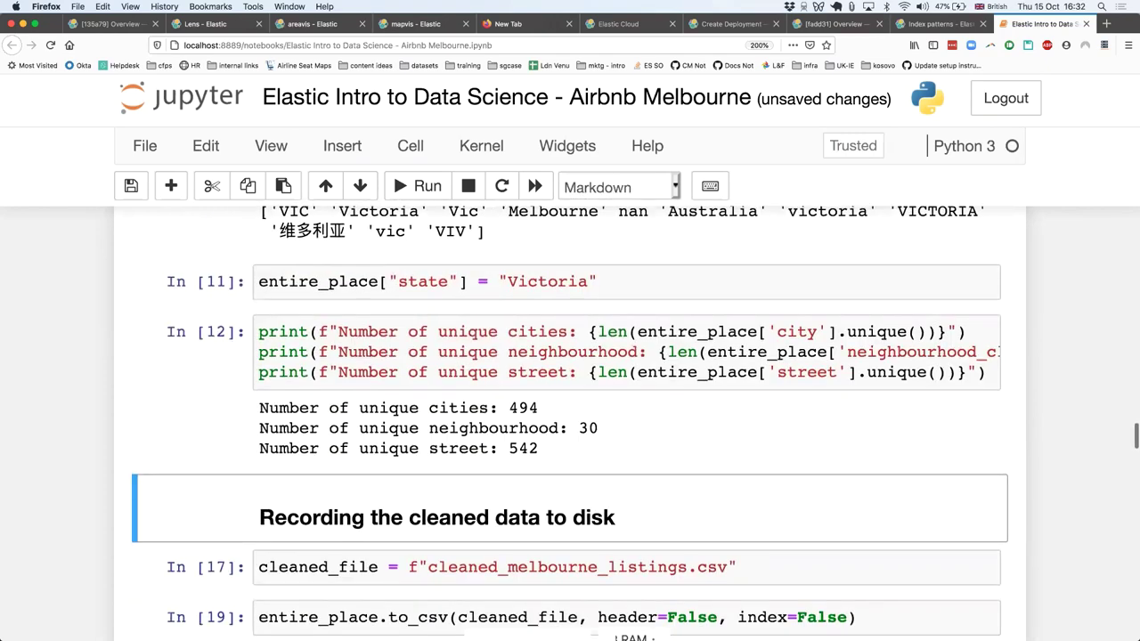
Step: Run the cells that write the cleaned data to cleaned_melbourne_listings.csv
{"action": "key", "text": "shift+Return"}
{"action": "key", "text": "shift+Return"}
{"action": "key", "text": "shift+Return"}
{"action": "key", "text": "shift+Return"}
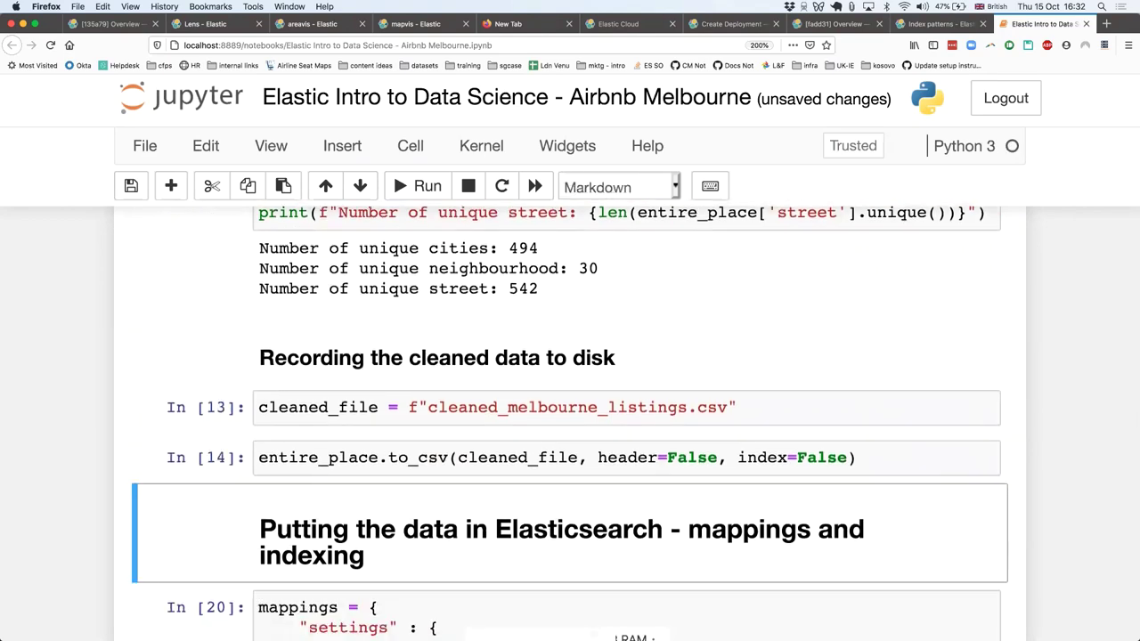
Step: Run the mappings, INDEX_NAME, get_data() and Elasticsearch client definition cells
{"action": "key", "text": "shift+Return"}
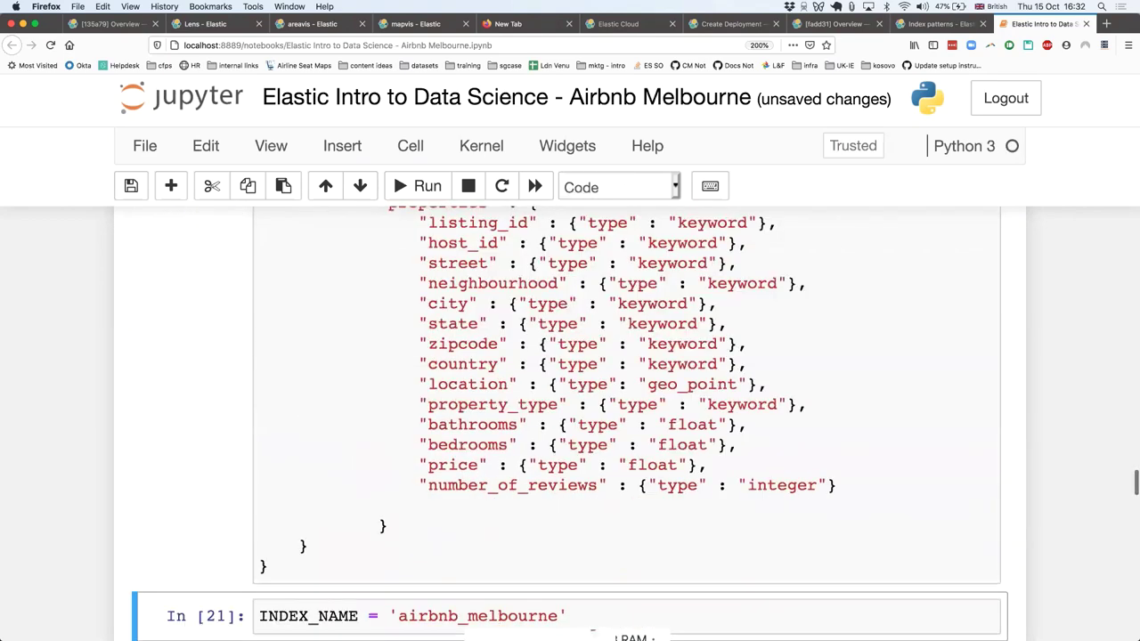
{"action": "key", "text": "shift+Return"}
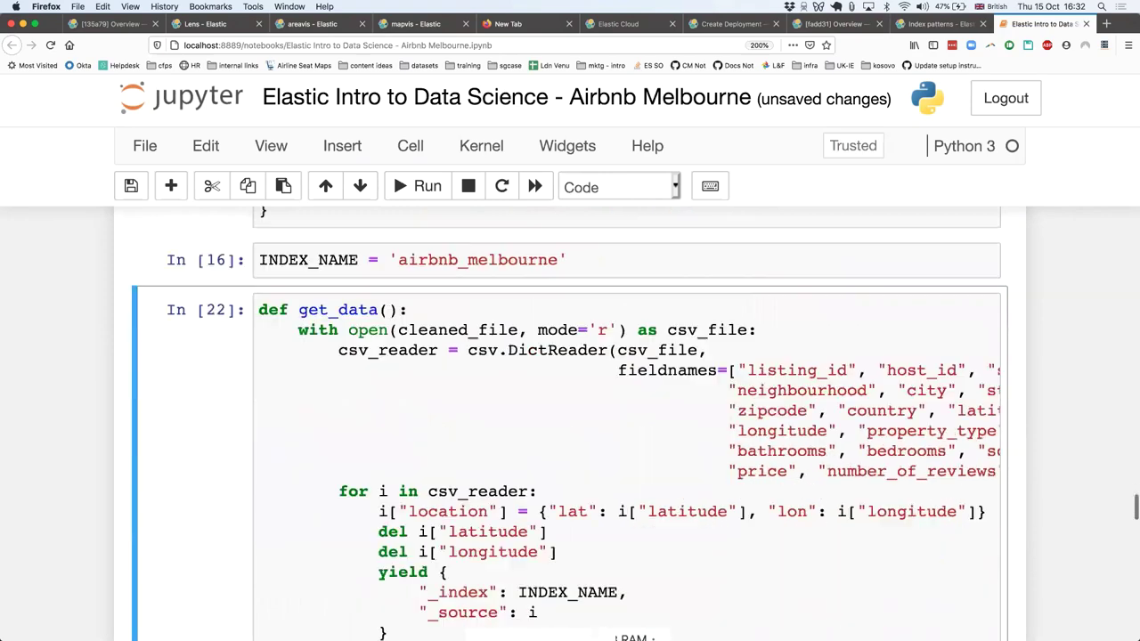
{"action": "key", "text": "shift+Return"}
{"action": "key", "text": "shift+Return"}
{"action": "key", "text": "shift+Return"}
Step: Check the endpoint by running os.environ['ELASTIC_CLOUD_ES_ENDPOINT'] in a temporary cell above the Elasticsearch client definition, and delete that cell
{"action": "left_click", "coordinate": [207, 446]}
{"action": "key", "text": "a"}
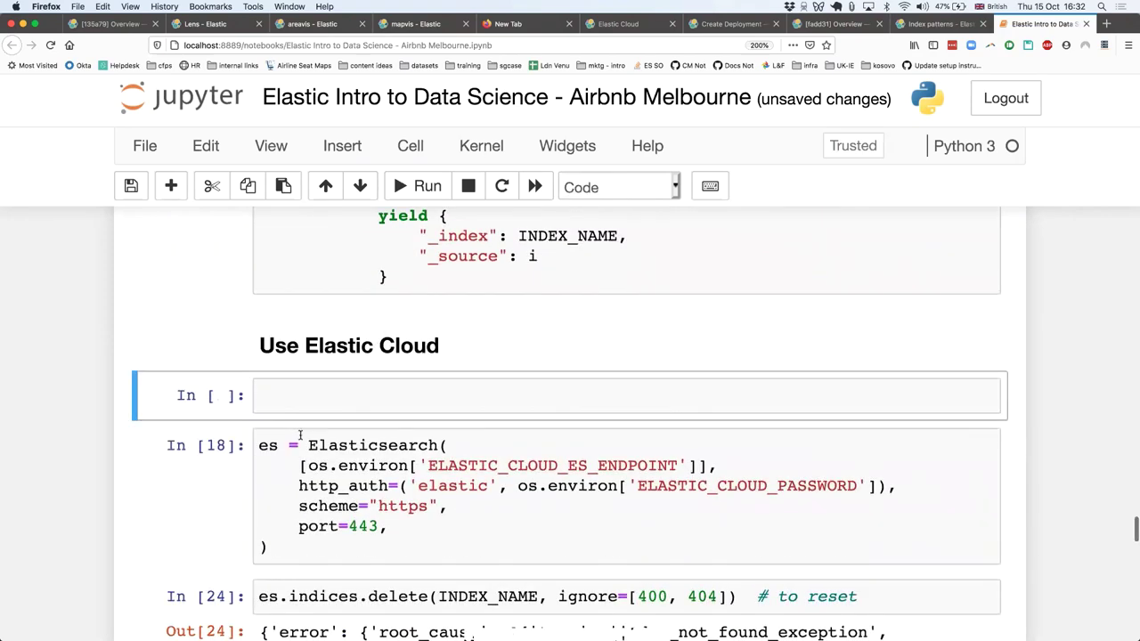
{"action": "left_click_drag", "start_coordinate": [310, 465], "coordinate": [686, 466]}
{"action": "left_click", "coordinate": [598, 399]}
{"action": "key", "text": "ctrl+v"}
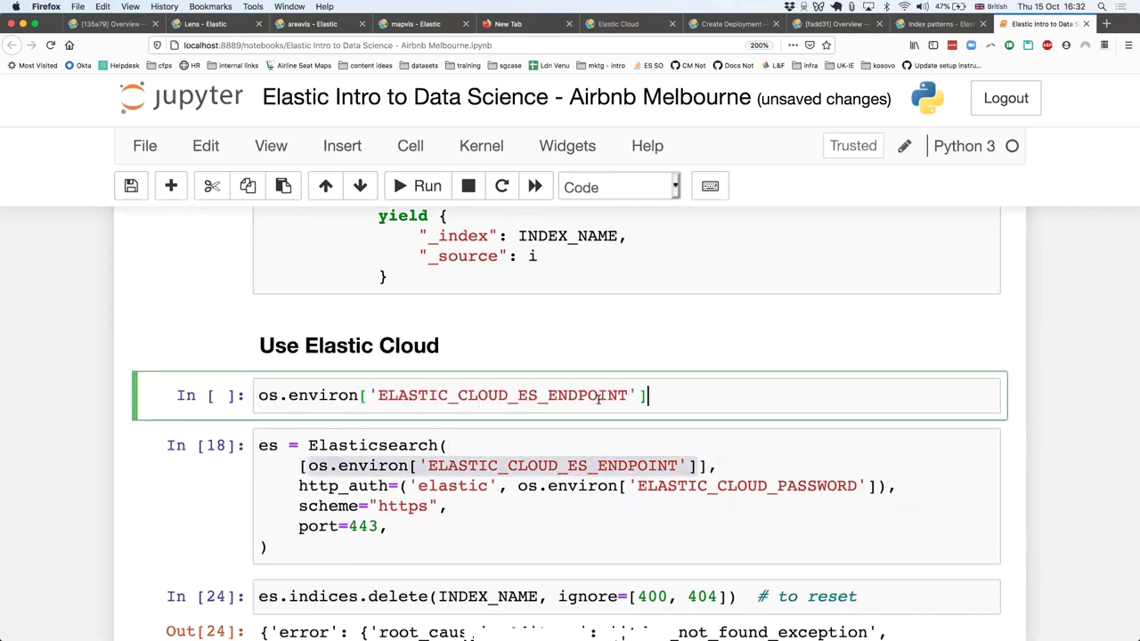
{"action": "key", "text": "shift+Return"}
{"action": "left_click", "coordinate": [561, 410]}
{"action": "double_click", "coordinate": [374, 430]}
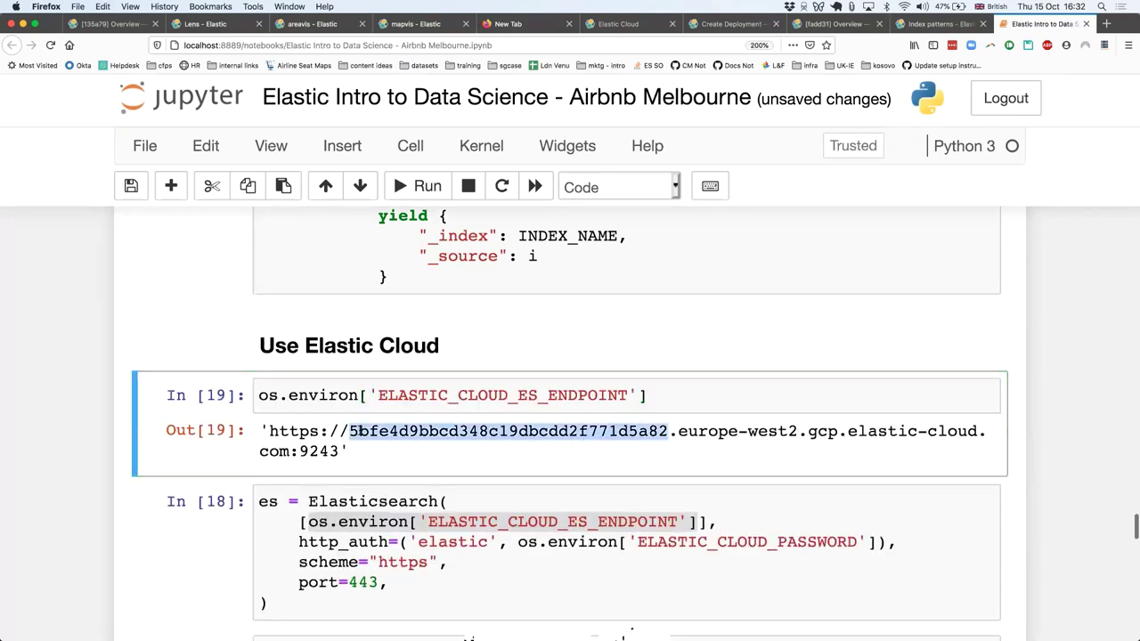
{"action": "scroll", "coordinate": [176, 411], "scroll_direction": "down", "scroll_amount": 1}
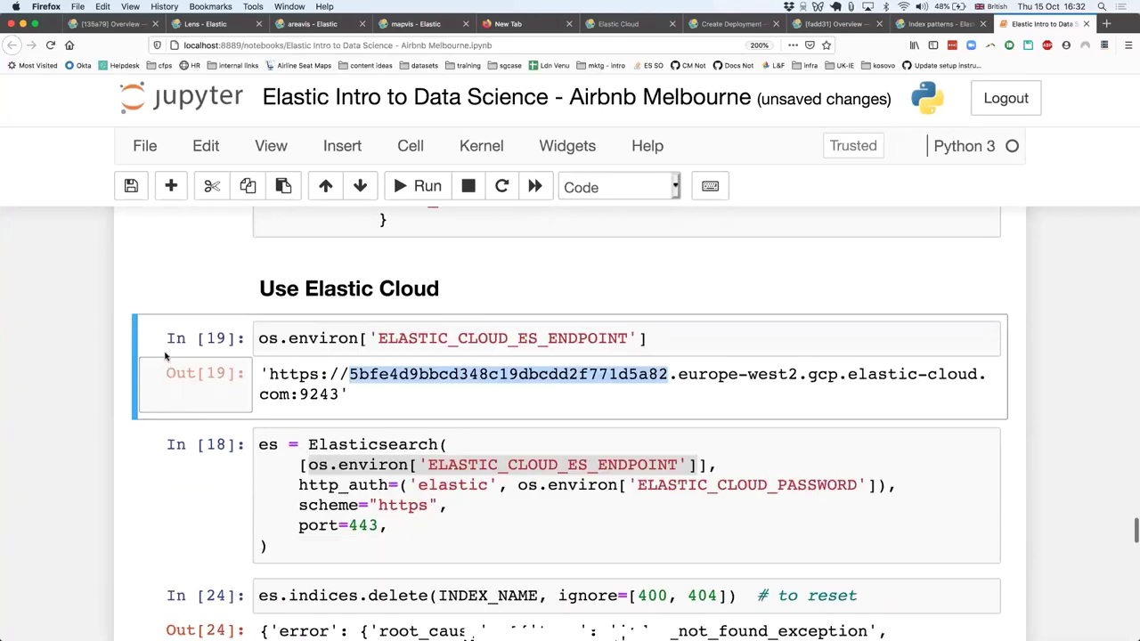
{"action": "key", "text": "d"}
{"action": "key", "text": "d"}
Step: Run the cells that delete and recreate the airbnb_melbourne index and bulk-load the cleaned listings into it
{"action": "left_click", "coordinate": [319, 378]}
{"action": "left_click", "coordinate": [318, 489]}
{"action": "key", "text": "shift+Return"}
{"action": "left_click", "coordinate": [319, 481]}
{"action": "key", "text": "shift+Return"}
{"action": "left_click", "coordinate": [319, 500]}
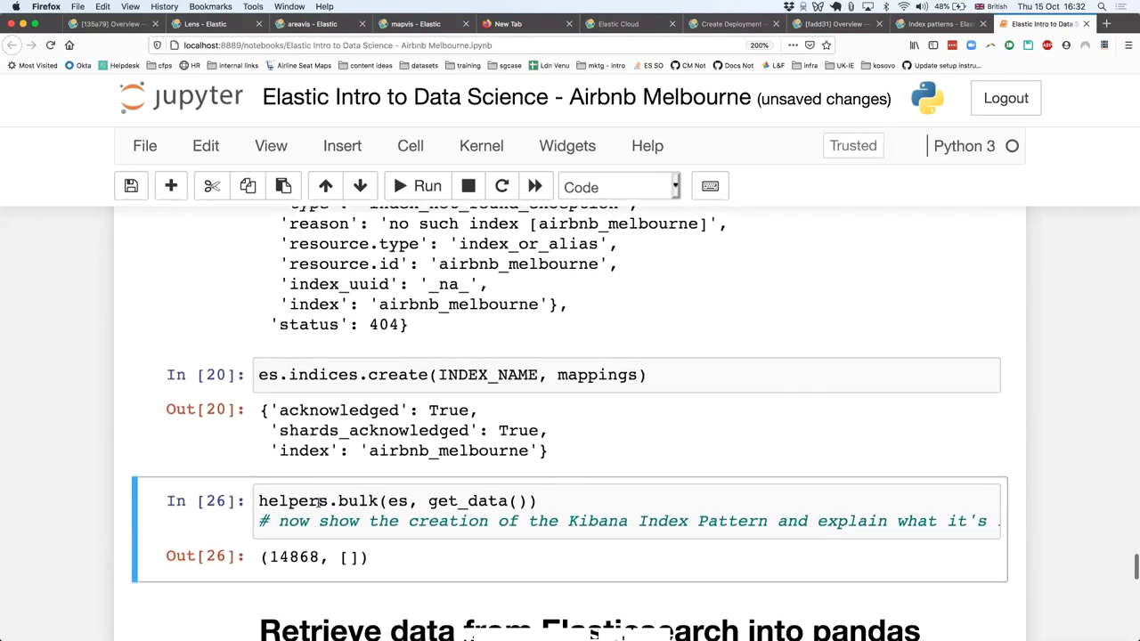
{"action": "key", "text": "shift+Return"}
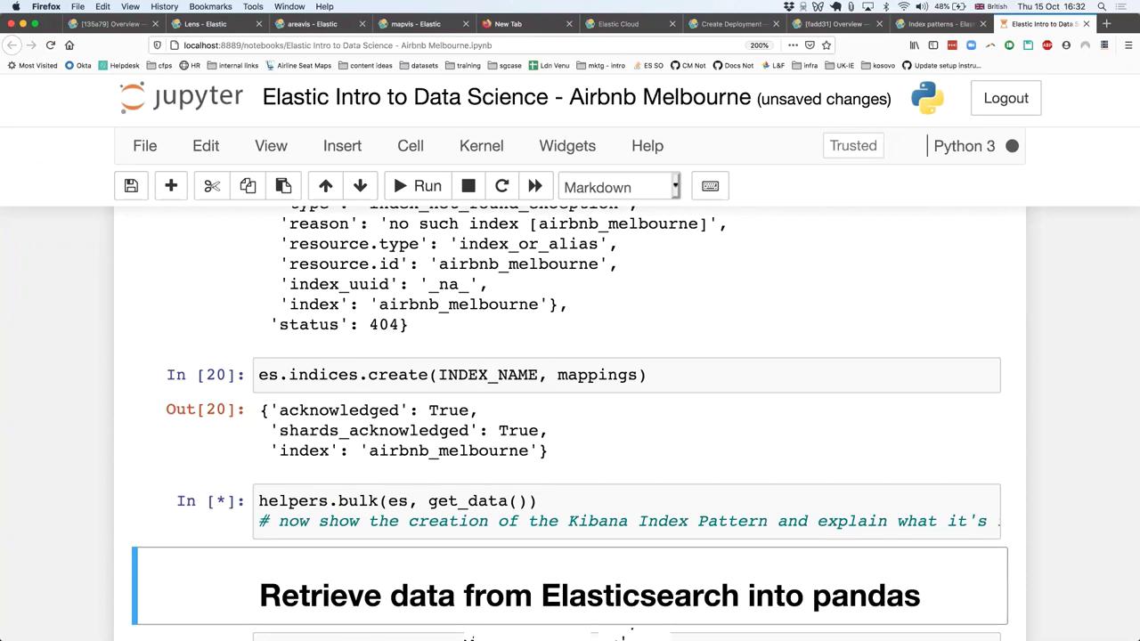
Step: Switch to the Kibana index pattern page and check for new Elasticsearch data
{"action": "left_click", "coordinate": [923, 23]}
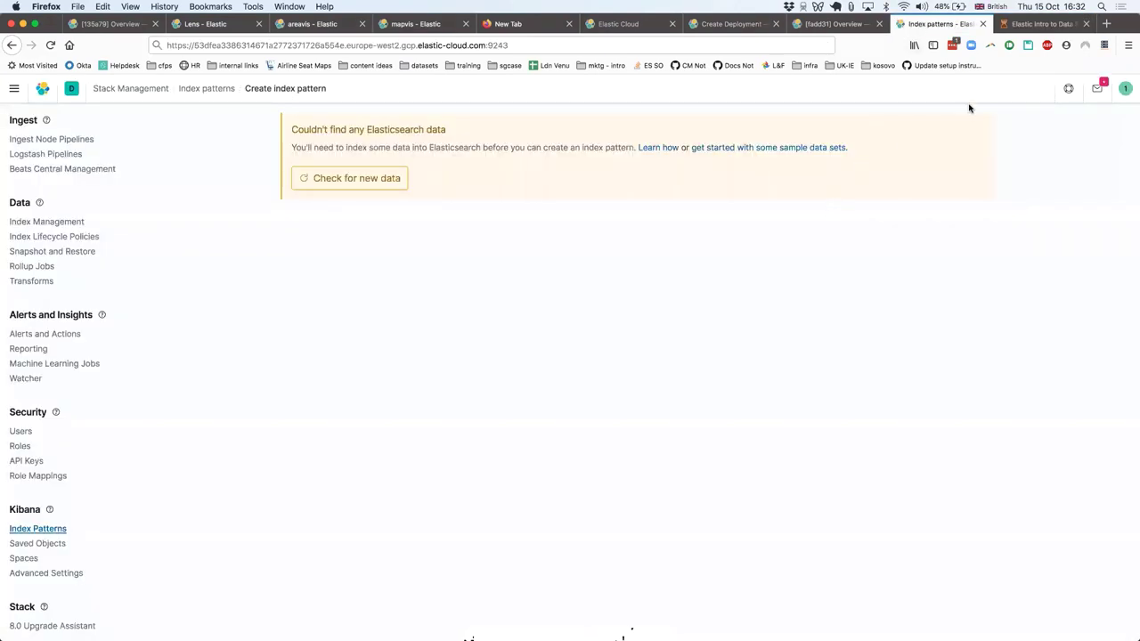
{"action": "left_click", "coordinate": [1038, 24]}
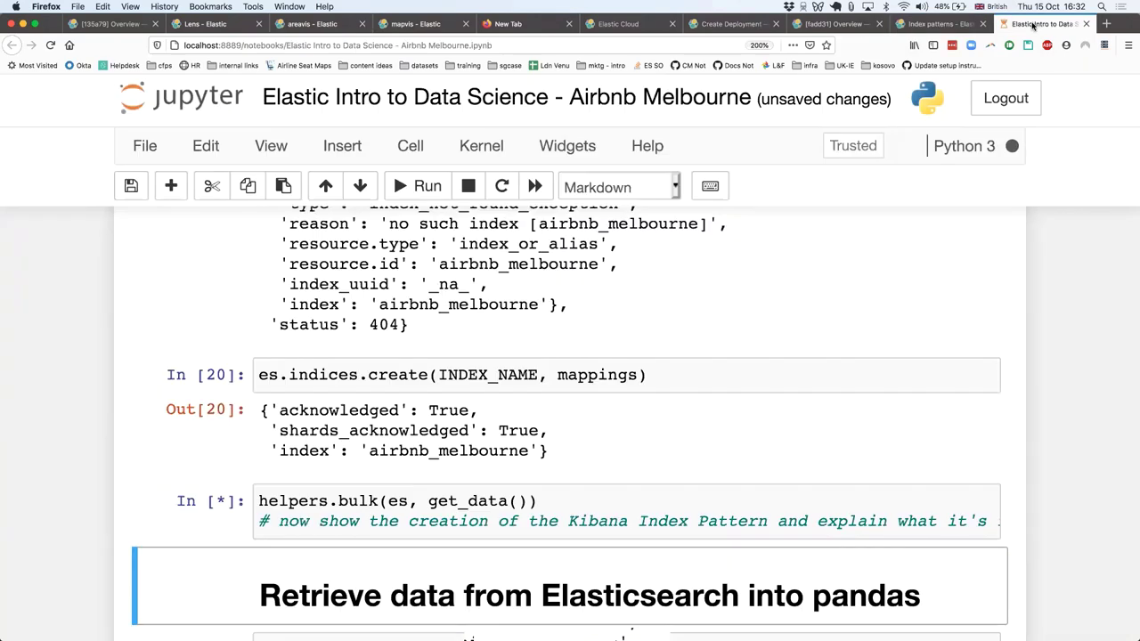
{"action": "left_click", "coordinate": [941, 24]}
{"action": "left_click", "coordinate": [331, 177]}
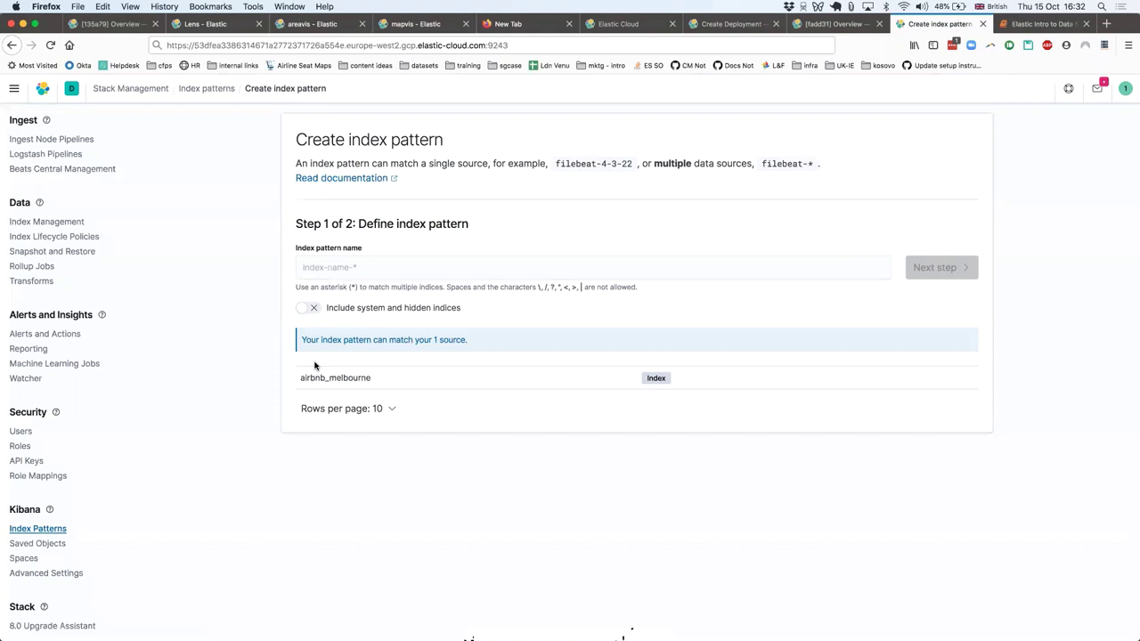
Step: Enter airbnb_melbou* as the index pattern name, based on the copied name of the listed index
{"action": "left_click", "coordinate": [515, 271]}
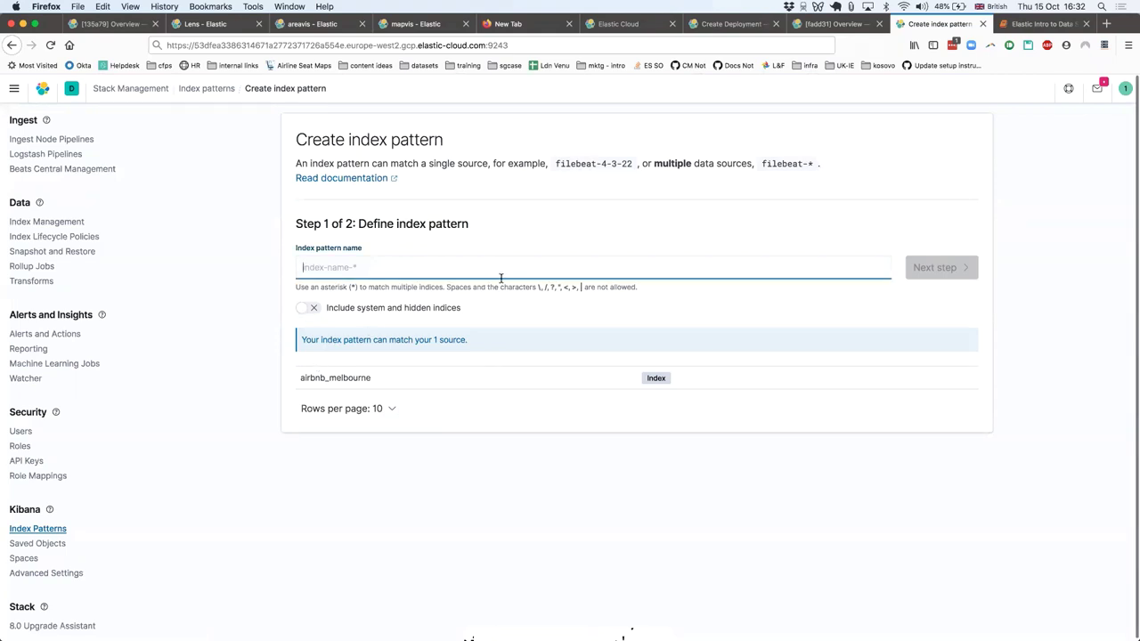
{"action": "double_click", "coordinate": [349, 380]}
{"action": "key", "text": "super+c"}
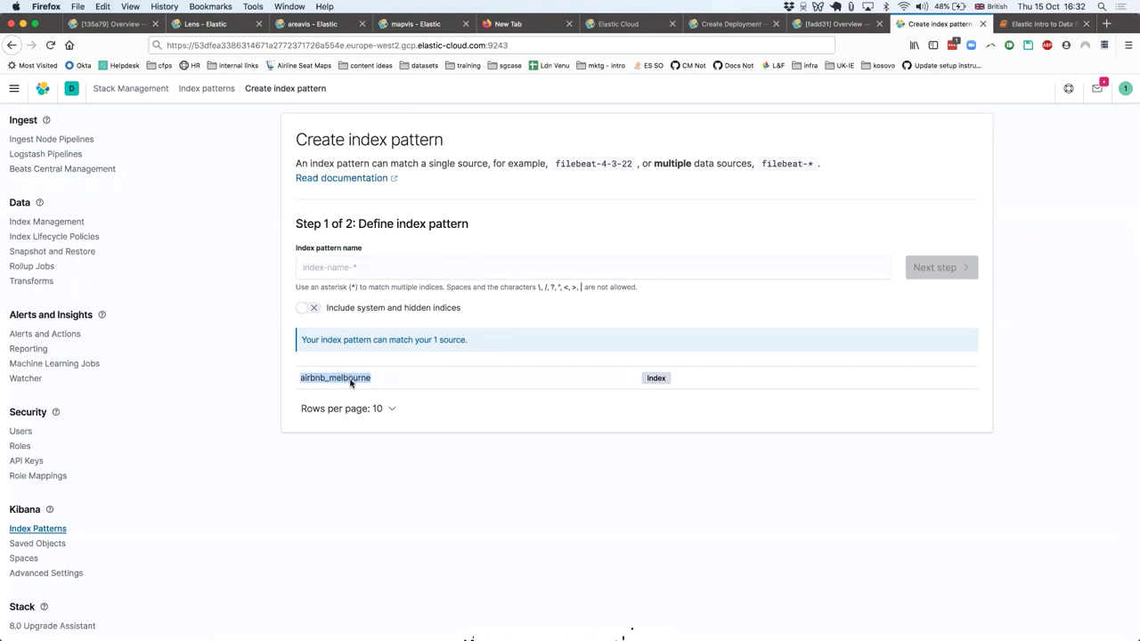
{"action": "left_click", "coordinate": [378, 255]}
{"action": "key", "text": "super+v"}
{"action": "key", "text": "BackSpace"}
{"action": "key", "text": "BackSpace"}
{"action": "key", "text": "BackSpace"}
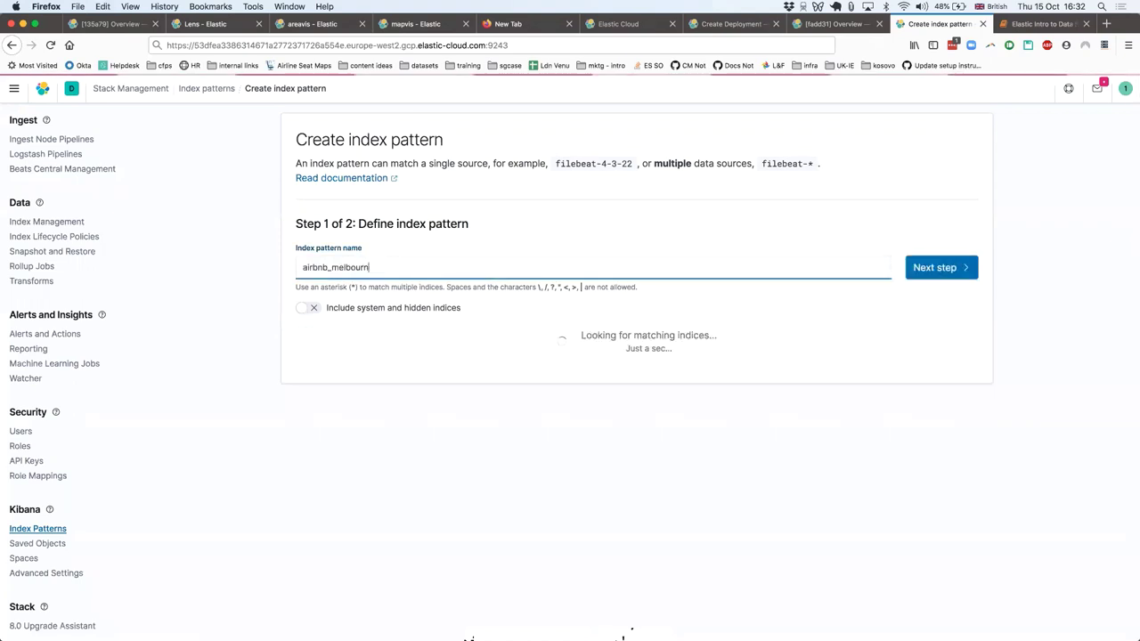
{"action": "type", "text": "*"}
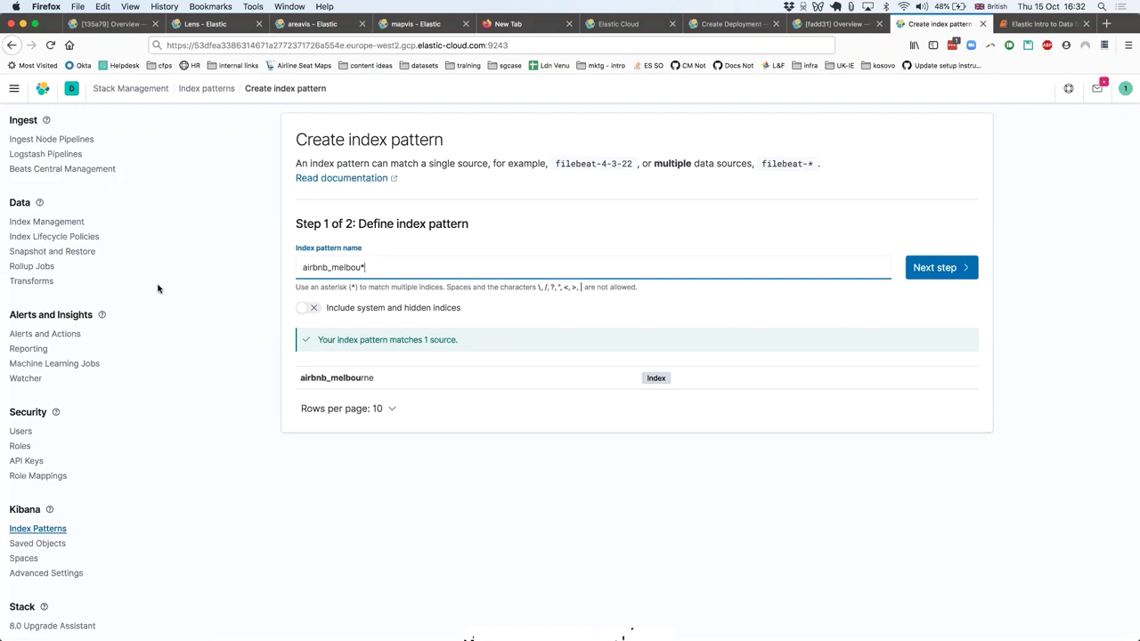
Step: Change the index pattern name to airbnb_melbourne without the wildcard and create the index pattern
{"action": "key", "text": "BackSpace"}
{"action": "type", "text": "rne"}
{"action": "left_click", "coordinate": [943, 269]}
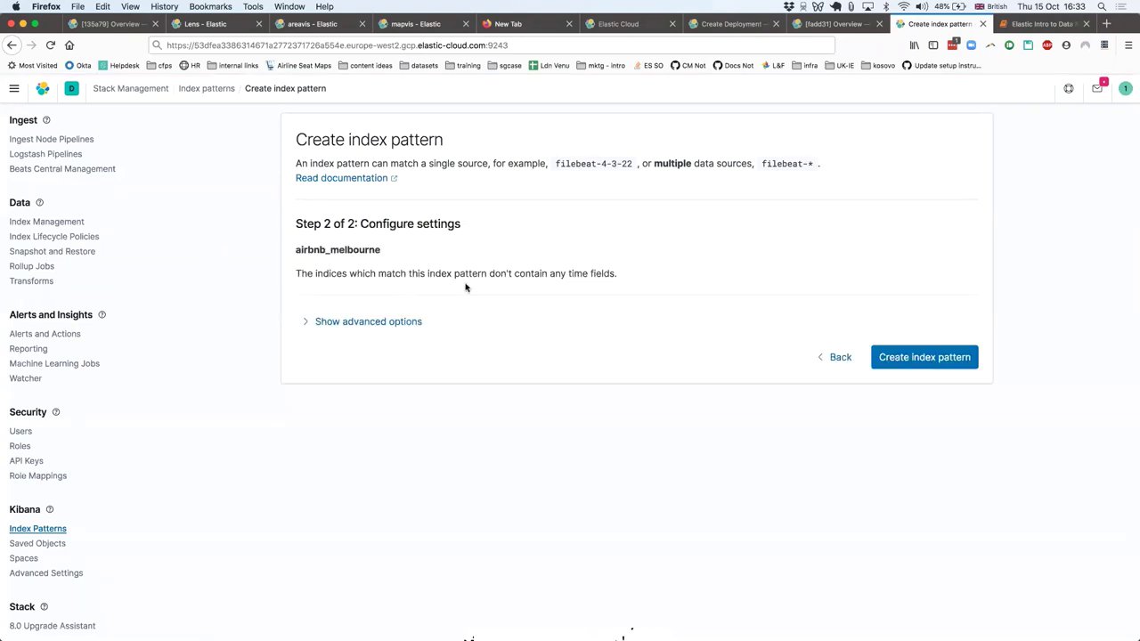
{"action": "left_click", "coordinate": [937, 357]}
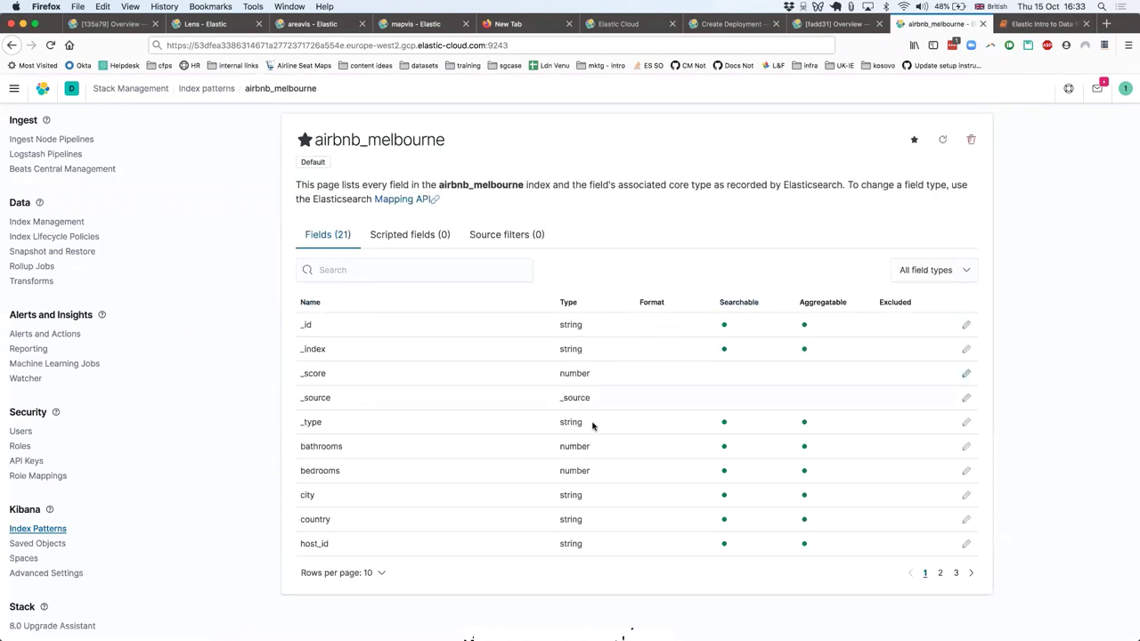
Step: View the second page of fields in the airbnb_melbourne index pattern and open its documents in Discover
{"action": "left_click", "coordinate": [940, 573]}
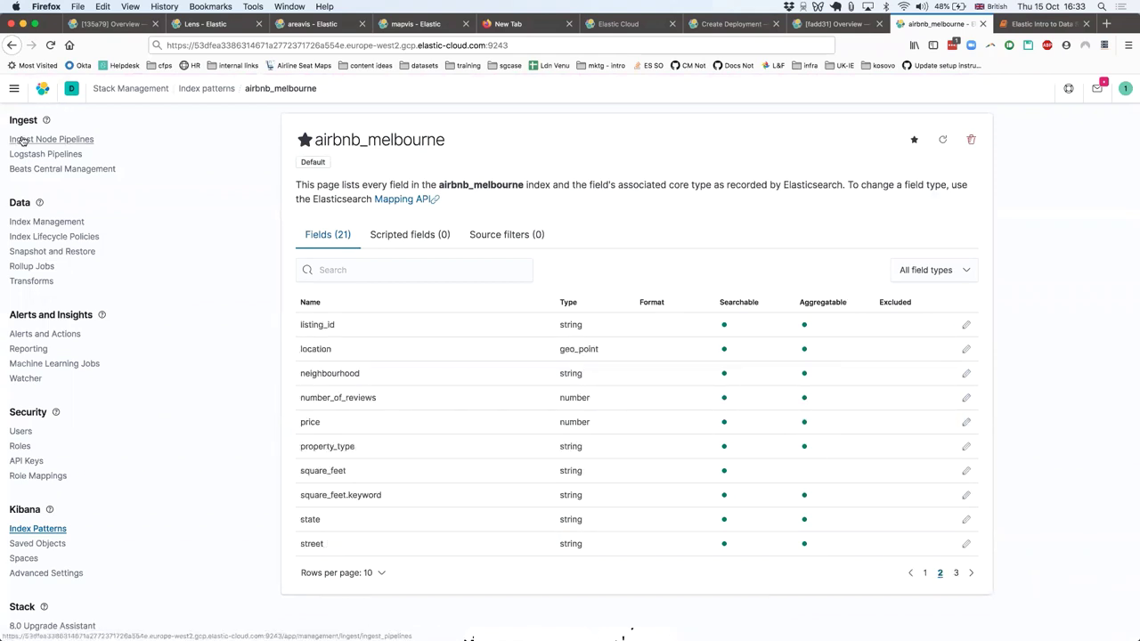
{"action": "left_click", "coordinate": [14, 88]}
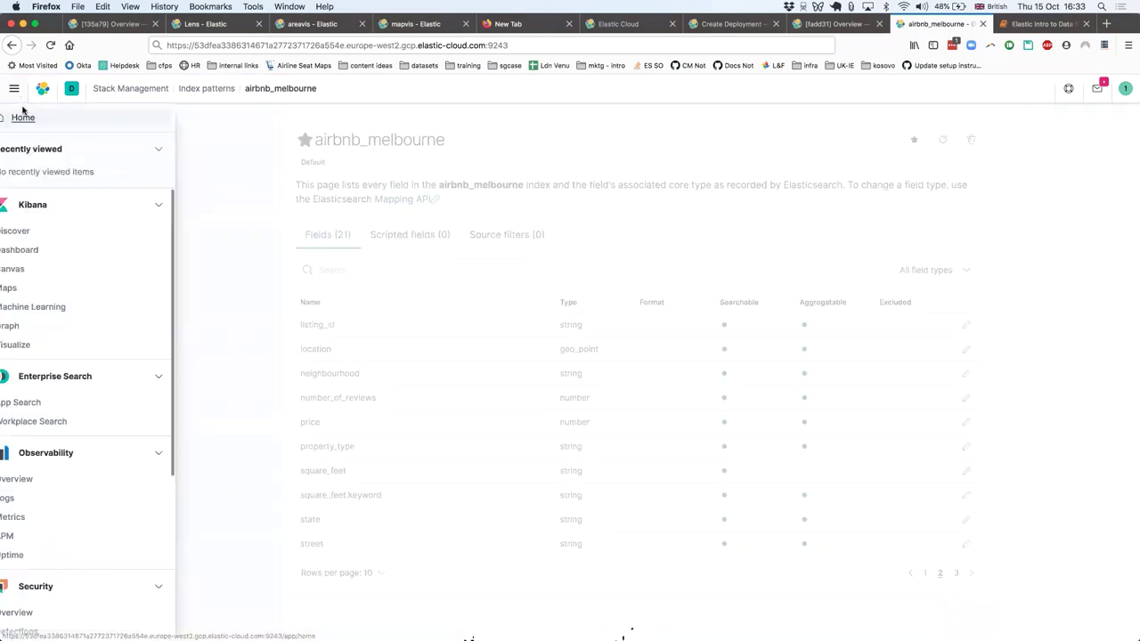
{"action": "left_click", "coordinate": [28, 233]}
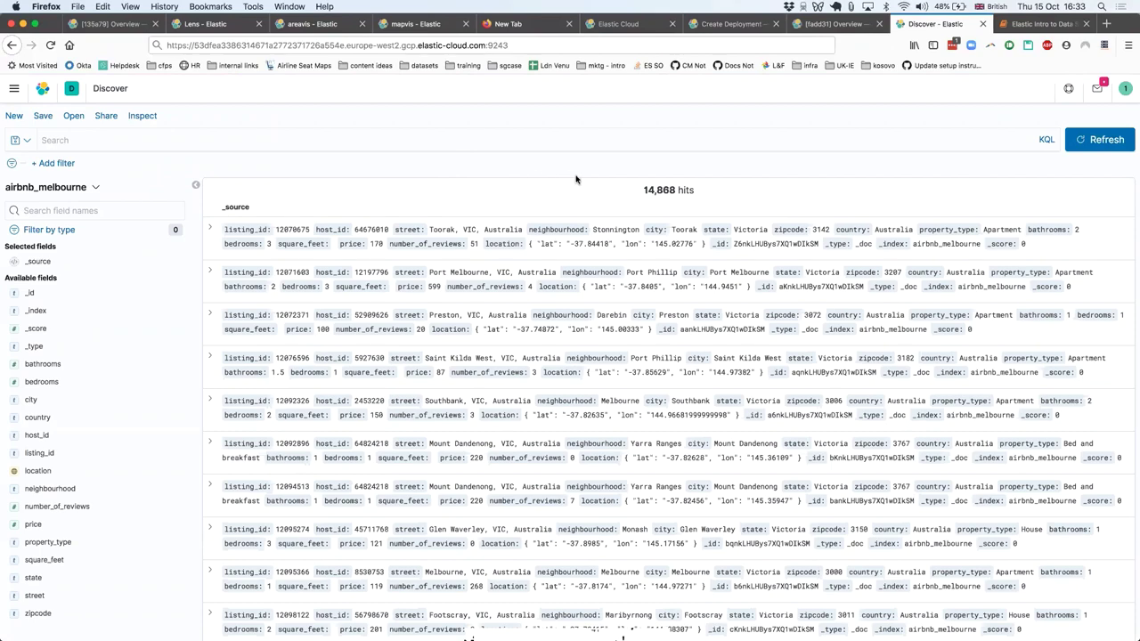
{"action": "double_click", "coordinate": [668, 189]}
Step: Search the airbnb_melbourne listings with the KQL query property_type : "House"
{"action": "left_click", "coordinate": [352, 135]}
{"action": "key", "text": "Escape"}
{"action": "left_click", "coordinate": [336, 137]}
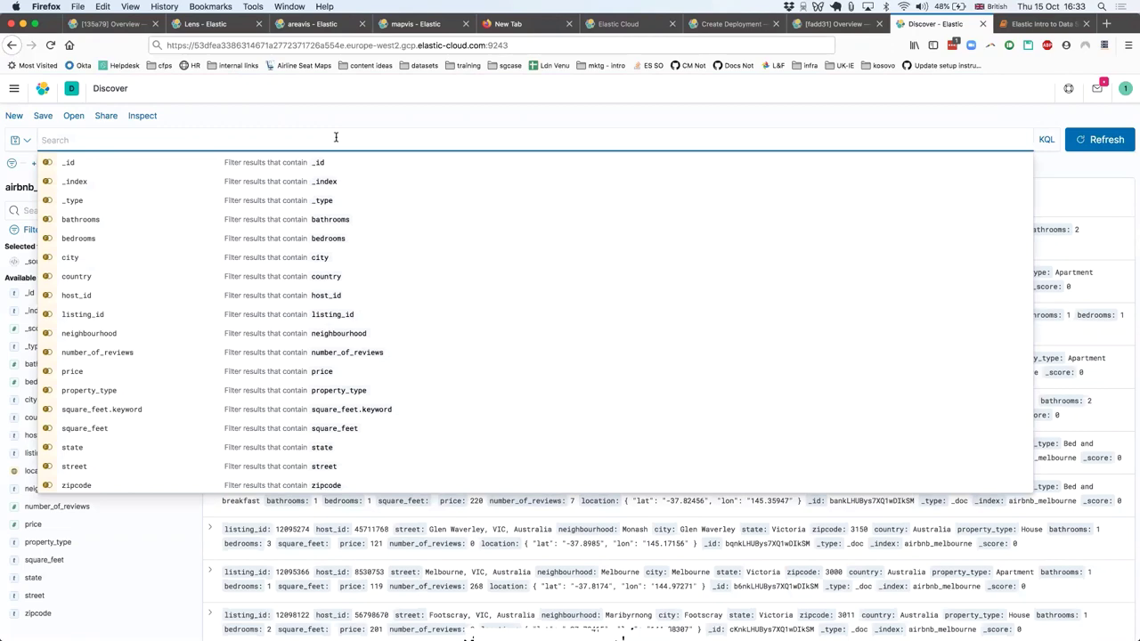
{"action": "type", "text": "t"}
{"action": "type", "text": "ypr"}
{"action": "key", "text": "BackSpace"}
{"action": "type", "text": "e"}
{"action": "key", "text": "Down"}
{"action": "key", "text": "Down"}
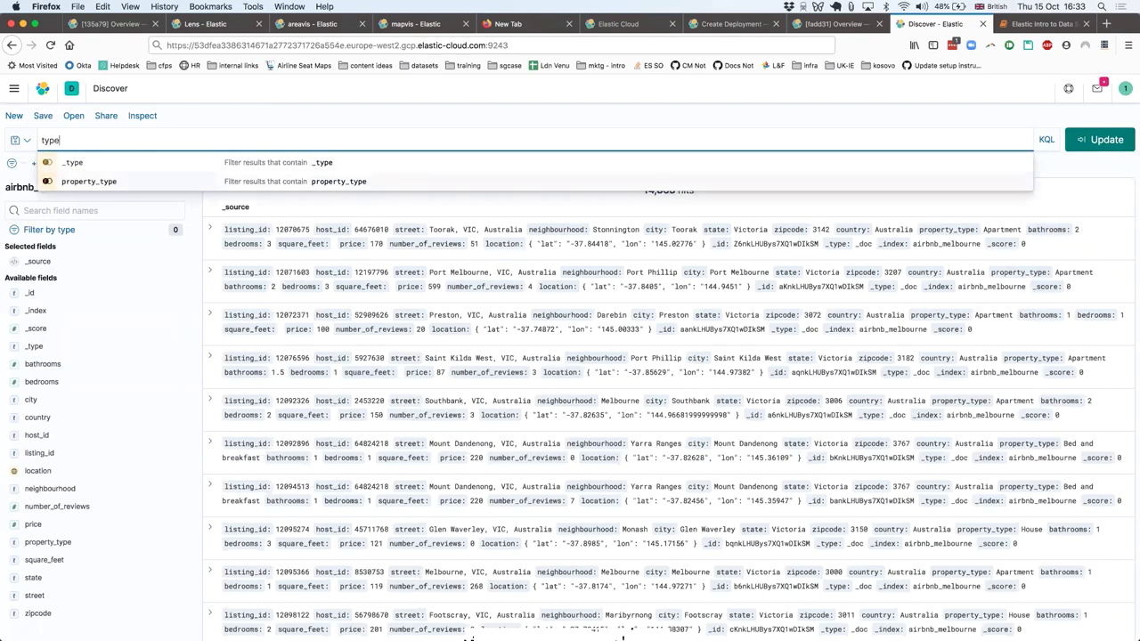
{"action": "key", "text": "Return"}
{"action": "type", "text": ":"}
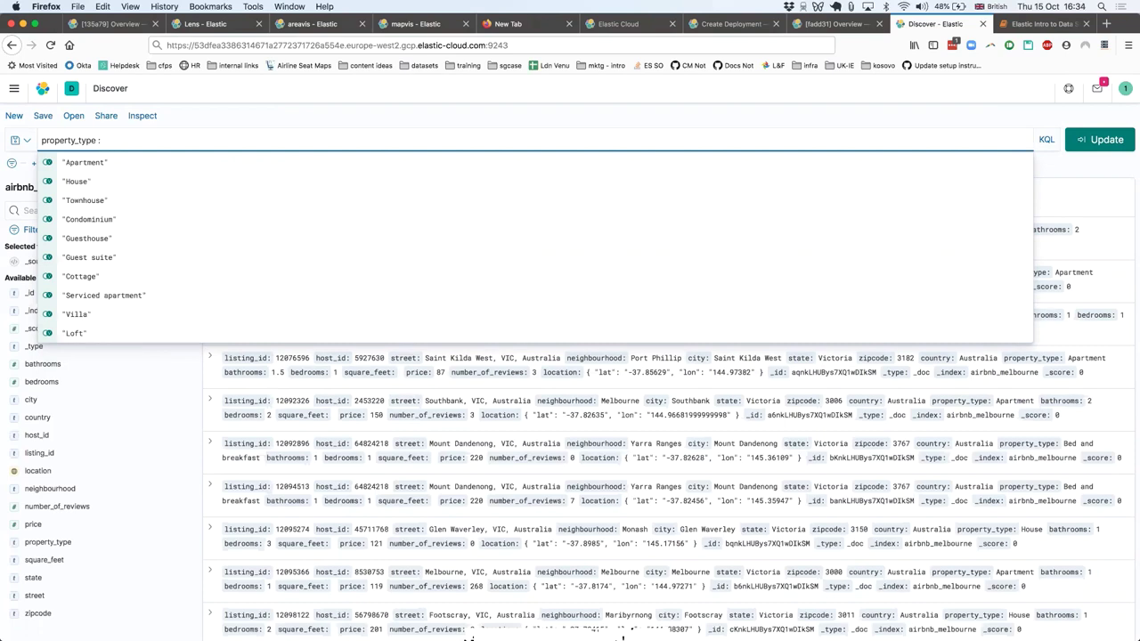
{"action": "left_click", "coordinate": [114, 179]}
{"action": "left_click", "coordinate": [1096, 139]}
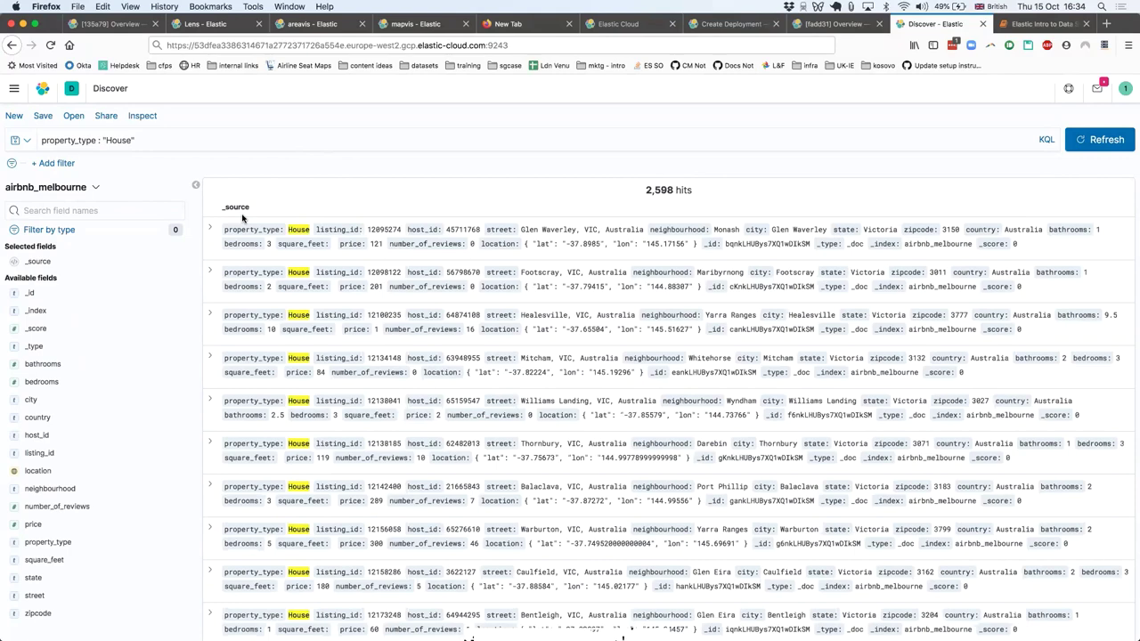
Step: Inspect the expanded field details of the first House listing, collapse it, and browse the remaining results
{"action": "scroll", "coordinate": [212, 258], "scroll_direction": "down", "scroll_amount": 1}
{"action": "scroll", "coordinate": [212, 258], "scroll_direction": "up", "scroll_amount": 1}
{"action": "left_click", "coordinate": [210, 229]}
{"action": "scroll", "coordinate": [375, 409], "scroll_direction": "down", "scroll_amount": 3}
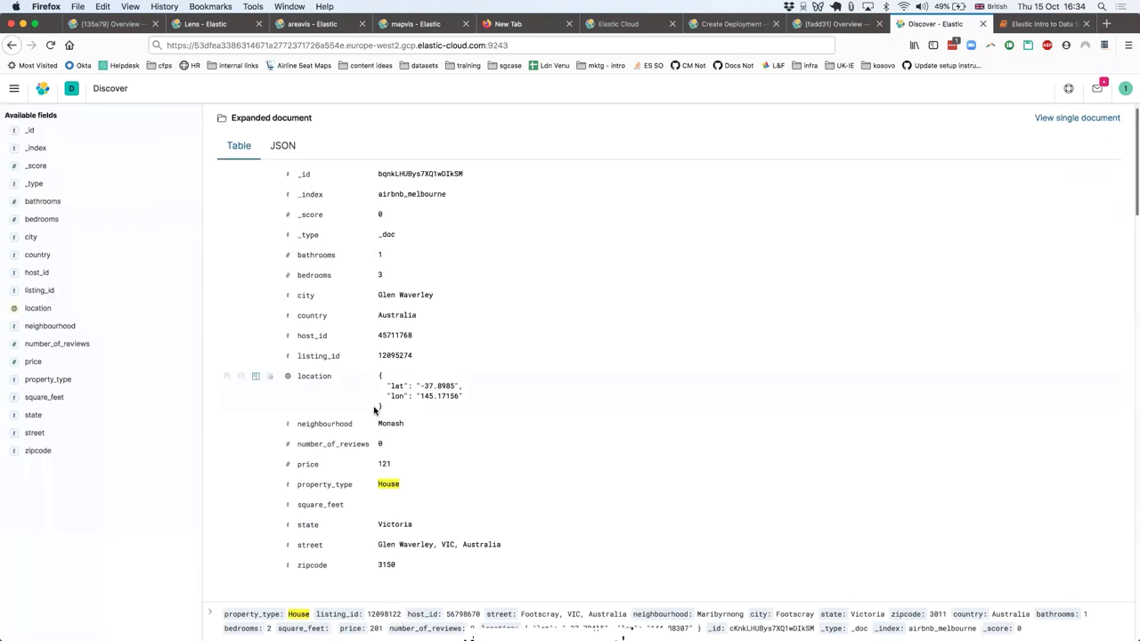
{"action": "scroll", "coordinate": [375, 382], "scroll_direction": "up", "scroll_amount": 3}
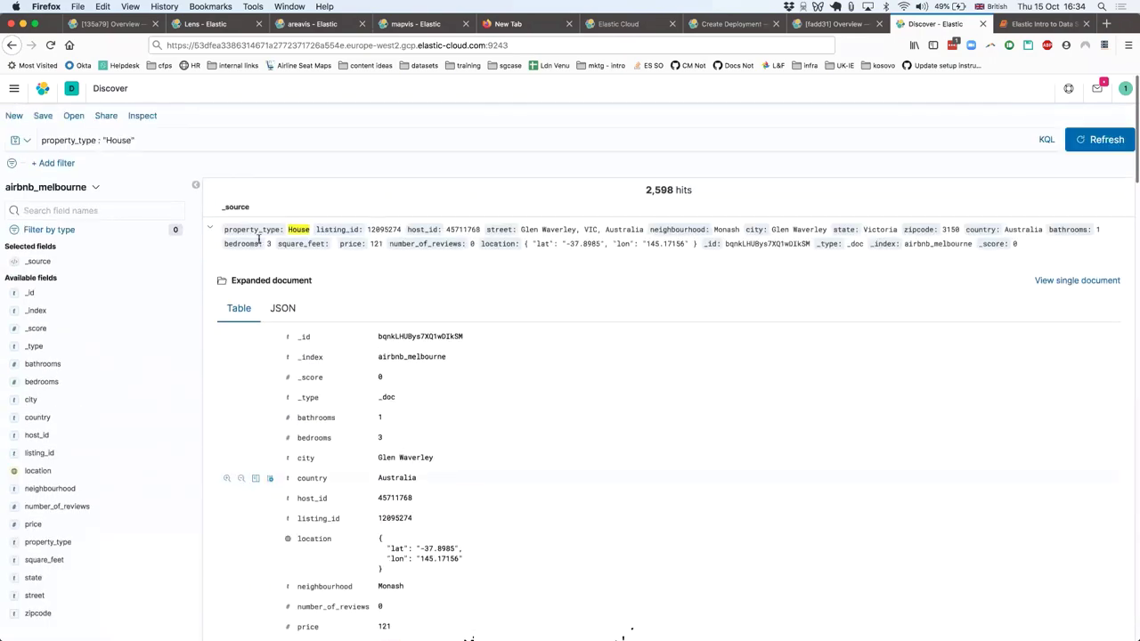
{"action": "left_click", "coordinate": [210, 229]}
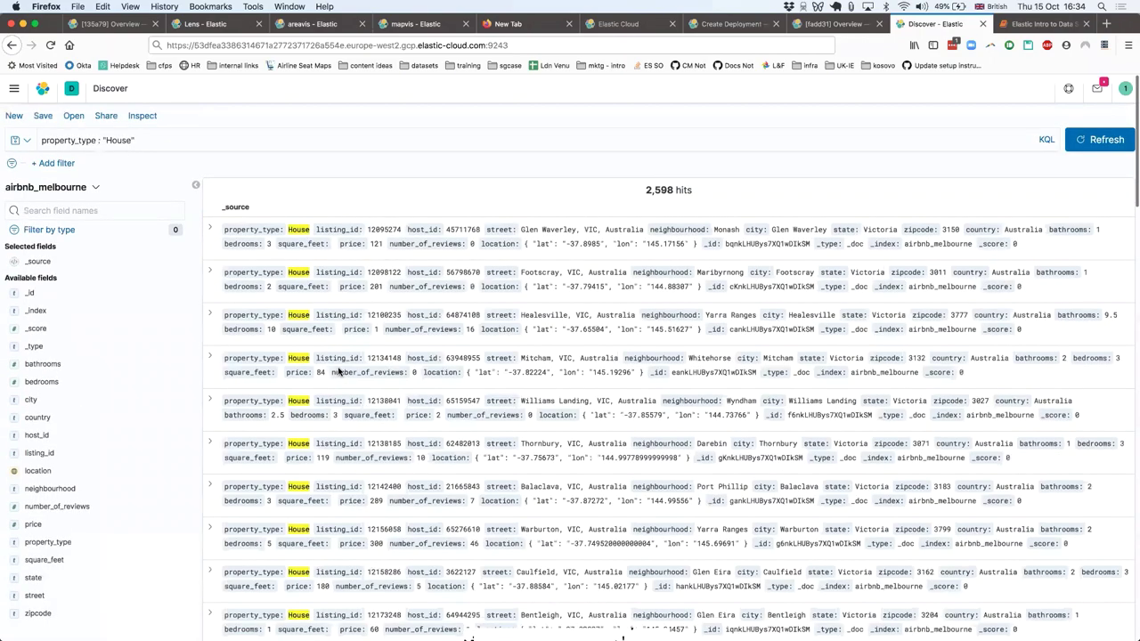
{"action": "scroll", "coordinate": [338, 371], "scroll_direction": "down", "scroll_amount": 15}
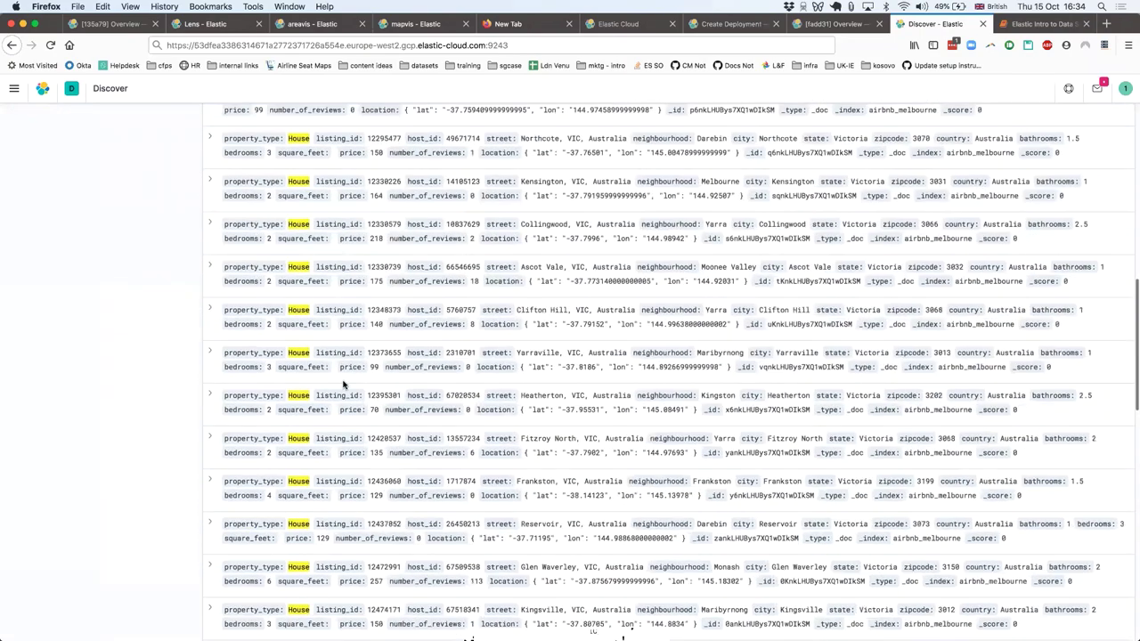
{"action": "scroll", "coordinate": [343, 385], "scroll_direction": "up", "scroll_amount": 3}
{"action": "scroll", "coordinate": [425, 394], "scroll_direction": "up", "scroll_amount": 10}
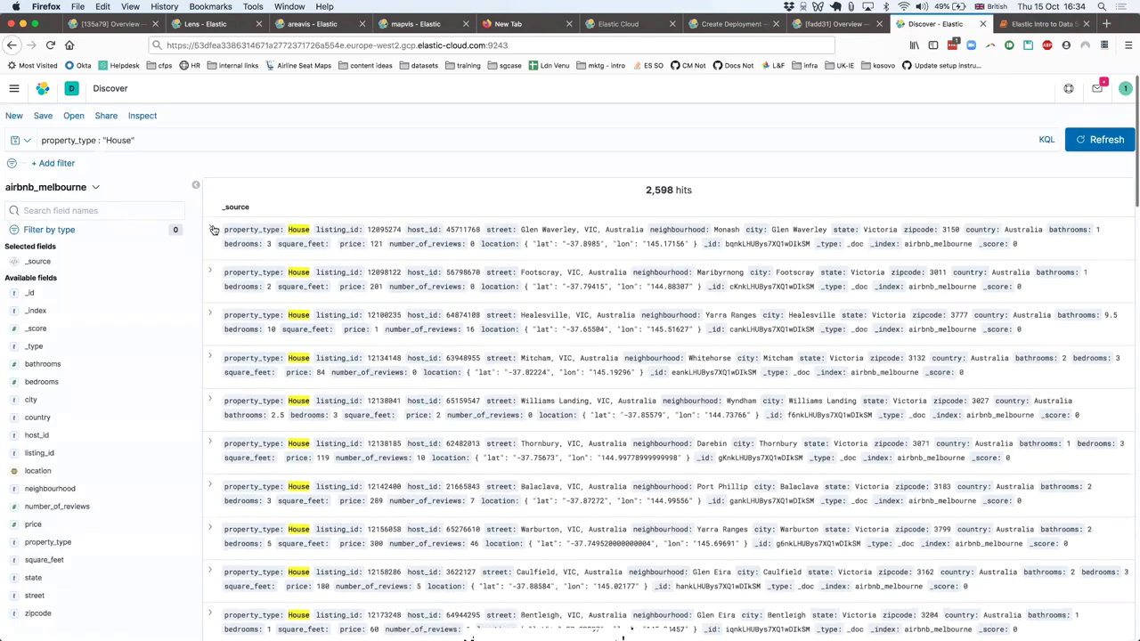
Step: Add property_type, price, neighbourhood, bathrooms and bedrooms as table columns from the first listing's expanded details, and collapse it
{"action": "left_click", "coordinate": [212, 229]}
{"action": "scroll", "coordinate": [304, 348], "scroll_direction": "down", "scroll_amount": 2}
{"action": "scroll", "coordinate": [304, 348], "scroll_direction": "down", "scroll_amount": 1}
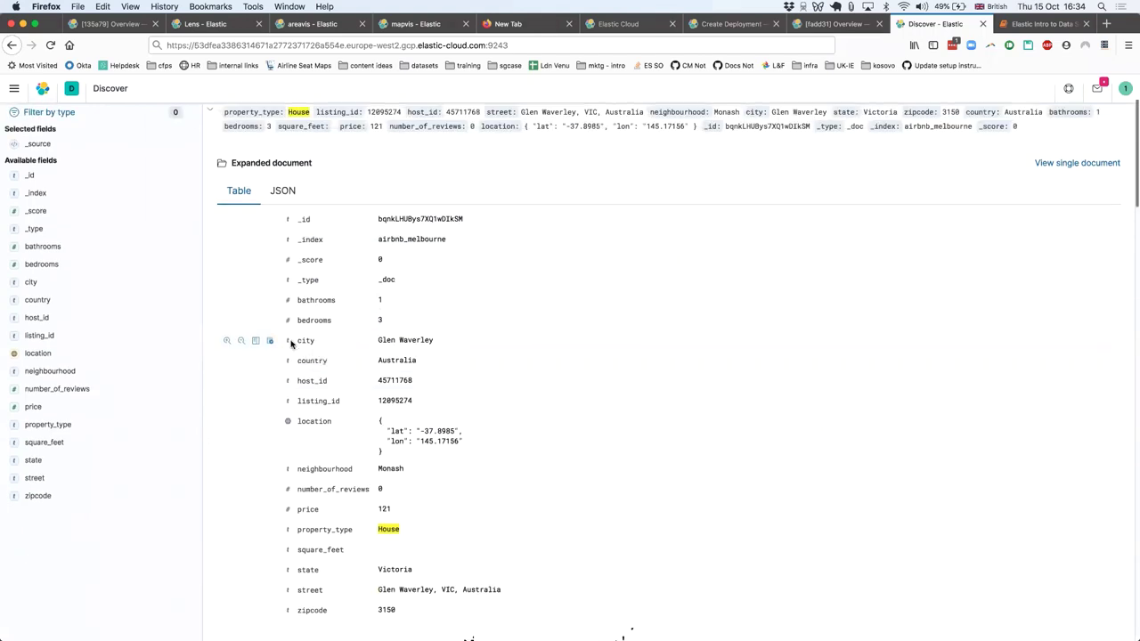
{"action": "scroll", "coordinate": [275, 373], "scroll_direction": "down", "scroll_amount": 1}
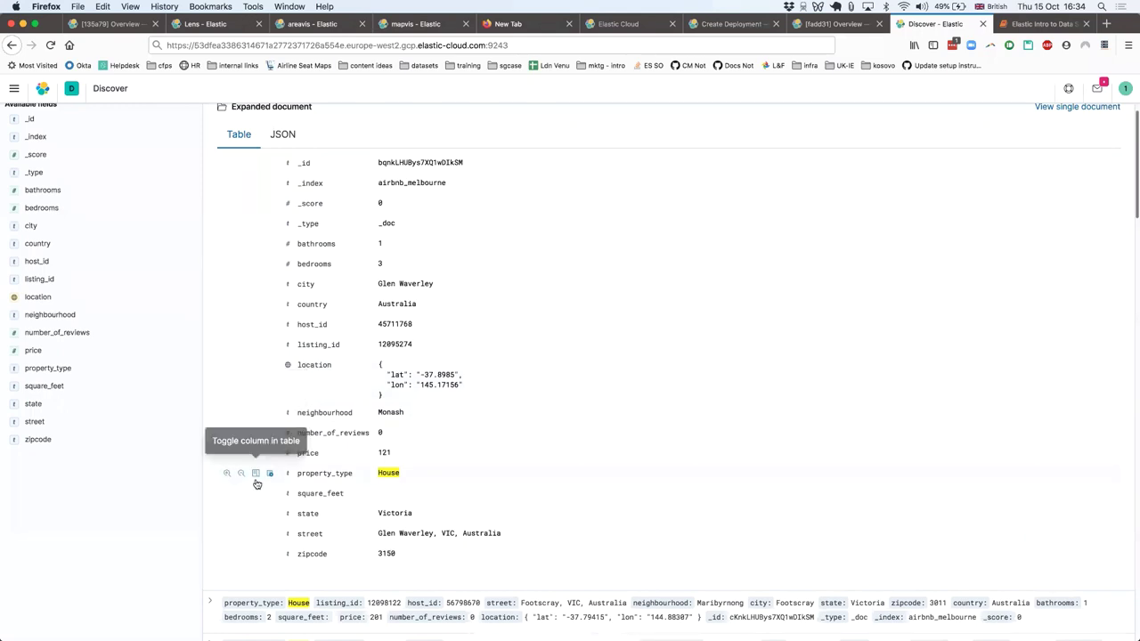
{"action": "left_click", "coordinate": [255, 473]}
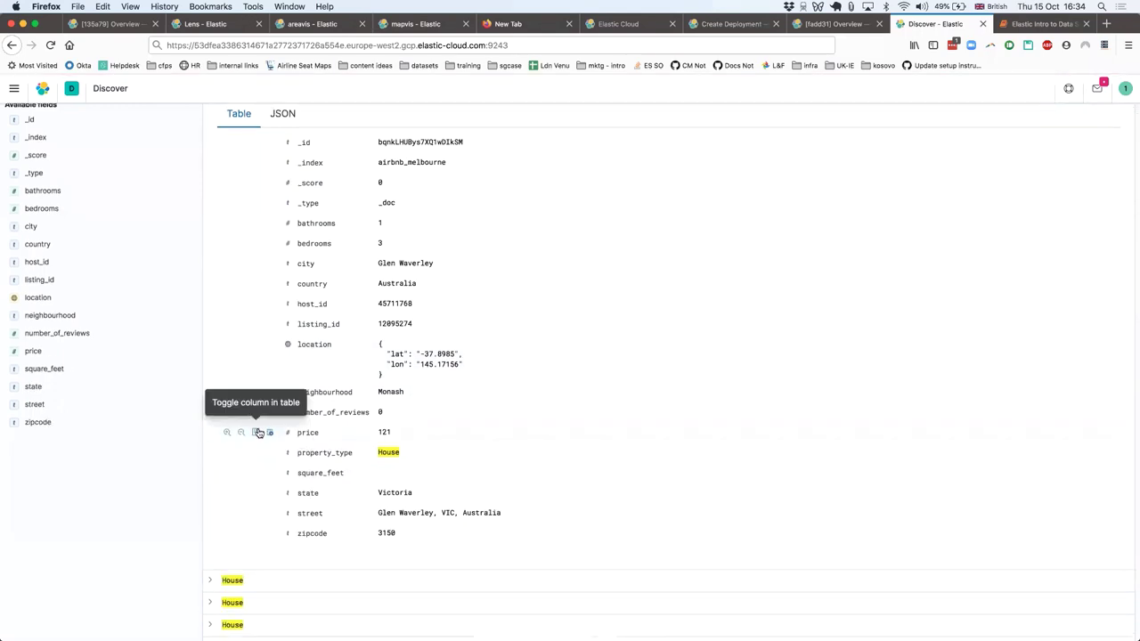
{"action": "left_click", "coordinate": [258, 432]}
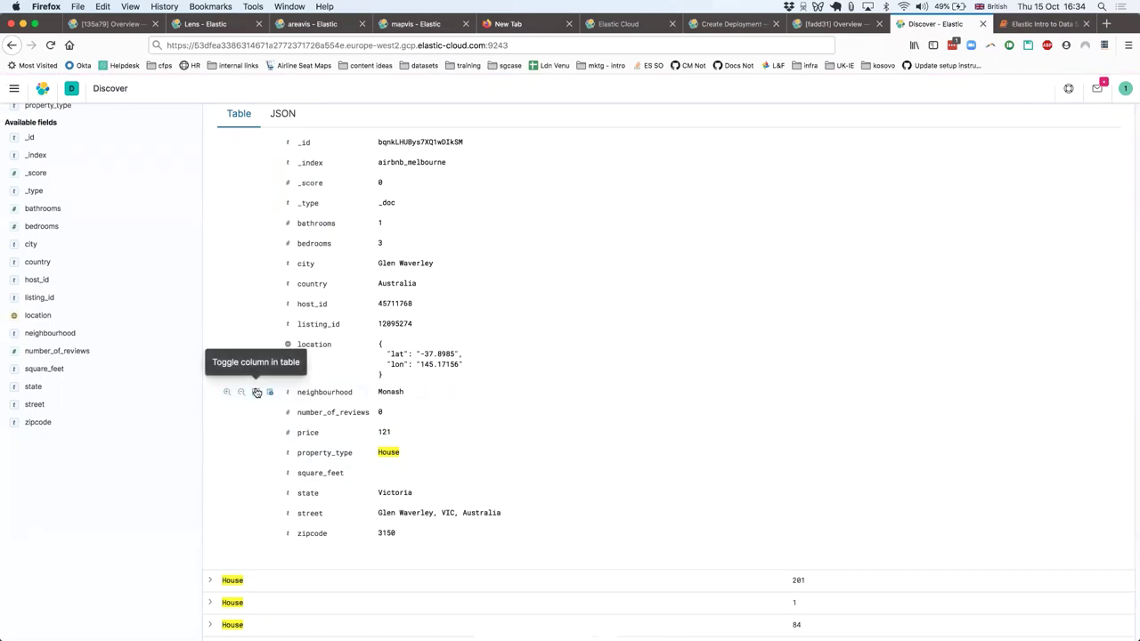
{"action": "left_click", "coordinate": [256, 392]}
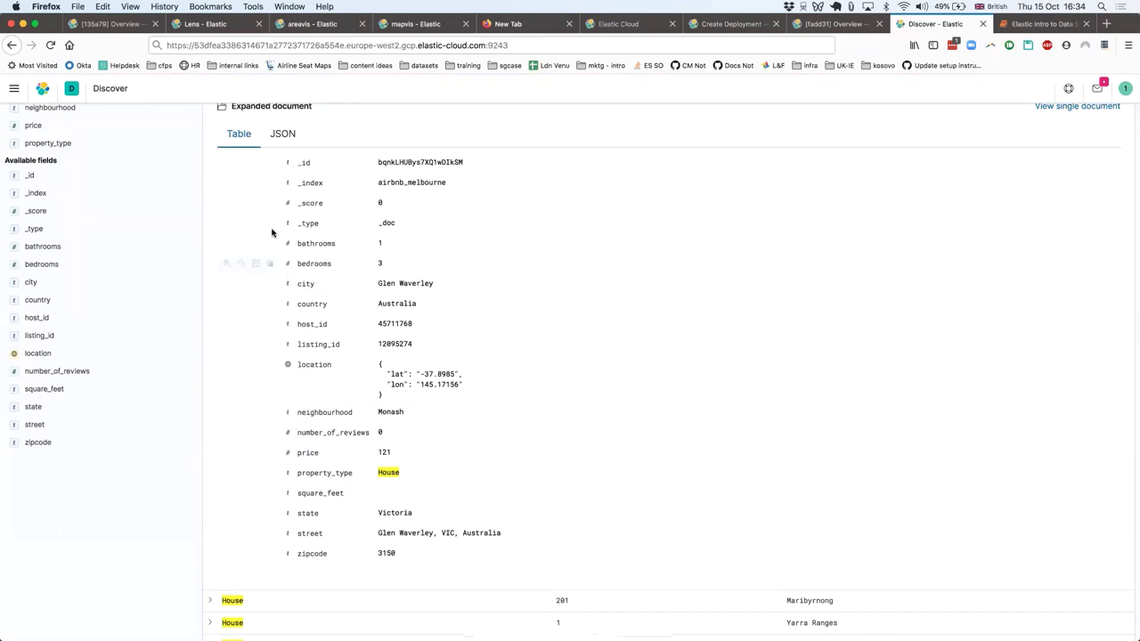
{"action": "left_click", "coordinate": [256, 266]}
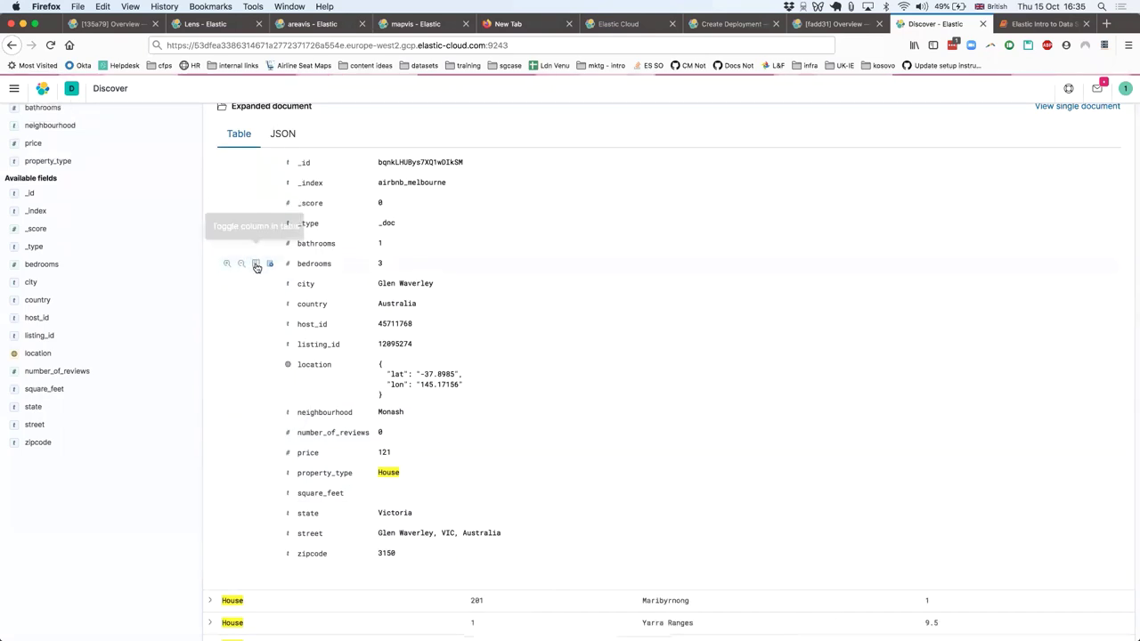
{"action": "left_click", "coordinate": [256, 243]}
{"action": "scroll", "coordinate": [218, 203], "scroll_direction": "up", "scroll_amount": 3}
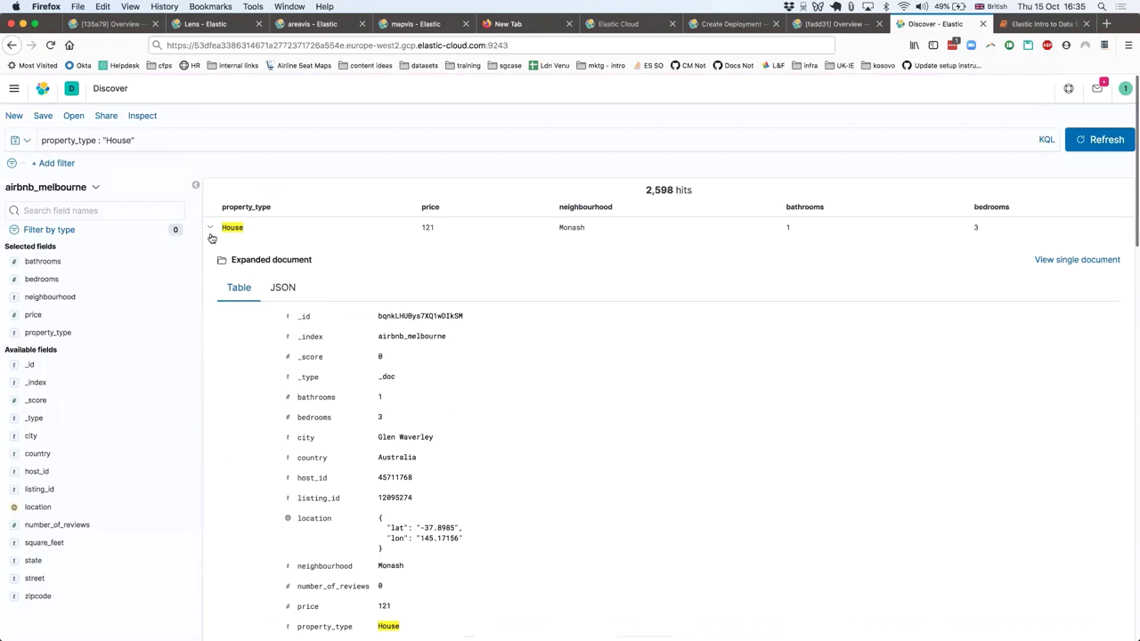
{"action": "left_click", "coordinate": [211, 228]}
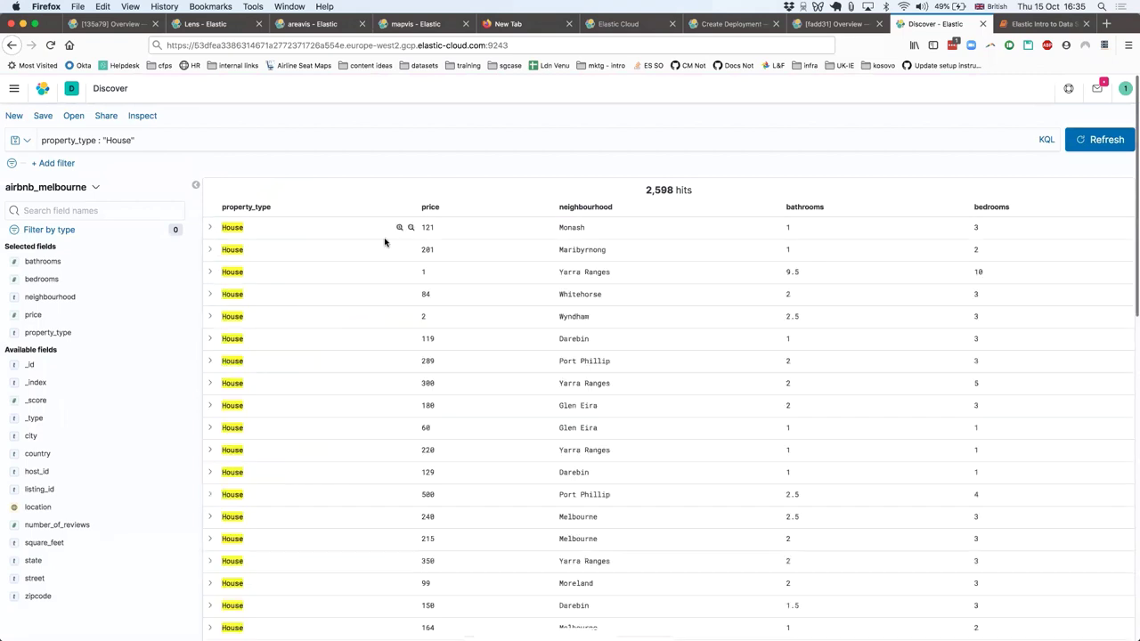
Step: Clear the House query to list all property types, browse the results, and inspect the first listing's details
{"action": "left_click", "coordinate": [397, 138]}
{"action": "key", "text": "ctrl+a"}
{"action": "key", "text": "BackSpace"}
{"action": "key", "text": "Return"}
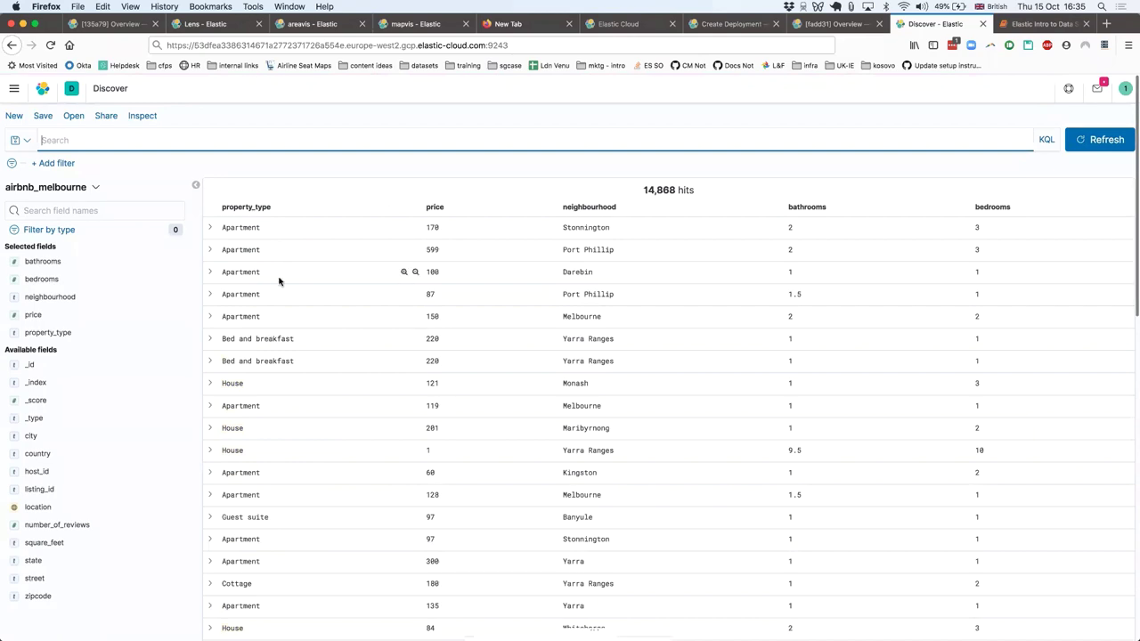
{"action": "scroll", "coordinate": [289, 342], "scroll_direction": "down", "scroll_amount": 5}
{"action": "scroll", "coordinate": [297, 379], "scroll_direction": "down", "scroll_amount": 10}
{"action": "scroll", "coordinate": [298, 379], "scroll_direction": "up", "scroll_amount": 15}
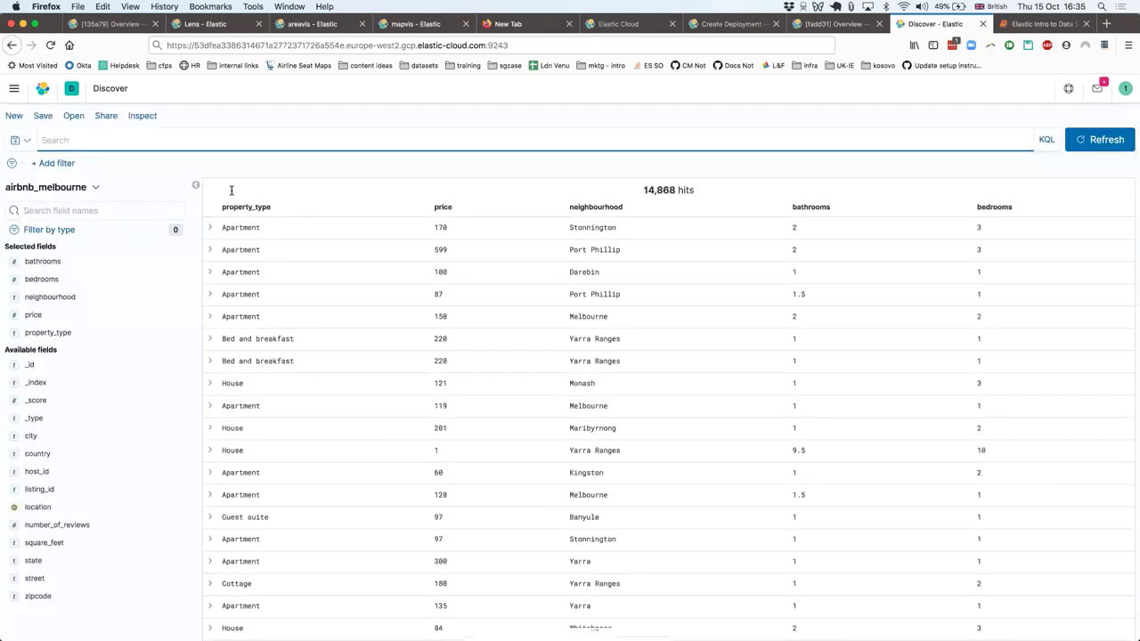
{"action": "left_click", "coordinate": [210, 228]}
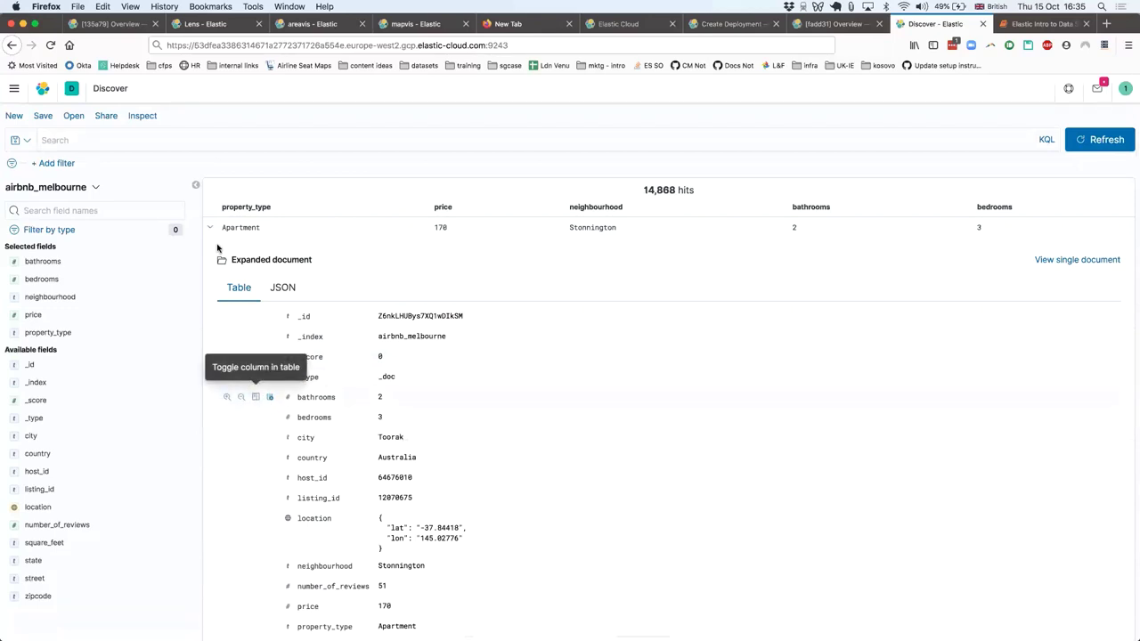
{"action": "left_click", "coordinate": [210, 227]}
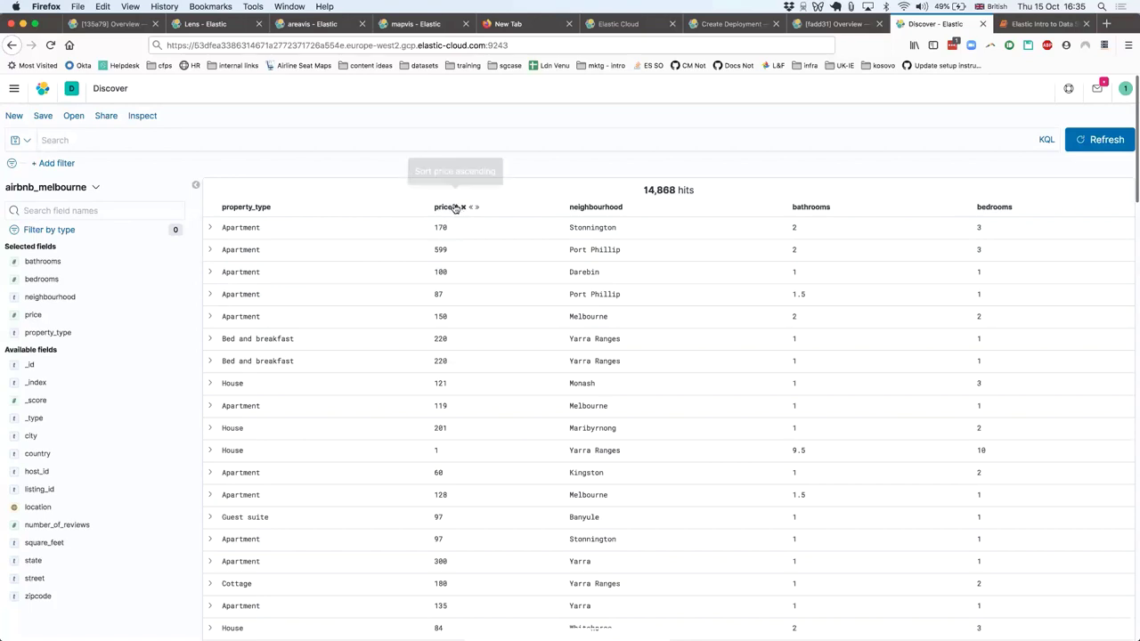
Step: Sort the listings by price in ascending and finally descending order, and review the most expensive ones
{"action": "left_click", "coordinate": [456, 207]}
{"action": "left_click", "coordinate": [456, 214]}
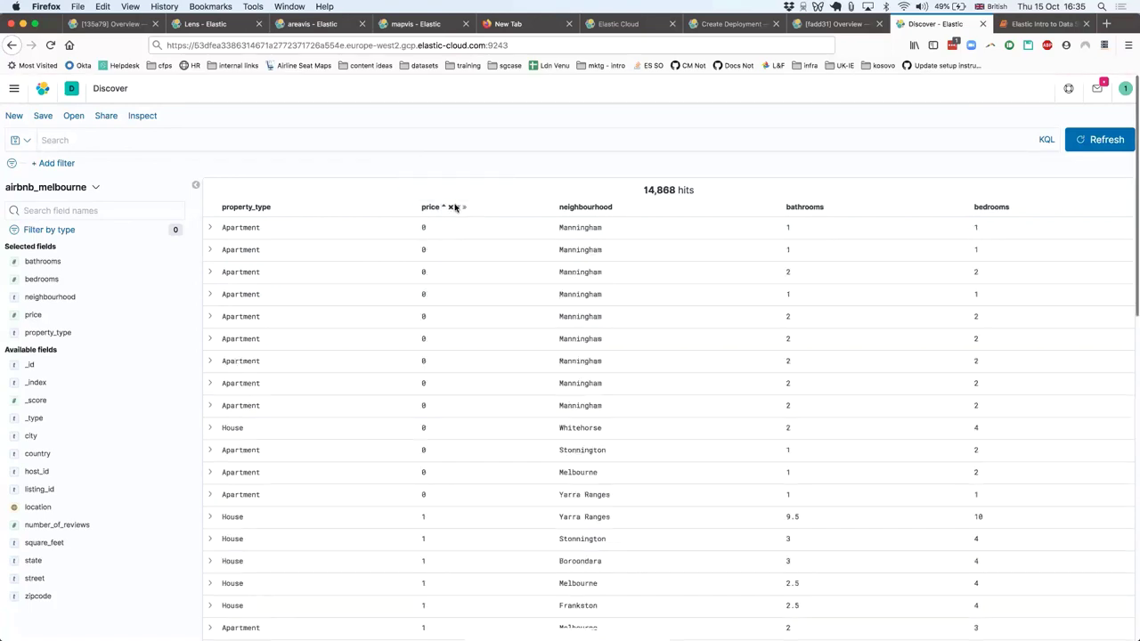
{"action": "left_click", "coordinate": [445, 207]}
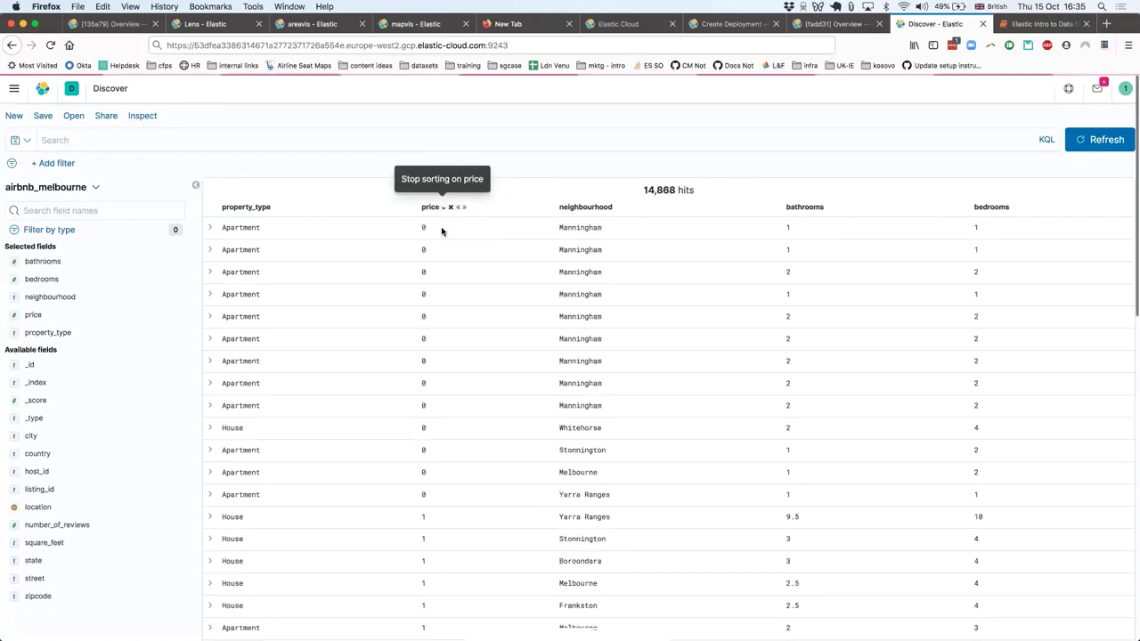
{"action": "scroll", "coordinate": [449, 414], "scroll_direction": "down", "scroll_amount": 8}
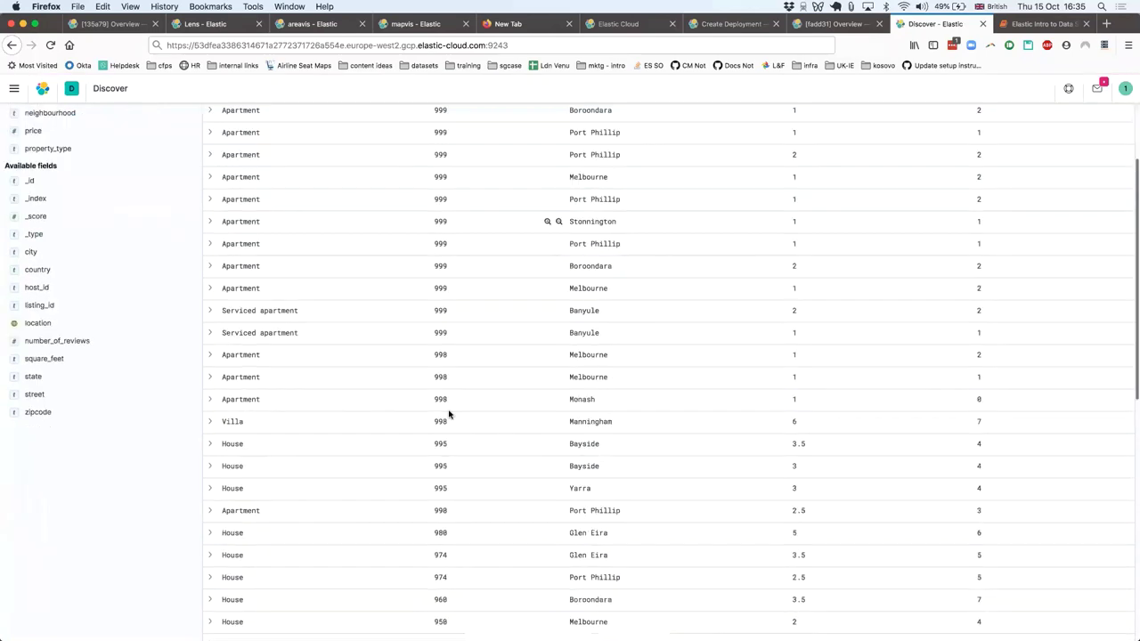
{"action": "scroll", "coordinate": [449, 414], "scroll_direction": "up", "scroll_amount": 8}
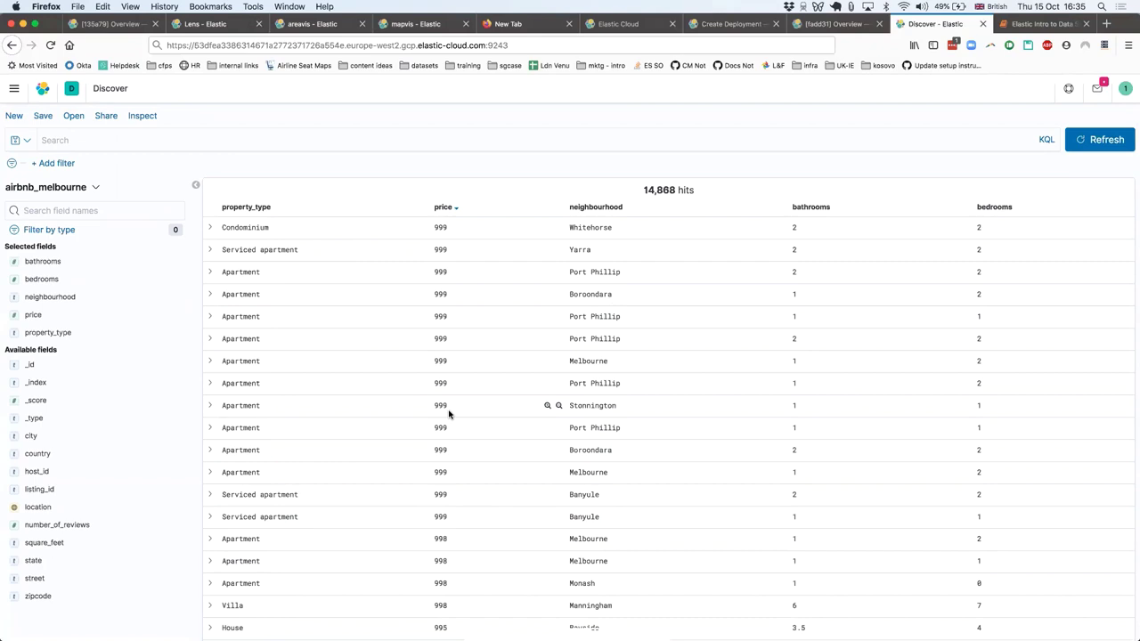
{"action": "scroll", "coordinate": [326, 501], "scroll_direction": "down", "scroll_amount": 19}
{"action": "scroll", "coordinate": [326, 501], "scroll_direction": "up", "scroll_amount": 11}
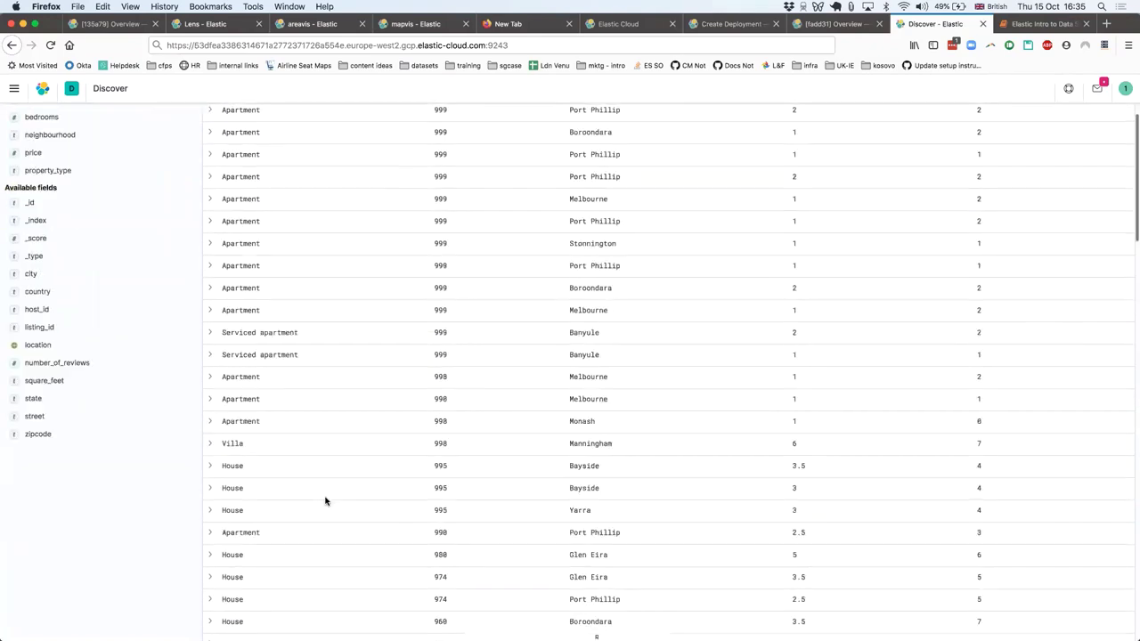
{"action": "scroll", "coordinate": [326, 501], "scroll_direction": "up", "scroll_amount": 8}
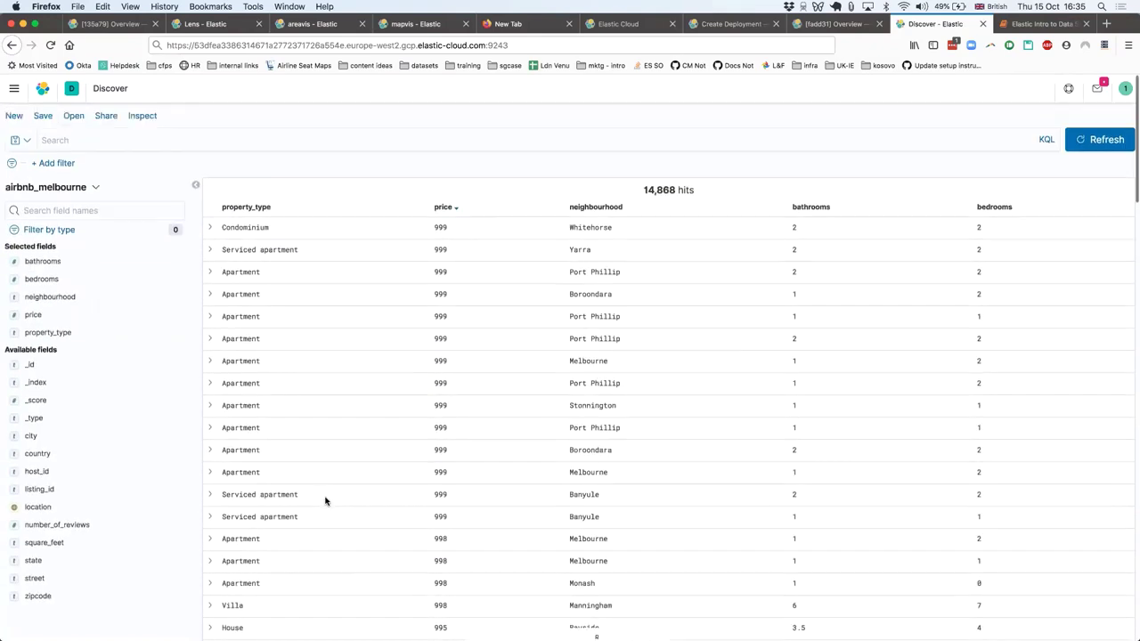
Step: Open Kibana's Visualize page
{"action": "left_click", "coordinate": [13, 88]}
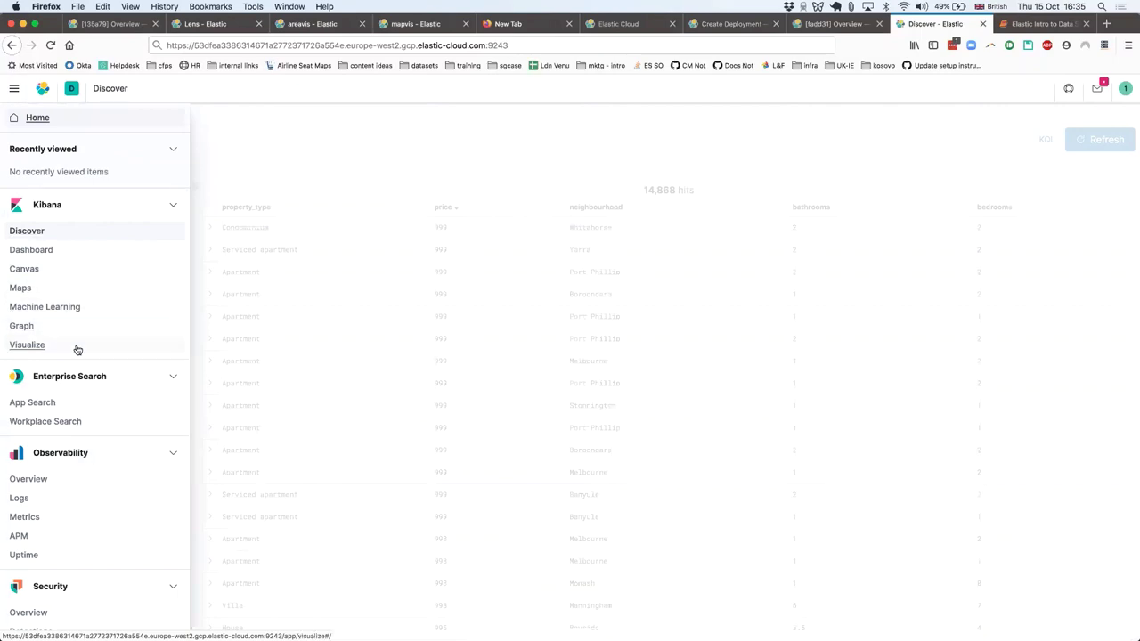
{"action": "left_click", "coordinate": [27, 345]}
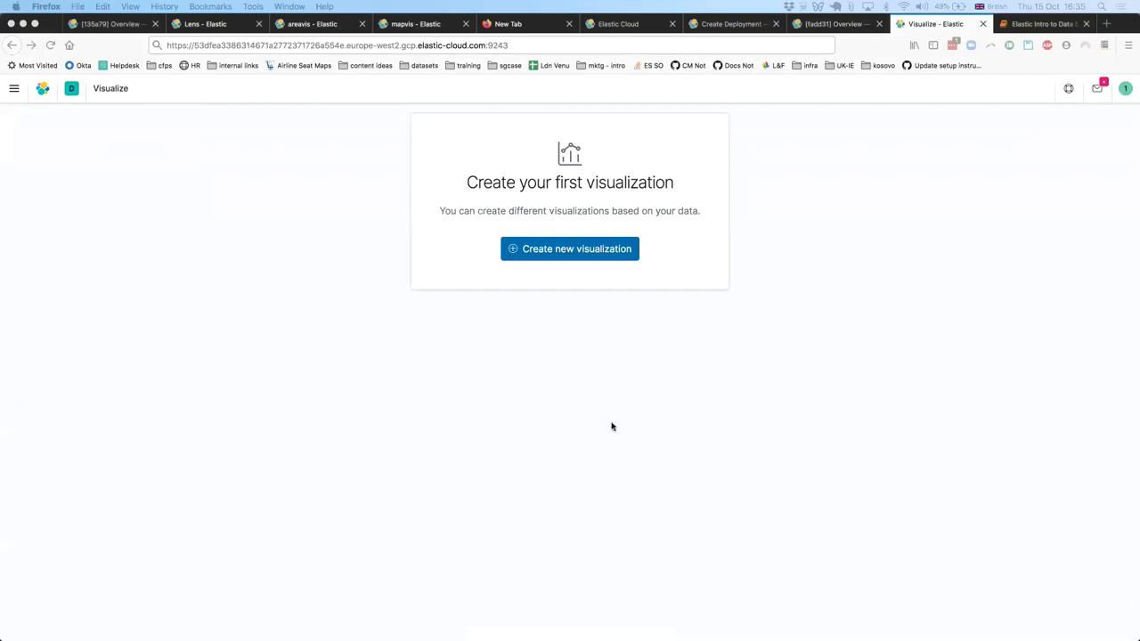
{"action": "left_click", "coordinate": [547, 393]}
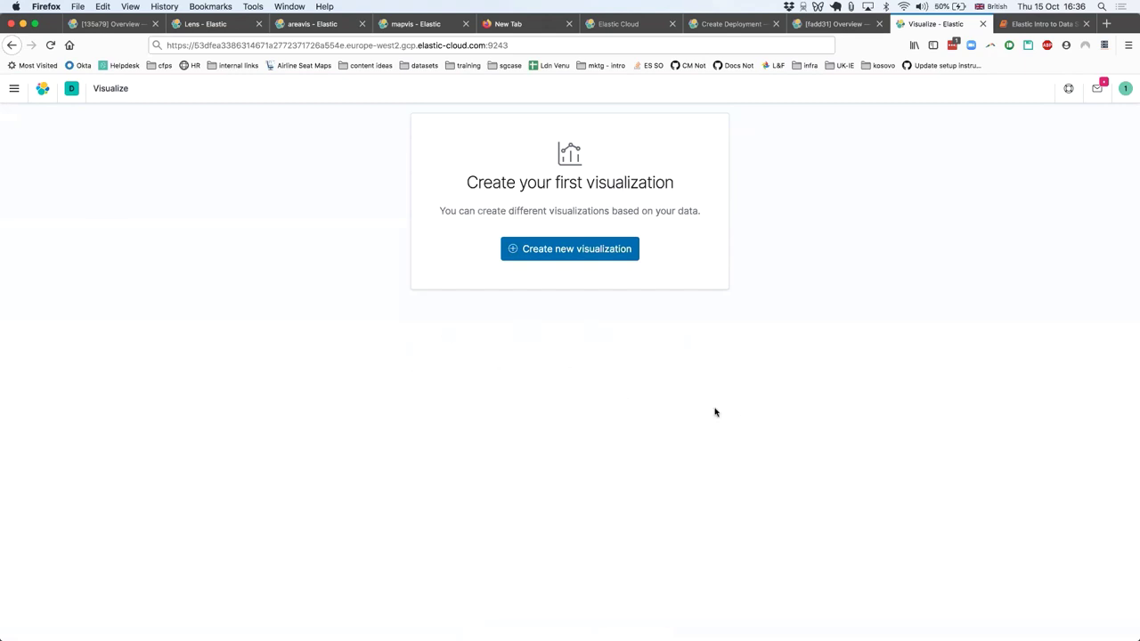
Step: View the empty Lens editor for a new visualization on airbnb_melbourne and return to the Visualize overview
{"action": "left_click", "coordinate": [615, 252]}
{"action": "left_click", "coordinate": [375, 253]}
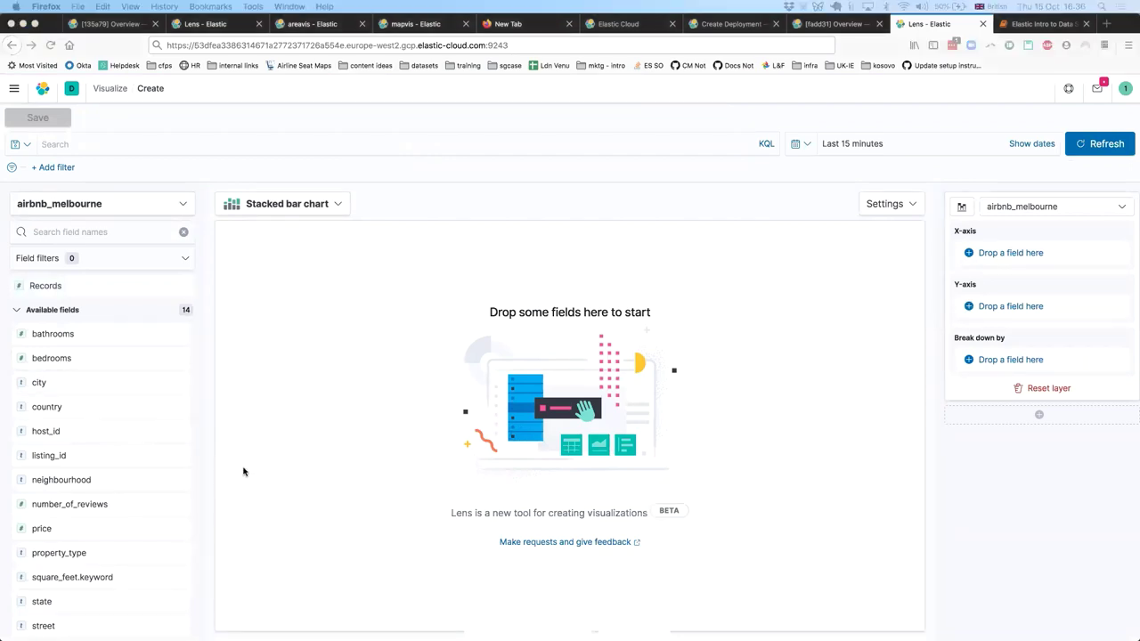
{"action": "left_click", "coordinate": [110, 89]}
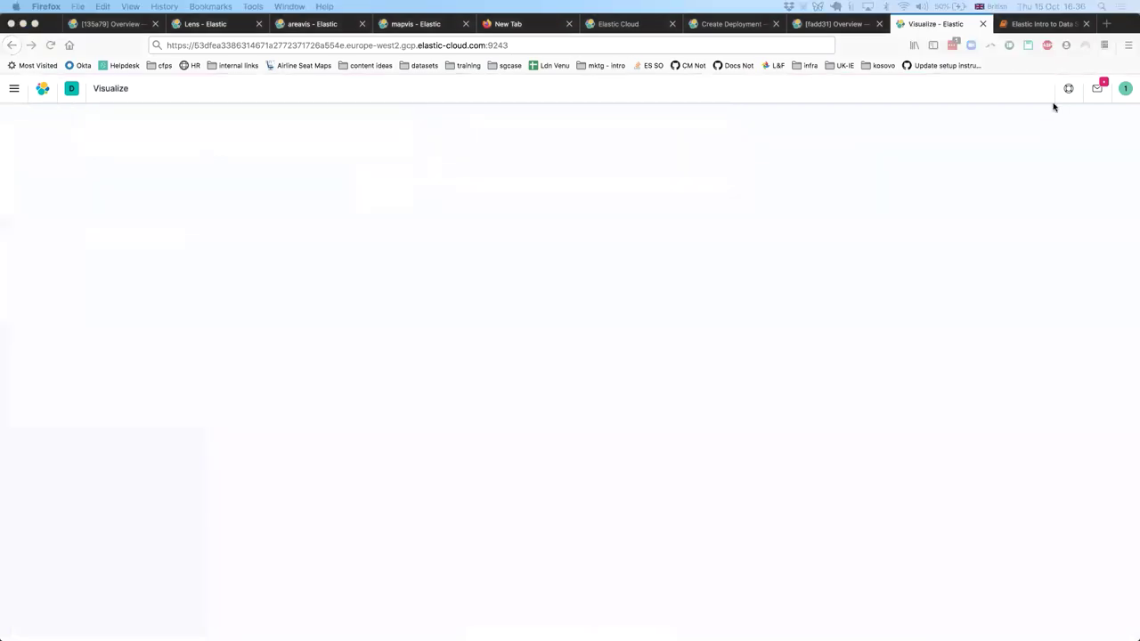
Step: Create a Lens visualization charting the count of records by top values of neighbourhood
{"action": "left_click", "coordinate": [567, 251]}
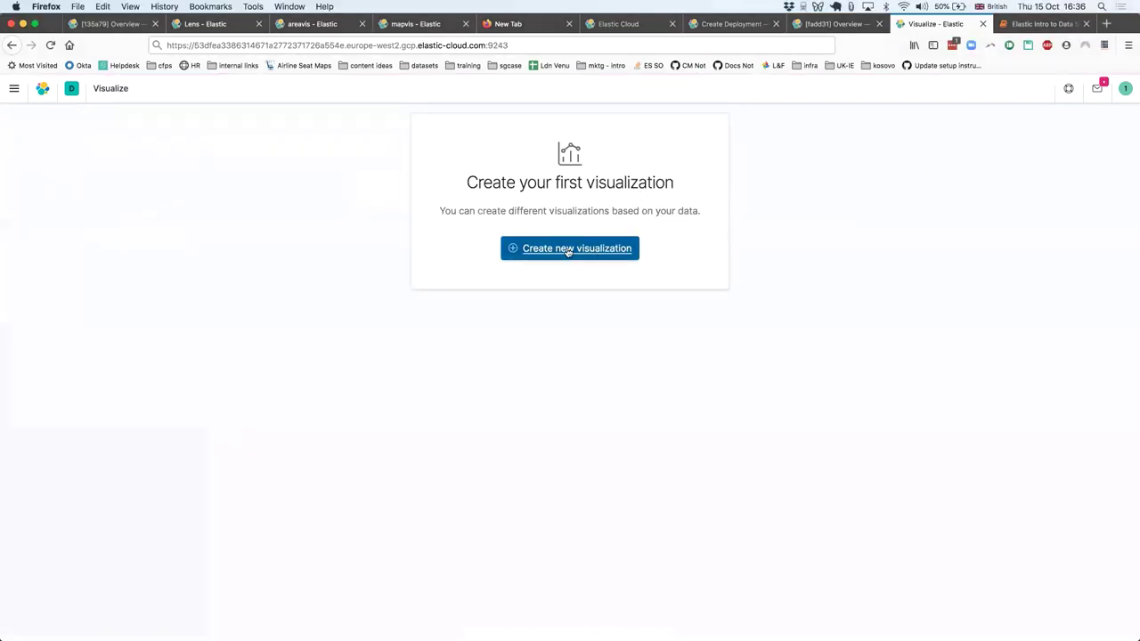
{"action": "left_click", "coordinate": [540, 253]}
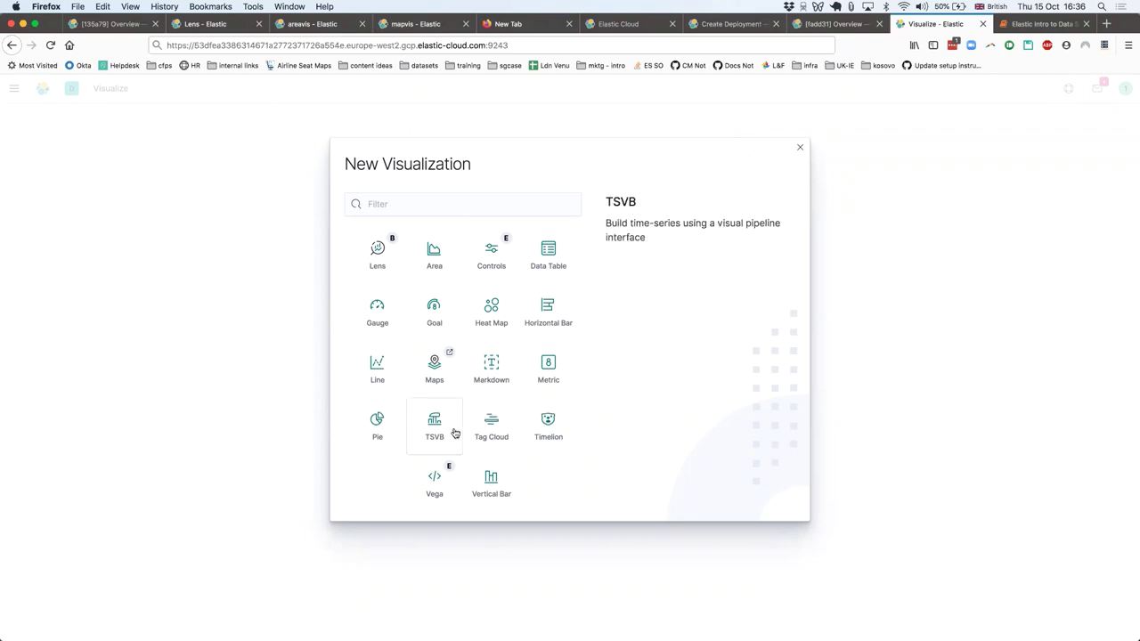
{"action": "left_click", "coordinate": [378, 256]}
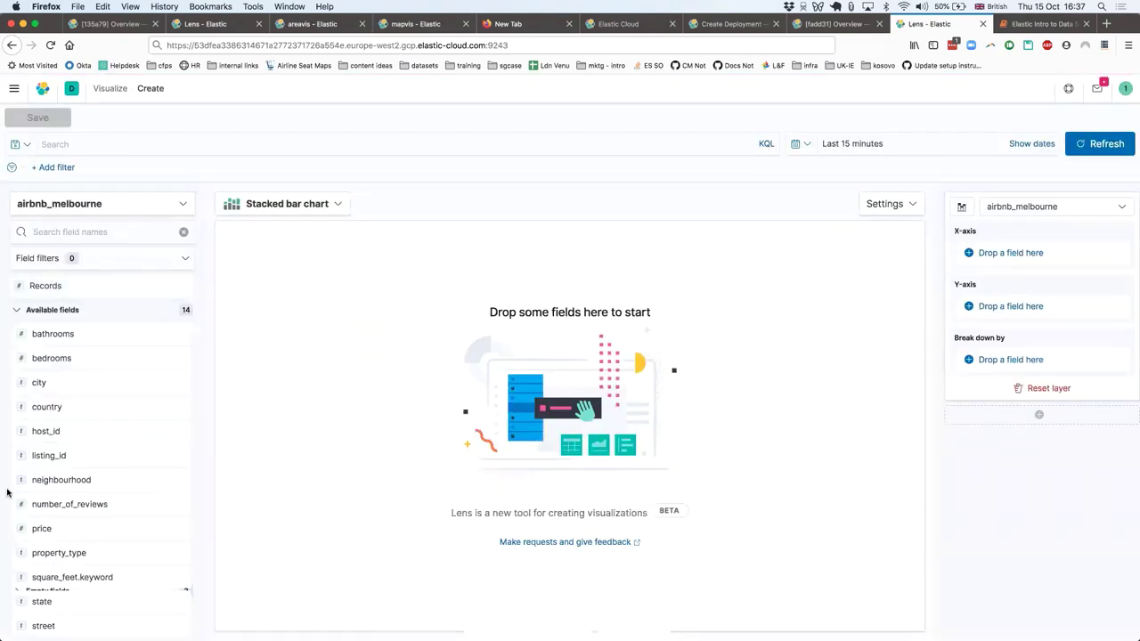
{"action": "left_click_drag", "start_coordinate": [80, 486], "coordinate": [454, 479]}
{"action": "scroll", "coordinate": [127, 504], "scroll_direction": "down", "scroll_amount": 1}
Step: Inspect the record counts of the neighbourhood bars, preview the donut suggestion and return to the stacked bar chart
{"action": "mouse_move", "coordinate": [535, 393]}
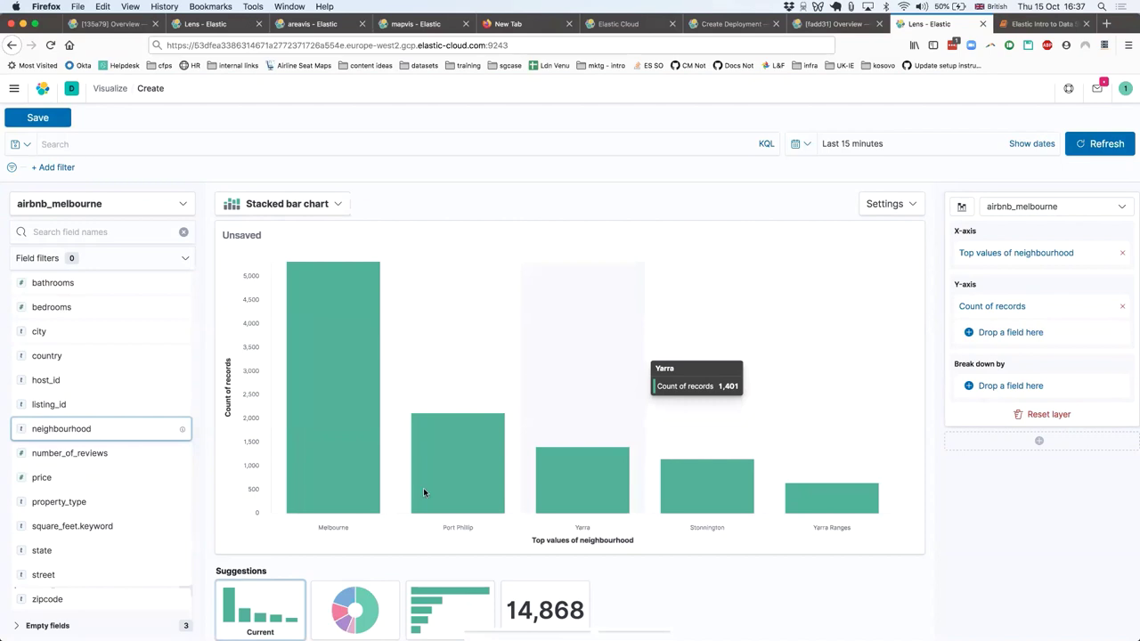
{"action": "mouse_move", "coordinate": [372, 351]}
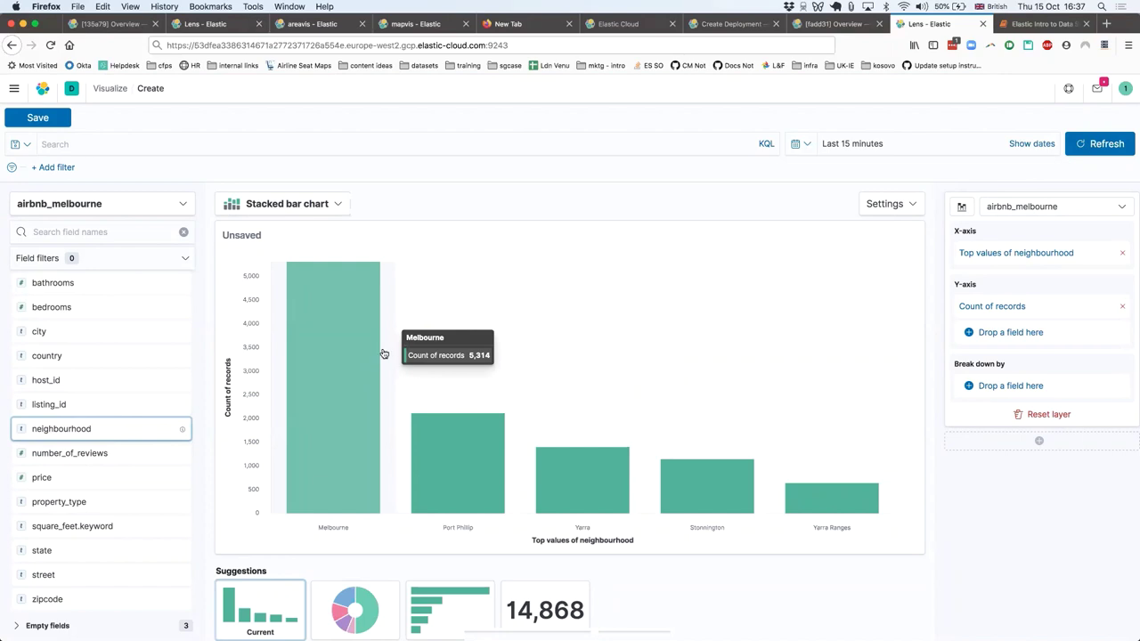
{"action": "mouse_move", "coordinate": [461, 420]}
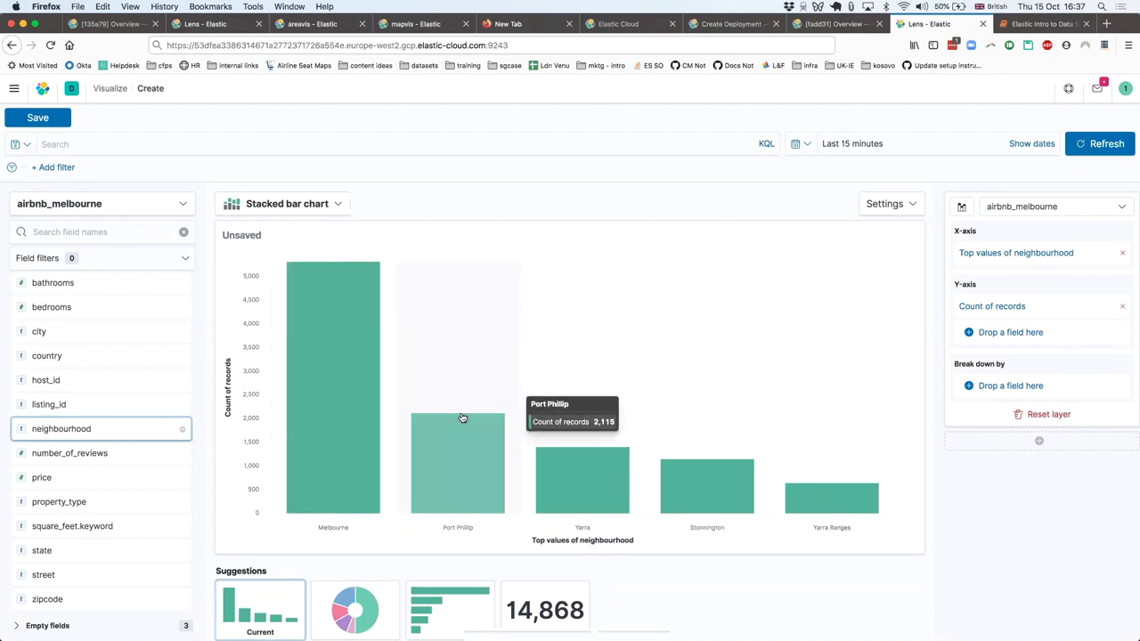
{"action": "left_click", "coordinate": [365, 613]}
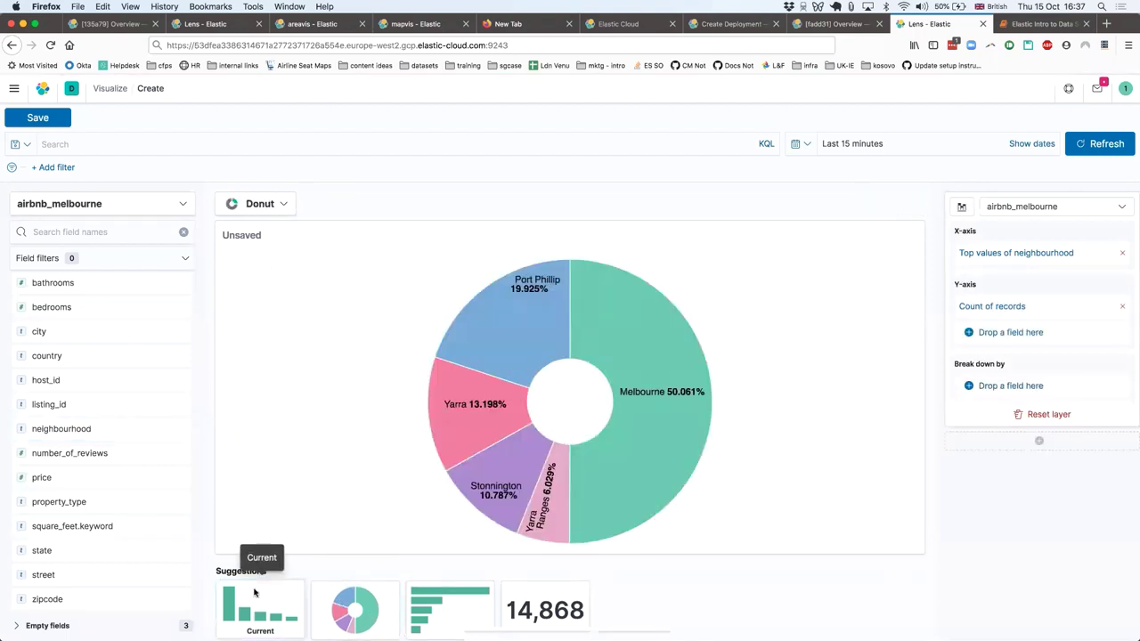
{"action": "left_click", "coordinate": [253, 593]}
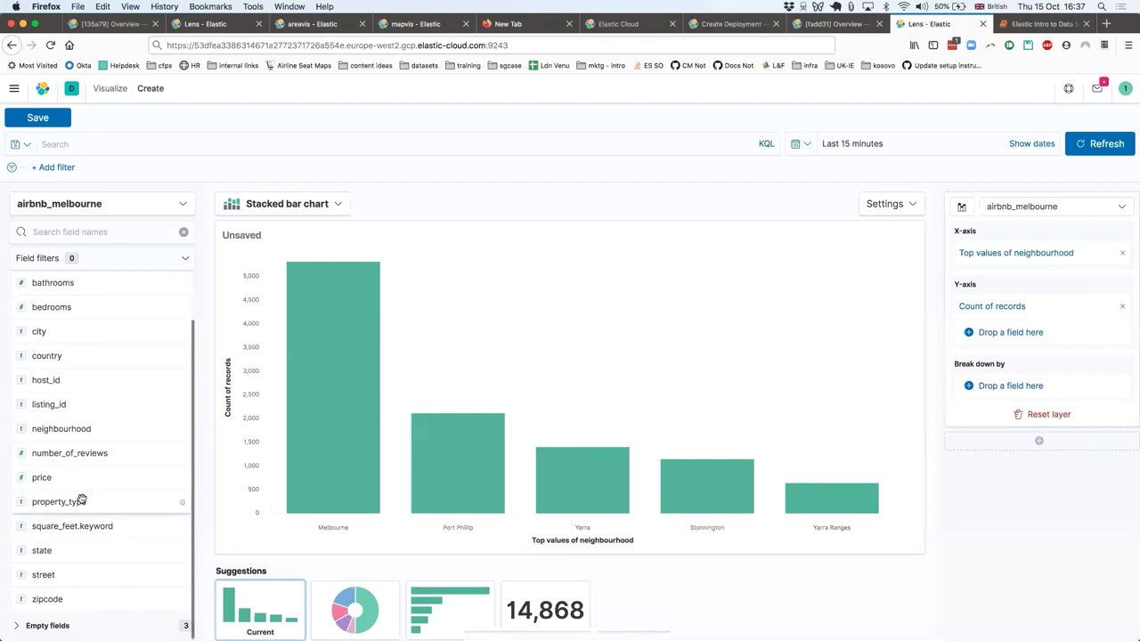
Step: Plot the average of price per neighbourhood and break the bars down by property_type
{"action": "left_click_drag", "start_coordinate": [71, 477], "coordinate": [460, 386]}
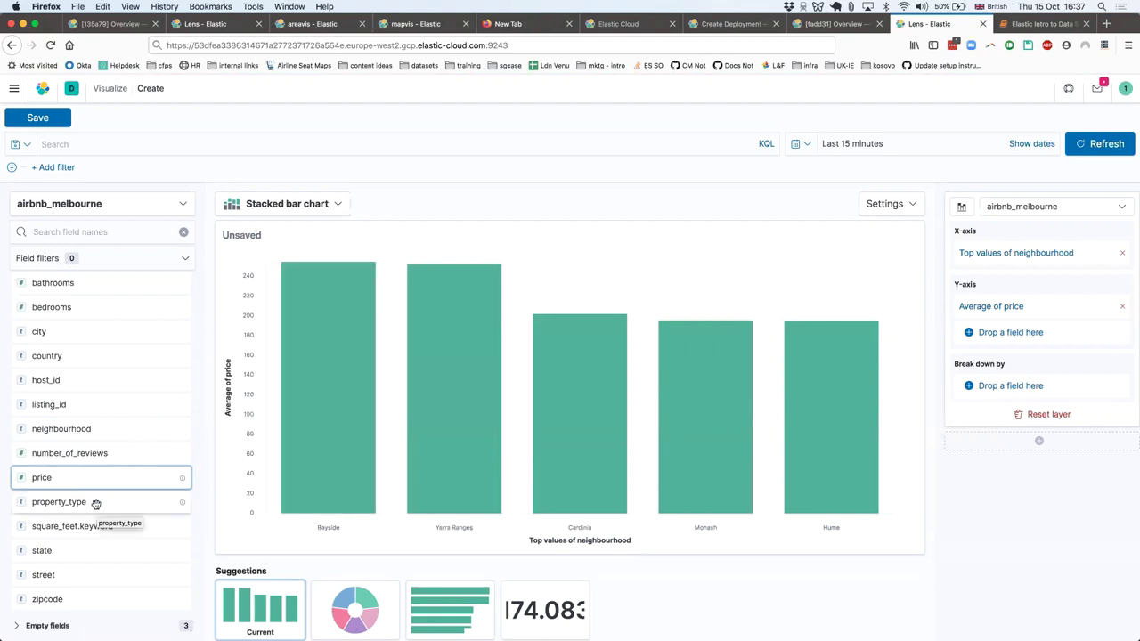
{"action": "left_click_drag", "start_coordinate": [95, 504], "coordinate": [497, 353]}
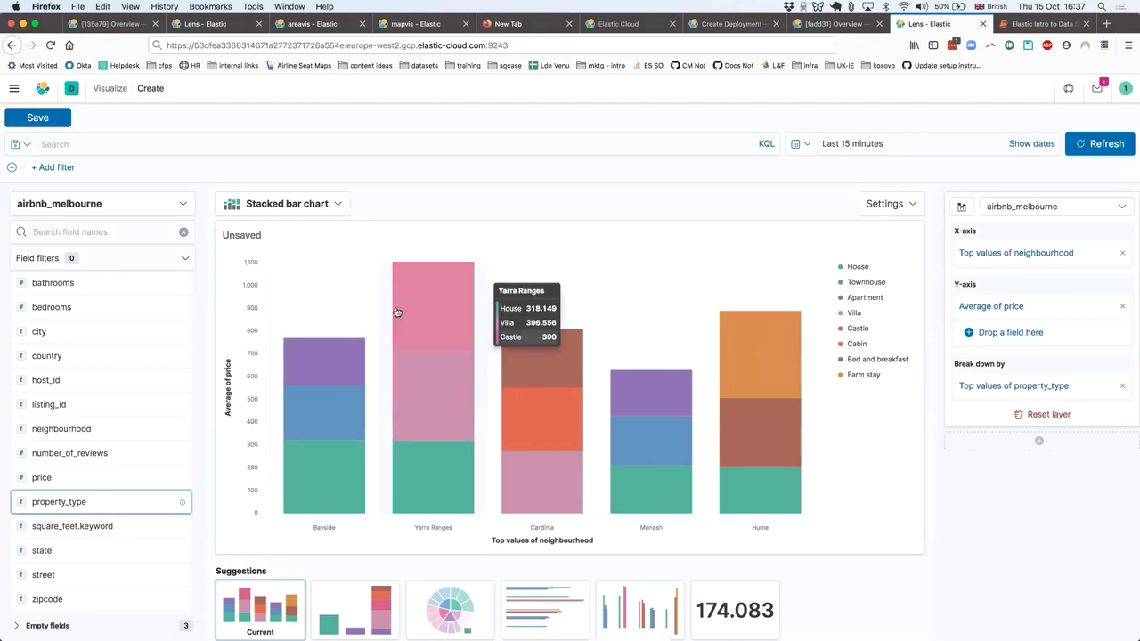
Step: Review the number of values and ordering options of the property_type breakdown without changing them
{"action": "left_click", "coordinate": [984, 387]}
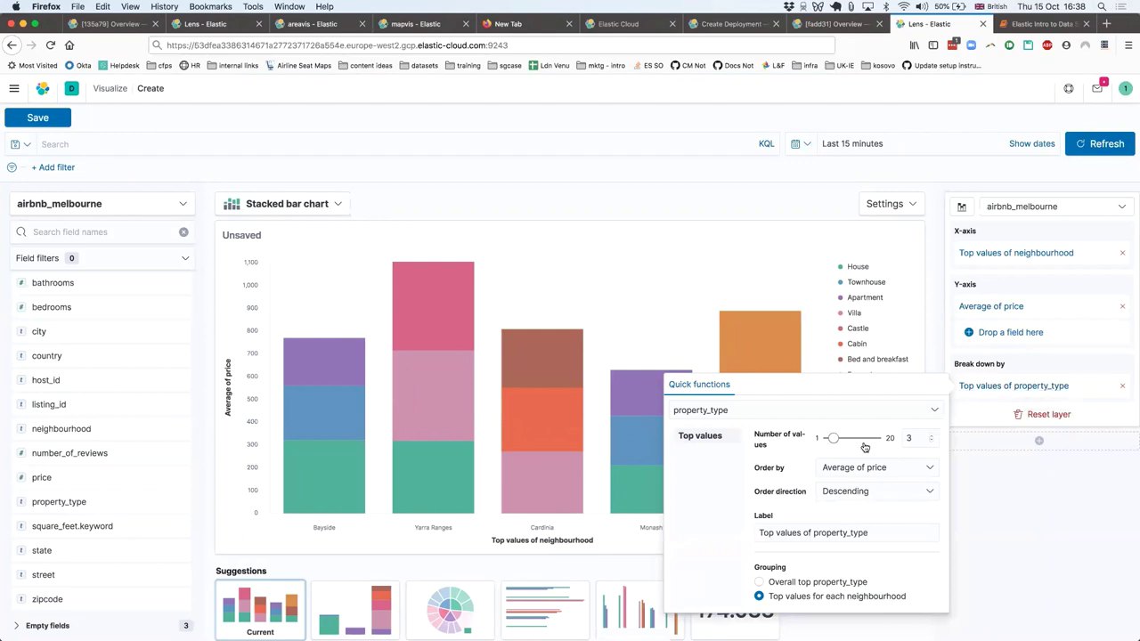
{"action": "left_click", "coordinate": [912, 438]}
{"action": "left_click", "coordinate": [968, 565]}
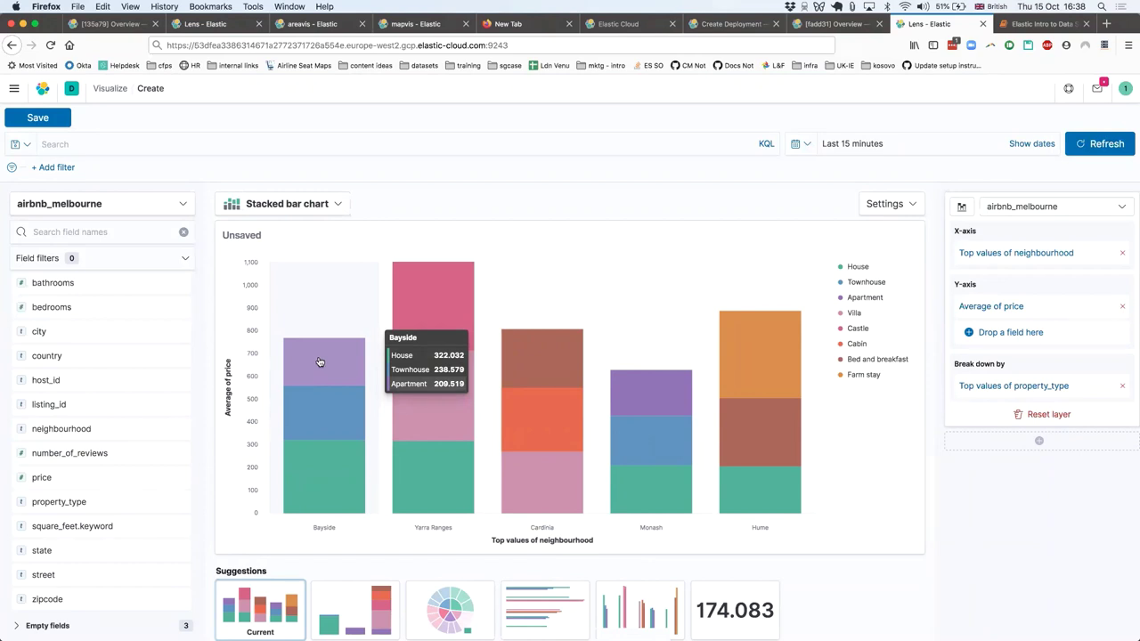
{"action": "left_click", "coordinate": [1074, 385]}
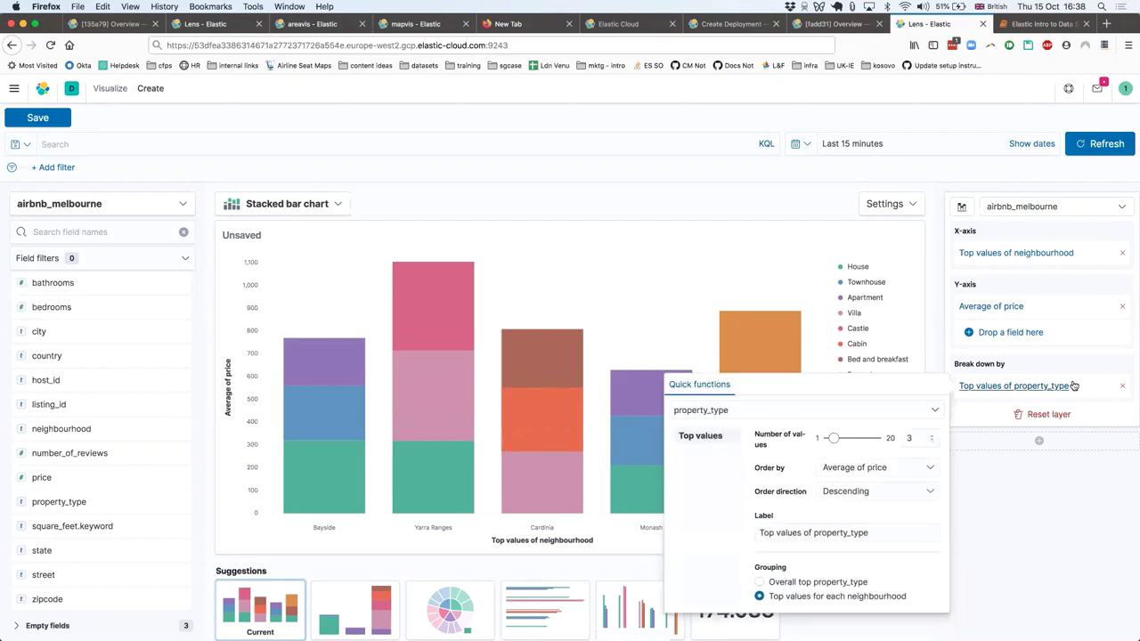
{"action": "left_click", "coordinate": [857, 472]}
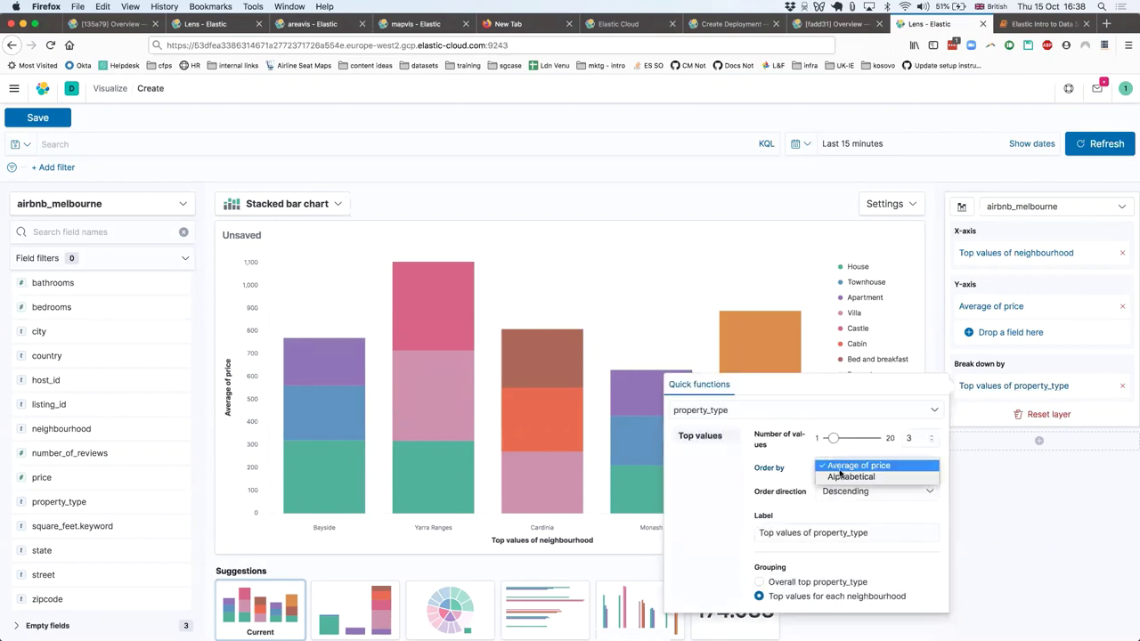
{"action": "left_click", "coordinate": [716, 483]}
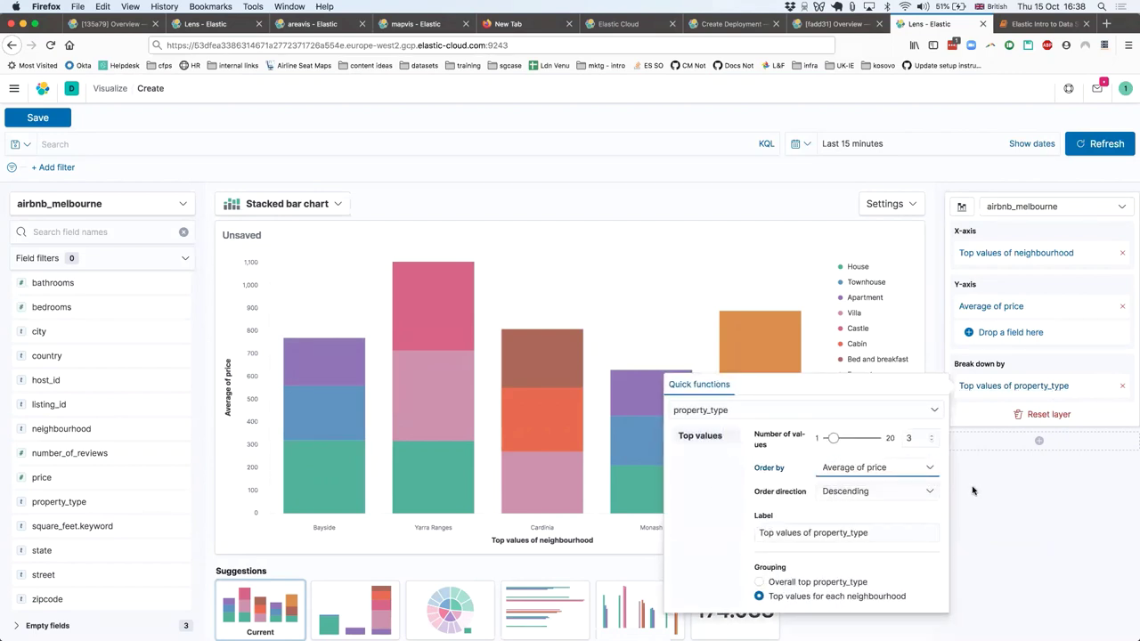
{"action": "left_click", "coordinate": [1005, 477]}
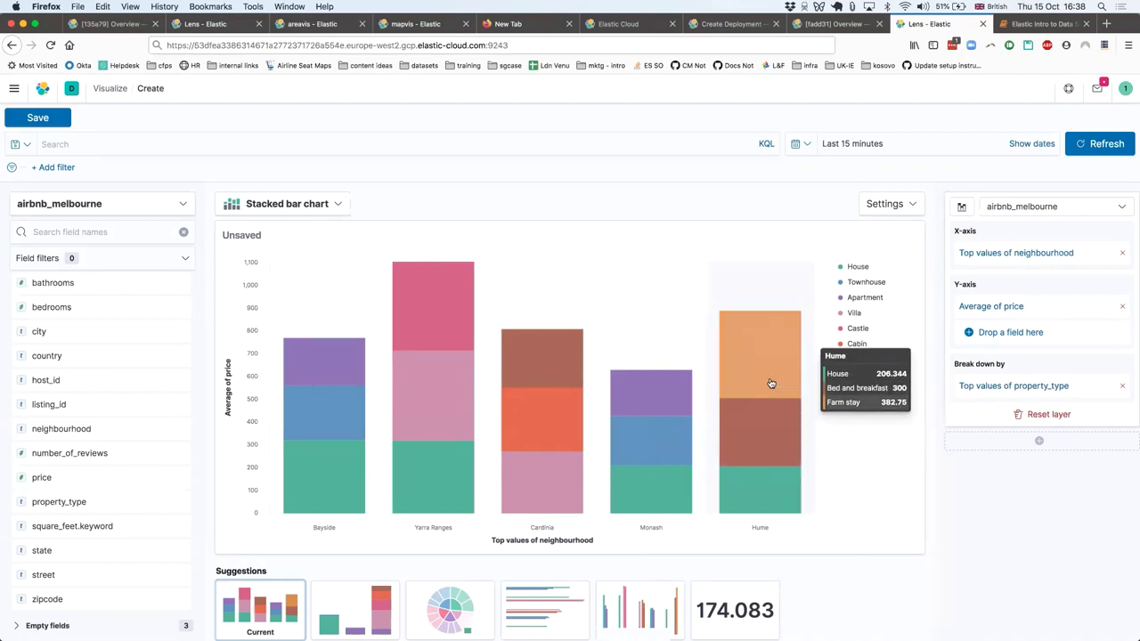
Step: Try grouping the breakdown by overall top property_type, compare the chart, and restore top values for each neighbourhood
{"action": "left_click", "coordinate": [1048, 385]}
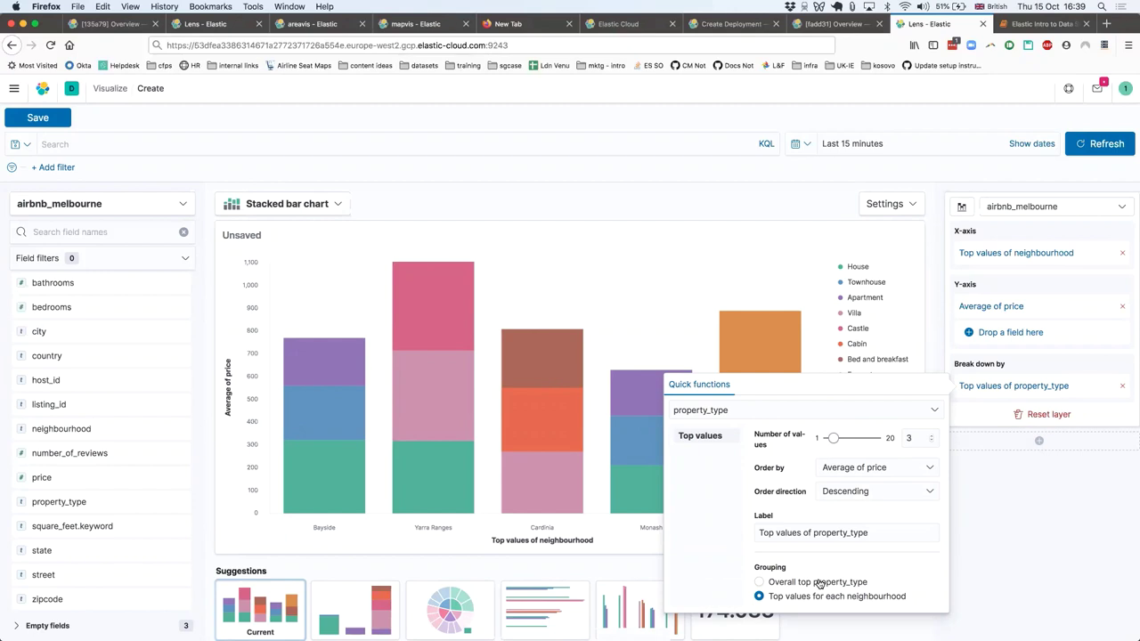
{"action": "left_click", "coordinate": [760, 582]}
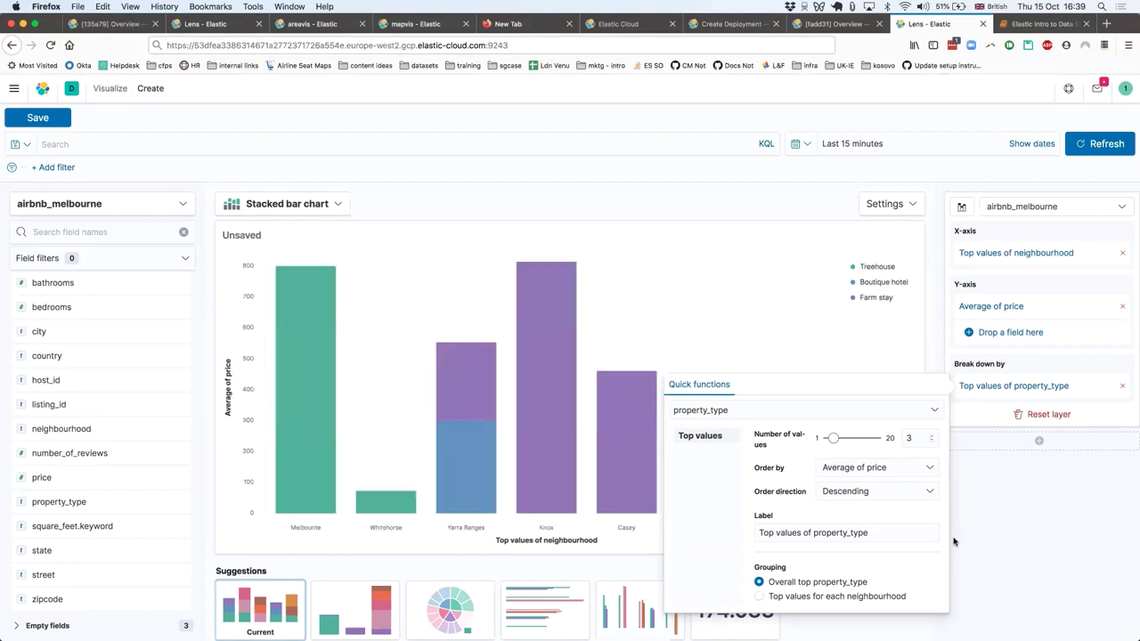
{"action": "left_click", "coordinate": [995, 558]}
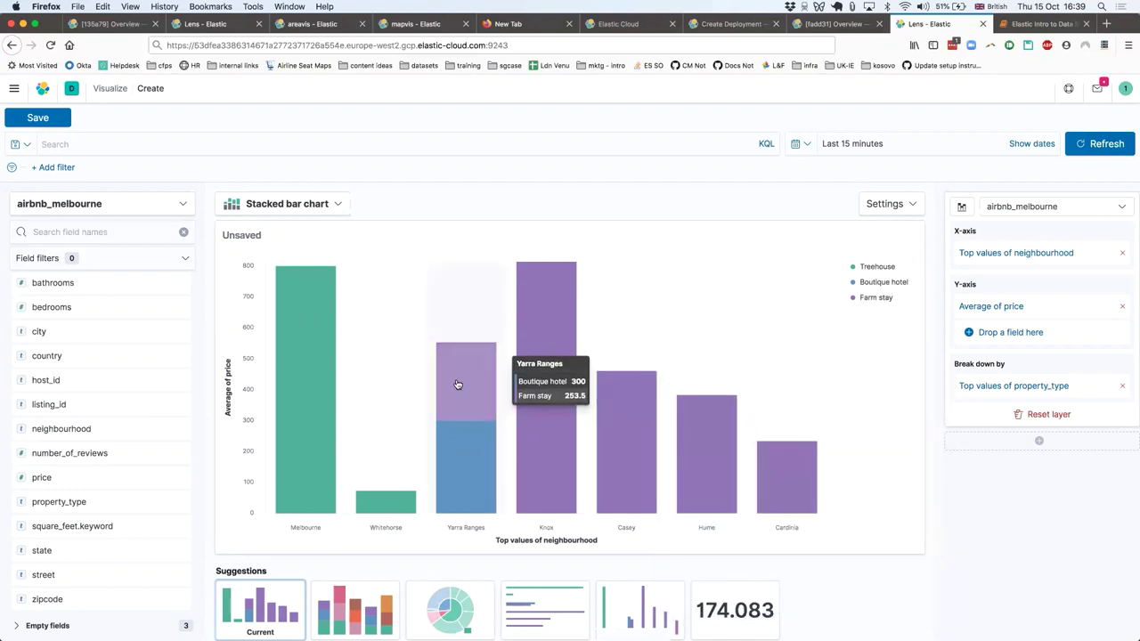
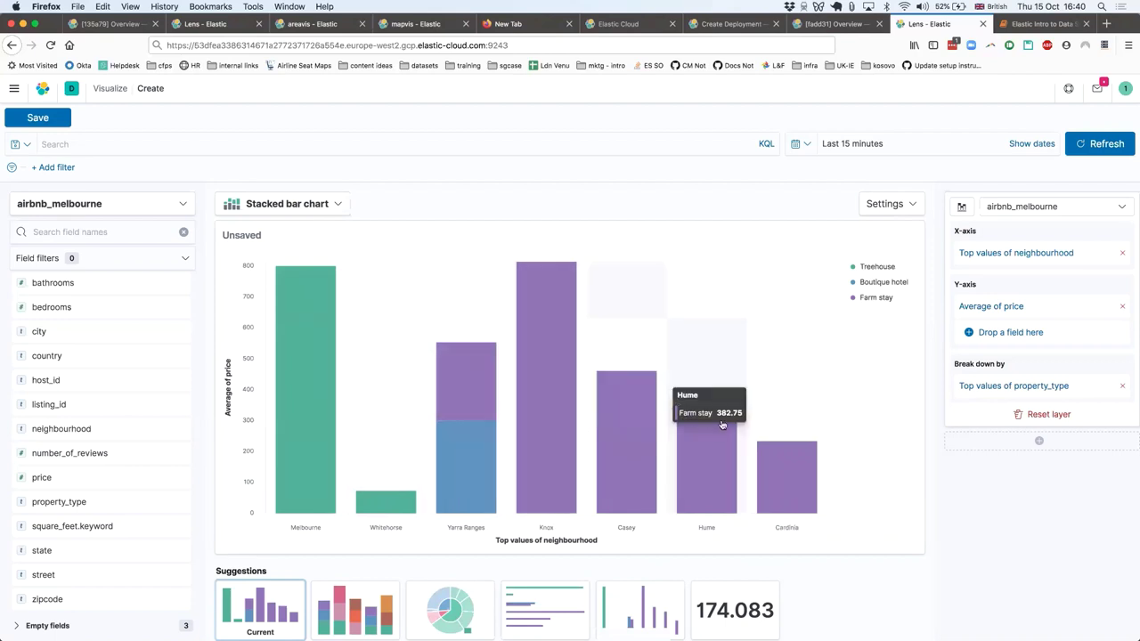
{"action": "left_click", "coordinate": [1042, 386]}
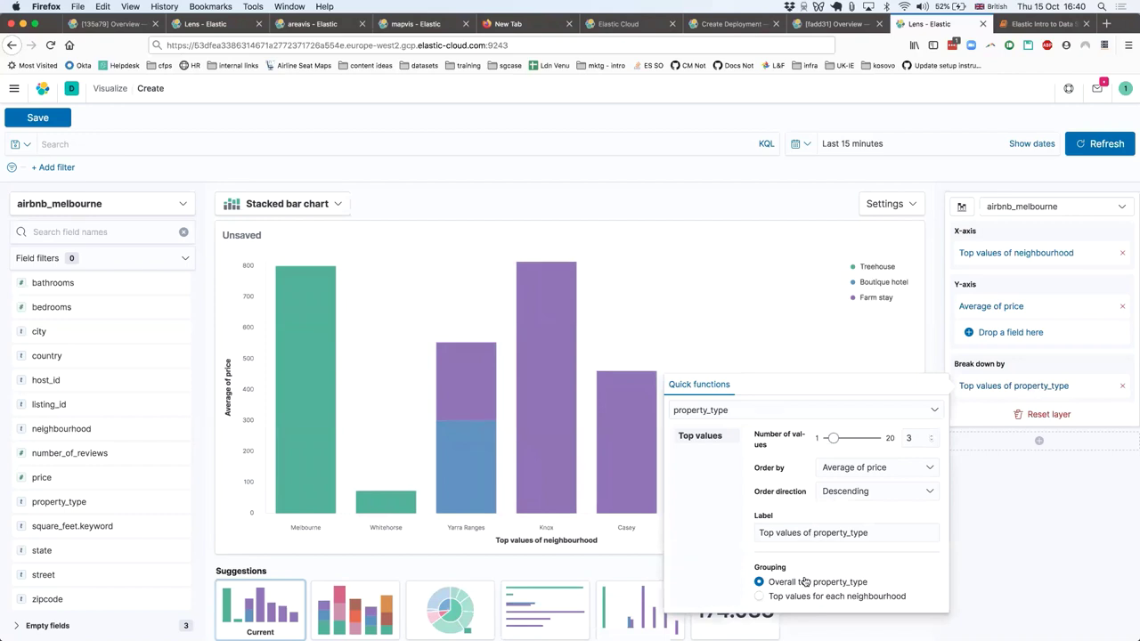
{"action": "left_click", "coordinate": [759, 596]}
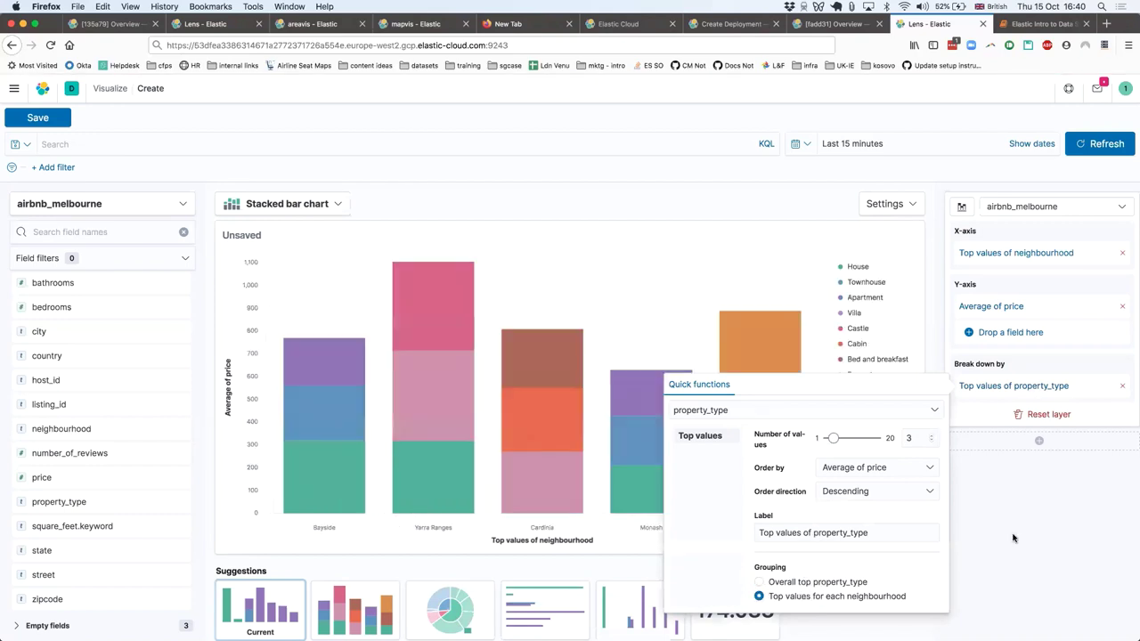
{"action": "left_click", "coordinate": [1022, 533]}
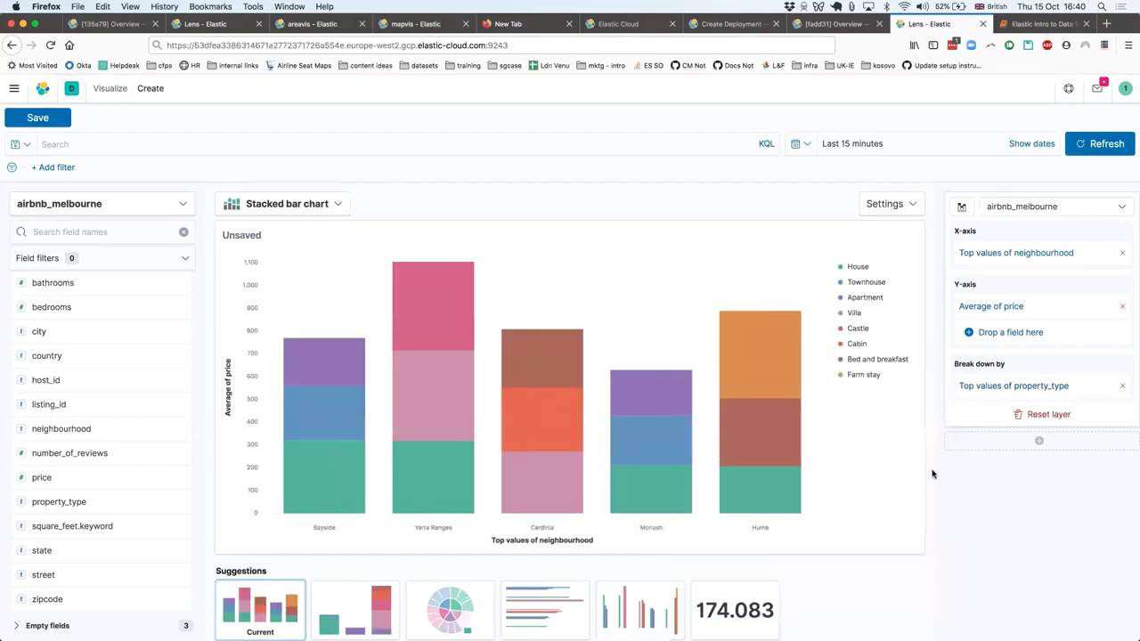
Step: Switch the Y-axis function for price to Maximum
{"action": "left_click", "coordinate": [995, 306]}
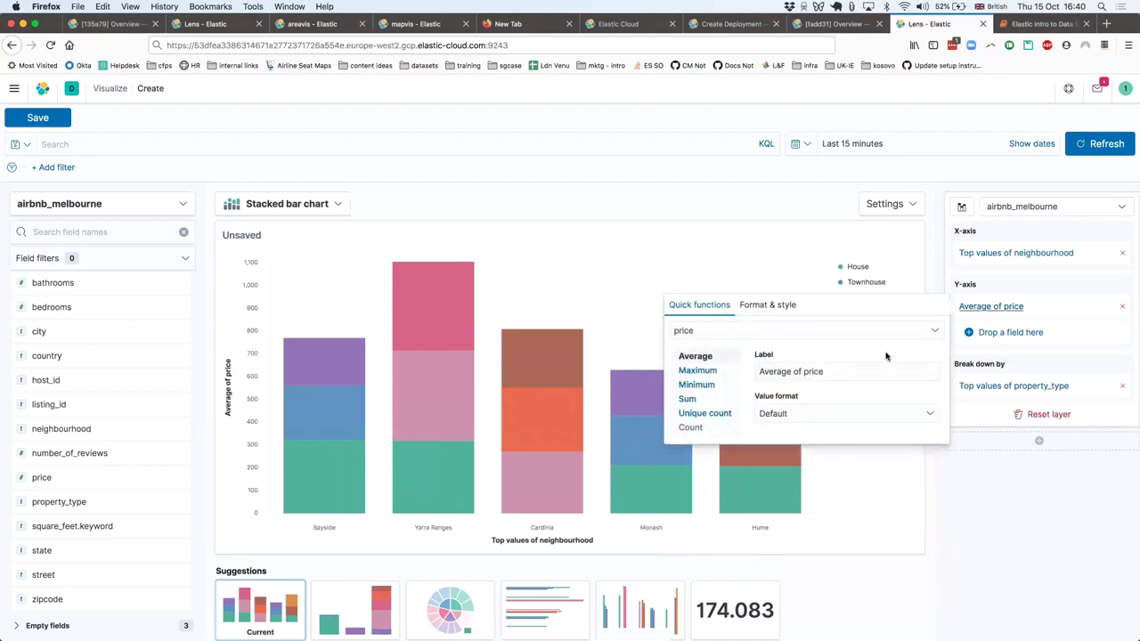
{"action": "left_click", "coordinate": [697, 370]}
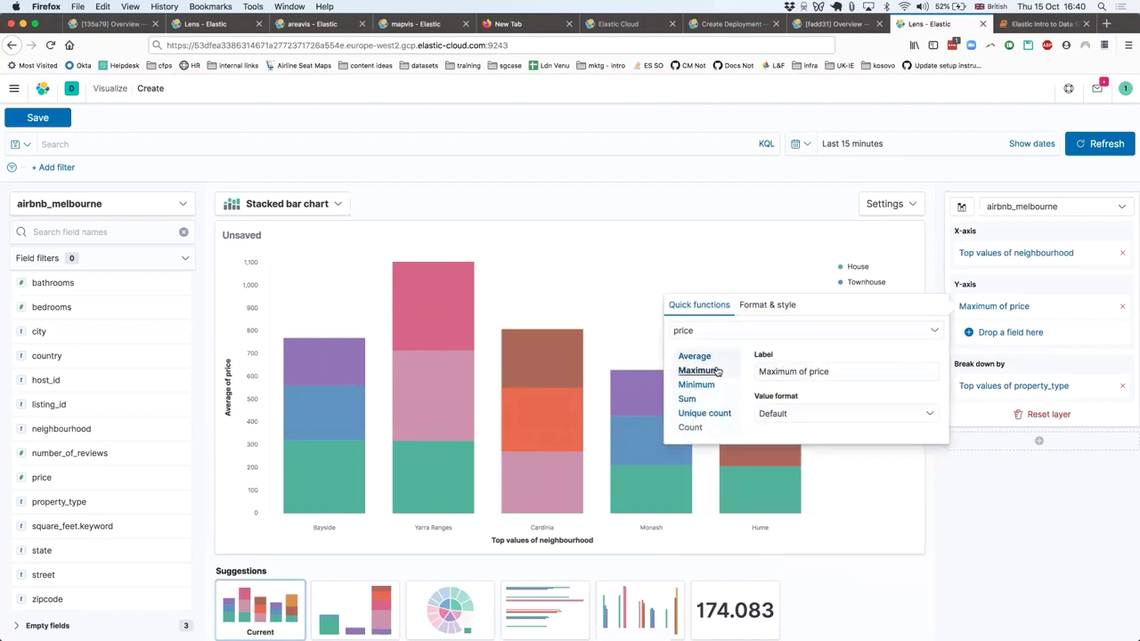
{"action": "left_click", "coordinate": [1004, 534]}
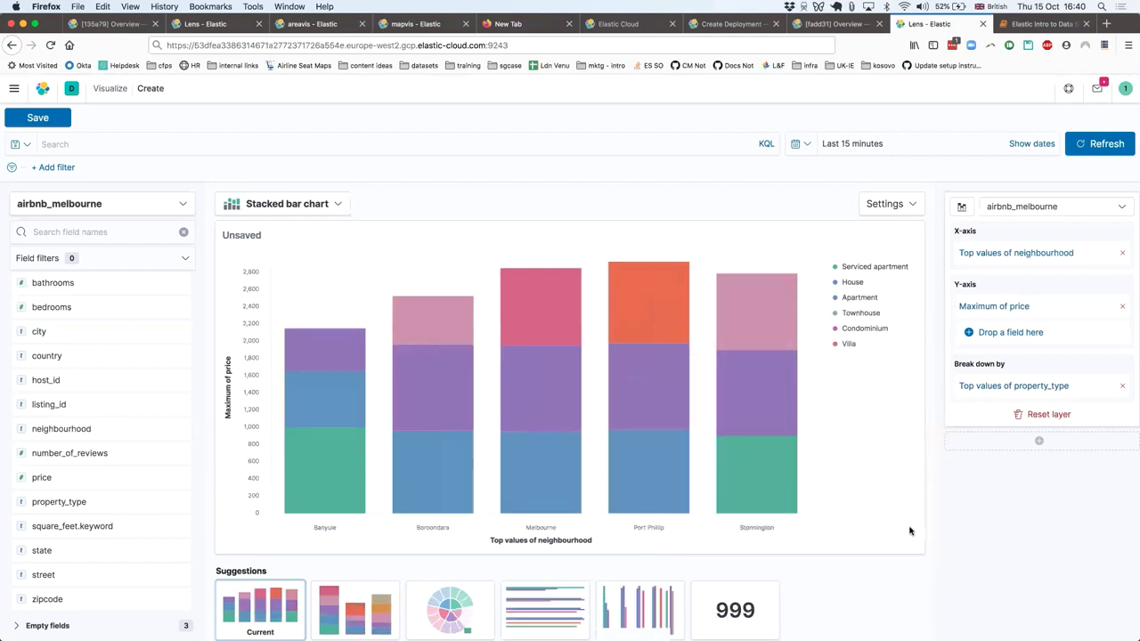
Step: Preview the suggested horizontal bar and grouped bar versions of the maximum price chart, and return to the stacked bars
{"action": "left_click", "coordinate": [532, 605]}
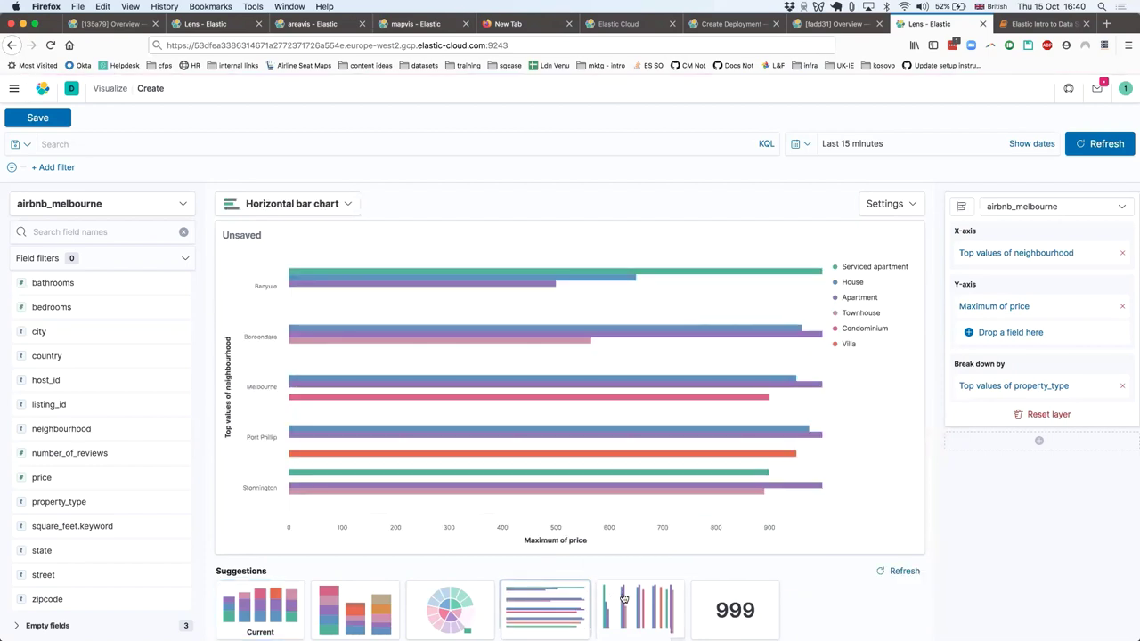
{"action": "left_click", "coordinate": [624, 599]}
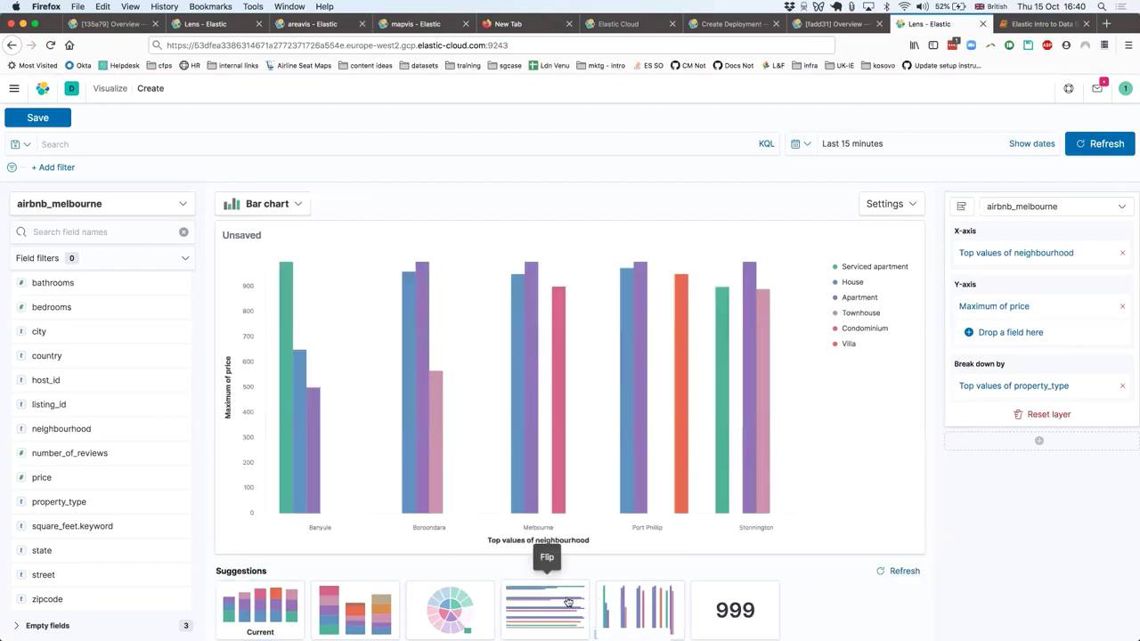
{"action": "left_click", "coordinate": [568, 603]}
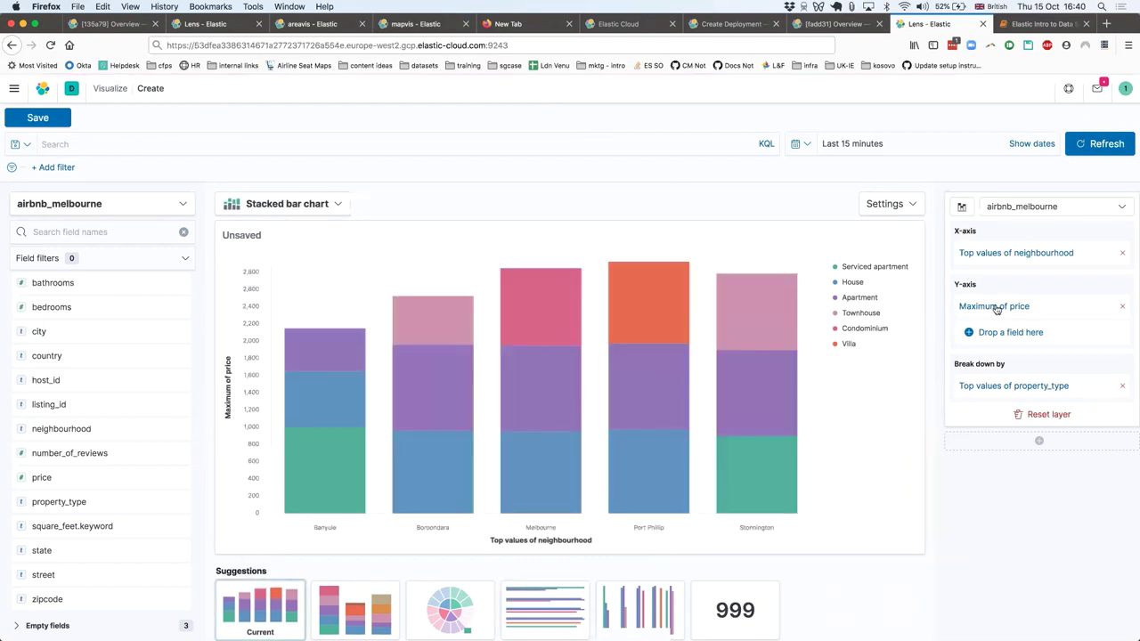
Step: Check the property_type breakdown settings and set the Y-axis function for price back to Average
{"action": "left_click", "coordinate": [983, 388]}
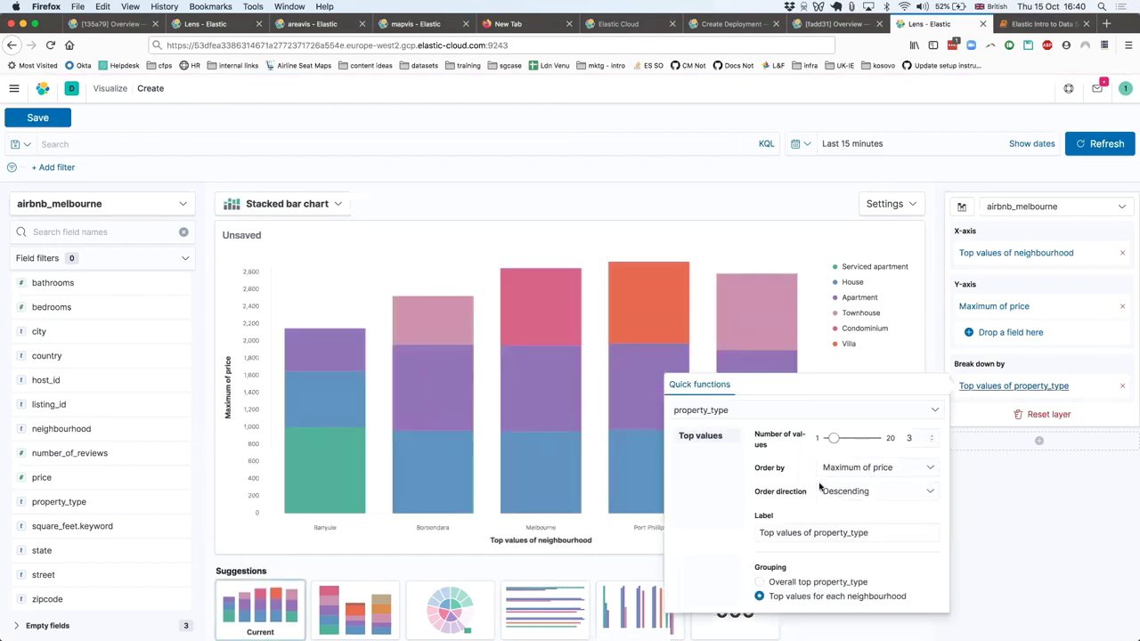
{"action": "left_click", "coordinate": [994, 305]}
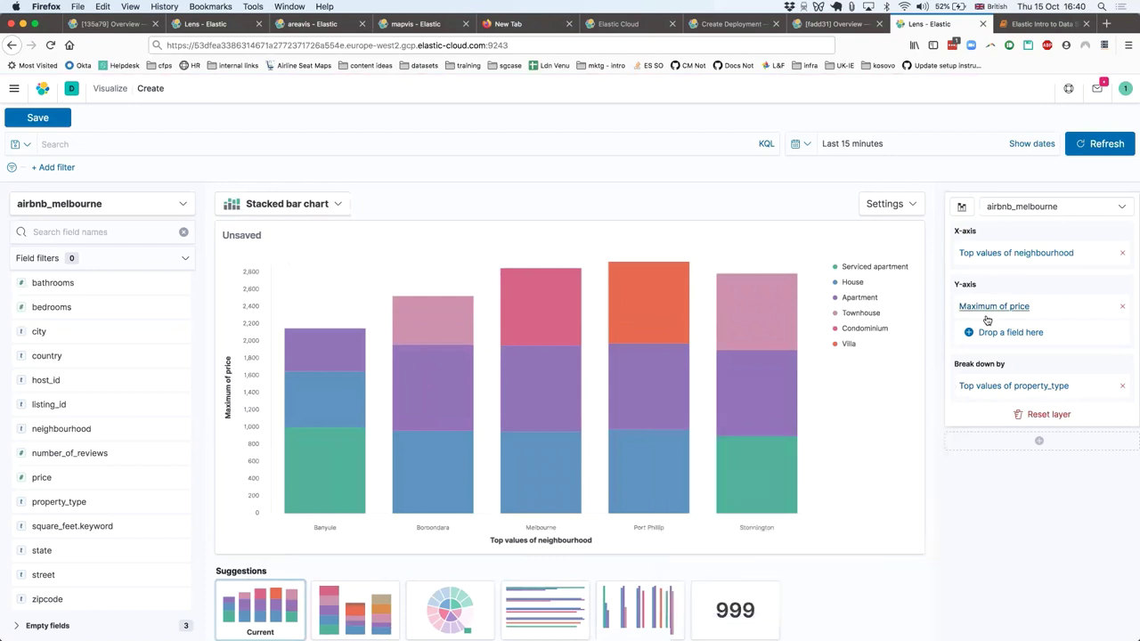
{"action": "left_click", "coordinate": [694, 355]}
{"action": "left_click", "coordinate": [1023, 556]}
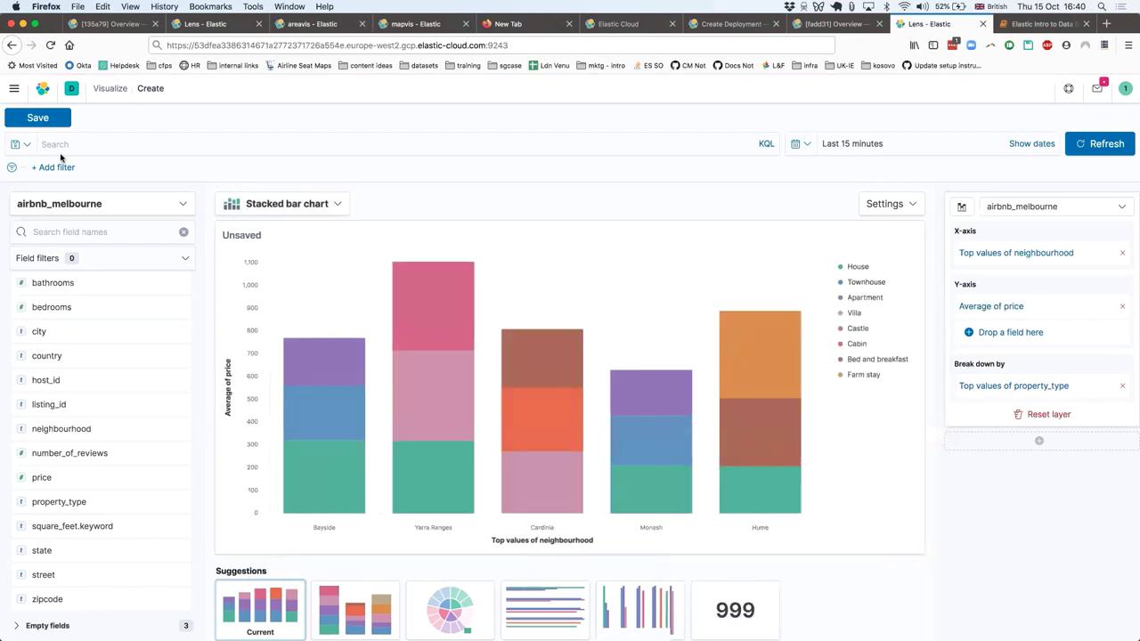
Step: Save the Lens visualization with the title lensviz
{"action": "left_click", "coordinate": [37, 118]}
{"action": "type", "text": "l"}
{"action": "key", "text": "BackSpace"}
{"action": "type", "text": "lensviz"}
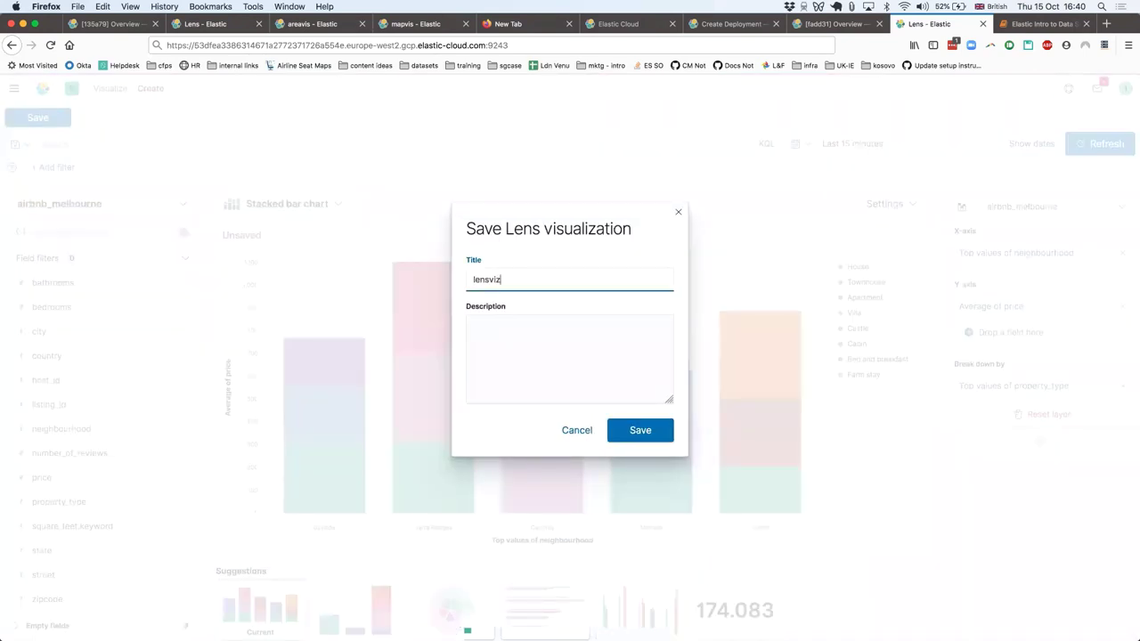
{"action": "left_click", "coordinate": [638, 431]}
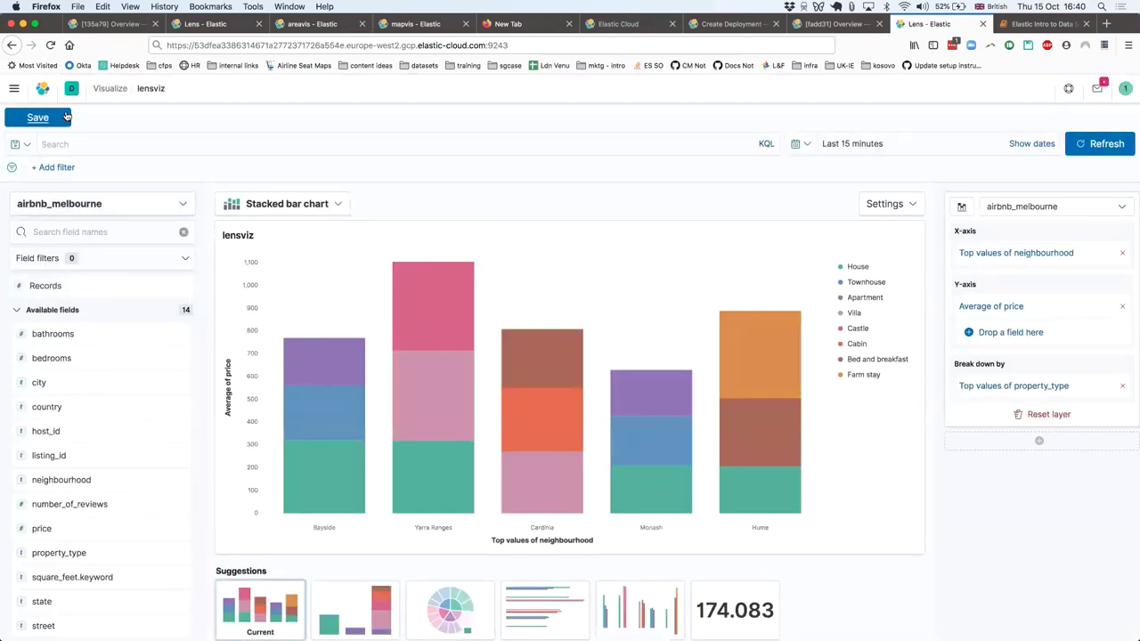
Step: Return to the visualizations list and create a new Area visualization with airbnb_melbourne as its source
{"action": "left_click", "coordinate": [110, 89]}
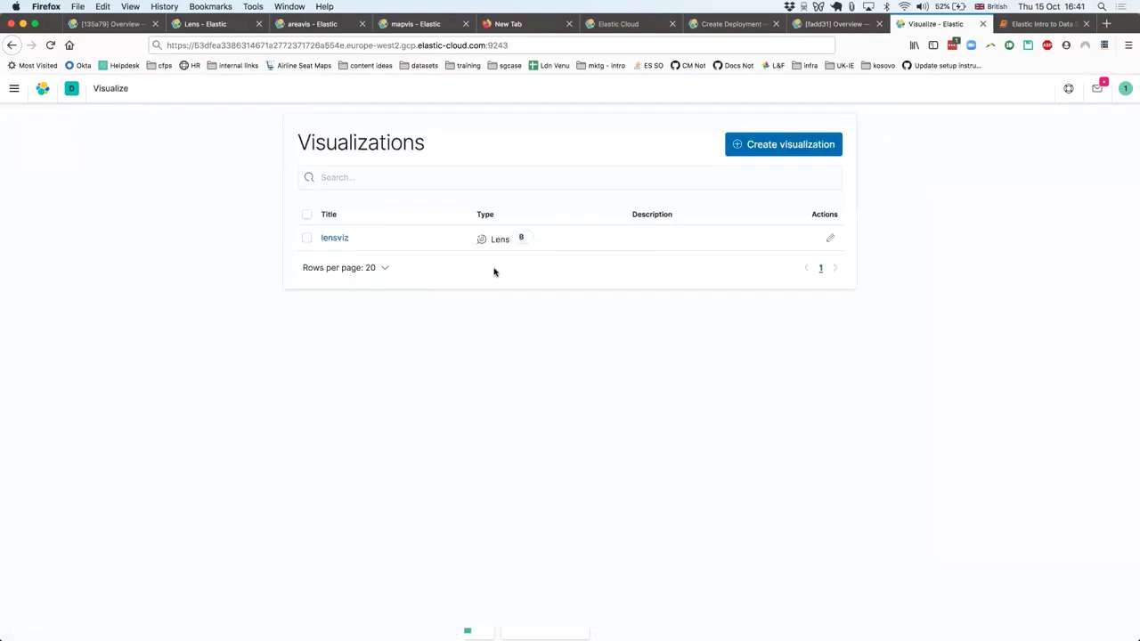
{"action": "left_click", "coordinate": [784, 150]}
{"action": "left_click", "coordinate": [428, 255]}
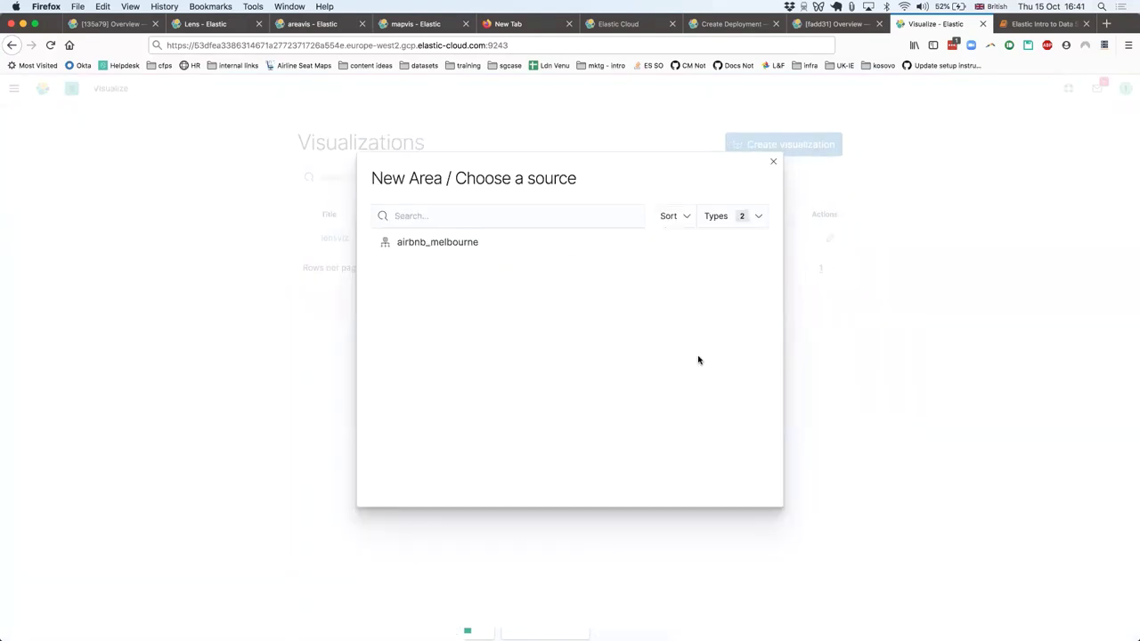
{"action": "left_click", "coordinate": [462, 253]}
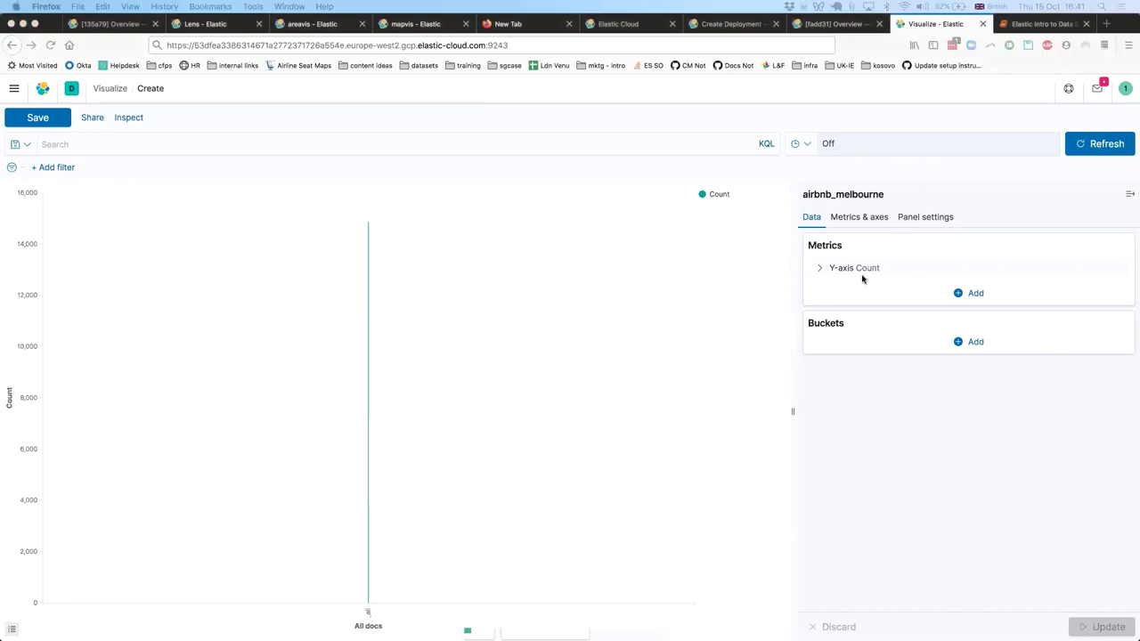
Step: Expand the area chart's Y-axis metric and open its aggregation choices
{"action": "left_click", "coordinate": [968, 296]}
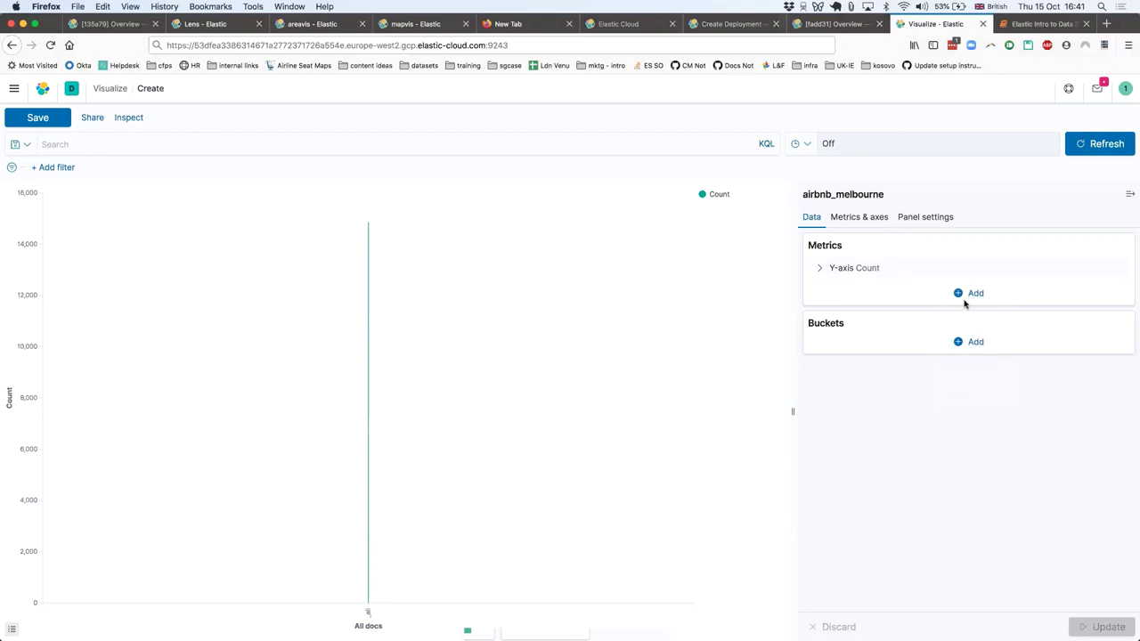
{"action": "left_click", "coordinate": [969, 298]}
{"action": "left_click", "coordinate": [860, 268]}
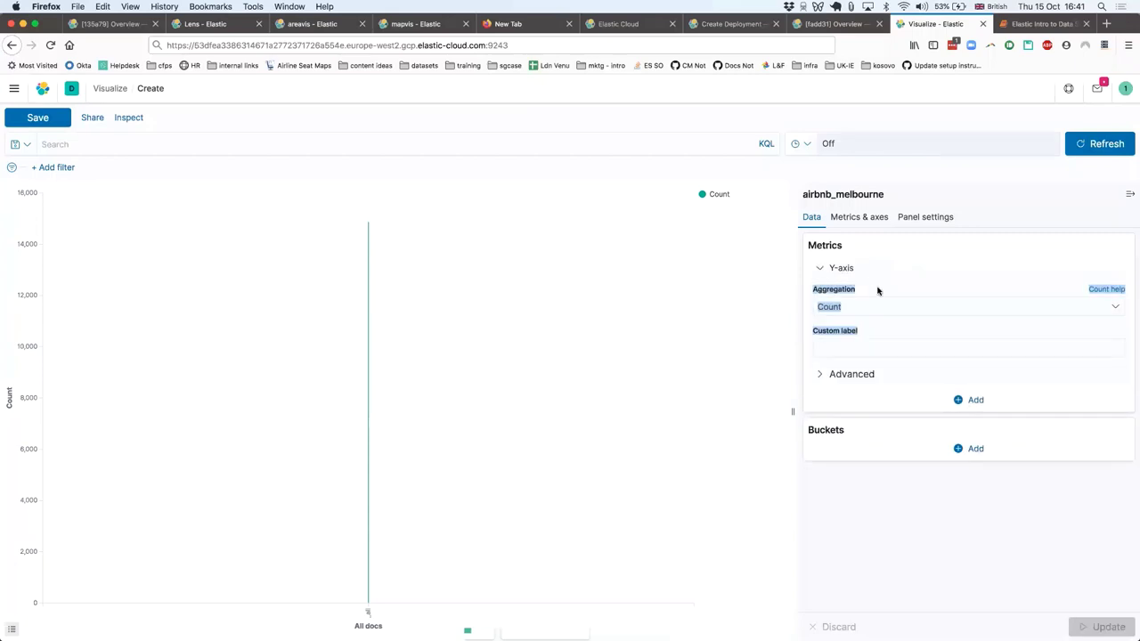
{"action": "left_click", "coordinate": [872, 308]}
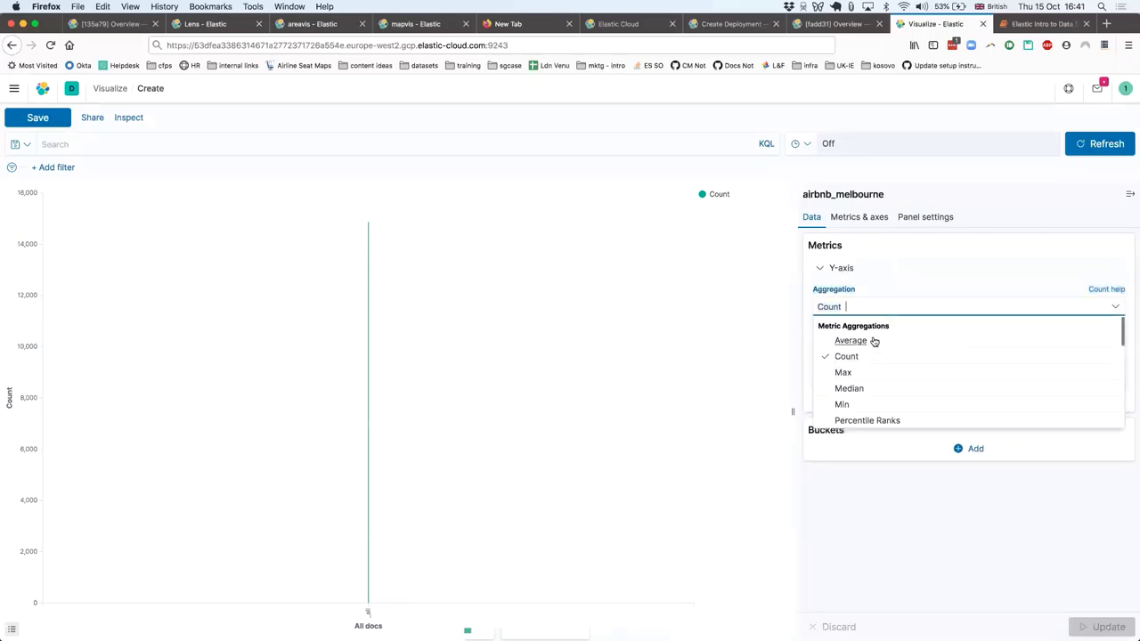
Step: Set the Y-axis metric to the Average of the price field
{"action": "left_click", "coordinate": [873, 341]}
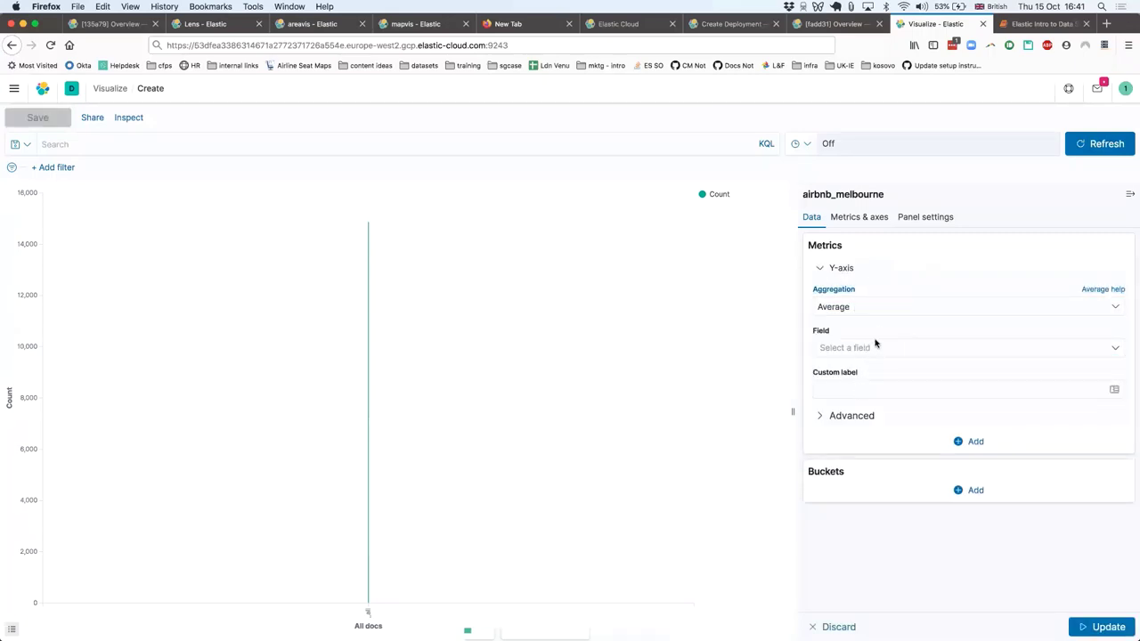
{"action": "left_click", "coordinate": [875, 345]}
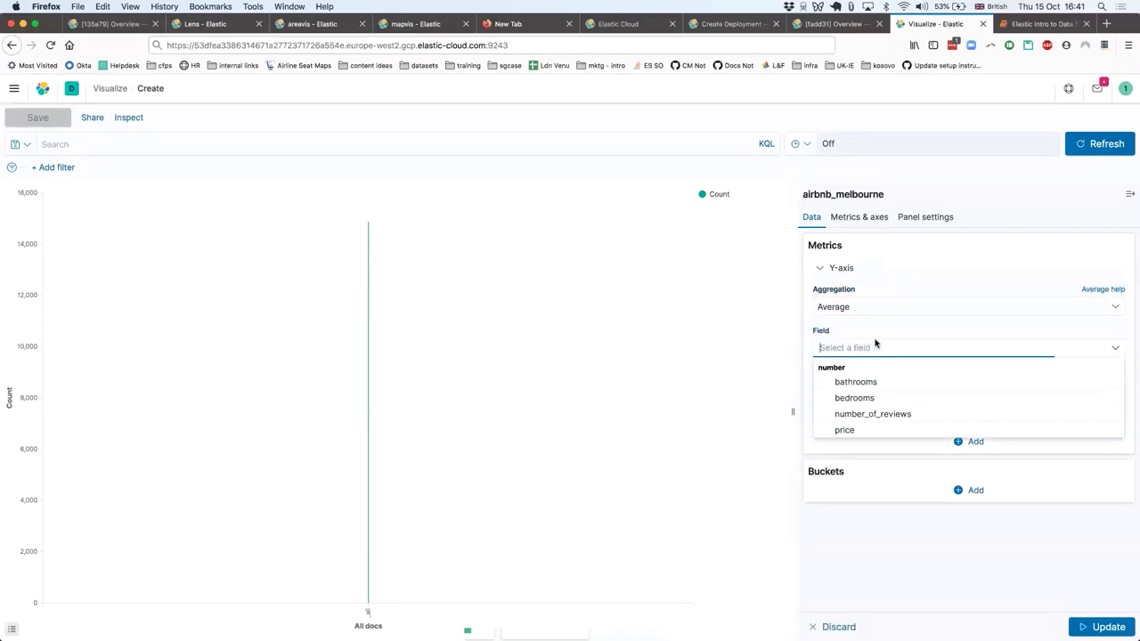
{"action": "left_click", "coordinate": [857, 430]}
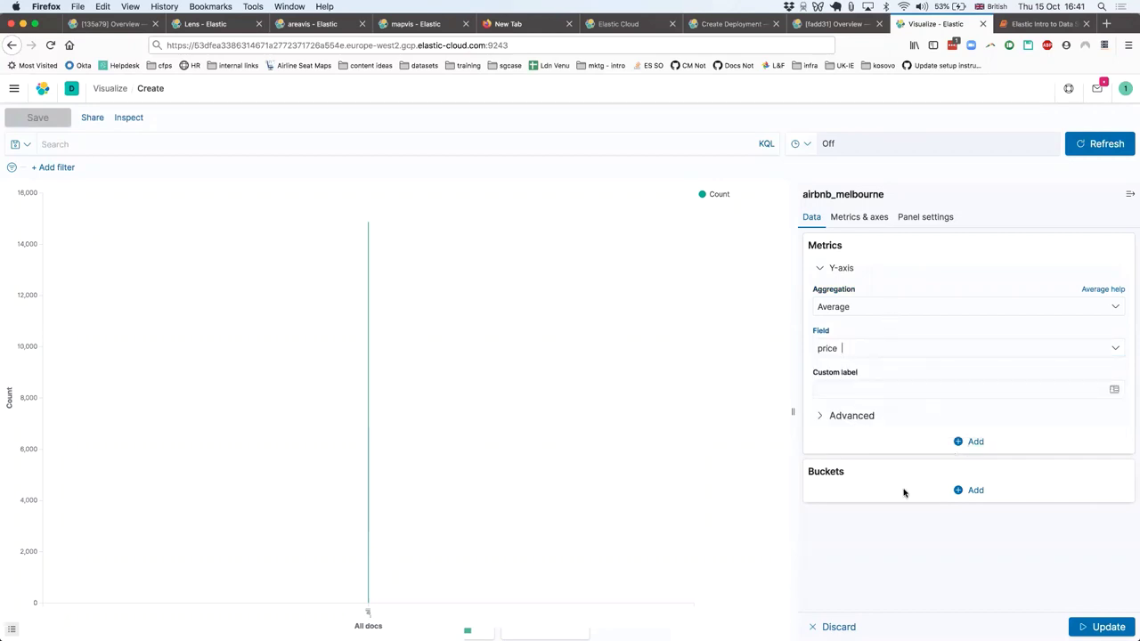
Step: Add an X-axis bucket that uses the Histogram aggregation
{"action": "left_click", "coordinate": [960, 495]}
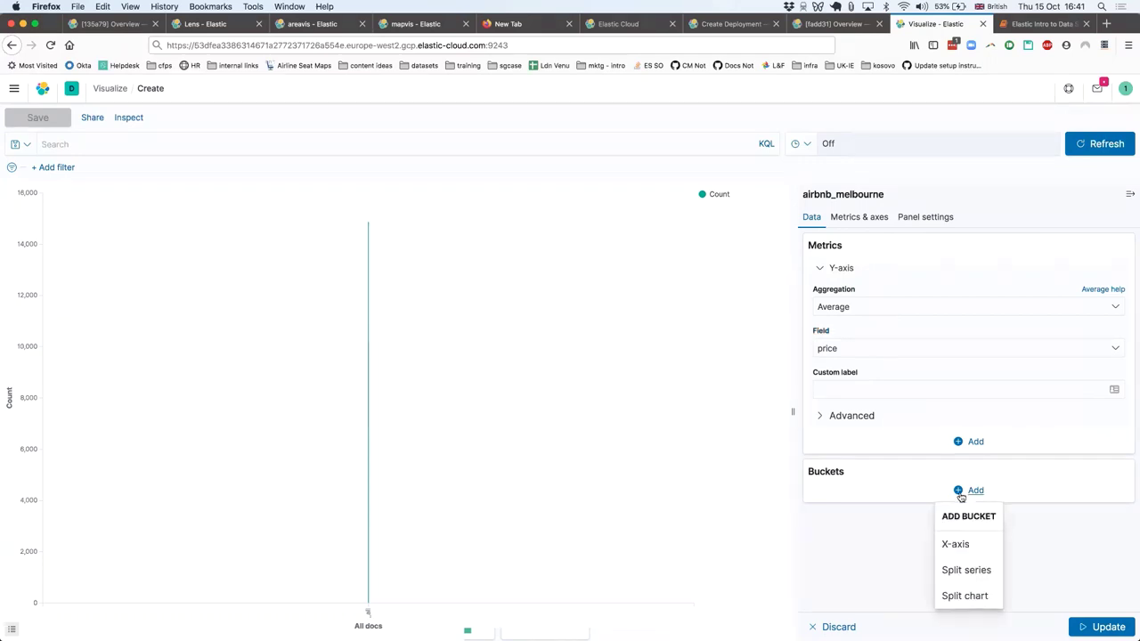
{"action": "left_click", "coordinate": [954, 545]}
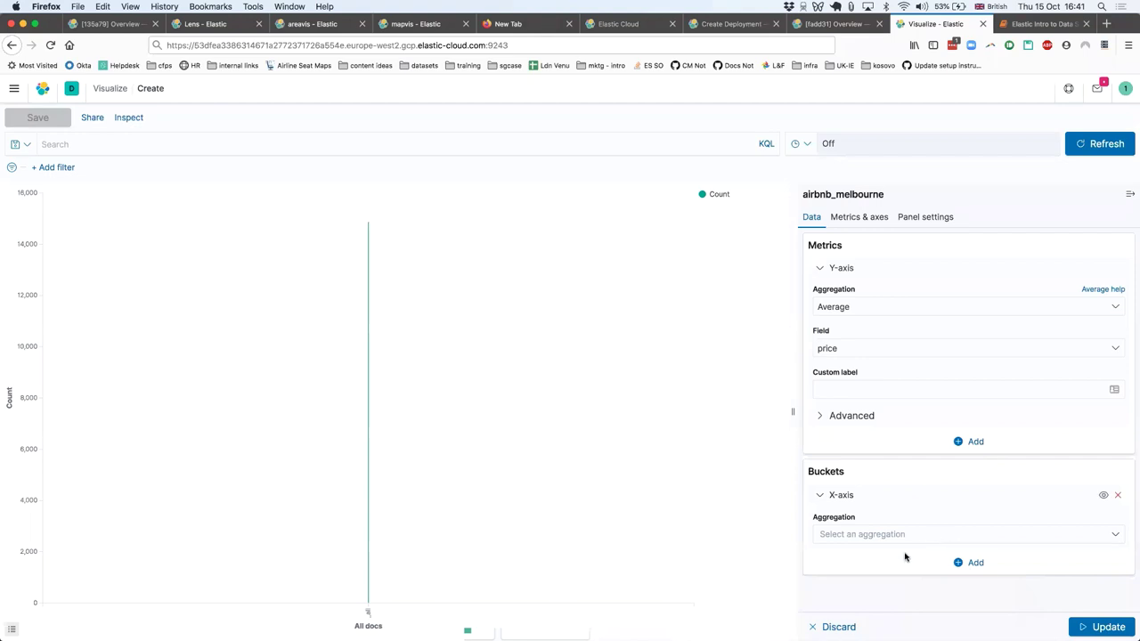
{"action": "left_click", "coordinate": [908, 536]}
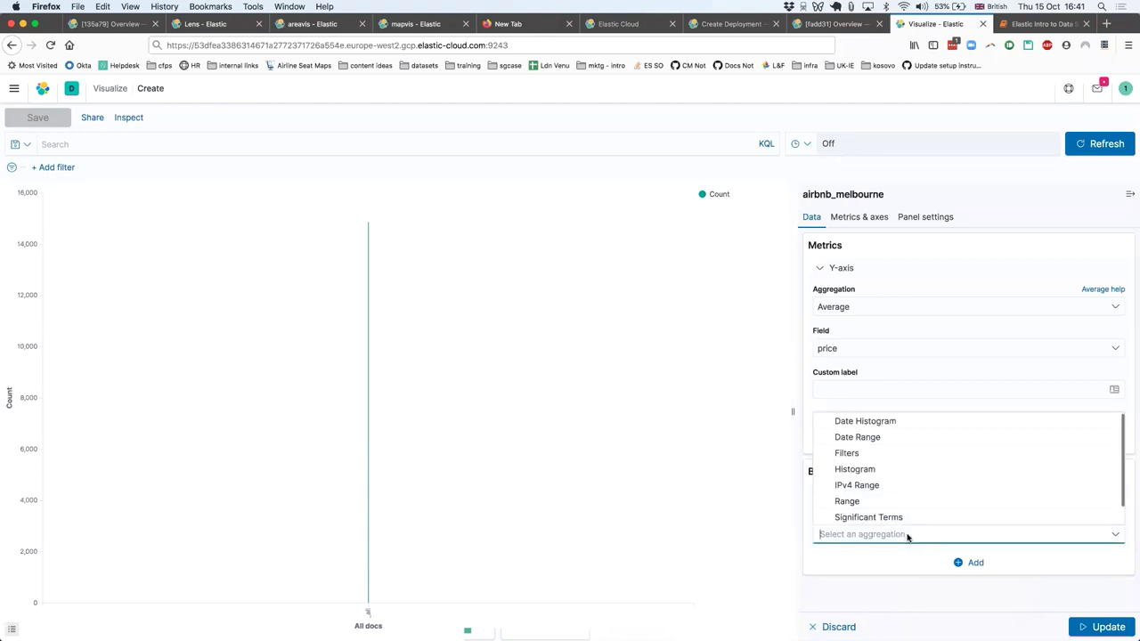
{"action": "left_click", "coordinate": [890, 469]}
Step: Set the X-axis histogram to number_of_reviews with a minimum interval of 10 and update the chart
{"action": "scroll", "coordinate": [876, 495], "scroll_direction": "down", "scroll_amount": 1}
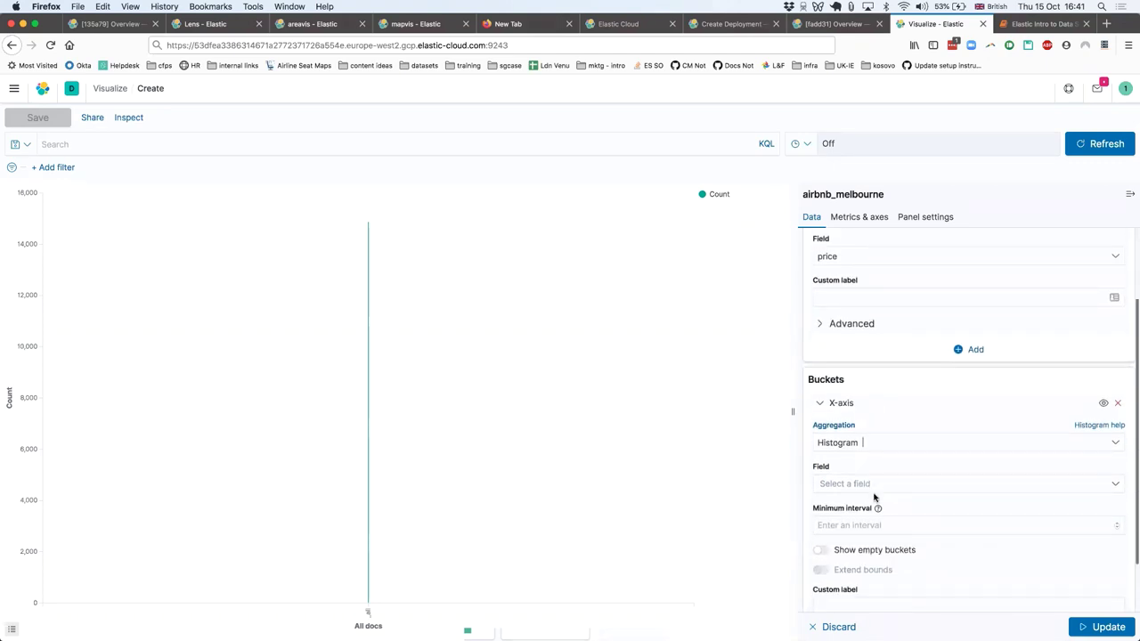
{"action": "scroll", "coordinate": [893, 451], "scroll_direction": "up", "scroll_amount": 2}
{"action": "scroll", "coordinate": [894, 448], "scroll_direction": "down", "scroll_amount": 3}
{"action": "left_click", "coordinate": [896, 427]}
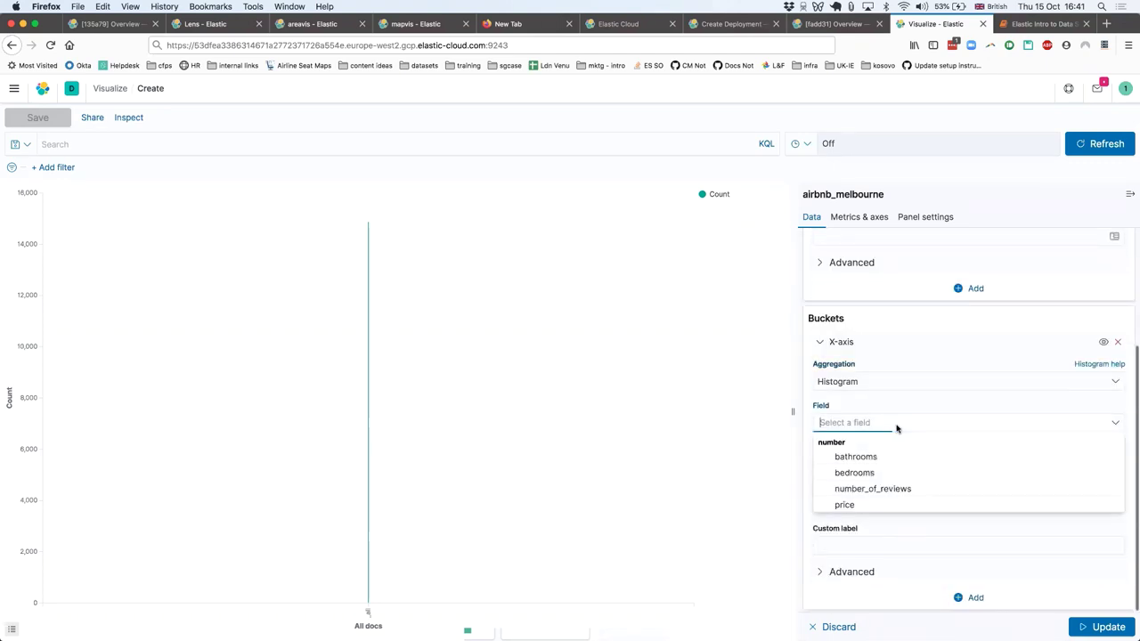
{"action": "left_click", "coordinate": [884, 490]}
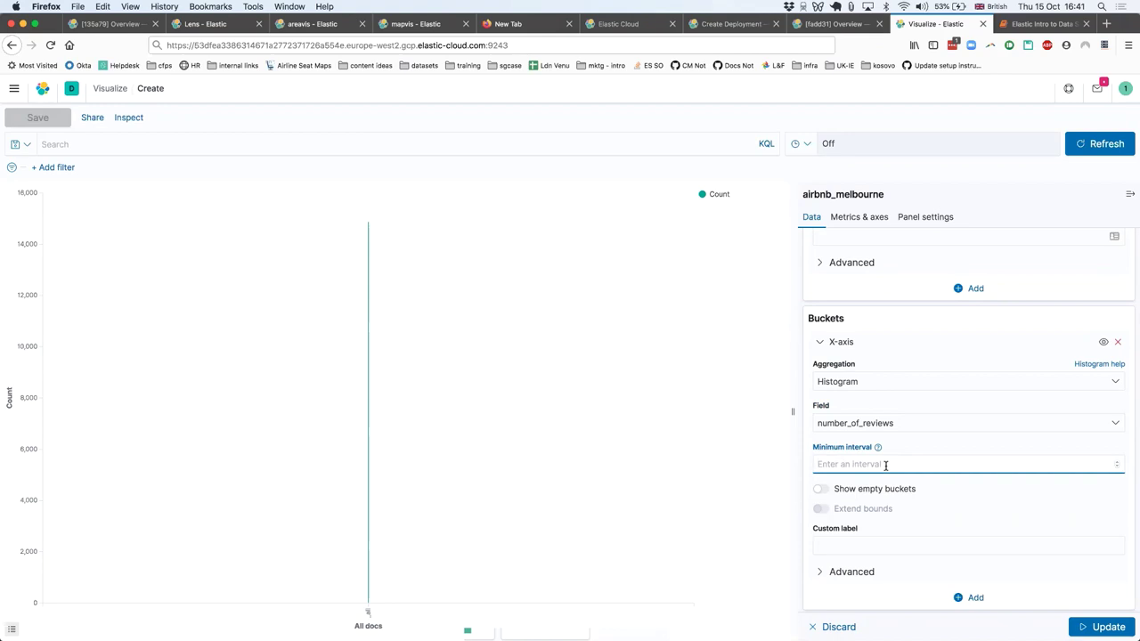
{"action": "type", "text": "10"}
{"action": "key", "text": "BackSpace"}
{"action": "key", "text": "BackSpace"}
{"action": "type", "text": "10"}
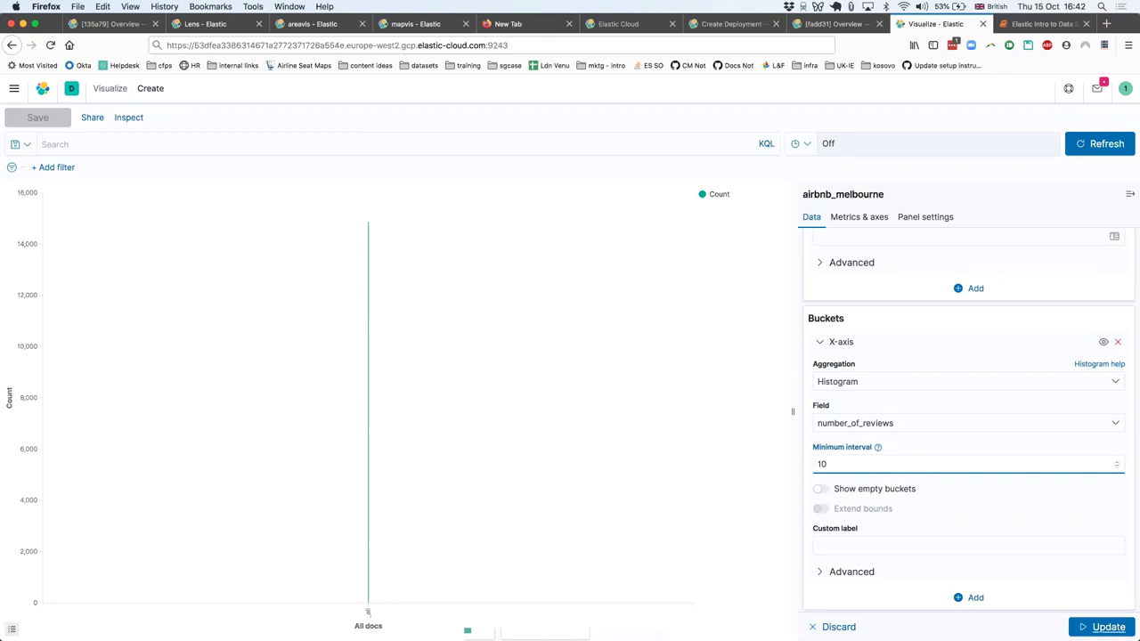
{"action": "left_click", "coordinate": [1102, 627]}
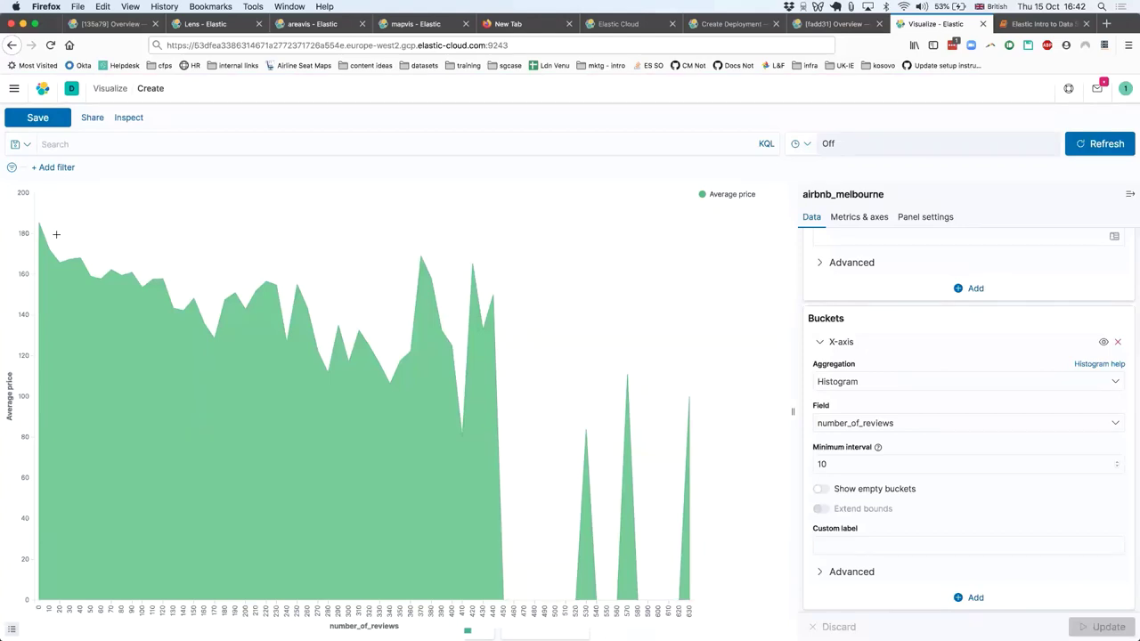
Step: Change the X-axis histogram field to bedrooms with a minimum interval of 1 and update the chart
{"action": "mouse_move", "coordinate": [48, 251]}
{"action": "mouse_move", "coordinate": [686, 401]}
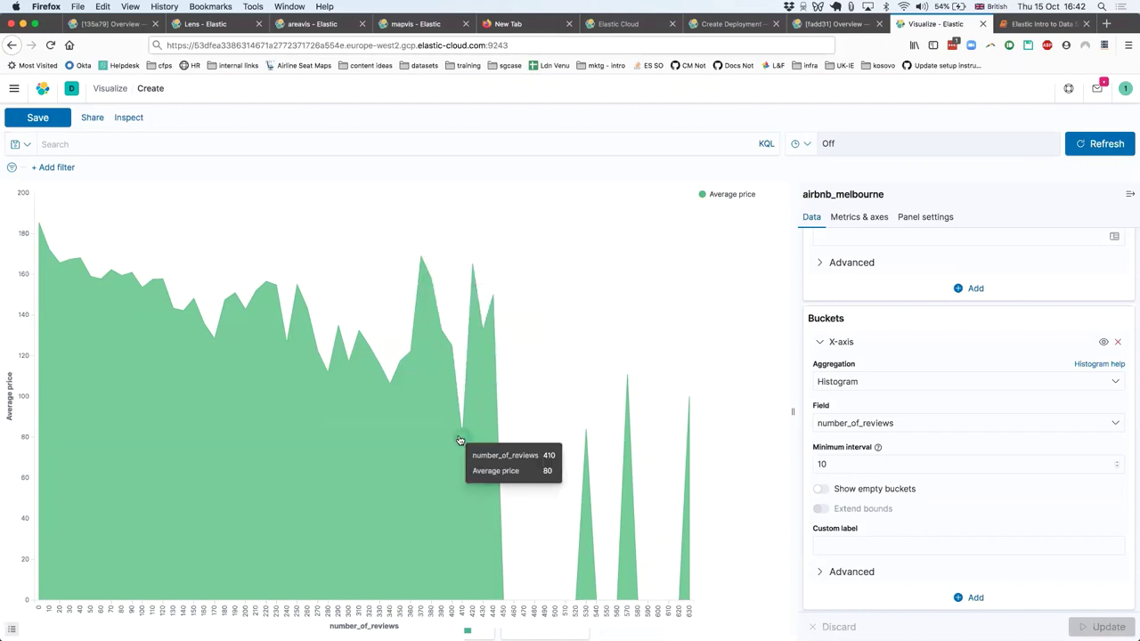
{"action": "left_click", "coordinate": [873, 421]}
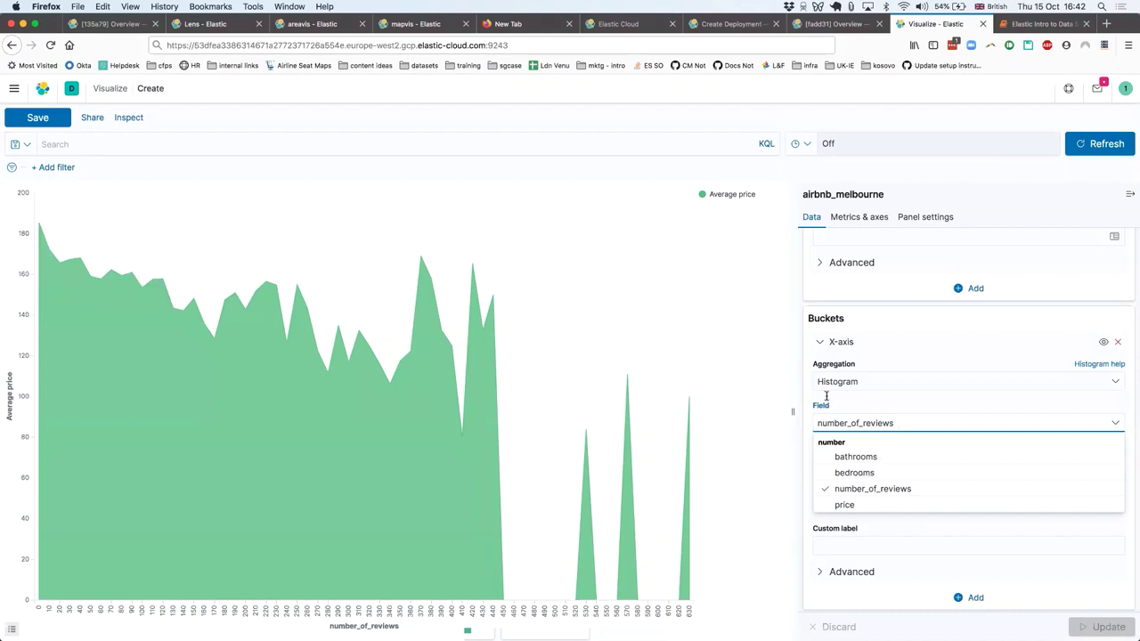
{"action": "left_click", "coordinate": [856, 473]}
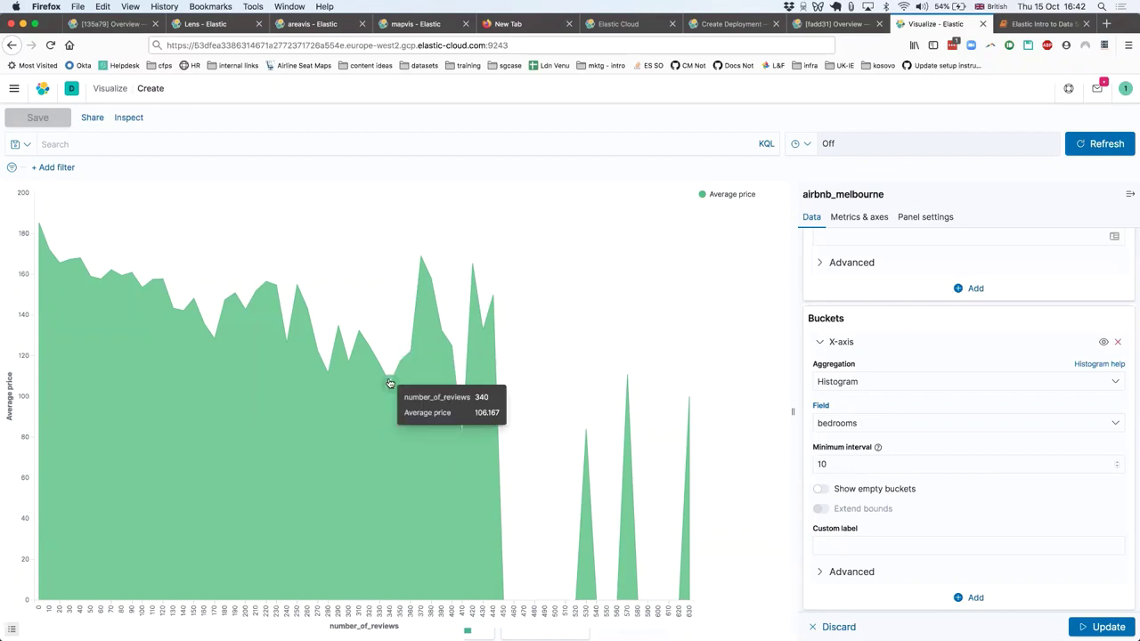
{"action": "left_click", "coordinate": [842, 464]}
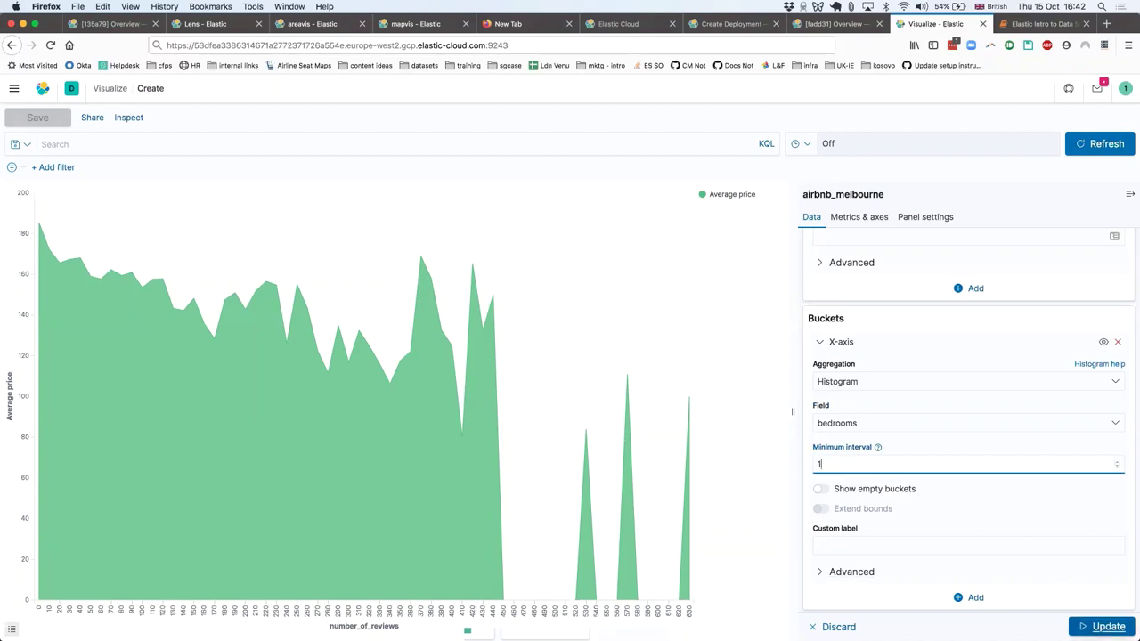
{"action": "left_click", "coordinate": [1104, 627]}
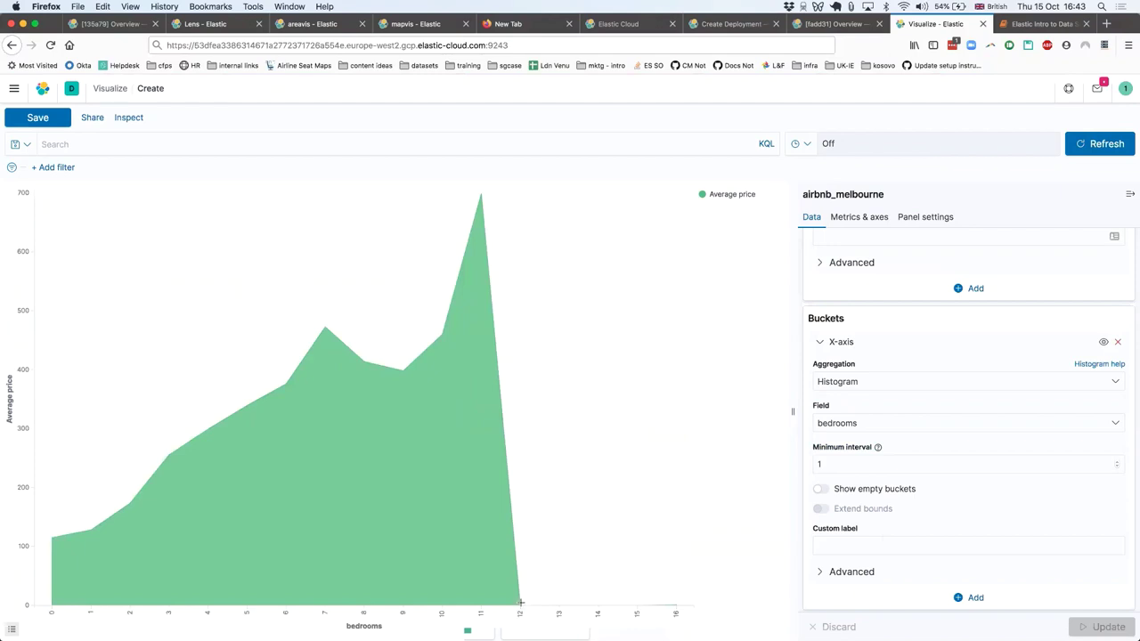
Step: Add a Split series sub-bucket that uses the Terms aggregation
{"action": "mouse_move", "coordinate": [476, 196]}
{"action": "mouse_move", "coordinate": [367, 369]}
{"action": "mouse_move", "coordinate": [440, 335]}
{"action": "mouse_move", "coordinate": [408, 374]}
{"action": "left_click", "coordinate": [969, 598]}
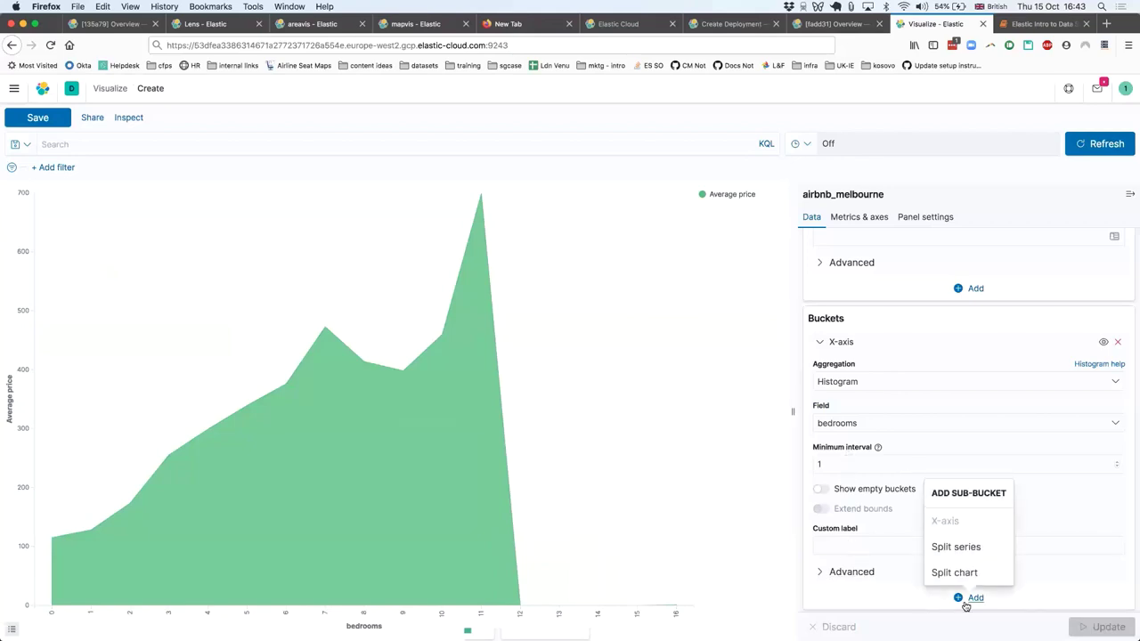
{"action": "left_click", "coordinate": [956, 547]}
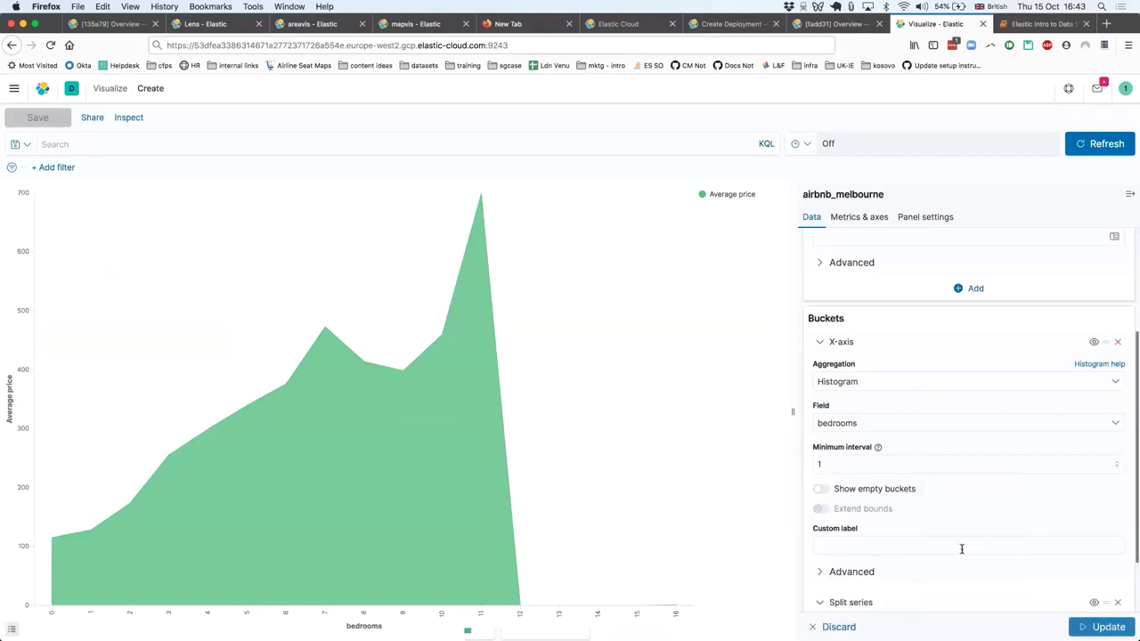
{"action": "scroll", "coordinate": [967, 525], "scroll_direction": "down", "scroll_amount": 1}
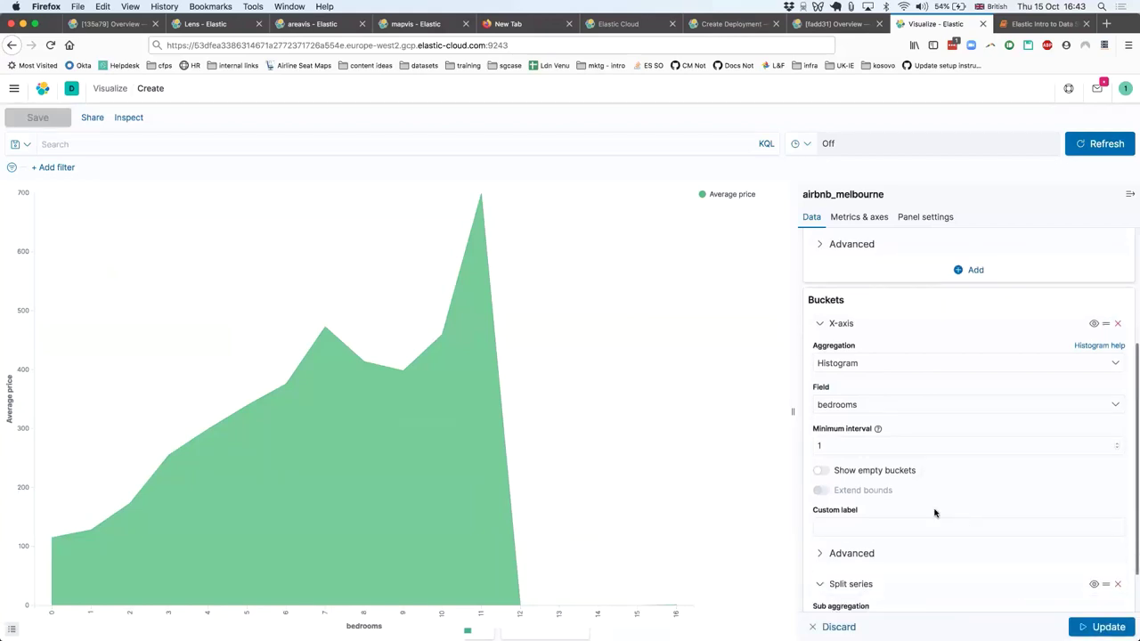
{"action": "scroll", "coordinate": [877, 538], "scroll_direction": "down", "scroll_amount": 1}
{"action": "scroll", "coordinate": [877, 539], "scroll_direction": "down", "scroll_amount": 2}
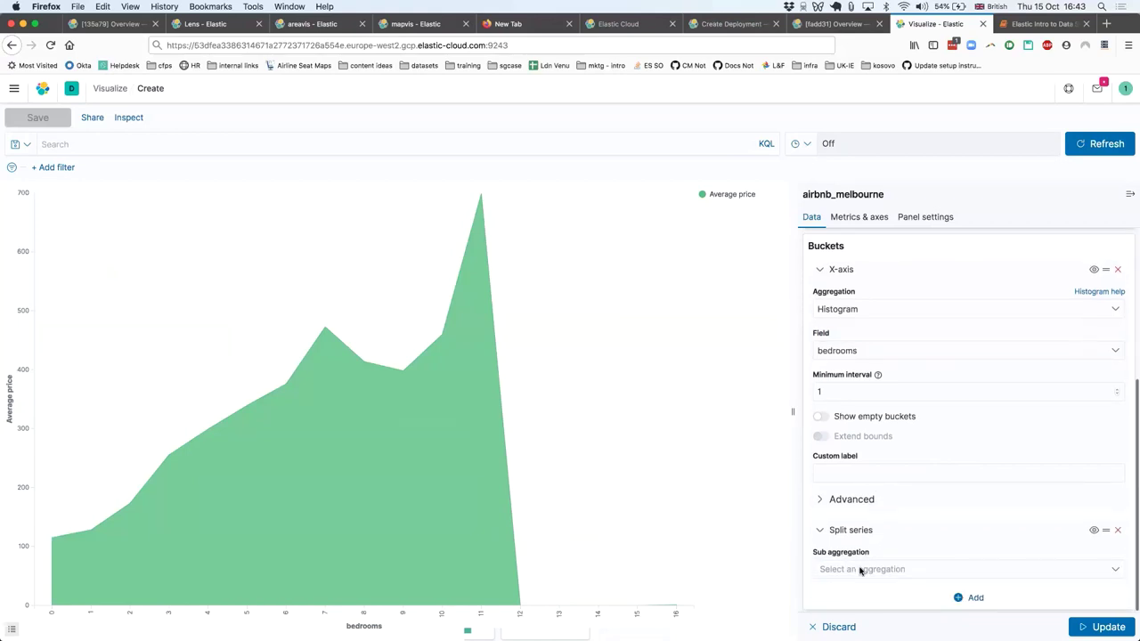
{"action": "left_click", "coordinate": [860, 569]}
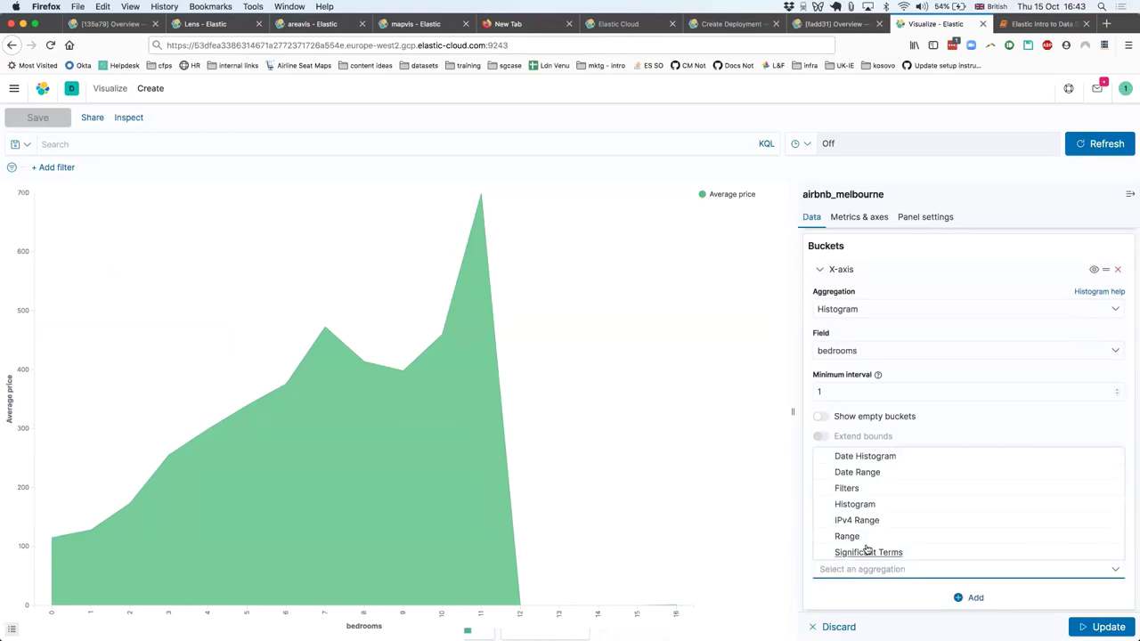
{"action": "scroll", "coordinate": [871, 541], "scroll_direction": "down", "scroll_amount": 1}
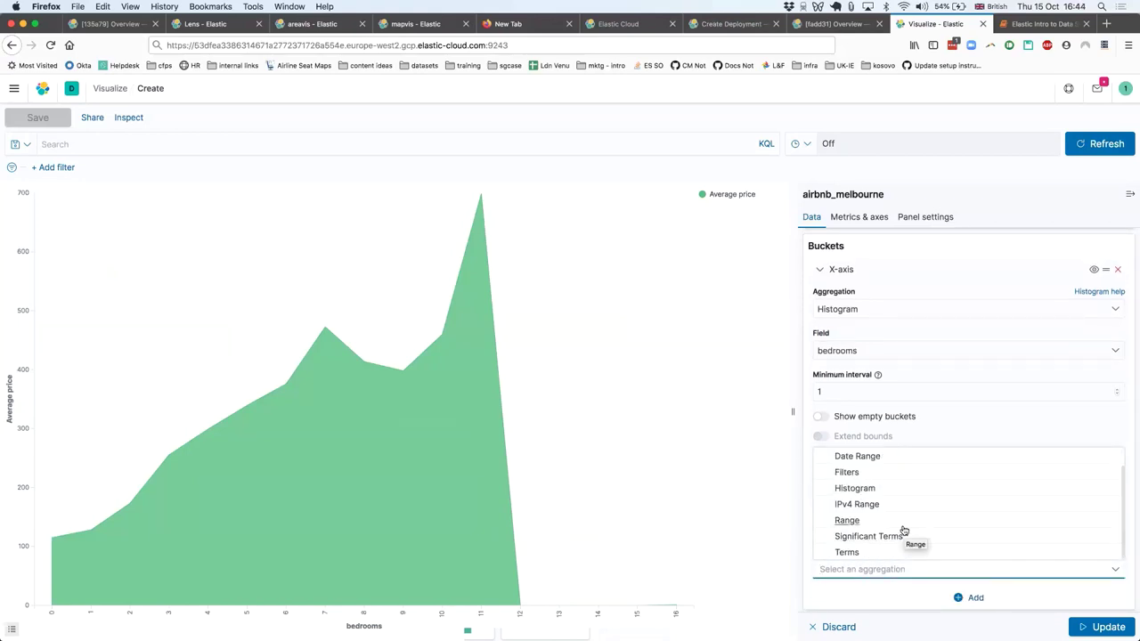
{"action": "scroll", "coordinate": [904, 531], "scroll_direction": "up", "scroll_amount": 1}
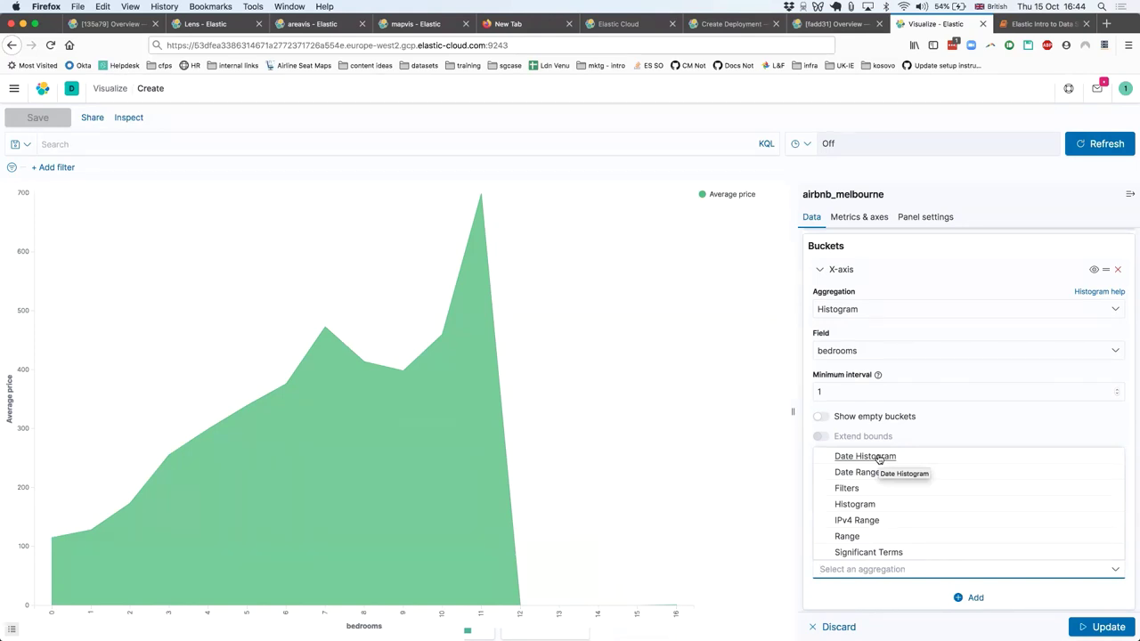
{"action": "scroll", "coordinate": [897, 507], "scroll_direction": "down", "scroll_amount": 1}
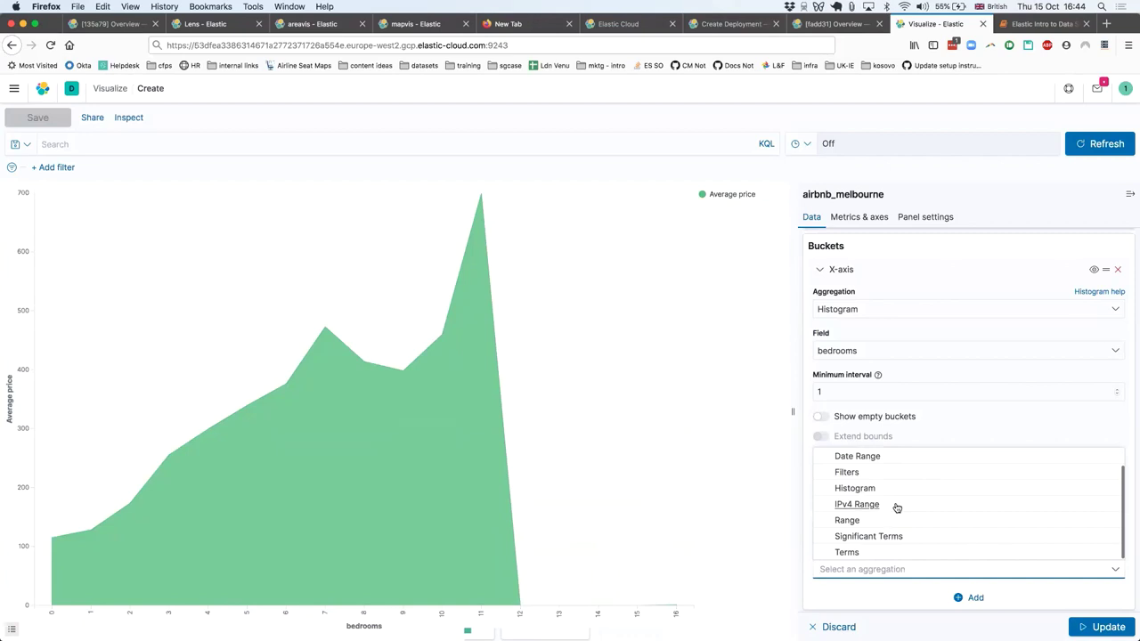
{"action": "left_click", "coordinate": [877, 552]}
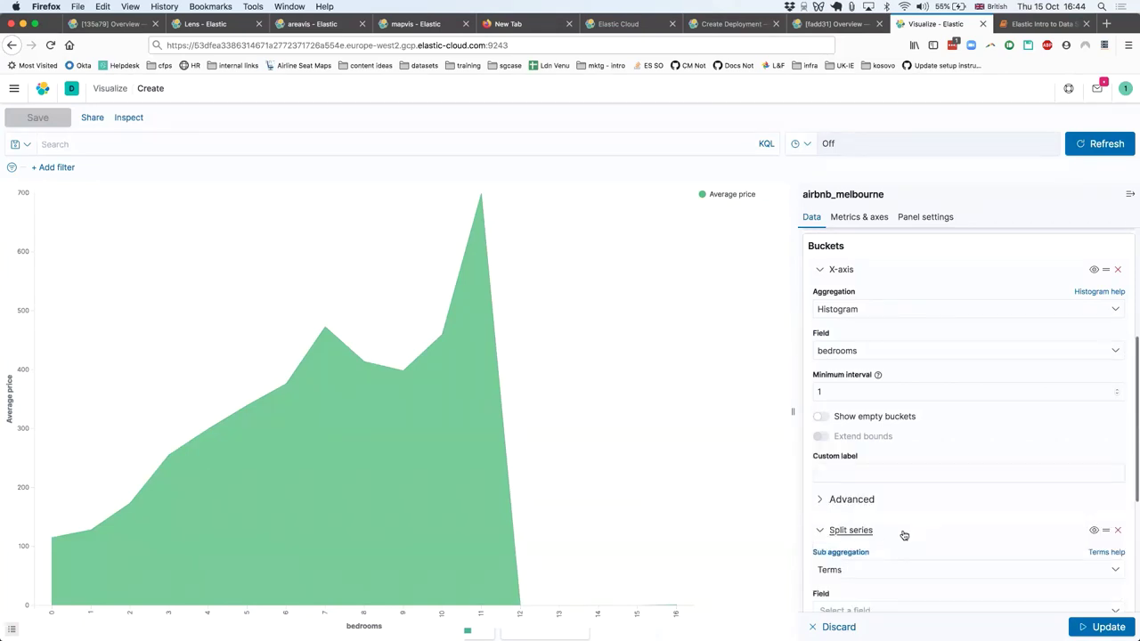
Step: Split the series by the neighbourhood field and update the area chart
{"action": "scroll", "coordinate": [904, 535], "scroll_direction": "down", "scroll_amount": 5}
{"action": "left_click", "coordinate": [882, 381]}
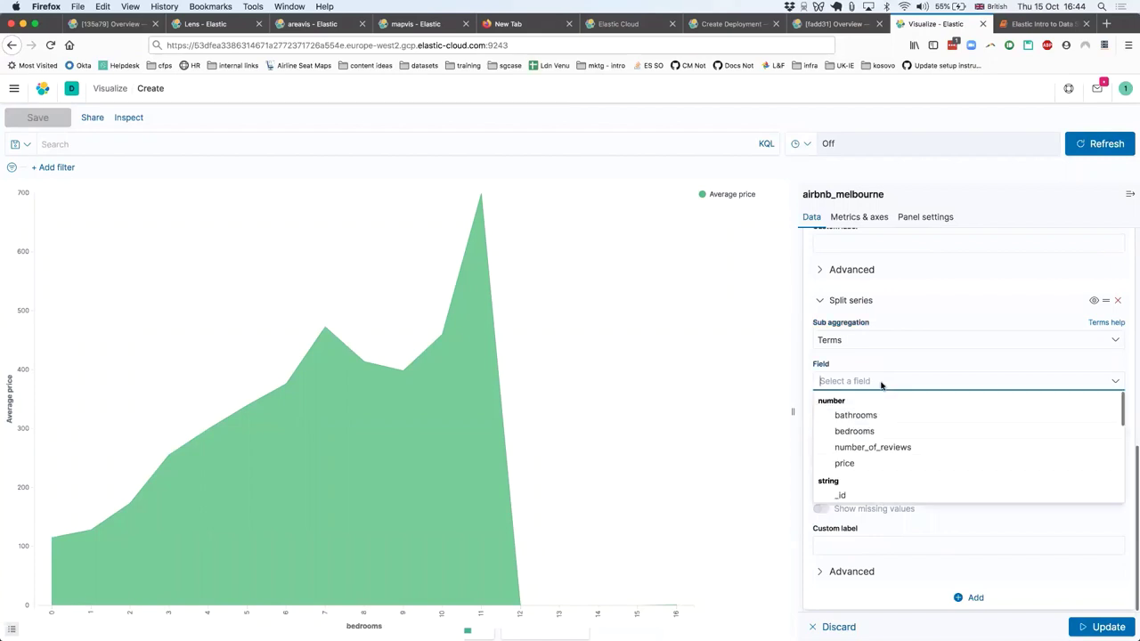
{"action": "scroll", "coordinate": [876, 473], "scroll_direction": "down", "scroll_amount": 1}
{"action": "scroll", "coordinate": [877, 473], "scroll_direction": "down", "scroll_amount": 4}
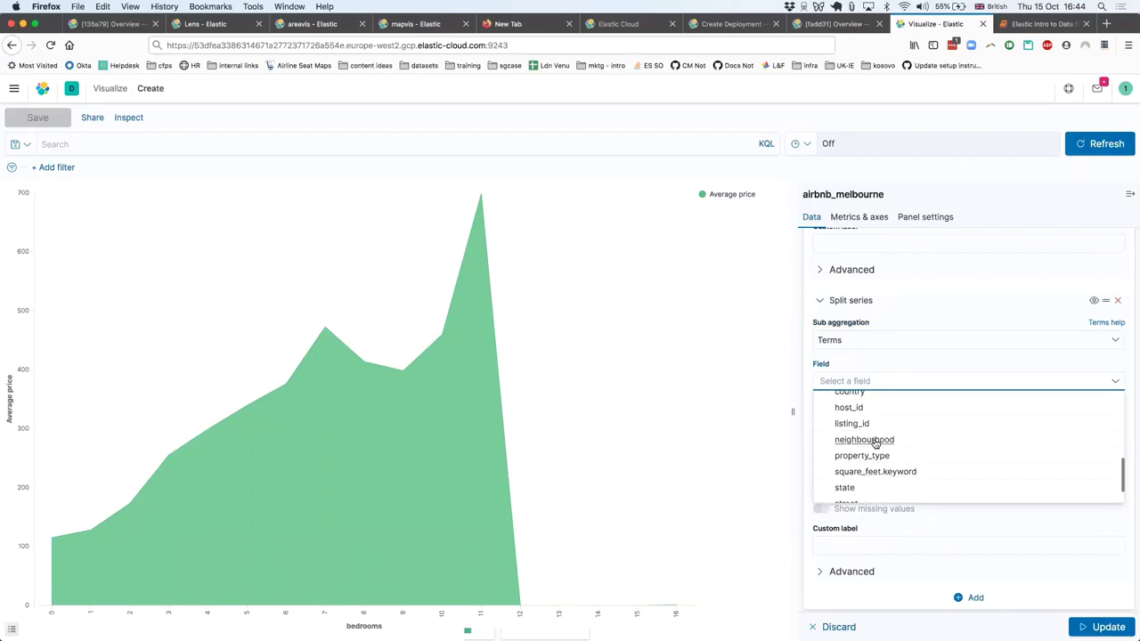
{"action": "left_click", "coordinate": [863, 440]}
{"action": "left_click", "coordinate": [1089, 624]}
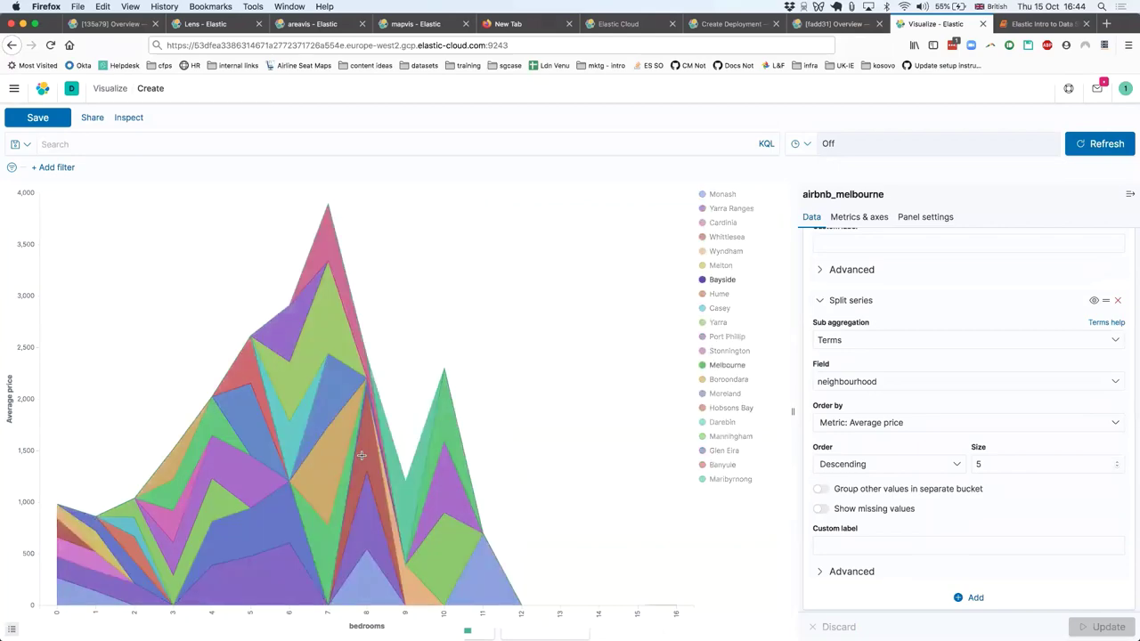
Step: Collapse both buckets, move the neighbourhood split series above the bedrooms X-axis and update the chart
{"action": "left_click", "coordinate": [837, 300]}
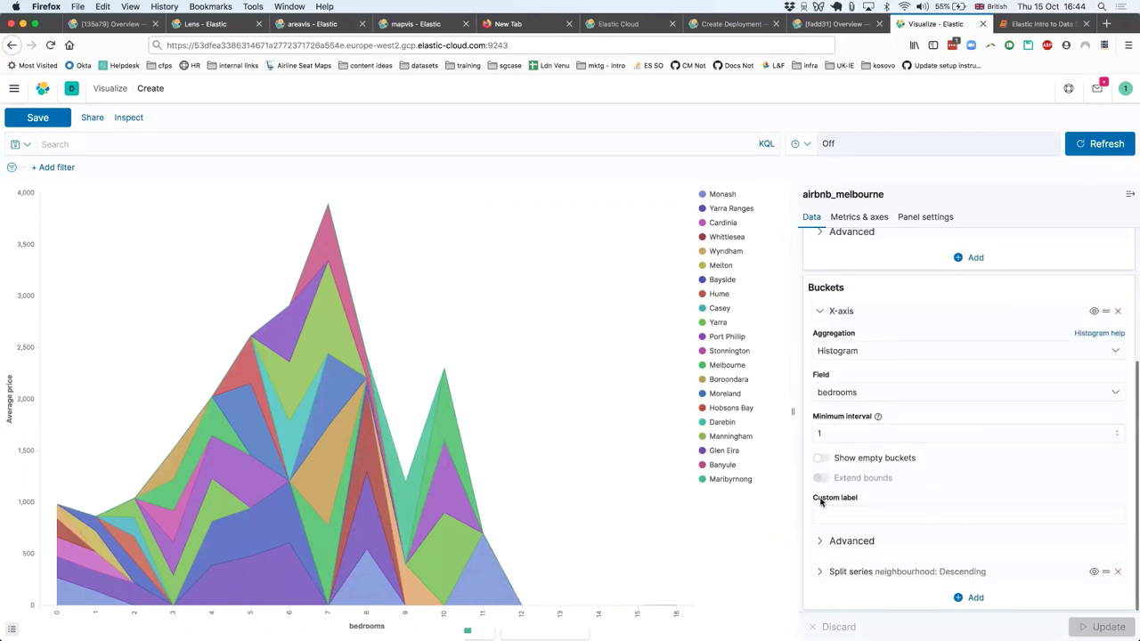
{"action": "left_click", "coordinate": [819, 312]}
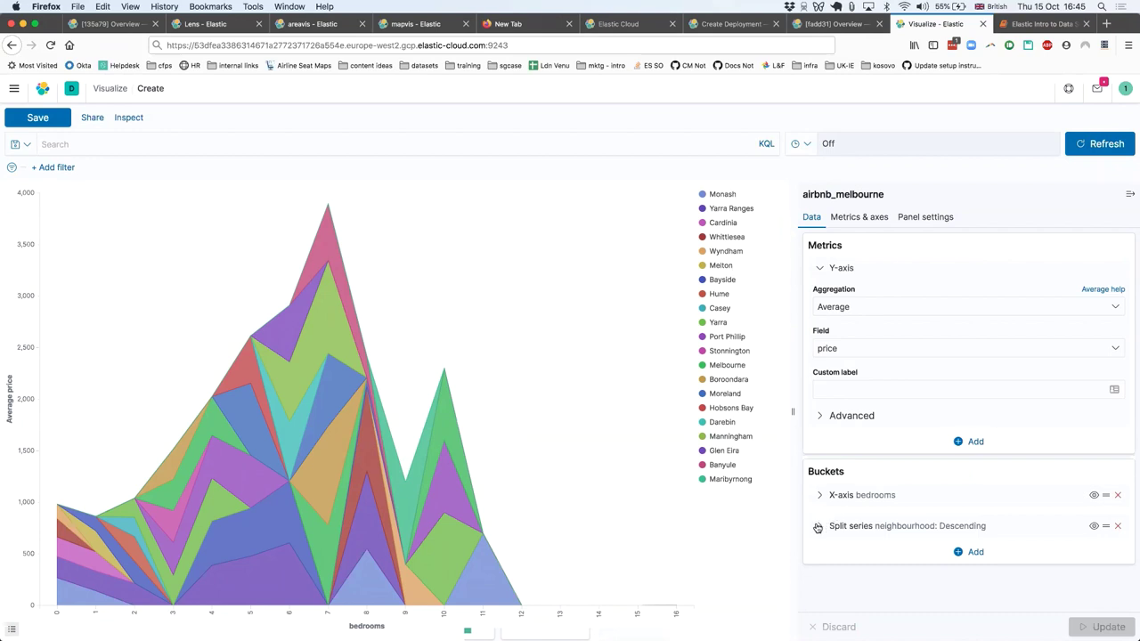
{"action": "left_click_drag", "start_coordinate": [1105, 526], "coordinate": [1105, 496]}
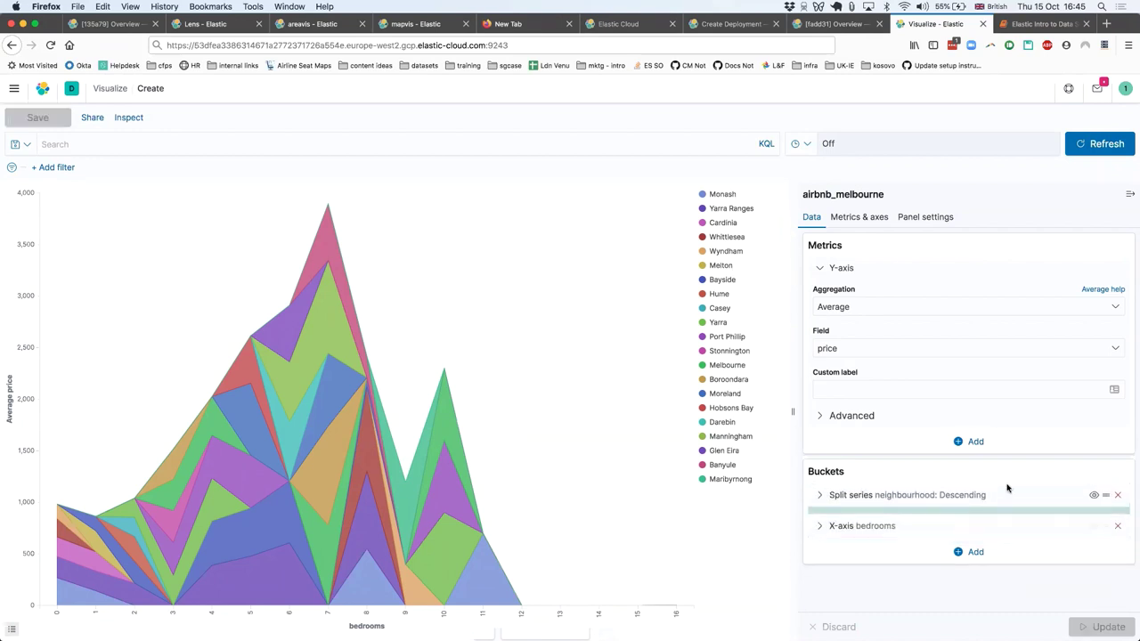
{"action": "left_click", "coordinate": [1104, 627]}
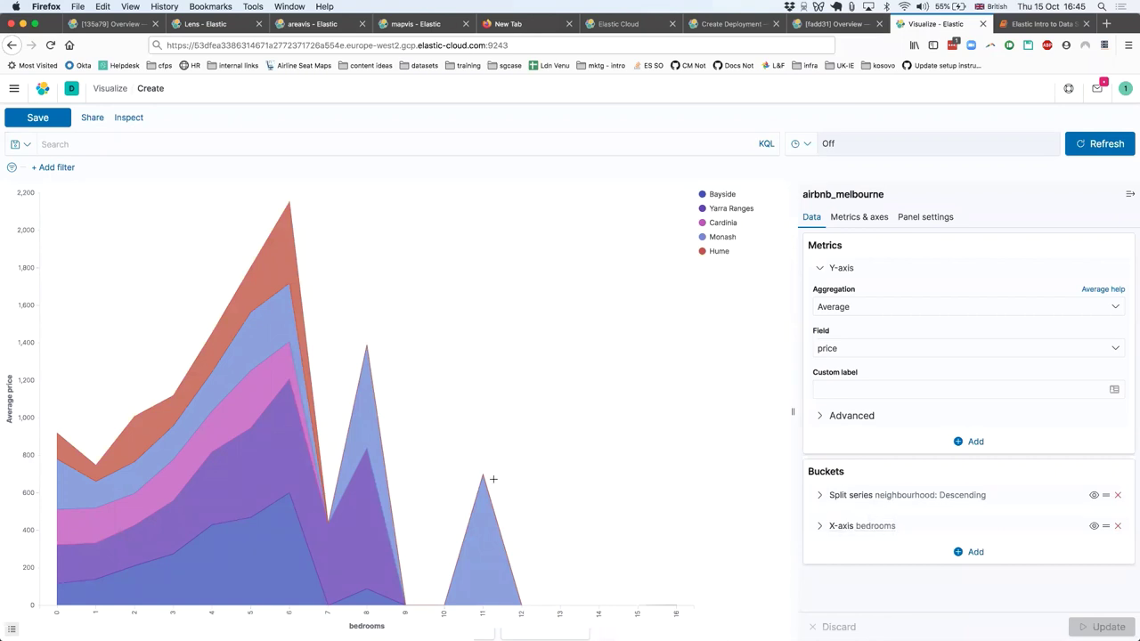
Step: Save the area chart visualization with the title areaviz
{"action": "mouse_move", "coordinate": [289, 201]}
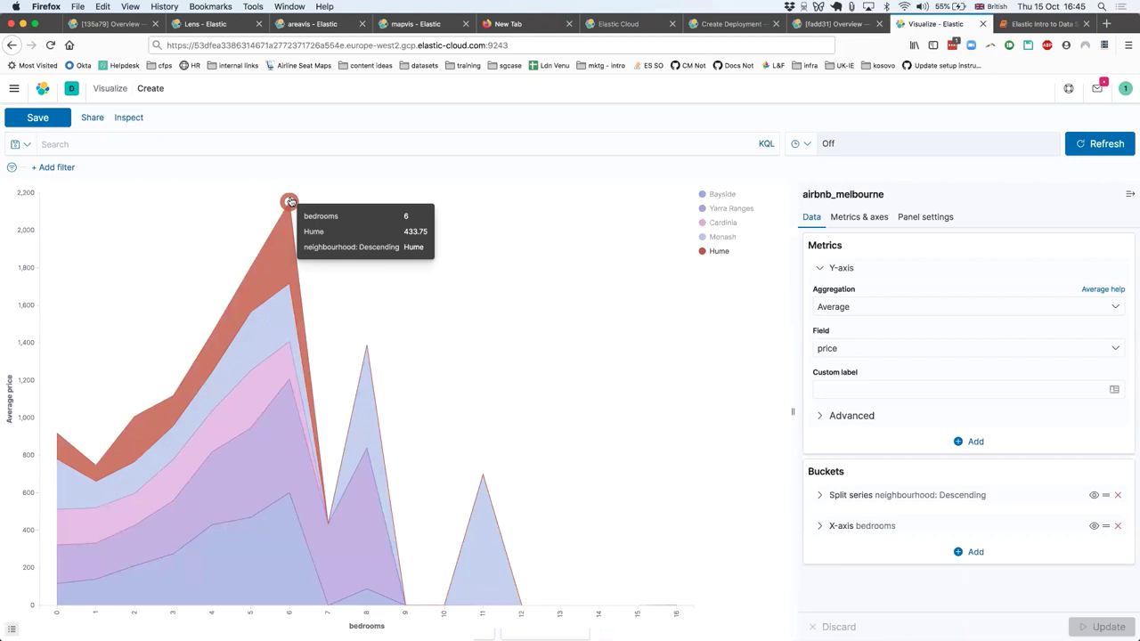
{"action": "mouse_move", "coordinate": [289, 287]}
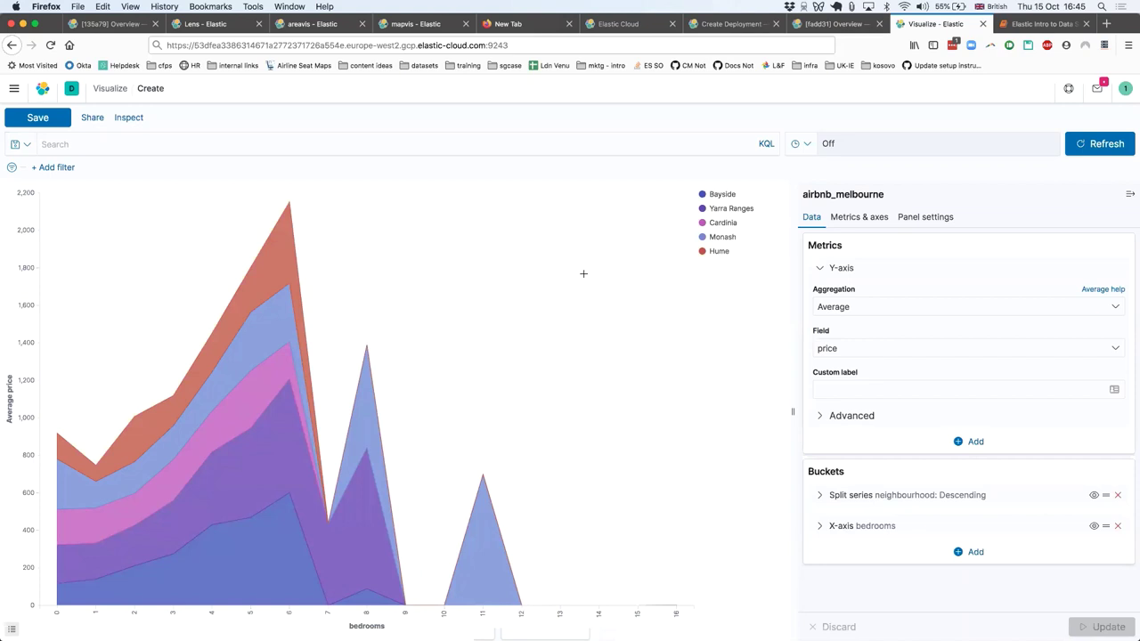
{"action": "left_click", "coordinate": [45, 122]}
{"action": "type", "text": "areaviz"}
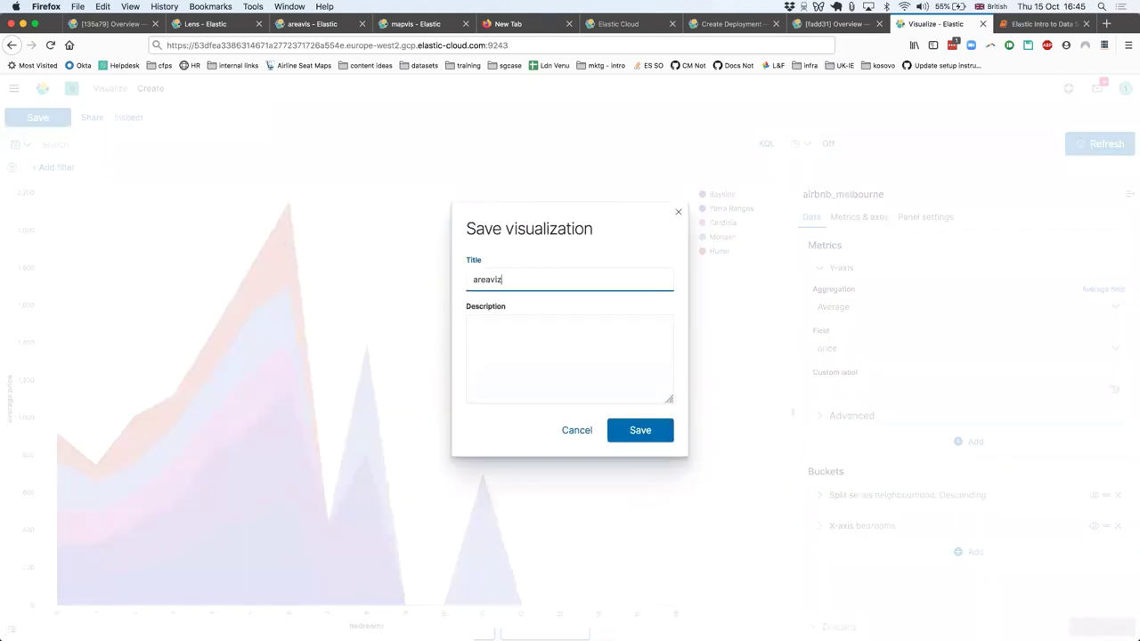
{"action": "left_click", "coordinate": [641, 436]}
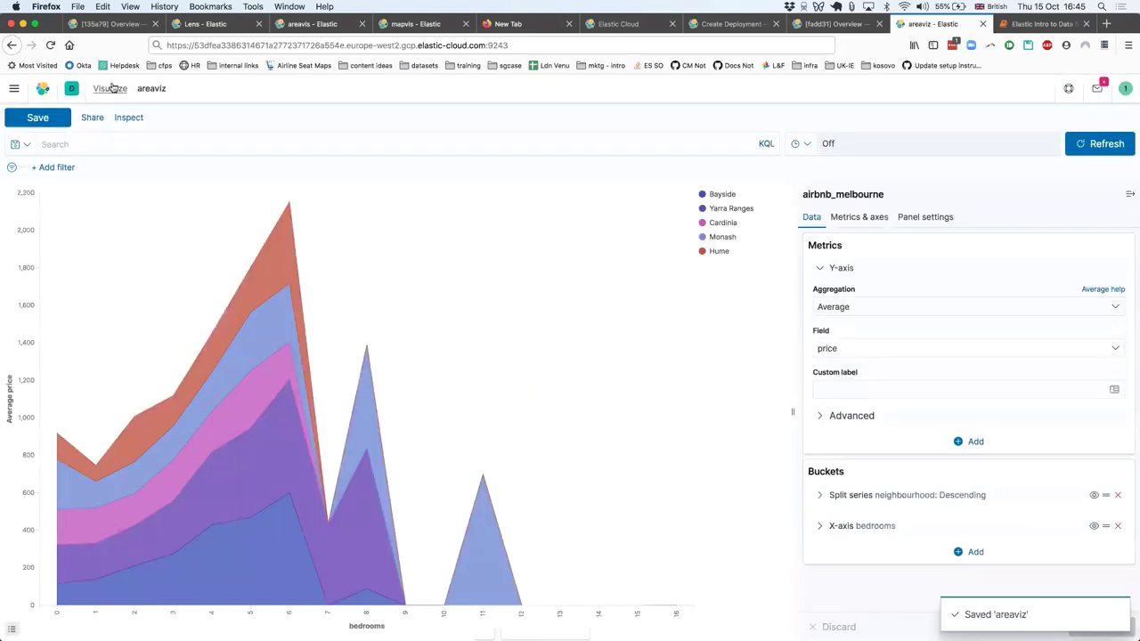
Step: Return to the visualizations list and create a new Maps visualization
{"action": "left_click", "coordinate": [111, 88]}
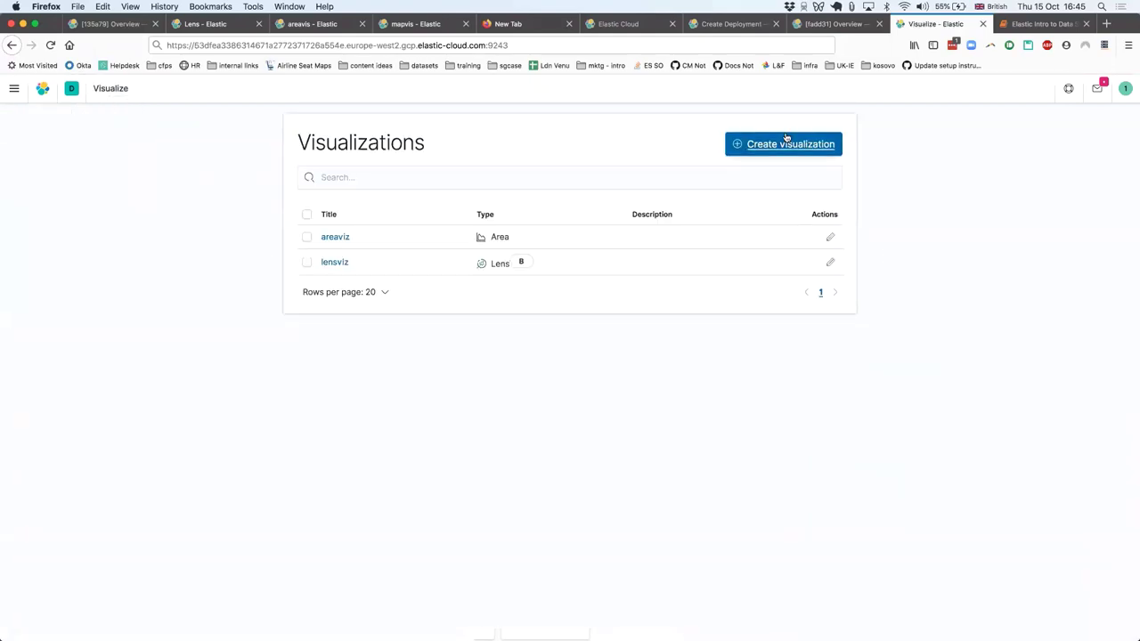
{"action": "left_click", "coordinate": [785, 144]}
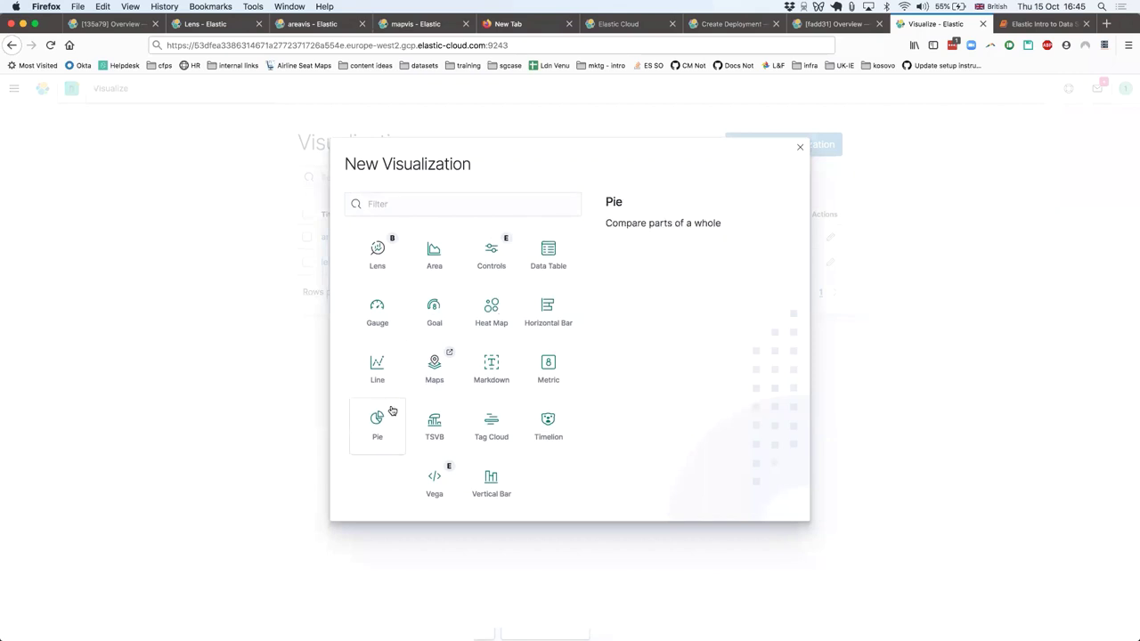
{"action": "left_click", "coordinate": [430, 392]}
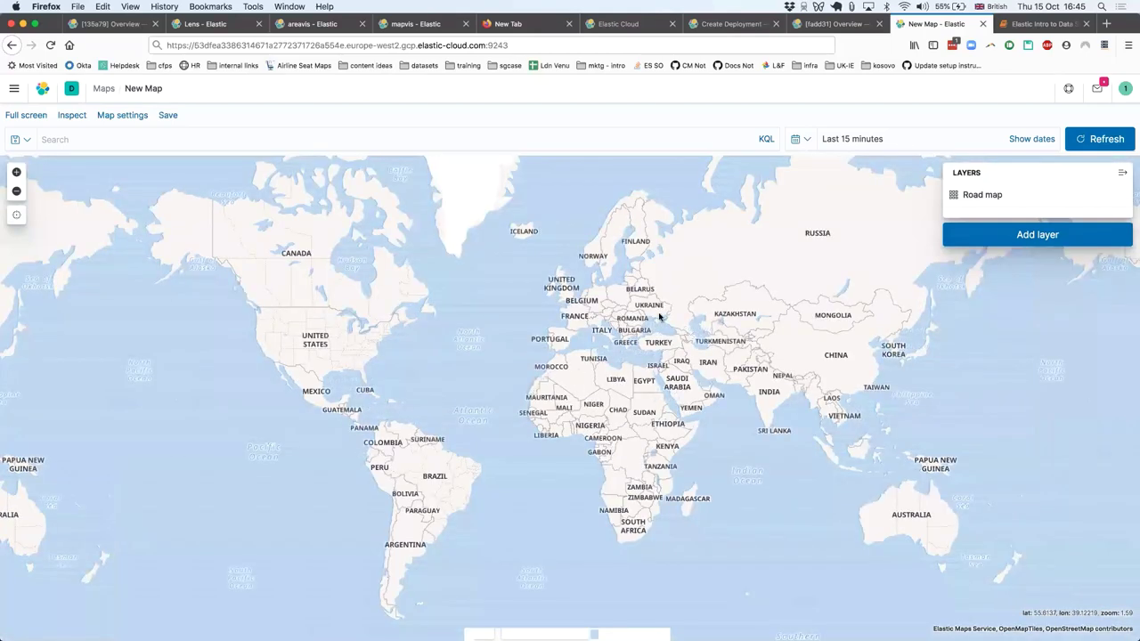
Step: Start a documents layer over the Melbourne area using the airbnb_melbourne index pattern
{"action": "double_click", "coordinate": [595, 344]}
{"action": "left_click_drag", "start_coordinate": [958, 555], "coordinate": [641, 455]}
{"action": "mouse_move", "coordinate": [944, 511]}
{"action": "left_mouse_down"}
{"action": "mouse_move", "coordinate": [763, 493]}
{"action": "mouse_move", "coordinate": [640, 422]}
{"action": "left_mouse_up"}
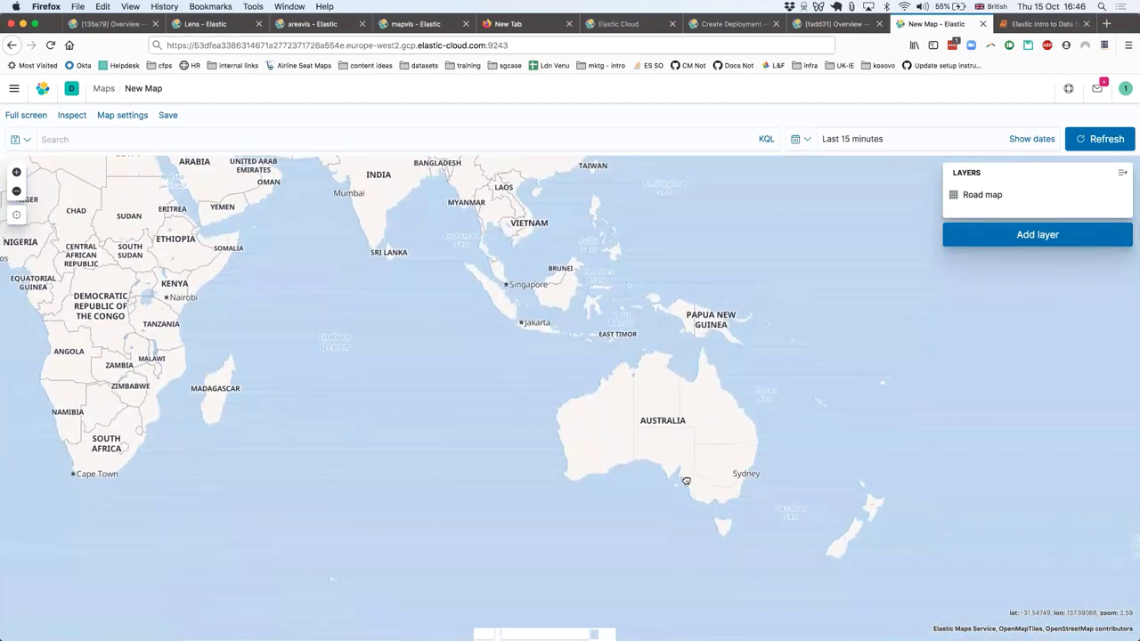
{"action": "double_click", "coordinate": [739, 508]}
{"action": "double_click", "coordinate": [738, 512]}
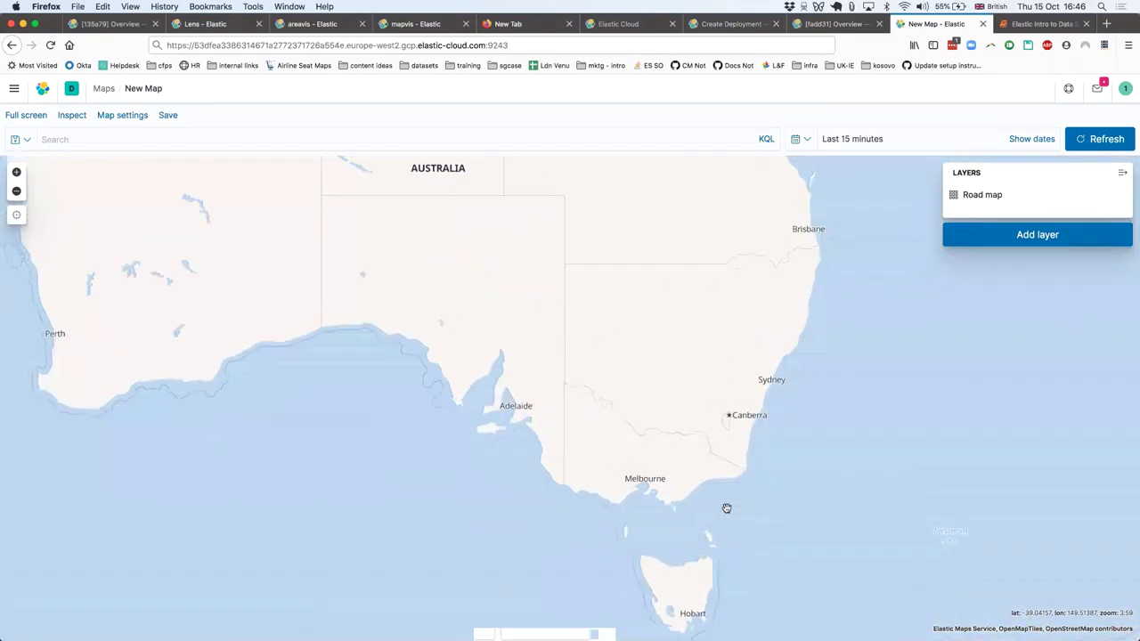
{"action": "double_click", "coordinate": [696, 475]}
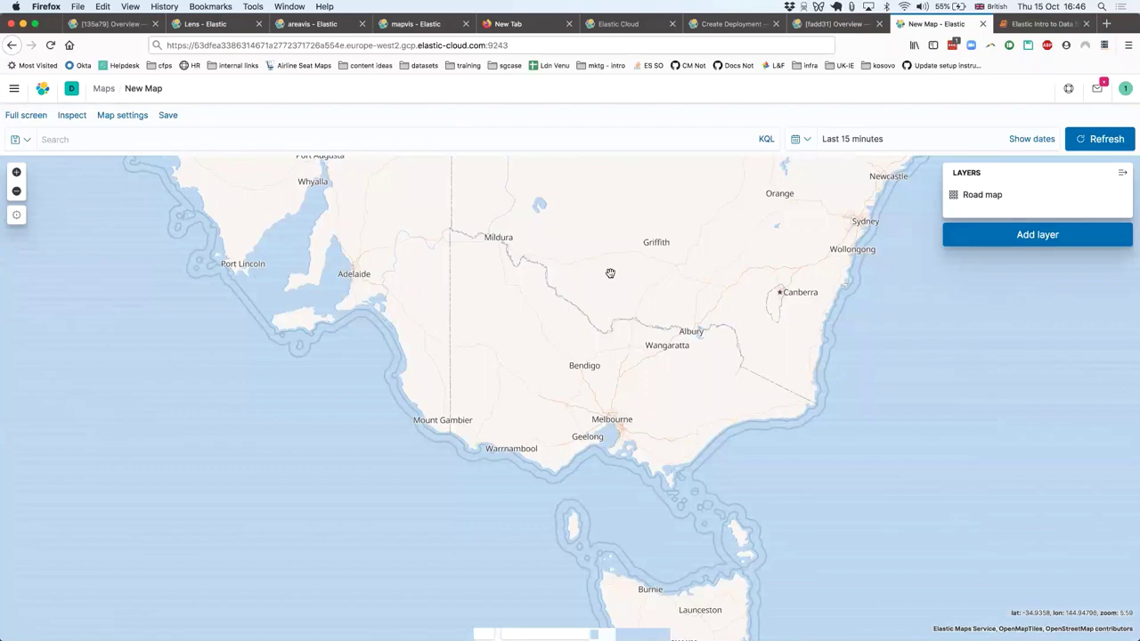
{"action": "left_click", "coordinate": [986, 240]}
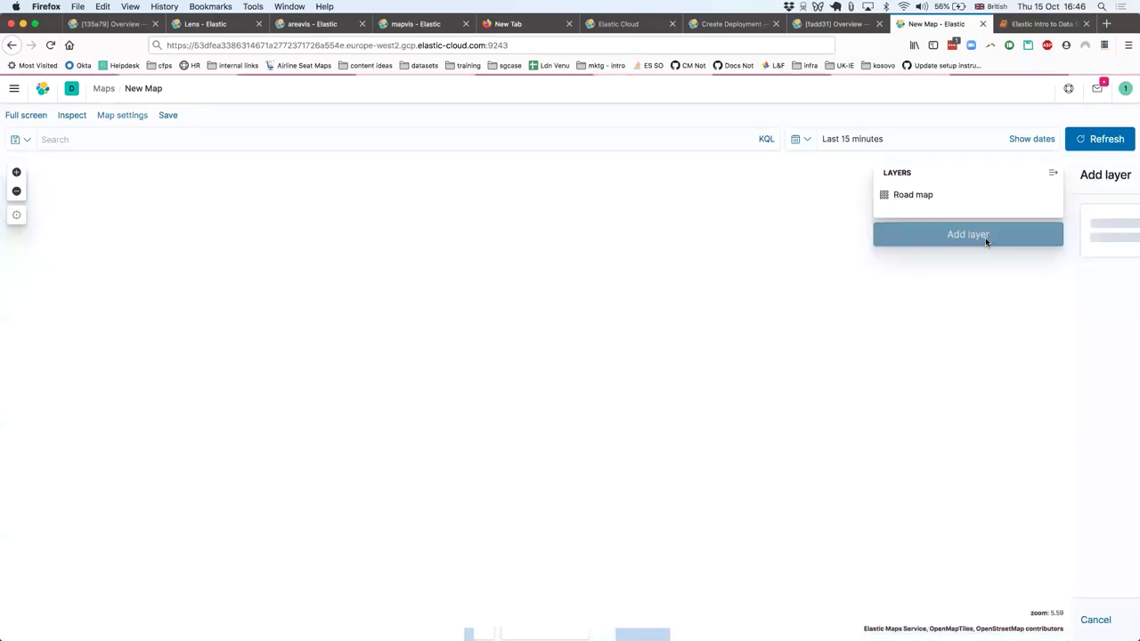
{"action": "left_click", "coordinate": [1058, 276]}
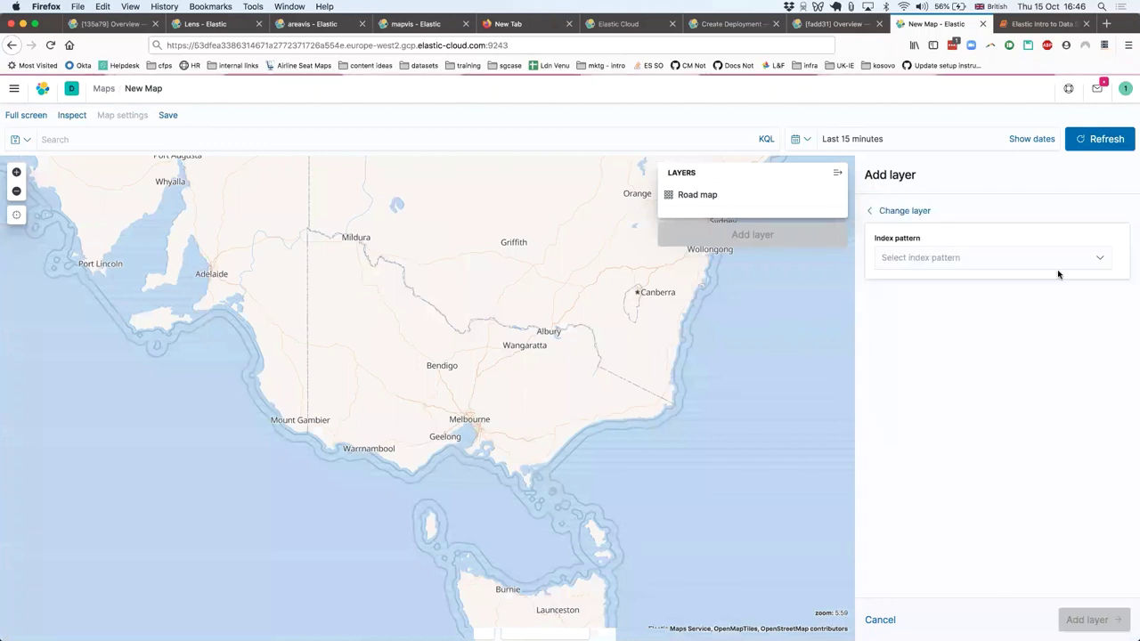
{"action": "left_click", "coordinate": [1035, 267]}
{"action": "left_click", "coordinate": [1018, 278]}
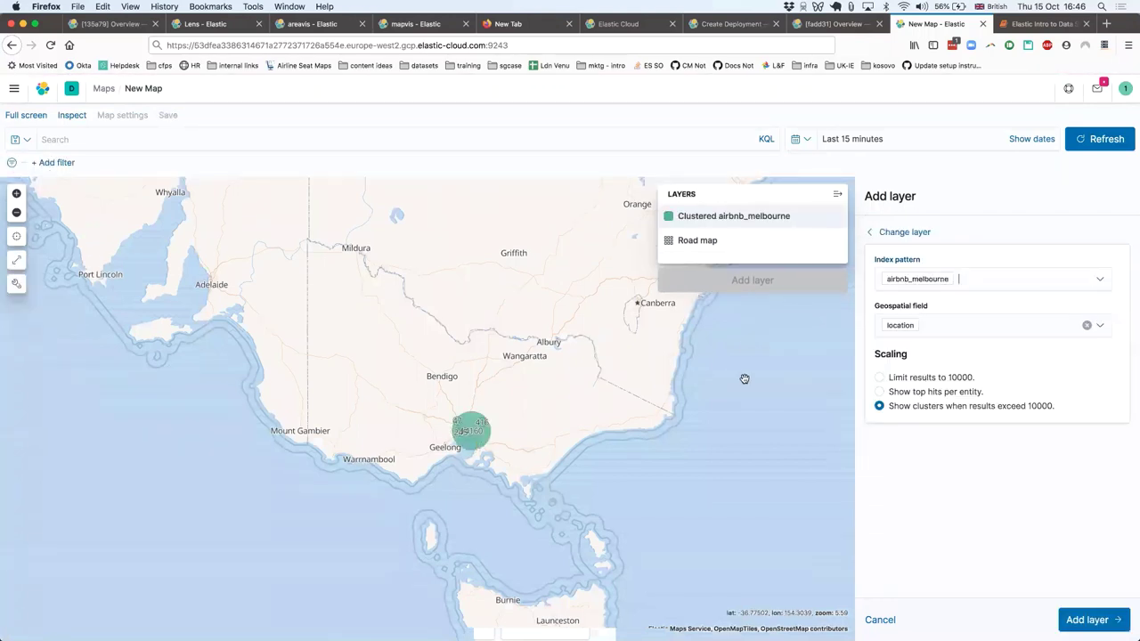
Step: Try limiting the layer's results to 10000, and compare it with showing clusters when results exceed 10000
{"action": "left_click", "coordinate": [893, 377]}
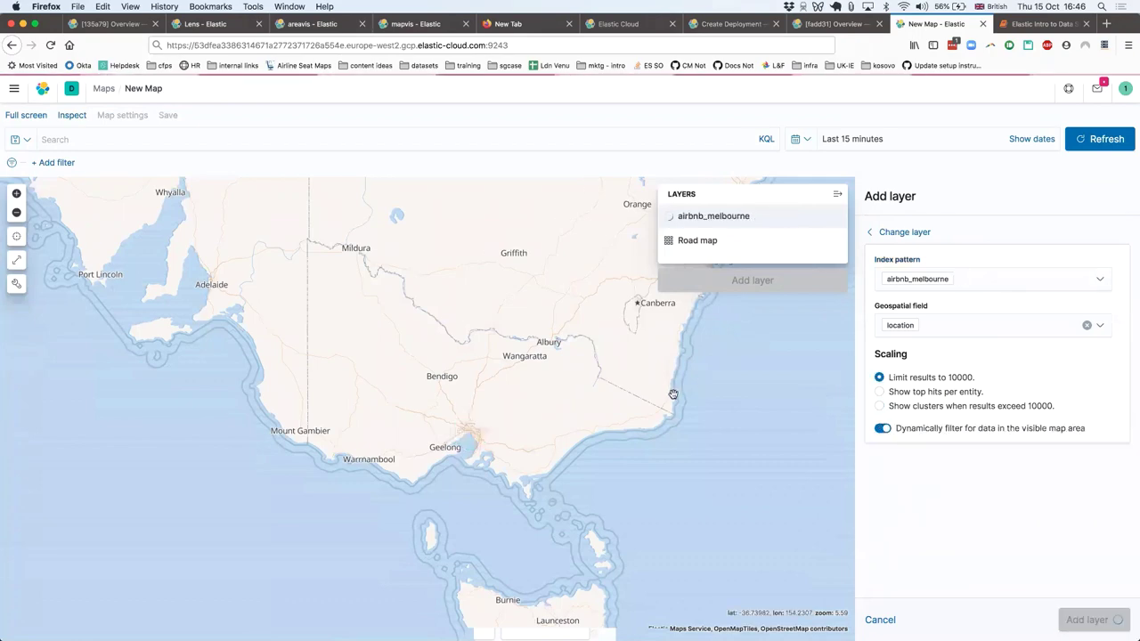
{"action": "scroll", "coordinate": [656, 401], "scroll_direction": "up", "scroll_amount": 2}
{"action": "left_click_drag", "start_coordinate": [232, 492], "coordinate": [548, 413]}
{"action": "scroll", "coordinate": [562, 409], "scroll_direction": "up", "scroll_amount": 2}
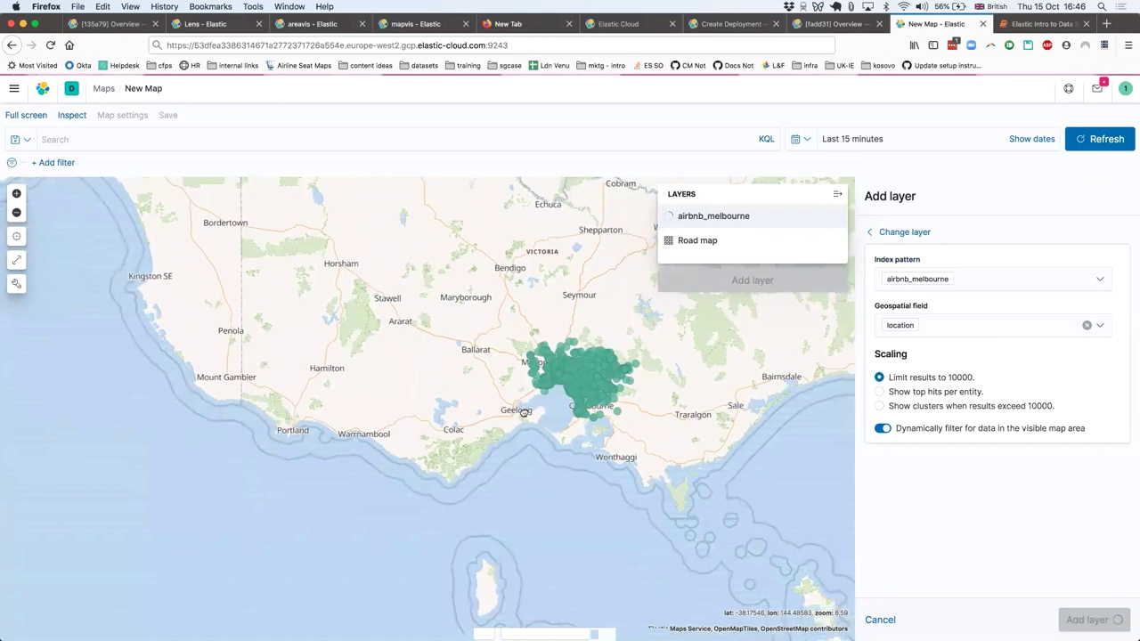
{"action": "left_click", "coordinate": [961, 406]}
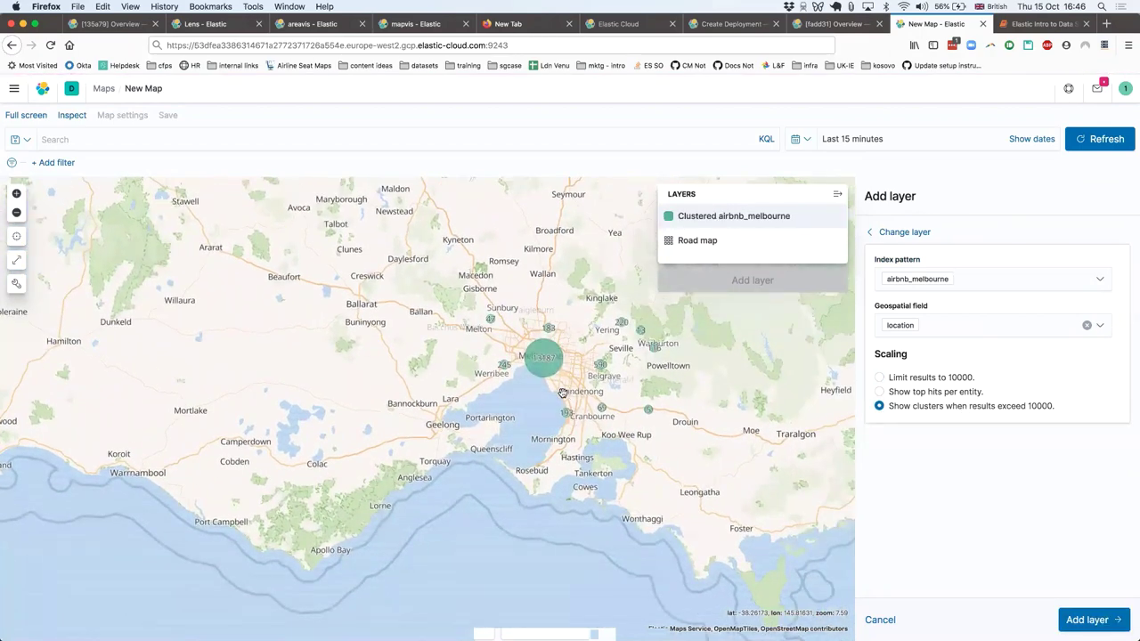
{"action": "scroll", "coordinate": [507, 425], "scroll_direction": "up", "scroll_amount": 1}
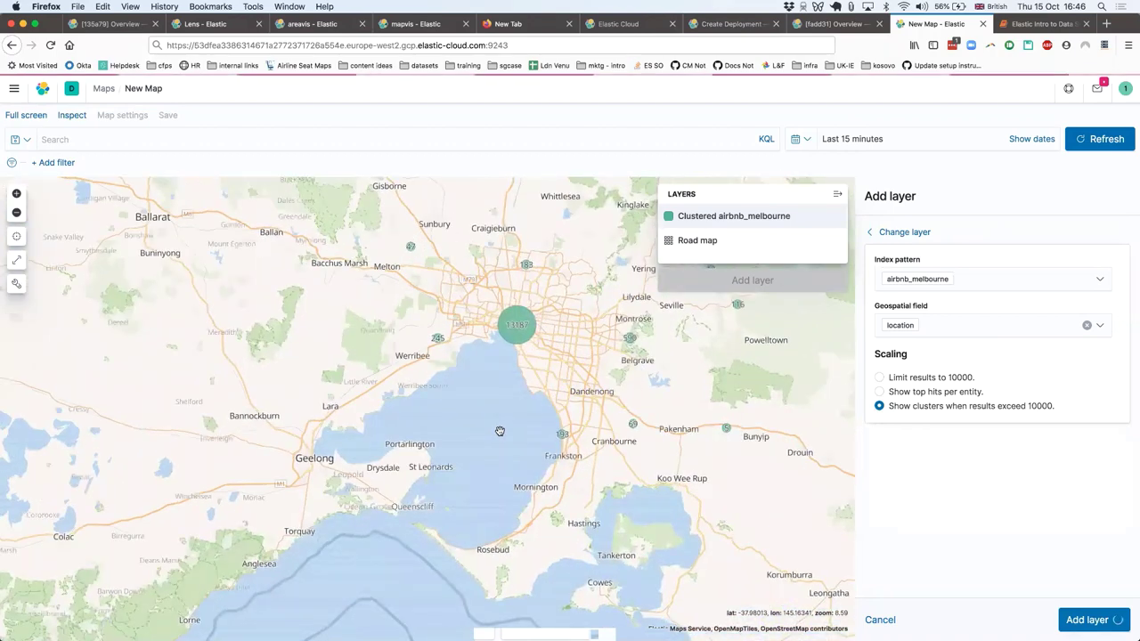
{"action": "scroll", "coordinate": [506, 419], "scroll_direction": "up", "scroll_amount": 1}
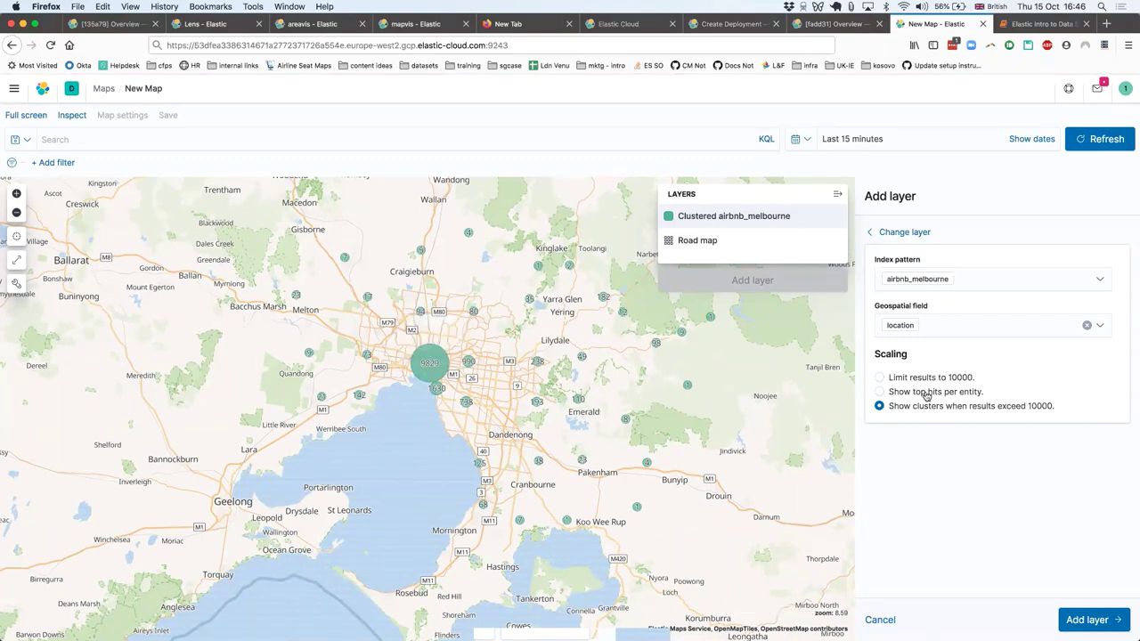
Step: Set the layer's scaling to limit results to 10000 and add the layer to the map
{"action": "left_click", "coordinate": [880, 392]}
{"action": "left_click", "coordinate": [933, 378]}
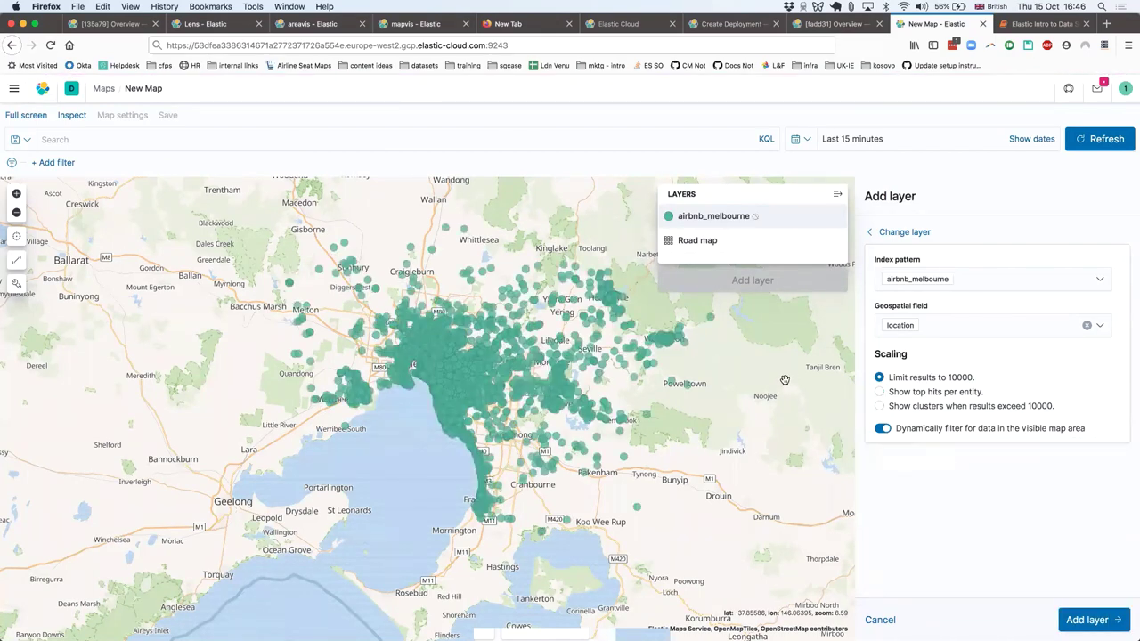
{"action": "left_click", "coordinate": [1069, 616]}
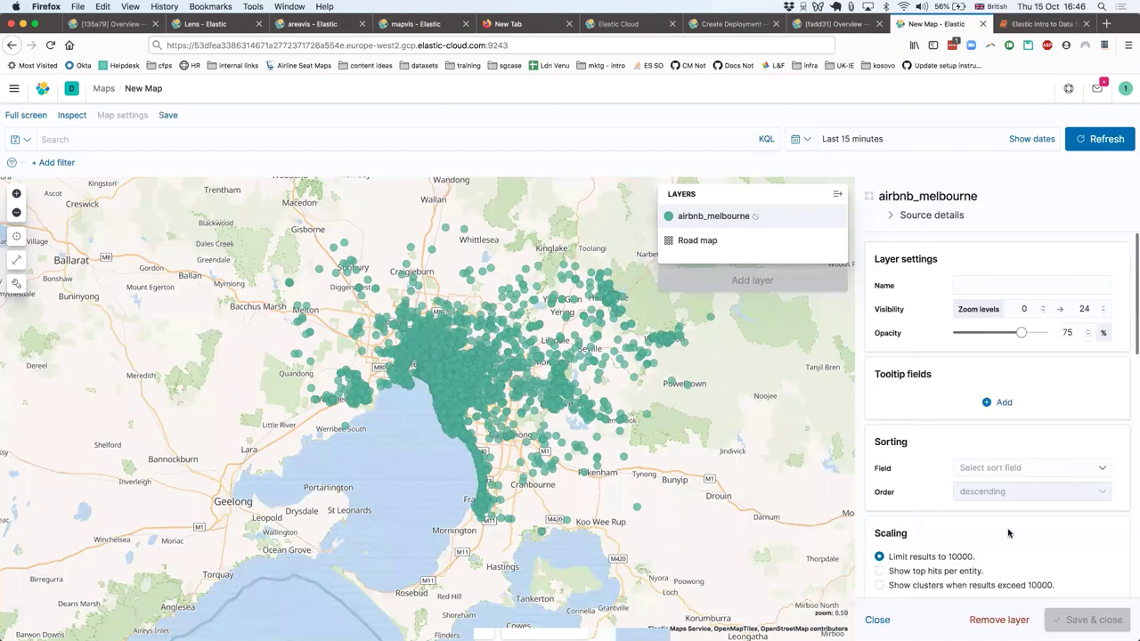
Step: Name the new airbnb_melbourne layer listings
{"action": "left_click", "coordinate": [980, 283]}
{"action": "type", "text": "l"}
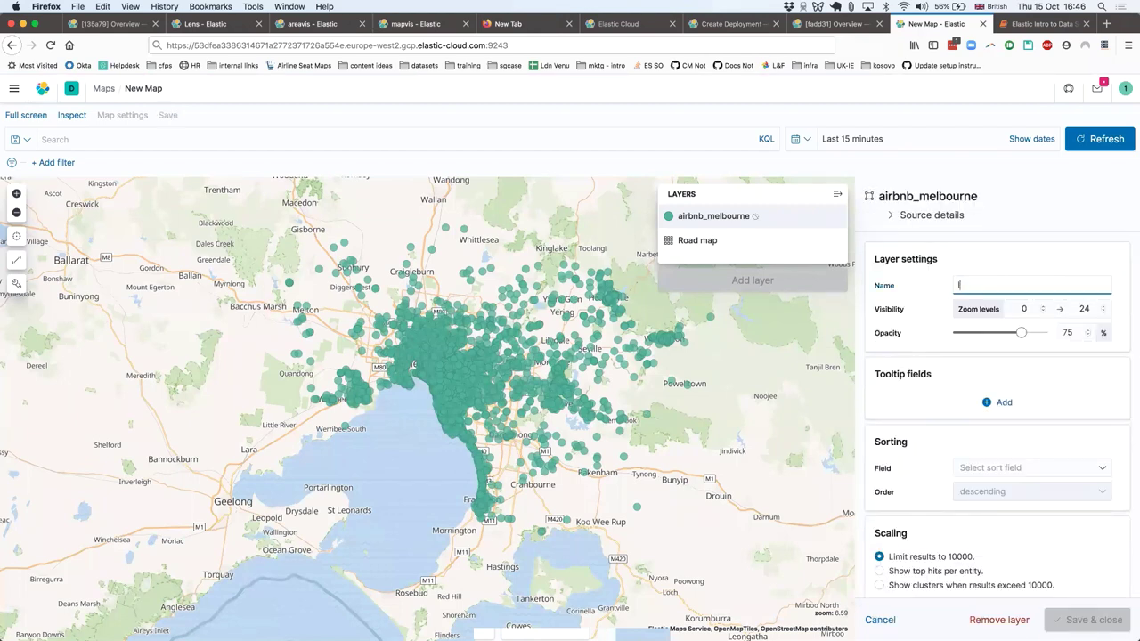
{"action": "type", "text": "istings"}
Step: Add bathrooms, bedrooms, neighbourhood, number_of_reviews, price and property_type as tooltip fields of the listings layer
{"action": "scroll", "coordinate": [918, 424], "scroll_direction": "down", "scroll_amount": 3}
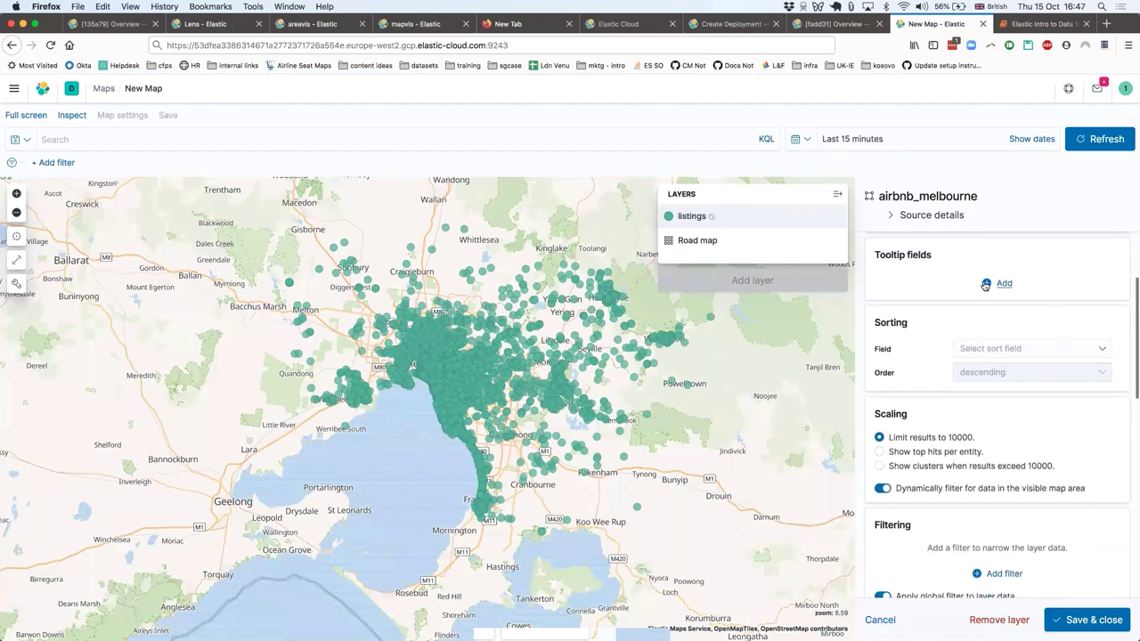
{"action": "left_click", "coordinate": [999, 283]}
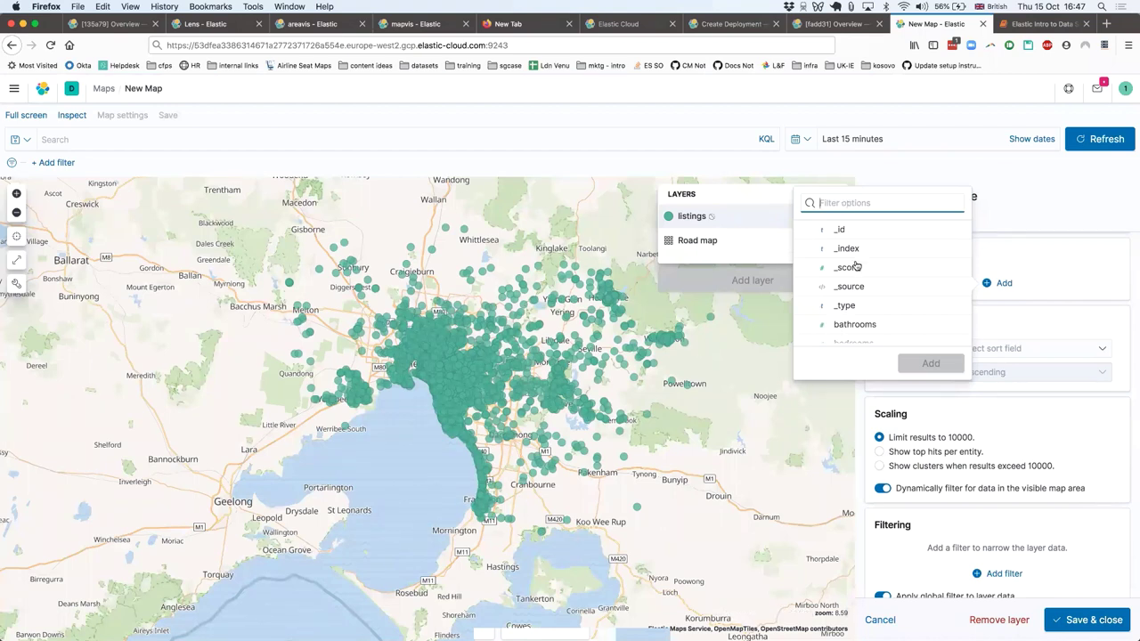
{"action": "scroll", "coordinate": [860, 305], "scroll_direction": "down", "scroll_amount": 1}
{"action": "left_click", "coordinate": [860, 305]}
{"action": "scroll", "coordinate": [861, 316], "scroll_direction": "down", "scroll_amount": 3}
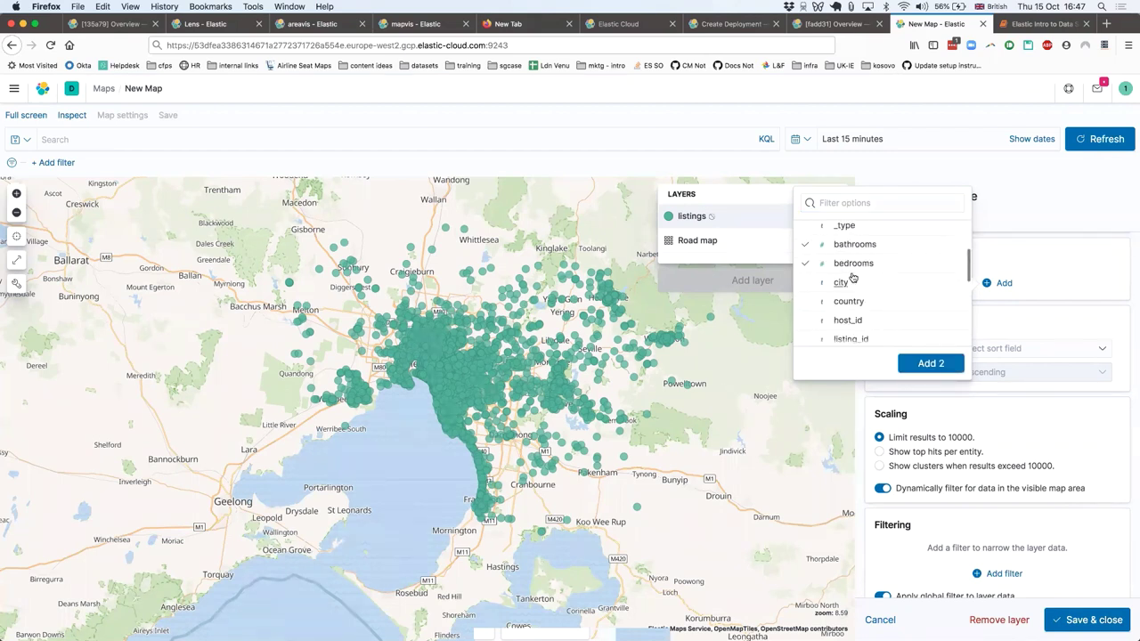
{"action": "scroll", "coordinate": [857, 294], "scroll_direction": "down", "scroll_amount": 2}
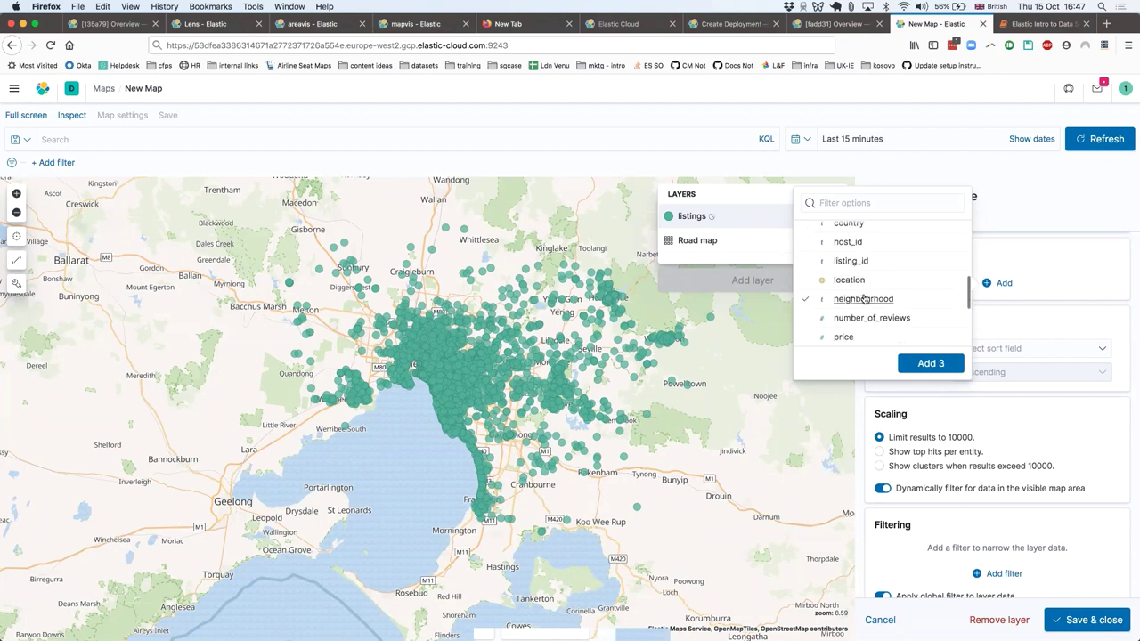
{"action": "scroll", "coordinate": [862, 303], "scroll_direction": "down", "scroll_amount": 1}
{"action": "left_click", "coordinate": [871, 289]}
{"action": "left_click", "coordinate": [868, 309]}
{"action": "left_click", "coordinate": [870, 327]}
{"action": "left_click", "coordinate": [929, 363]}
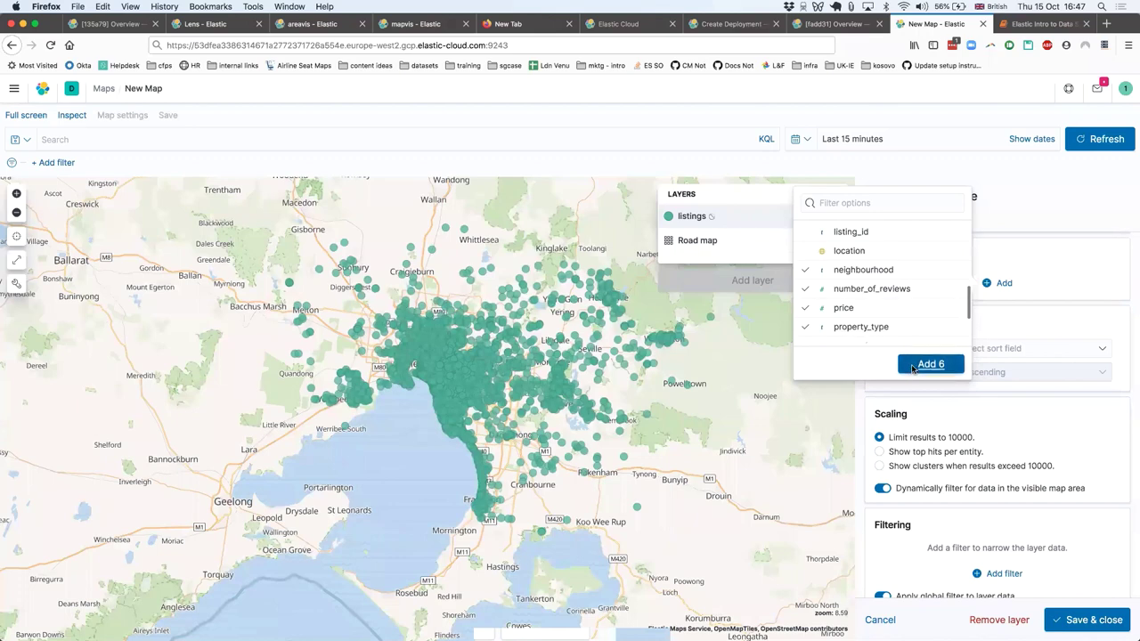
Step: Set the listings layer's fill color styling to By value
{"action": "mouse_move", "coordinate": [588, 411]}
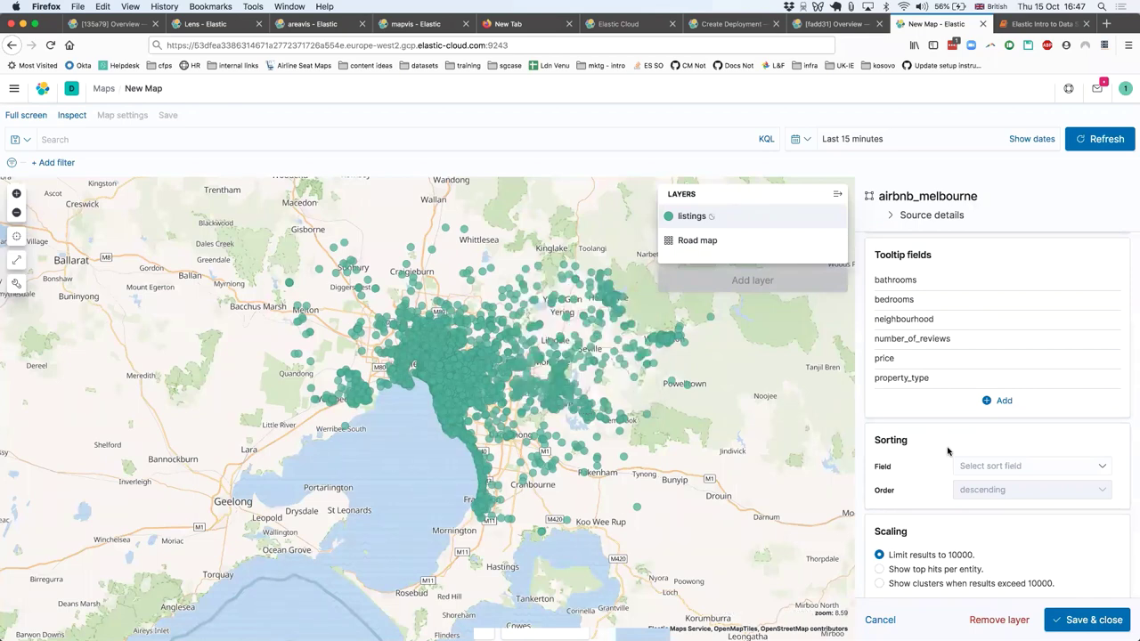
{"action": "scroll", "coordinate": [947, 452], "scroll_direction": "down", "scroll_amount": 8}
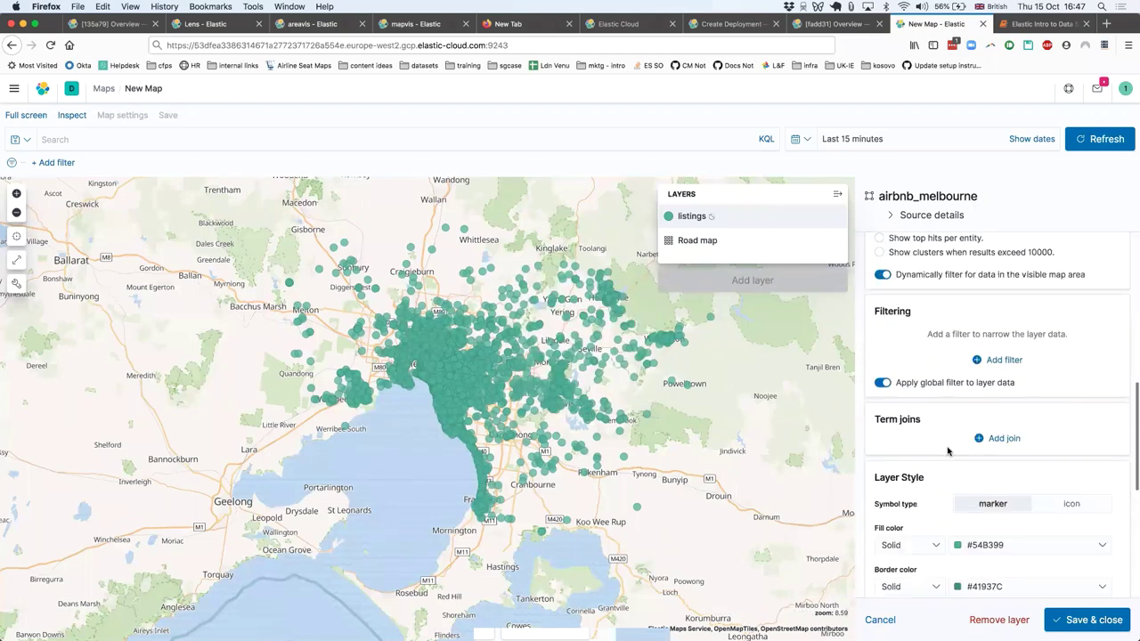
{"action": "scroll", "coordinate": [941, 440], "scroll_direction": "down", "scroll_amount": 2}
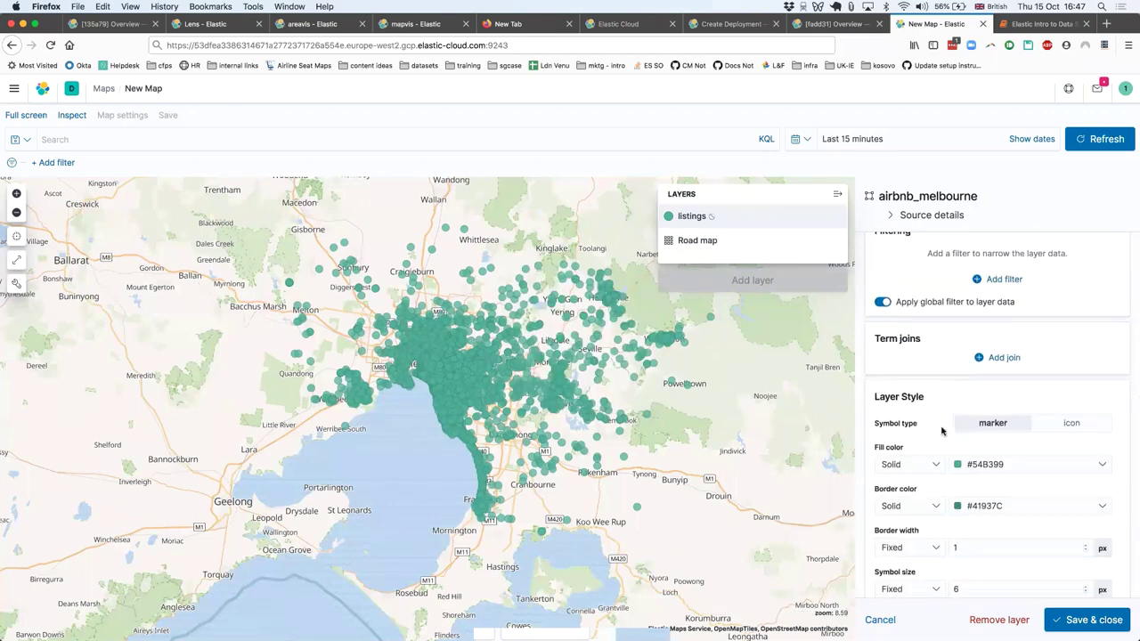
{"action": "scroll", "coordinate": [945, 349], "scroll_direction": "down", "scroll_amount": 2}
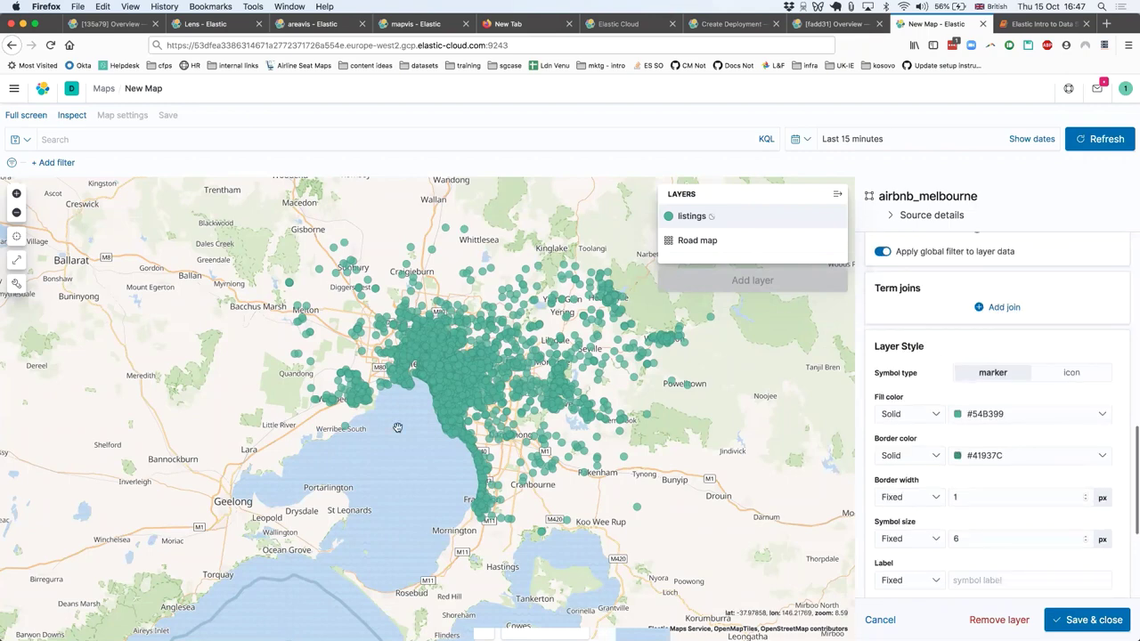
{"action": "double_click", "coordinate": [418, 451]}
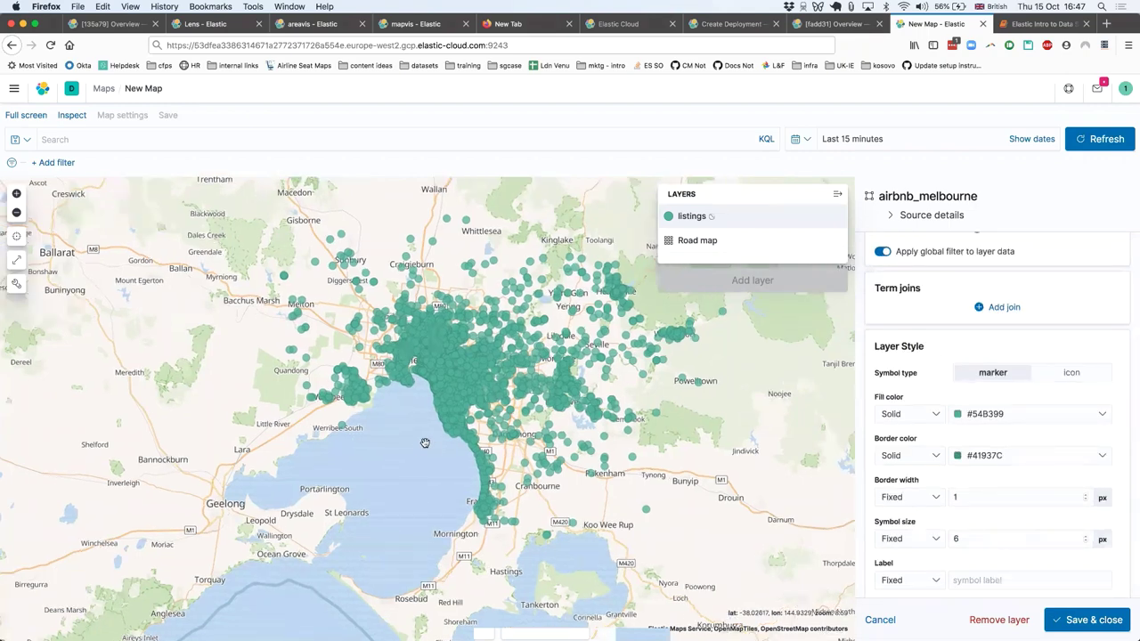
{"action": "left_click", "coordinate": [926, 414]}
{"action": "left_click", "coordinate": [921, 424]}
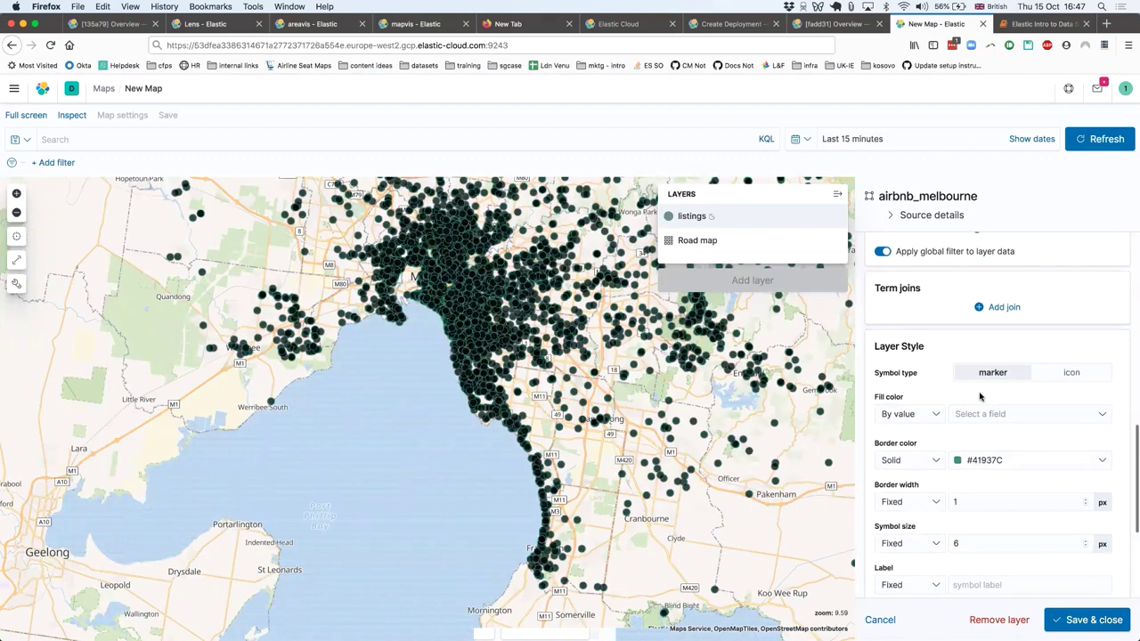
Step: Switch the listings layer's symbol type to icon and choose the building icon
{"action": "left_click", "coordinate": [1049, 374]}
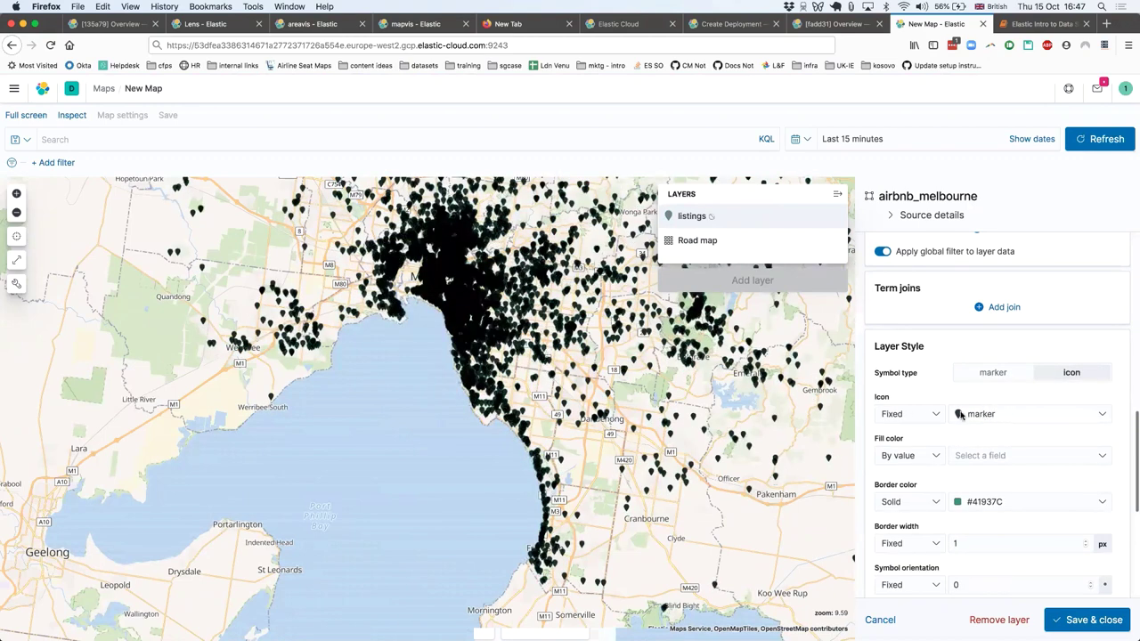
{"action": "left_click", "coordinate": [992, 416]}
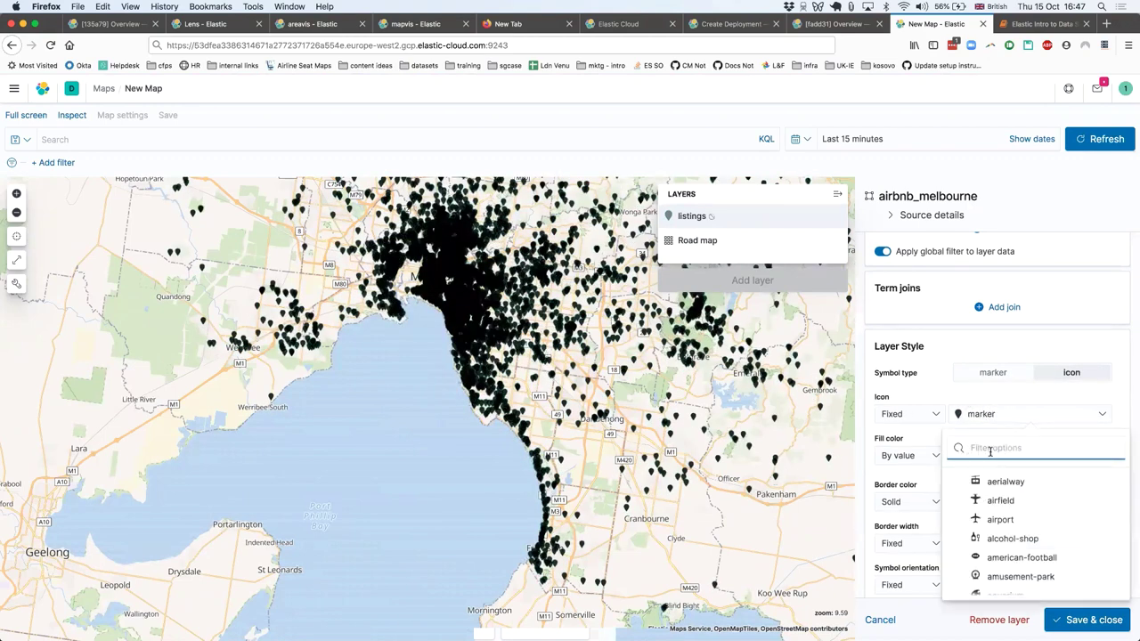
{"action": "type", "text": "buil"}
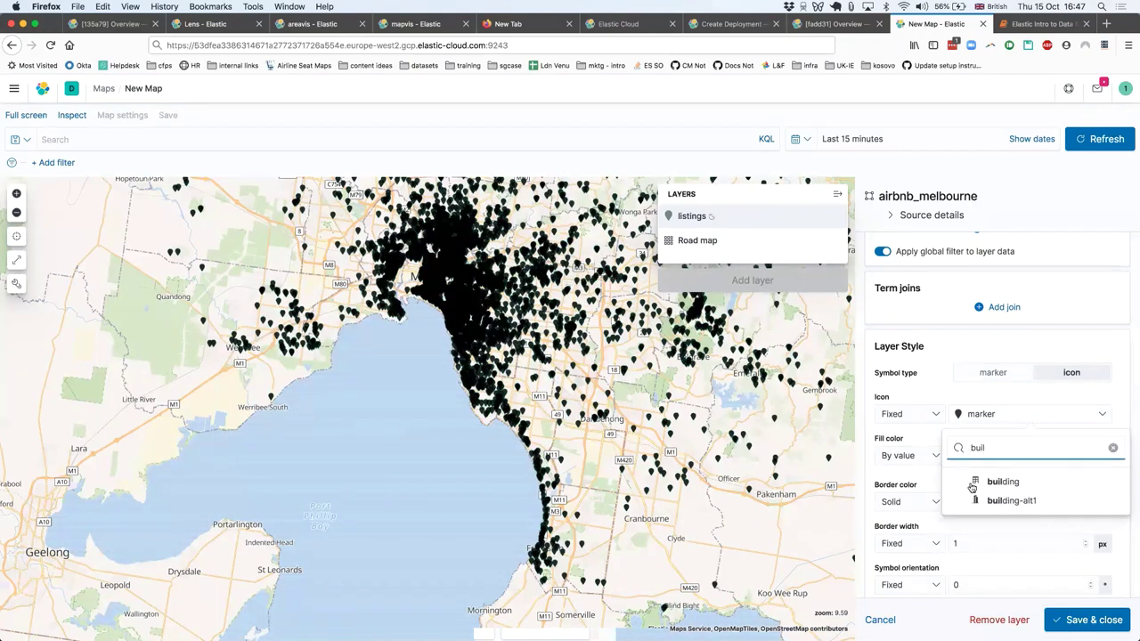
{"action": "left_click", "coordinate": [987, 481]}
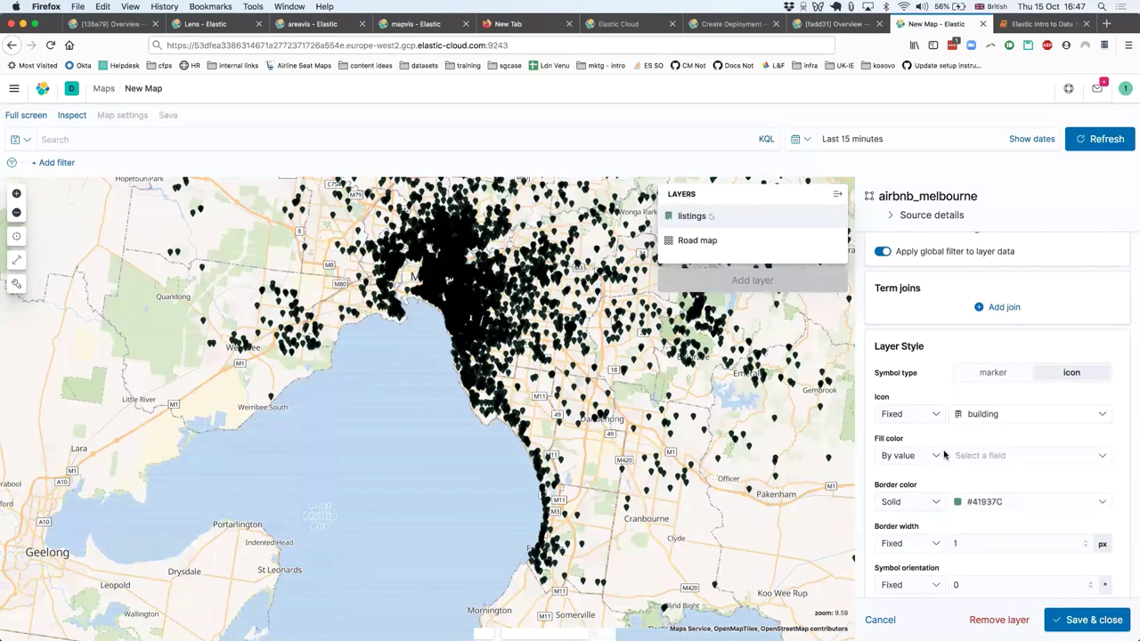
Step: Set the listings layer's fixed symbol size to 14 px
{"action": "scroll", "coordinate": [955, 482], "scroll_direction": "down", "scroll_amount": 2}
{"action": "left_click", "coordinate": [974, 567]}
{"action": "left_click_drag", "start_coordinate": [982, 585], "coordinate": [985, 588]}
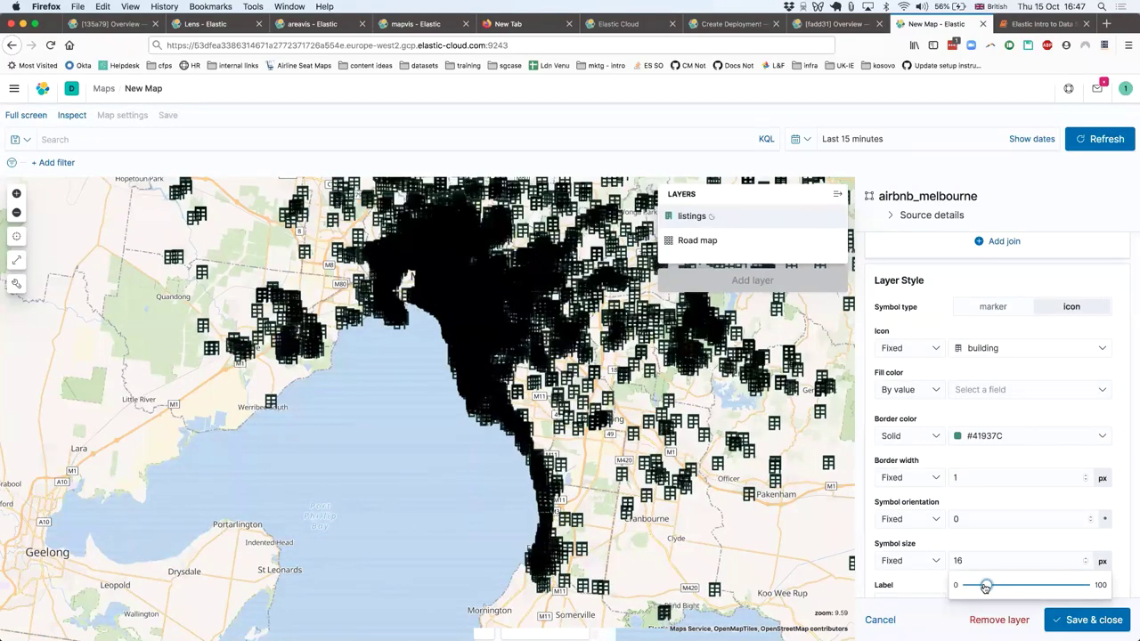
{"action": "left_click", "coordinate": [1090, 541]}
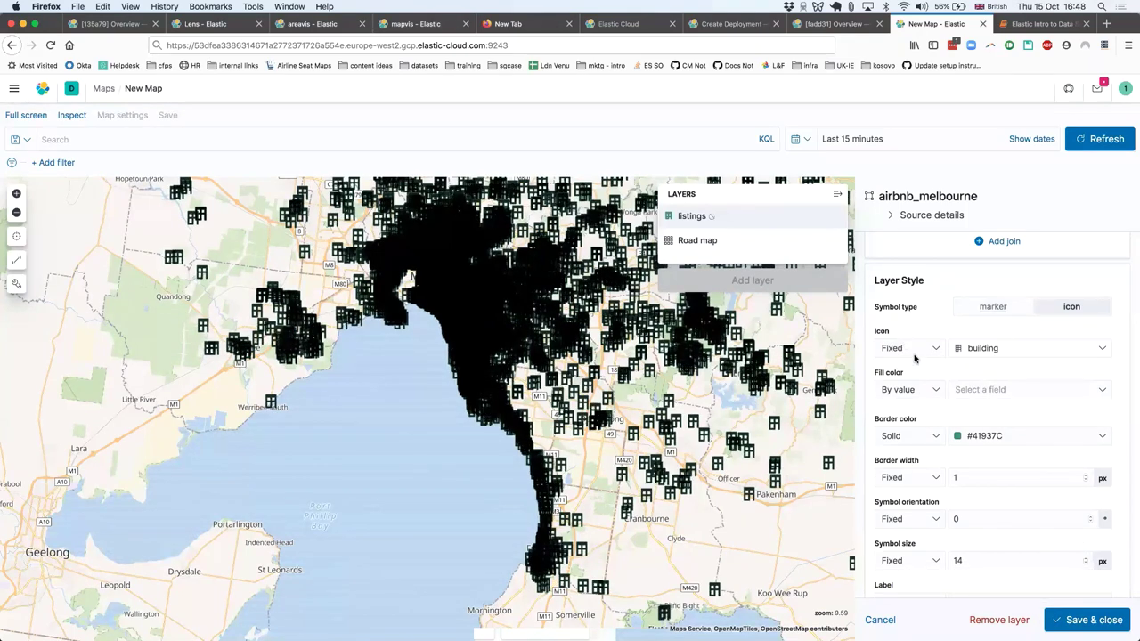
Step: Color the listings' fill by the price field as number, using the blue-to-green-to-red rainbow color ramp
{"action": "left_click", "coordinate": [918, 397]}
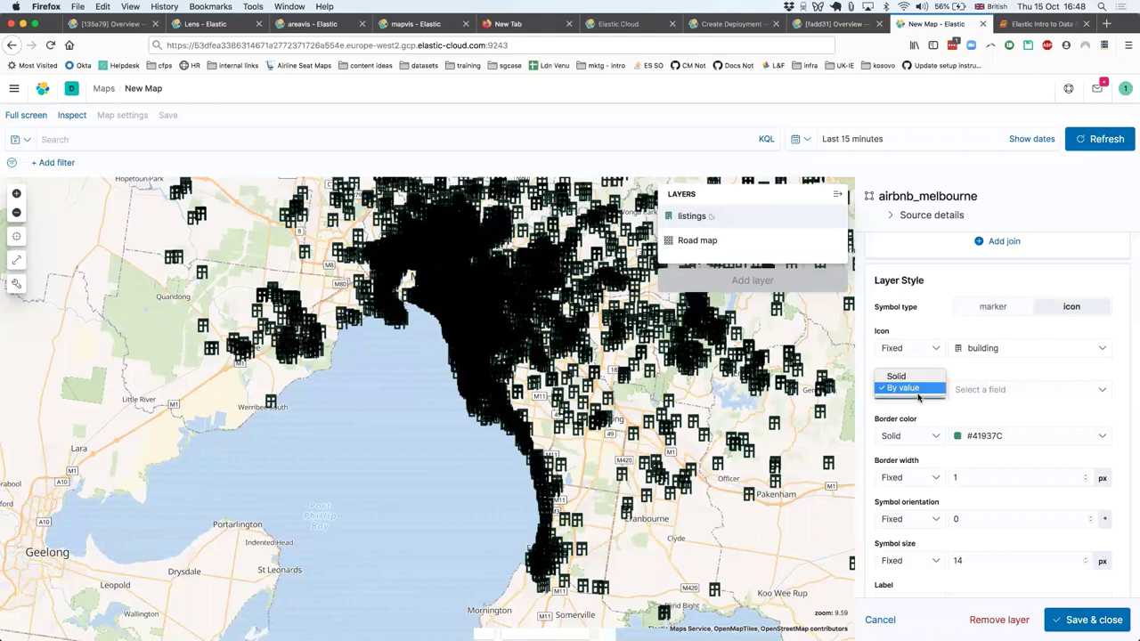
{"action": "left_click", "coordinate": [993, 393]}
{"action": "scroll", "coordinate": [997, 454], "scroll_direction": "down", "scroll_amount": 3}
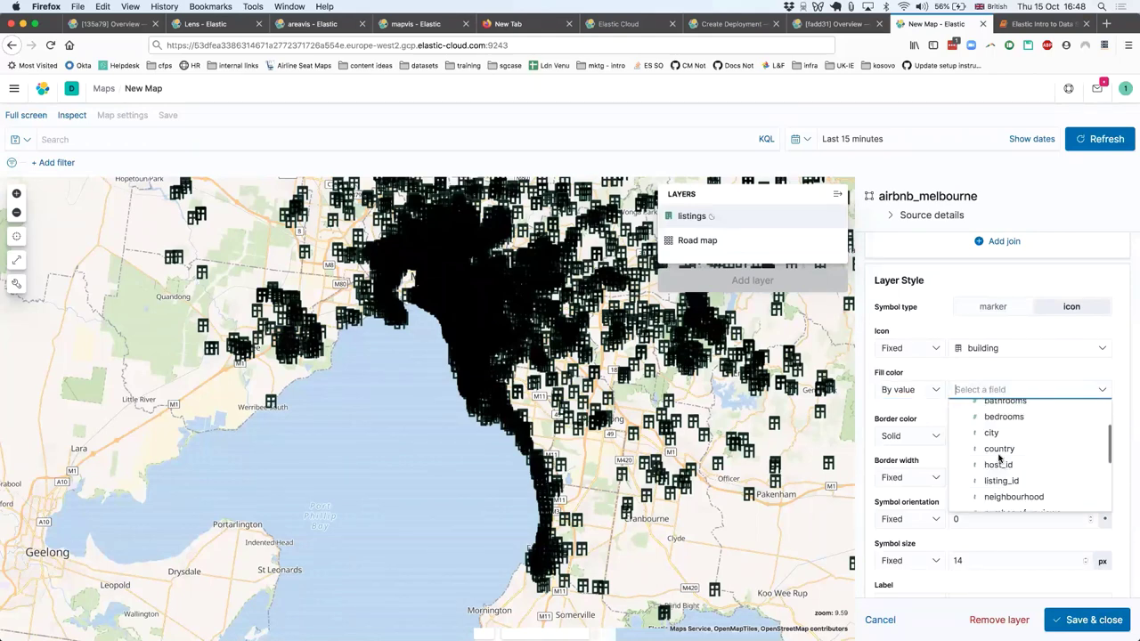
{"action": "scroll", "coordinate": [999, 458], "scroll_direction": "down", "scroll_amount": 1}
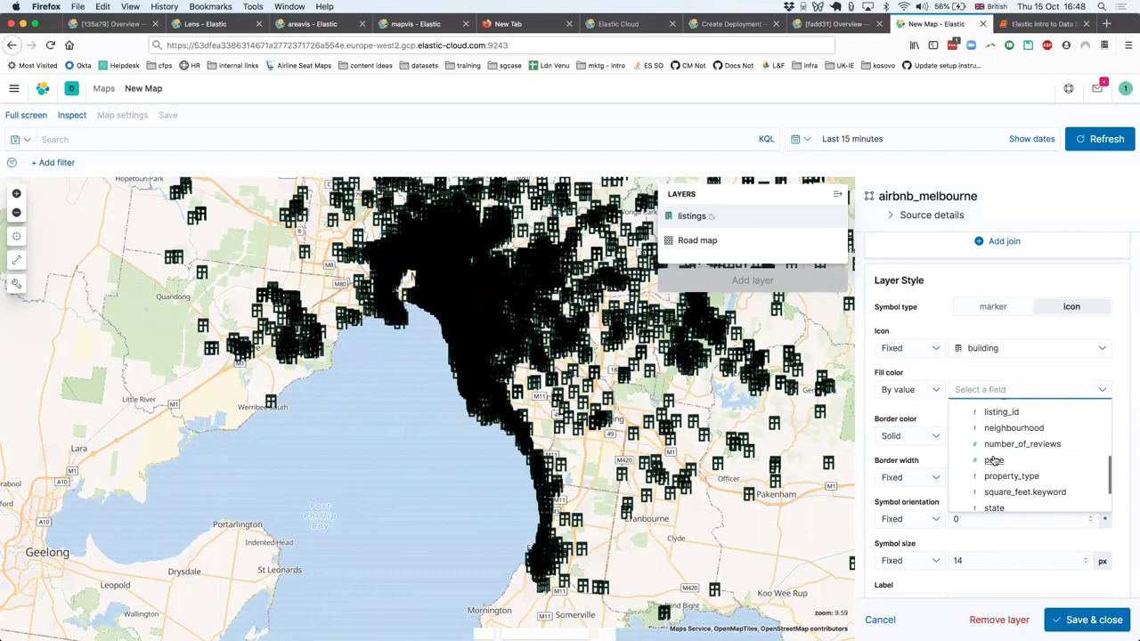
{"action": "left_click", "coordinate": [994, 459]}
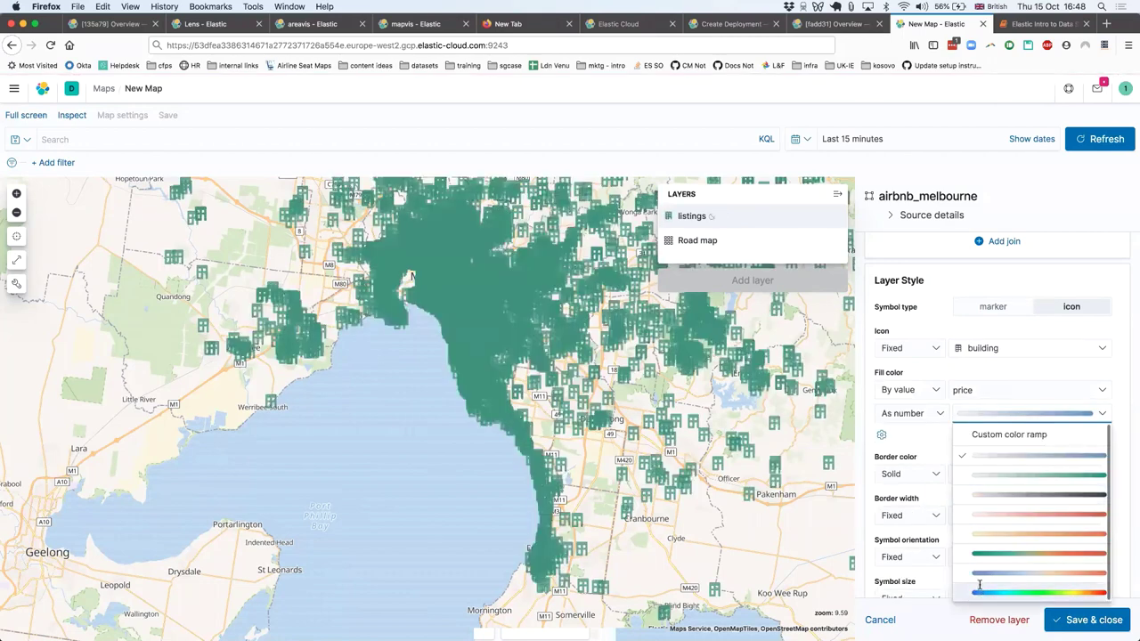
{"action": "left_click", "coordinate": [979, 588]}
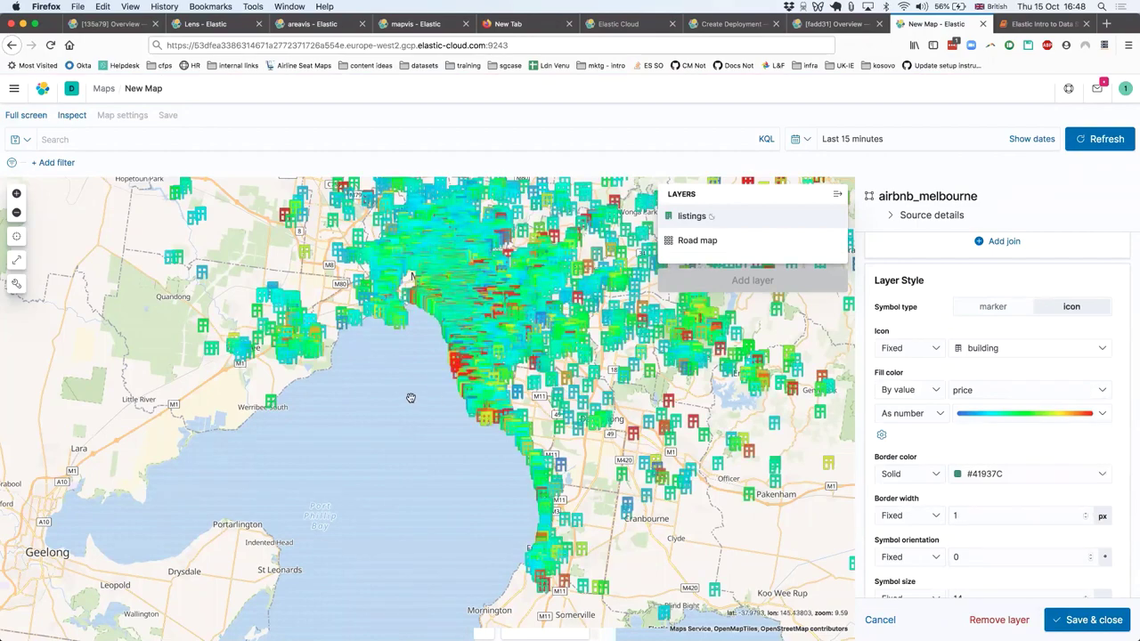
Step: Reduce the listings layer's symbol size to 12 px and check a listing's tooltip on the eastern shore of the bay
{"action": "scroll", "coordinate": [424, 405], "scroll_direction": "up", "scroll_amount": 1}
{"action": "scroll", "coordinate": [386, 453], "scroll_direction": "up", "scroll_amount": 2}
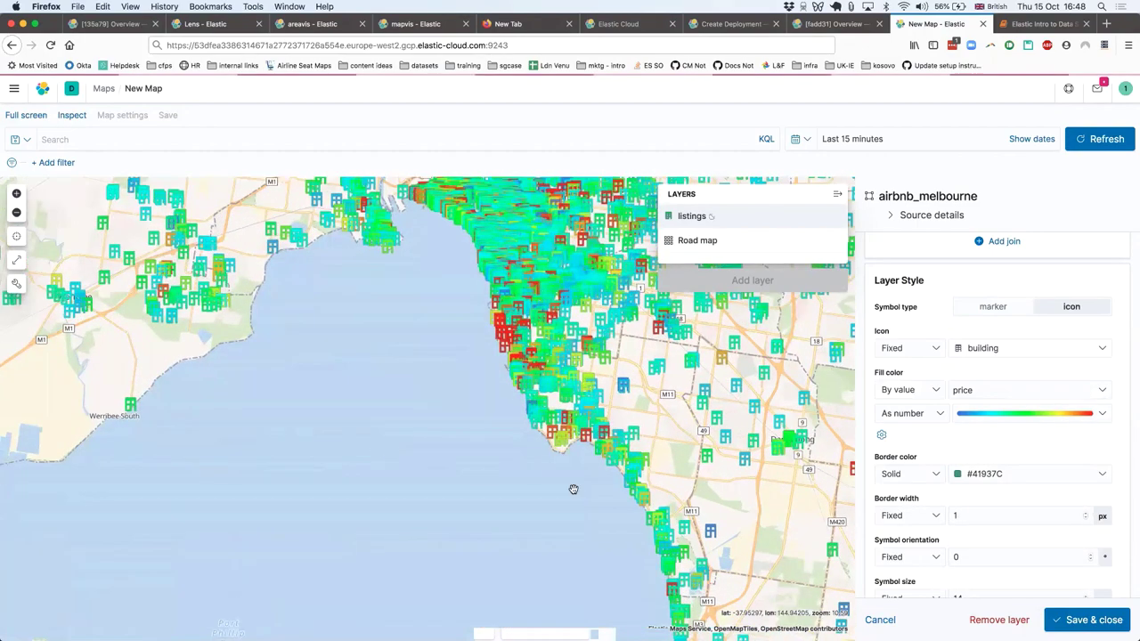
{"action": "scroll", "coordinate": [1016, 545], "scroll_direction": "down", "scroll_amount": 1}
{"action": "left_click", "coordinate": [982, 574]}
{"action": "left_click", "coordinate": [983, 600]}
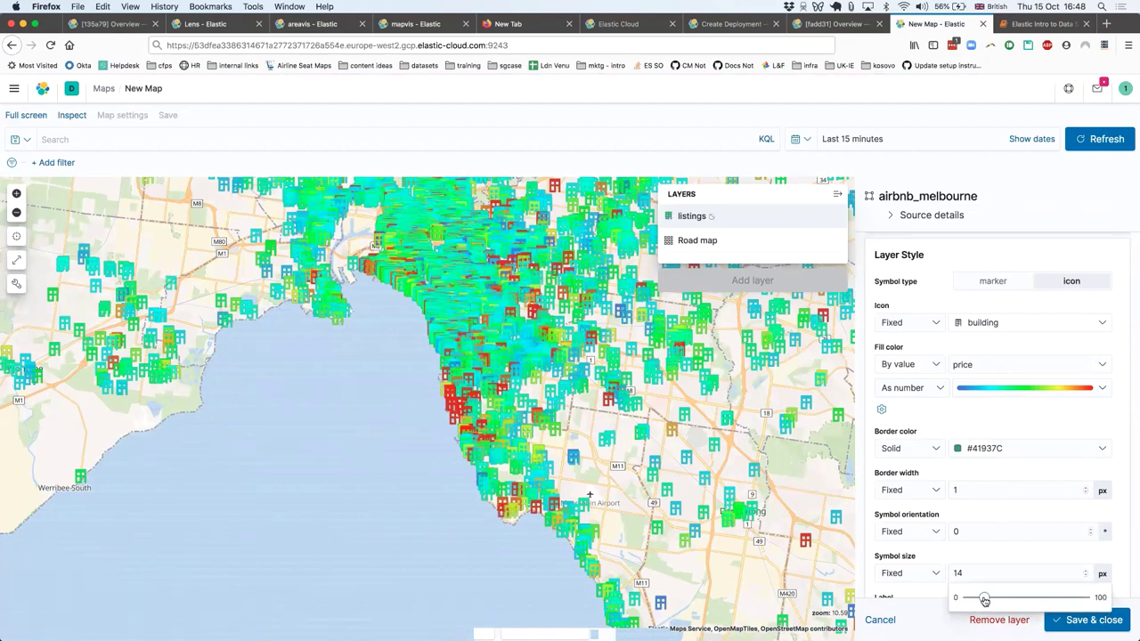
{"action": "left_click_drag", "start_coordinate": [983, 602], "coordinate": [980, 602]}
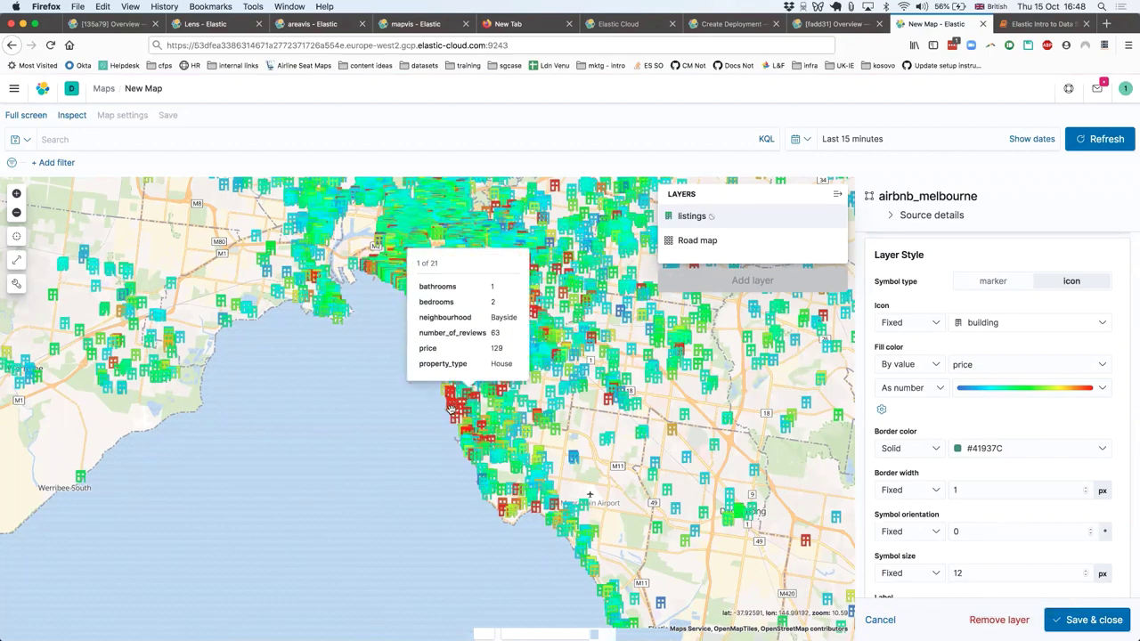
{"action": "mouse_move", "coordinate": [452, 404]}
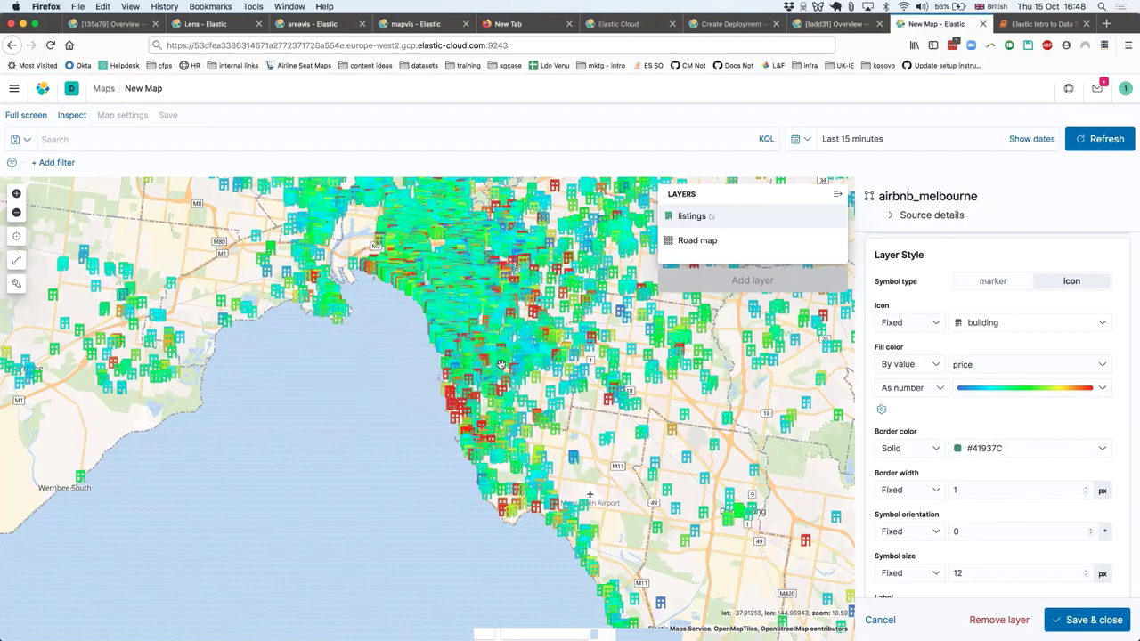
Step: Filter the map with the query price > 500
{"action": "left_click", "coordinate": [371, 141]}
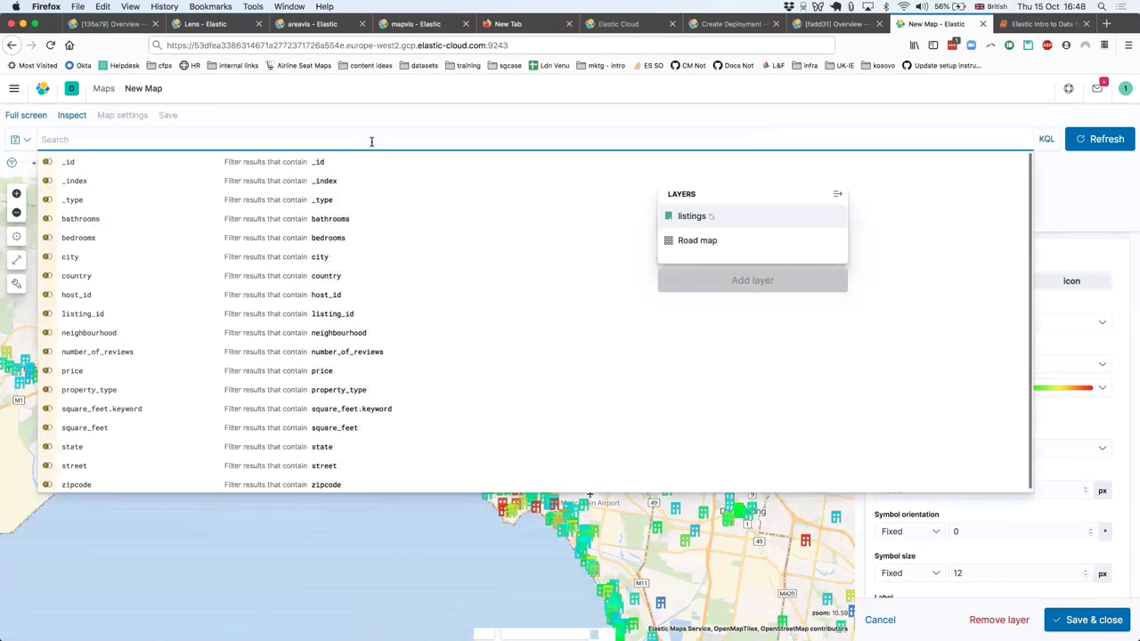
{"action": "type", "text": "price"}
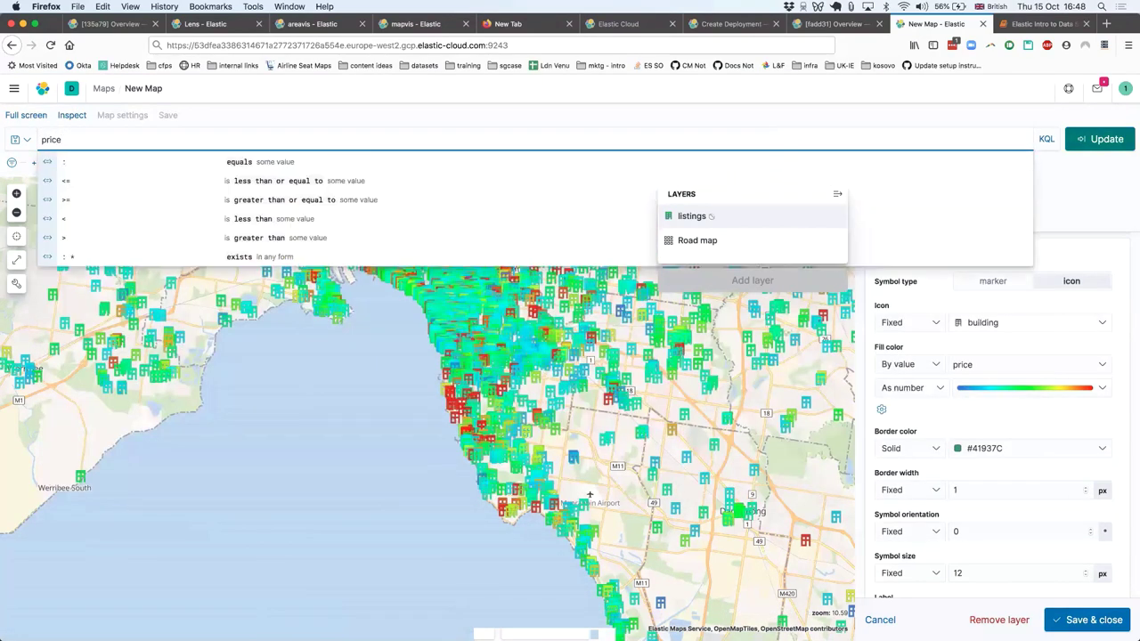
{"action": "type", "text": " > 500"}
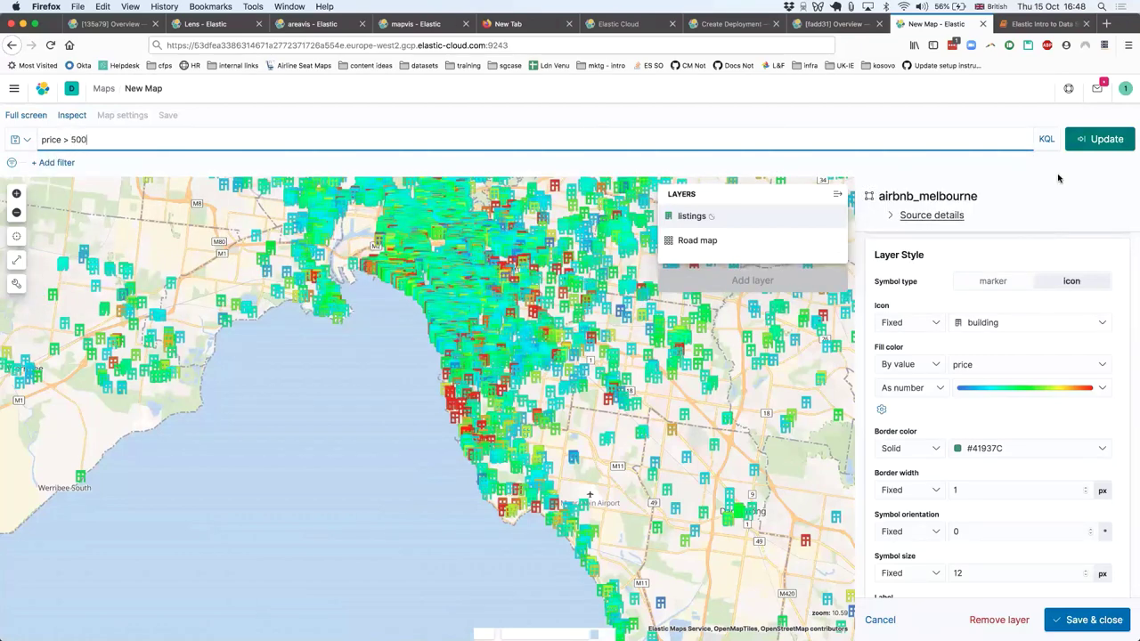
{"action": "left_click", "coordinate": [1102, 141]}
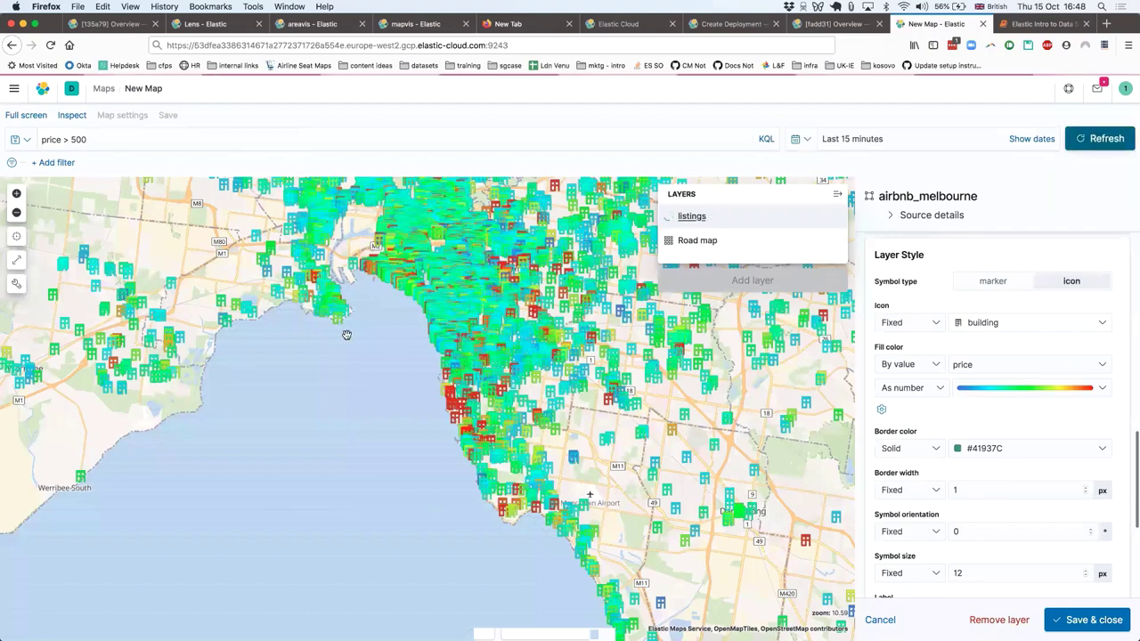
Step: Extend the query to price > 500 and bedrooms > 6, and inspect the tooltips of the matching listings around Melbourne
{"action": "left_click", "coordinate": [368, 139]}
{"action": "type", "text": "and"}
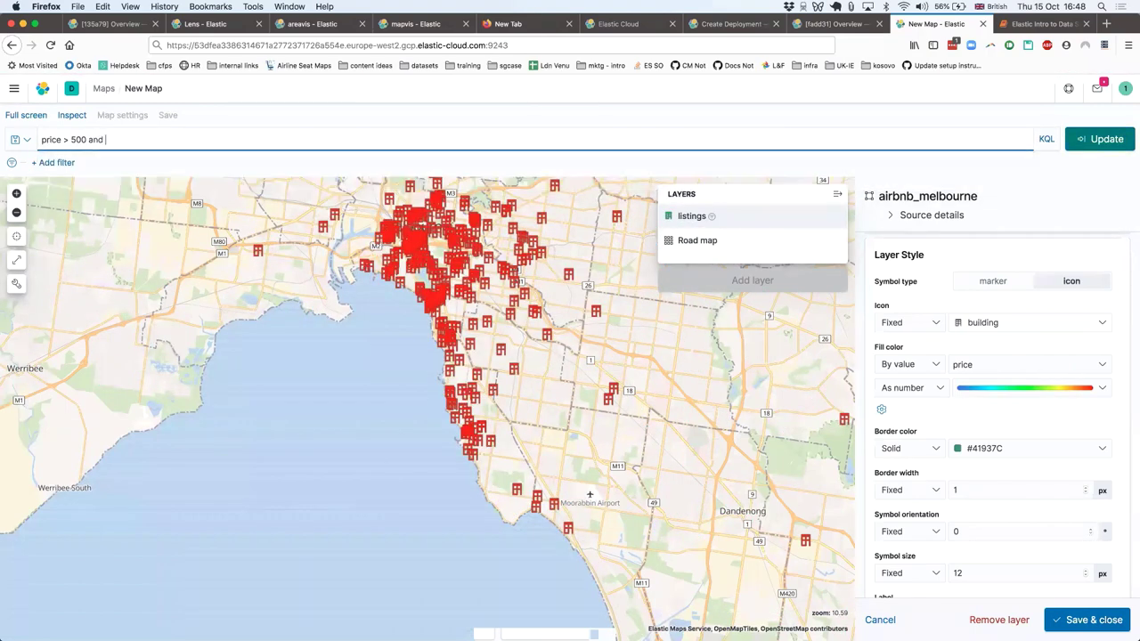
{"action": "type", "text": " bedrooms > 6"}
{"action": "left_click", "coordinate": [1085, 147]}
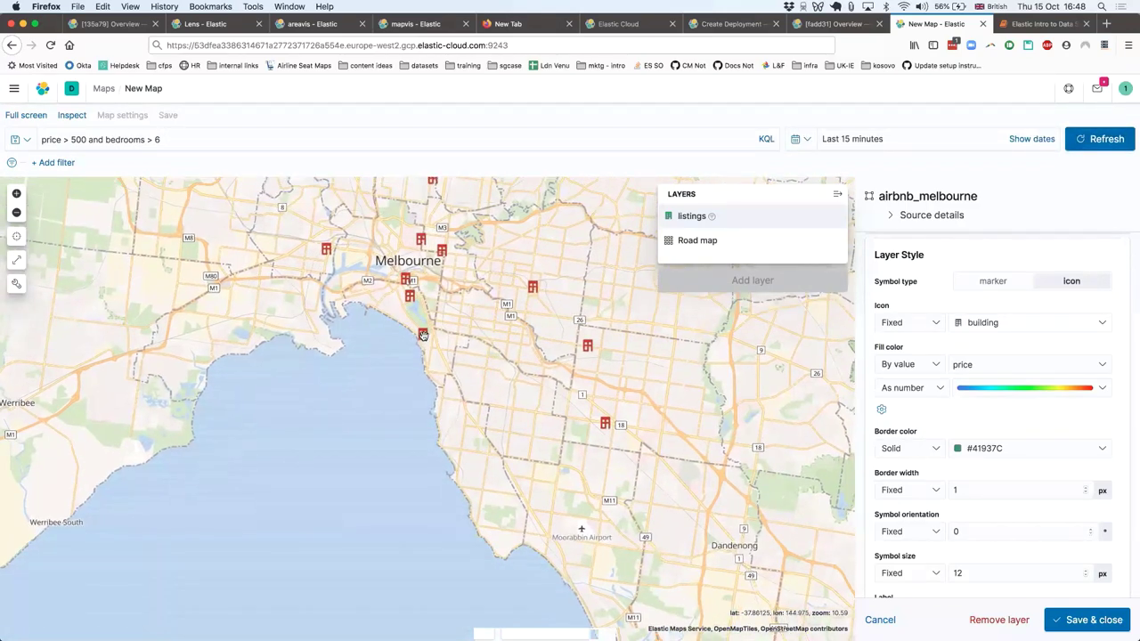
{"action": "mouse_move", "coordinate": [423, 334]}
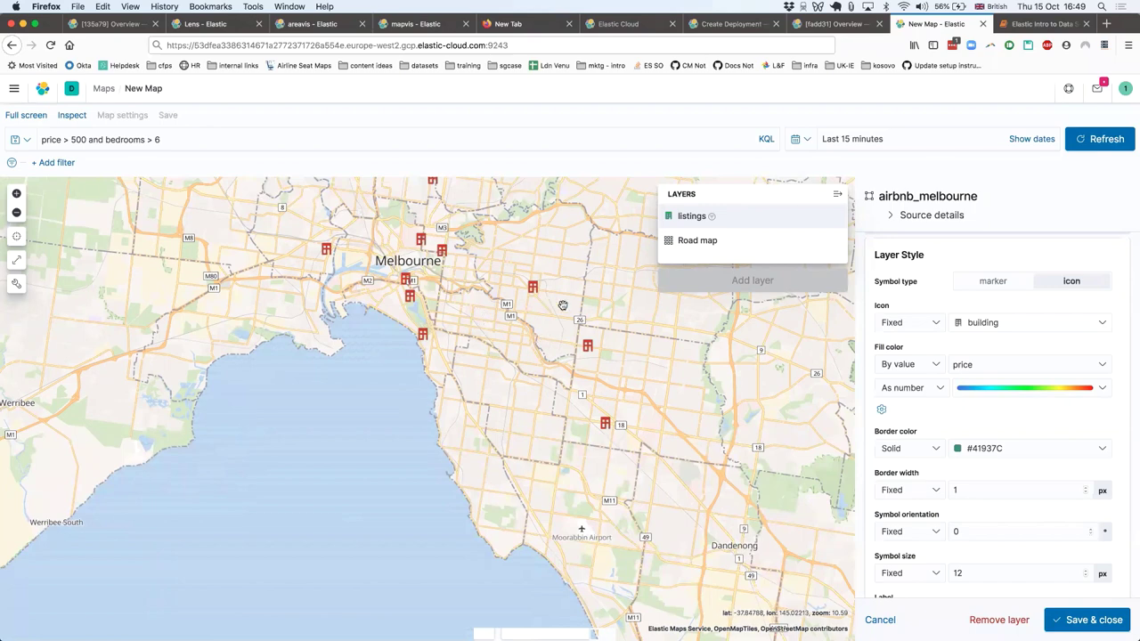
{"action": "mouse_move", "coordinate": [530, 287]}
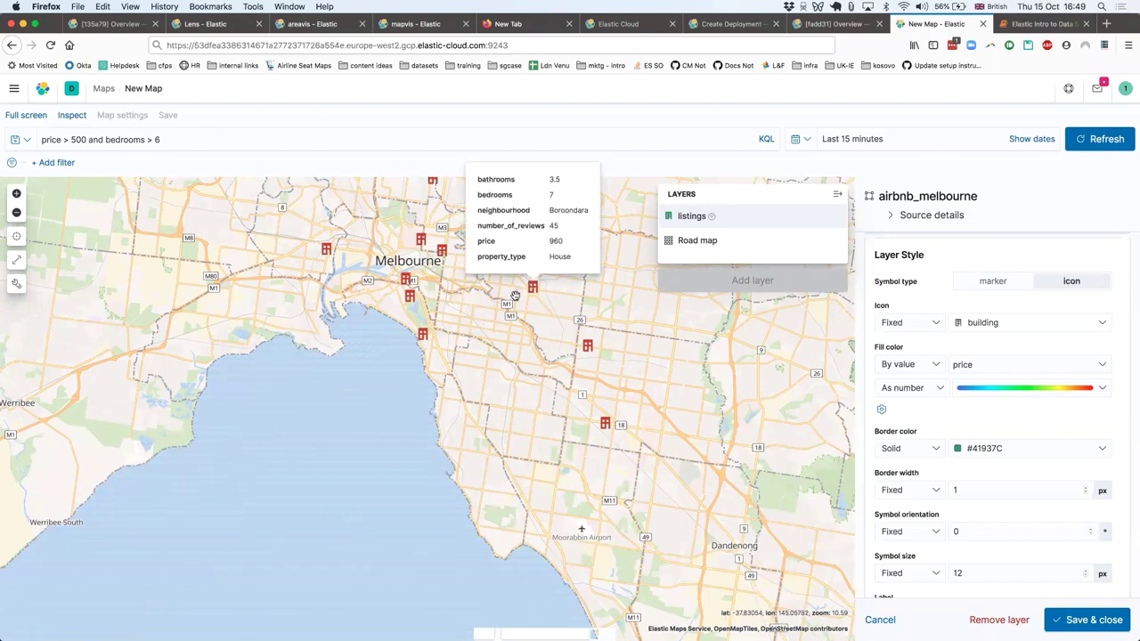
{"action": "left_click_drag", "start_coordinate": [438, 263], "coordinate": [426, 292]}
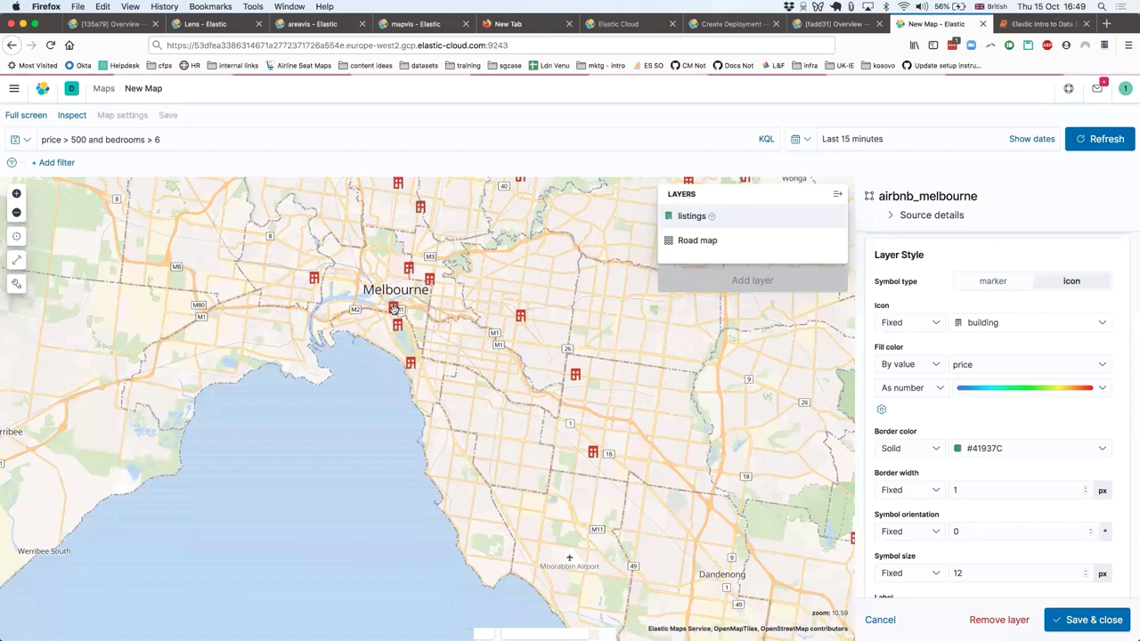
{"action": "mouse_move", "coordinate": [395, 309]}
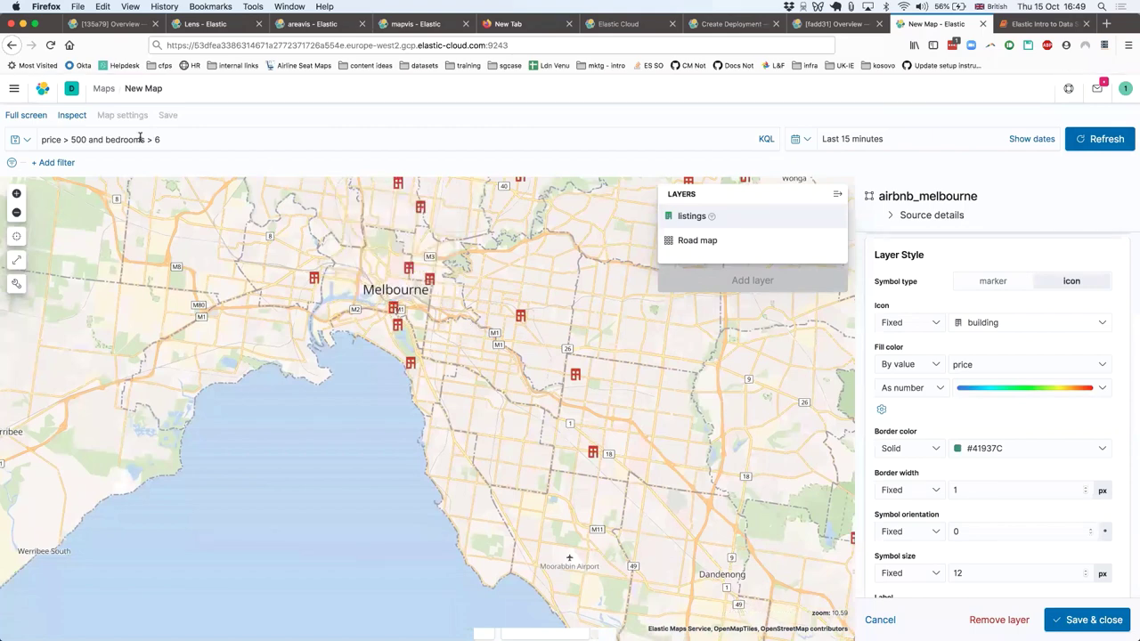
Step: Clear the price and bedrooms query from the map, and save and close the listings layer settings
{"action": "left_click", "coordinate": [175, 143]}
{"action": "key", "text": "super+a"}
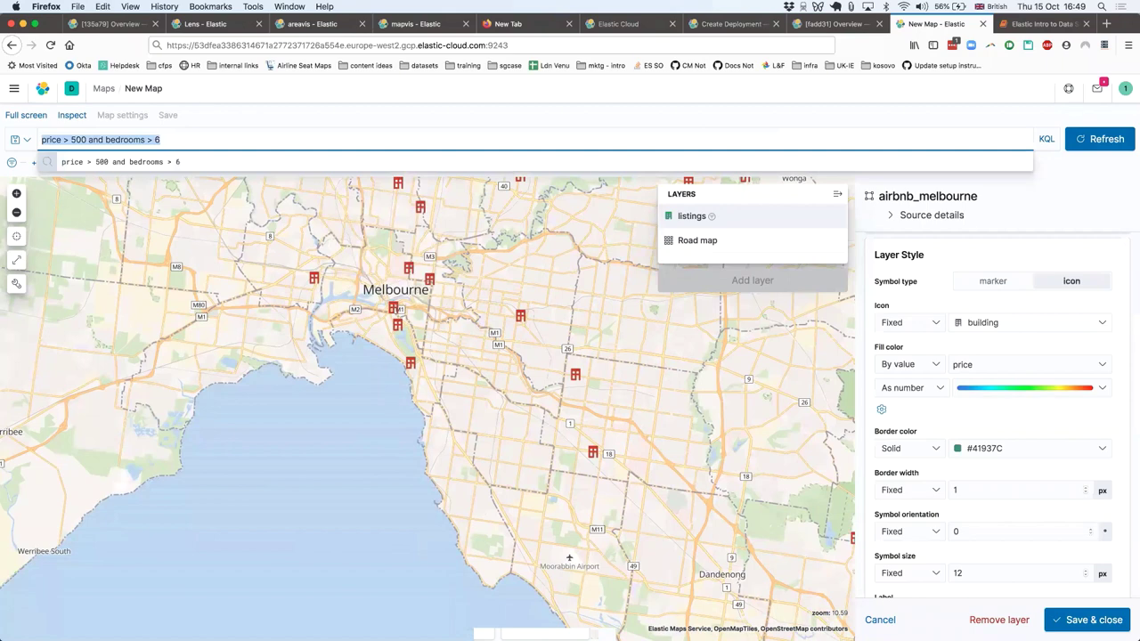
{"action": "key", "text": "BackSpace"}
{"action": "key", "text": "Return"}
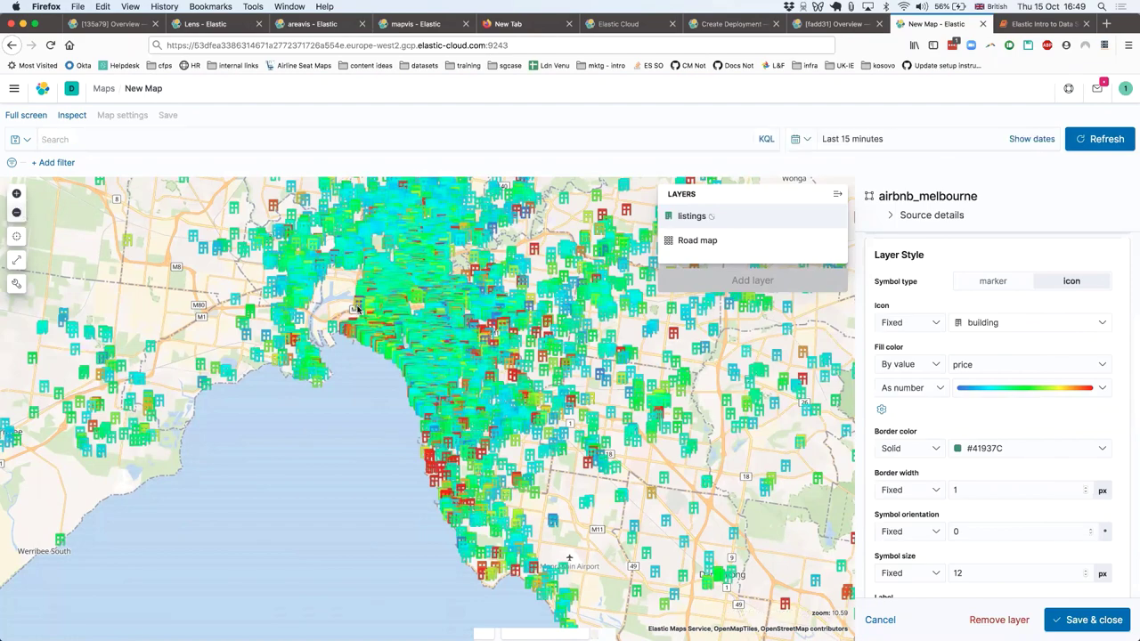
{"action": "scroll", "coordinate": [321, 356], "scroll_direction": "down", "scroll_amount": 1}
{"action": "scroll", "coordinate": [319, 356], "scroll_direction": "down", "scroll_amount": 3}
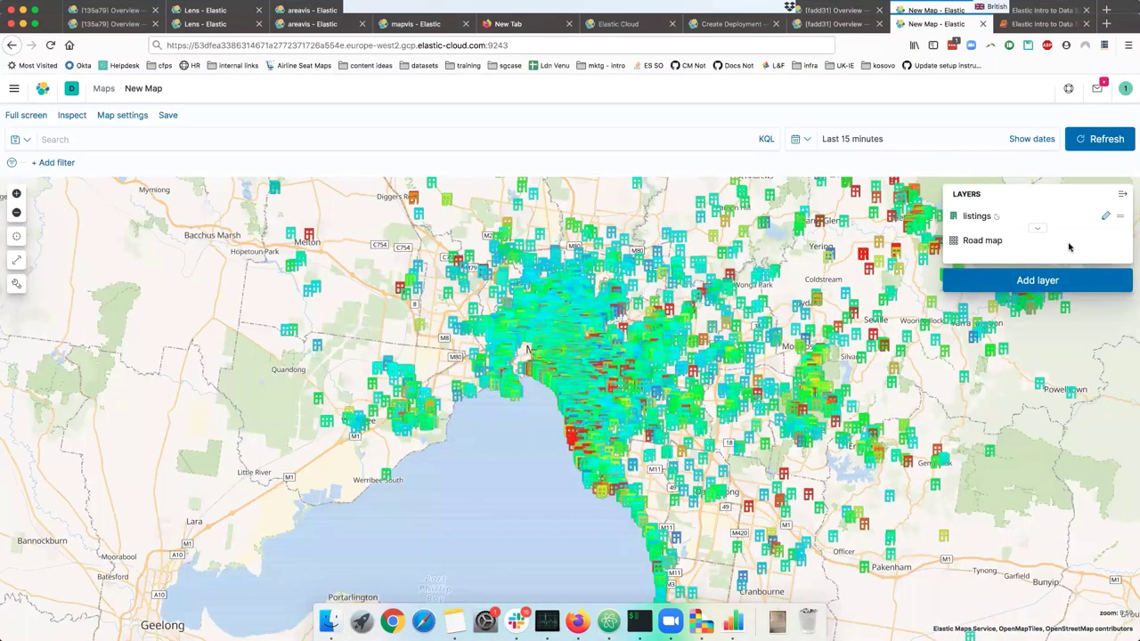
Step: Start an Upload GeoJSON layer and choose neighbourhoods.geojson from the data-science Kibana talk folder under elastic/talks in the home directory
{"action": "left_click", "coordinate": [940, 289]}
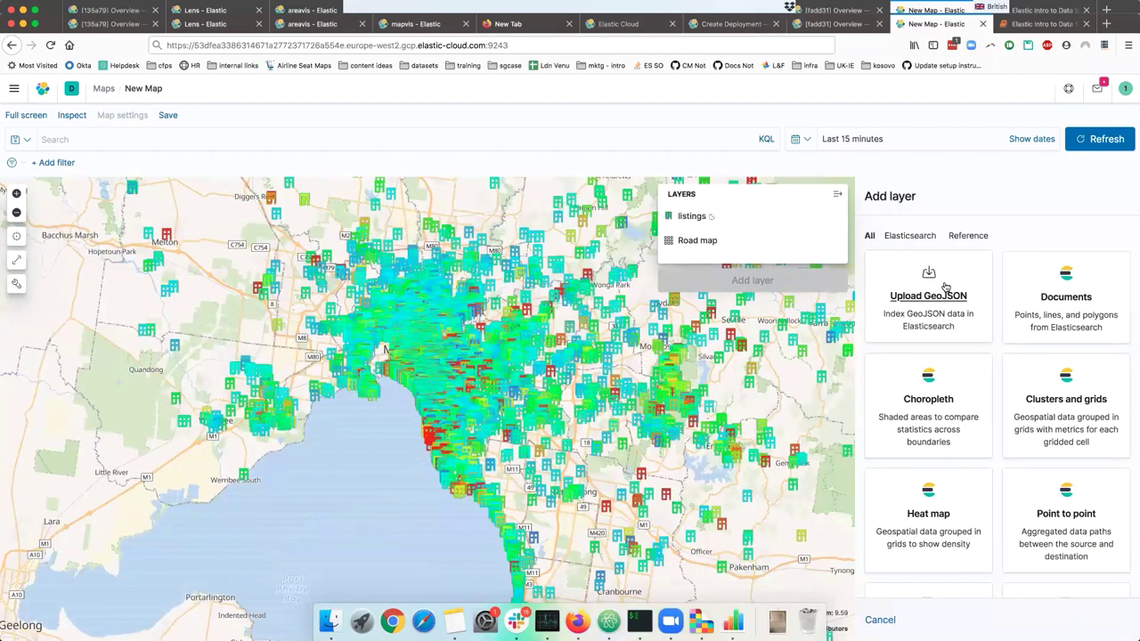
{"action": "left_click", "coordinate": [931, 301]}
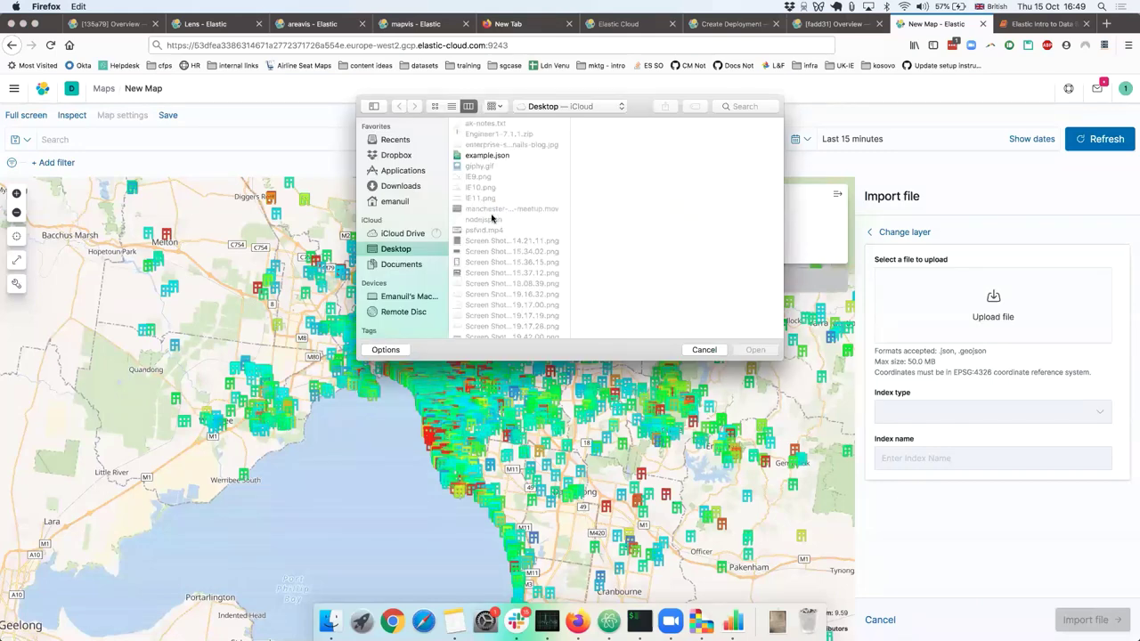
{"action": "scroll", "coordinate": [491, 218], "scroll_direction": "down", "scroll_amount": 10}
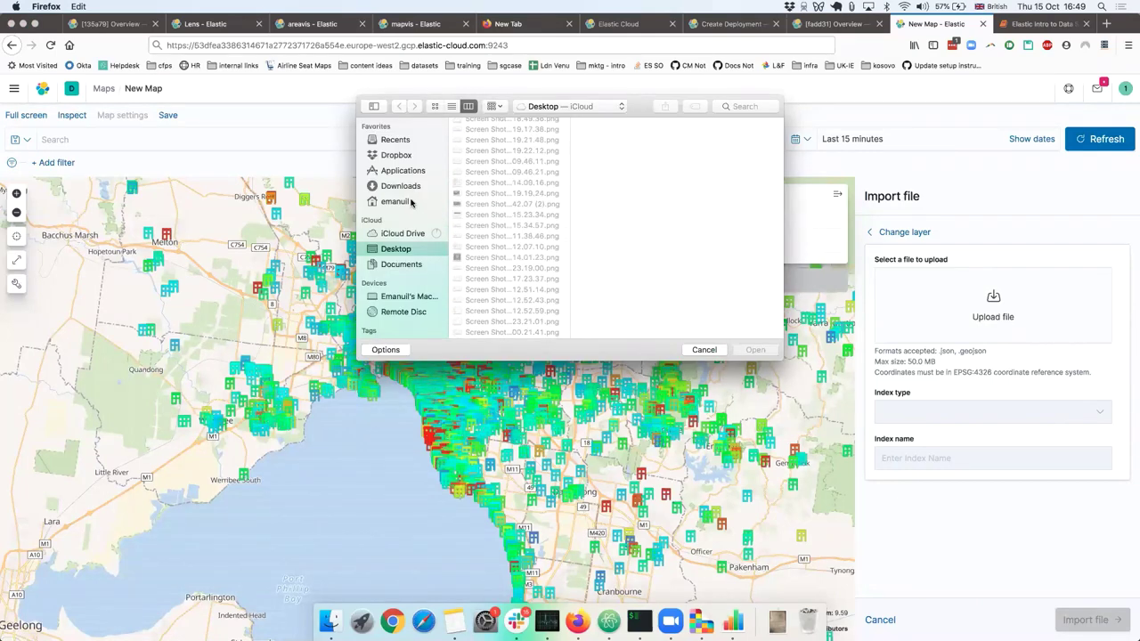
{"action": "left_click", "coordinate": [410, 202]}
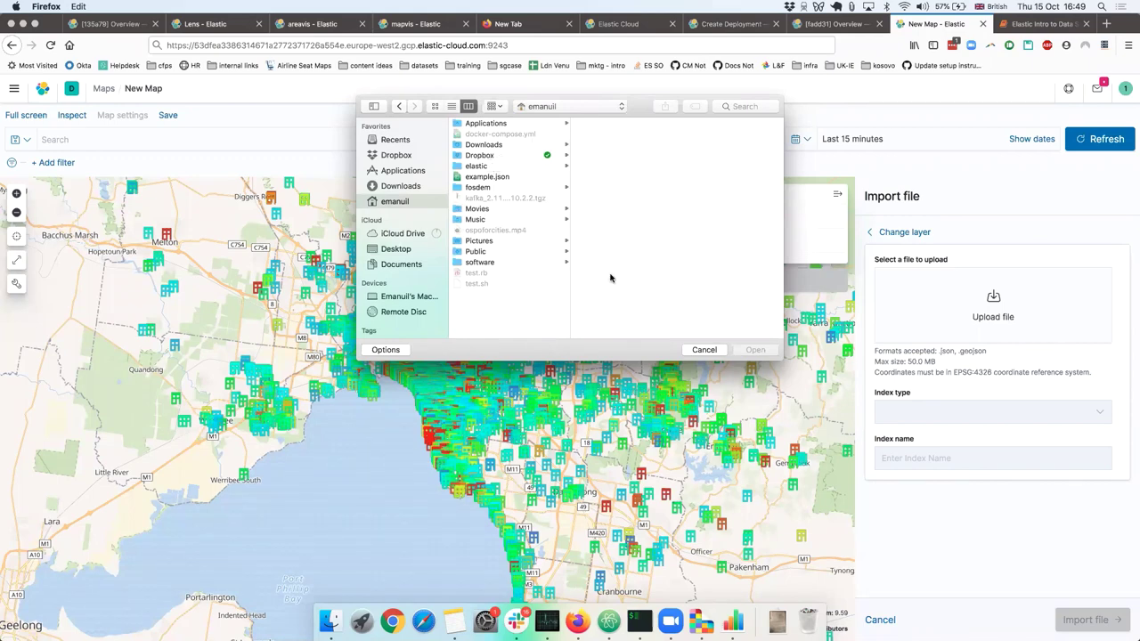
{"action": "type", "text": "el"}
{"action": "scroll", "coordinate": [659, 223], "scroll_direction": "down", "scroll_amount": 5}
{"action": "key", "text": "Right"}
{"action": "type", "text": "t"}
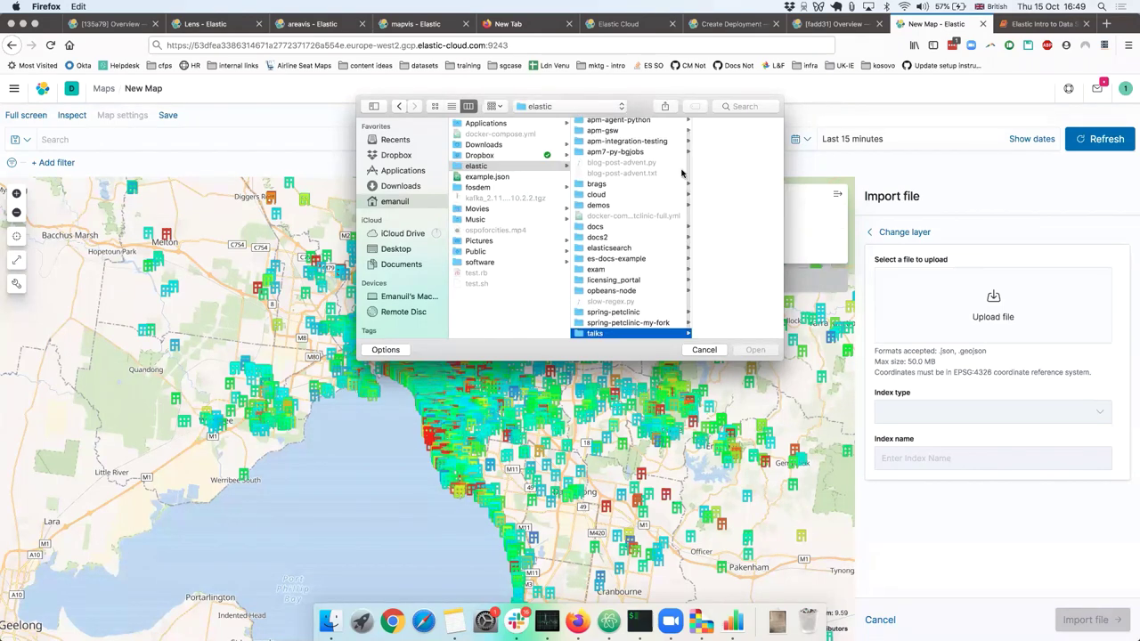
{"action": "left_click", "coordinate": [709, 178]}
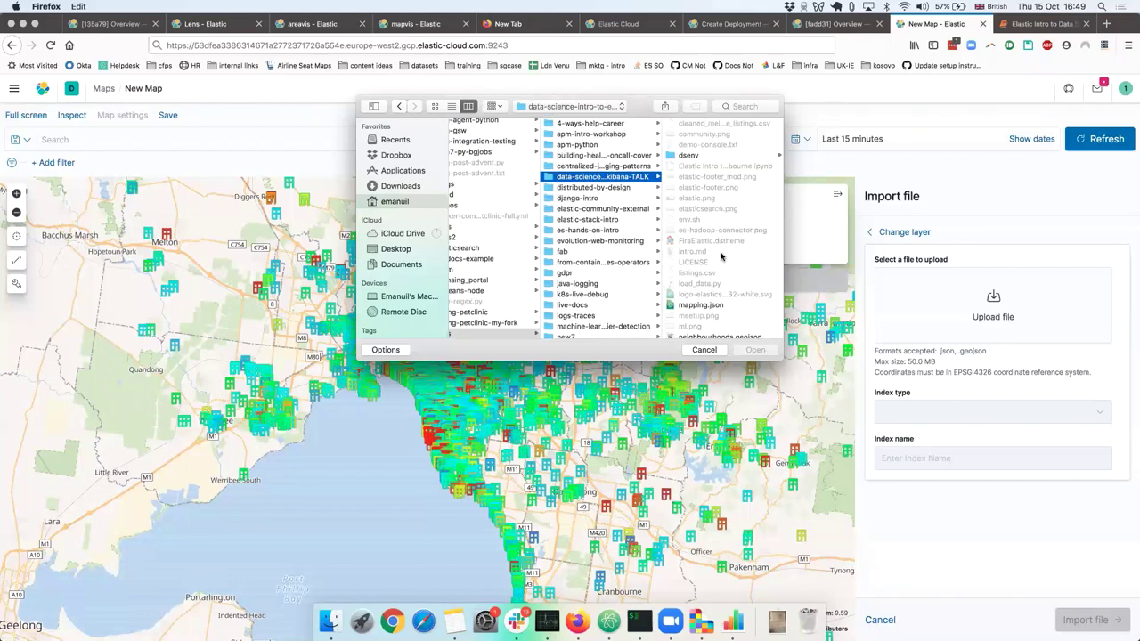
{"action": "scroll", "coordinate": [710, 294], "scroll_direction": "down", "scroll_amount": 3}
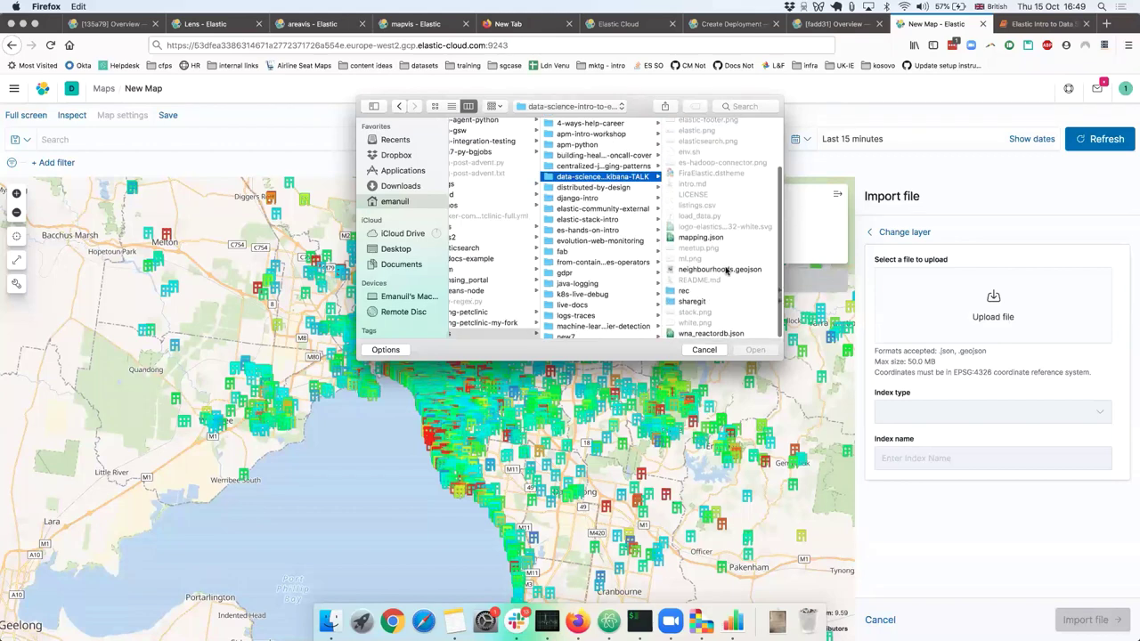
{"action": "left_click", "coordinate": [726, 271]}
{"action": "left_click", "coordinate": [755, 350]}
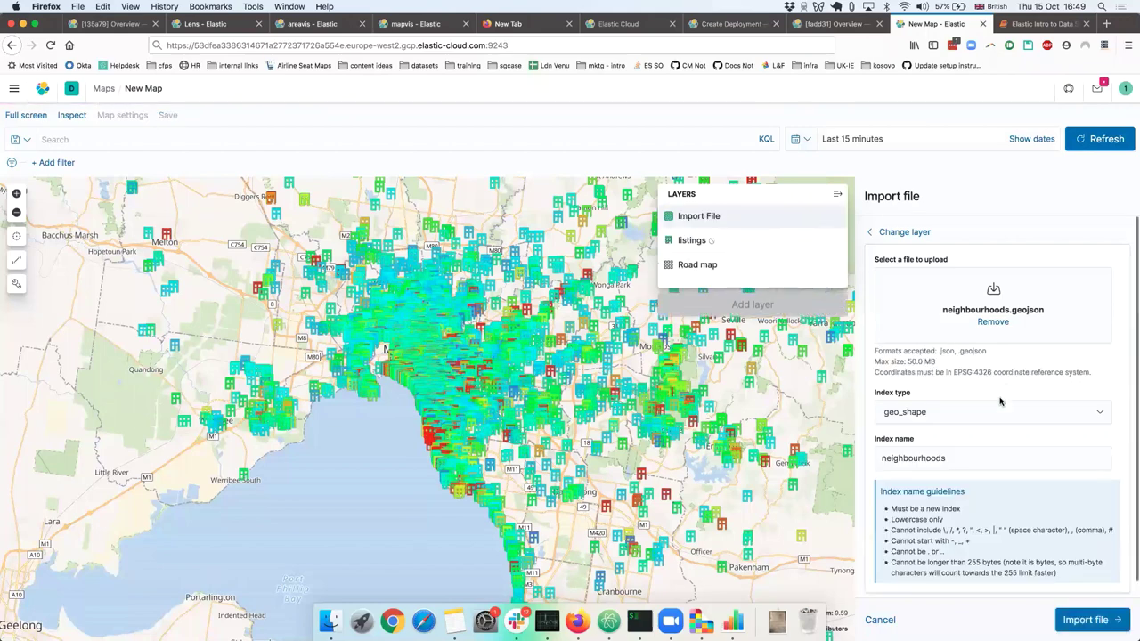
Step: Try to import neighbourhoods.geojson with index type geo_shape and index name neighbourhoods
{"action": "scroll", "coordinate": [1051, 552], "scroll_direction": "down", "scroll_amount": 1}
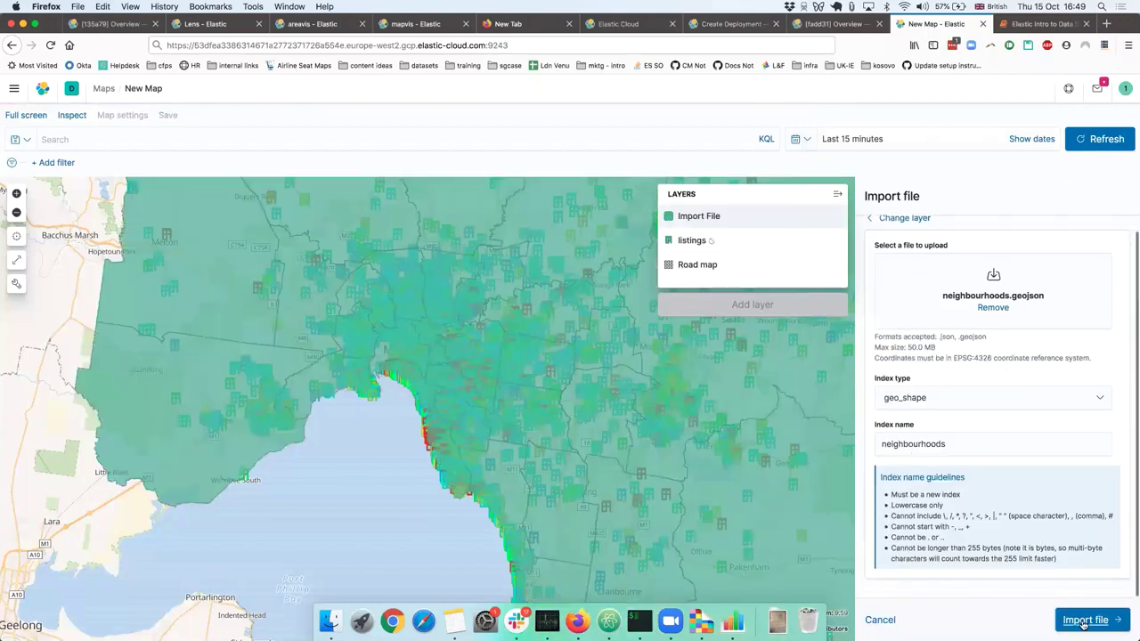
{"action": "scroll", "coordinate": [1066, 556], "scroll_direction": "up", "scroll_amount": 1}
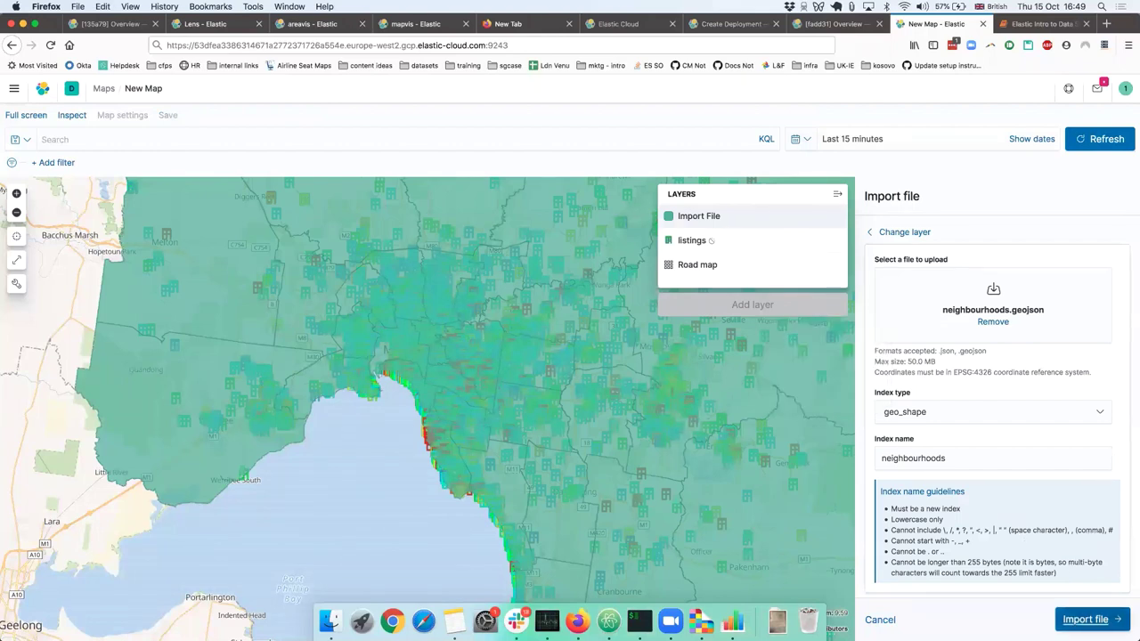
{"action": "left_click", "coordinate": [1084, 619]}
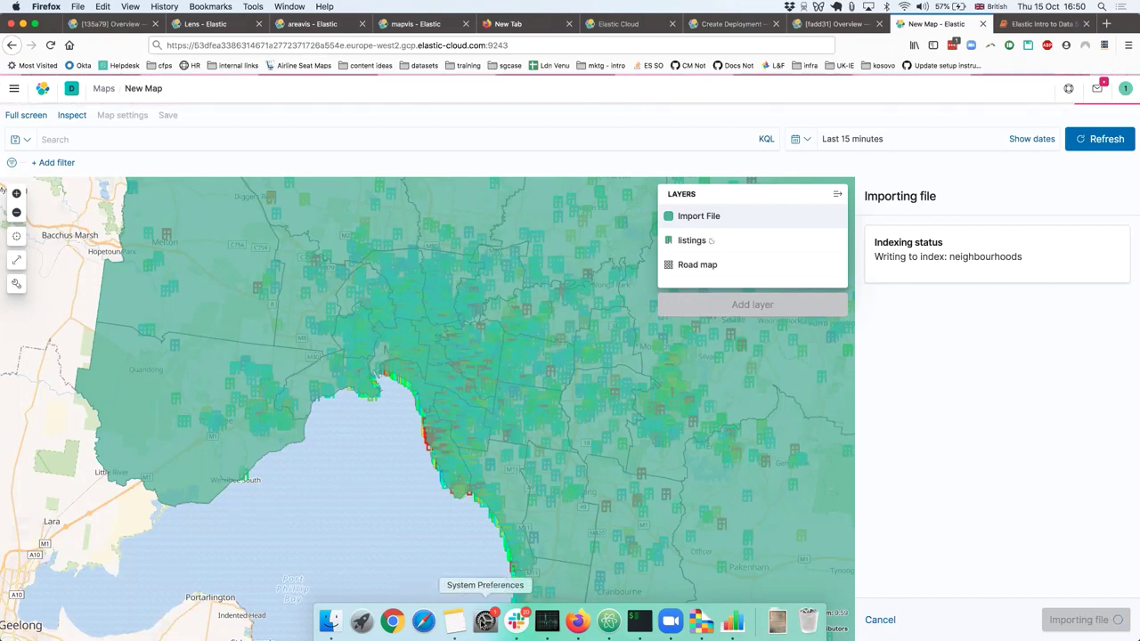
Step: Switch to System Preferences, set the Dock's position on screen to Left, and close the settings window
{"action": "left_click", "coordinate": [485, 620]}
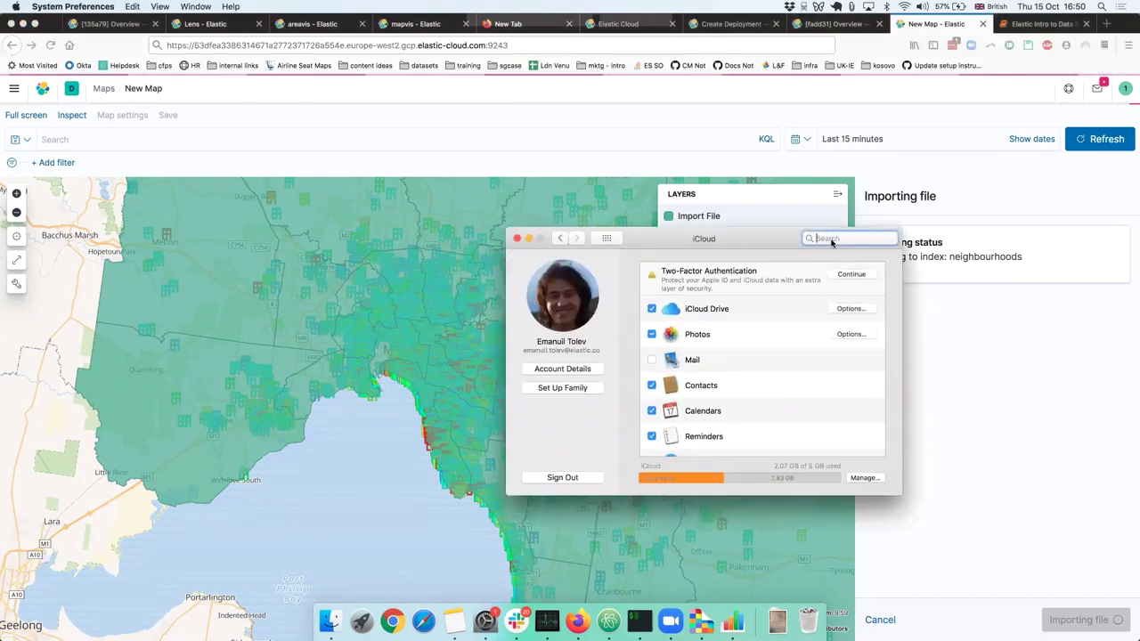
{"action": "type", "text": "d"}
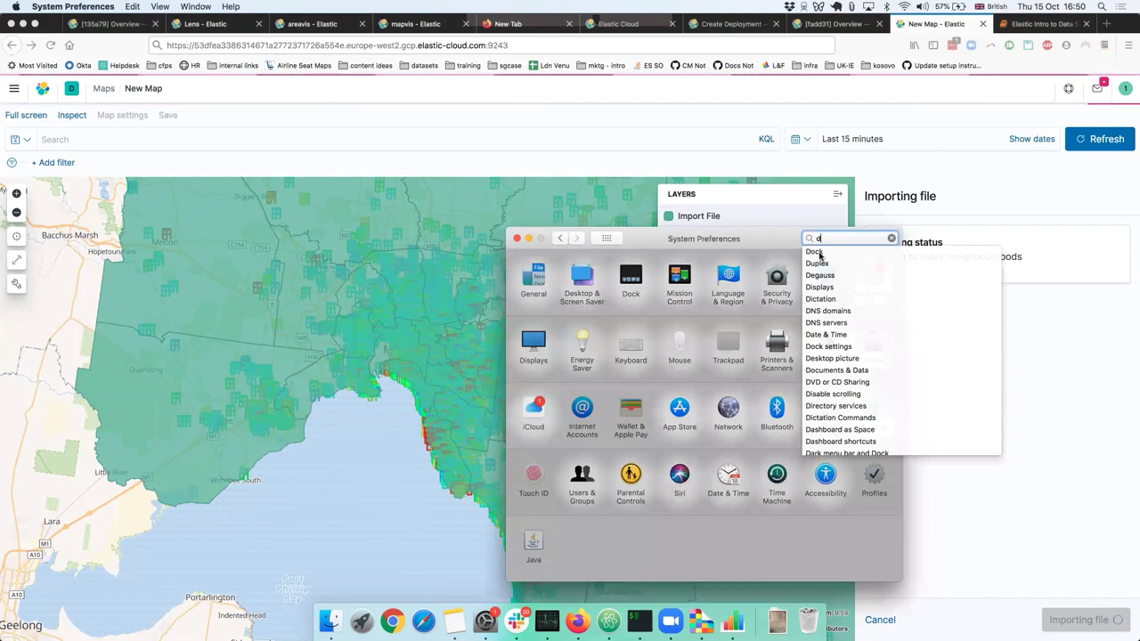
{"action": "left_click", "coordinate": [817, 251]}
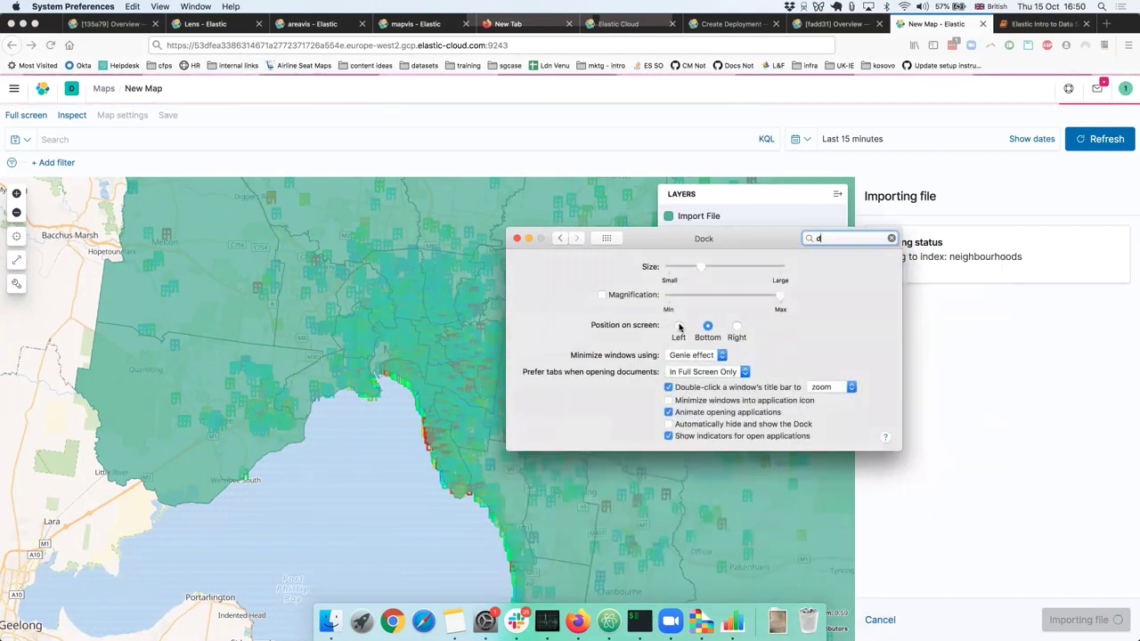
{"action": "left_click", "coordinate": [678, 326]}
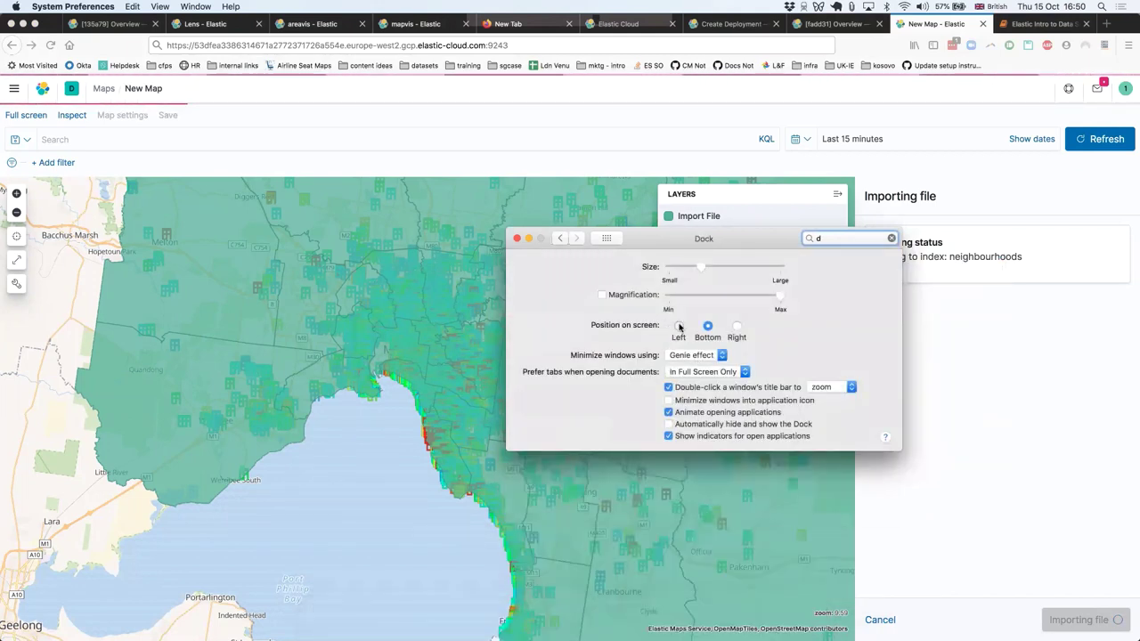
{"action": "left_click", "coordinate": [516, 239]}
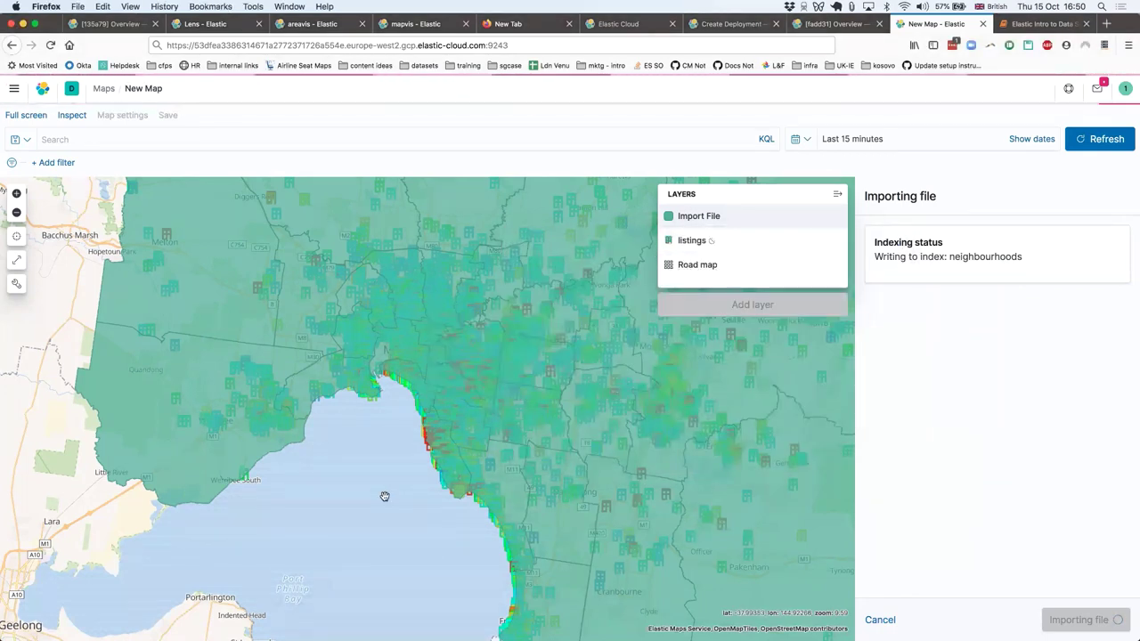
{"action": "left_click", "coordinate": [16, 214]}
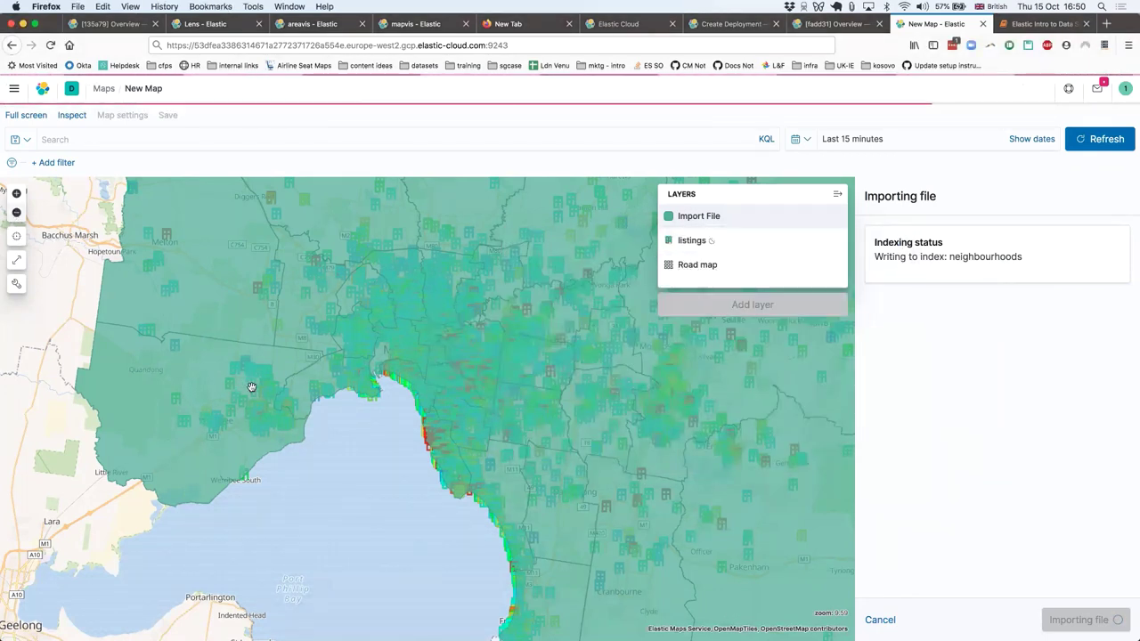
{"action": "left_click_drag", "start_coordinate": [374, 460], "coordinate": [306, 461]}
{"action": "scroll", "coordinate": [347, 459], "scroll_direction": "up", "scroll_amount": 3}
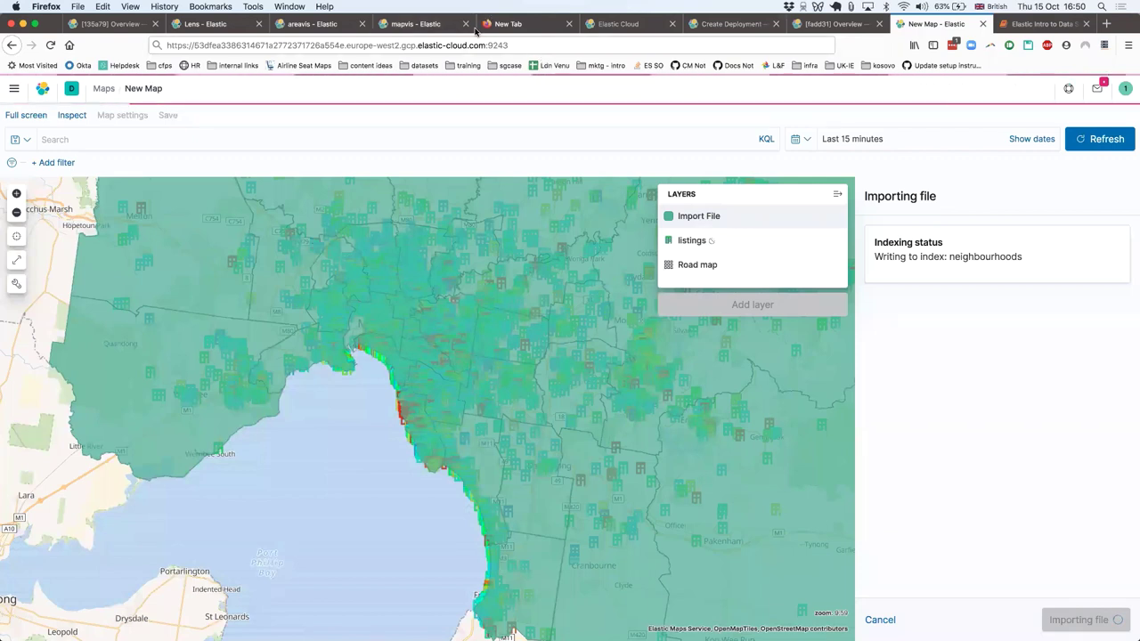
{"action": "mouse_move", "coordinate": [470, 189]}
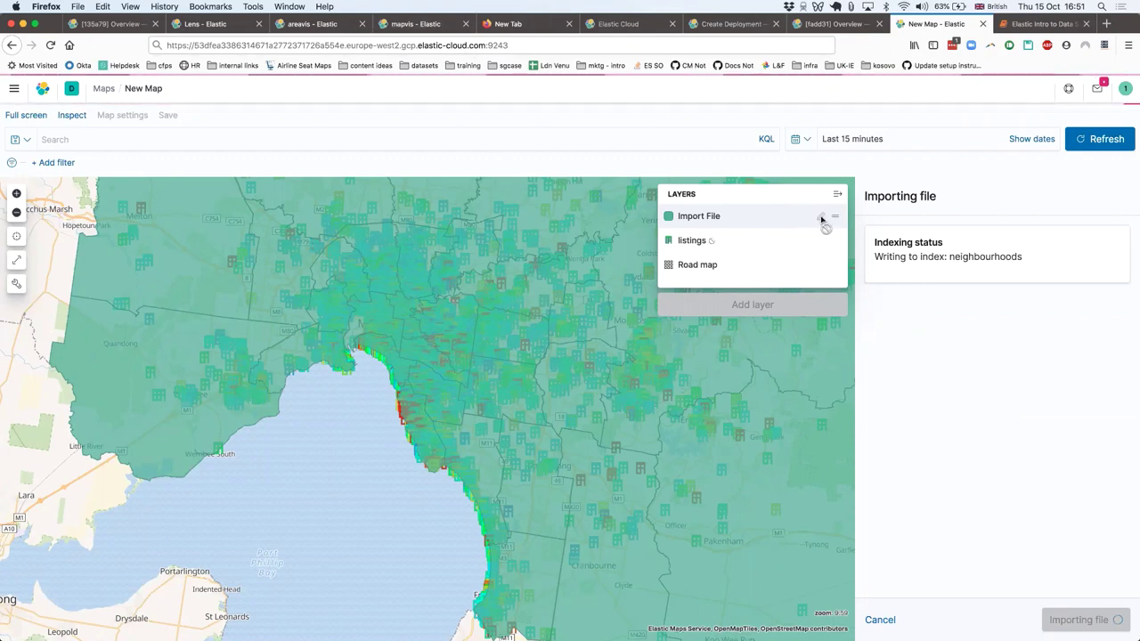
Step: Cancel the running import and choose neighbourhoods.geojson again in a new Upload GeoJSON layer
{"action": "left_click", "coordinate": [879, 620]}
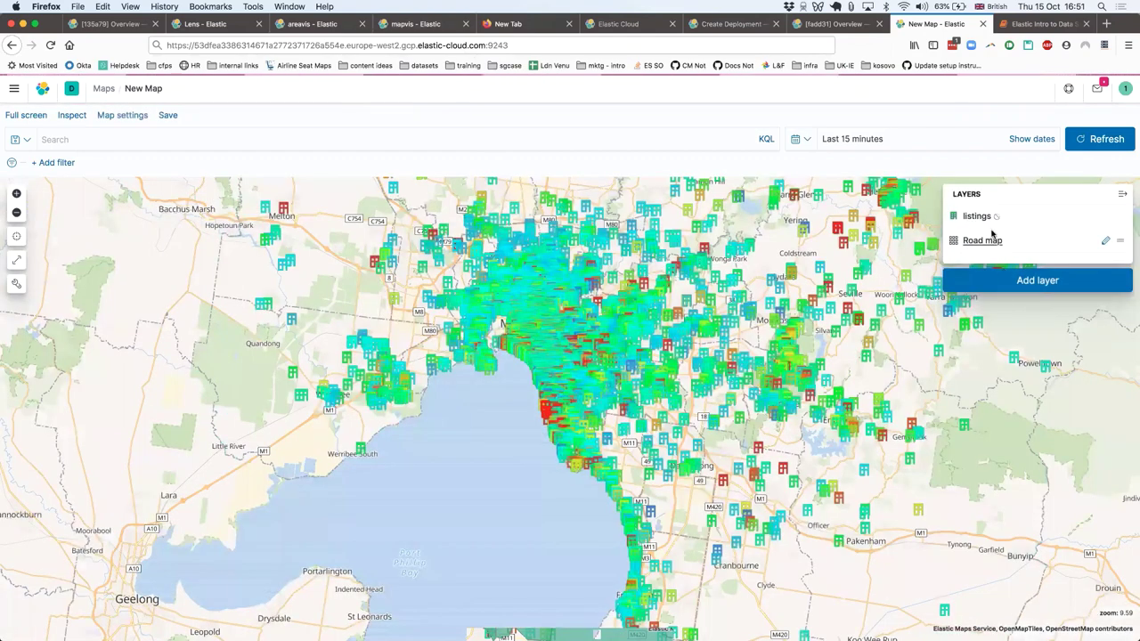
{"action": "left_click", "coordinate": [958, 278]}
{"action": "left_click", "coordinate": [980, 303]}
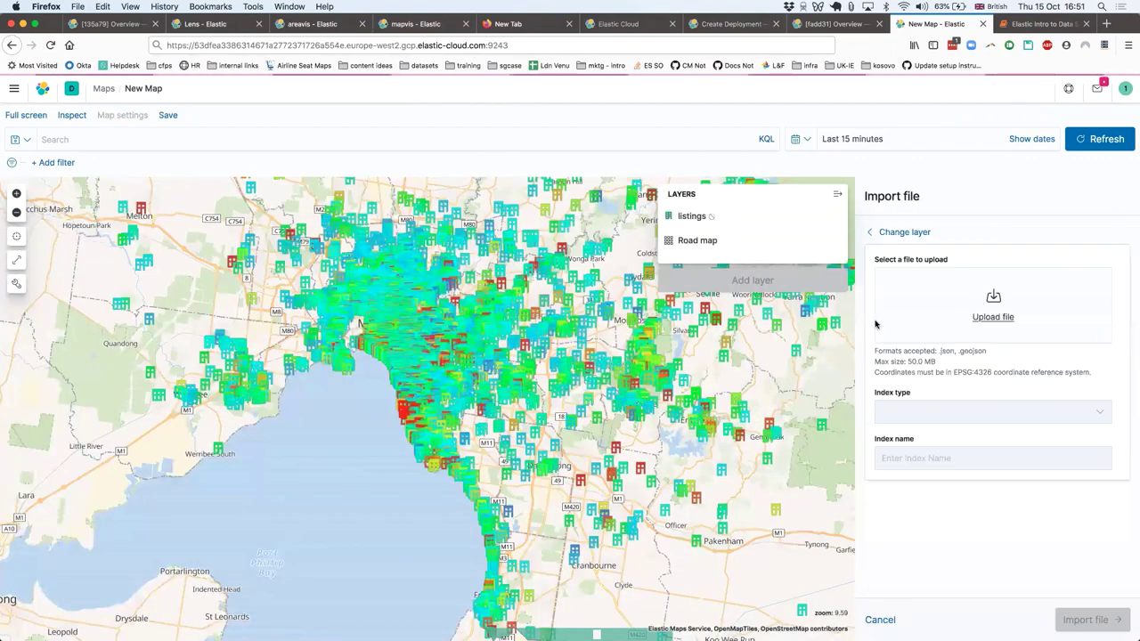
{"action": "left_click", "coordinate": [993, 307]}
{"action": "scroll", "coordinate": [521, 321], "scroll_direction": "down", "scroll_amount": 2}
{"action": "double_click", "coordinate": [520, 321]}
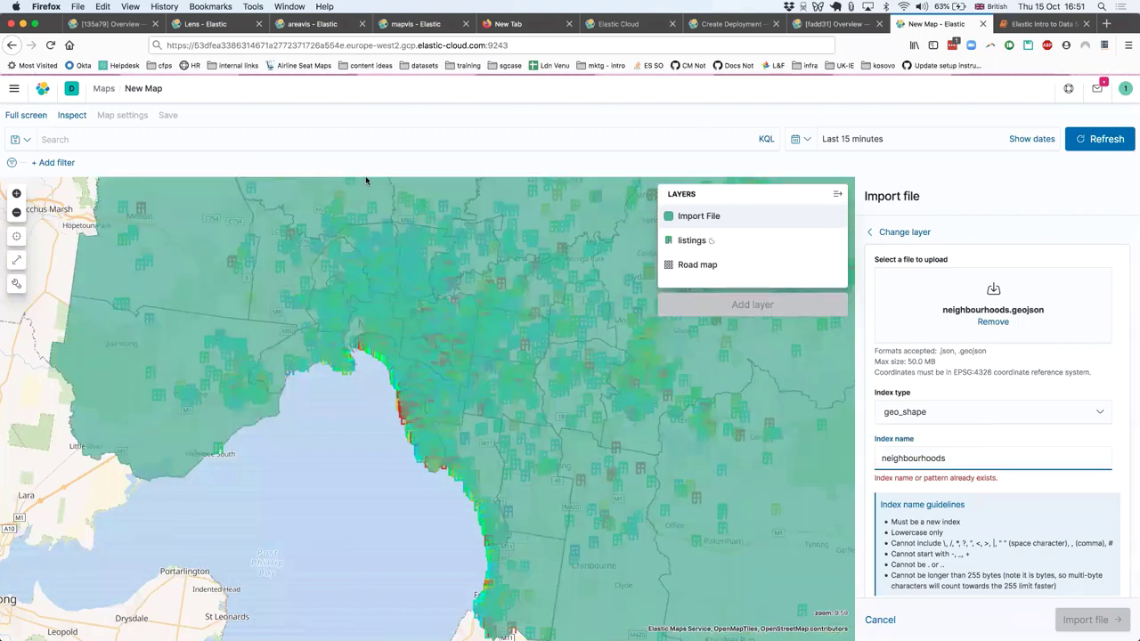
Step: Open Kibana's Dev Tools in a separate browser tab and dismiss the Console welcome introduction
{"action": "left_click", "coordinate": [14, 89]}
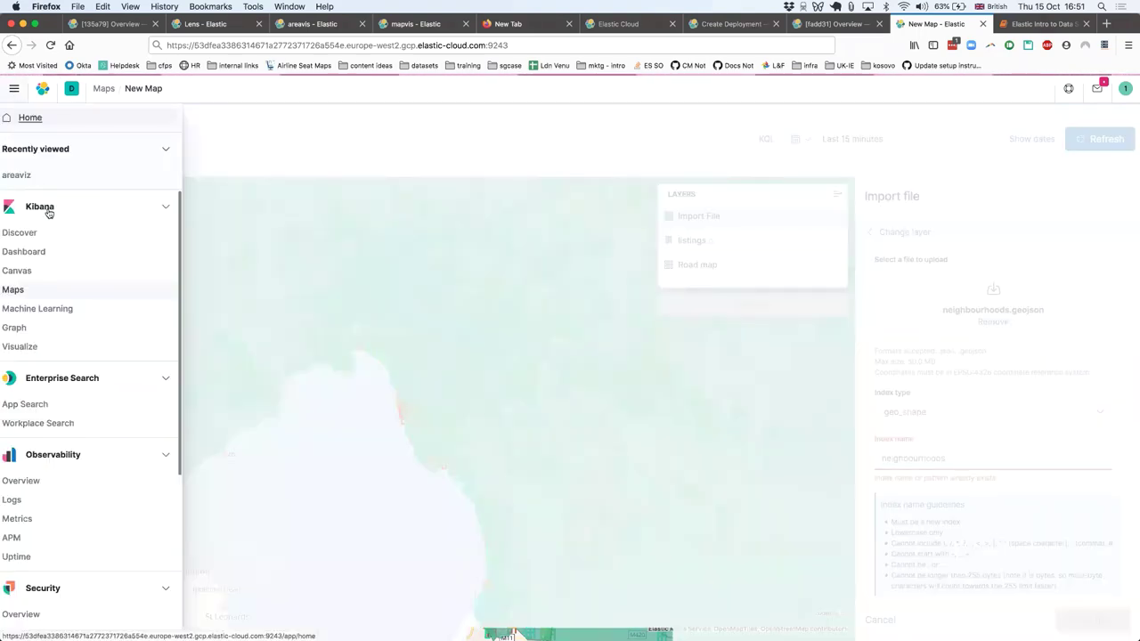
{"action": "scroll", "coordinate": [98, 419], "scroll_direction": "down", "scroll_amount": 5}
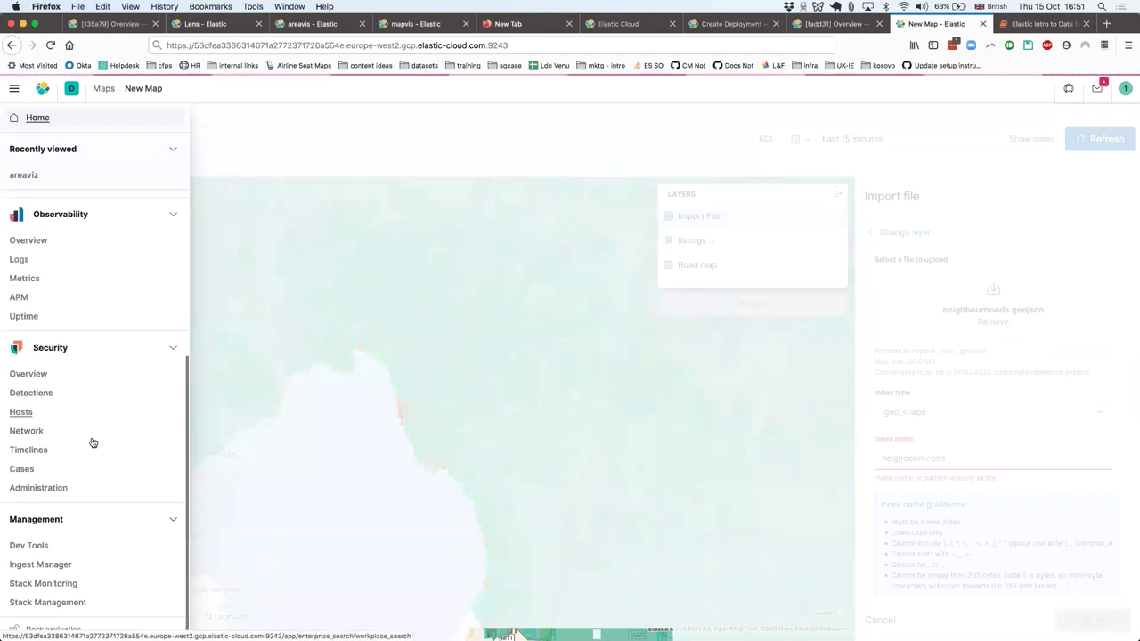
{"action": "left_click", "coordinate": [33, 545], "text": "super"}
{"action": "left_click", "coordinate": [935, 24]}
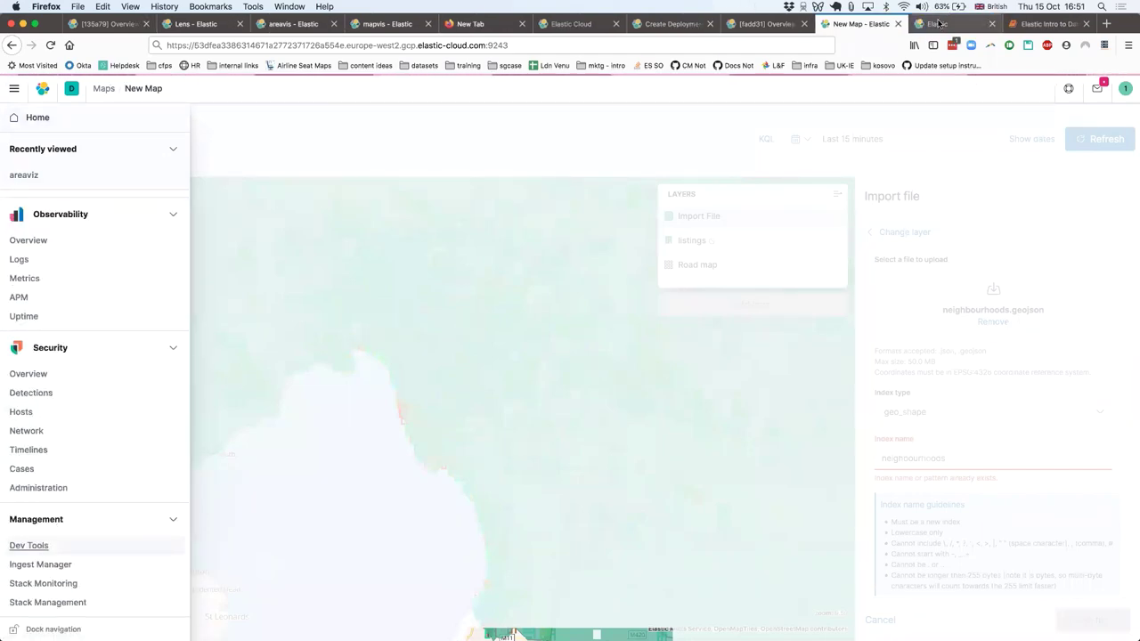
{"action": "left_click", "coordinate": [829, 21]}
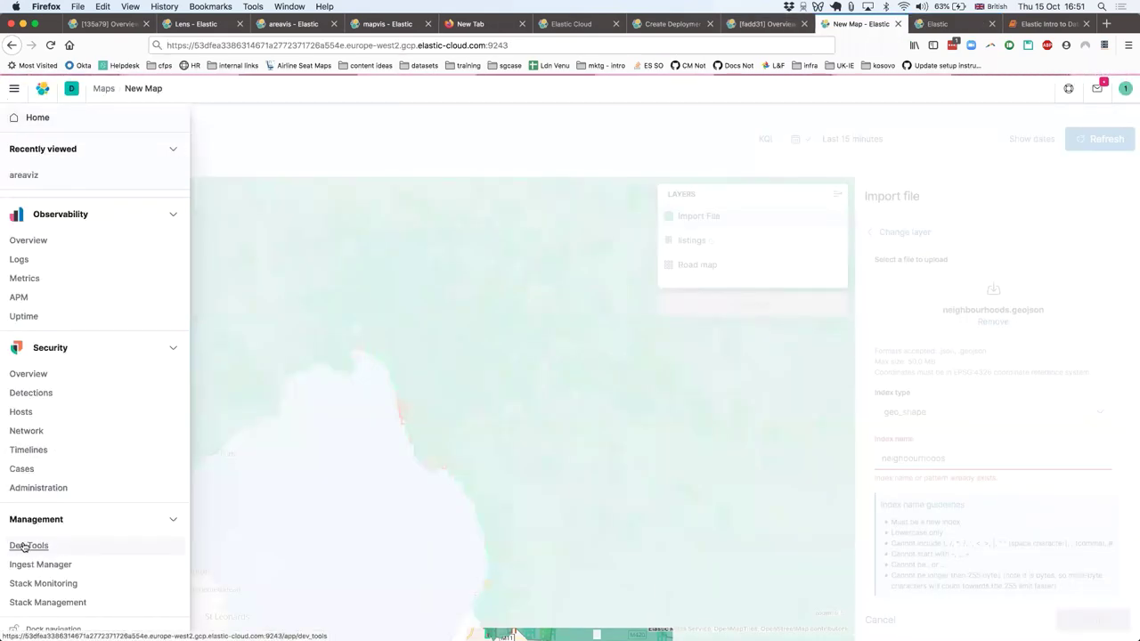
{"action": "left_click", "coordinate": [949, 23]}
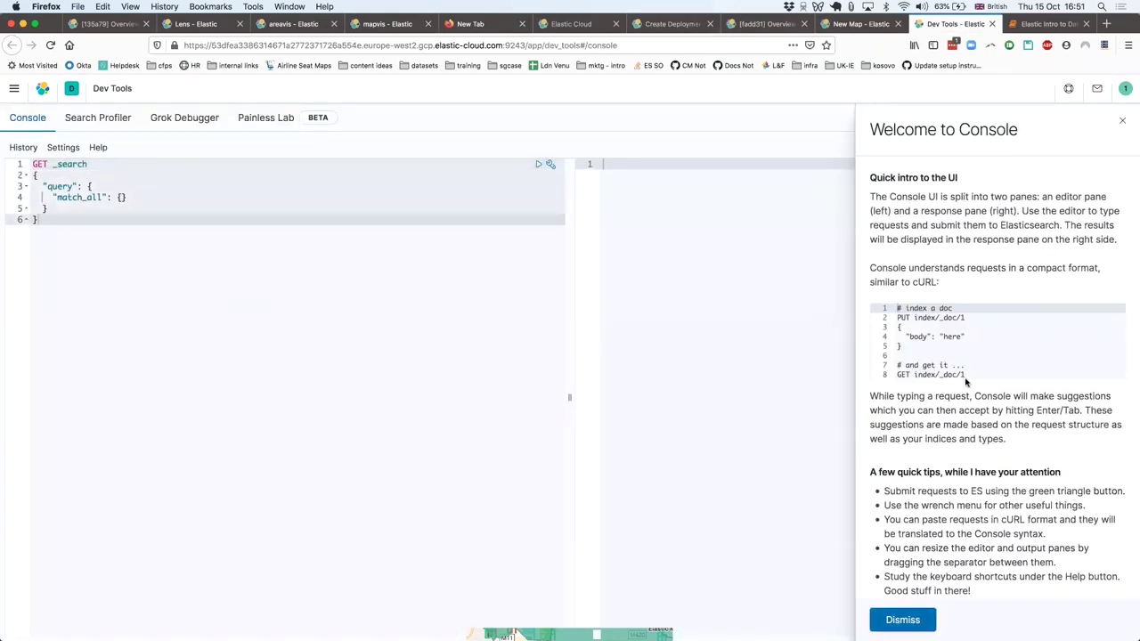
{"action": "left_click", "coordinate": [902, 620]}
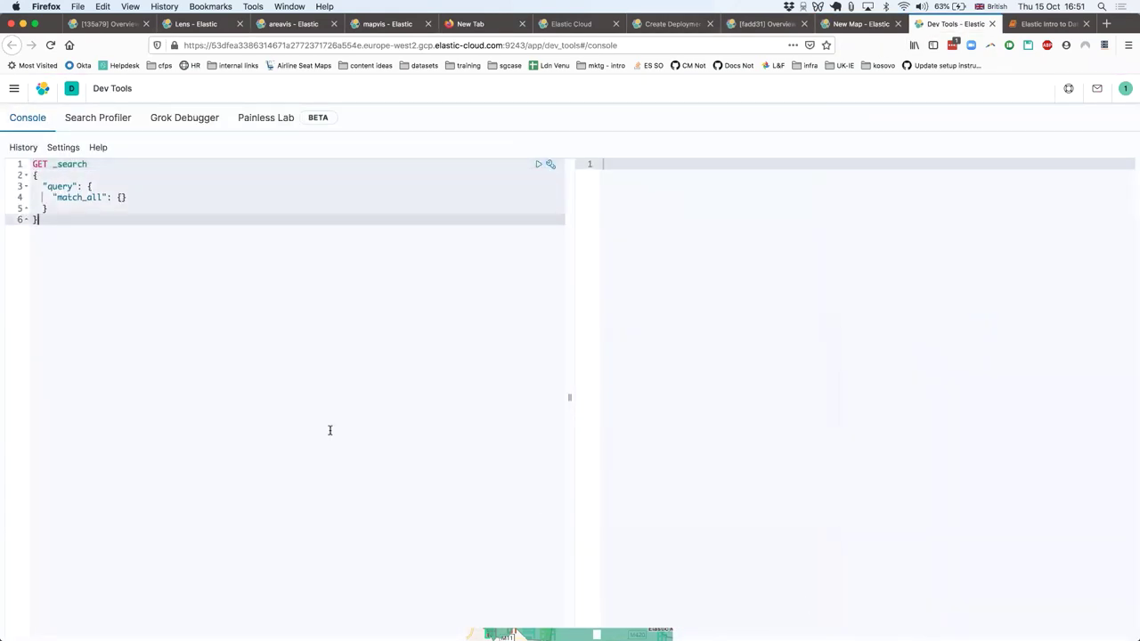
Step: Add the request DELETE neighbourhoods below the sample search query in Console and run it
{"action": "key", "text": "Return"}
{"action": "key", "text": "Return"}
{"action": "type", "text": "DELETE "}
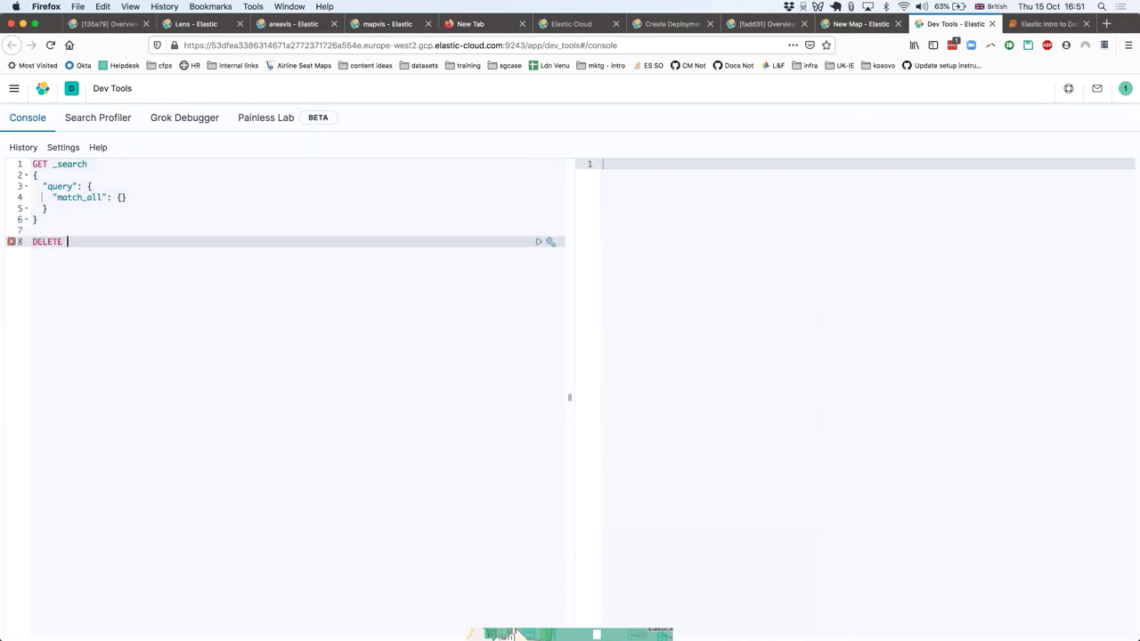
{"action": "type", "text": "neighbourhoods"}
{"action": "key", "text": "super+Return"}
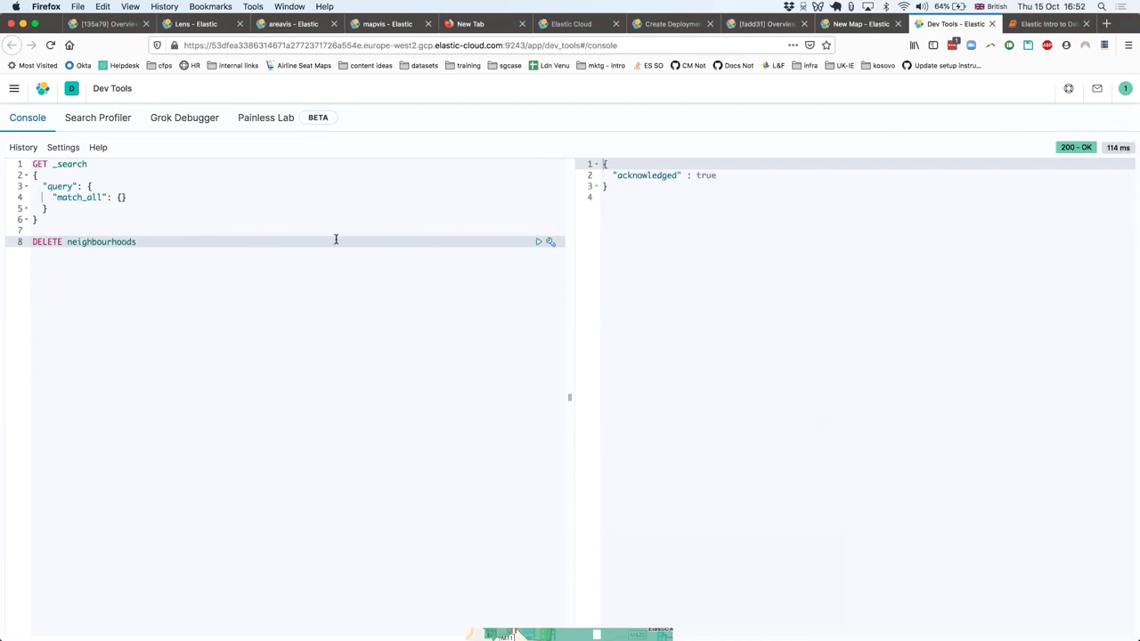
Step: Copy the delete request as cURL and add DELETE /neighbourhoods as a separate request below it
{"action": "left_click", "coordinate": [551, 244]}
{"action": "left_click", "coordinate": [556, 263]}
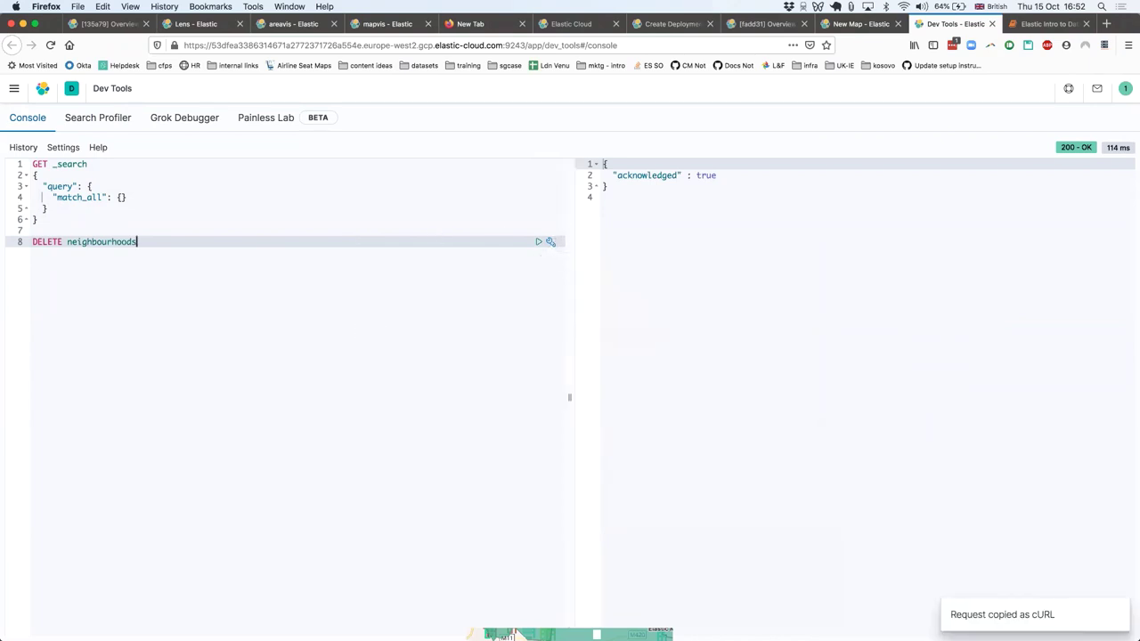
{"action": "key", "text": "Return"}
{"action": "key", "text": "Return"}
{"action": "type", "text": "DELETE /neighbourhoods"}
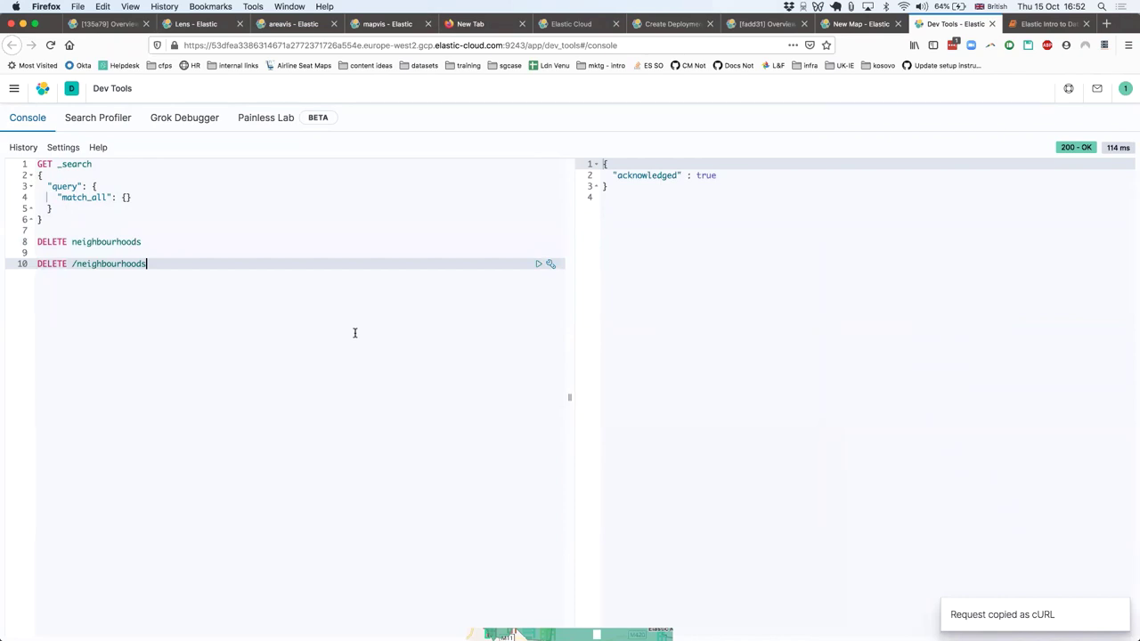
{"action": "left_click", "coordinate": [550, 265]}
{"action": "left_click", "coordinate": [499, 310]}
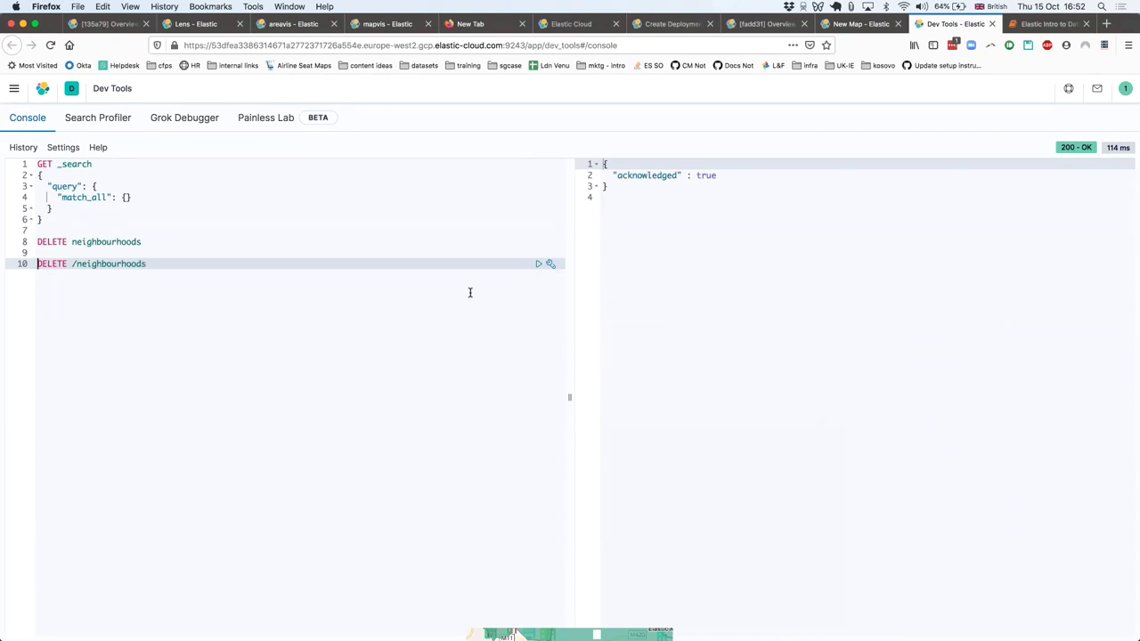
{"action": "key", "text": "shift+alt+Right"}
{"action": "type", "text": "curl -X"}
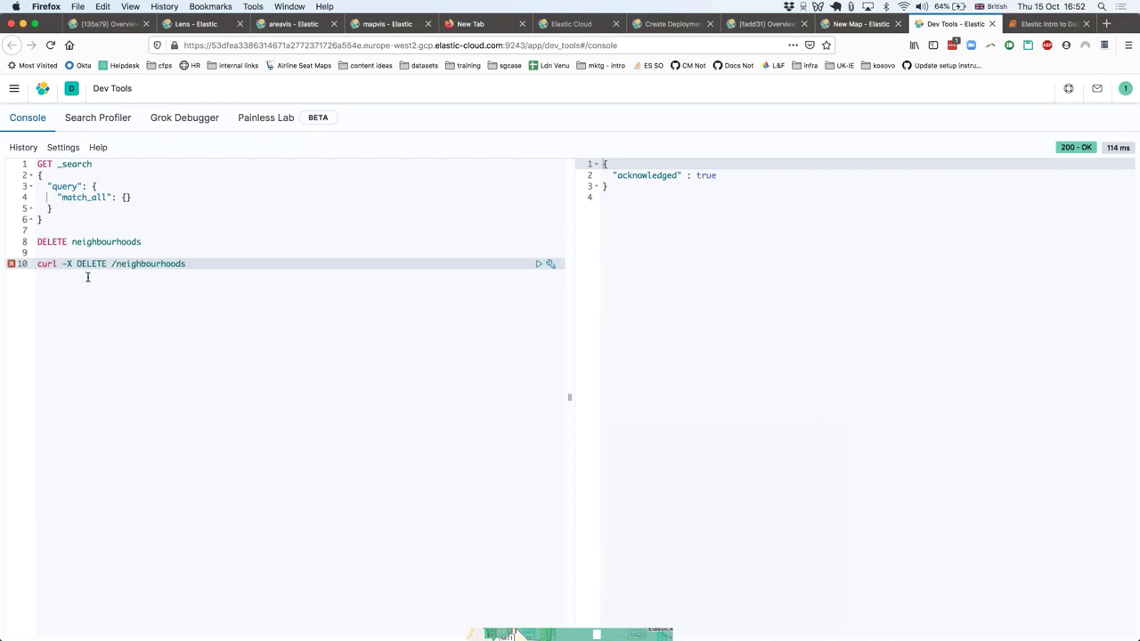
{"action": "type", "text": "https://cloud"}
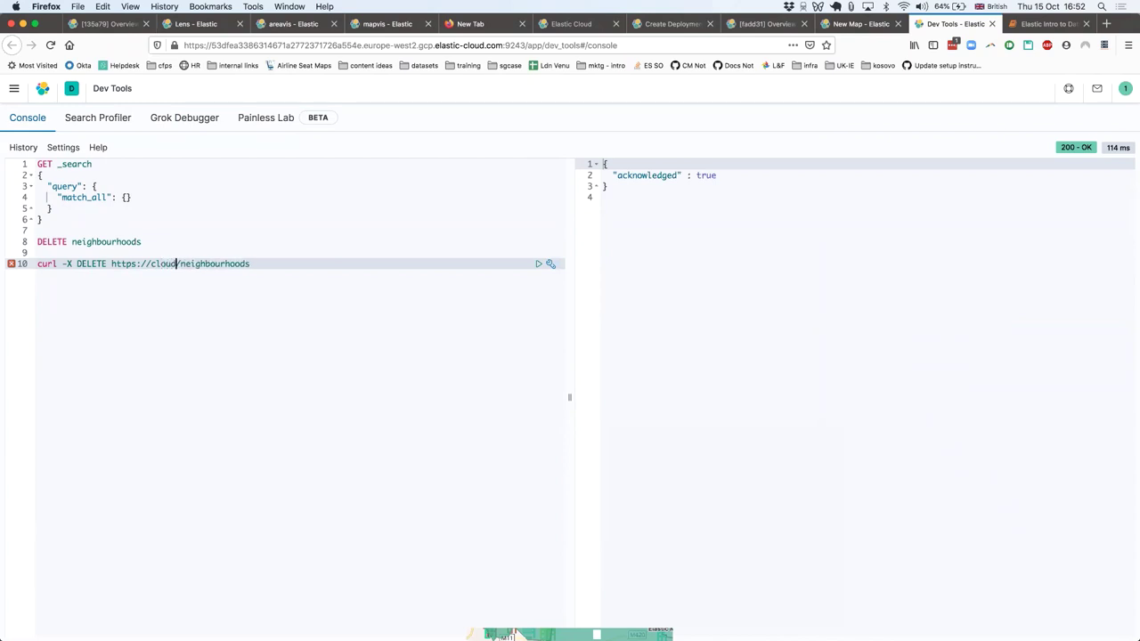
Step: Append port :9243 to the example cURL address and remove the whole cURL line from Console
{"action": "type", "text": ":9243"}
{"action": "key", "text": "shift+super+Left"}
{"action": "key", "text": "BackSpace"}
{"action": "key", "text": "BackSpace"}
{"action": "key", "text": "BackSpace"}
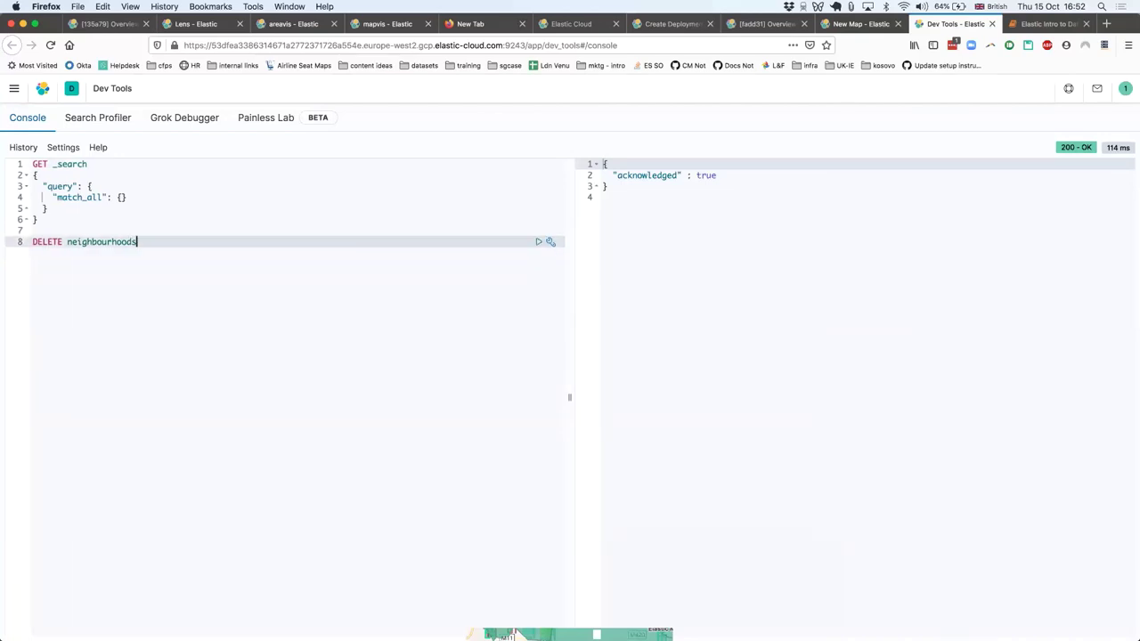
Step: Switch to the New Map browser tab, discard the pending file import and start a new GeoJSON upload layer
{"action": "left_click", "coordinate": [856, 24]}
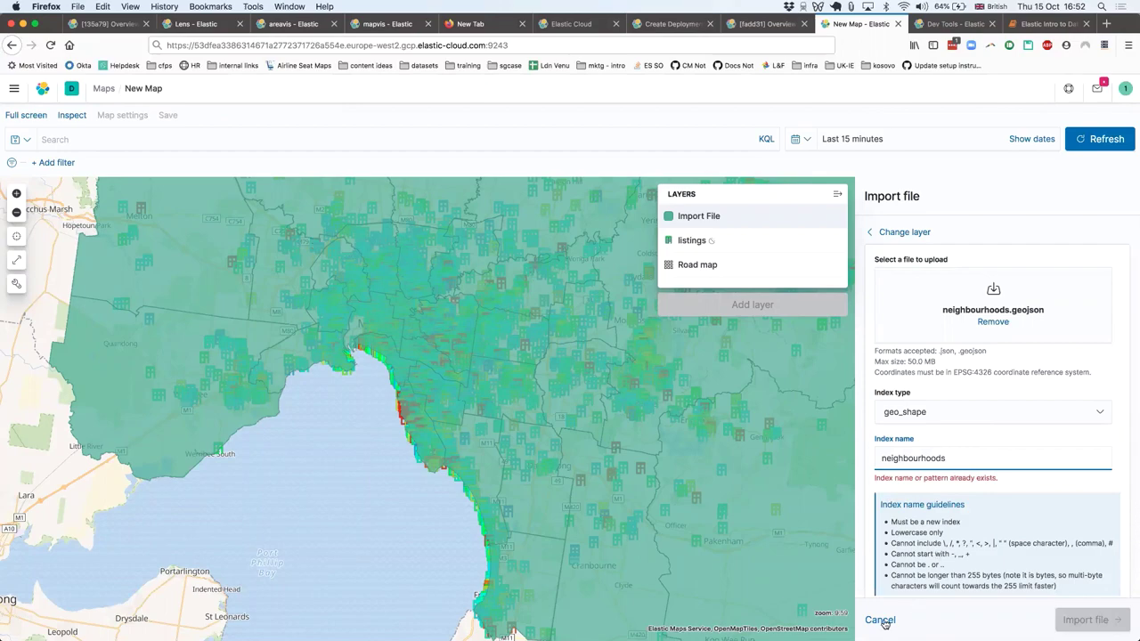
{"action": "left_click", "coordinate": [883, 622]}
{"action": "left_click", "coordinate": [969, 272]}
{"action": "left_click", "coordinate": [917, 307]}
Step: Choose neighbourhoods.geojson for upload and import it as a geo_shape index named neighbourhoods
{"action": "left_click", "coordinate": [993, 302]}
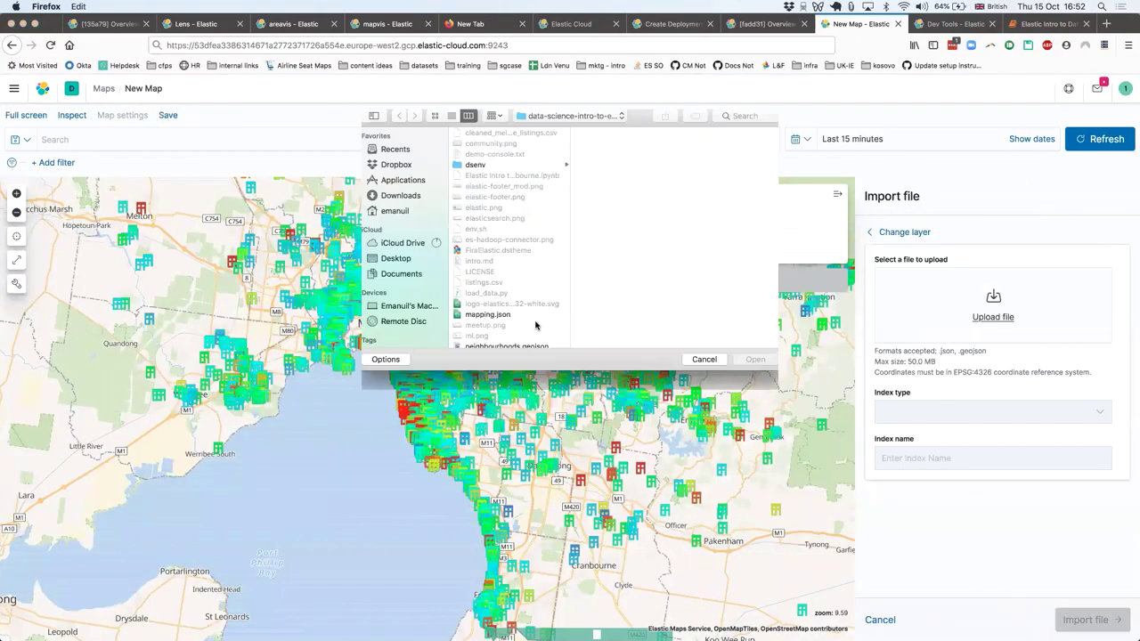
{"action": "scroll", "coordinate": [525, 302], "scroll_direction": "down", "scroll_amount": 3}
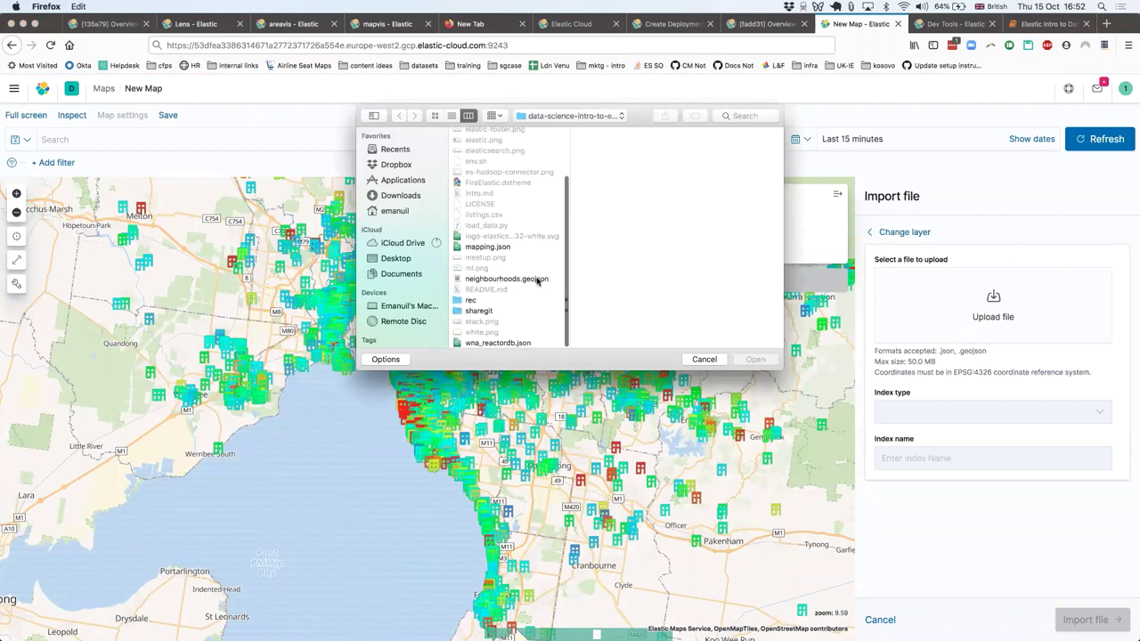
{"action": "left_click", "coordinate": [537, 279]}
{"action": "left_click", "coordinate": [763, 364]}
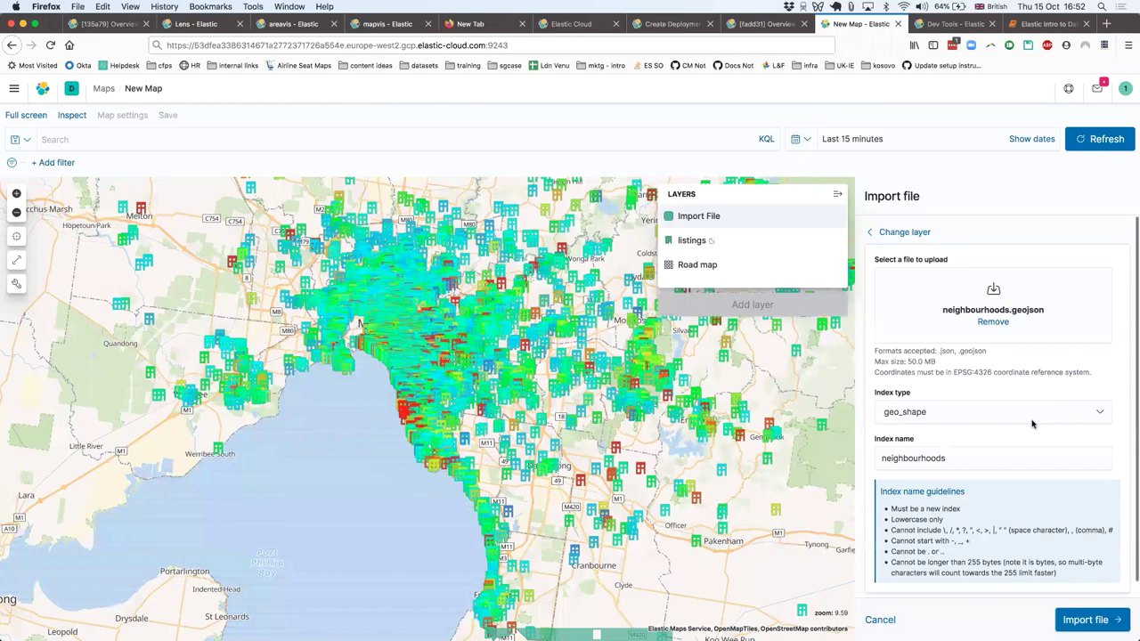
{"action": "scroll", "coordinate": [1081, 611], "scroll_direction": "down", "scroll_amount": 1}
{"action": "left_click", "coordinate": [1081, 611]}
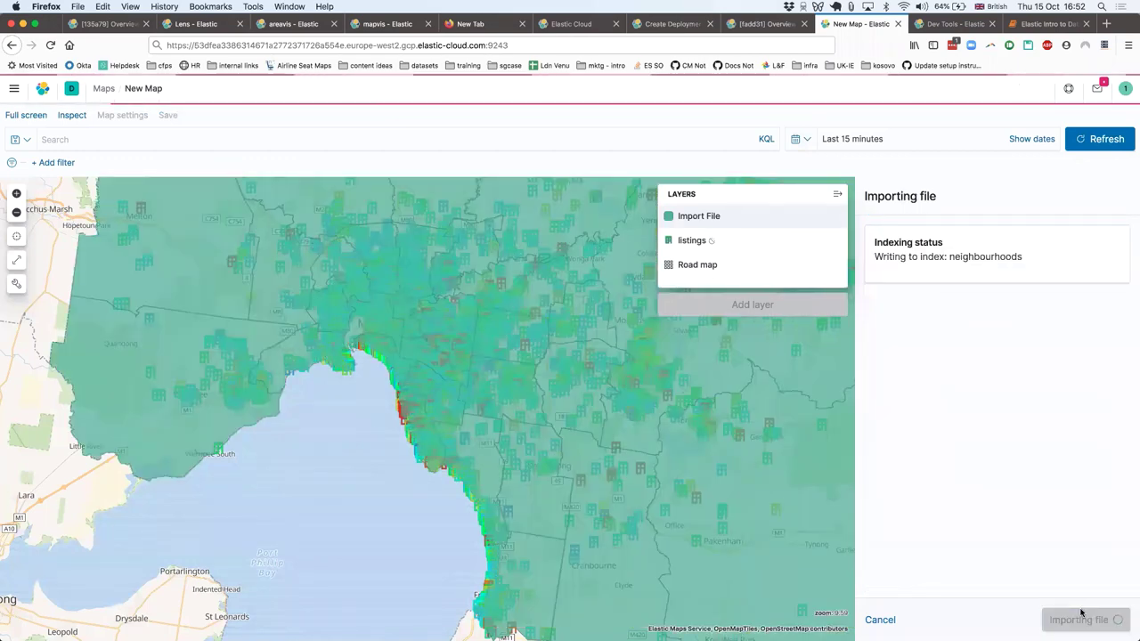
Step: Switch to the Dev Tools browser tab and add a GET neighbourhoods request below the delete request
{"action": "left_click", "coordinate": [944, 24]}
{"action": "key", "text": "Return"}
{"action": "key", "text": "Return"}
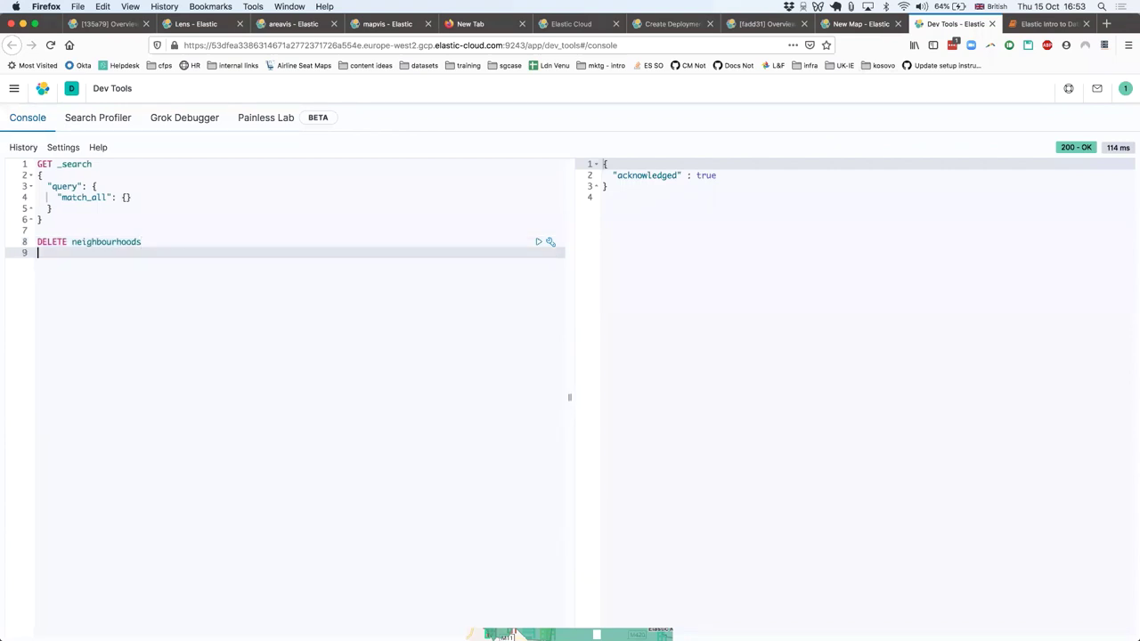
{"action": "type", "text": "GET neigh"}
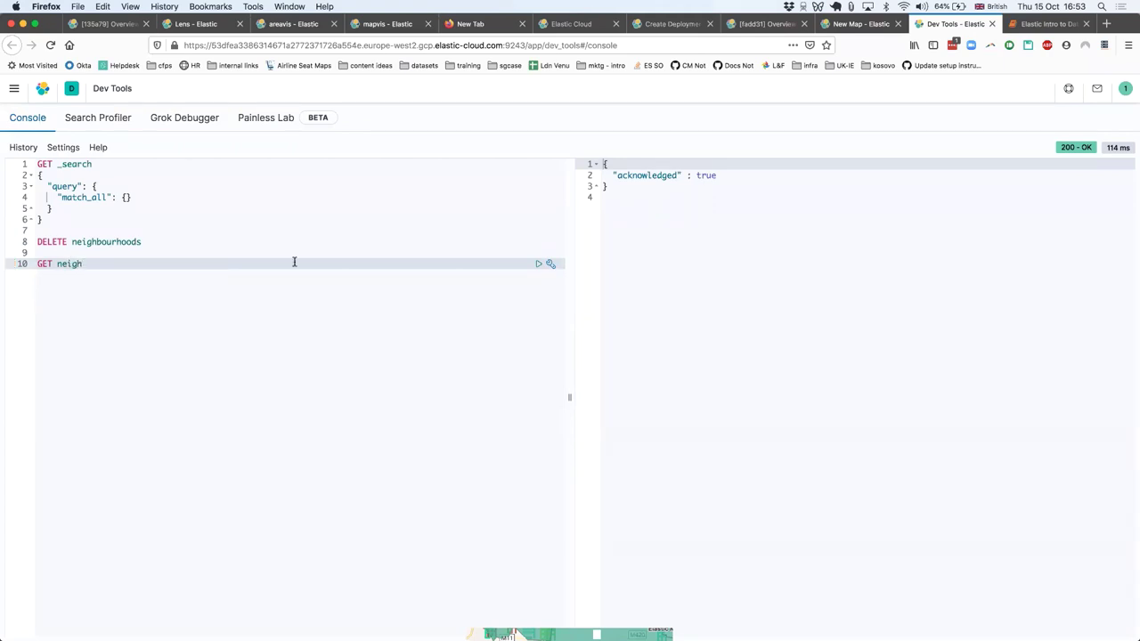
{"action": "key", "text": "Up"}
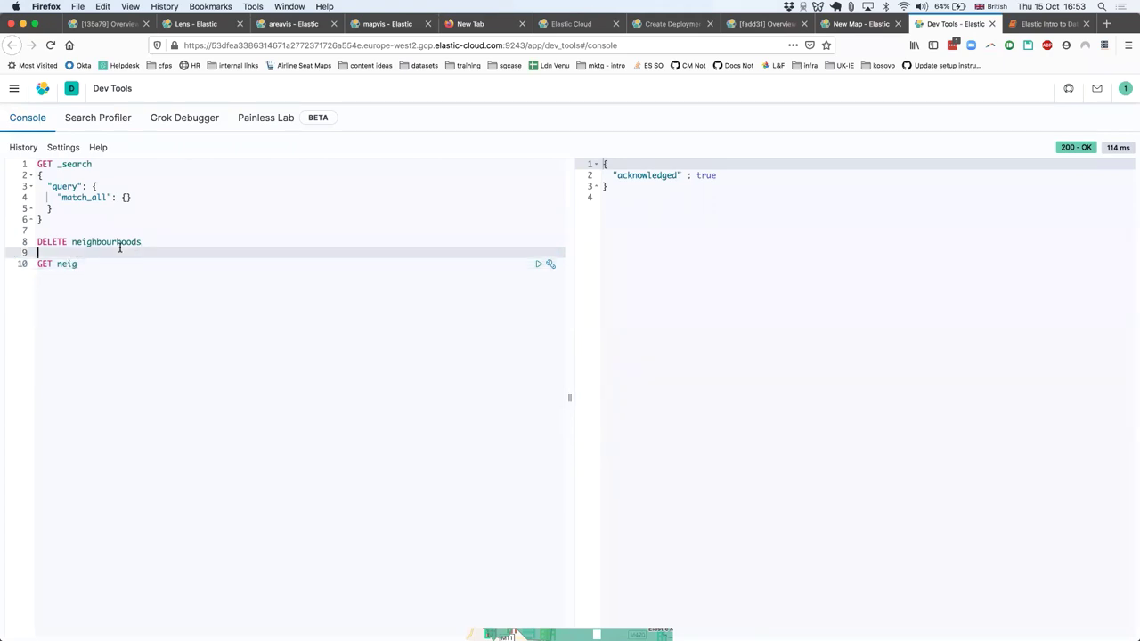
{"action": "double_click", "coordinate": [119, 241]}
{"action": "key", "text": "ctrl+c"}
{"action": "double_click", "coordinate": [61, 263]}
{"action": "key", "text": "ctrl+v"}
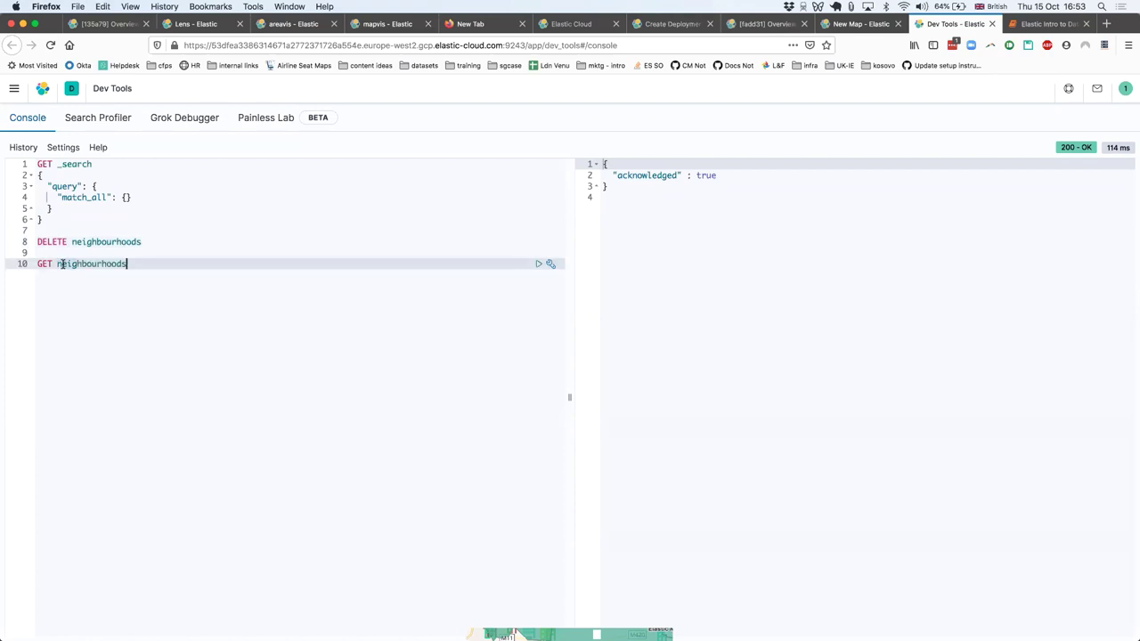
Step: Extend the request to GET neighbourhoods/_count and run it to count the indexed documents
{"action": "type", "text": "/_count"}
{"action": "key", "text": "Return"}
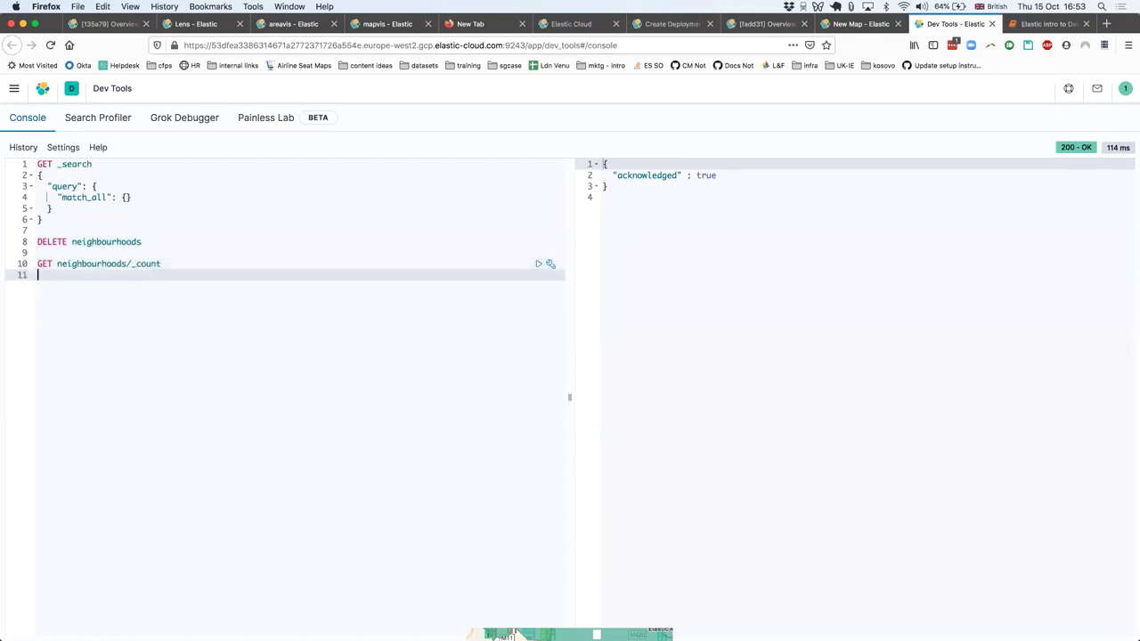
{"action": "key", "text": "BackSpace"}
{"action": "key", "text": "super+Return"}
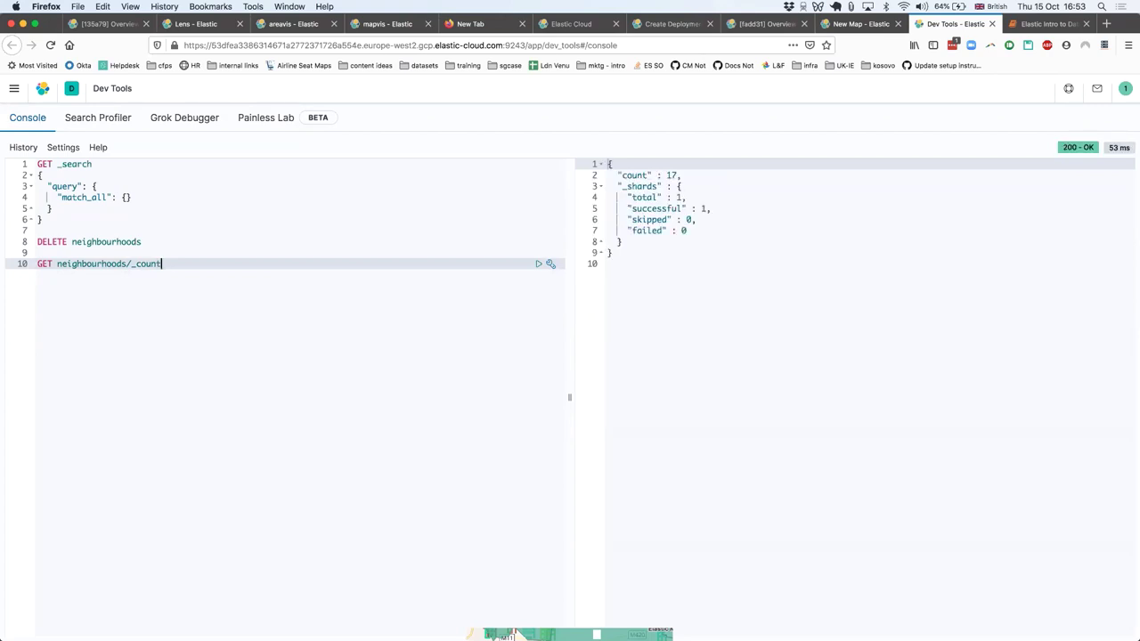
{"action": "key", "text": "super+Return"}
Step: Return to the New Map browser tab and add the imported neighbourhoods layer to the map
{"action": "key", "text": "ctrl+shift+Tab"}
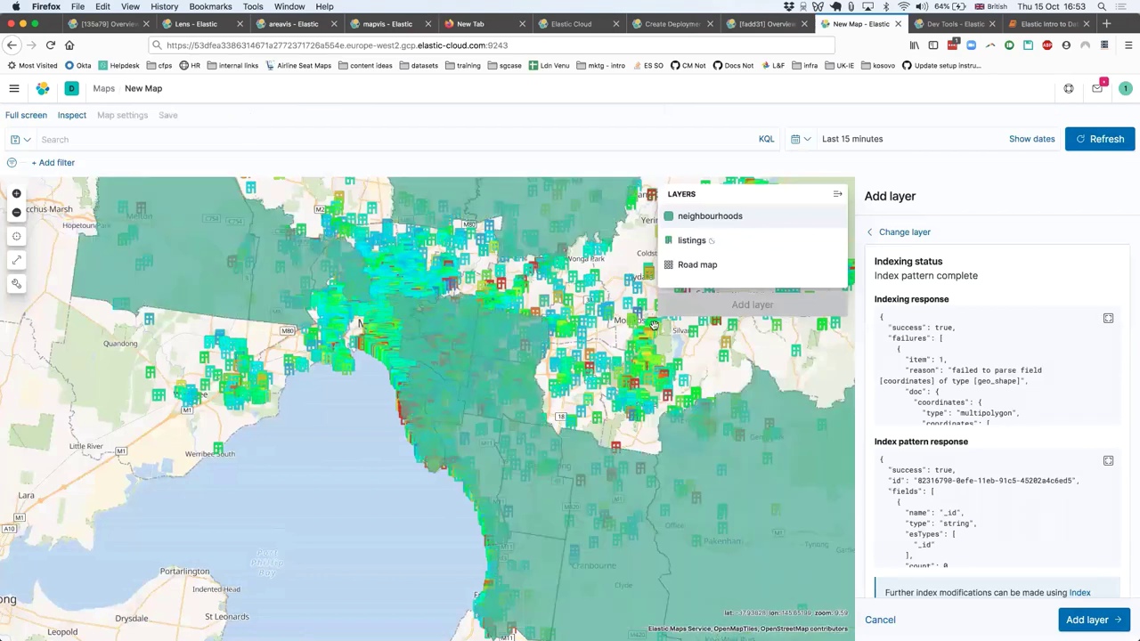
{"action": "scroll", "coordinate": [1016, 561], "scroll_direction": "down", "scroll_amount": 5}
{"action": "scroll", "coordinate": [1029, 596], "scroll_direction": "down", "scroll_amount": 2}
{"action": "left_click", "coordinate": [1088, 619]}
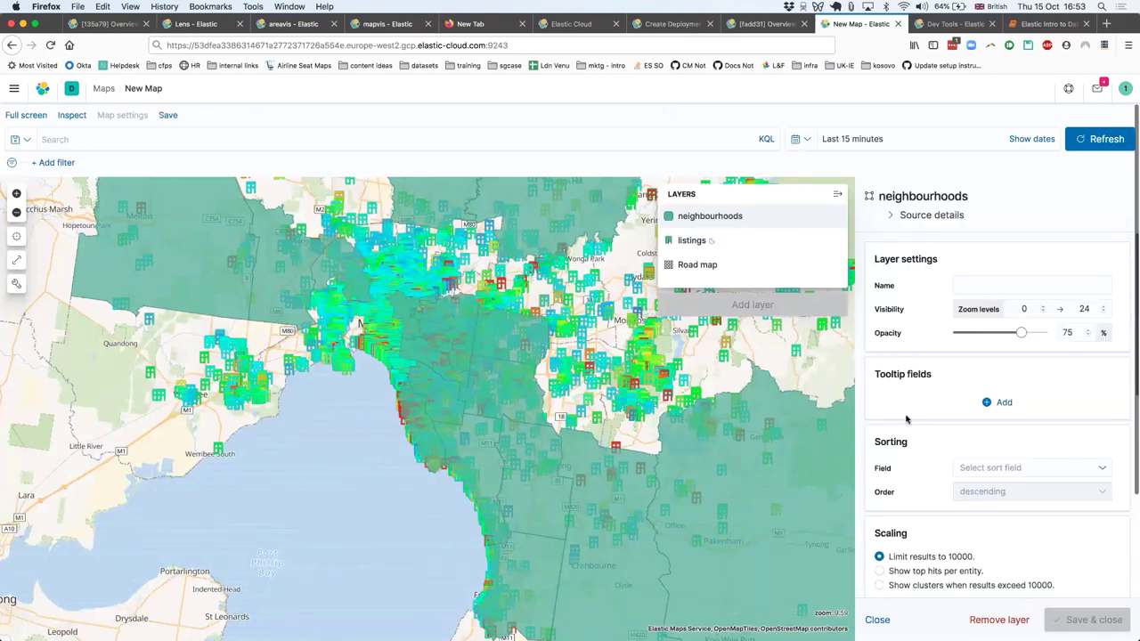
Step: Add neighbourhood as a tooltip field of the neighbourhoods layer and check the tooltip on a map polygon
{"action": "scroll", "coordinate": [907, 419], "scroll_direction": "down", "scroll_amount": 2}
{"action": "scroll", "coordinate": [912, 432], "scroll_direction": "down", "scroll_amount": 3}
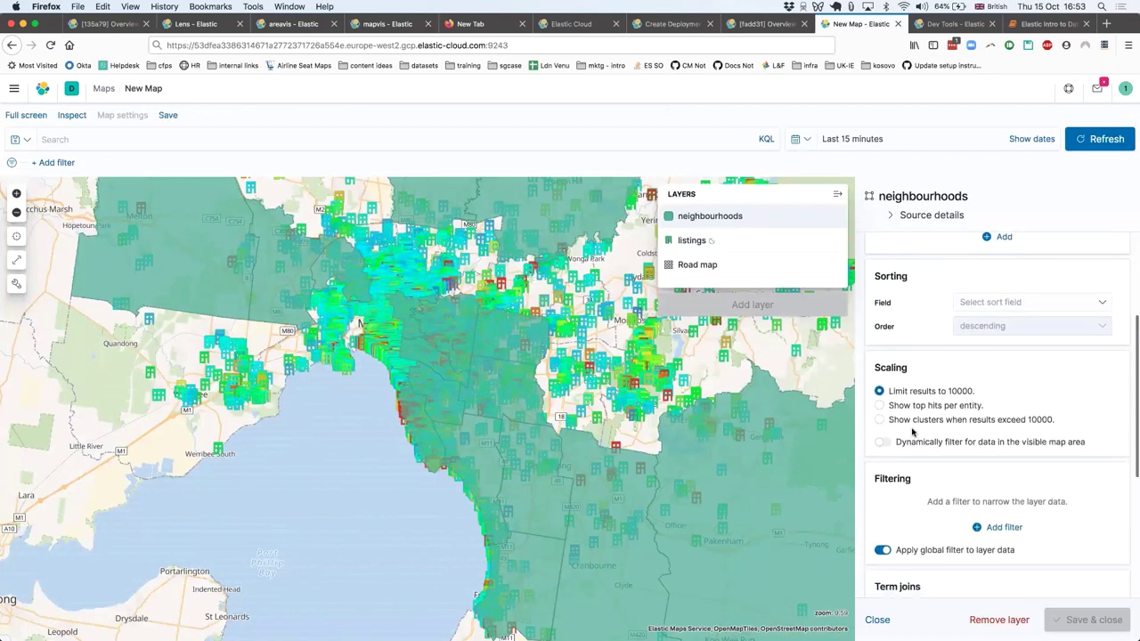
{"action": "scroll", "coordinate": [913, 423], "scroll_direction": "down", "scroll_amount": 2}
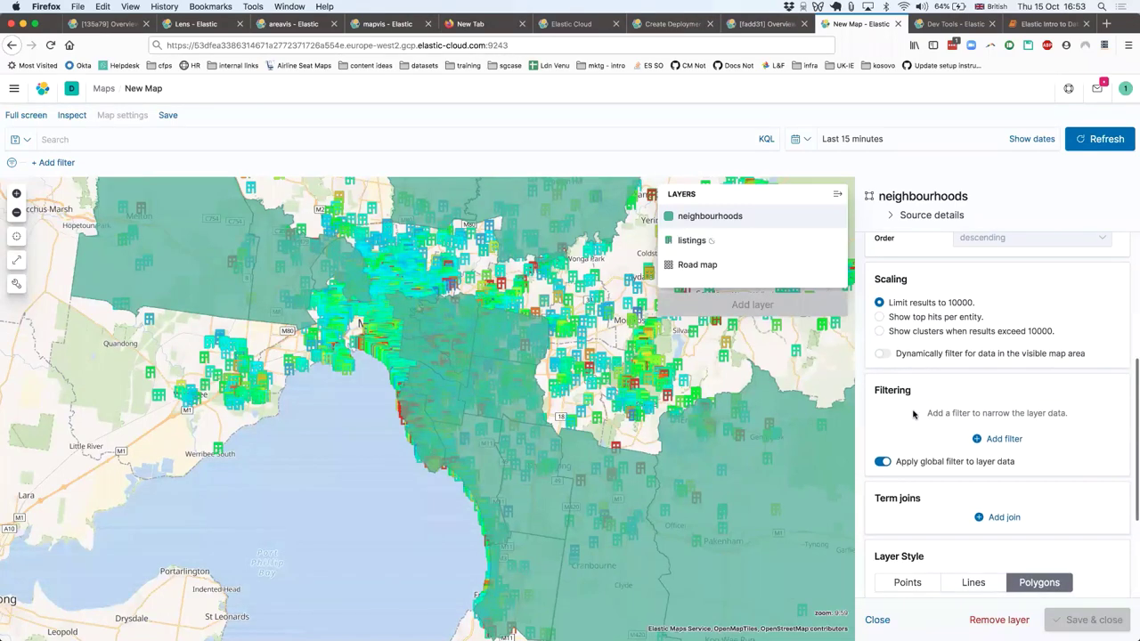
{"action": "scroll", "coordinate": [913, 414], "scroll_direction": "down", "scroll_amount": 3}
{"action": "scroll", "coordinate": [913, 414], "scroll_direction": "up", "scroll_amount": 6}
{"action": "scroll", "coordinate": [913, 414], "scroll_direction": "down", "scroll_amount": 2}
{"action": "scroll", "coordinate": [913, 413], "scroll_direction": "down", "scroll_amount": 5}
{"action": "scroll", "coordinate": [913, 413], "scroll_direction": "up", "scroll_amount": 6}
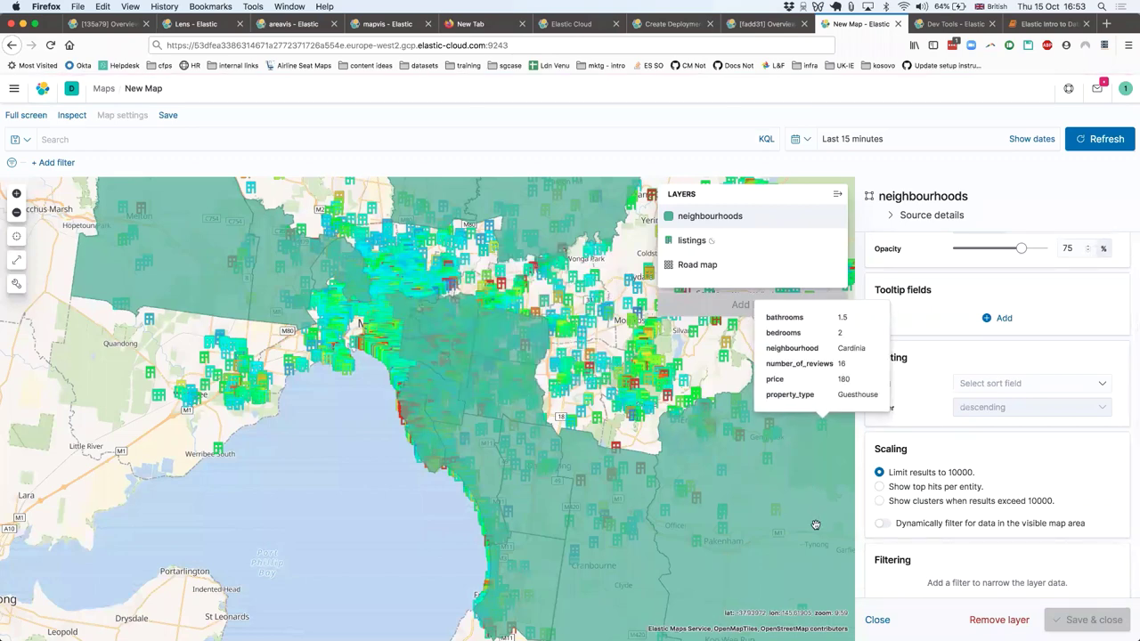
{"action": "left_click", "coordinate": [997, 318]}
{"action": "left_click", "coordinate": [863, 374]}
{"action": "left_click", "coordinate": [926, 404]}
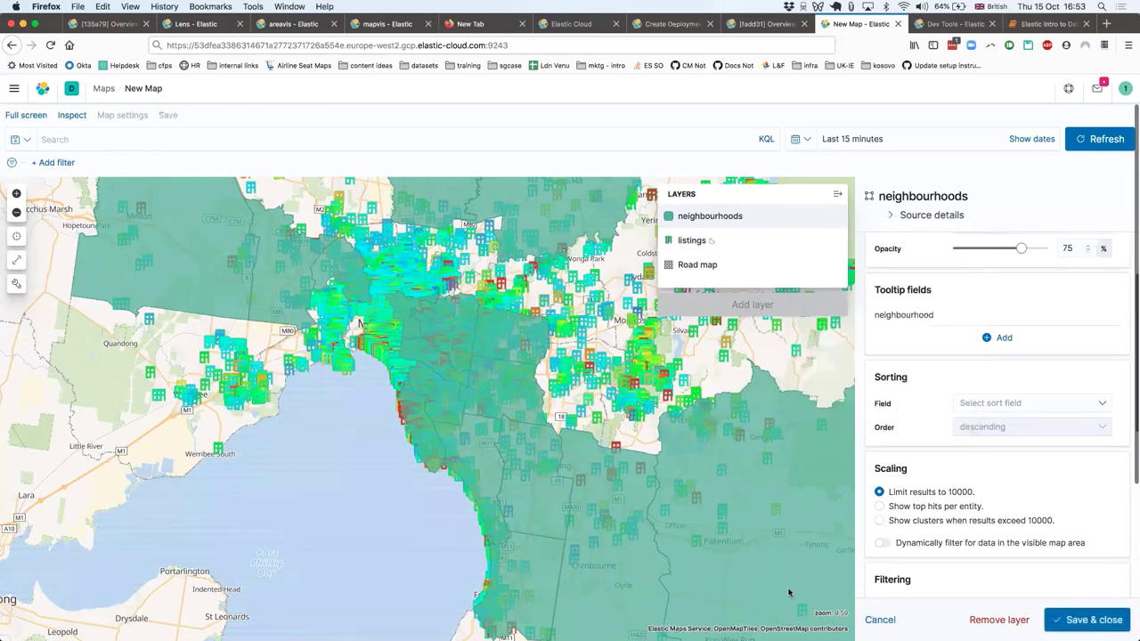
{"action": "mouse_move", "coordinate": [758, 574]}
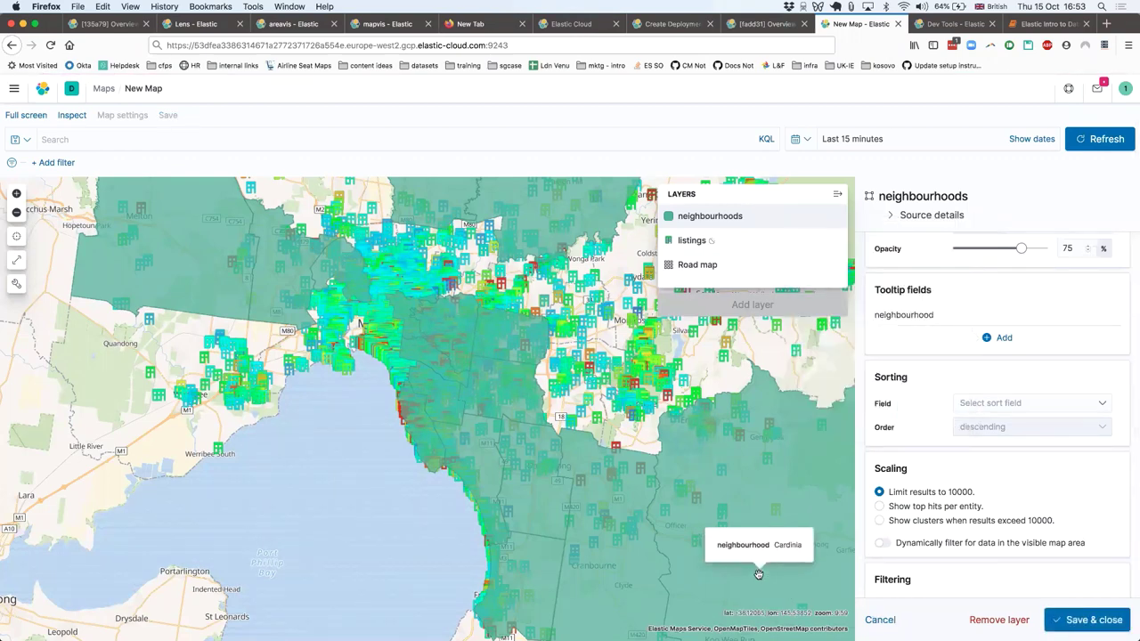
Step: Add a term join to the neighbourhoods layer with neighbourhood as its left field
{"action": "scroll", "coordinate": [990, 320], "scroll_direction": "down", "scroll_amount": 3}
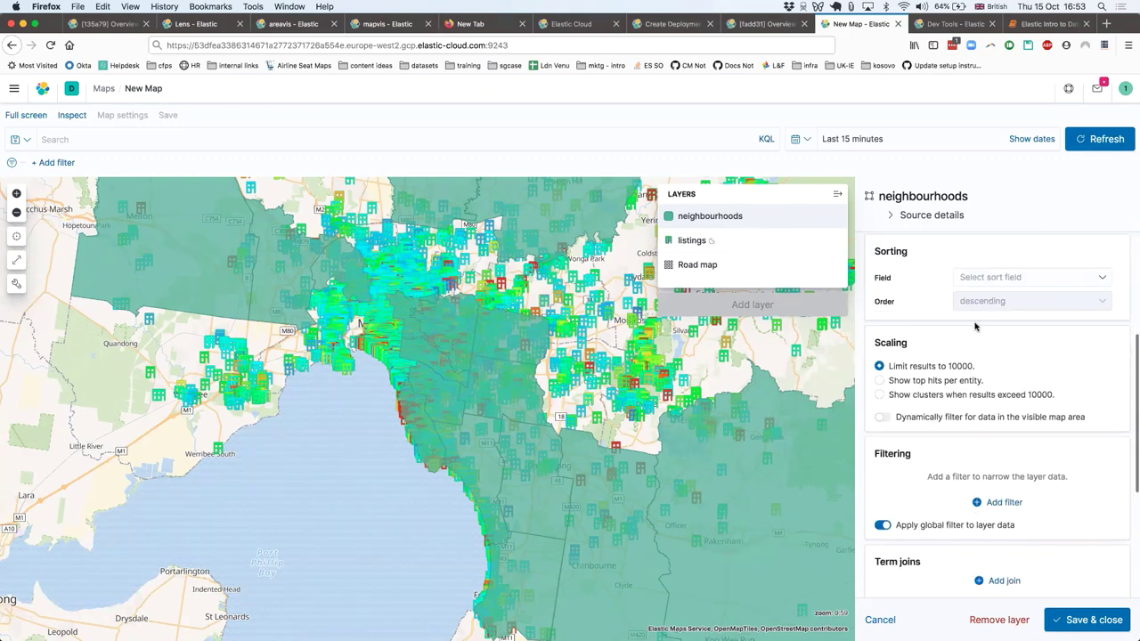
{"action": "scroll", "coordinate": [974, 338], "scroll_direction": "down", "scroll_amount": 3}
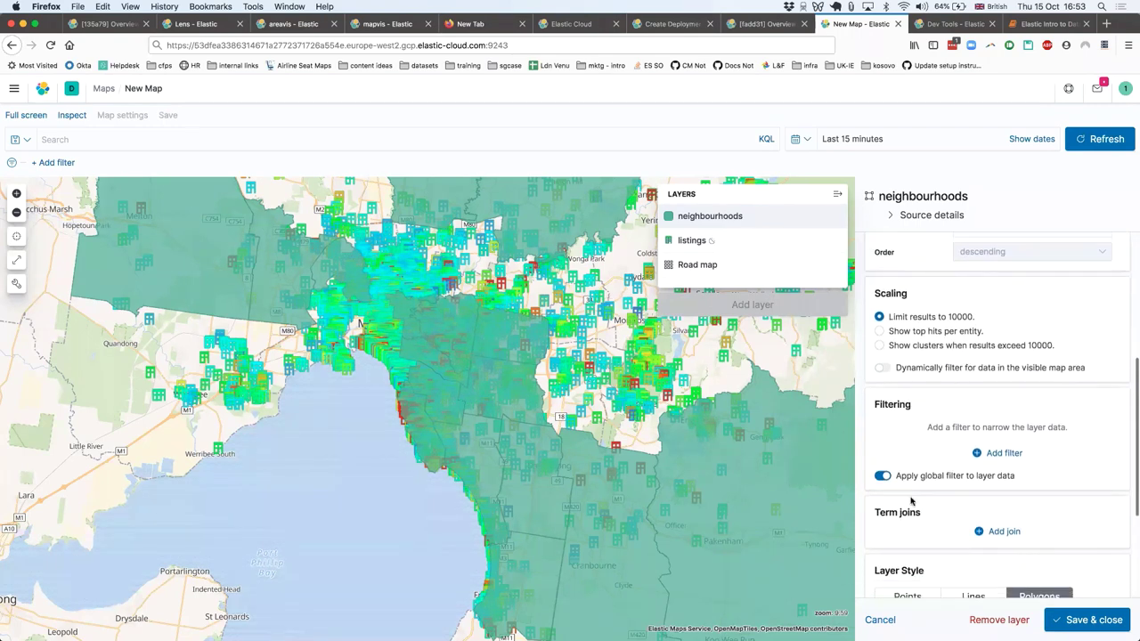
{"action": "left_click", "coordinate": [987, 452]}
{"action": "scroll", "coordinate": [934, 457], "scroll_direction": "down", "scroll_amount": 1}
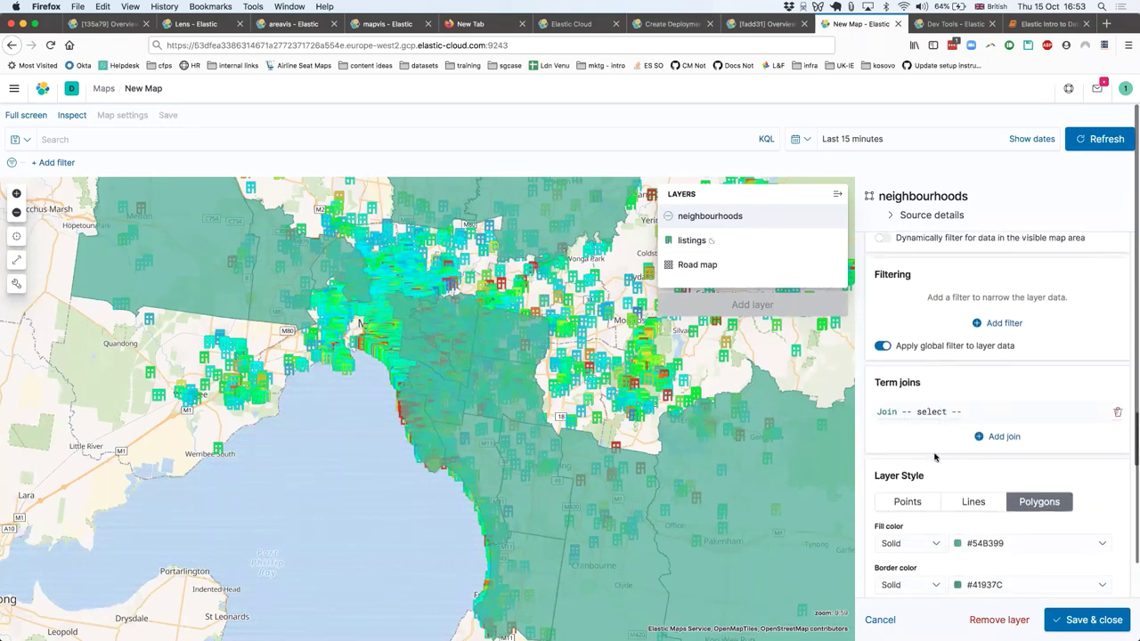
{"action": "left_click", "coordinate": [886, 411]}
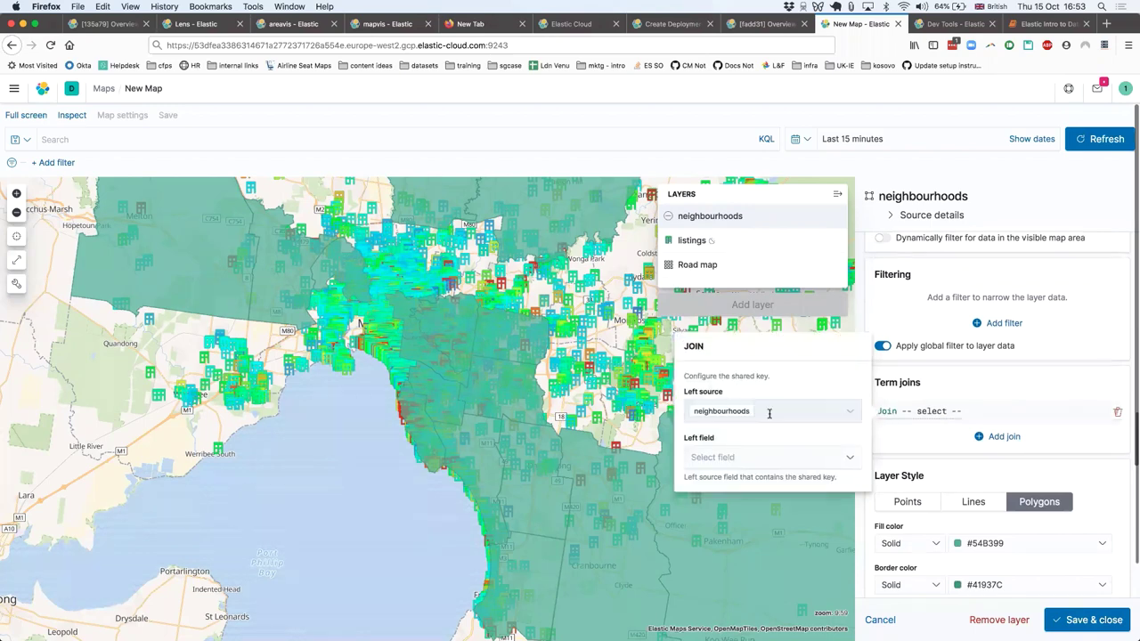
{"action": "left_click", "coordinate": [780, 458]}
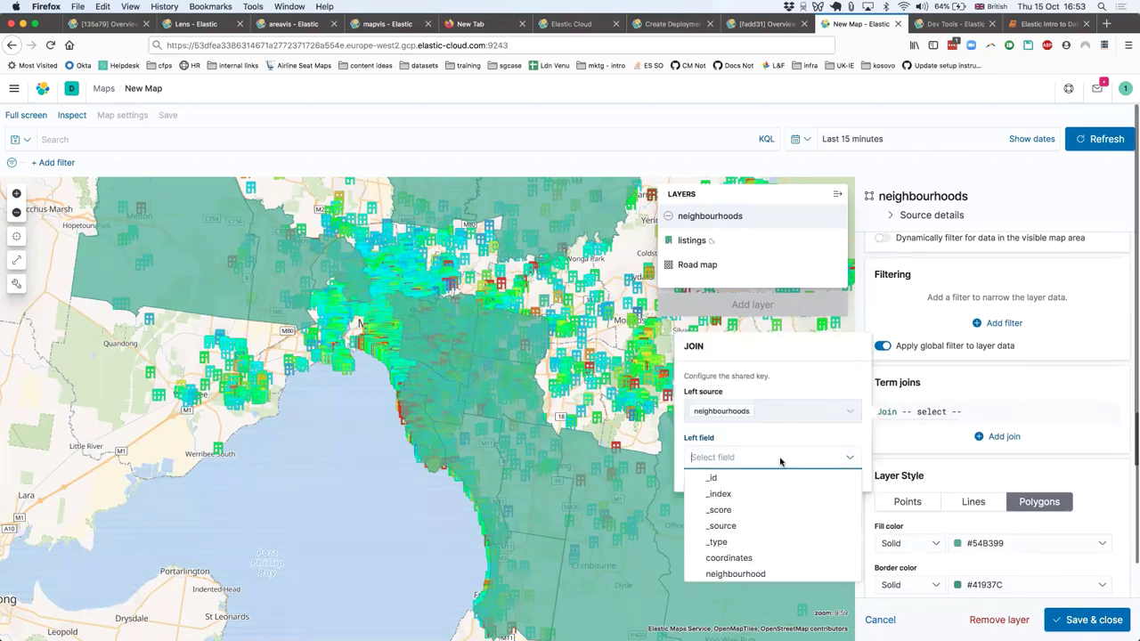
{"action": "left_click", "coordinate": [744, 574]}
Step: Set the join's right source to airbnb_melbourne and right field to neighbourhood, and review its count metric
{"action": "left_click", "coordinate": [783, 497]}
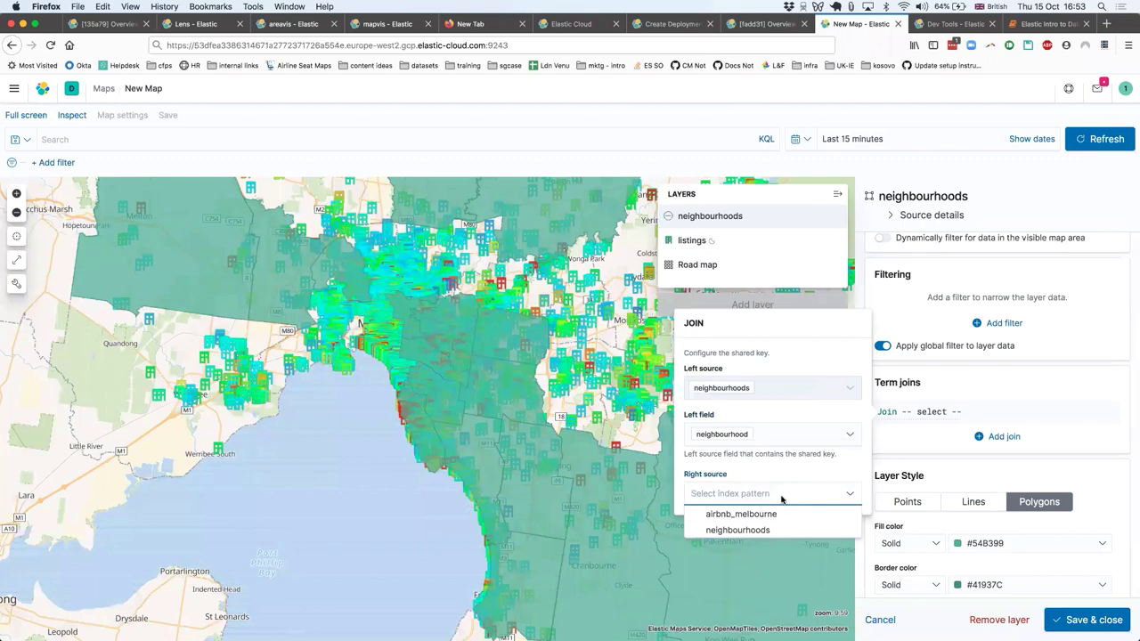
{"action": "left_click", "coordinate": [759, 514]}
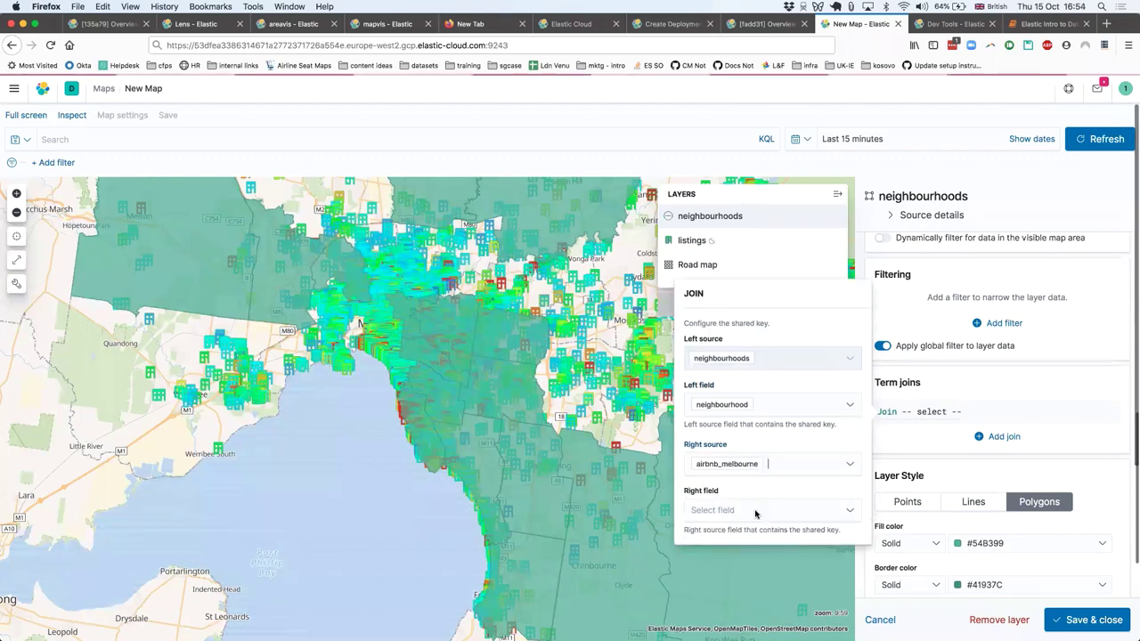
{"action": "left_click", "coordinate": [753, 511]}
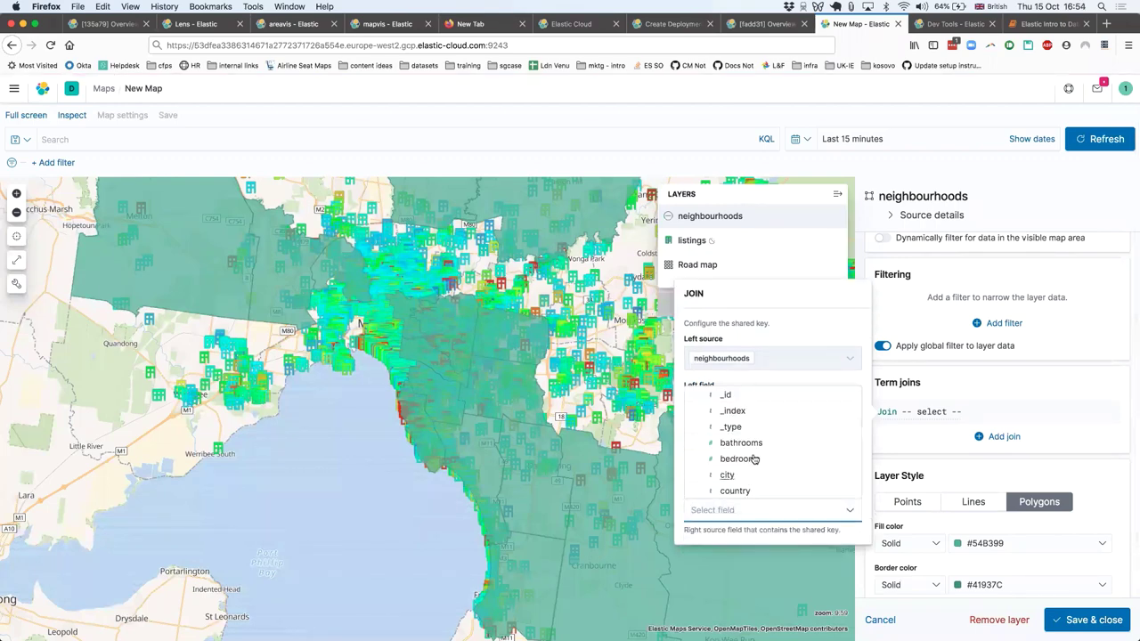
{"action": "scroll", "coordinate": [762, 446], "scroll_direction": "down", "scroll_amount": 3}
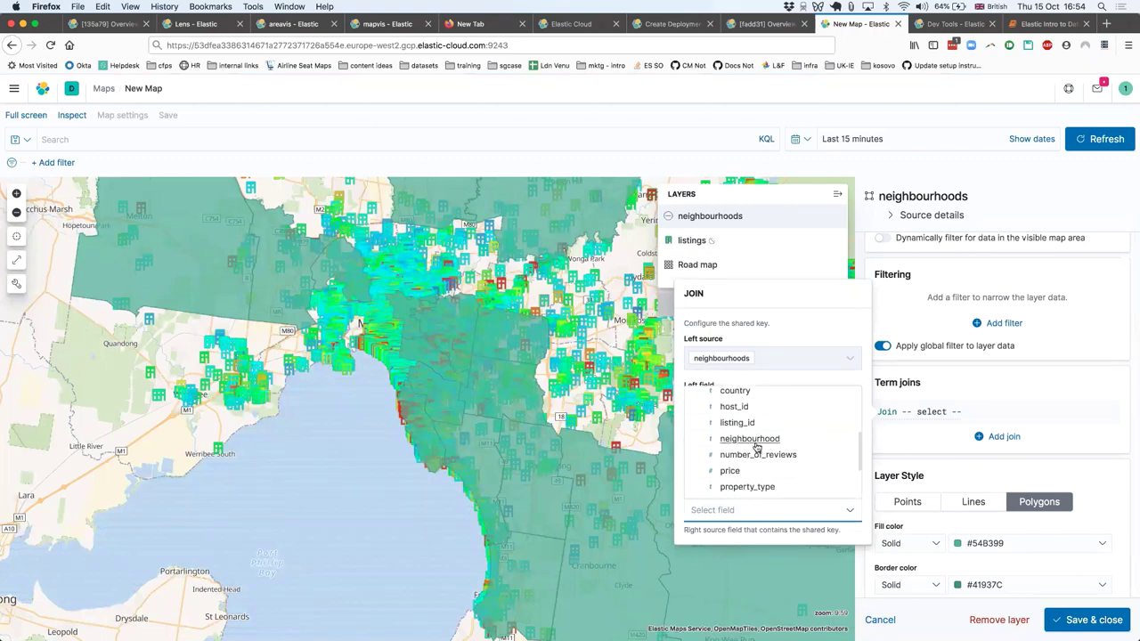
{"action": "left_click", "coordinate": [757, 441]}
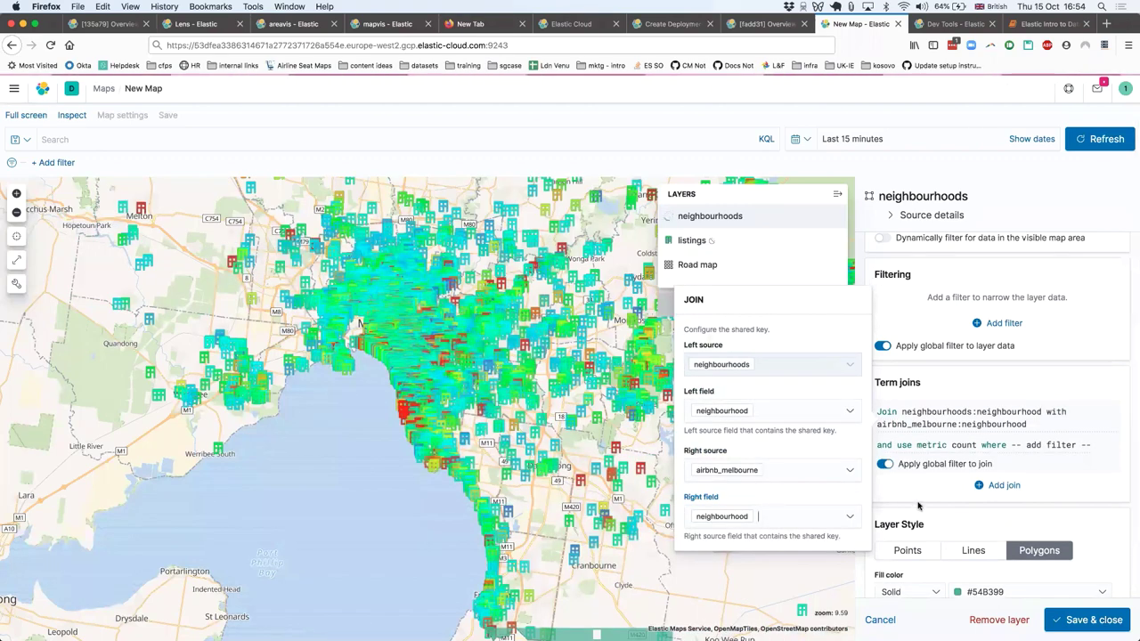
{"action": "left_click", "coordinate": [917, 512]}
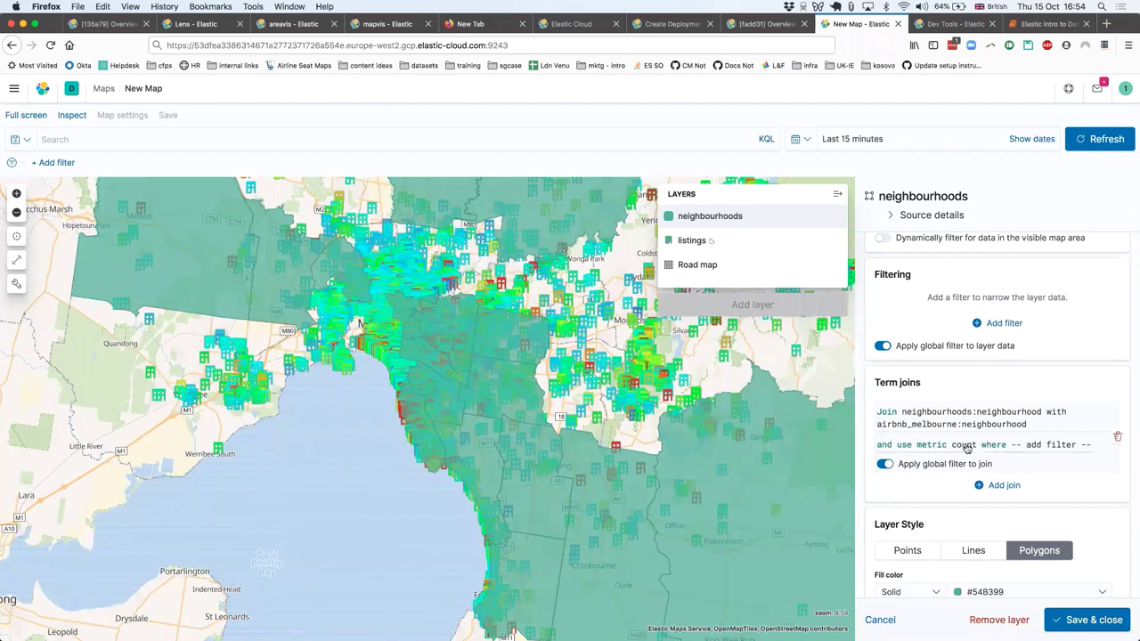
{"action": "left_click", "coordinate": [966, 446]}
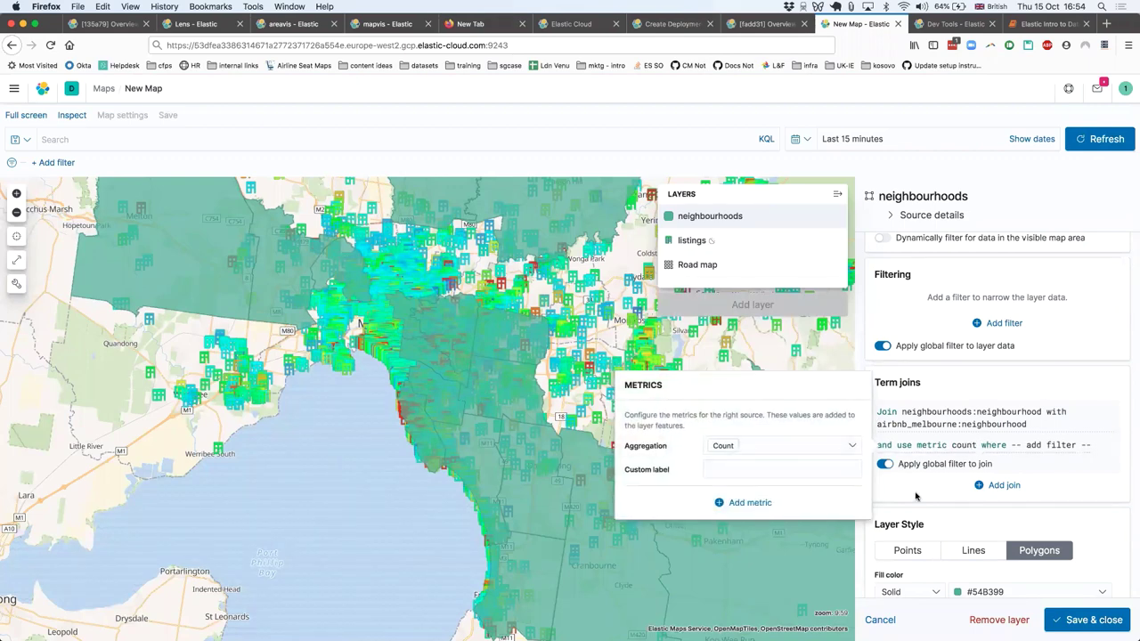
{"action": "left_click", "coordinate": [915, 496]}
Step: Set the polygons' fill color to be styled by value using Count of airbnb_melbourne
{"action": "scroll", "coordinate": [916, 496], "scroll_direction": "down", "scroll_amount": 5}
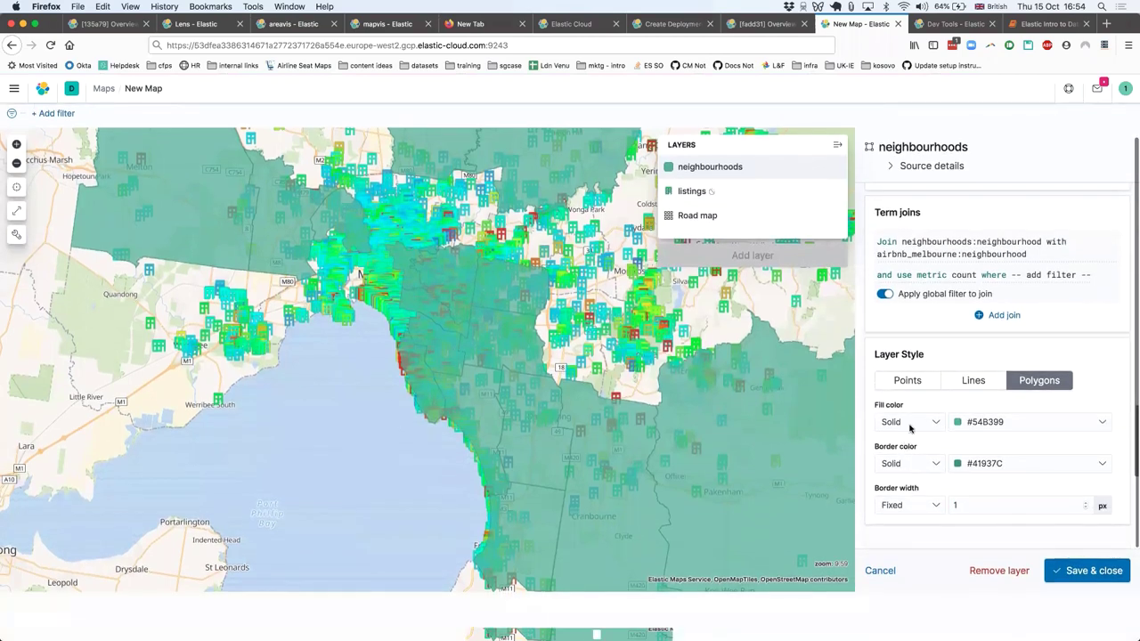
{"action": "left_click", "coordinate": [909, 425]}
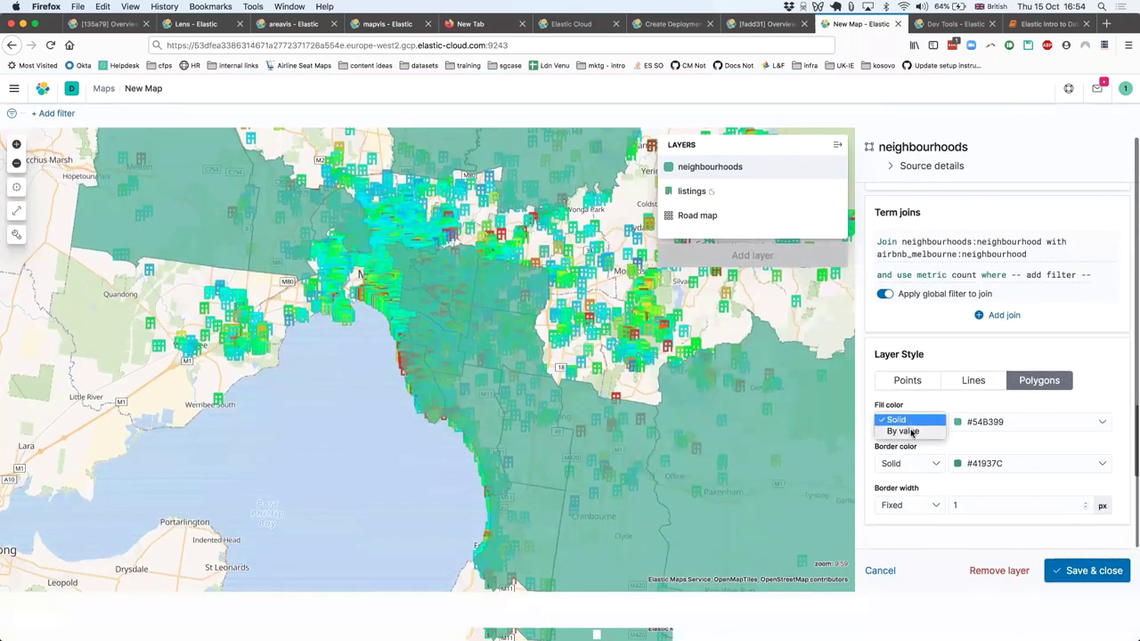
{"action": "left_click", "coordinate": [904, 431]}
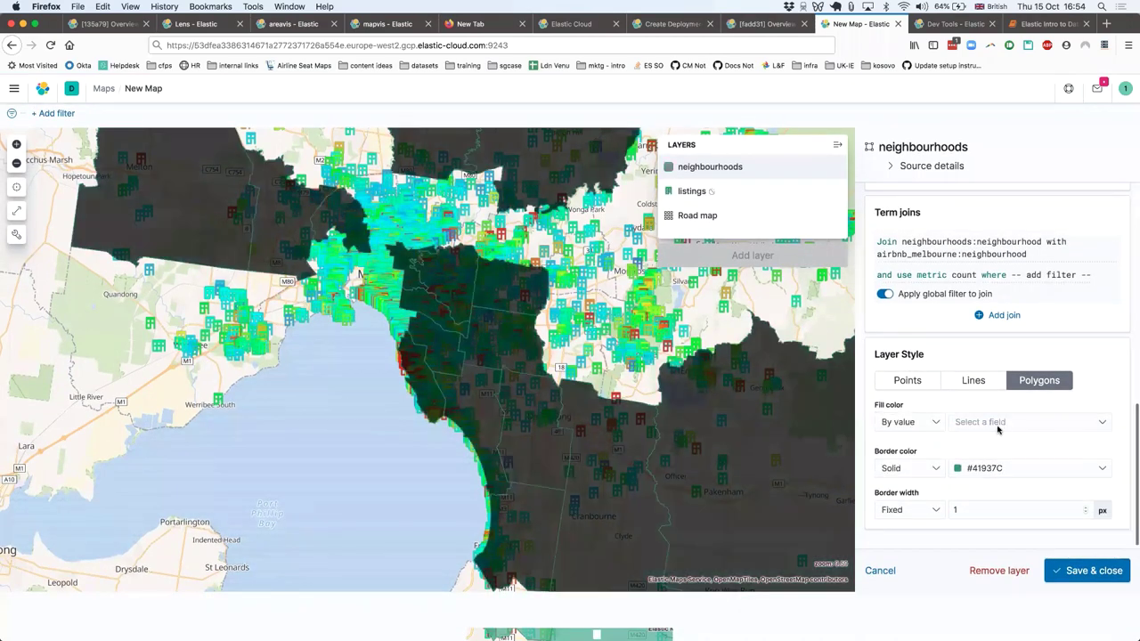
{"action": "left_click", "coordinate": [995, 431]}
{"action": "left_click", "coordinate": [990, 457]}
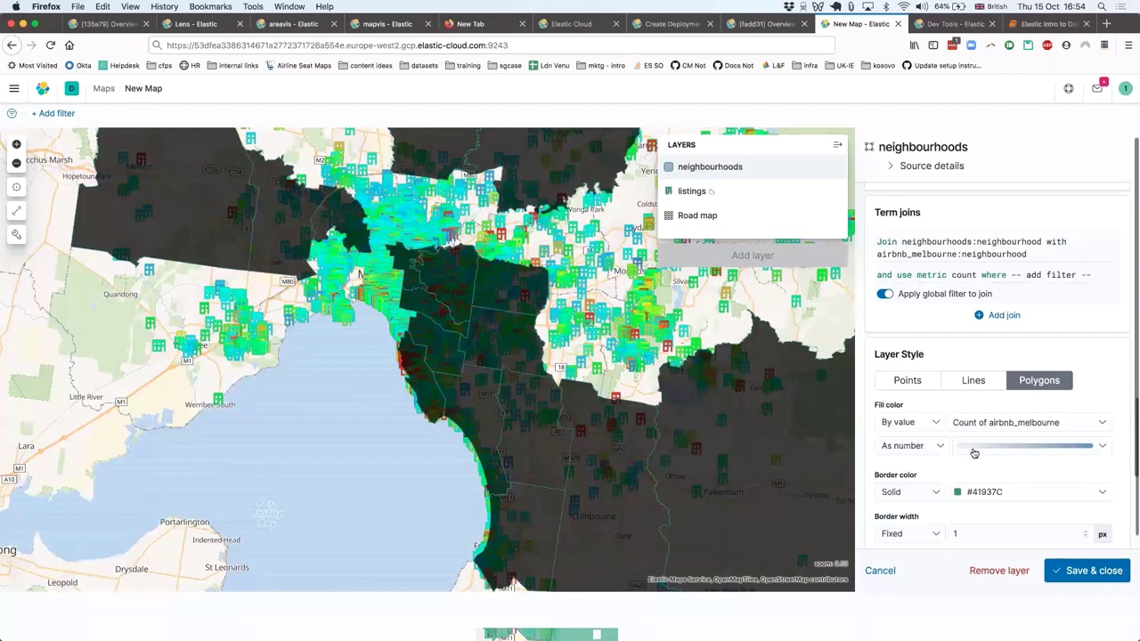
Step: Apply the blue-green-yellow-red rainbow color ramp to the polygon fill and check the listing count tooltips on neighbourhoods
{"action": "left_click", "coordinate": [968, 448]}
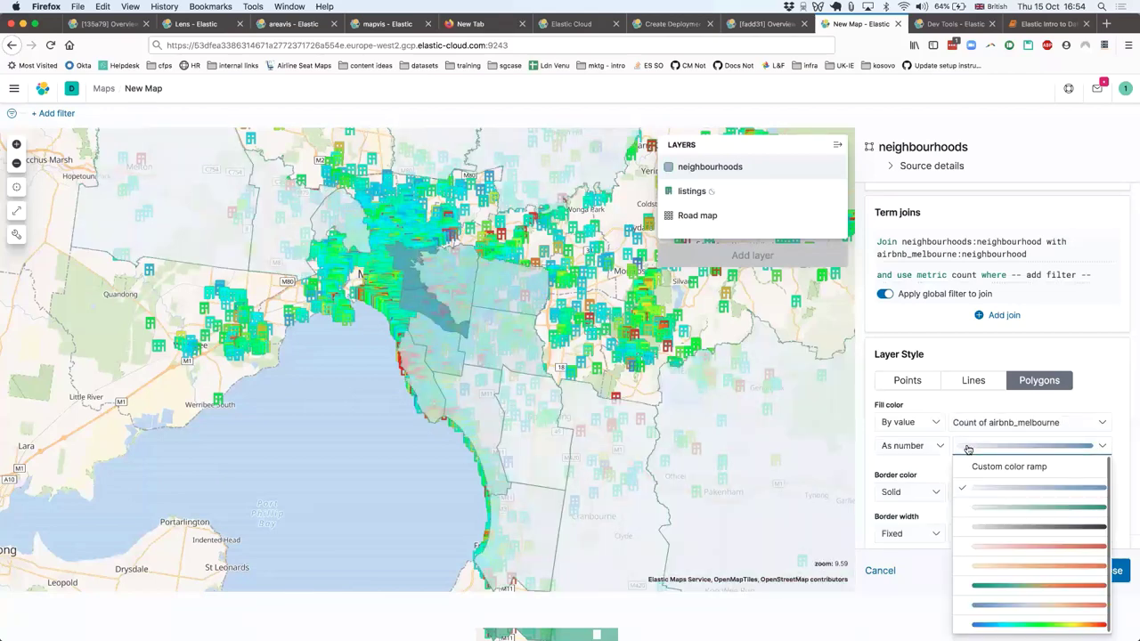
{"action": "left_click", "coordinate": [1038, 616]}
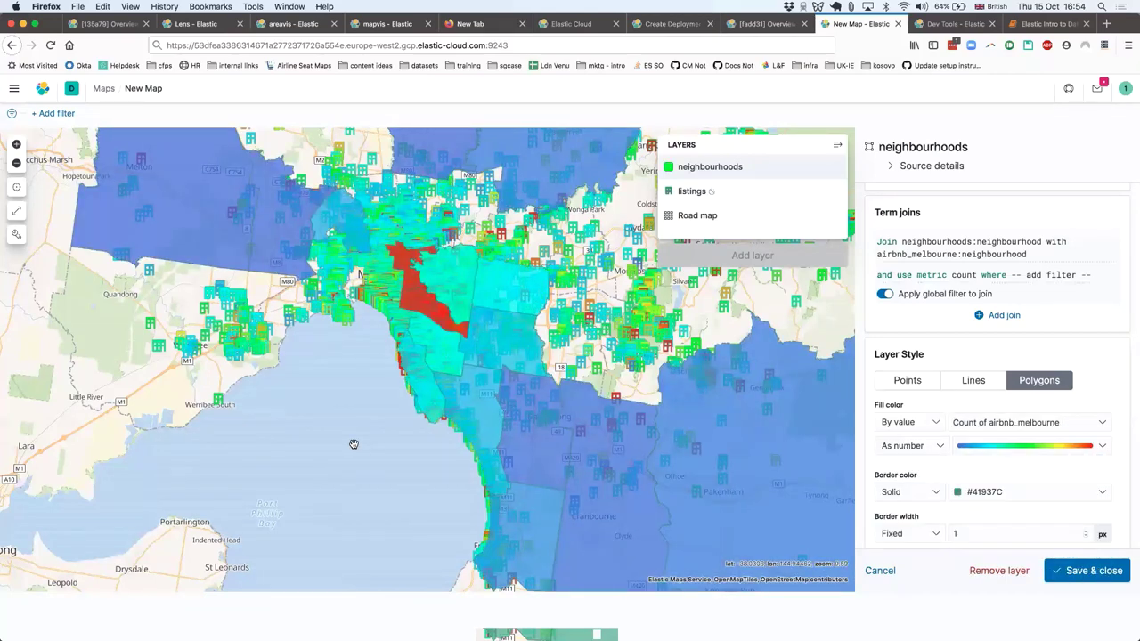
{"action": "mouse_move", "coordinate": [787, 415]}
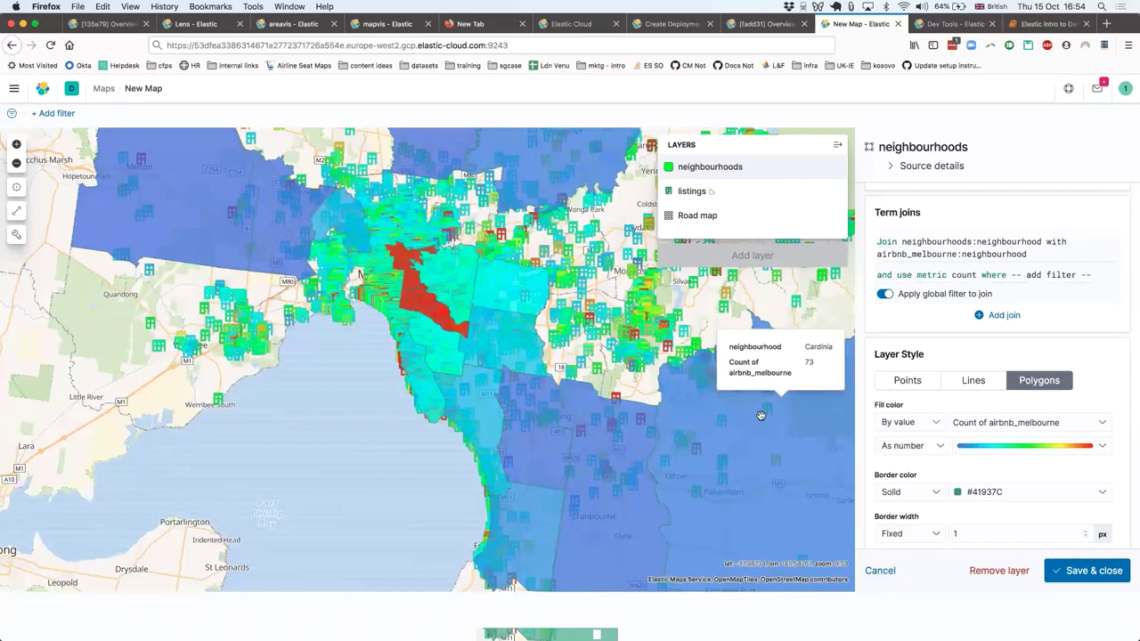
{"action": "left_click", "coordinate": [415, 303]}
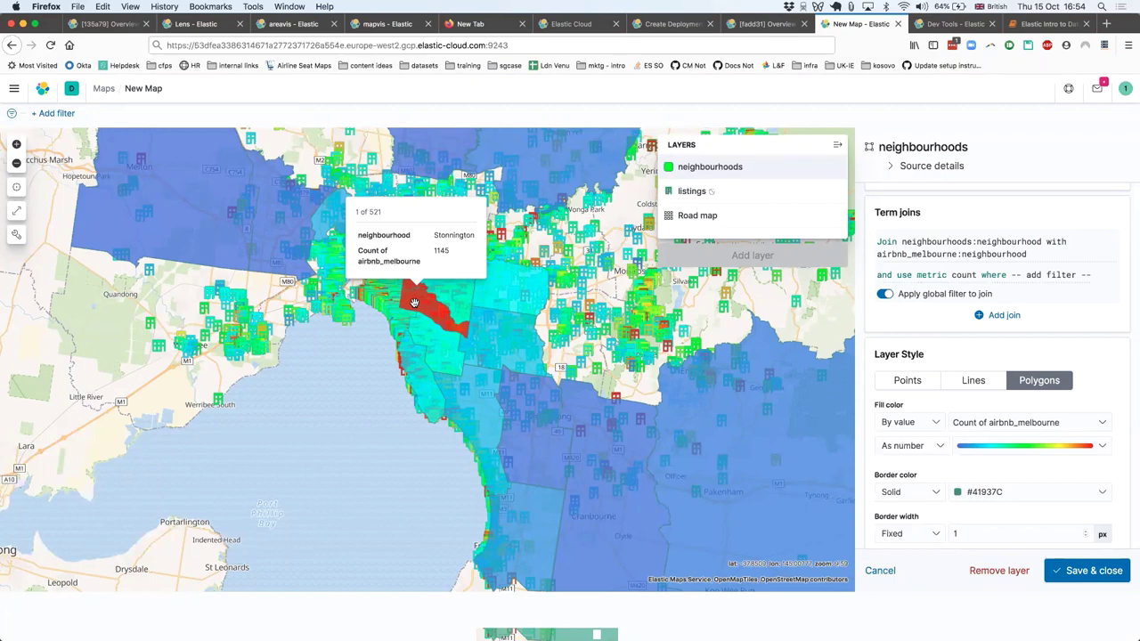
Step: Change the term join's metric to the Average aggregation on the price field
{"action": "scroll", "coordinate": [976, 444], "scroll_direction": "down", "scroll_amount": 1}
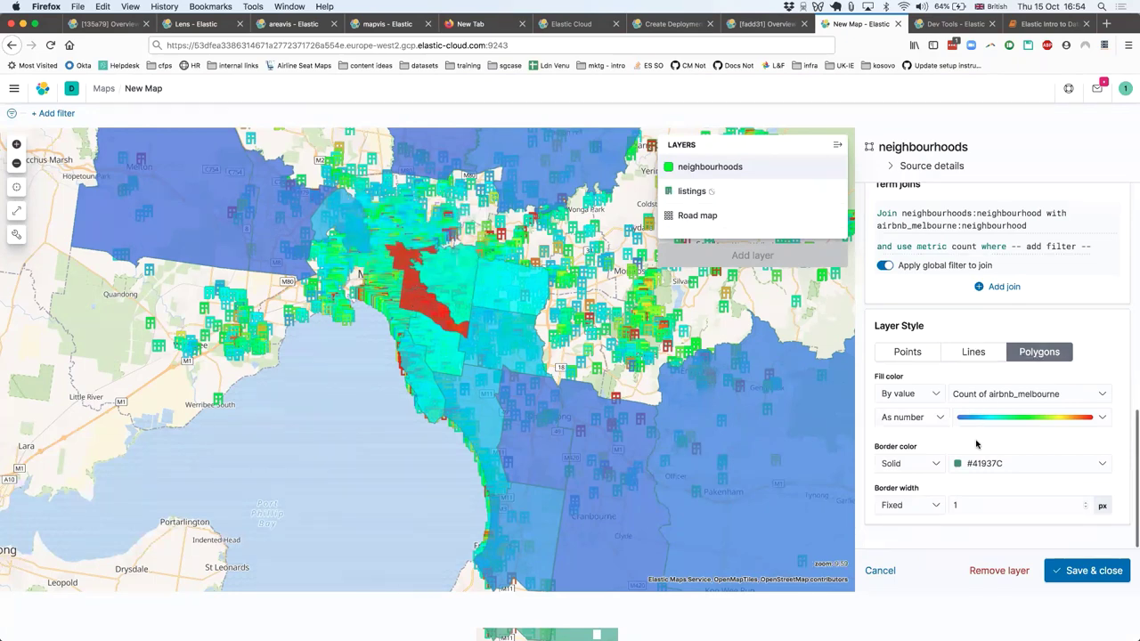
{"action": "scroll", "coordinate": [976, 444], "scroll_direction": "up", "scroll_amount": 1}
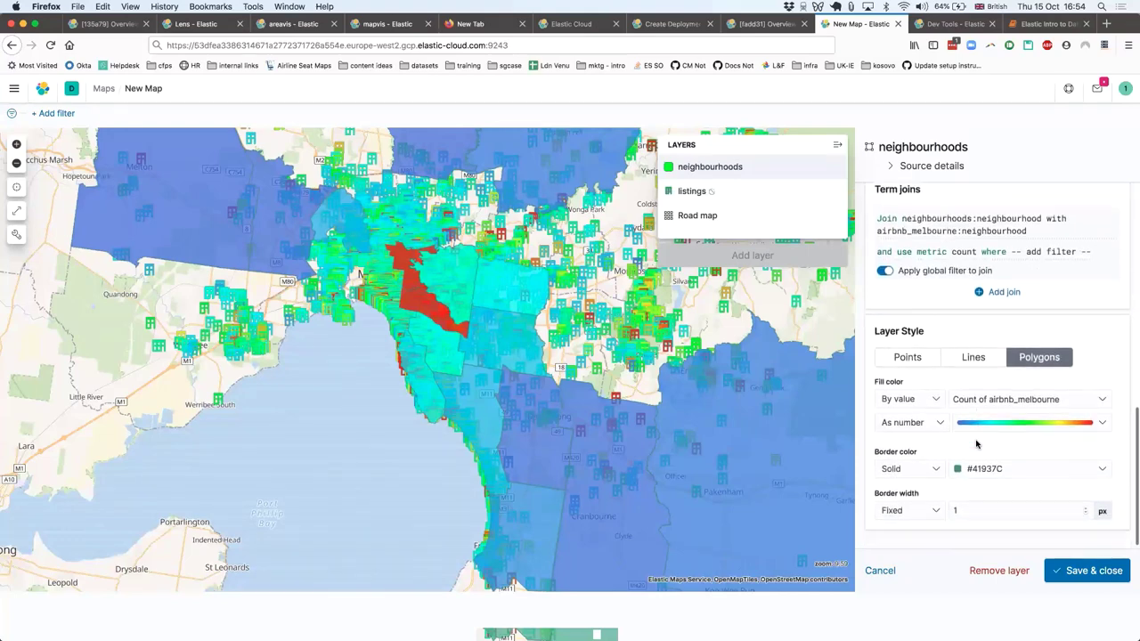
{"action": "scroll", "coordinate": [976, 444], "scroll_direction": "up", "scroll_amount": 5}
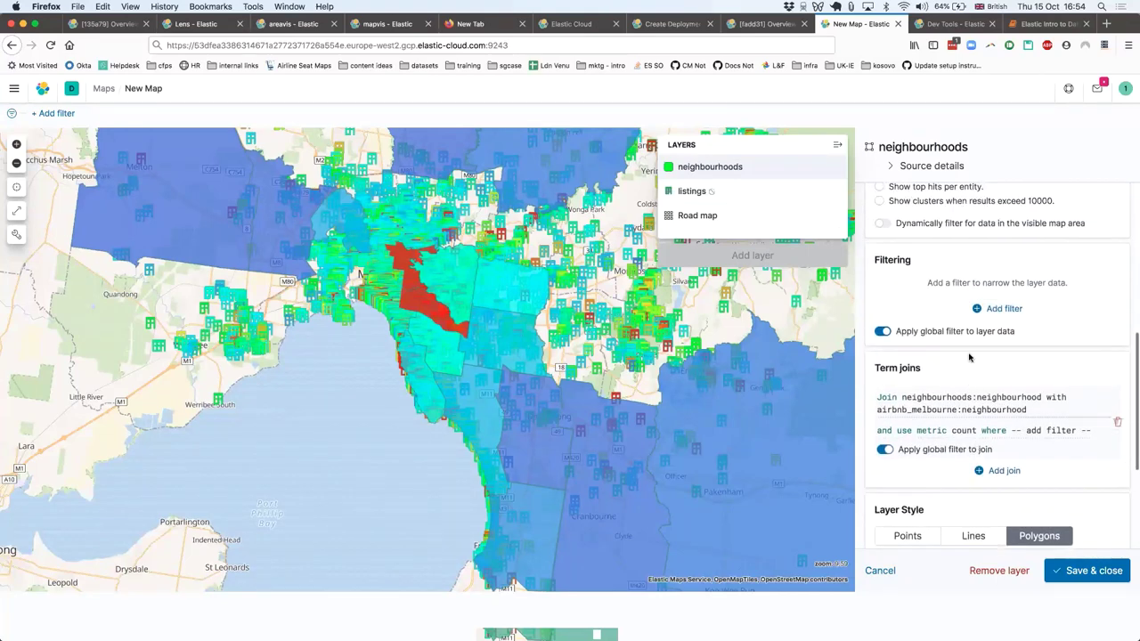
{"action": "scroll", "coordinate": [969, 357], "scroll_direction": "down", "scroll_amount": 2}
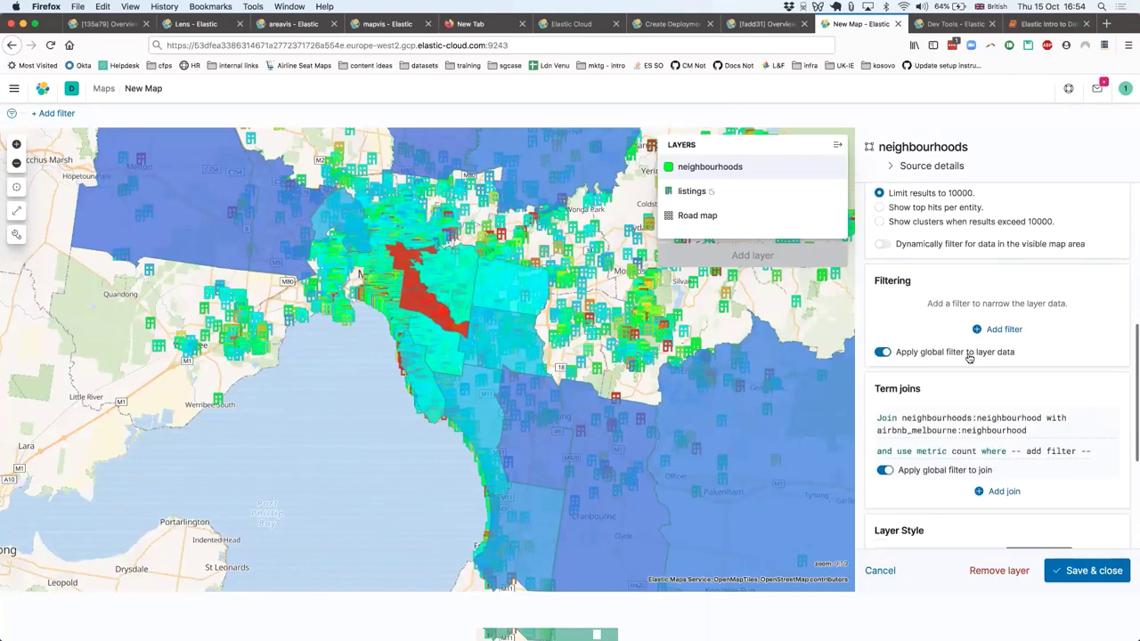
{"action": "left_click", "coordinate": [971, 451]}
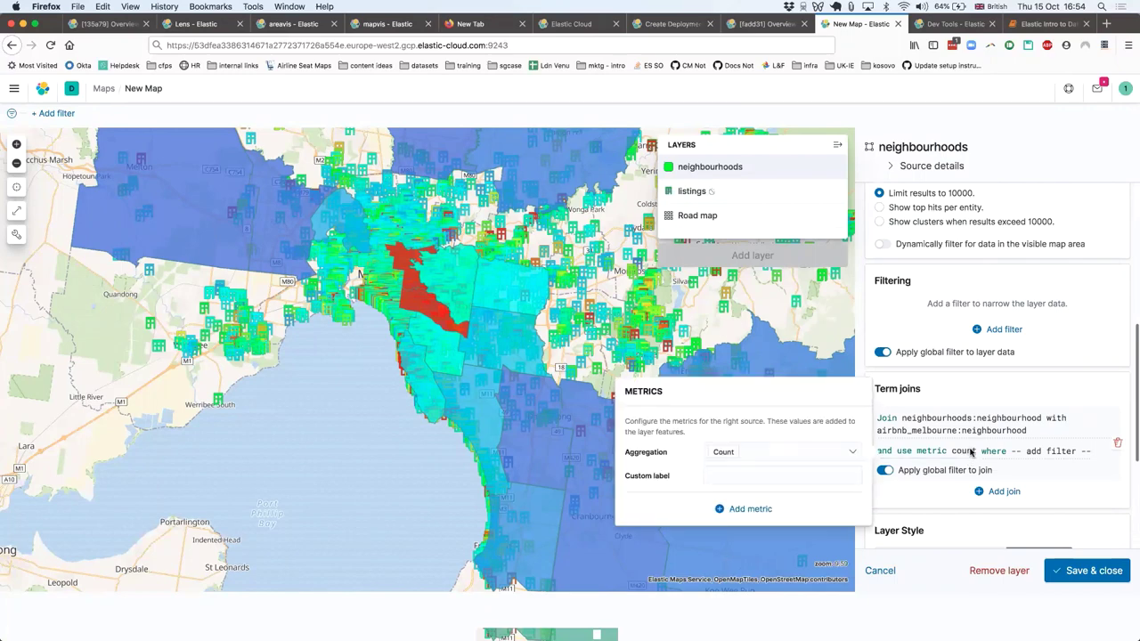
{"action": "left_click", "coordinate": [775, 450]}
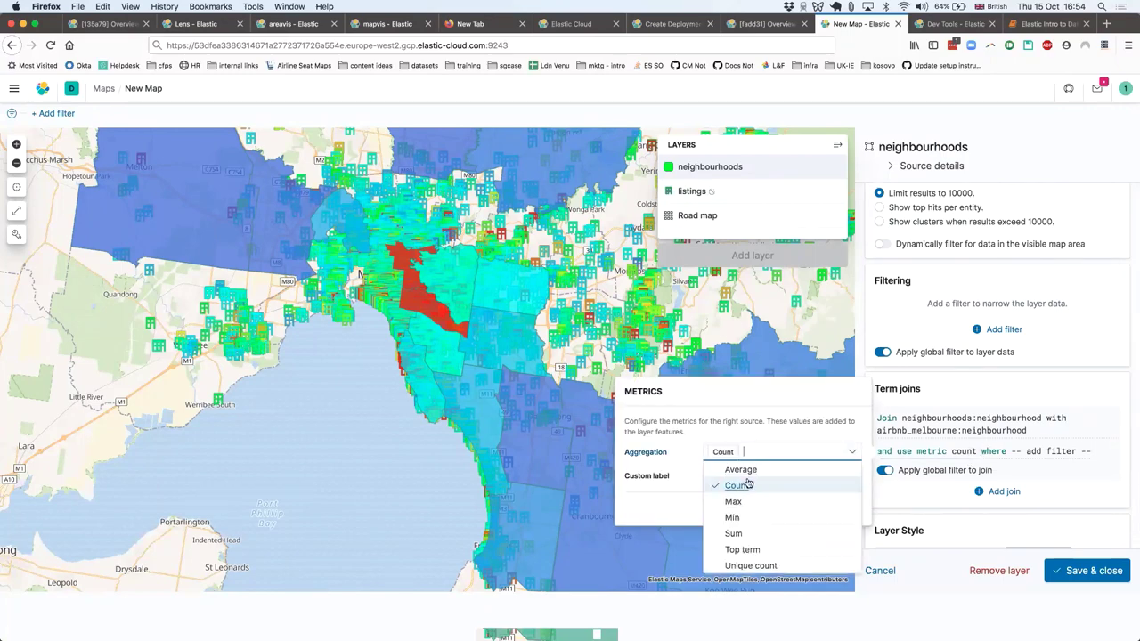
{"action": "left_click", "coordinate": [751, 471]}
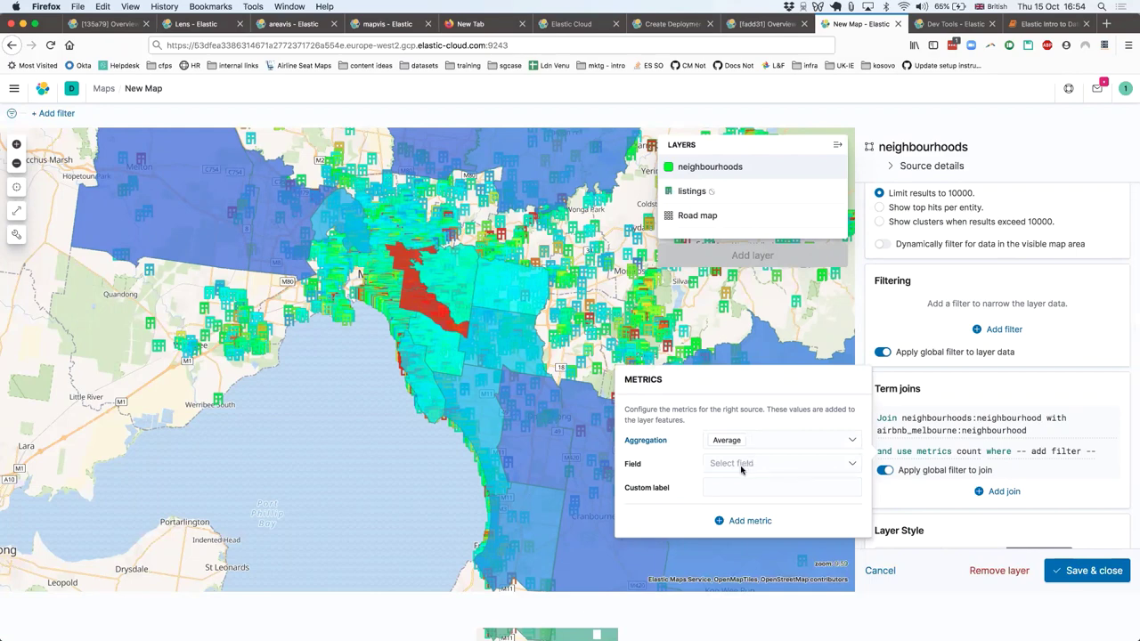
{"action": "left_click", "coordinate": [773, 467]}
{"action": "left_click", "coordinate": [748, 529]}
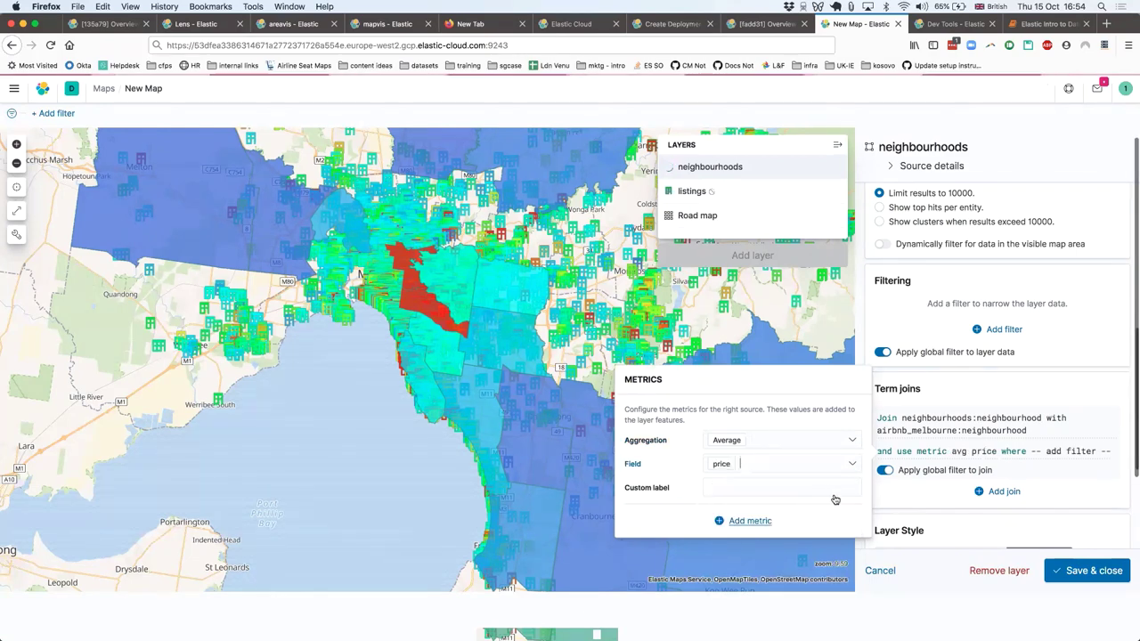
{"action": "left_click", "coordinate": [1060, 510]}
Step: Style the polygons' fill color by avg price and check the average price tooltips of several neighbourhoods
{"action": "scroll", "coordinate": [1038, 512], "scroll_direction": "down", "scroll_amount": 3}
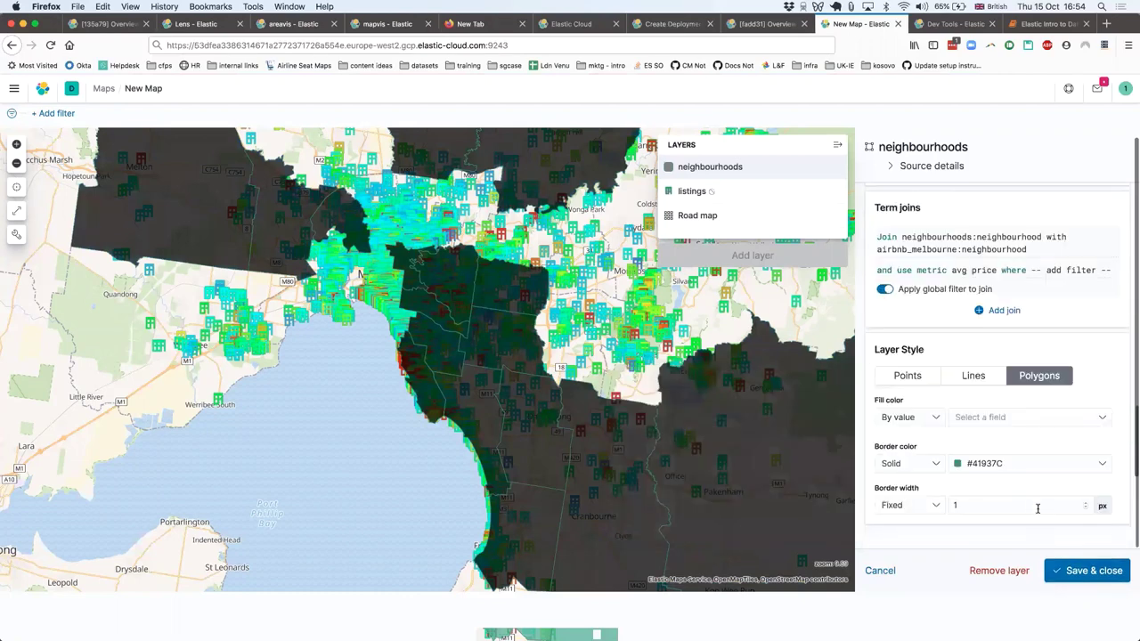
{"action": "left_click", "coordinate": [1011, 419]}
{"action": "left_click", "coordinate": [983, 451]}
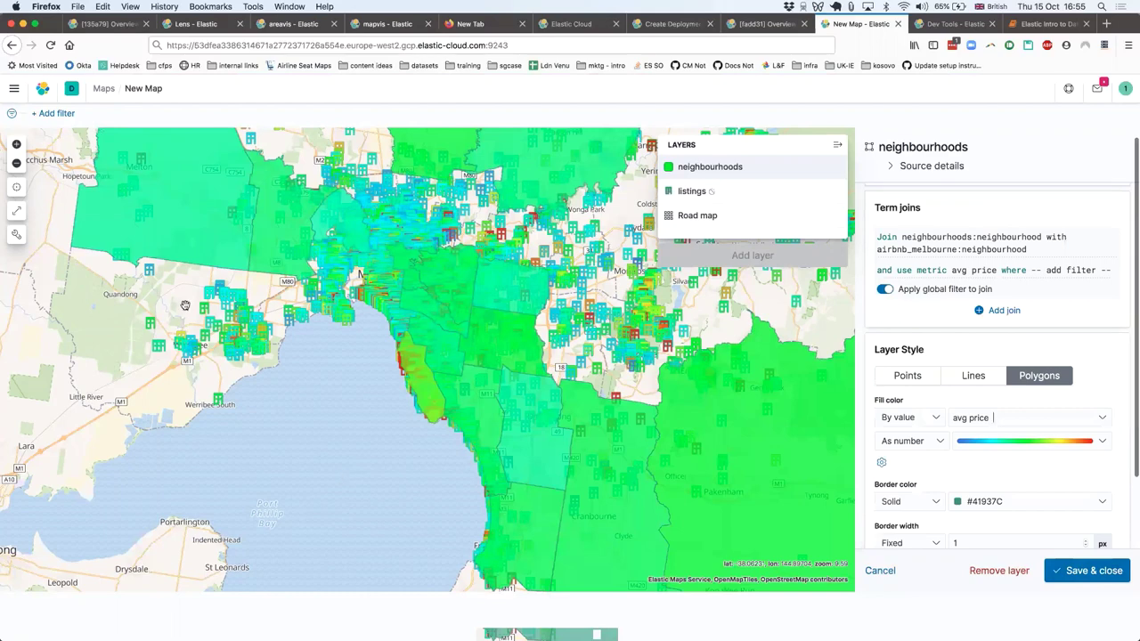
{"action": "mouse_move", "coordinate": [178, 233]}
{"action": "left_click", "coordinate": [279, 216]}
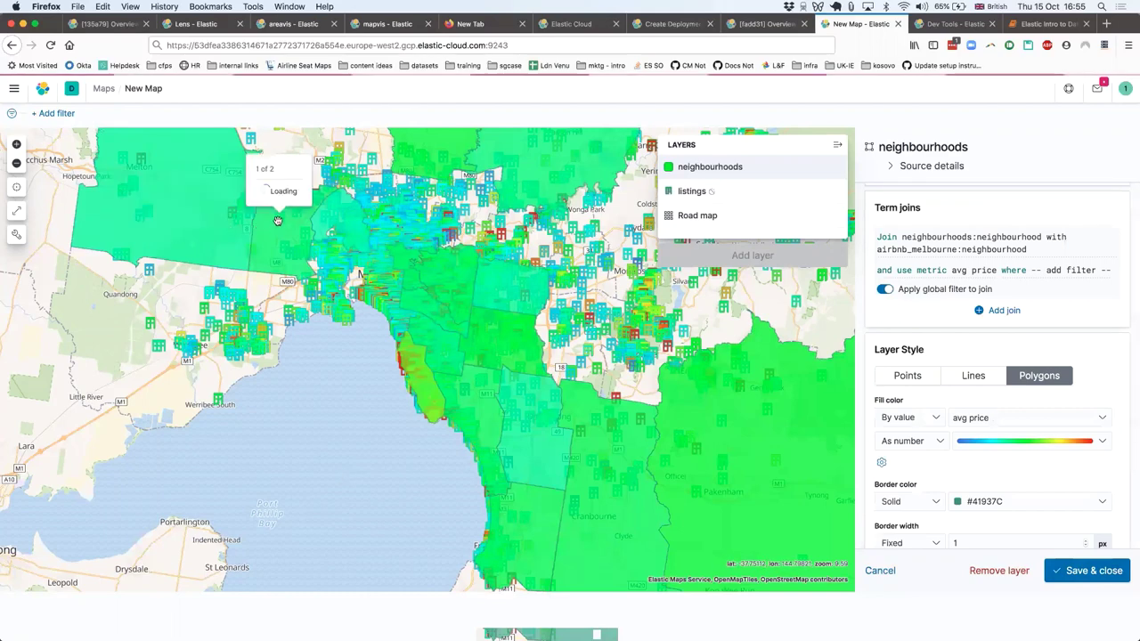
{"action": "left_click", "coordinate": [343, 208]}
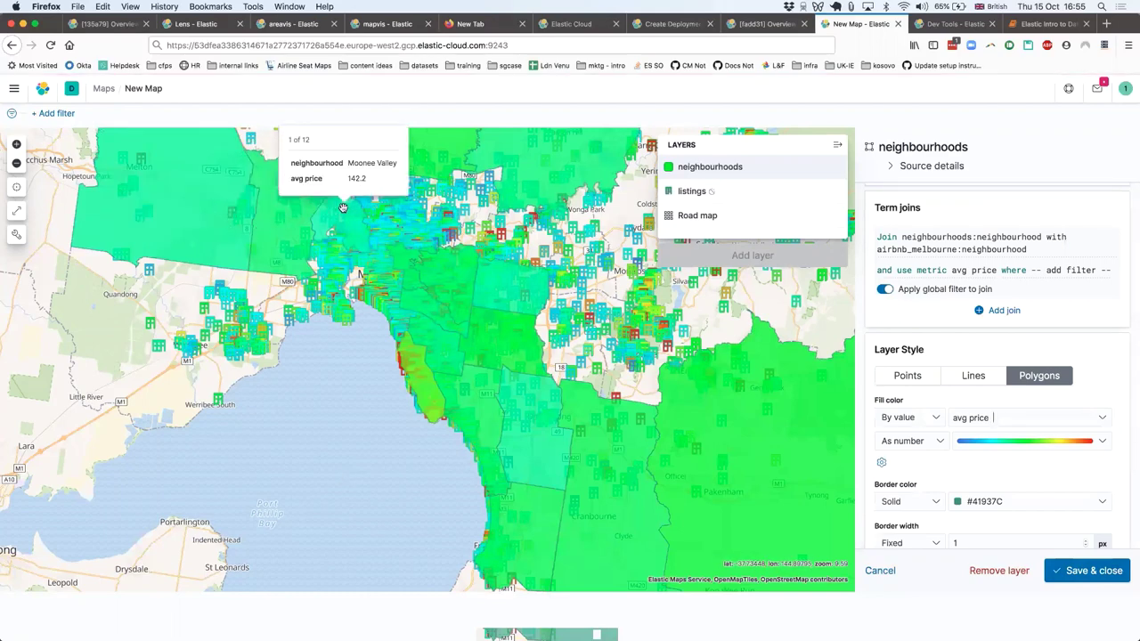
{"action": "left_click", "coordinate": [460, 271]}
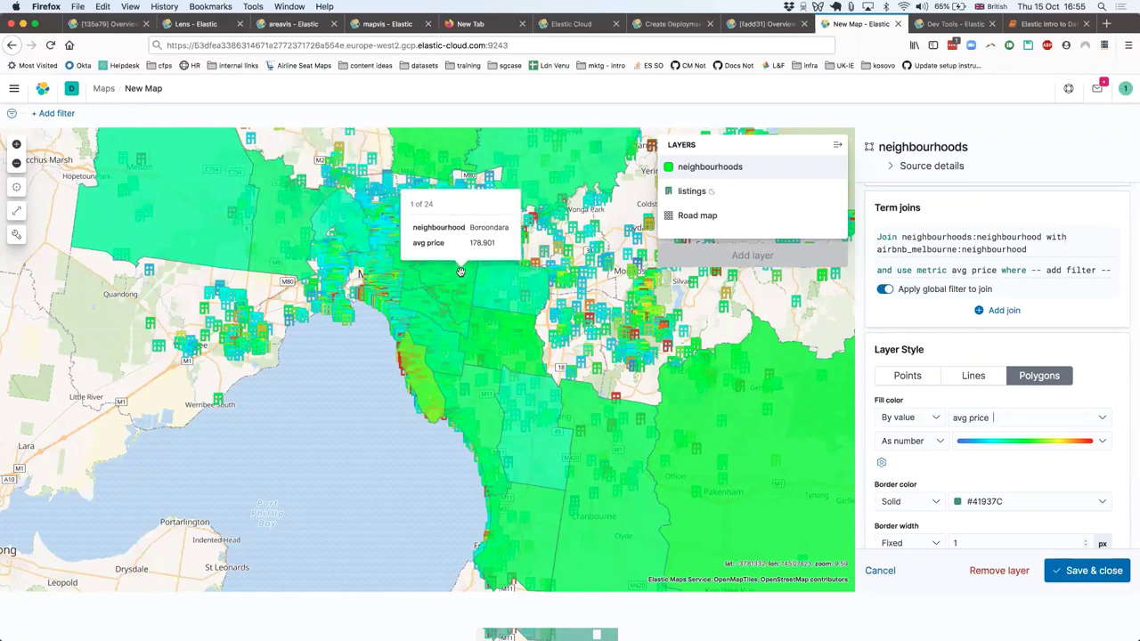
Step: Change the term join metric's aggregation on price to Sum
{"action": "left_click", "coordinate": [952, 418]}
{"action": "scroll", "coordinate": [956, 381], "scroll_direction": "up", "scroll_amount": 5}
{"action": "scroll", "coordinate": [958, 383], "scroll_direction": "down", "scroll_amount": 2}
{"action": "scroll", "coordinate": [959, 384], "scroll_direction": "down", "scroll_amount": 2}
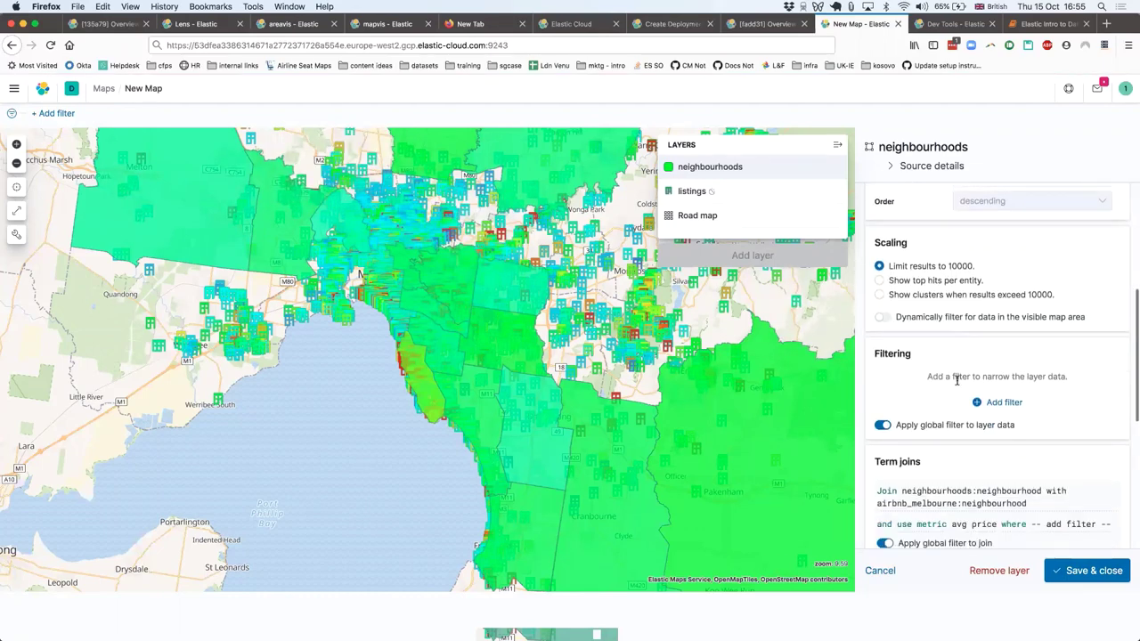
{"action": "left_click", "coordinate": [965, 489]}
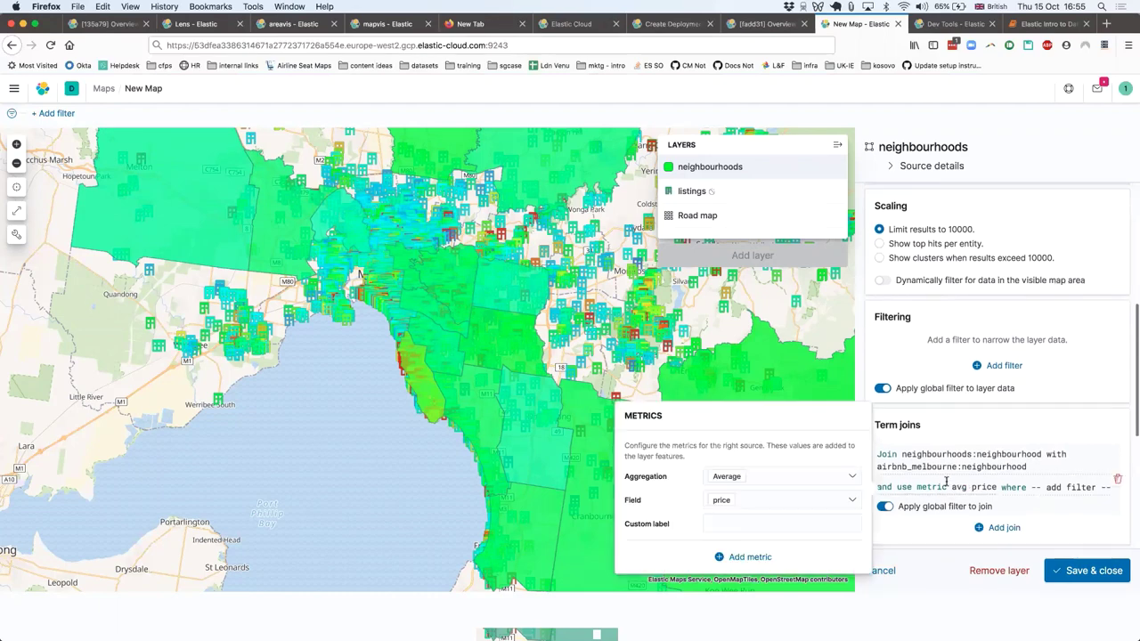
{"action": "left_click", "coordinate": [759, 482]}
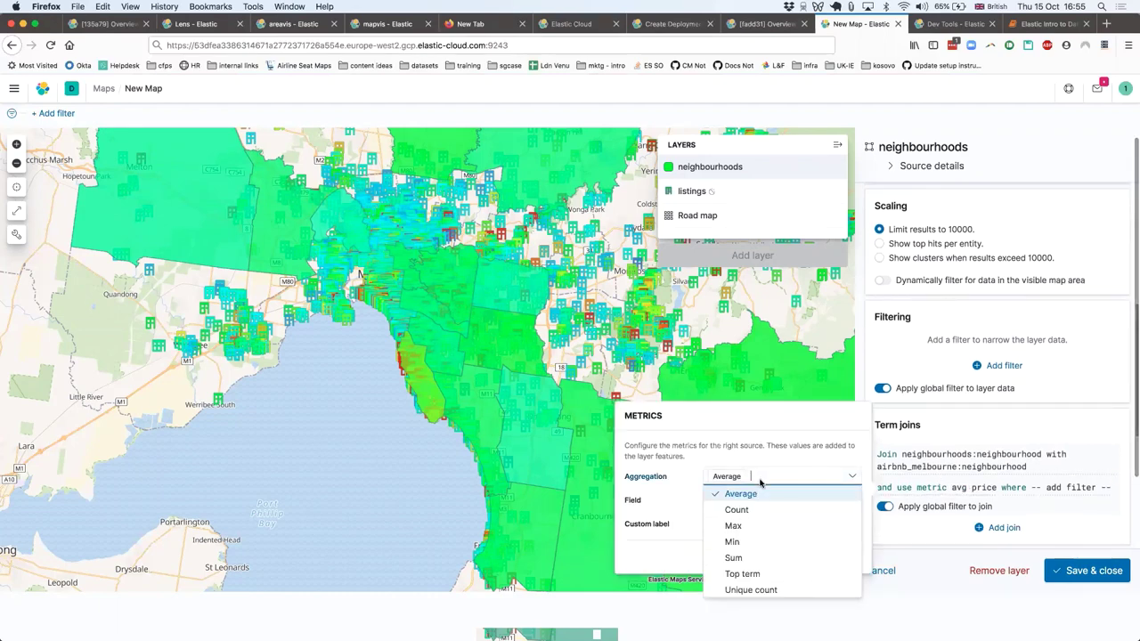
{"action": "left_click", "coordinate": [733, 558]}
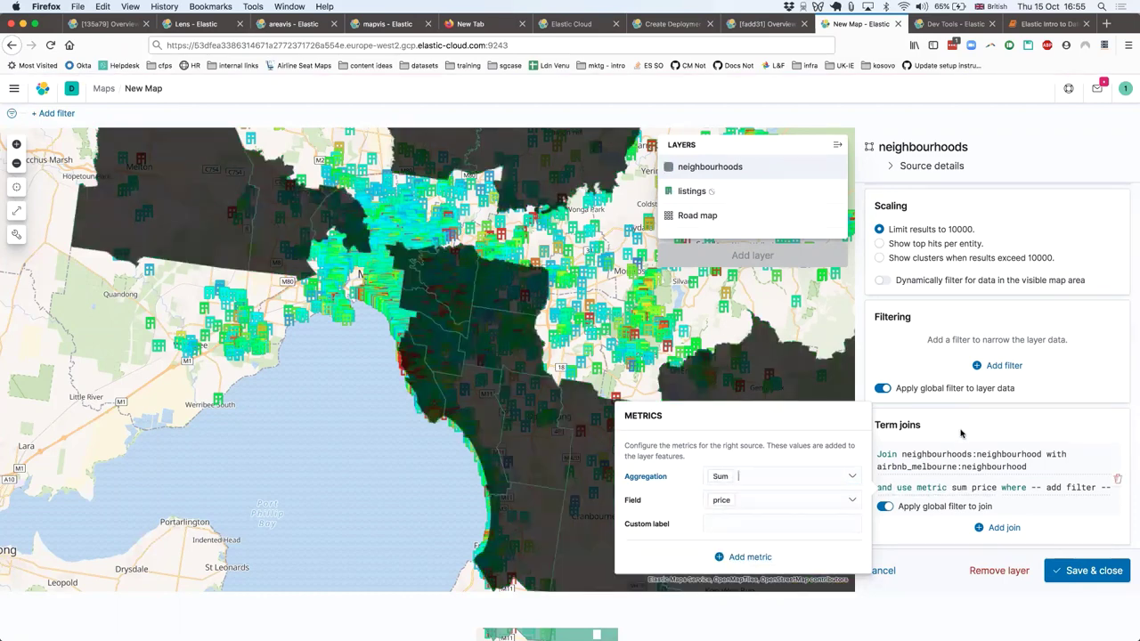
{"action": "left_click", "coordinate": [961, 434]}
Step: Style the polygons' fill color by sum price, check the neighbourhood tooltips, and save the layer
{"action": "scroll", "coordinate": [970, 409], "scroll_direction": "down", "scroll_amount": 5}
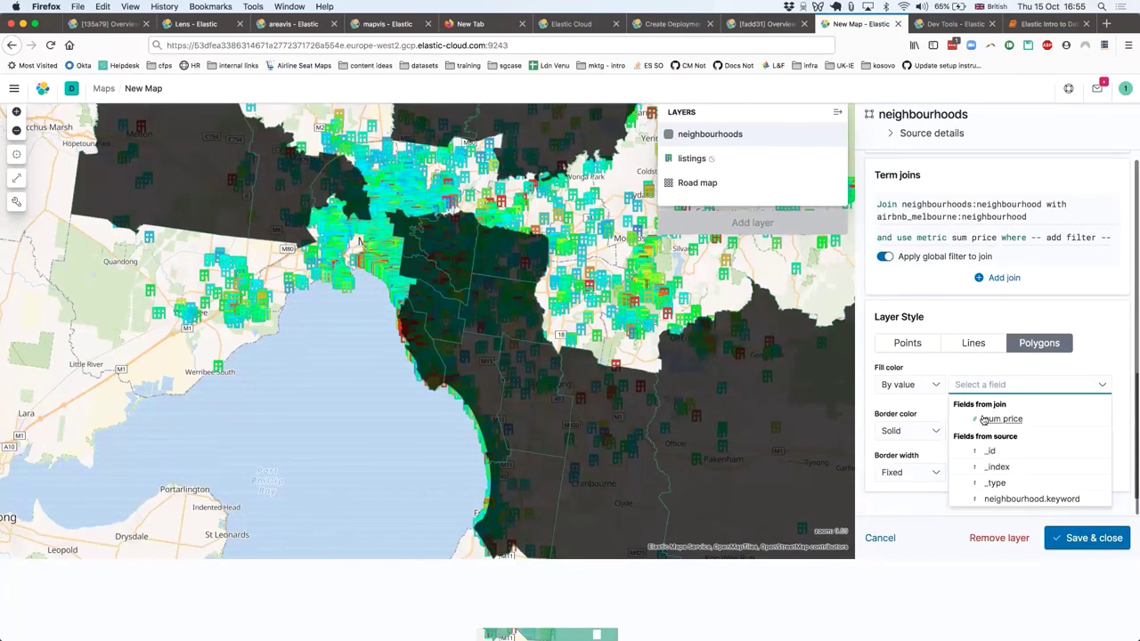
{"action": "left_click", "coordinate": [982, 419]}
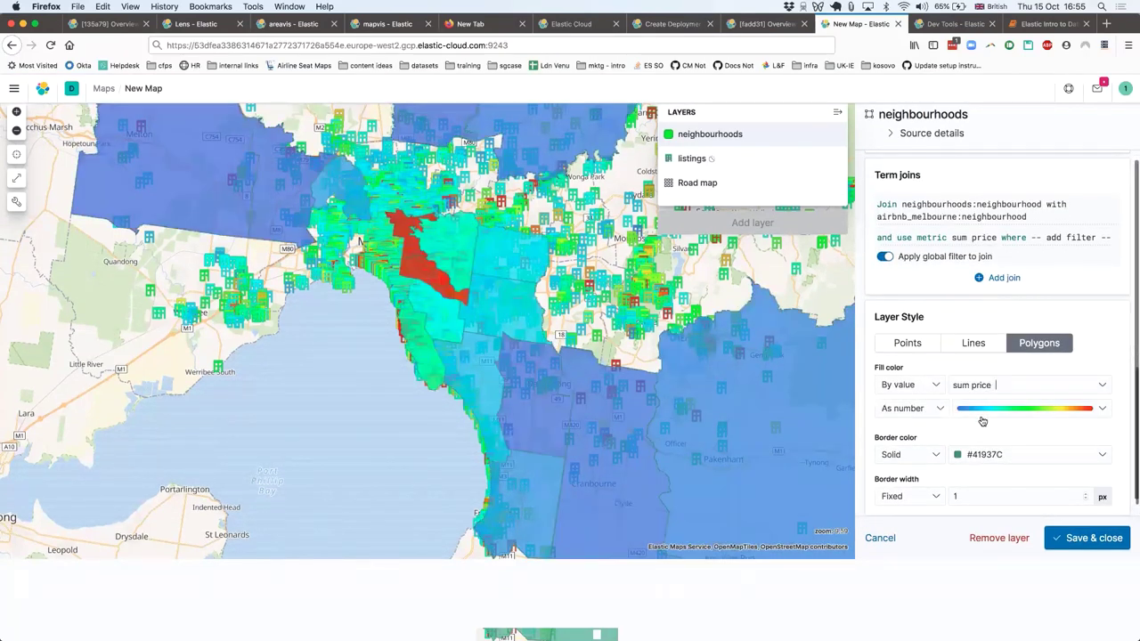
{"action": "left_click_drag", "start_coordinate": [310, 373], "coordinate": [309, 419]}
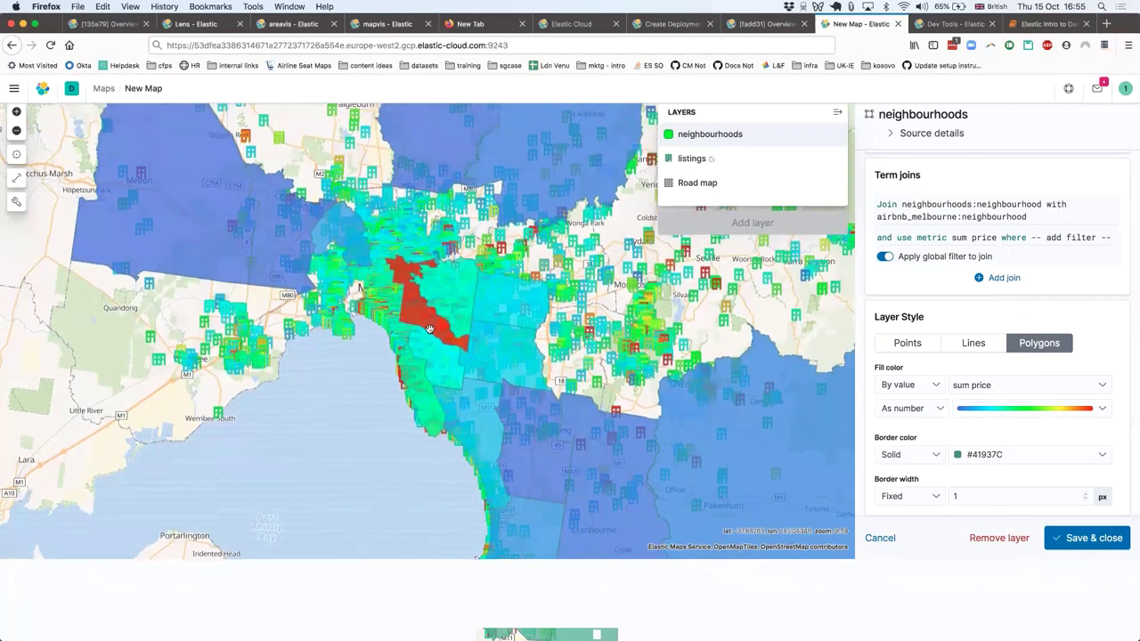
{"action": "mouse_move", "coordinate": [428, 326]}
{"action": "mouse_move", "coordinate": [500, 307]}
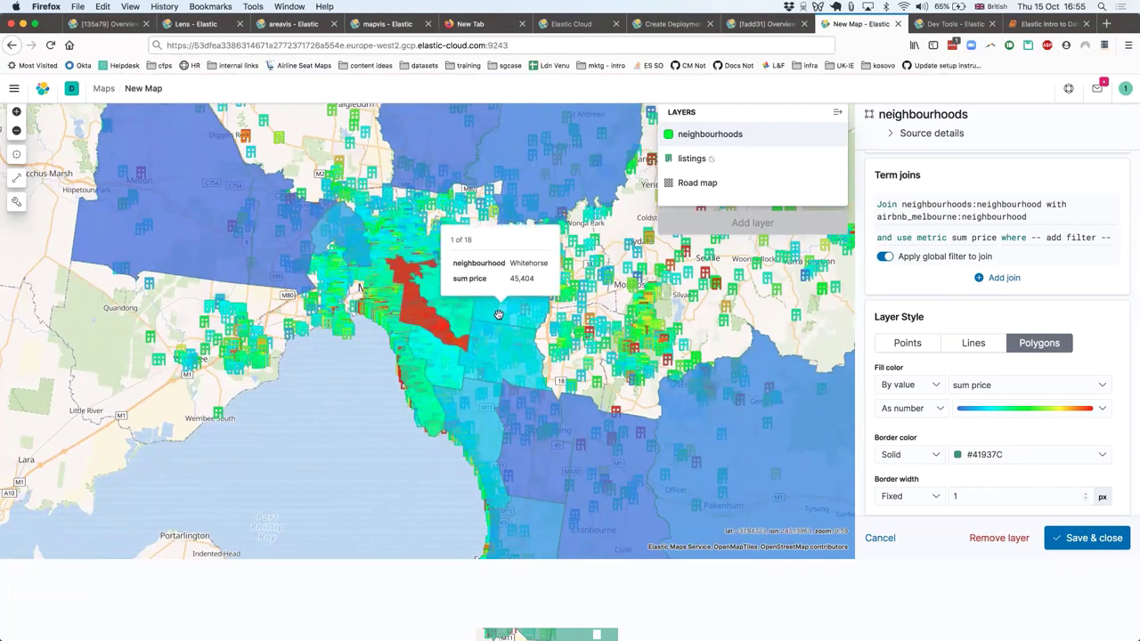
{"action": "mouse_move", "coordinate": [502, 365]}
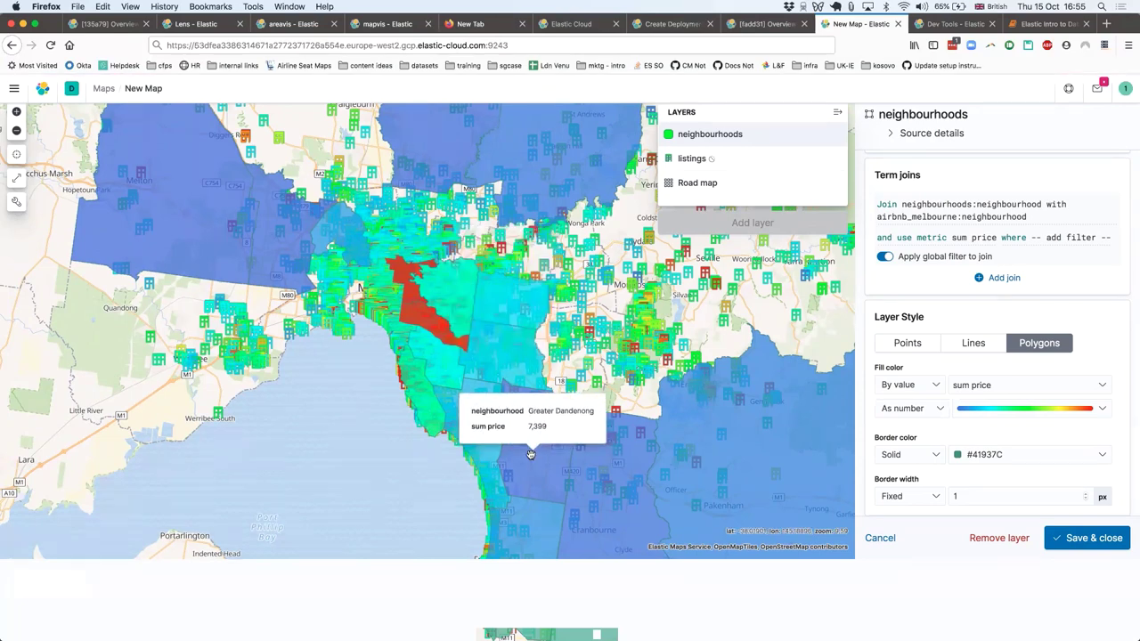
{"action": "left_click", "coordinate": [1072, 537]}
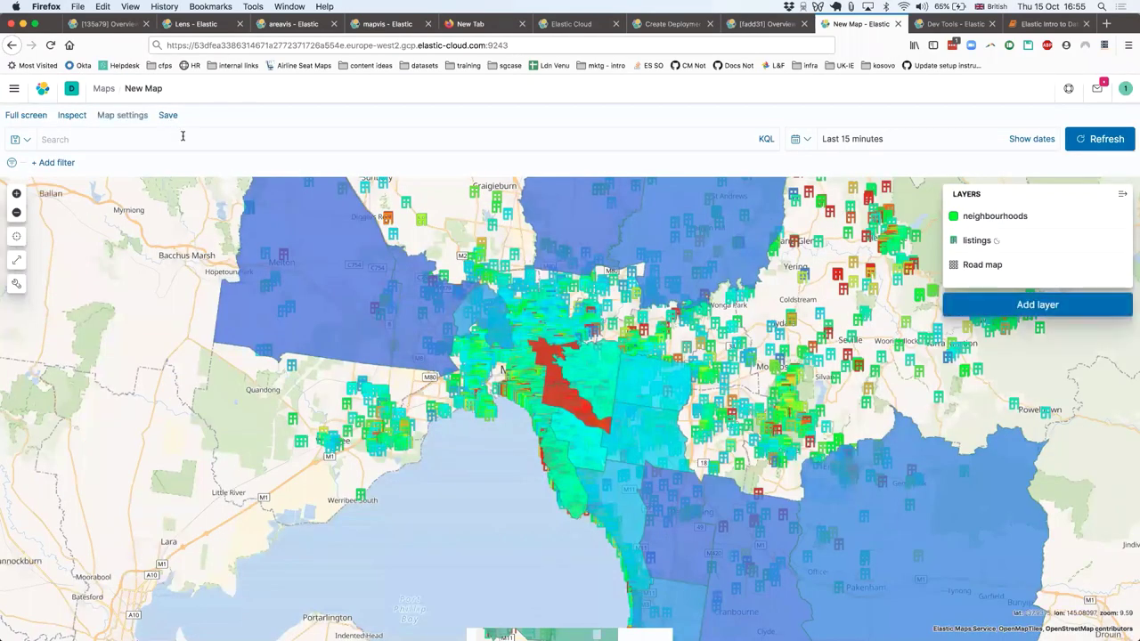
Step: Filter the map with the KQL query neighbourhood.keyword : "Cardinia" and inspect the Cardinia area
{"action": "left_click", "coordinate": [182, 138]}
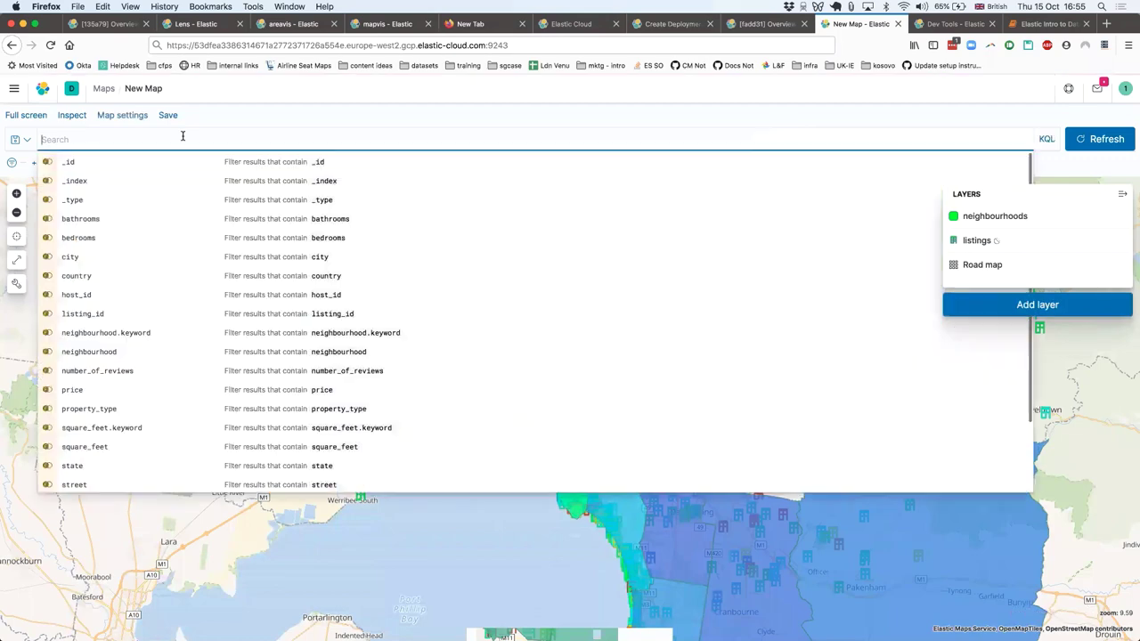
{"action": "type", "text": "neighb"}
{"action": "left_click", "coordinate": [178, 166]}
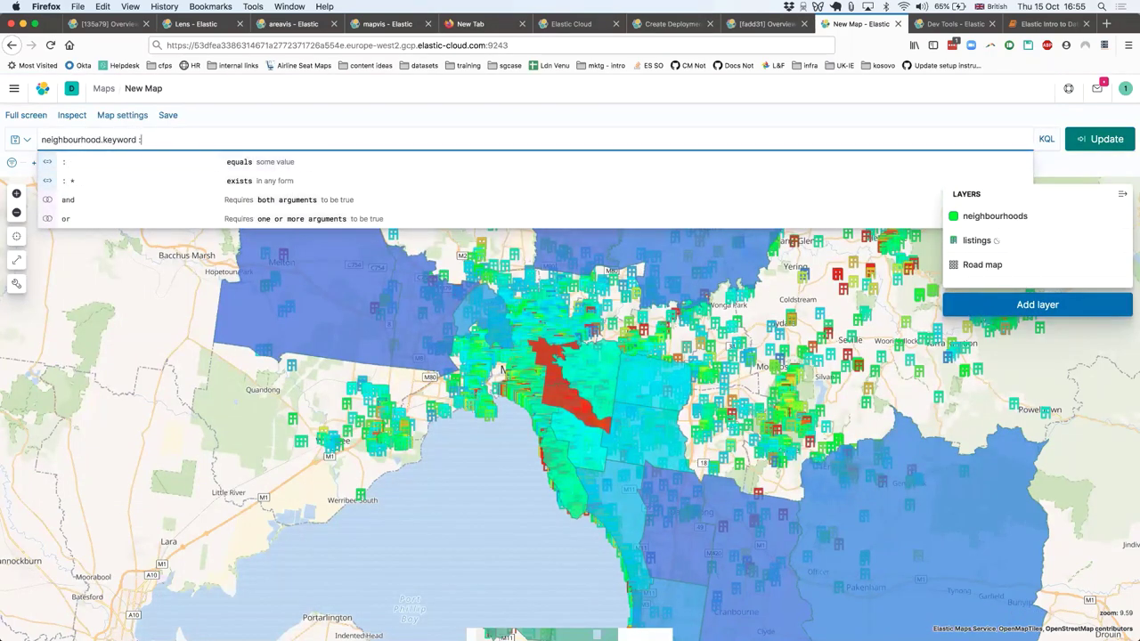
{"action": "type", "text": ":"}
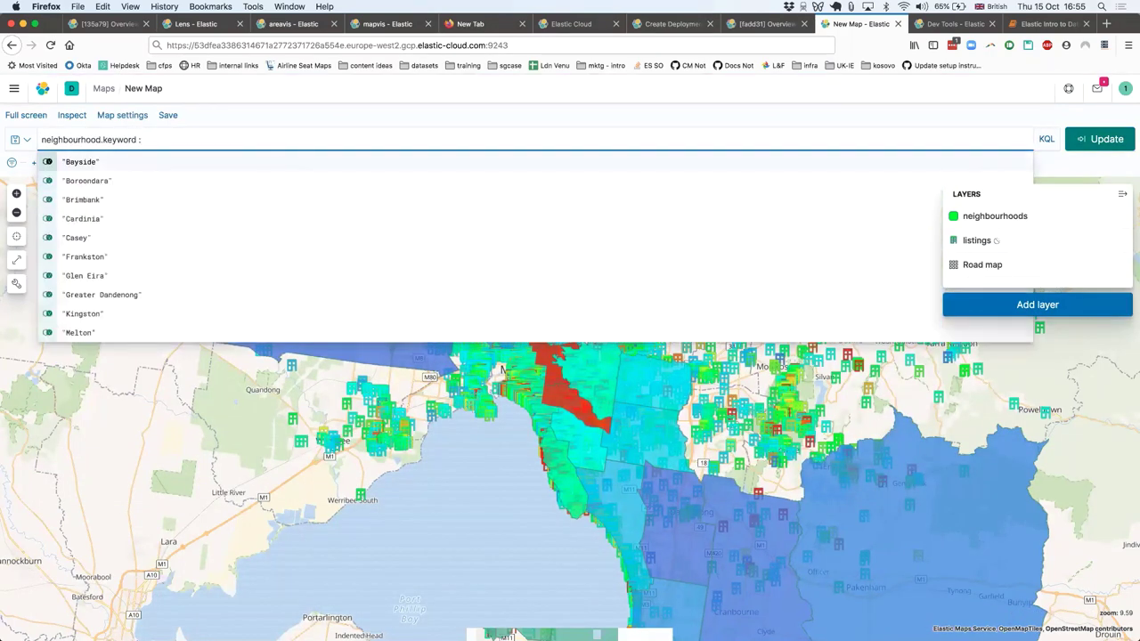
{"action": "left_click", "coordinate": [117, 219]}
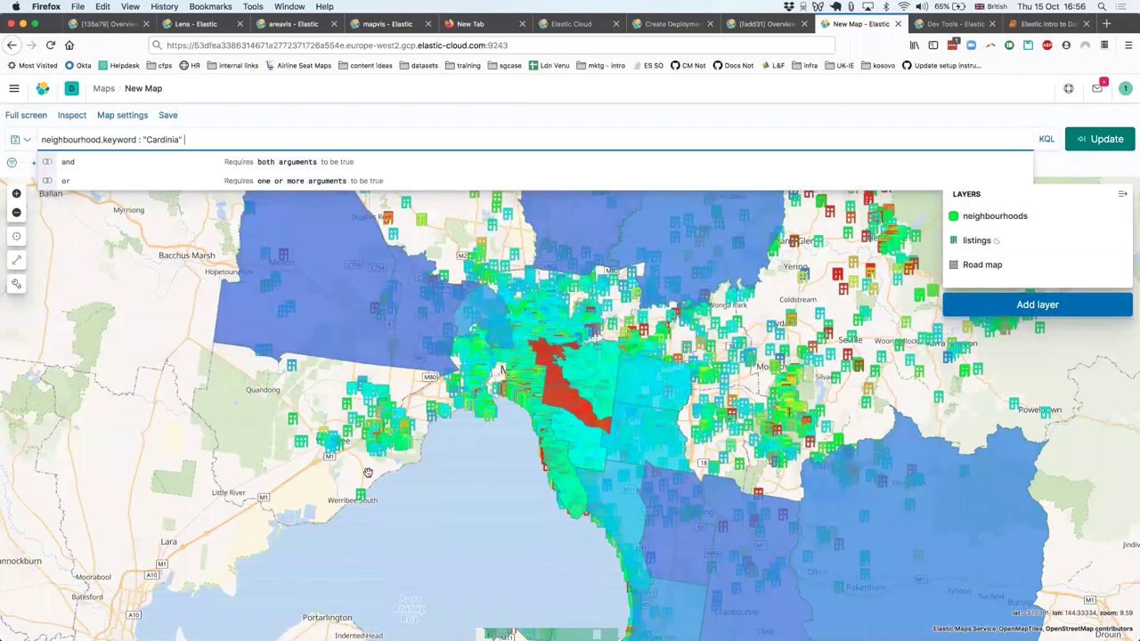
{"action": "left_click", "coordinate": [1107, 139]}
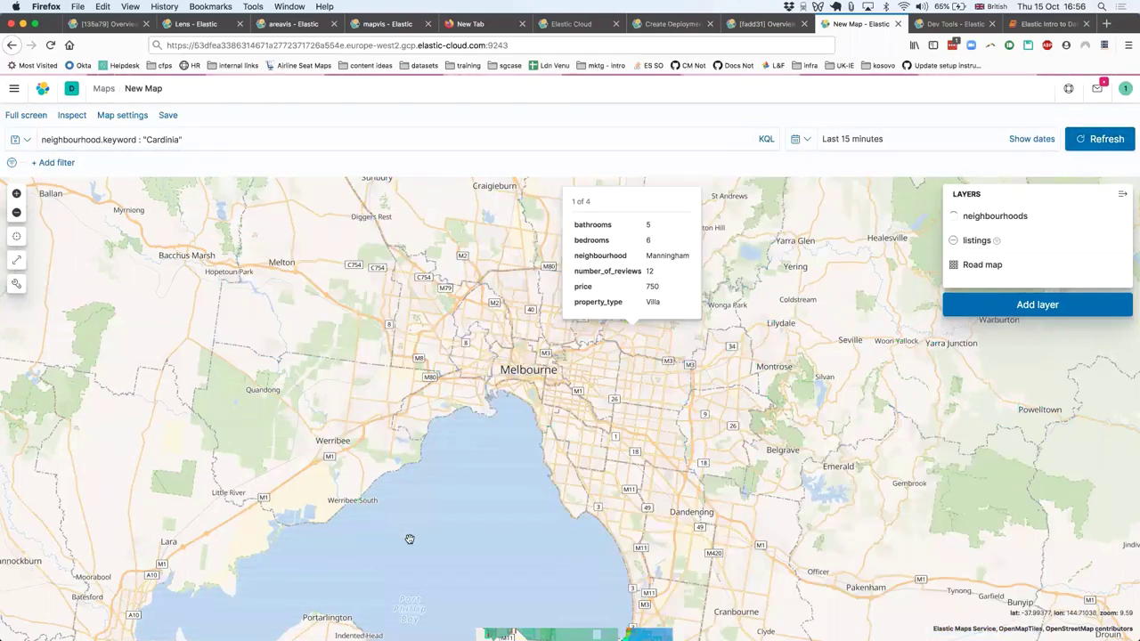
{"action": "left_click_drag", "start_coordinate": [255, 446], "coordinate": [113, 331]}
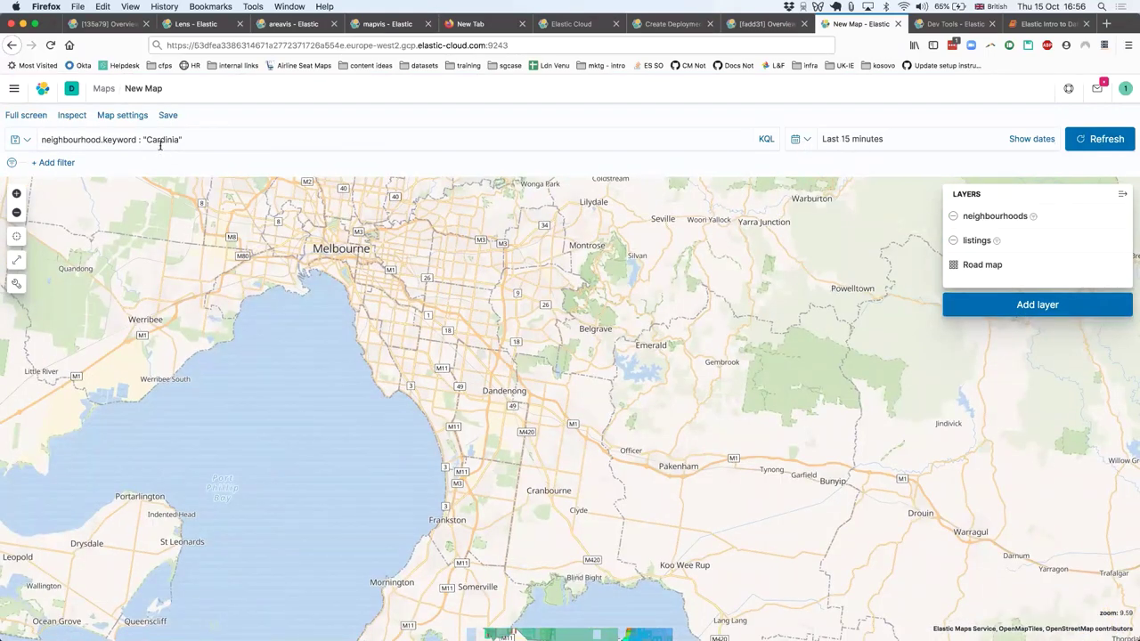
Step: Change the map's KQL query to neighbourhood : "Cardinia", apply it, and bring the Cardinia area into view
{"action": "left_click", "coordinate": [114, 139]}
{"action": "double_click", "coordinate": [114, 139]}
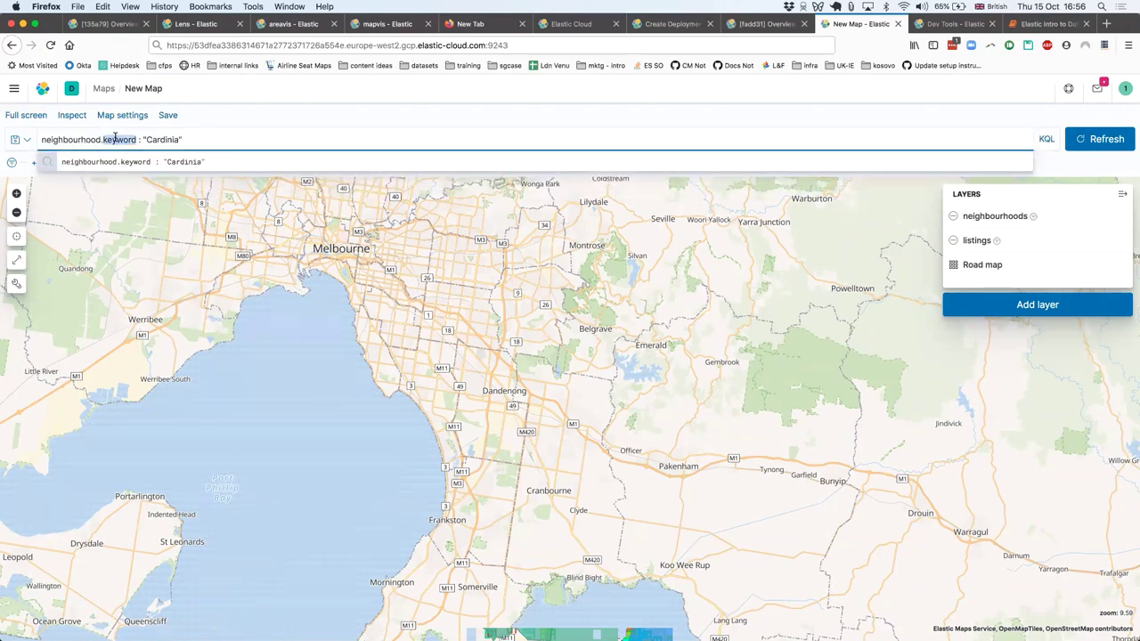
{"action": "key", "text": "BackSpace"}
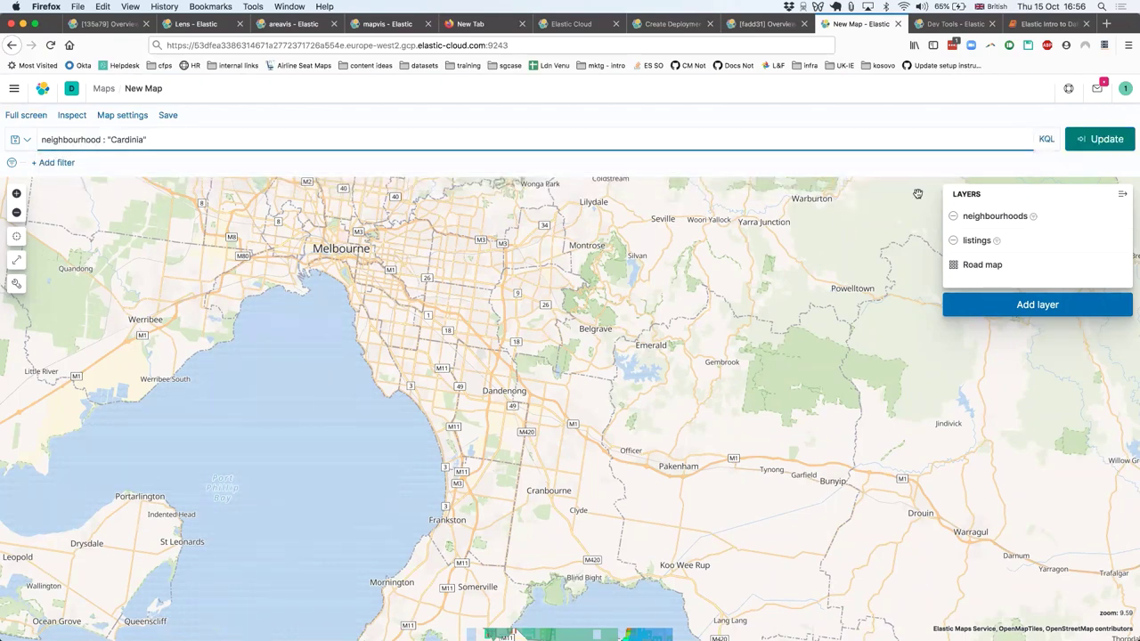
{"action": "key", "text": "BackSpace"}
{"action": "left_click", "coordinate": [1073, 140]}
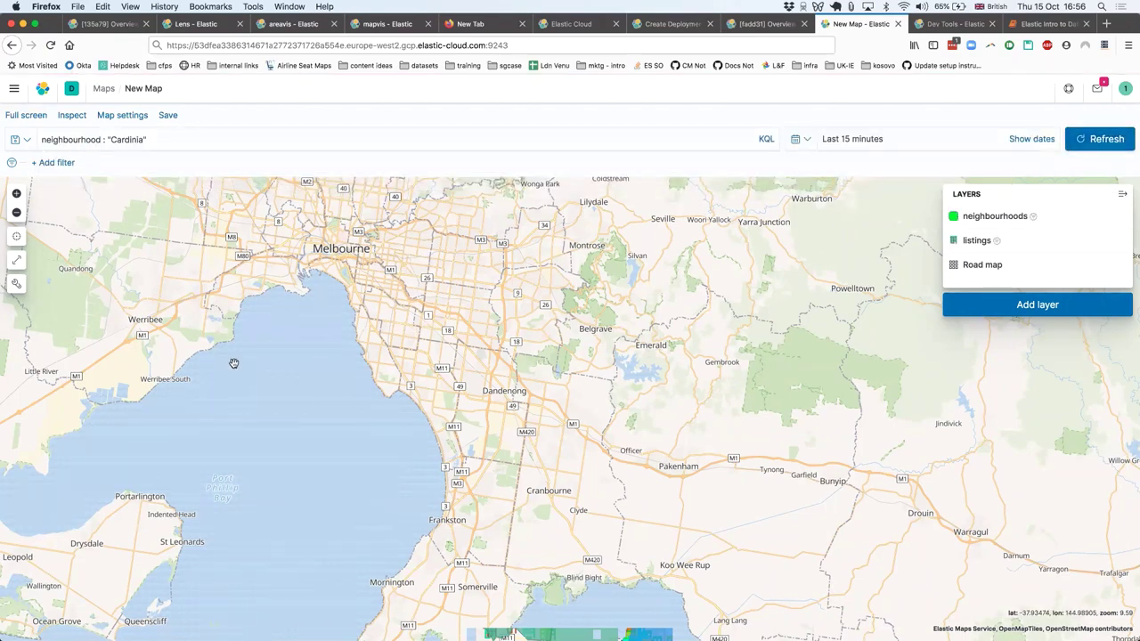
{"action": "left_click_drag", "start_coordinate": [290, 428], "coordinate": [183, 343]}
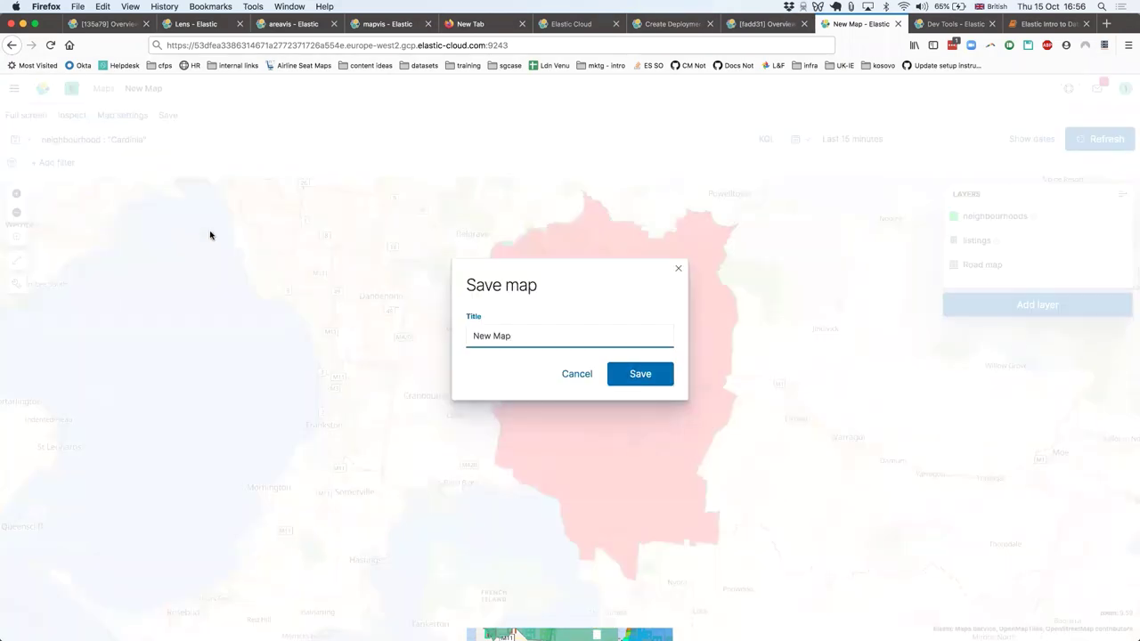
Step: Save the map with the title mapvis
{"action": "key", "text": "super+a"}
{"action": "type", "text": "mapvis"}
{"action": "left_click", "coordinate": [639, 374]}
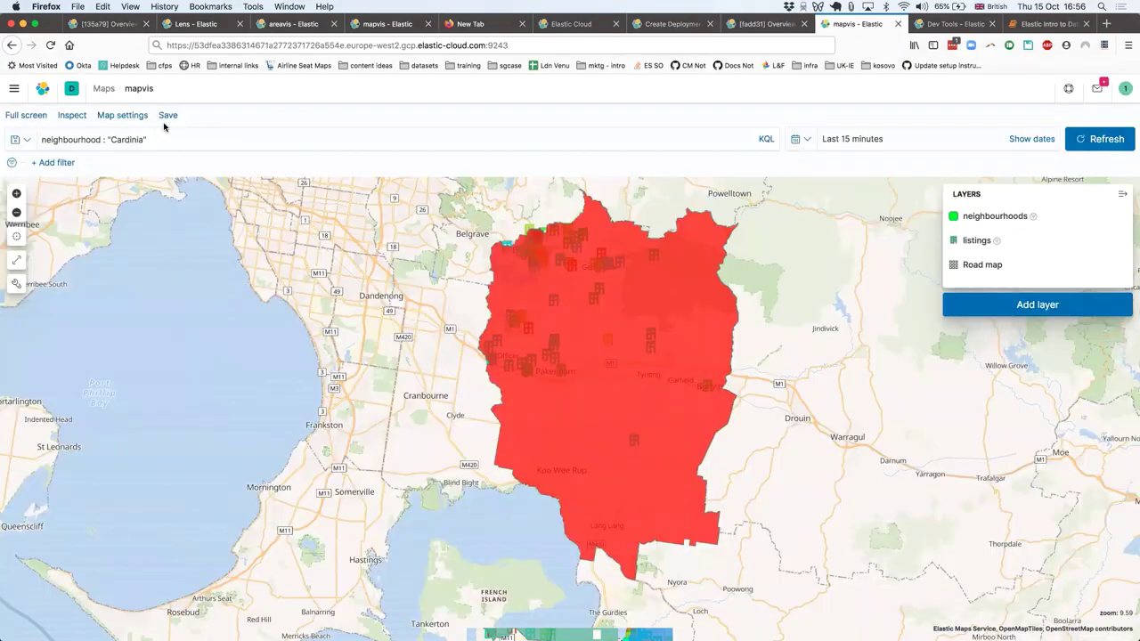
Step: Go to the Kibana dashboards and create a new dashboard
{"action": "left_click", "coordinate": [14, 88]}
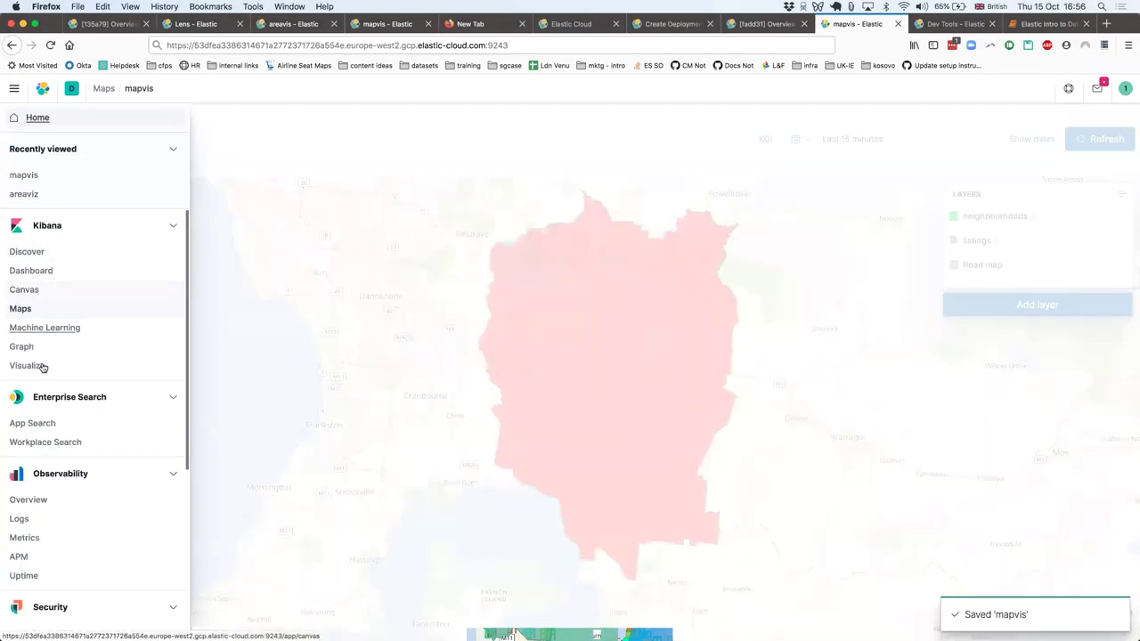
{"action": "left_click", "coordinate": [41, 279]}
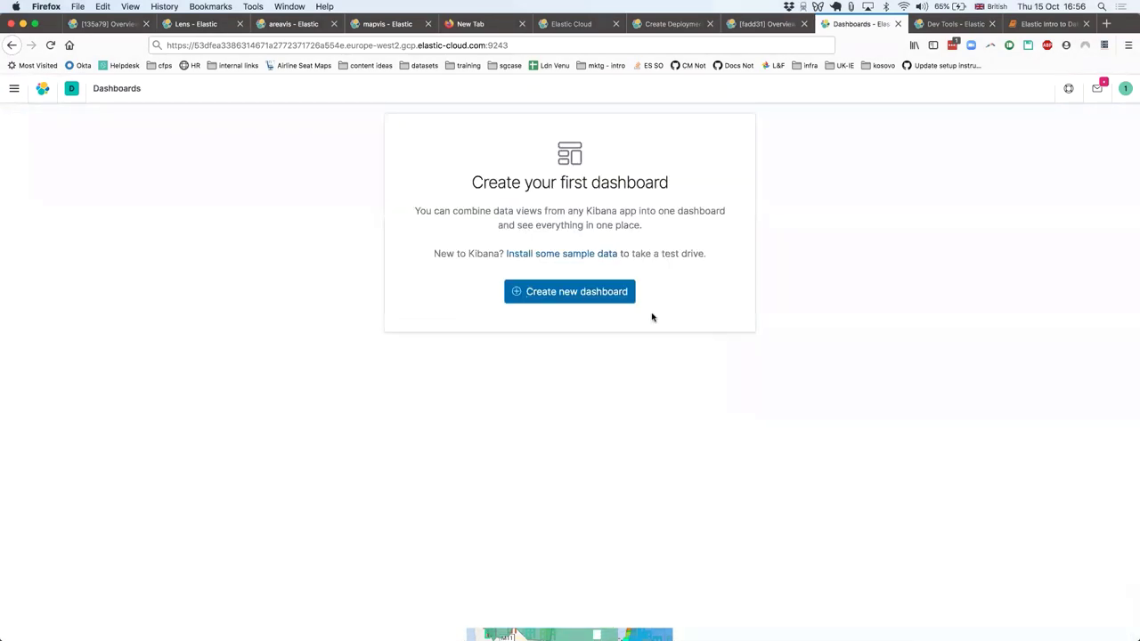
{"action": "left_click", "coordinate": [601, 302]}
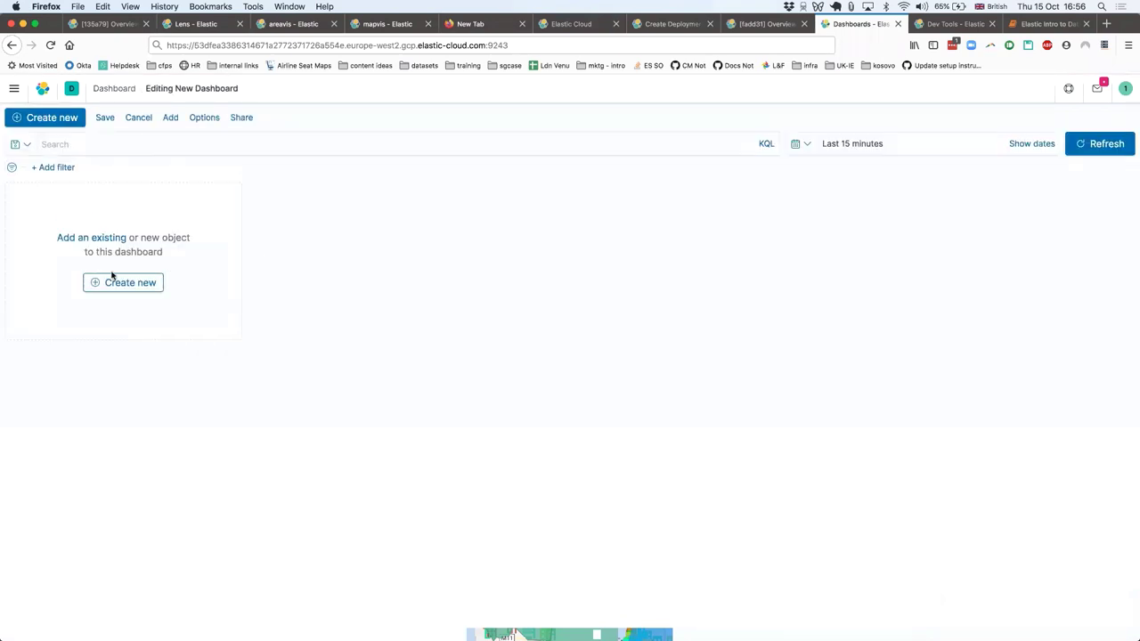
Step: Add the existing areaviz, lensviz and mapvis objects to the new dashboard as panels
{"action": "left_click", "coordinate": [78, 239]}
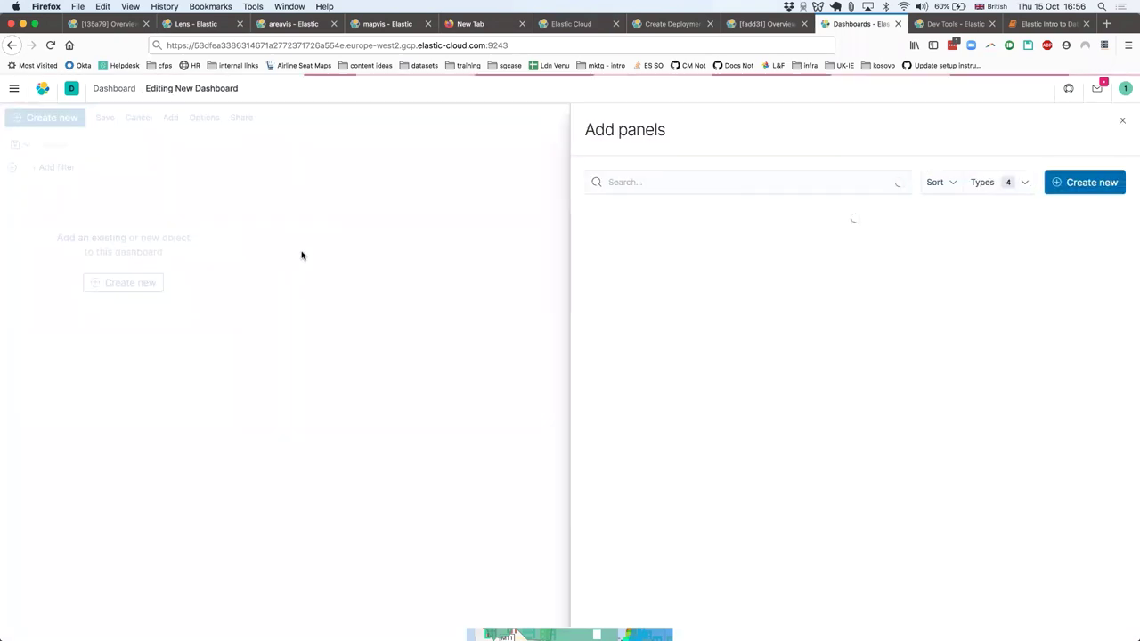
{"action": "left_click", "coordinate": [653, 218]}
{"action": "left_click", "coordinate": [640, 234]}
{"action": "left_click", "coordinate": [635, 254]}
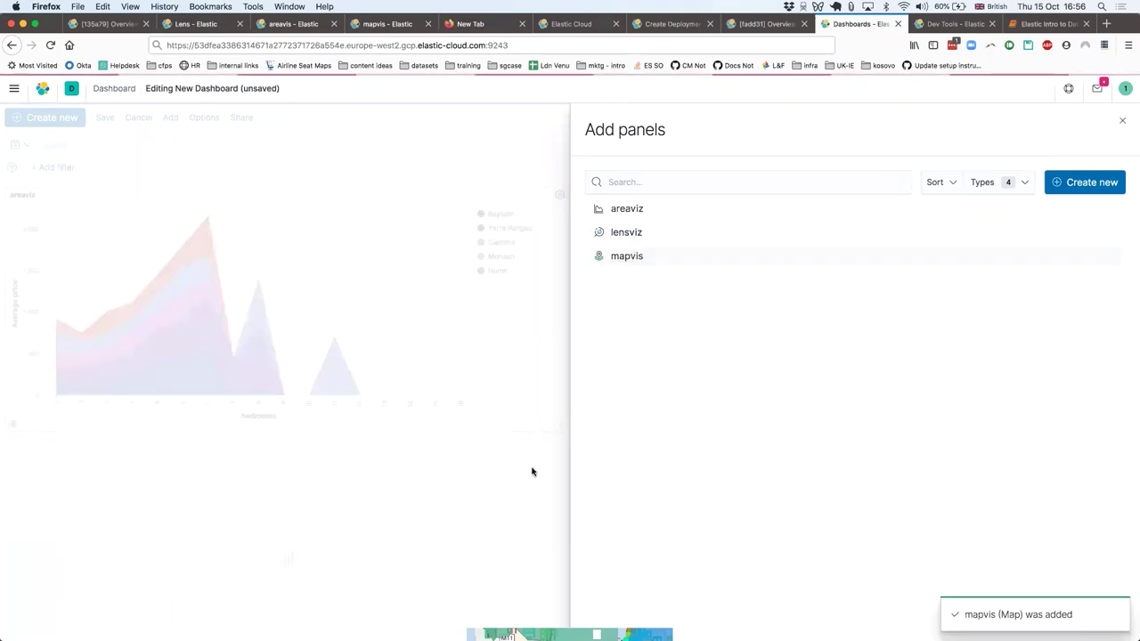
{"action": "key", "text": "Escape"}
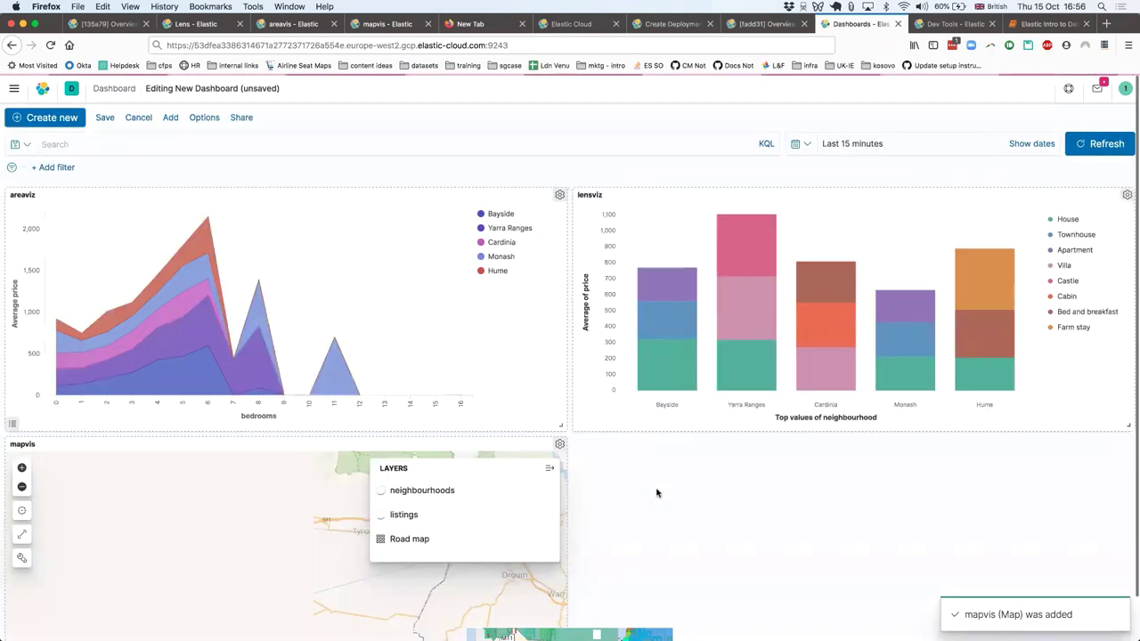
Step: Look over the dashboard panels and zoom the mapvis map out one level
{"action": "scroll", "coordinate": [743, 531], "scroll_direction": "down", "scroll_amount": 1}
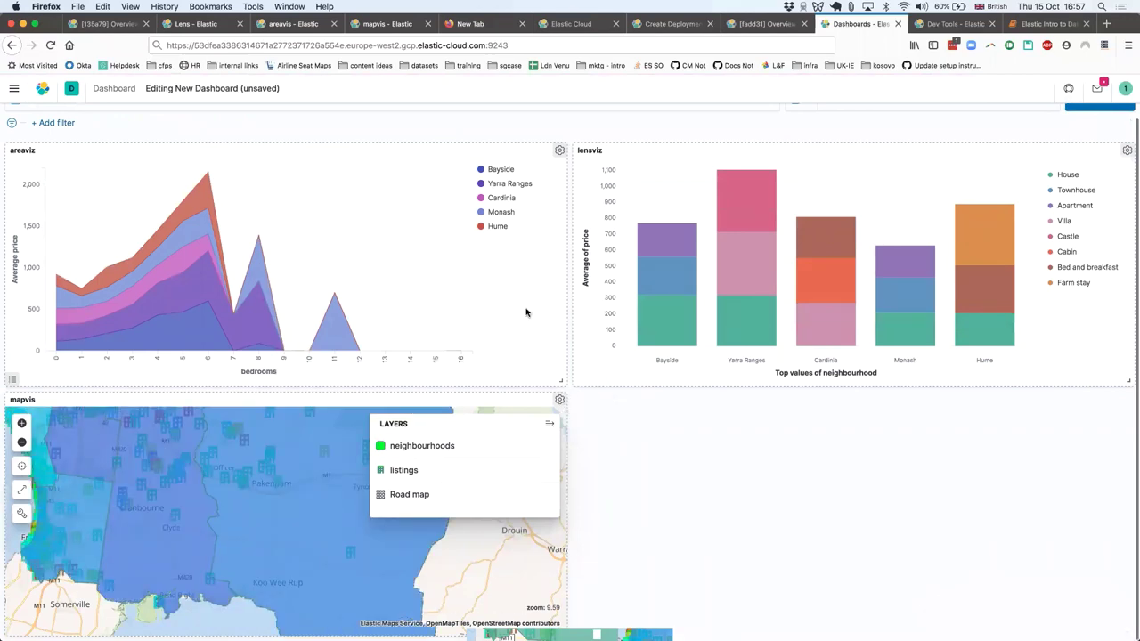
{"action": "scroll", "coordinate": [527, 313], "scroll_direction": "up", "scroll_amount": 1}
{"action": "scroll", "coordinate": [523, 367], "scroll_direction": "down", "scroll_amount": 1}
{"action": "scroll", "coordinate": [468, 376], "scroll_direction": "up", "scroll_amount": 1}
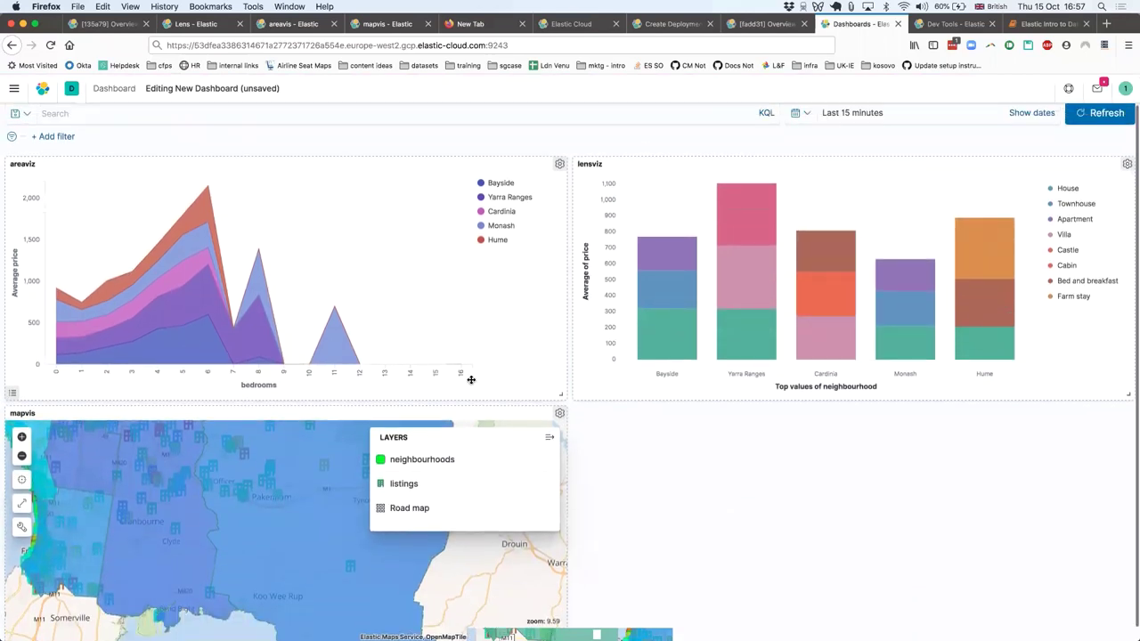
{"action": "left_click", "coordinate": [23, 442]}
{"action": "scroll", "coordinate": [178, 290], "scroll_direction": "up", "scroll_amount": 1}
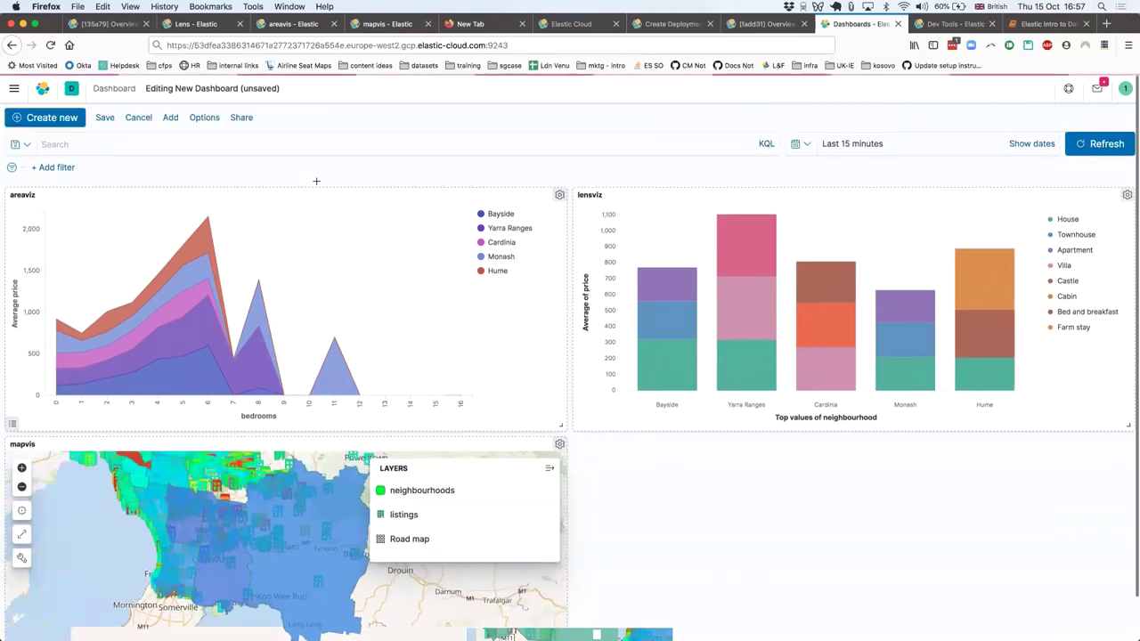
Step: Filter the whole dashboard with the KQL query neighbourhood : "Cardinia" and review the area chart, bar chart and map panels
{"action": "left_click", "coordinate": [321, 134]}
{"action": "type", "text": "neig"}
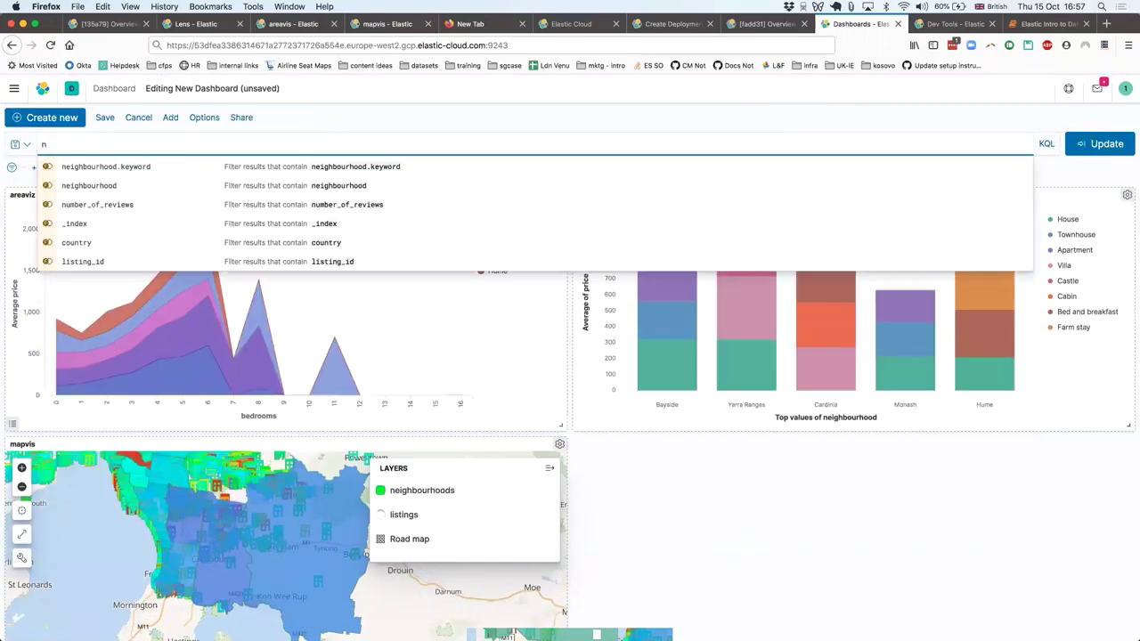
{"action": "left_click", "coordinate": [305, 185]}
{"action": "type", "text": ":"}
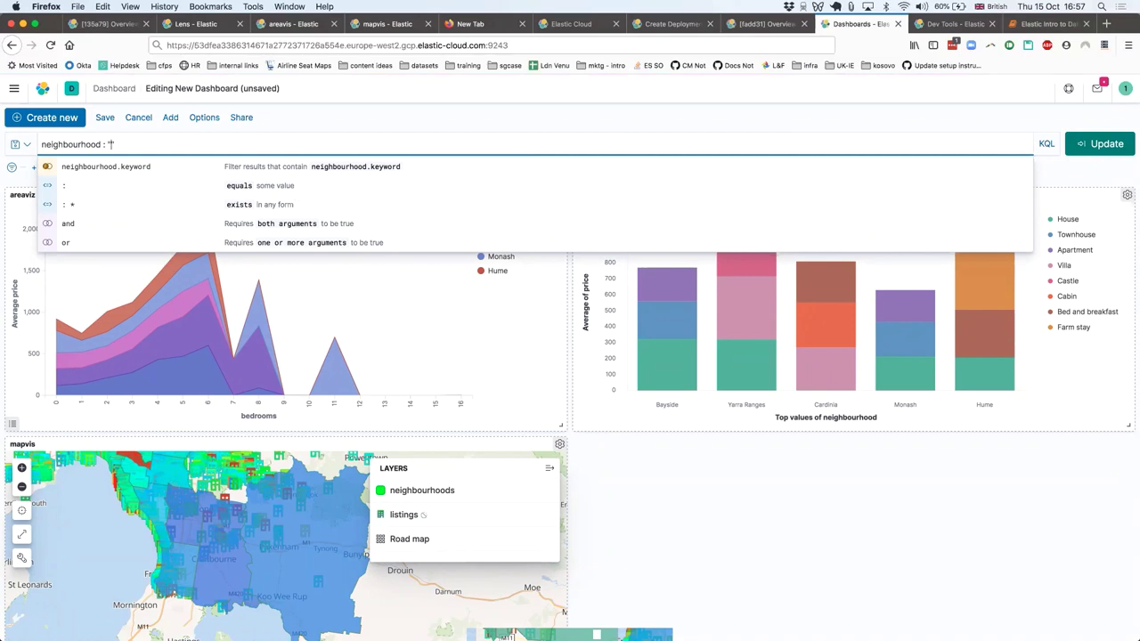
{"action": "type", "text": "\"Card"}
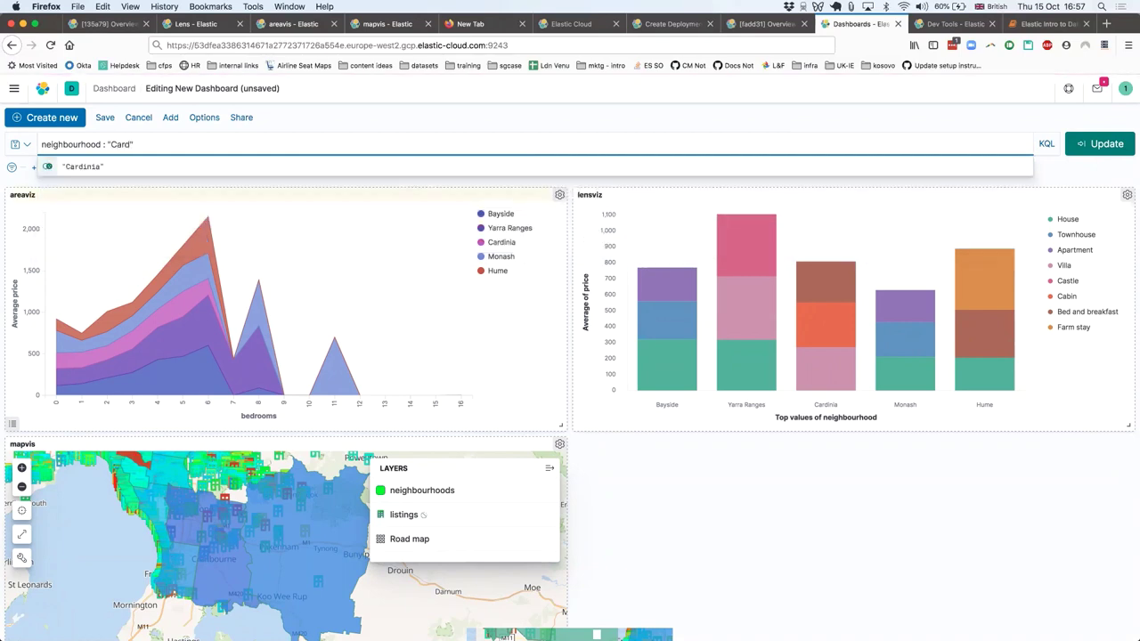
{"action": "left_click", "coordinate": [272, 165]}
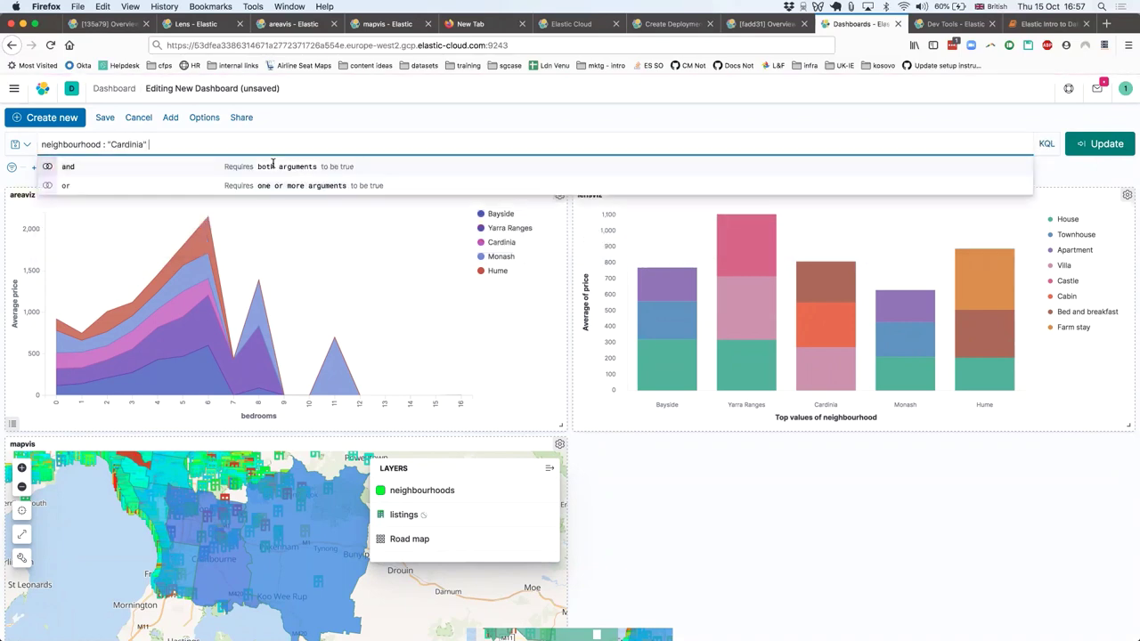
{"action": "left_click", "coordinate": [1100, 143]}
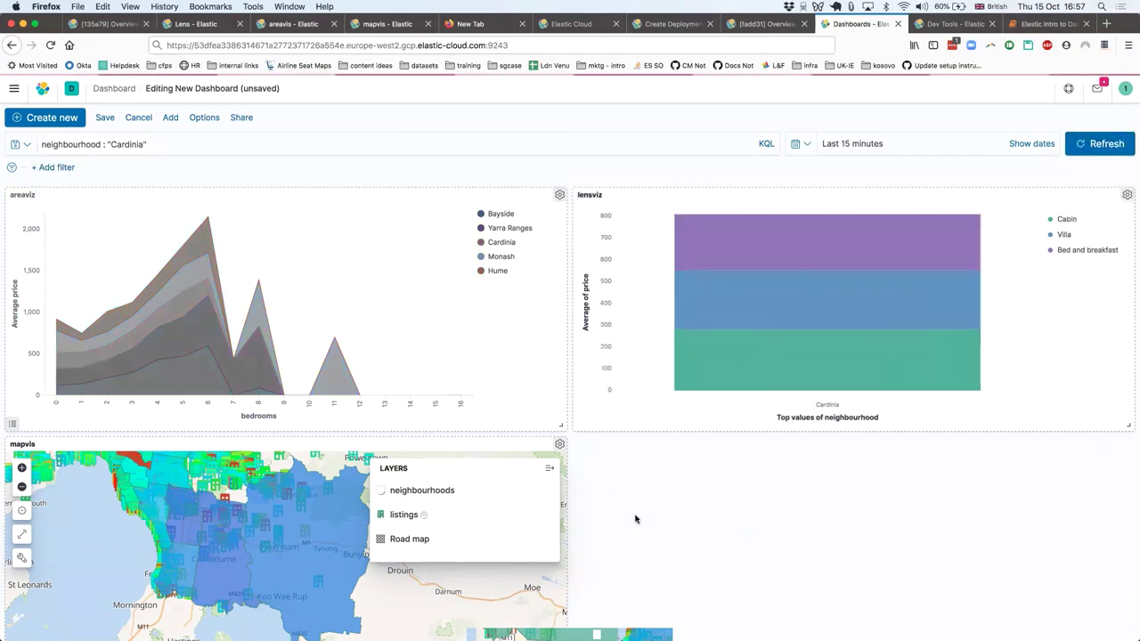
{"action": "scroll", "coordinate": [588, 445], "scroll_direction": "down", "scroll_amount": 1}
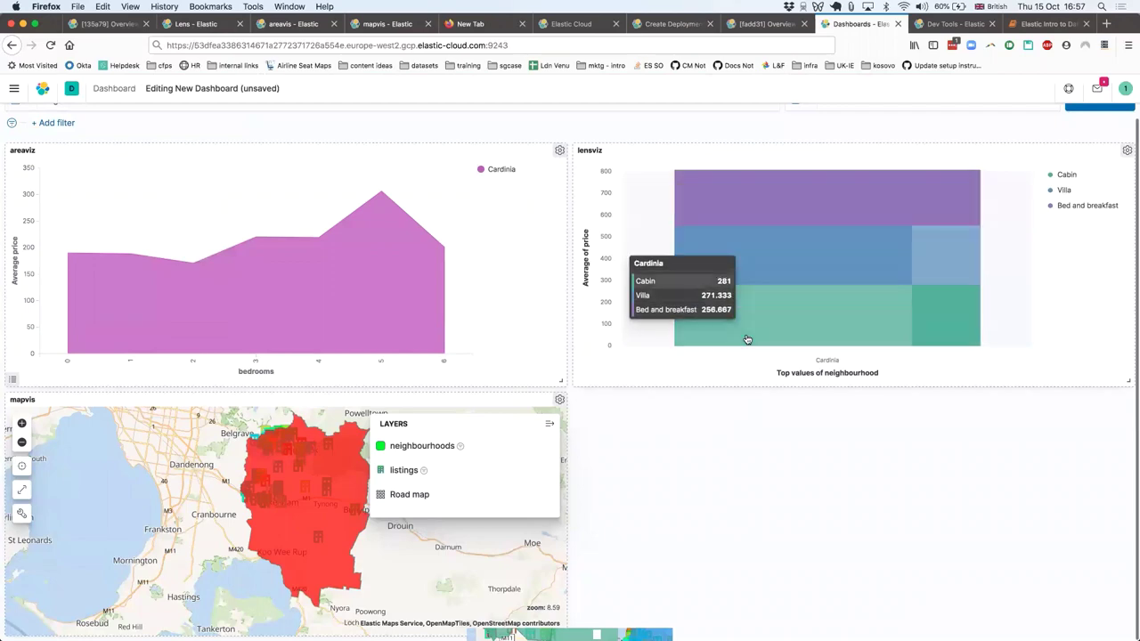
{"action": "scroll", "coordinate": [634, 446], "scroll_direction": "up", "scroll_amount": 1}
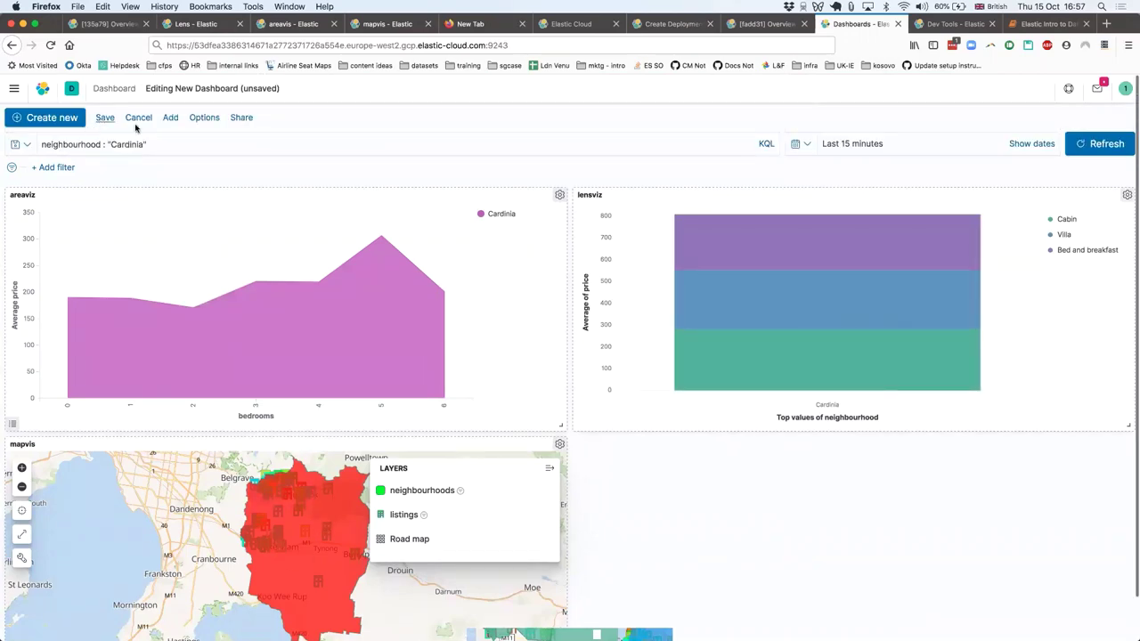
Step: Save the dashboard with the title dashboard, without storing the time
{"action": "left_click", "coordinate": [102, 118]}
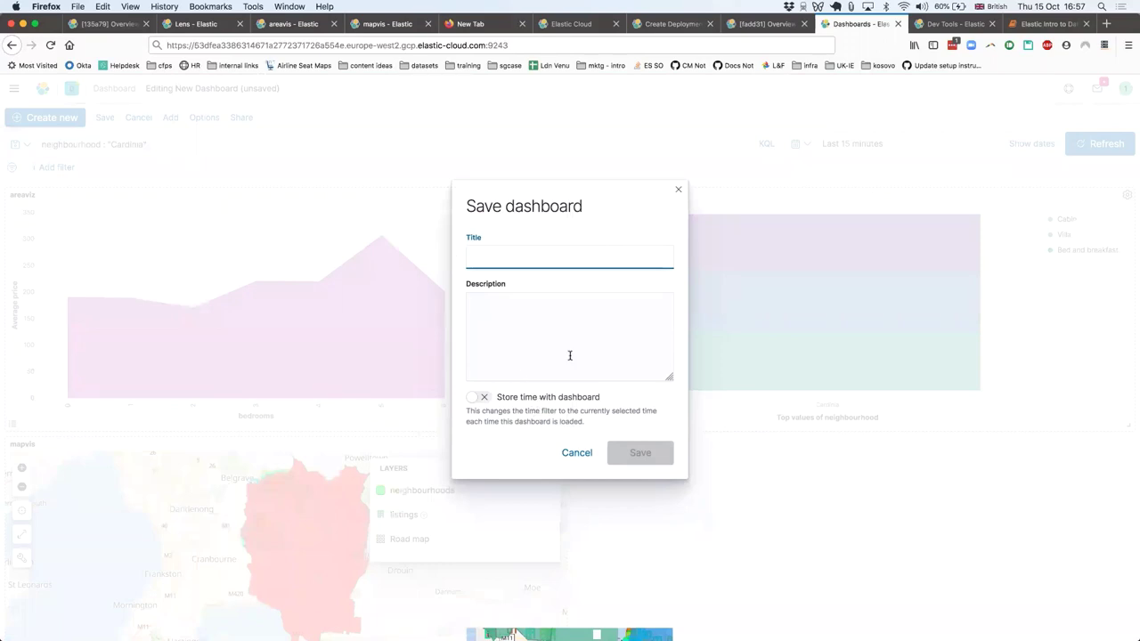
{"action": "type", "text": "dashboard"}
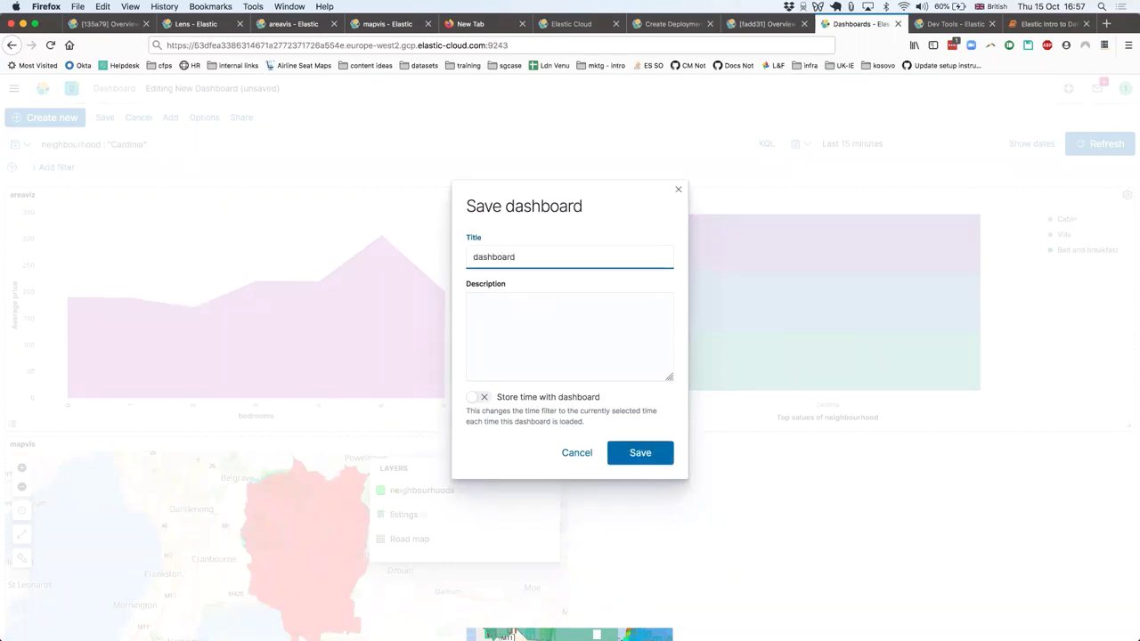
{"action": "left_click", "coordinate": [657, 456]}
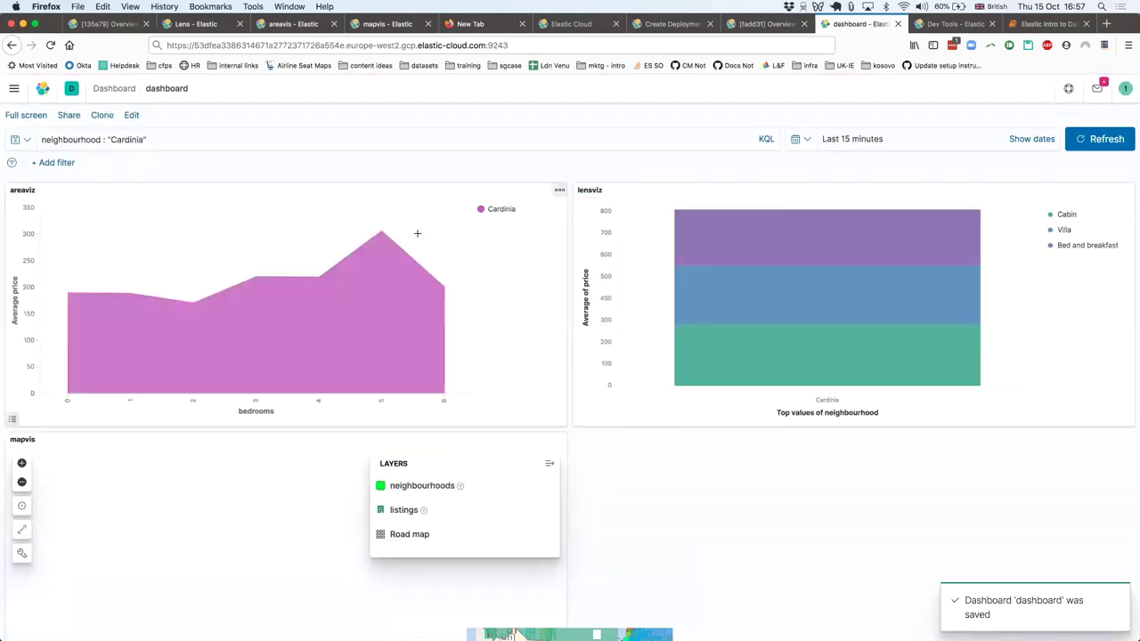
{"action": "left_click", "coordinate": [14, 88]}
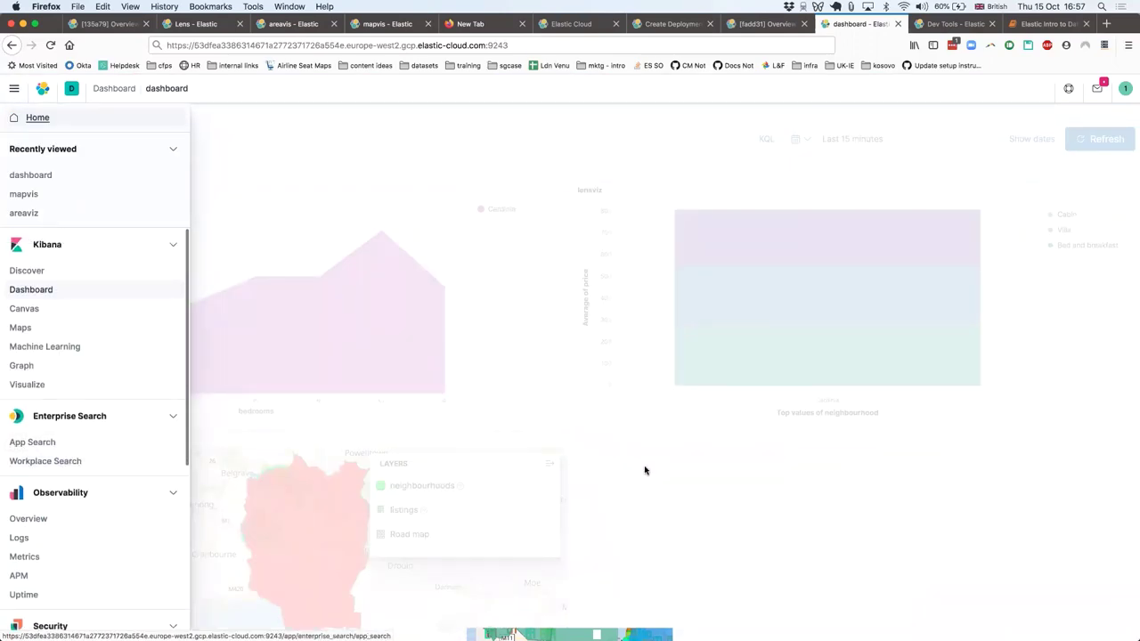
{"action": "left_click", "coordinate": [659, 496]}
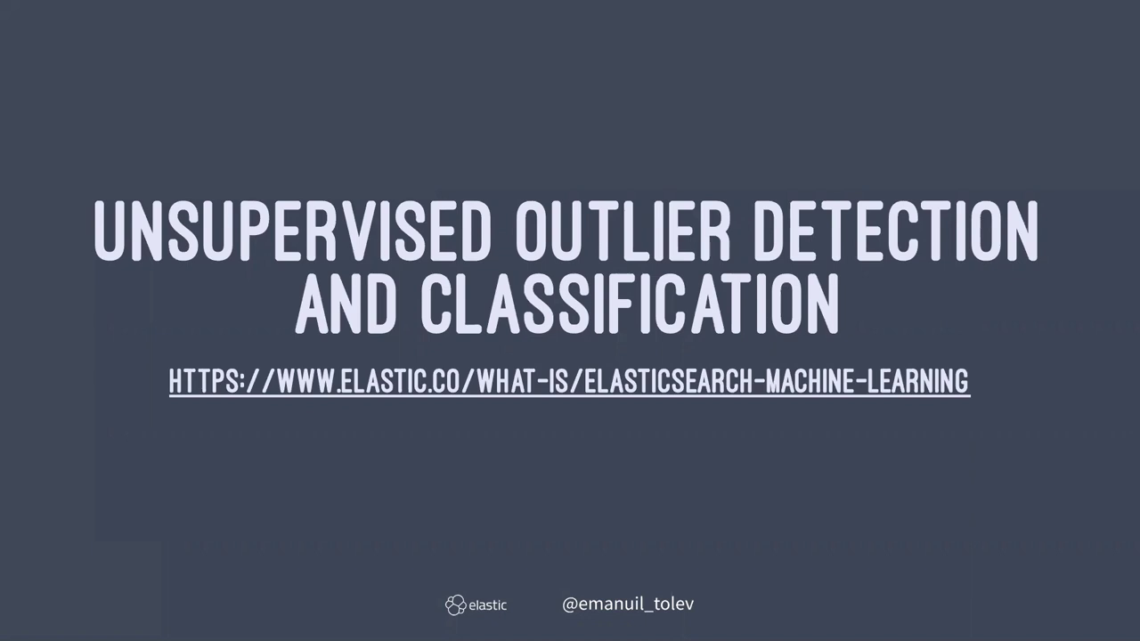
{"action": "key", "text": "Right"}
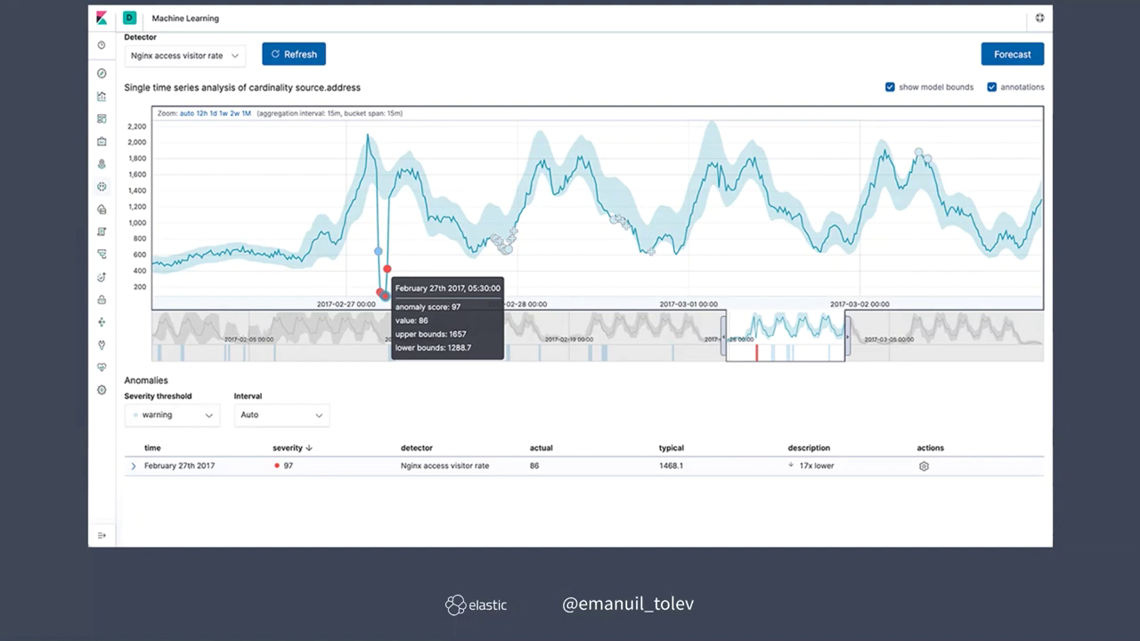
{"action": "key", "text": "Right"}
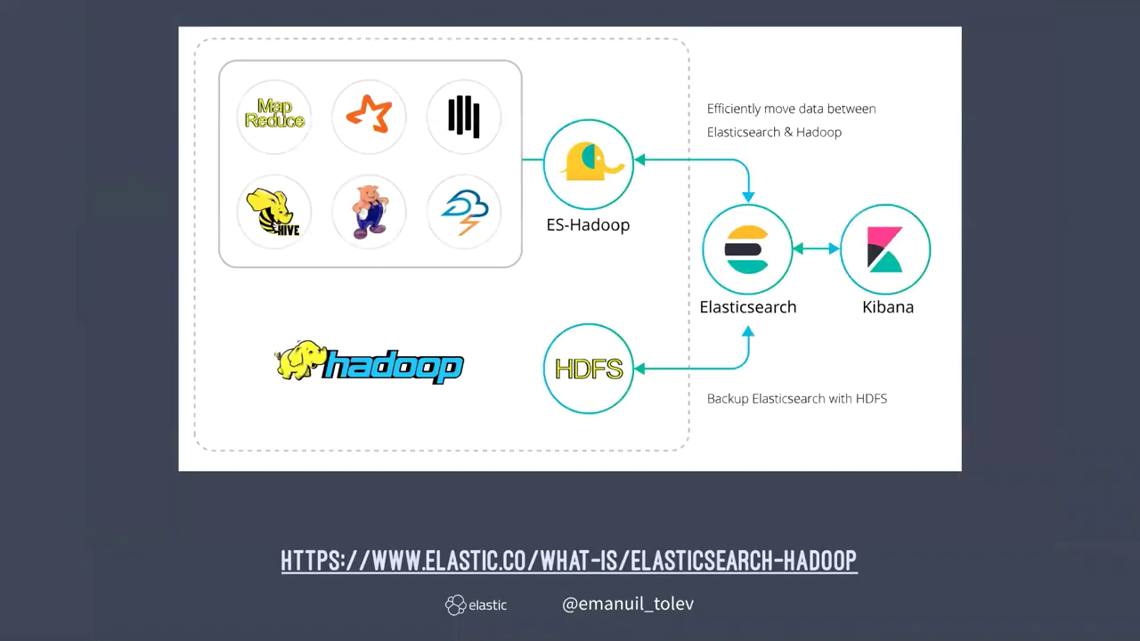
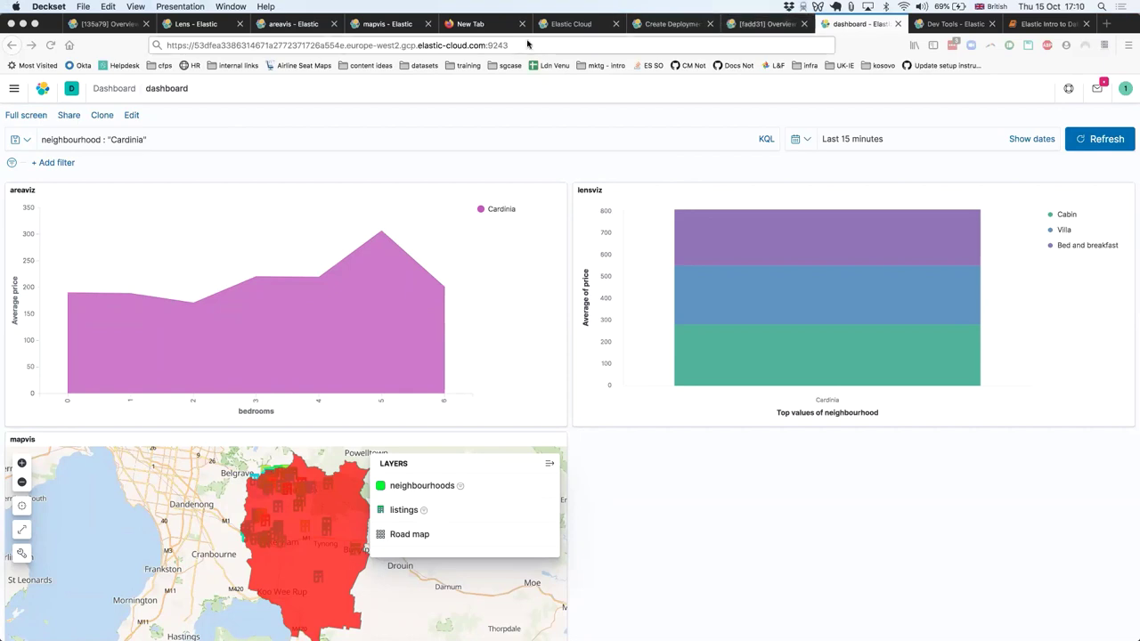
Step: Go to Transforms in Stack Management and start creating a transform from the airbnb_melbourne index pattern
{"action": "left_click", "coordinate": [9, 96]}
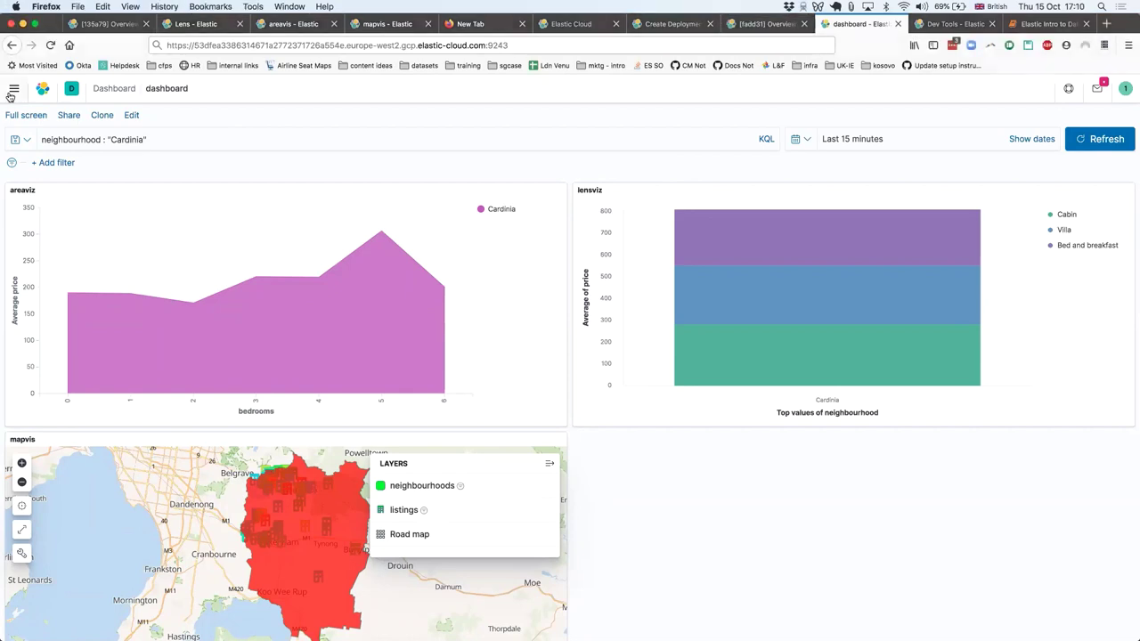
{"action": "left_click", "coordinate": [15, 89]}
{"action": "scroll", "coordinate": [63, 545], "scroll_direction": "down", "scroll_amount": 5}
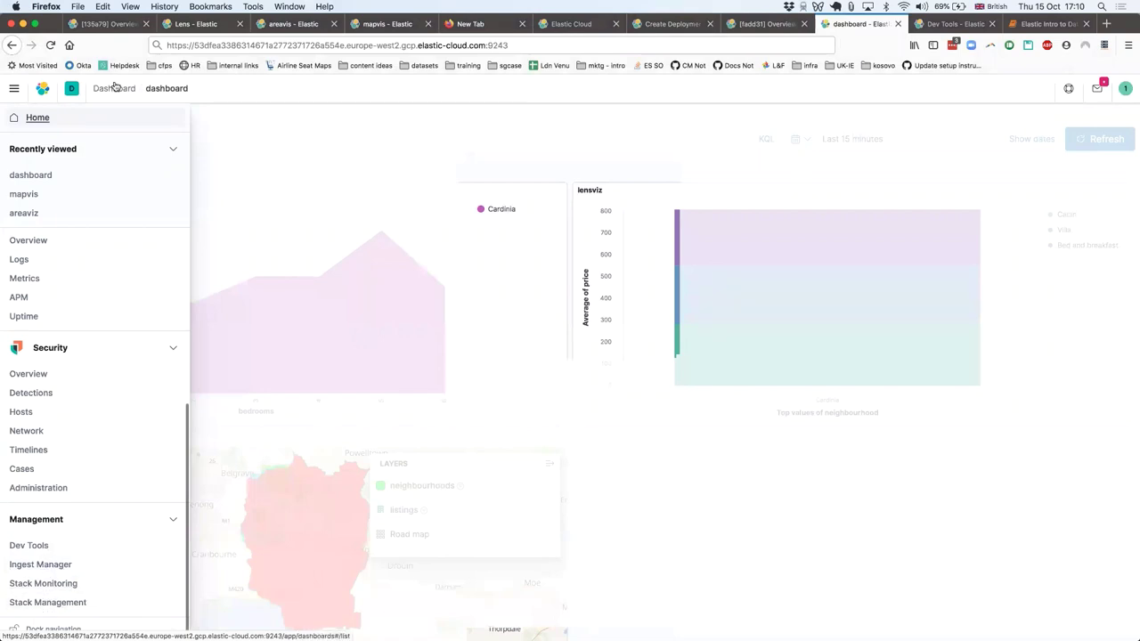
{"action": "left_click", "coordinate": [53, 605]}
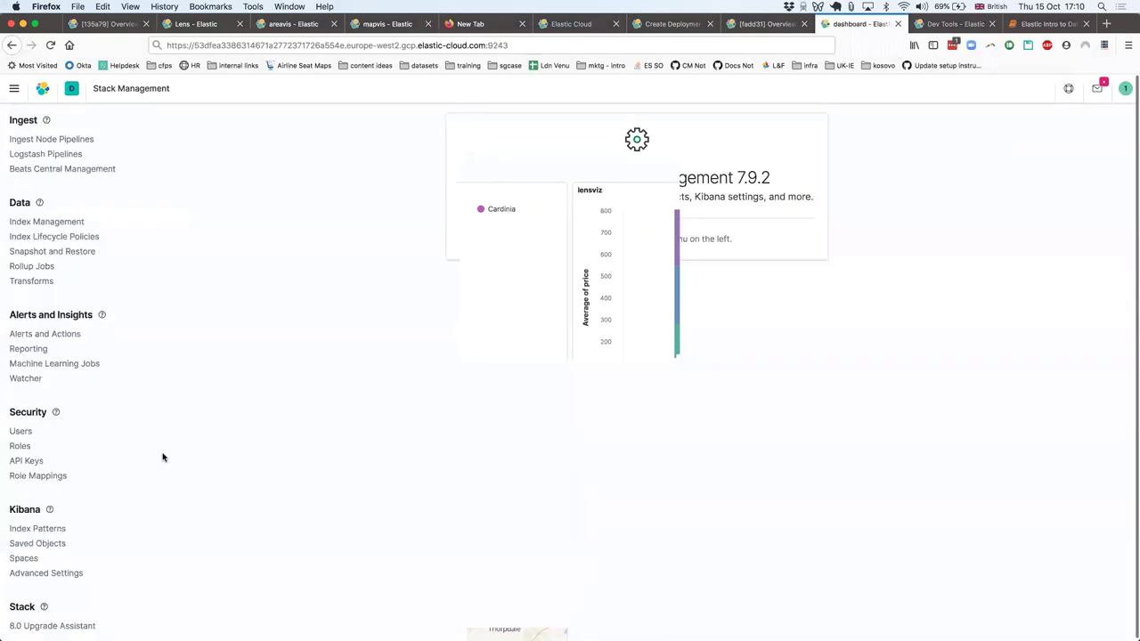
{"action": "left_click", "coordinate": [42, 281]}
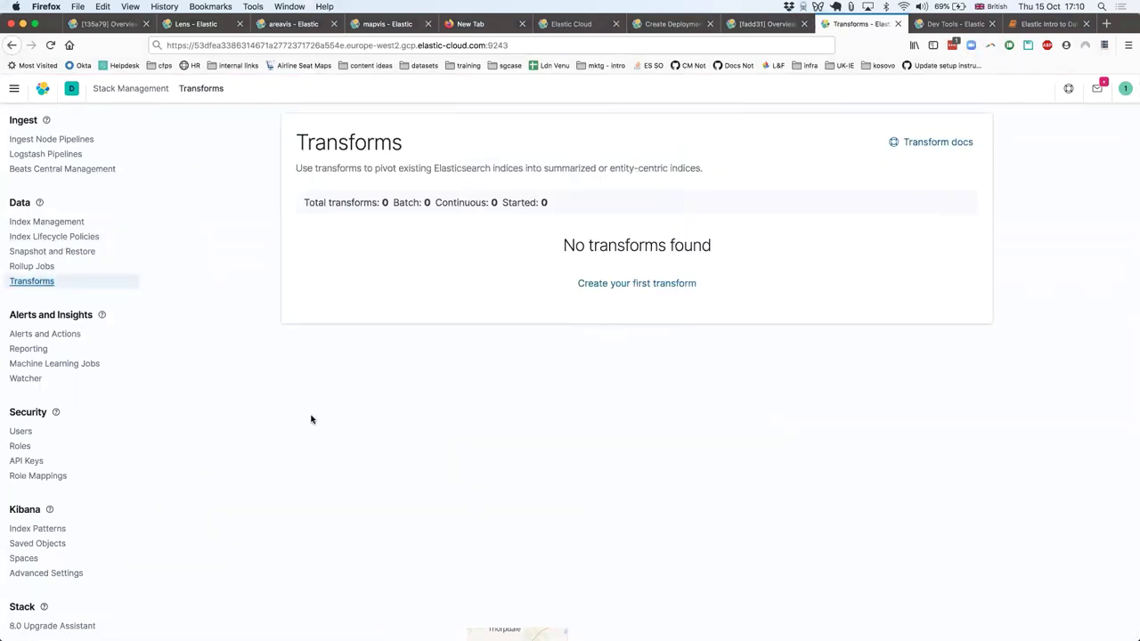
{"action": "left_click", "coordinate": [605, 285]}
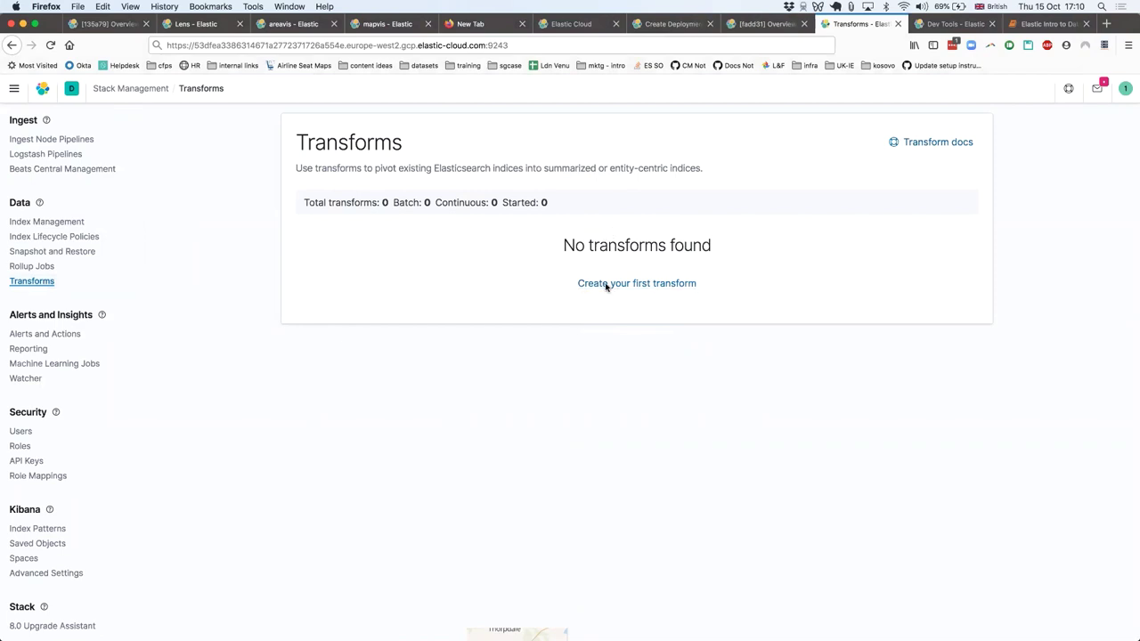
{"action": "left_click", "coordinate": [456, 243]}
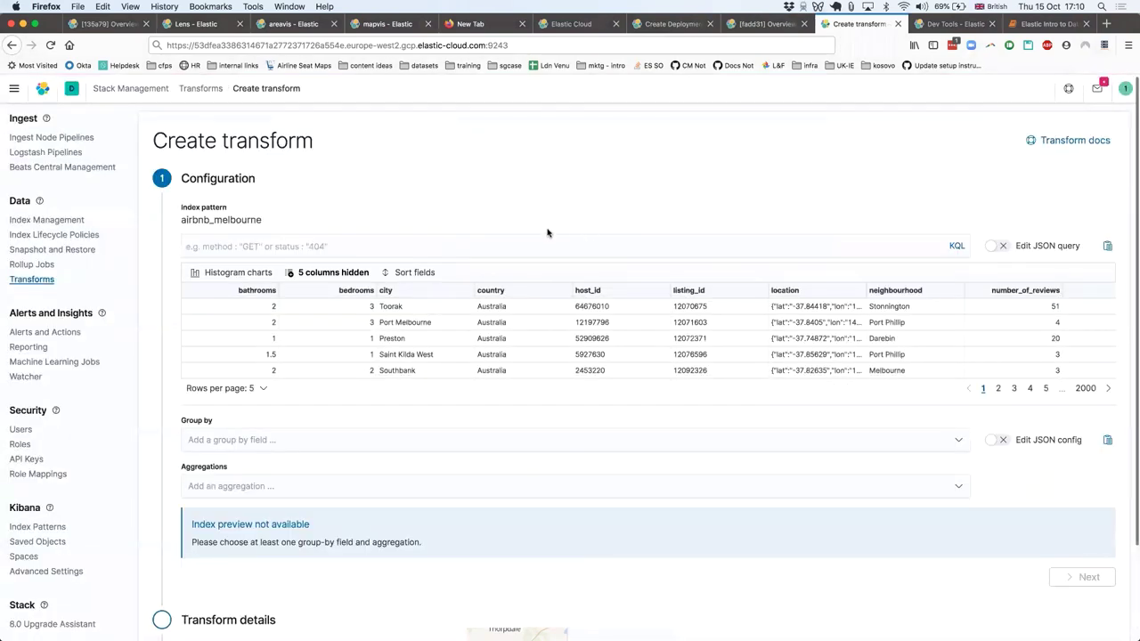
{"action": "scroll", "coordinate": [556, 234], "scroll_direction": "down", "scroll_amount": 1}
{"action": "left_click", "coordinate": [544, 224]}
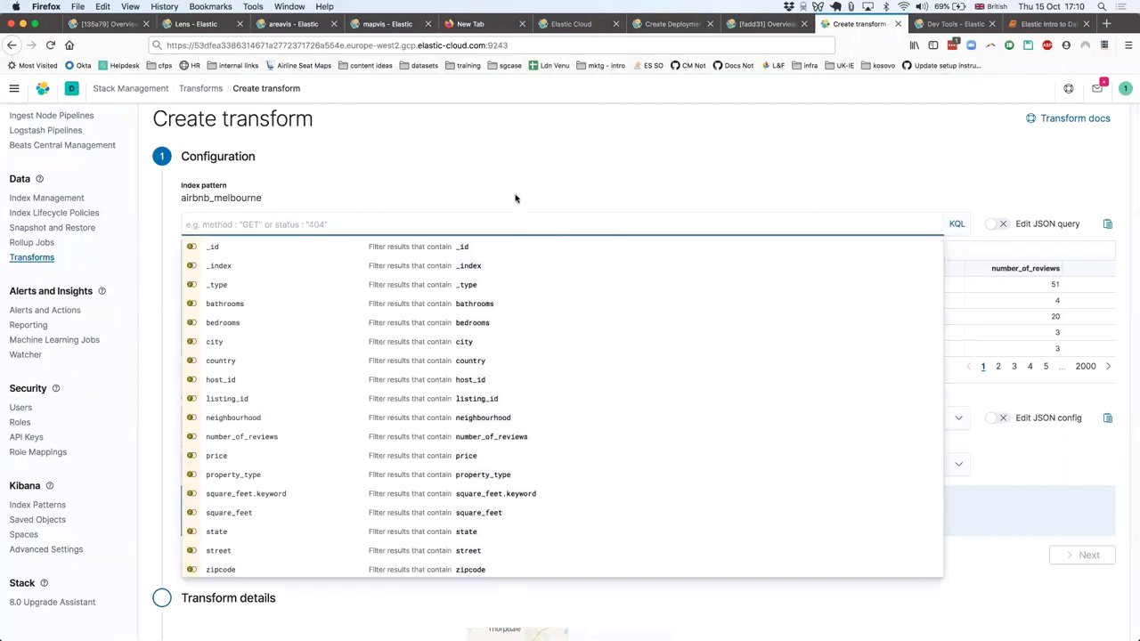
{"action": "left_click", "coordinate": [515, 198]}
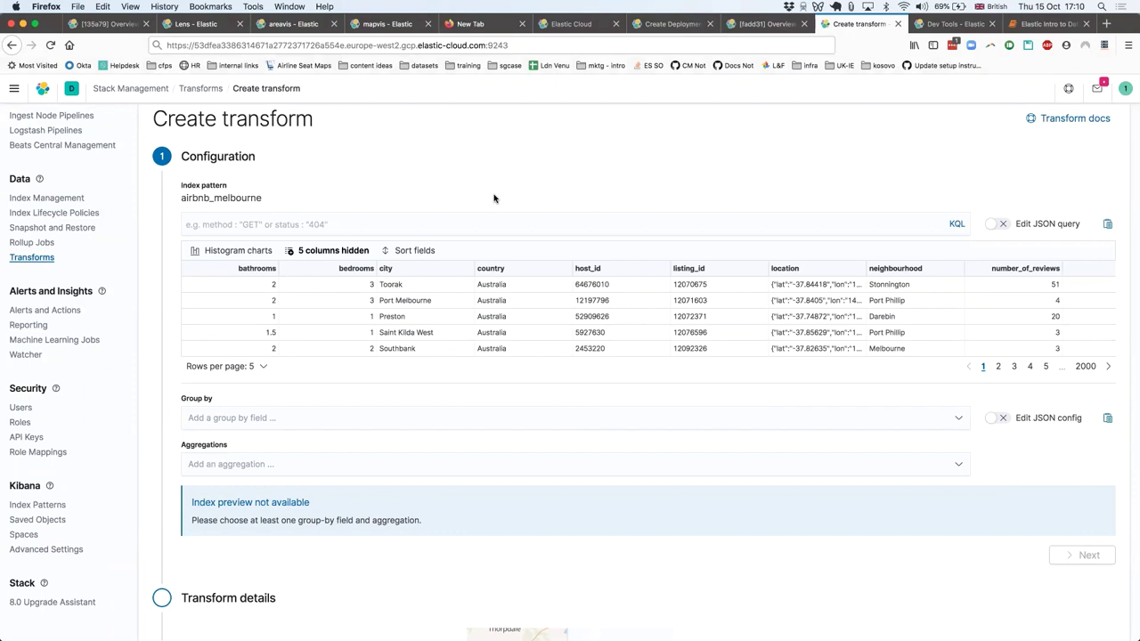
{"action": "scroll", "coordinate": [335, 216], "scroll_direction": "down", "scroll_amount": 1}
{"action": "scroll", "coordinate": [336, 219], "scroll_direction": "up", "scroll_amount": 1}
{"action": "left_click", "coordinate": [336, 219]}
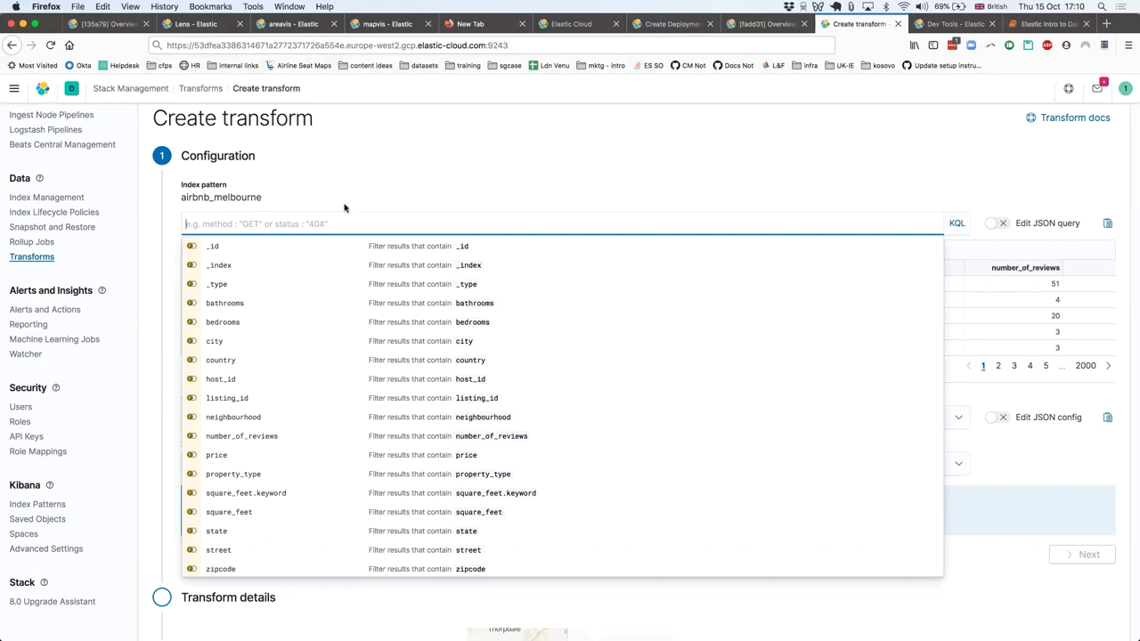
{"action": "left_click", "coordinate": [343, 210]}
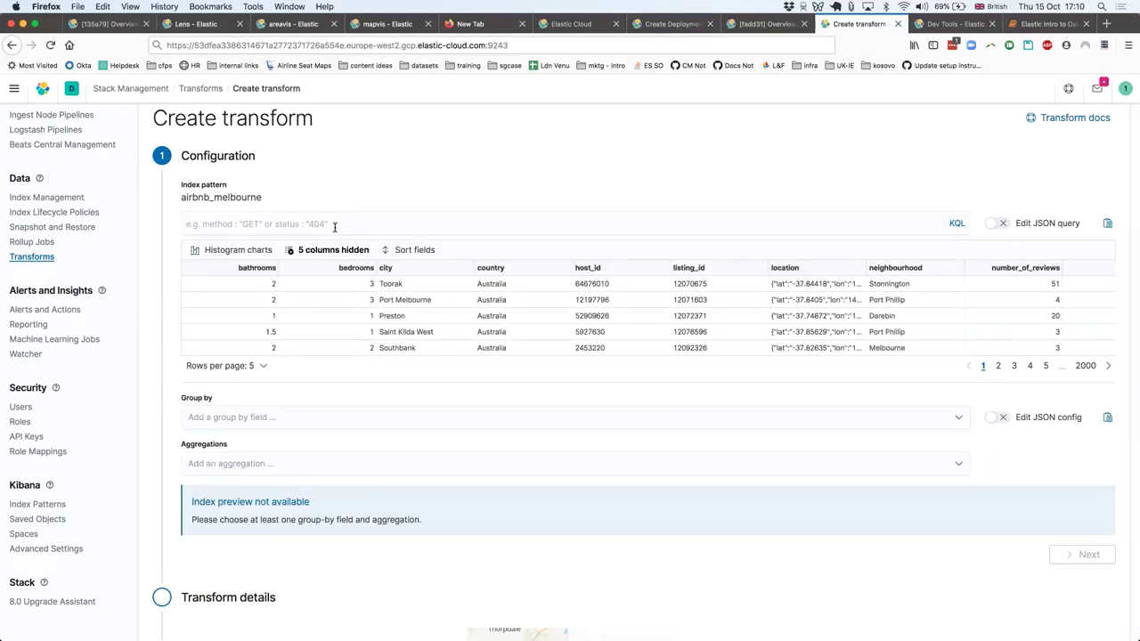
Step: Enter the KQL query city: "St Kilda" as the transform's source filter, using the suggested city value
{"action": "left_click", "coordinate": [334, 227]}
{"action": "type", "text": "city"}
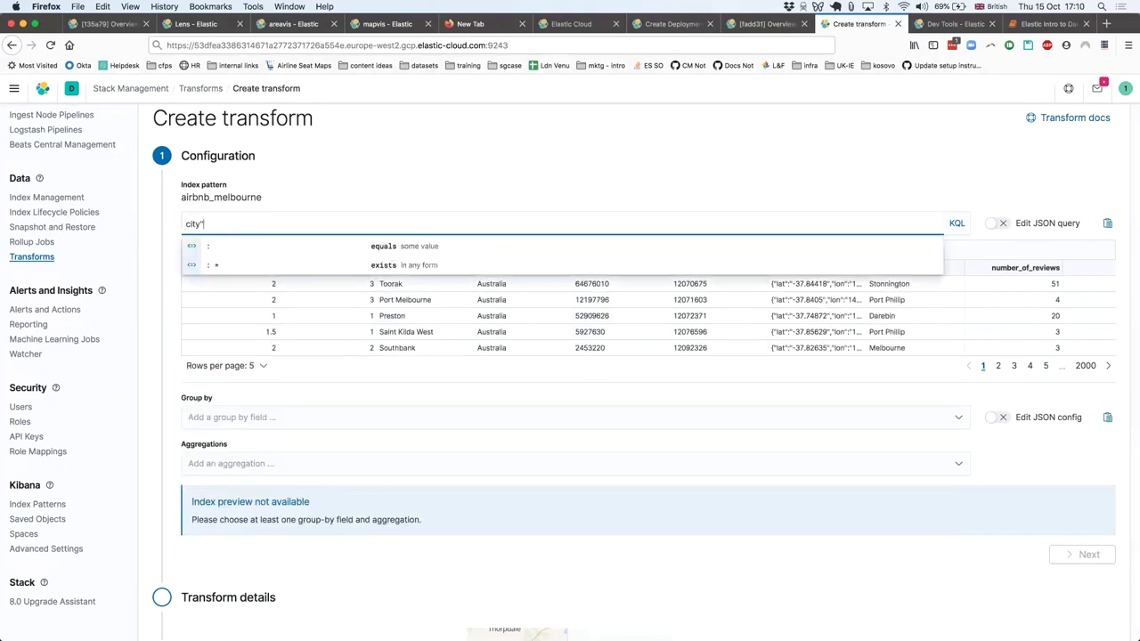
{"action": "type", "text": ": \"St"}
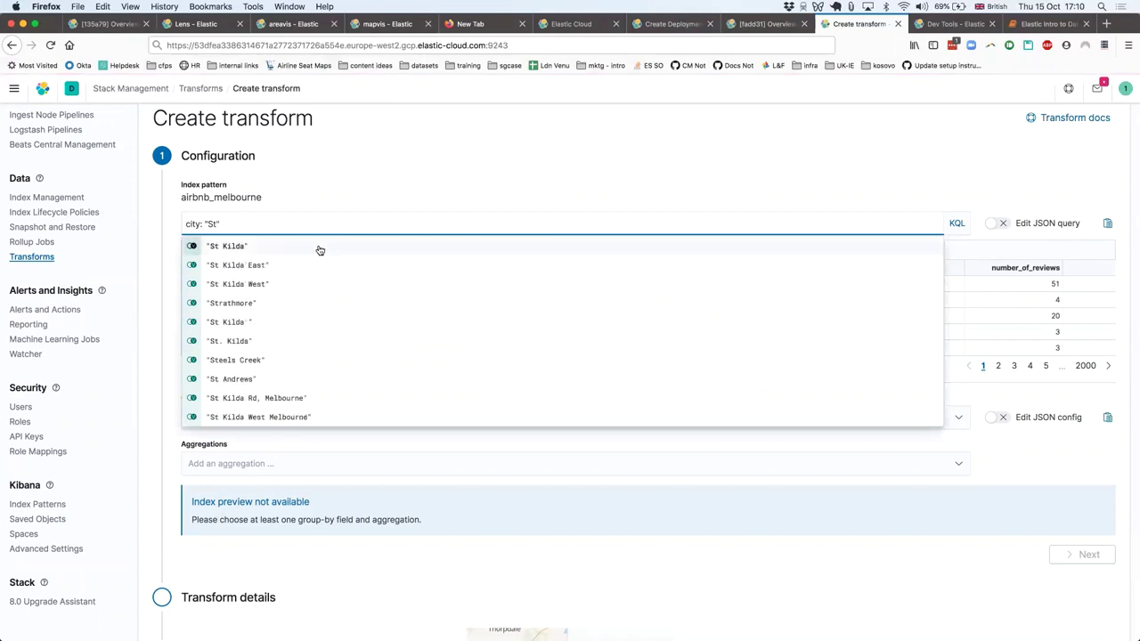
{"action": "left_click", "coordinate": [301, 253]}
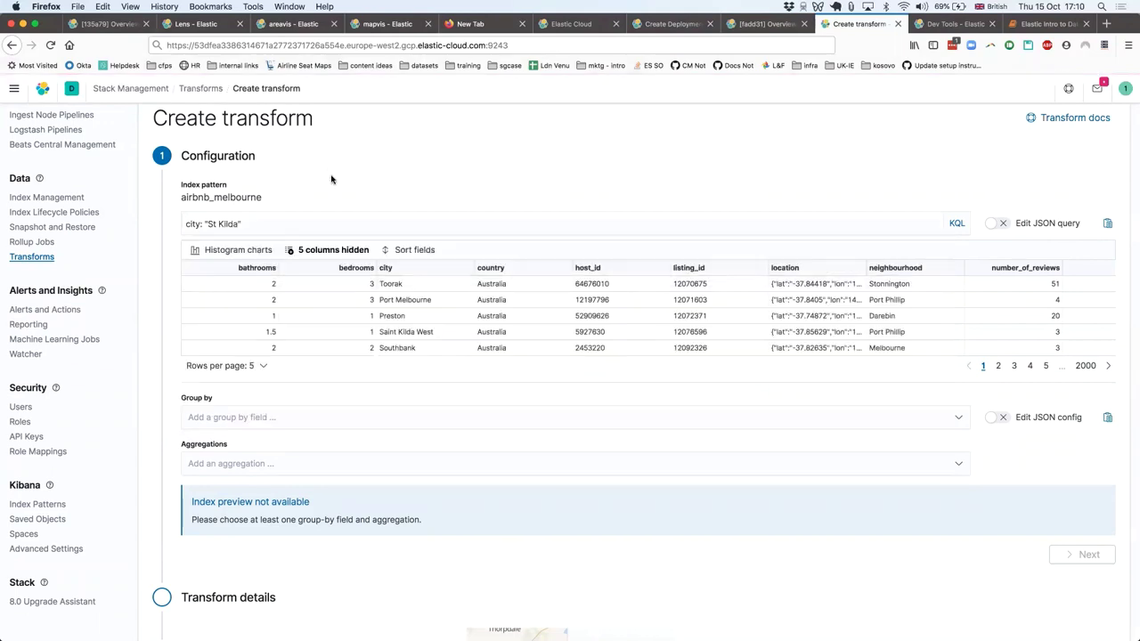
Step: Group the transform by terms(property_type)
{"action": "scroll", "coordinate": [236, 448], "scroll_direction": "down", "scroll_amount": 1}
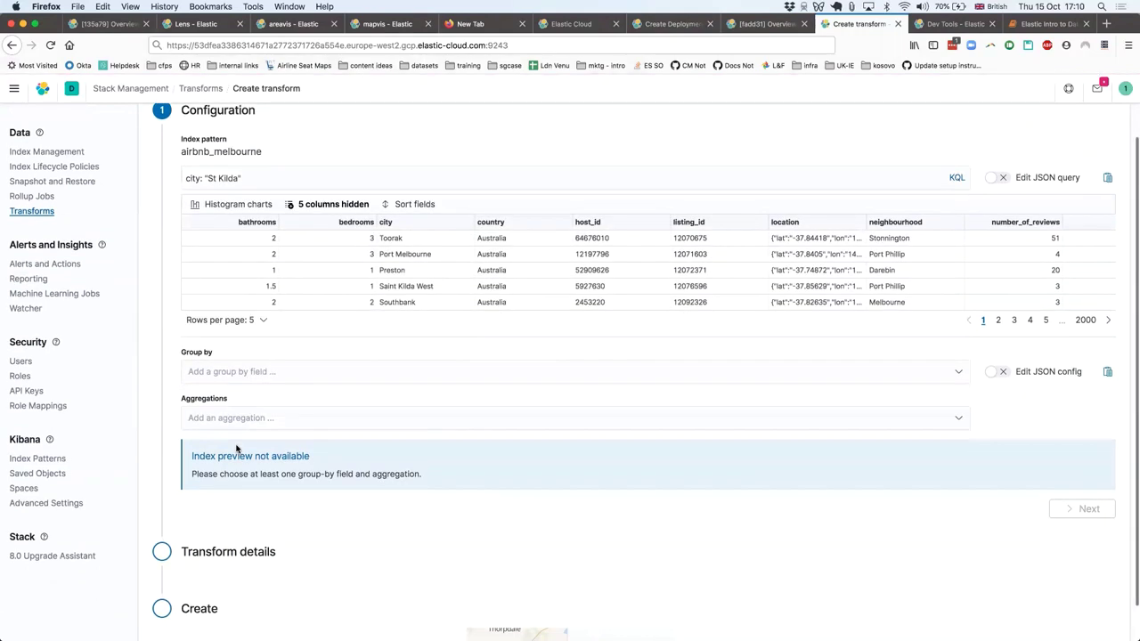
{"action": "left_click", "coordinate": [264, 373]}
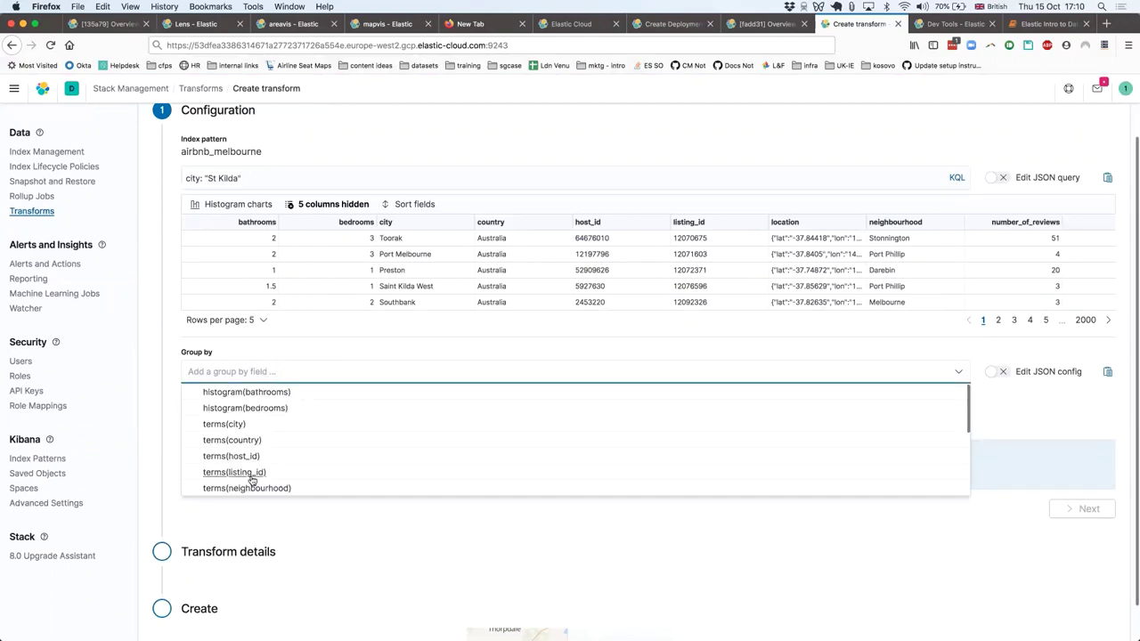
{"action": "scroll", "coordinate": [256, 458], "scroll_direction": "down", "scroll_amount": 2}
{"action": "scroll", "coordinate": [256, 462], "scroll_direction": "down", "scroll_amount": 2}
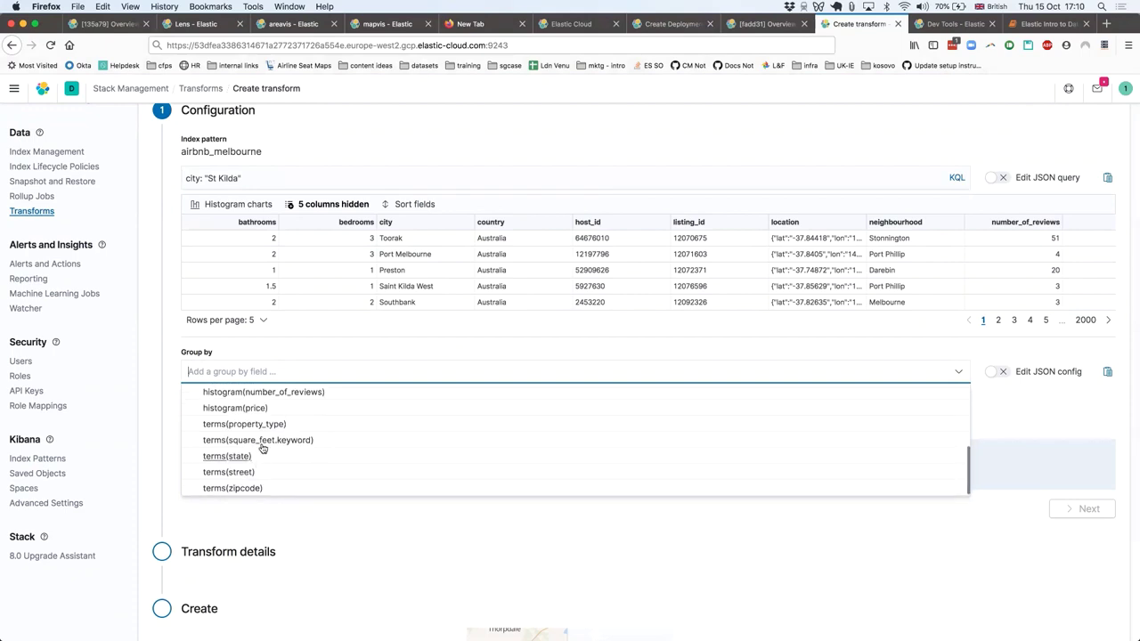
{"action": "left_click", "coordinate": [264, 431]}
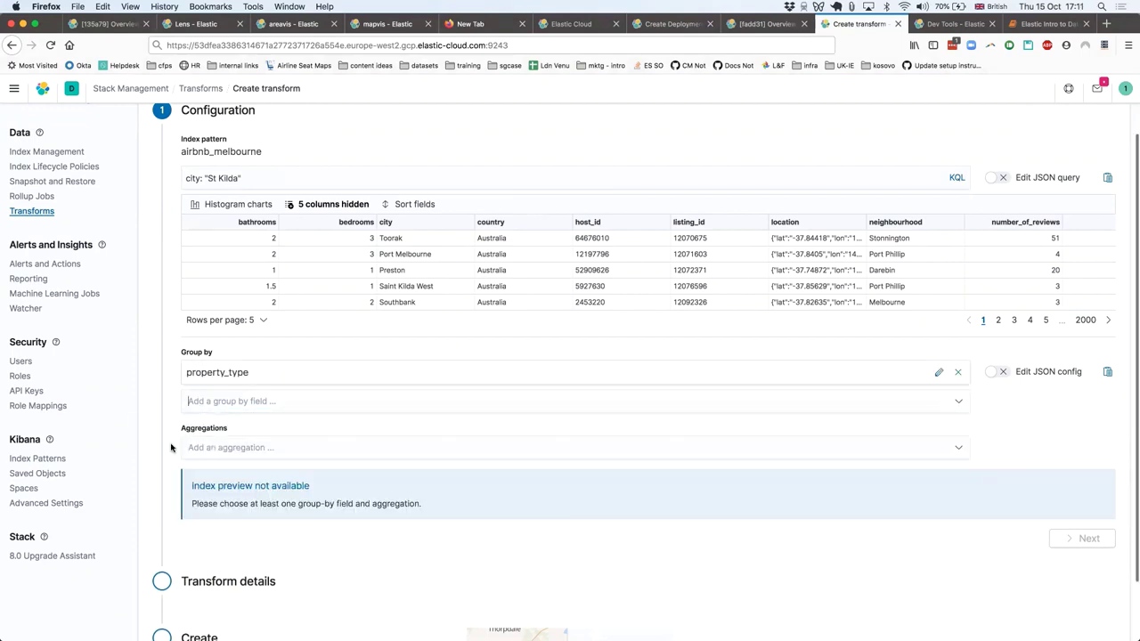
Step: Add the avg(price) aggregation to the transform
{"action": "scroll", "coordinate": [202, 419], "scroll_direction": "down", "scroll_amount": 1}
{"action": "left_click", "coordinate": [210, 415]}
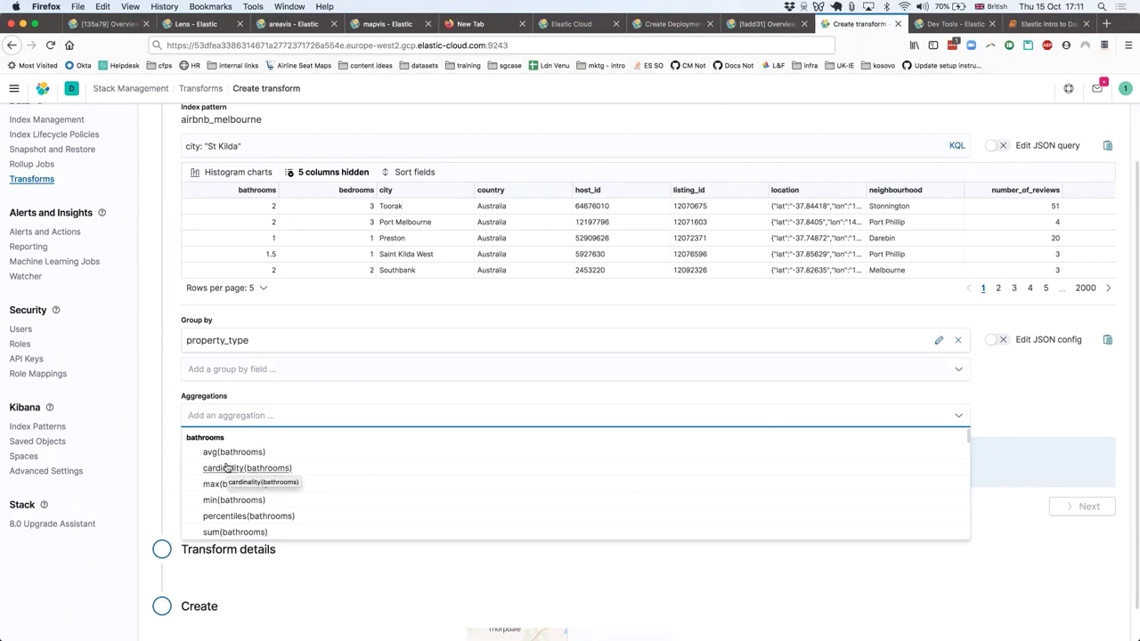
{"action": "type", "text": "pri"}
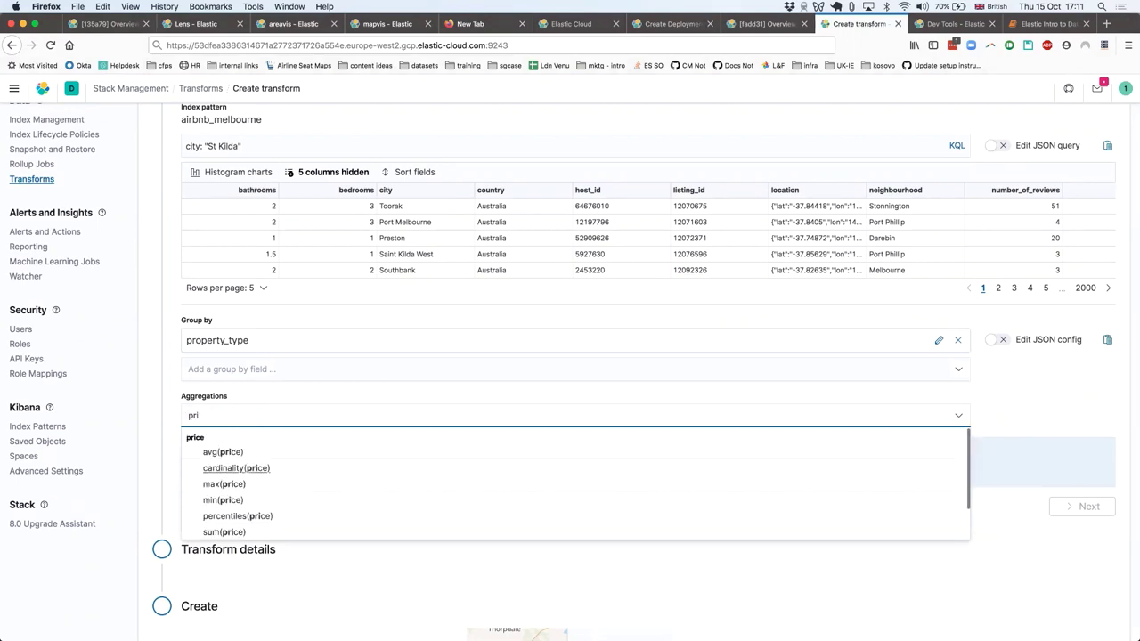
{"action": "left_click", "coordinate": [199, 455]}
Step: Show 25 rows per page in the pivot preview and look through the average price per property type
{"action": "scroll", "coordinate": [170, 495], "scroll_direction": "down", "scroll_amount": 1}
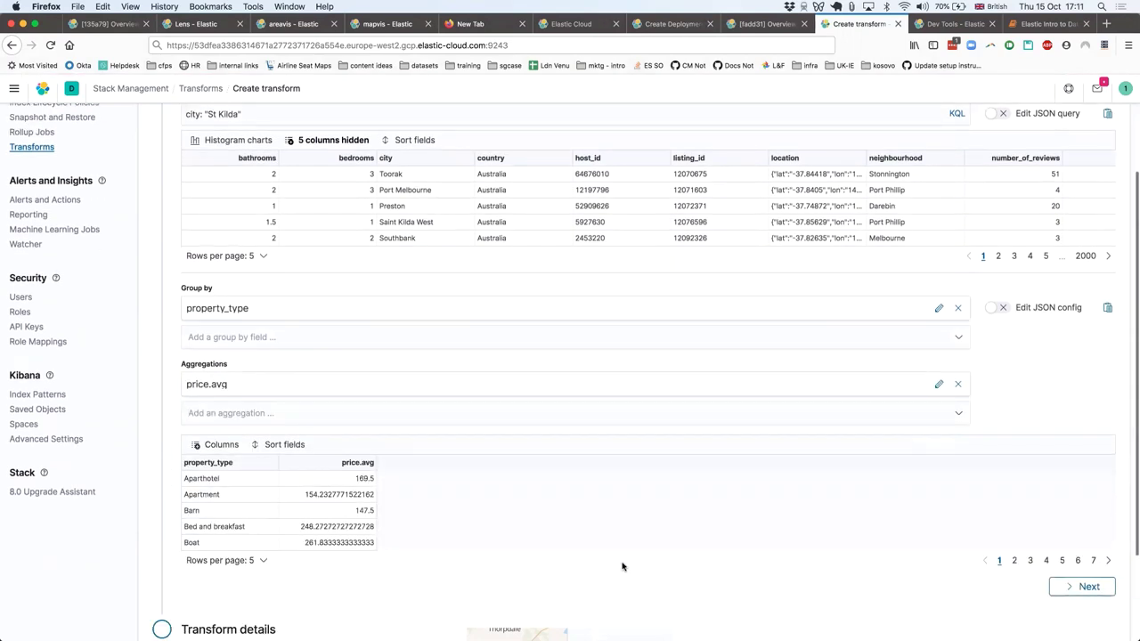
{"action": "left_click", "coordinate": [262, 563]}
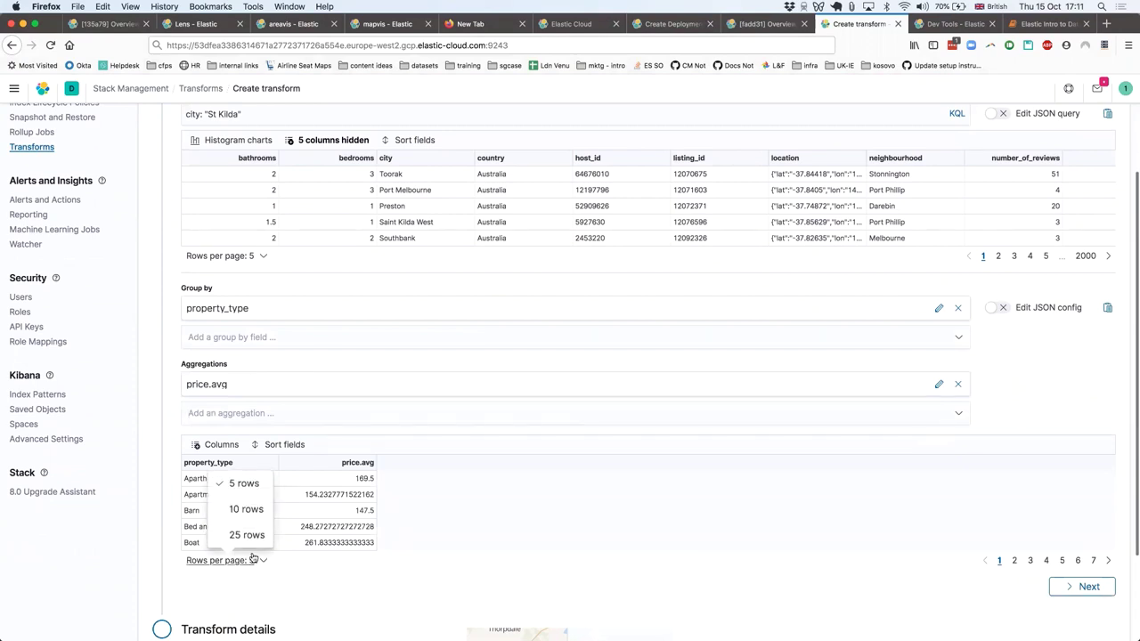
{"action": "left_click", "coordinate": [247, 533]}
{"action": "scroll", "coordinate": [325, 548], "scroll_direction": "down", "scroll_amount": 4}
{"action": "scroll", "coordinate": [325, 547], "scroll_direction": "down", "scroll_amount": 3}
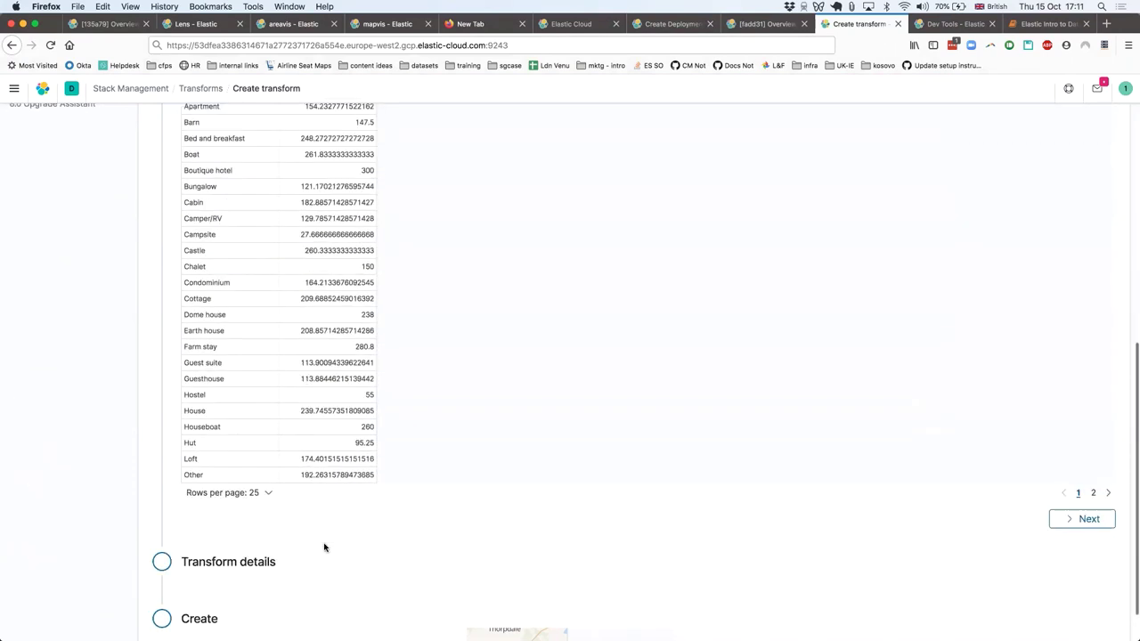
{"action": "scroll", "coordinate": [255, 333], "scroll_direction": "up", "scroll_amount": 2}
{"action": "scroll", "coordinate": [253, 336], "scroll_direction": "up", "scroll_amount": 7}
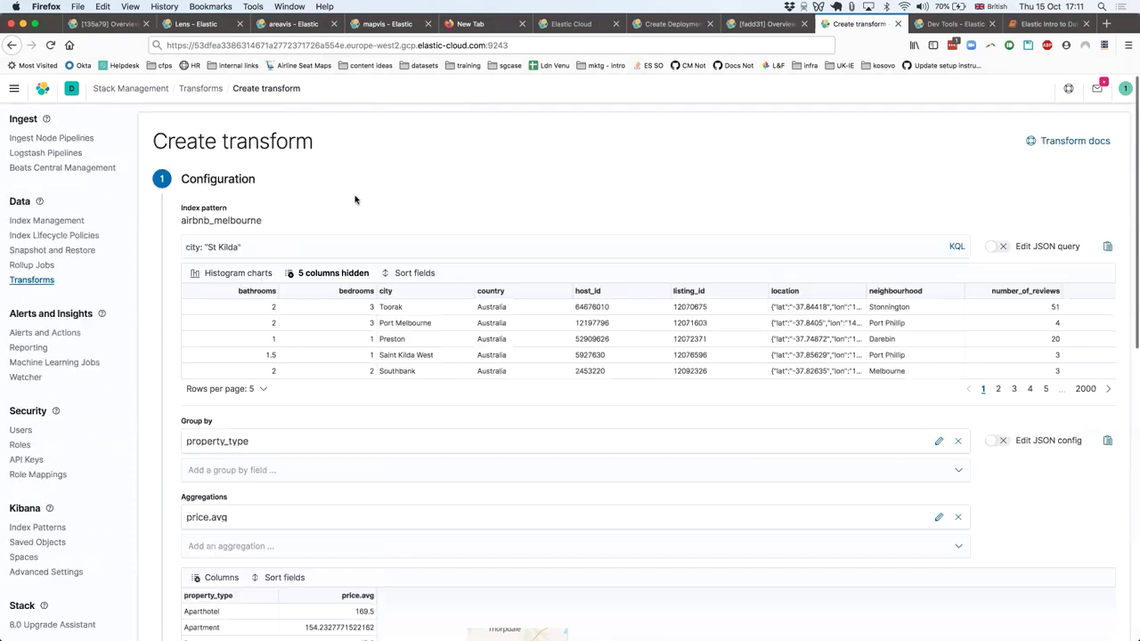
Step: Apply the city: "St Kilda" query to the source data and check the filtered listings and pivot preview
{"action": "left_click", "coordinate": [329, 254]}
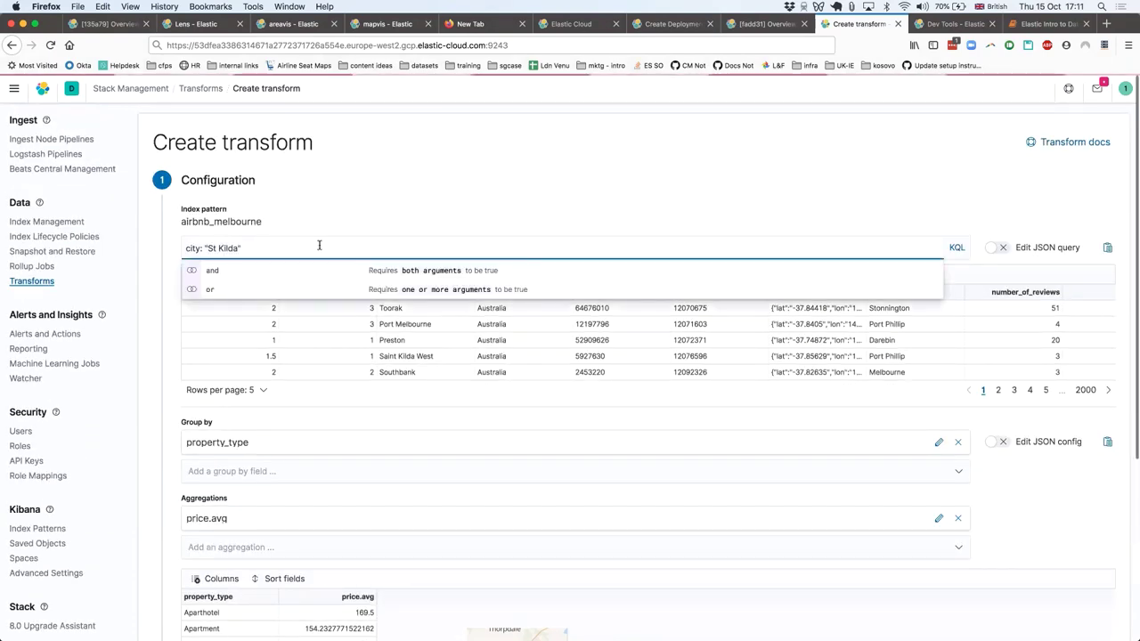
{"action": "key", "text": "Return"}
{"action": "scroll", "coordinate": [415, 339], "scroll_direction": "down", "scroll_amount": 1}
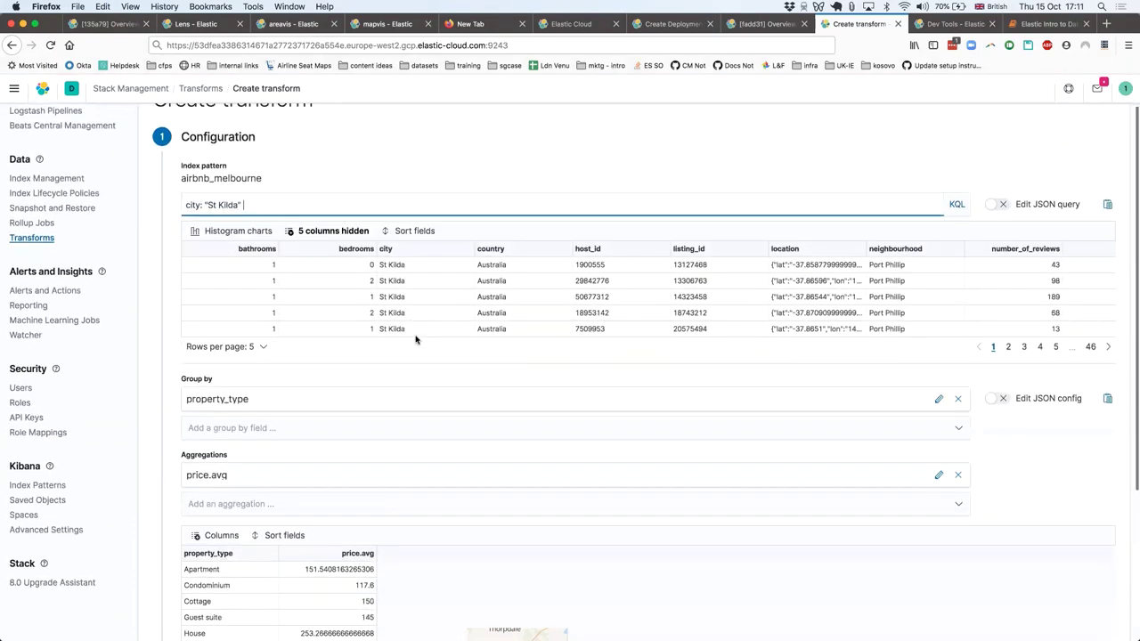
{"action": "scroll", "coordinate": [401, 326], "scroll_direction": "down", "scroll_amount": 4}
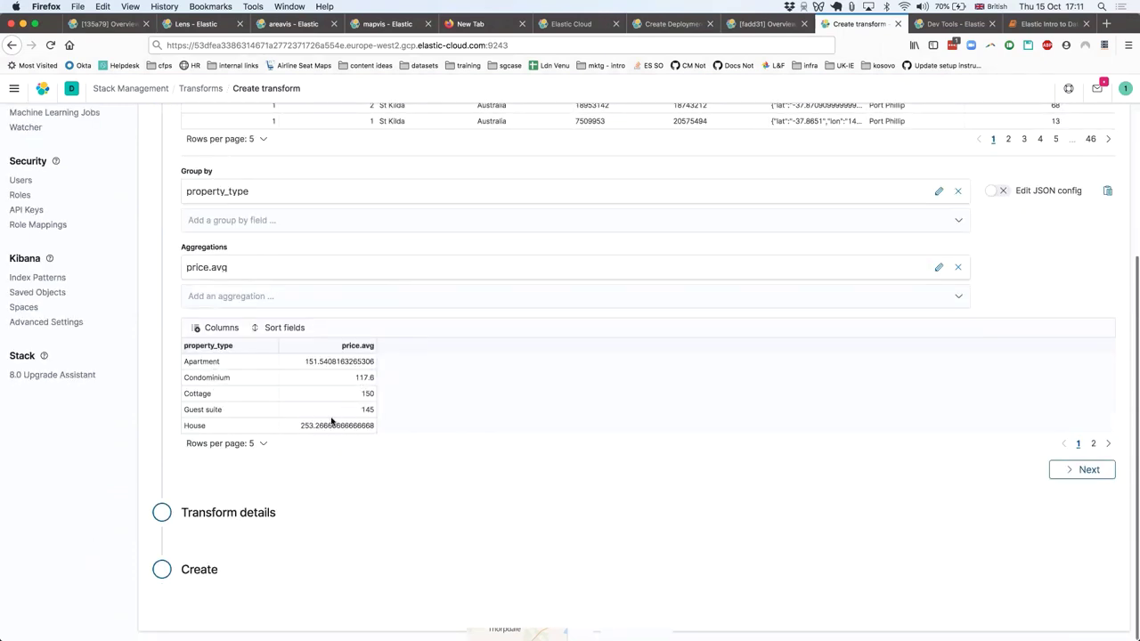
{"action": "scroll", "coordinate": [343, 418], "scroll_direction": "up", "scroll_amount": 1}
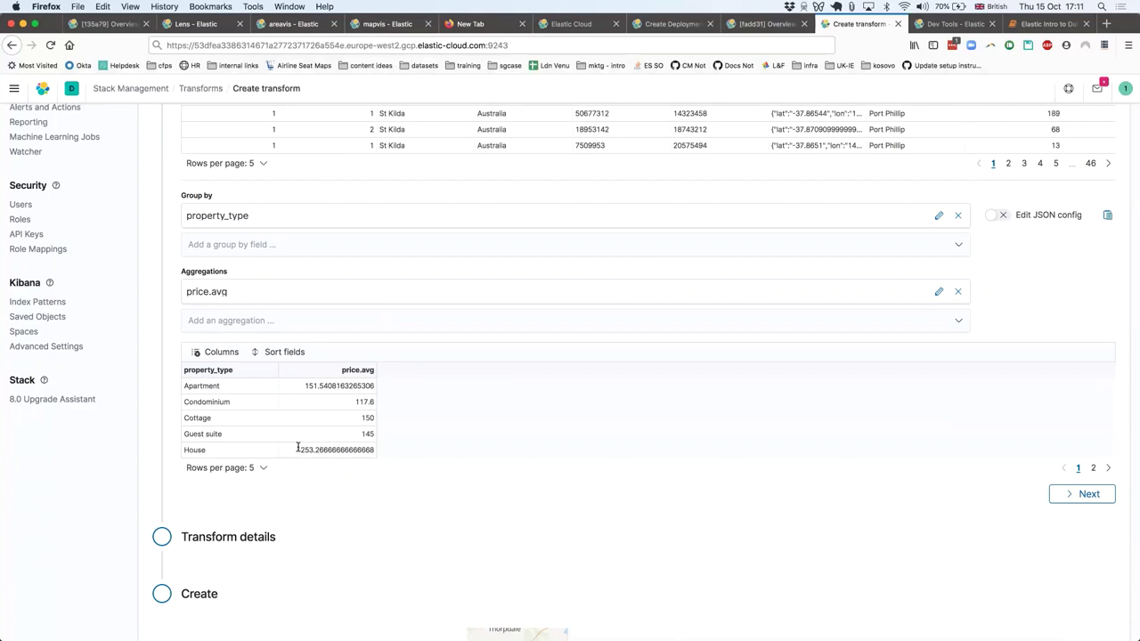
Step: Continue to the transform details and enter stkilda as both the transform ID and the destination index
{"action": "left_click", "coordinate": [1071, 495]}
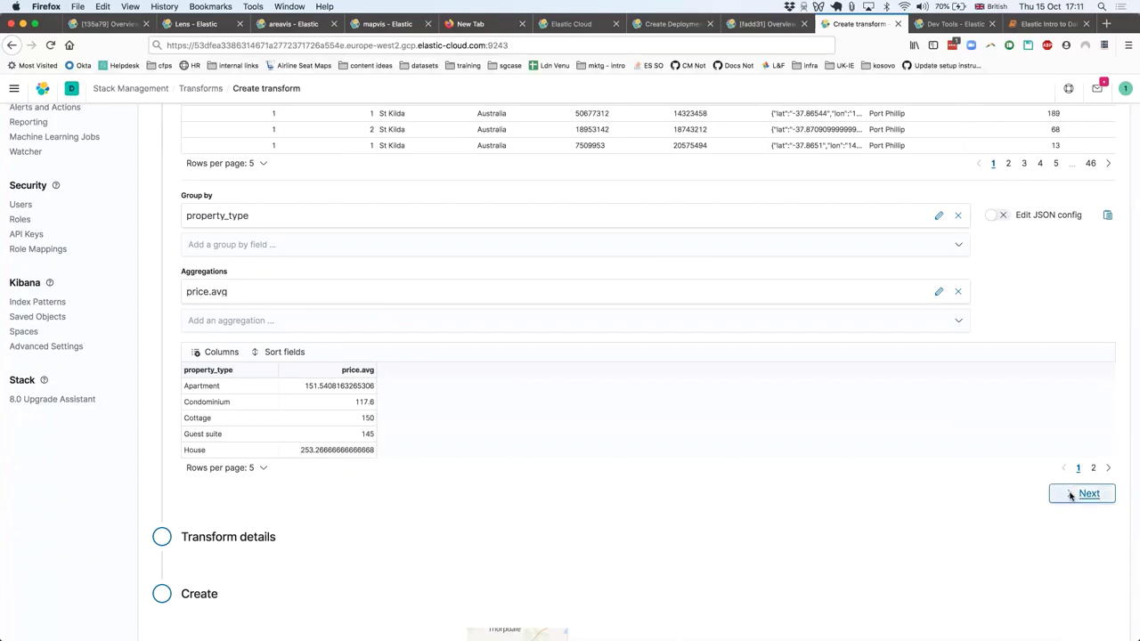
{"action": "scroll", "coordinate": [896, 419], "scroll_direction": "down", "scroll_amount": 3}
{"action": "left_click", "coordinate": [392, 356]}
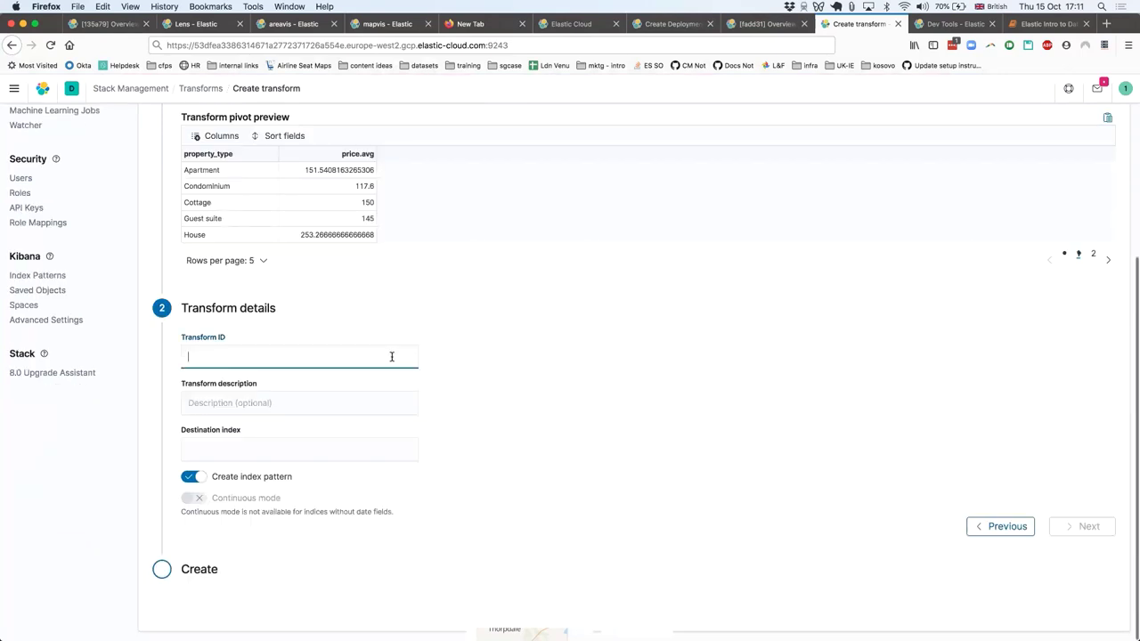
{"action": "type", "text": "demo"}
{"action": "key", "text": "BackSpace"}
{"action": "key", "text": "BackSpace"}
{"action": "key", "text": "BackSpace"}
{"action": "key", "text": "BackSpace"}
{"action": "type", "text": "stkilda"}
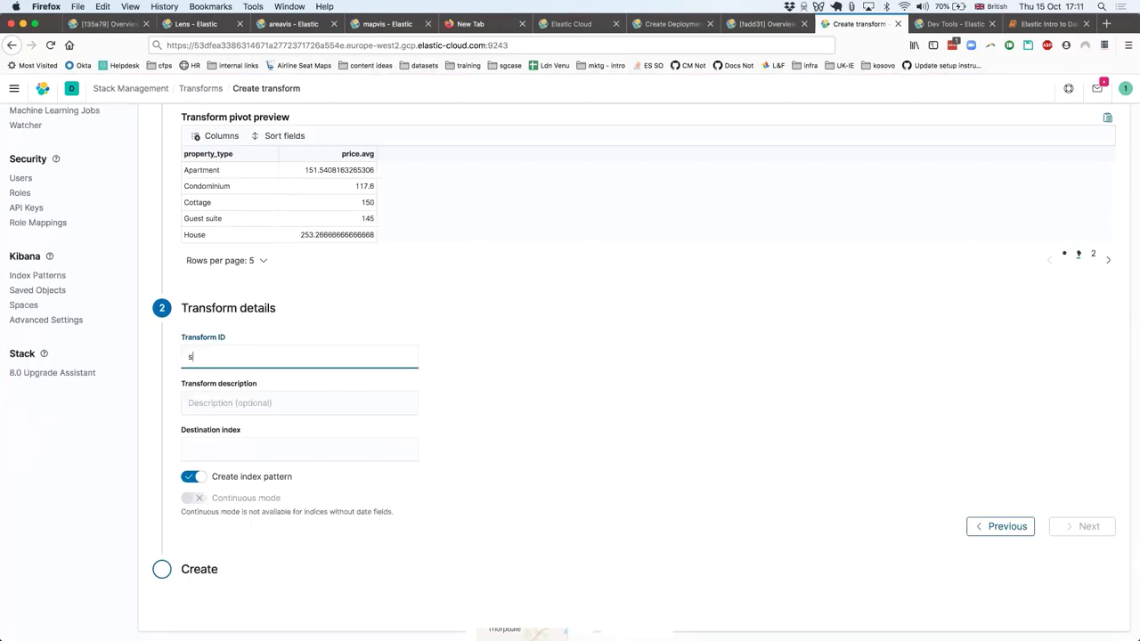
{"action": "left_click", "coordinate": [354, 448]}
{"action": "type", "text": "stkilda"}
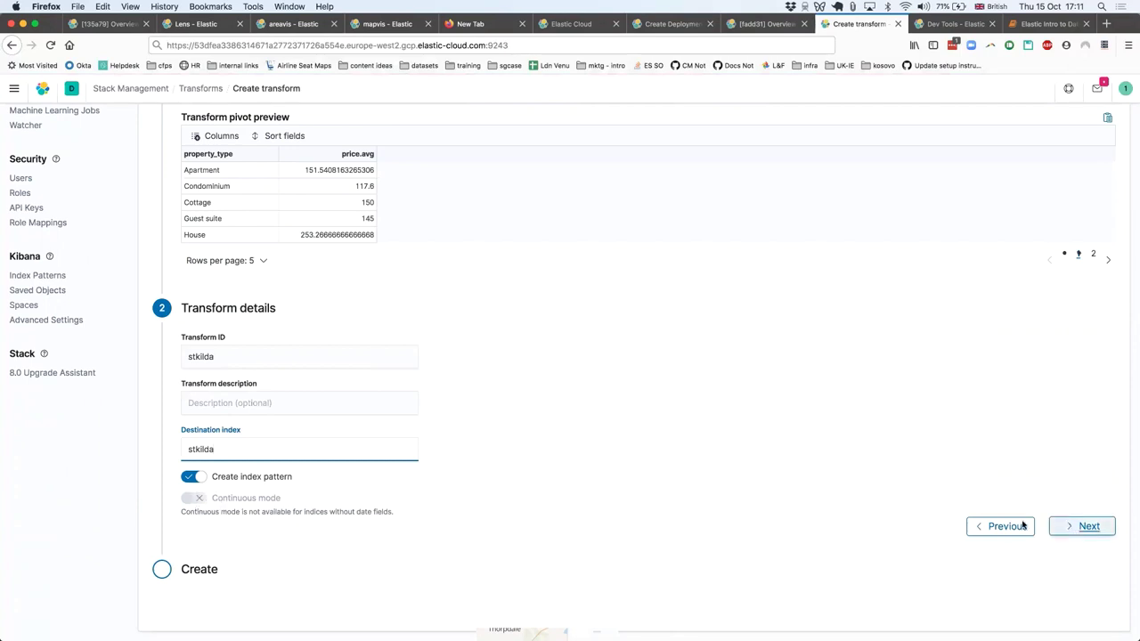
Step: Accept the transform details with index pattern creation enabled, and create and start the stkilda transform
{"action": "left_click", "coordinate": [261, 170]}
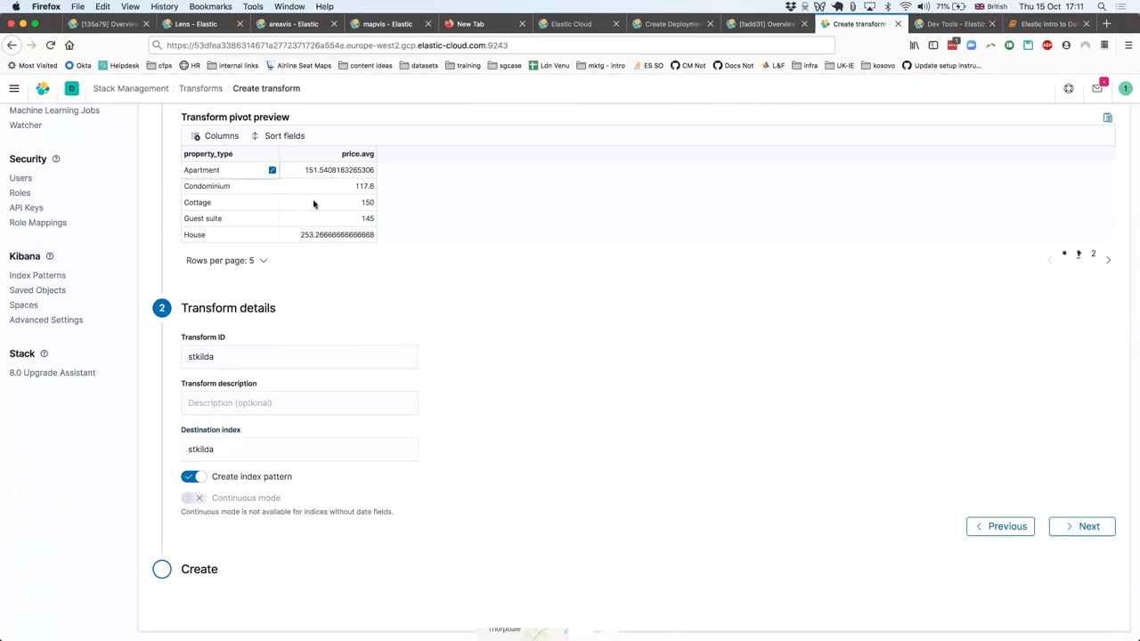
{"action": "left_click", "coordinate": [1067, 527]}
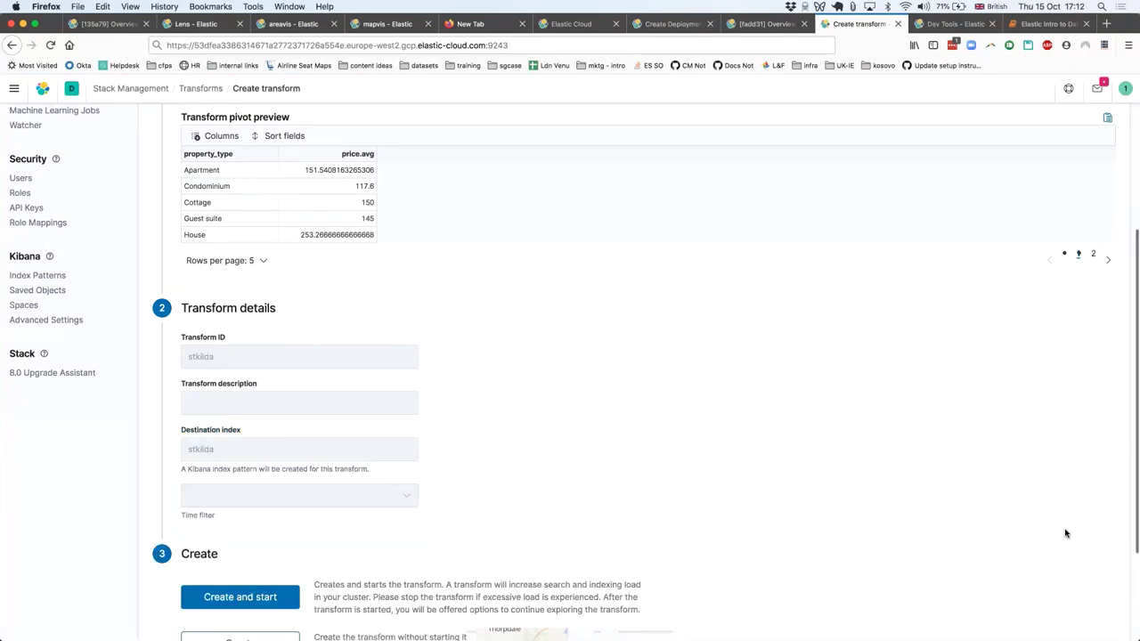
{"action": "scroll", "coordinate": [557, 490], "scroll_direction": "down", "scroll_amount": 2}
{"action": "left_click", "coordinate": [230, 462]}
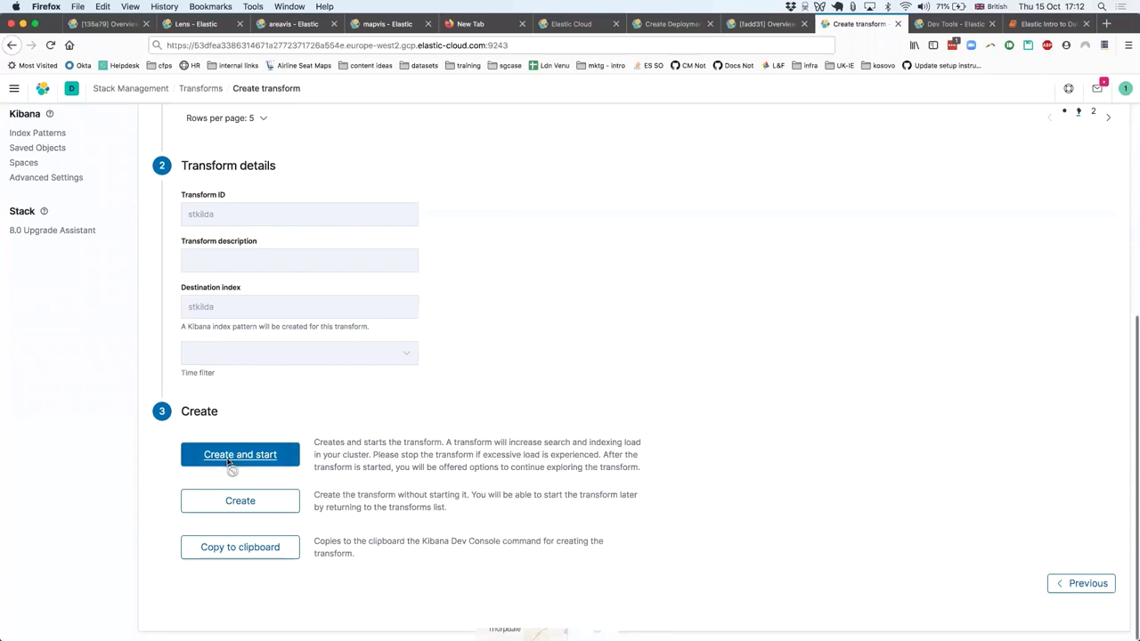
{"action": "scroll", "coordinate": [728, 442], "scroll_direction": "down", "scroll_amount": 2}
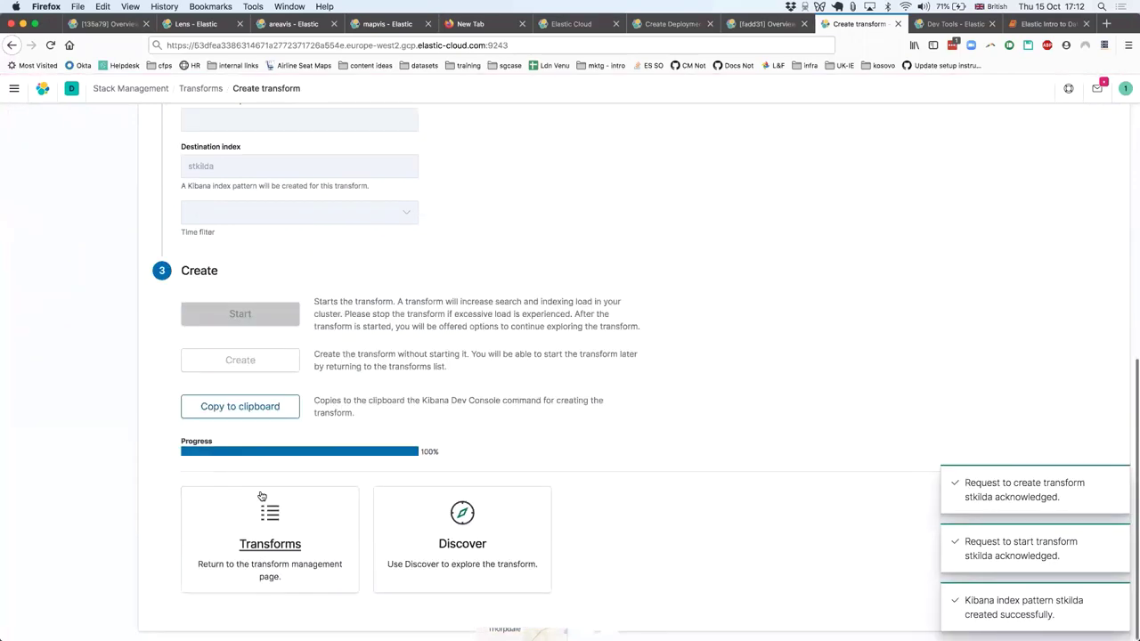
Step: Return to the transform management list, expand the stkilda transform and view its data preview
{"action": "left_click", "coordinate": [265, 525]}
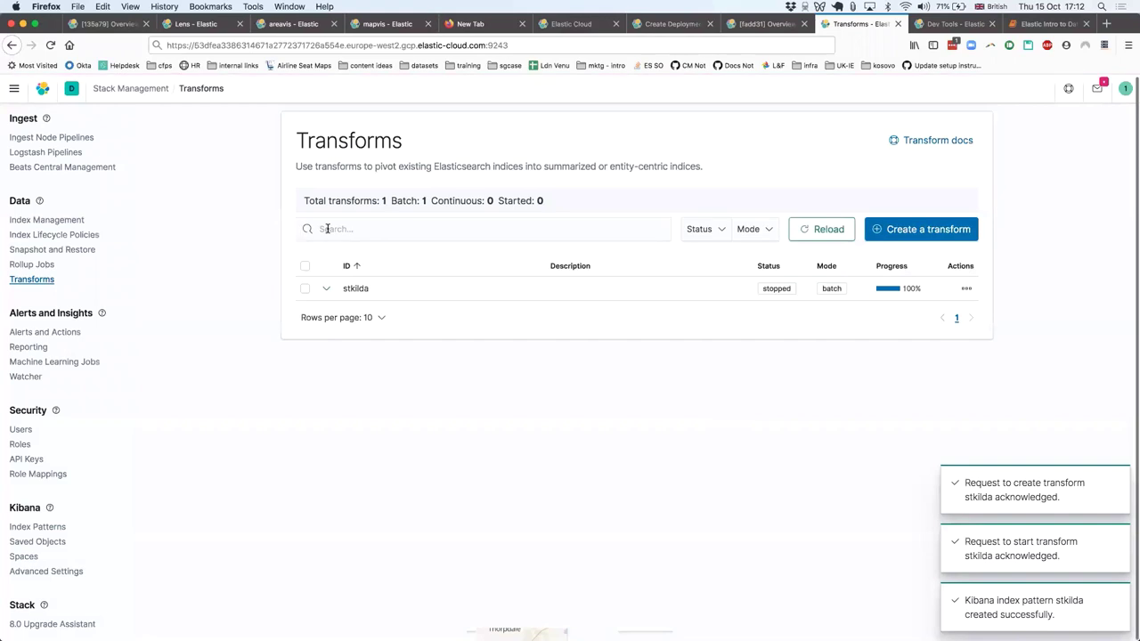
{"action": "left_click", "coordinate": [326, 289]}
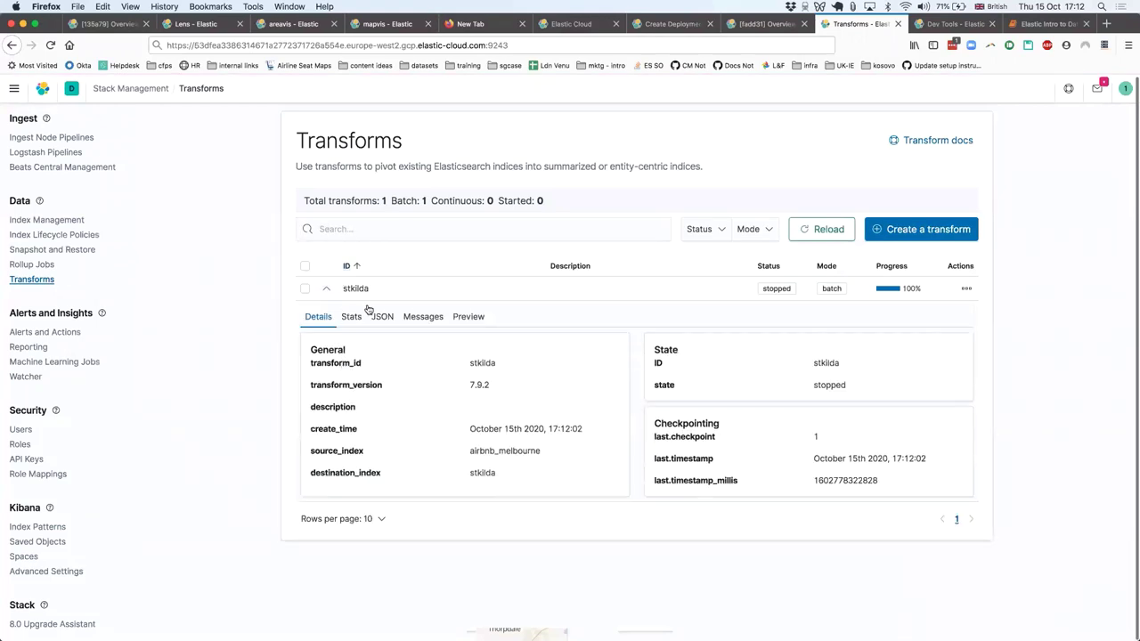
{"action": "left_click", "coordinate": [456, 318]}
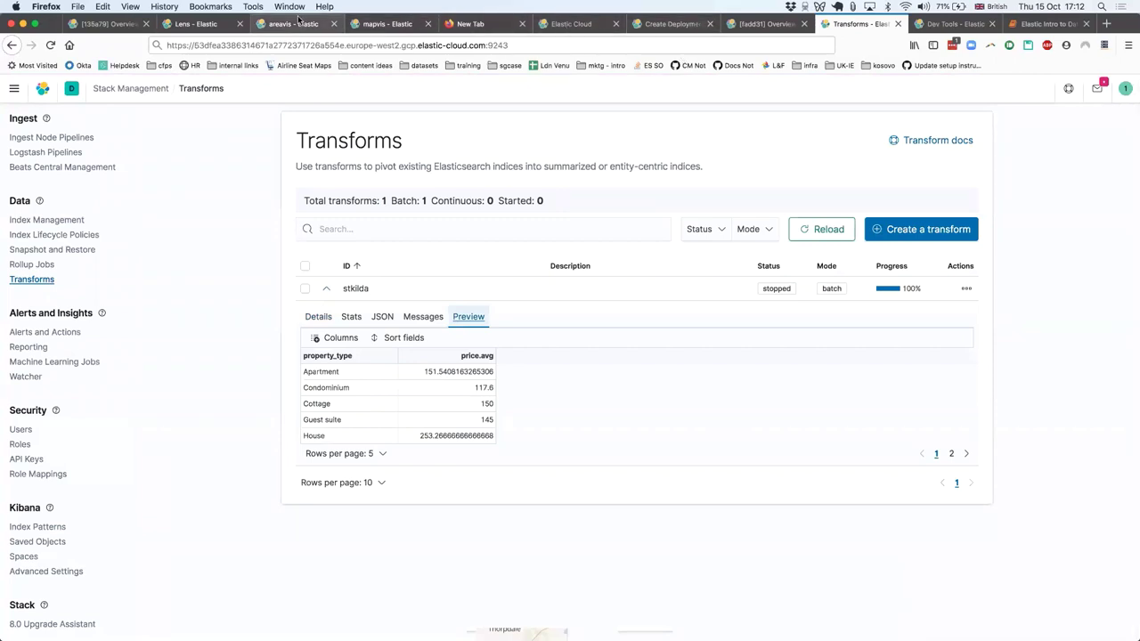
Step: Switch to the Jupyter notebook and place the cursor in the helpers.scan query cell under "Retrieve data from Elasticsearch into pandas"
{"action": "left_click", "coordinate": [1051, 24]}
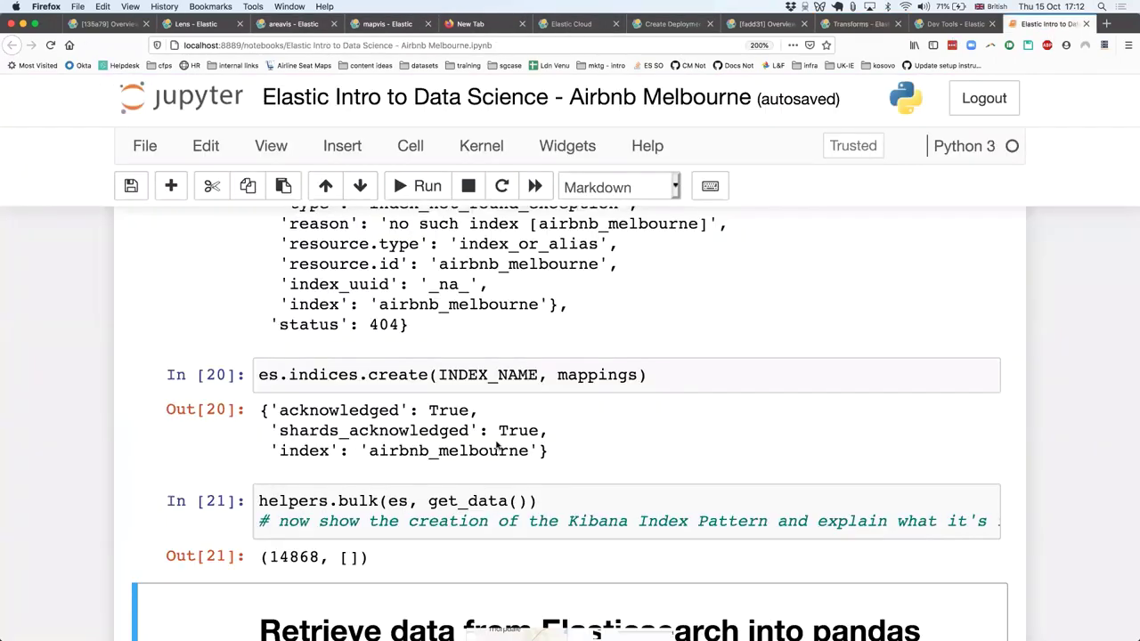
{"action": "scroll", "coordinate": [496, 450], "scroll_direction": "down", "scroll_amount": 10}
{"action": "scroll", "coordinate": [496, 445], "scroll_direction": "up", "scroll_amount": 5}
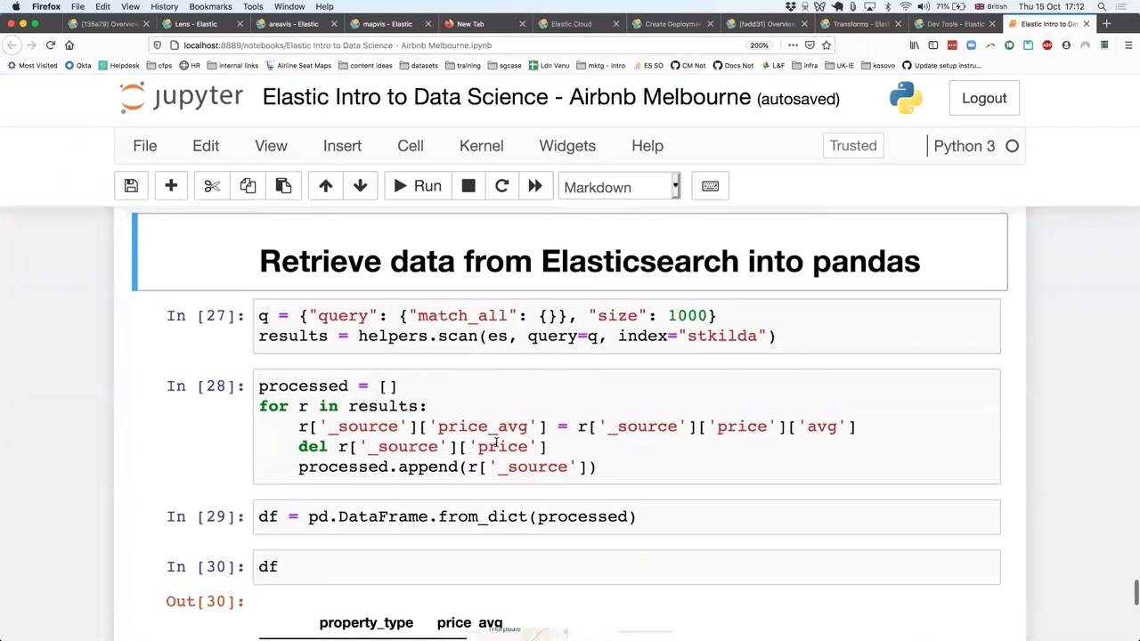
{"action": "left_click", "coordinate": [481, 338]}
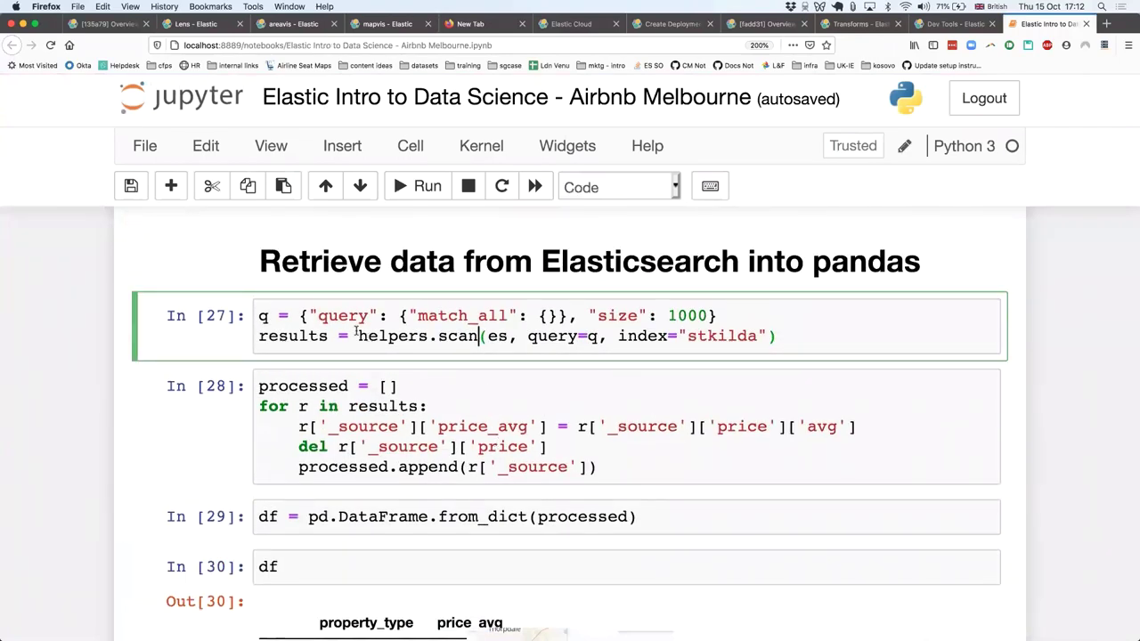
Step: Highlight the helpers.scan call in the stkilda query cell and compare it with the earlier helpers.bulk call
{"action": "left_click_drag", "start_coordinate": [358, 336], "coordinate": [481, 337]}
{"action": "scroll", "coordinate": [491, 335], "scroll_direction": "up", "scroll_amount": 3}
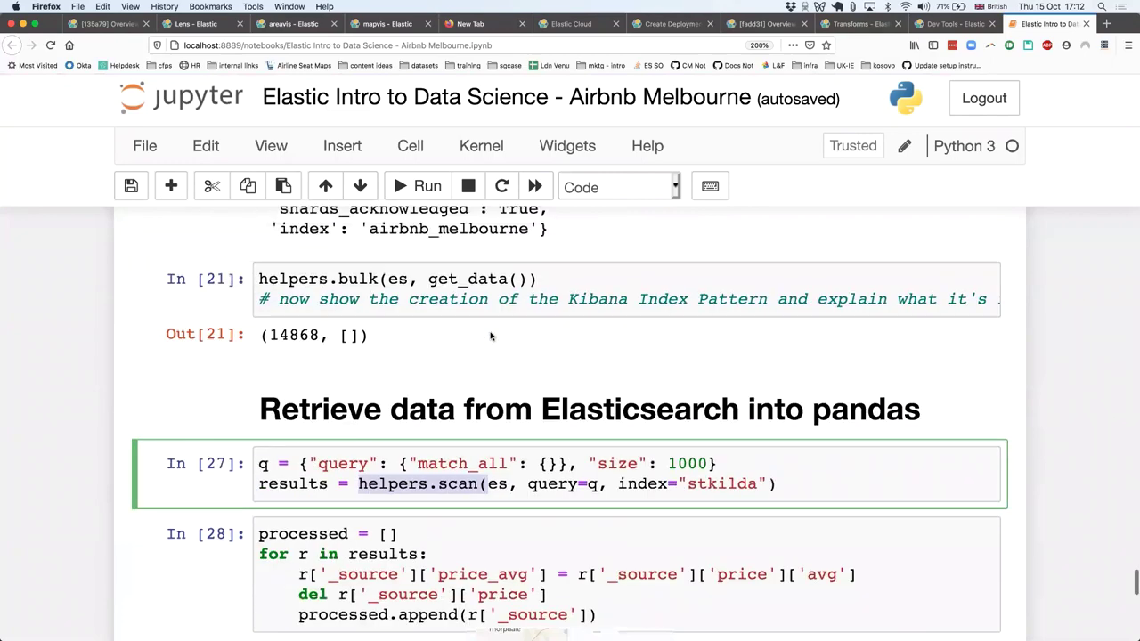
{"action": "left_click_drag", "start_coordinate": [259, 279], "coordinate": [375, 277]}
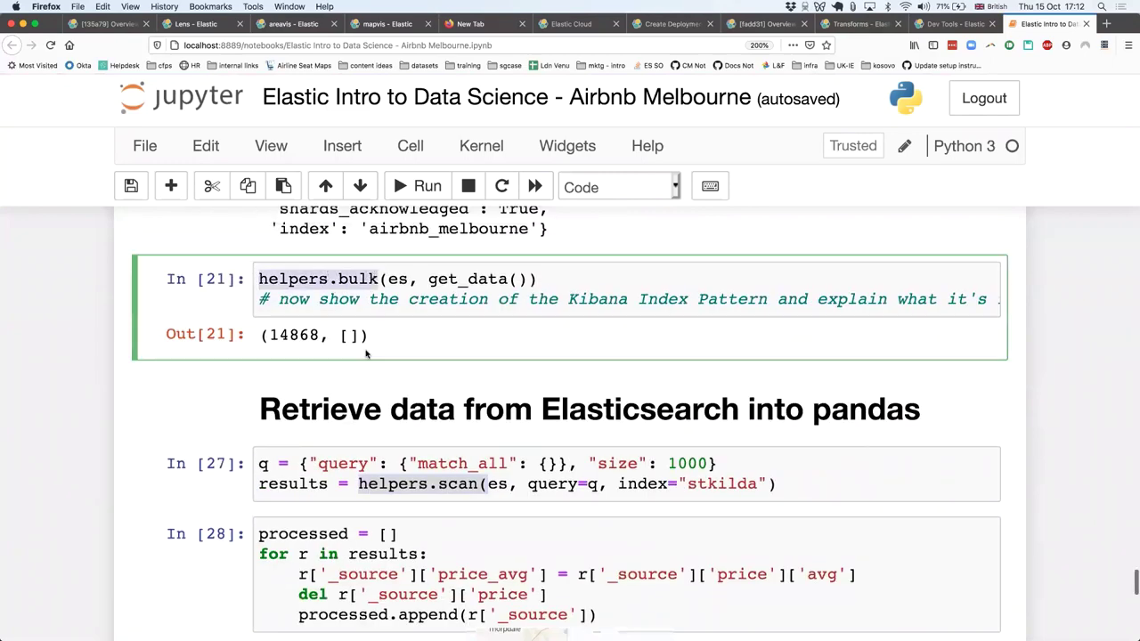
{"action": "scroll", "coordinate": [366, 354], "scroll_direction": "down", "scroll_amount": 1}
{"action": "scroll", "coordinate": [365, 354], "scroll_direction": "down", "scroll_amount": 2}
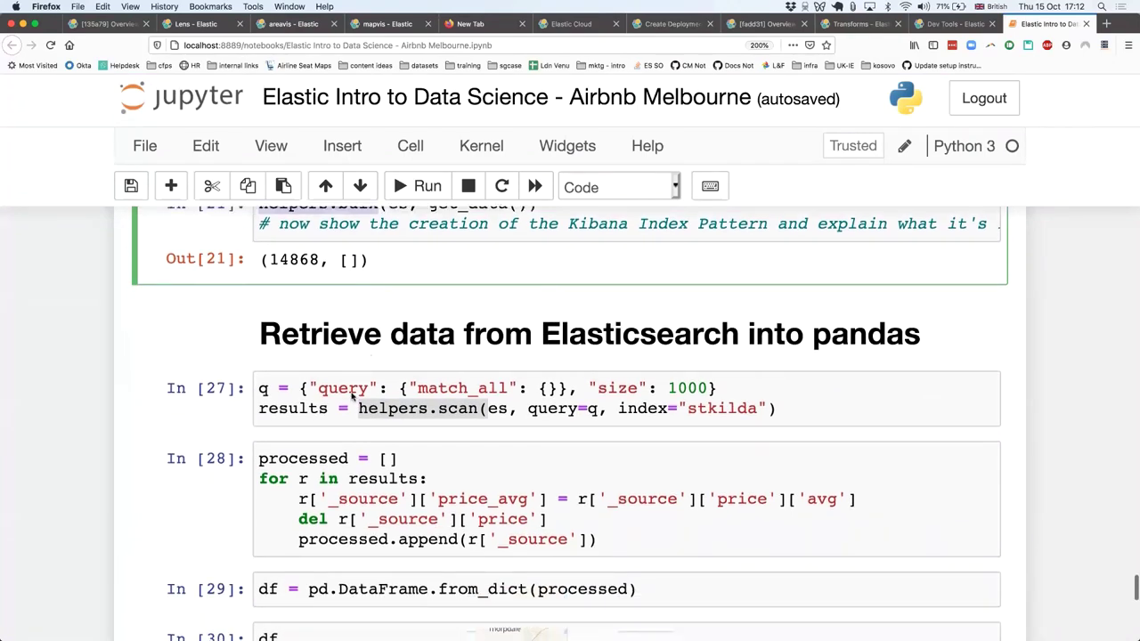
{"action": "left_click", "coordinate": [372, 434]}
{"action": "left_click", "coordinate": [368, 410]}
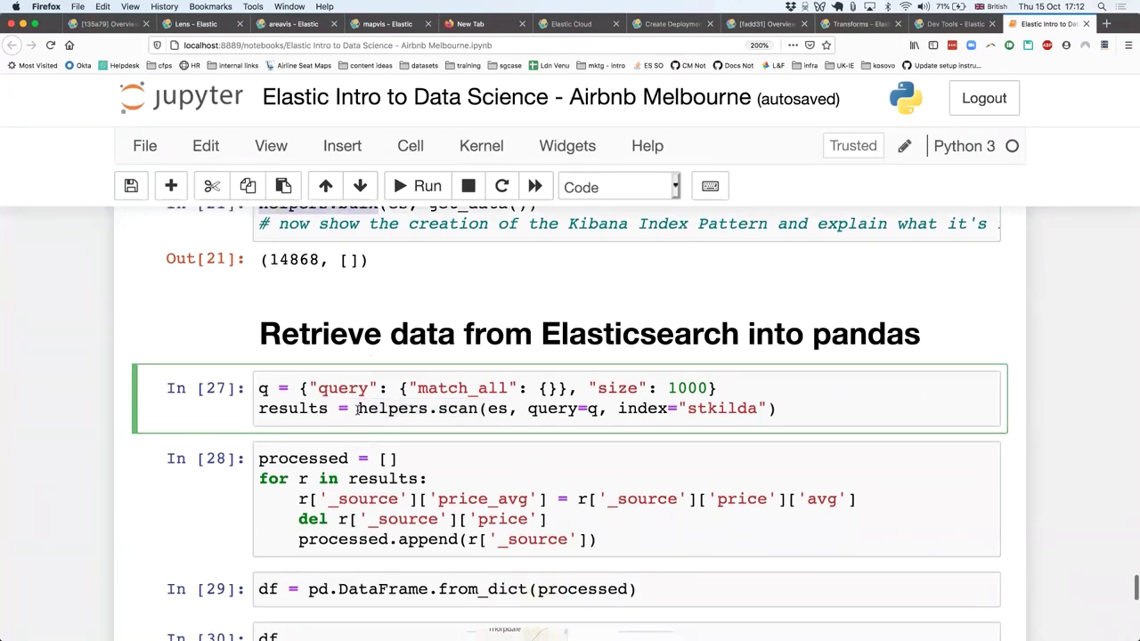
{"action": "left_click_drag", "start_coordinate": [357, 408], "coordinate": [478, 408]}
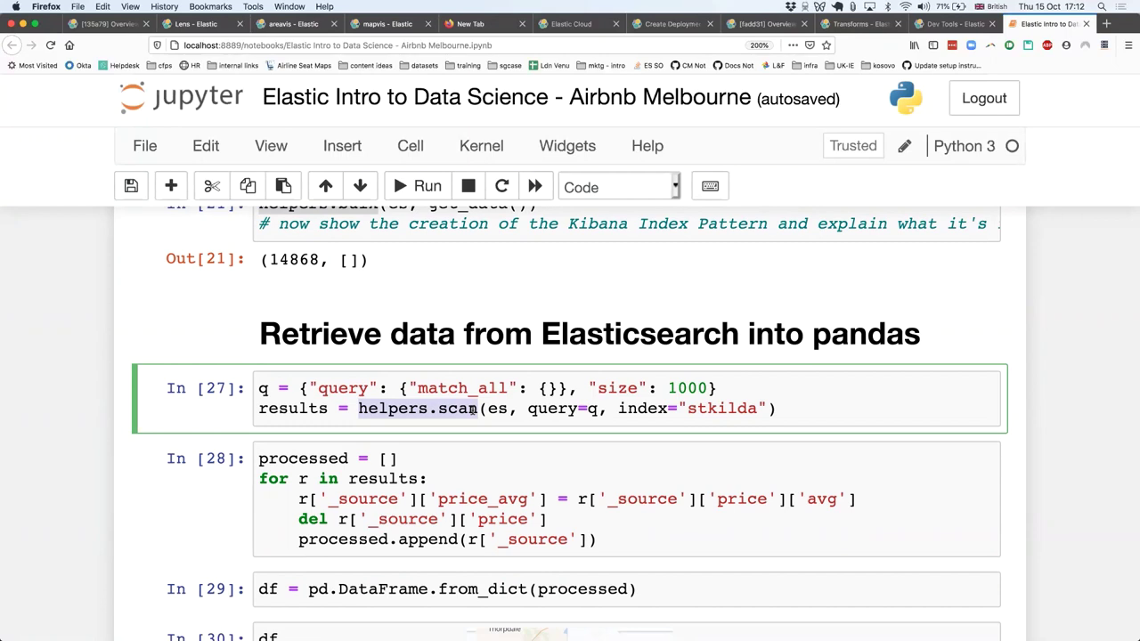
{"action": "left_click", "coordinate": [468, 408]}
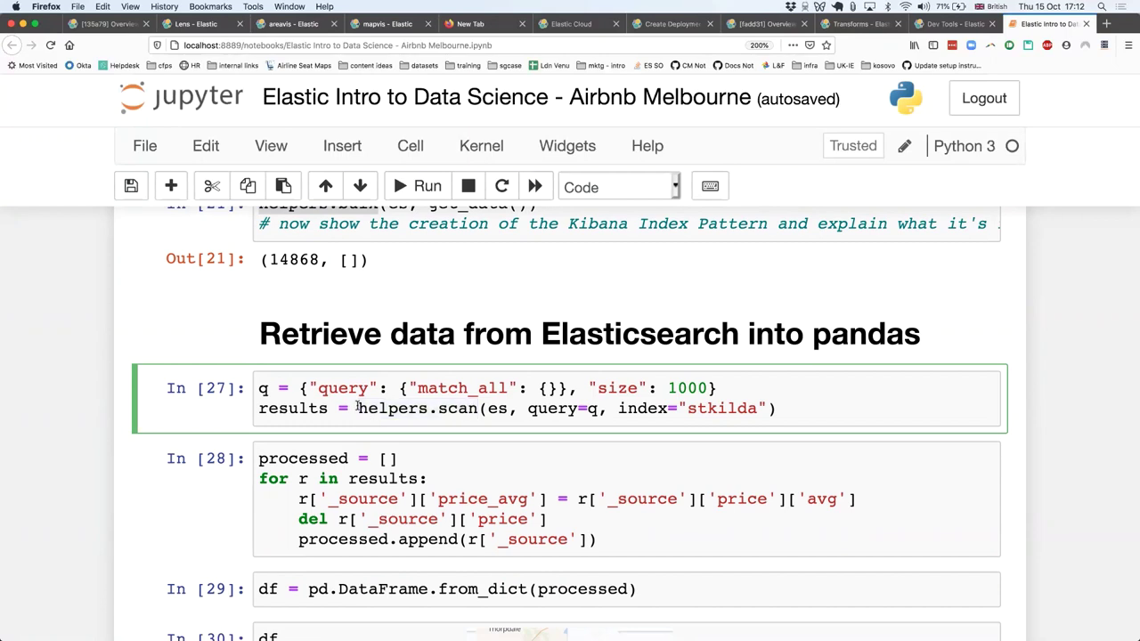
{"action": "left_click_drag", "start_coordinate": [357, 407], "coordinate": [478, 407]}
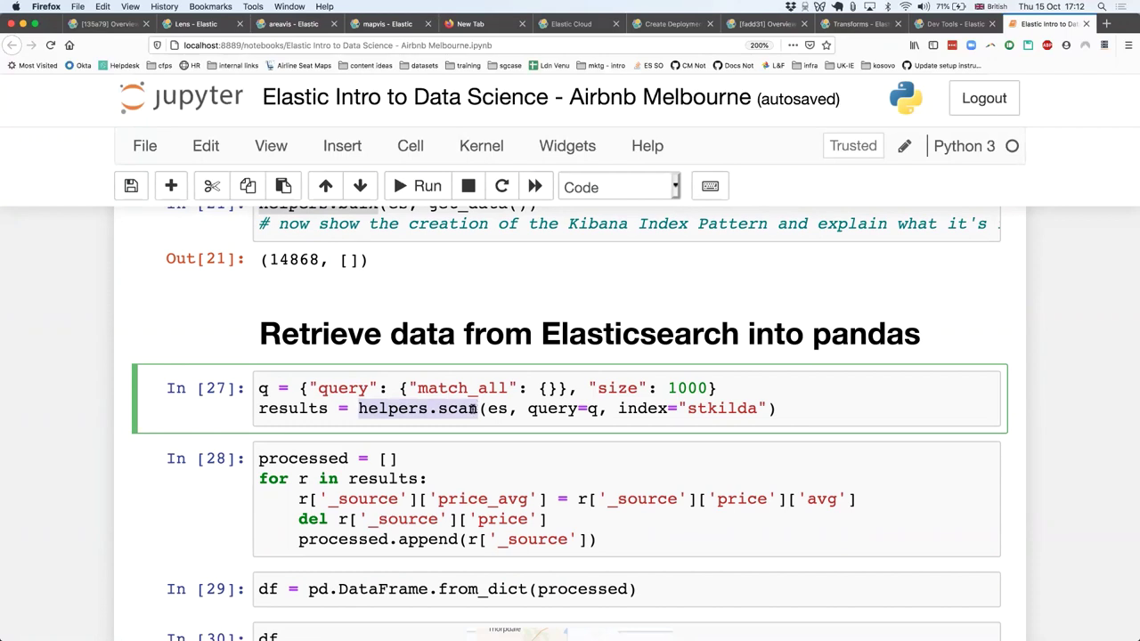
{"action": "left_click", "coordinate": [472, 408]}
{"action": "scroll", "coordinate": [472, 408], "scroll_direction": "down", "scroll_amount": 1}
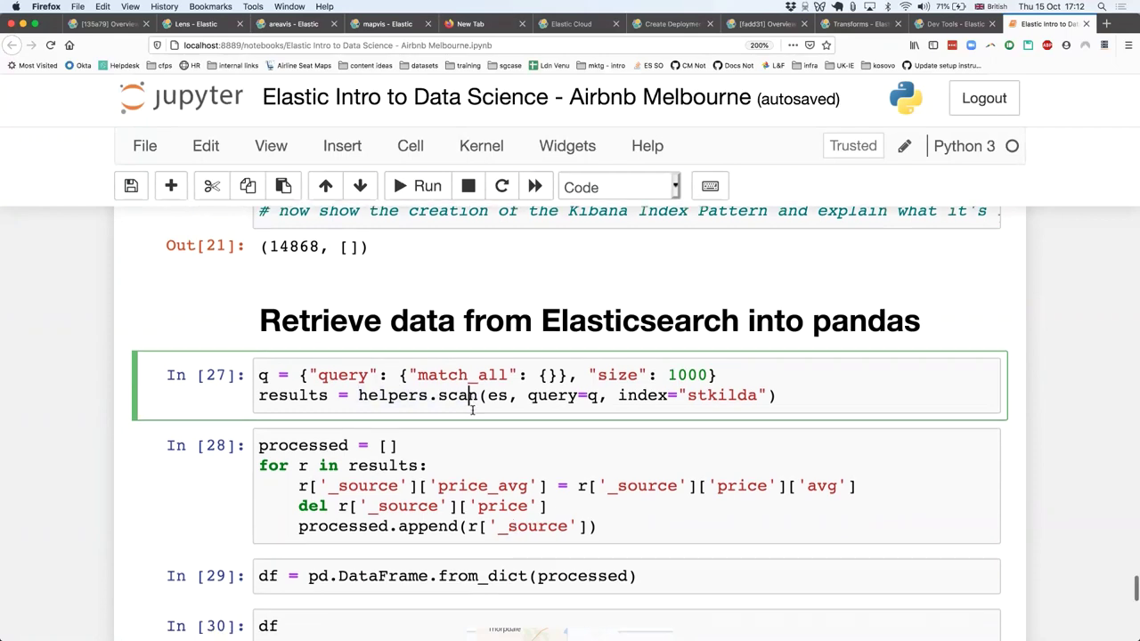
Step: Run the cell that scans the stkilda index with the match_all query of size 1000
{"action": "left_click", "coordinate": [370, 374]}
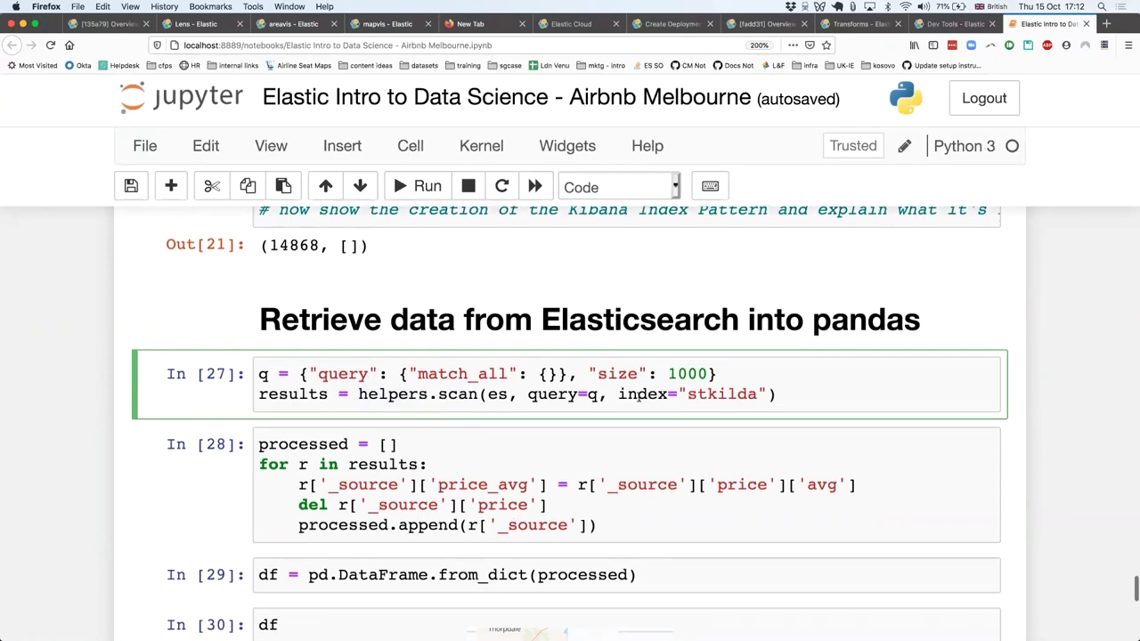
{"action": "left_click", "coordinate": [686, 374]}
{"action": "key", "text": "shift+Return"}
Step: Review the price_avg assignment in the results loop and run the cell that flattens each record into the processed list
{"action": "scroll", "coordinate": [488, 394], "scroll_direction": "down", "scroll_amount": 1}
{"action": "left_click", "coordinate": [488, 395]}
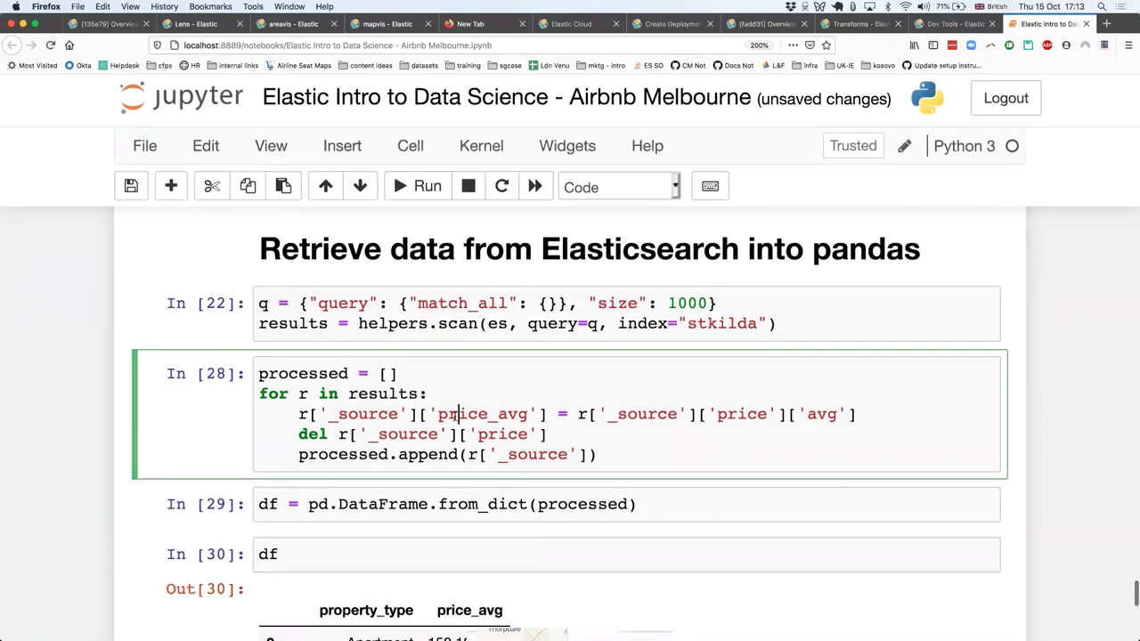
{"action": "left_click_drag", "start_coordinate": [429, 414], "coordinate": [522, 415]}
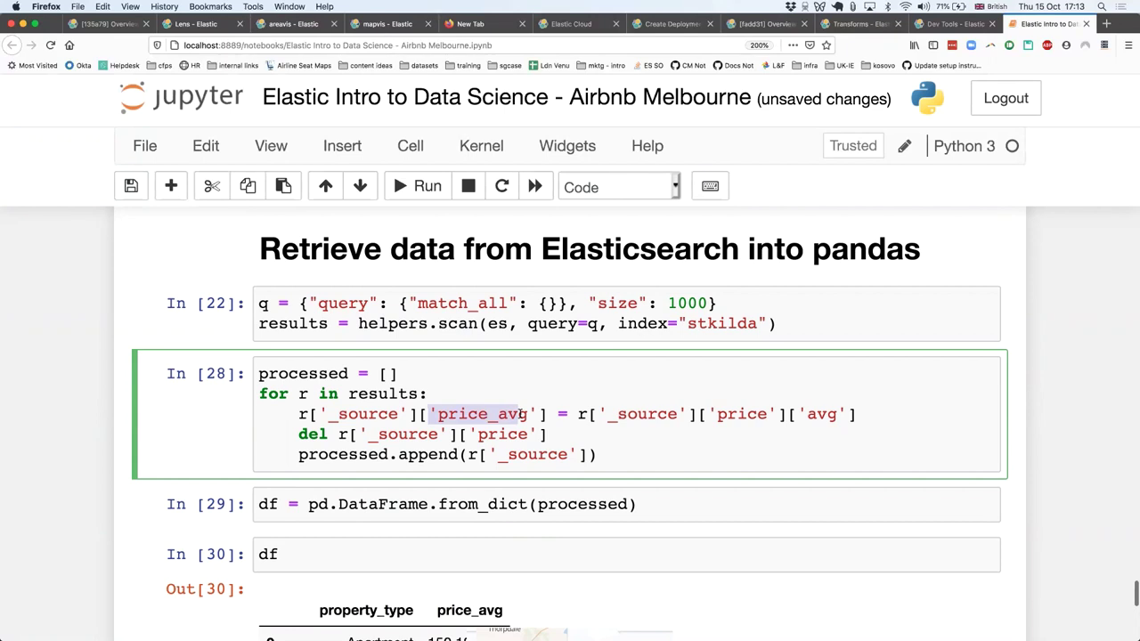
{"action": "left_click_drag", "start_coordinate": [716, 414], "coordinate": [767, 415]}
{"action": "left_click", "coordinate": [799, 414]}
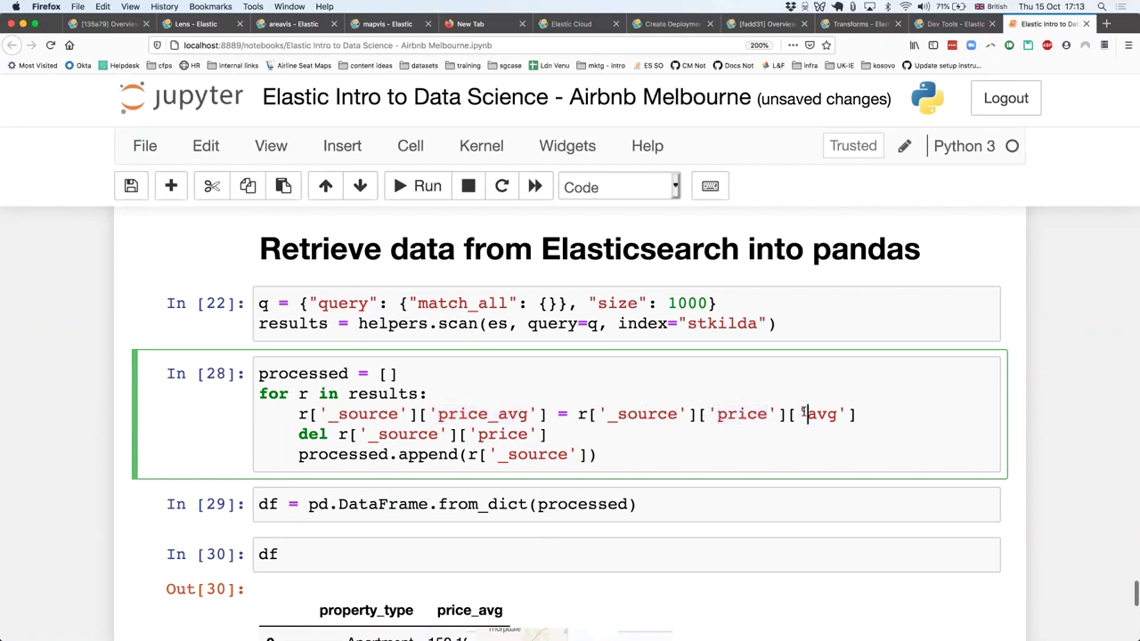
{"action": "double_click", "coordinate": [798, 414]}
{"action": "left_click", "coordinate": [814, 414]}
{"action": "scroll", "coordinate": [425, 414], "scroll_direction": "down", "scroll_amount": 1}
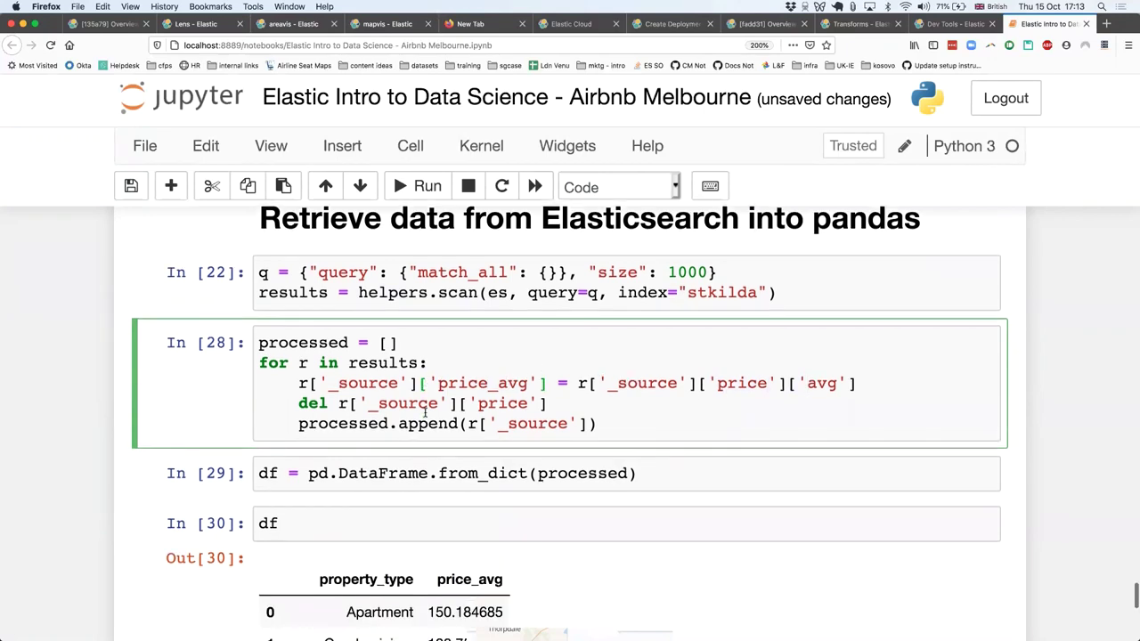
{"action": "key", "text": "shift+Return"}
Step: Run the cell that builds the df DataFrame from the processed list with pd.DataFrame.from_dict
{"action": "scroll", "coordinate": [405, 435], "scroll_direction": "down", "scroll_amount": 1}
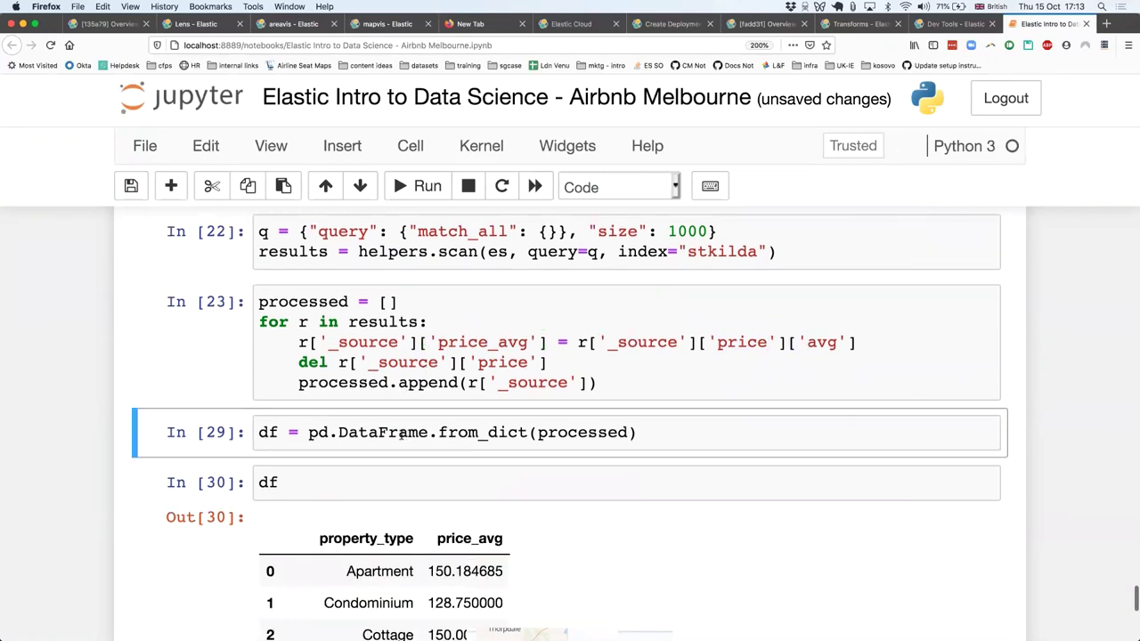
{"action": "left_click", "coordinate": [367, 431]}
{"action": "key", "text": "shift+Return"}
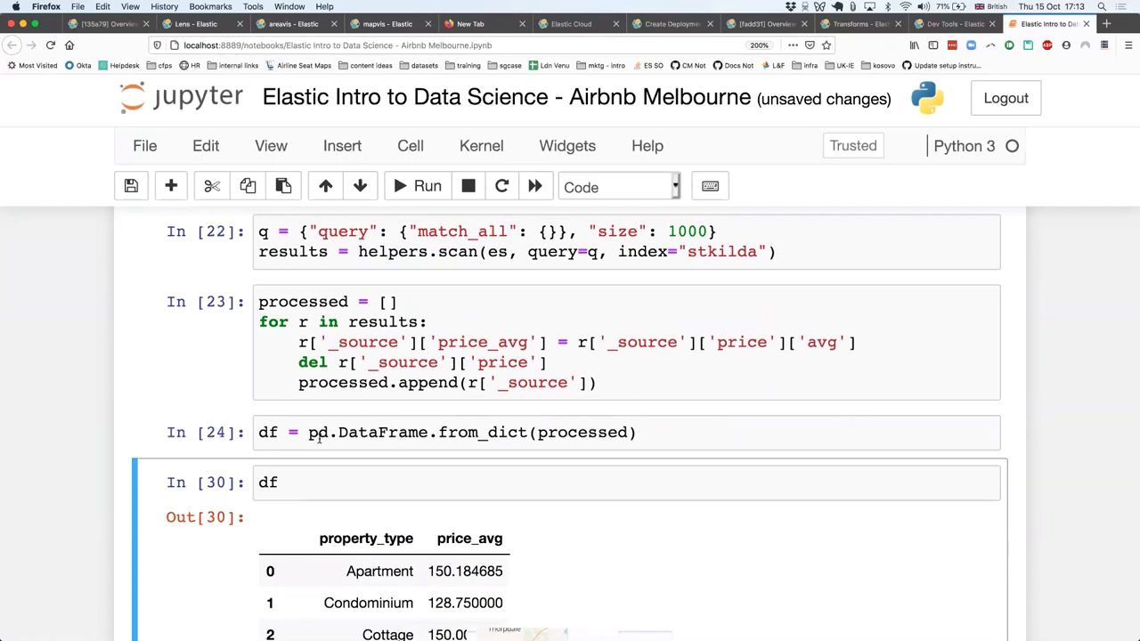